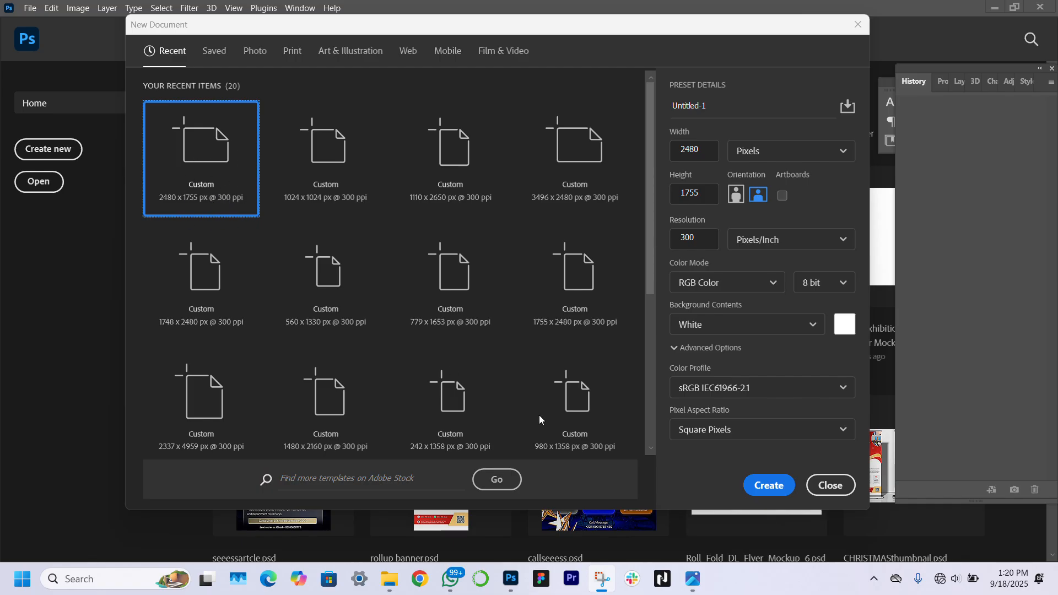
Create the blank 2480 x 1755 px, 300 ppi white document from the recent preset
click(769, 486)
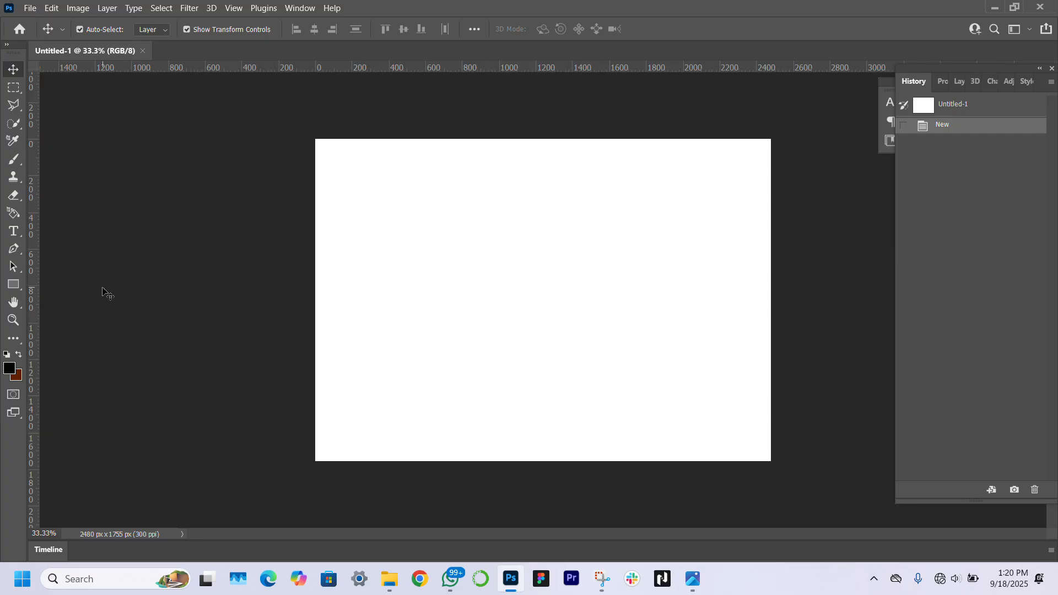
click(13, 285)
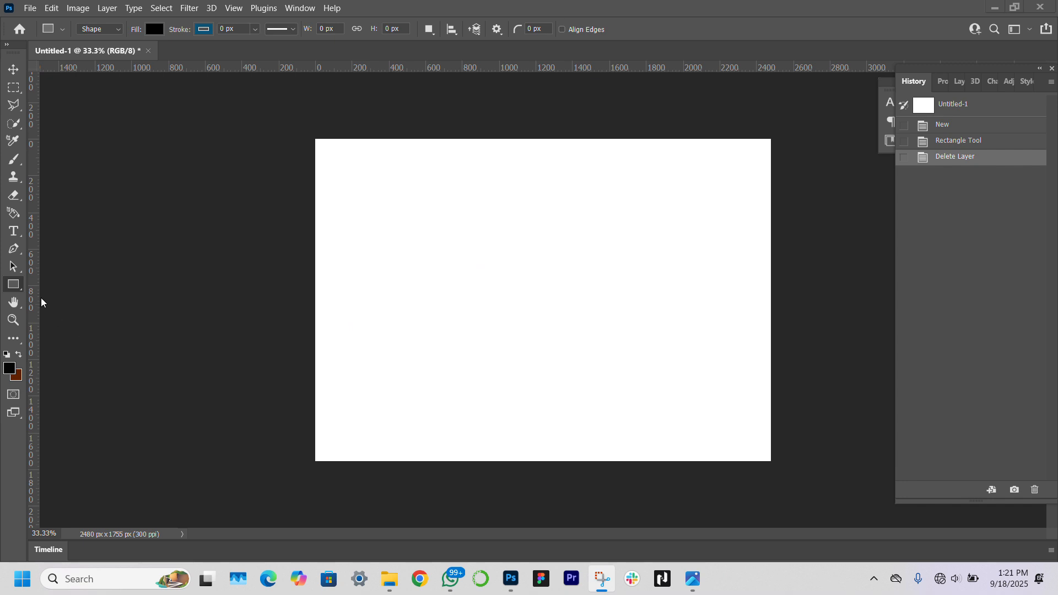
Draw a full-height black rectangle at the left edge and duplicate it as a yellow copy
click(21, 287)
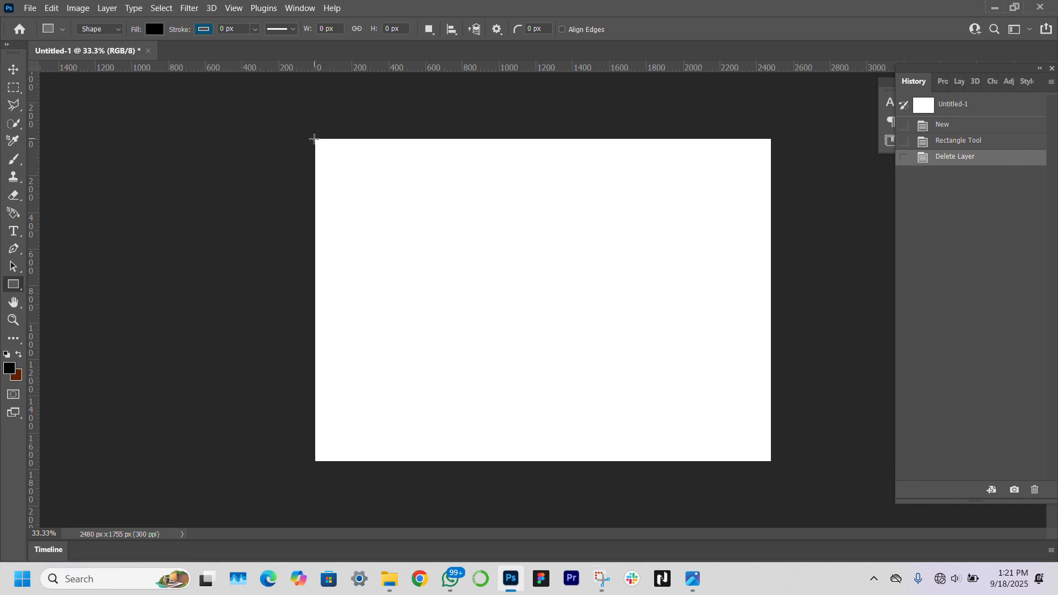
drag(315, 139, 448, 462)
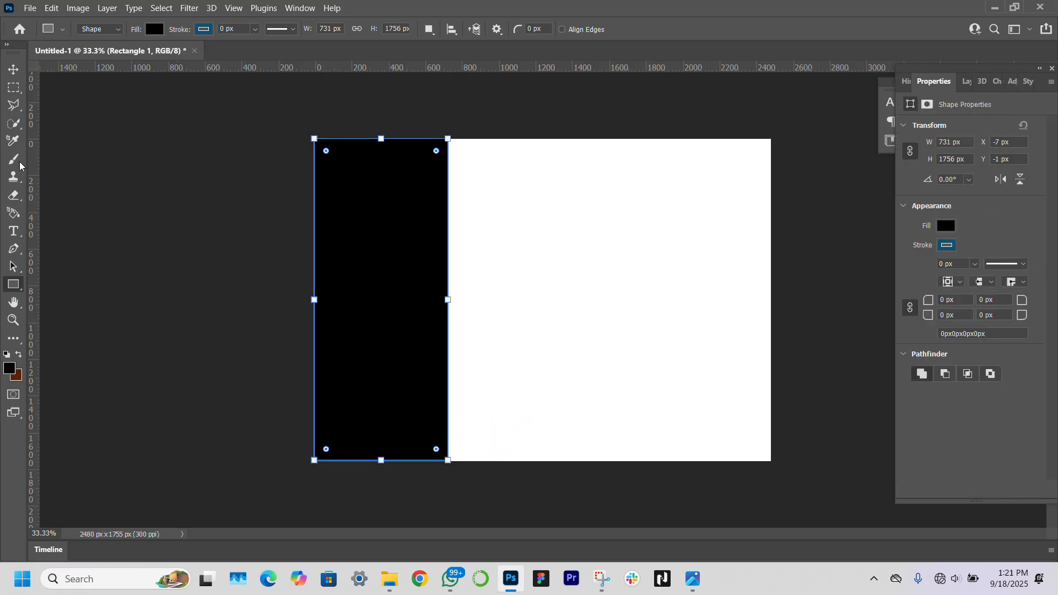
click(14, 69)
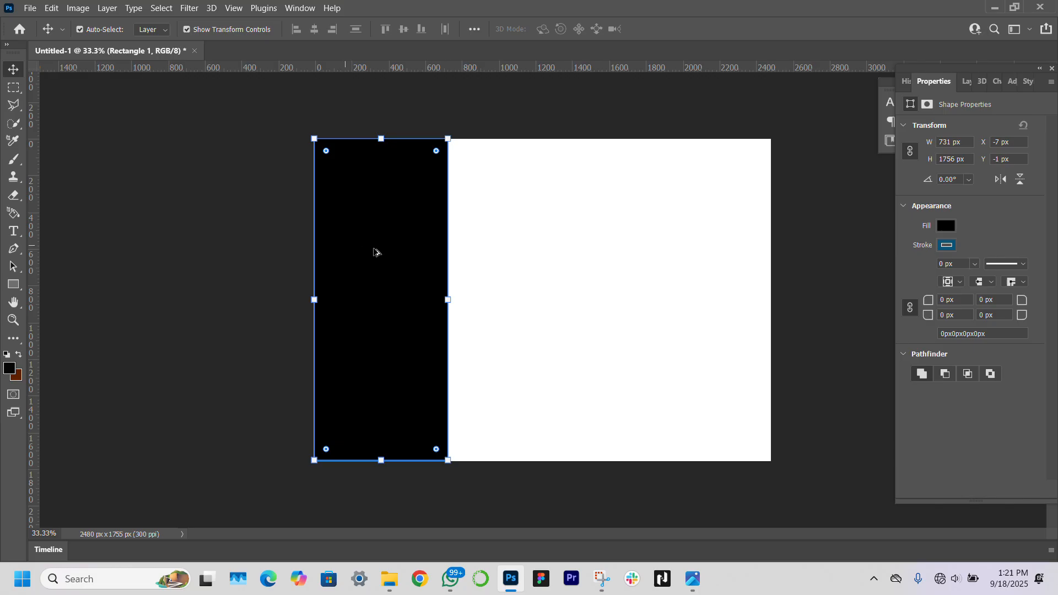
drag(401, 262, 534, 251)
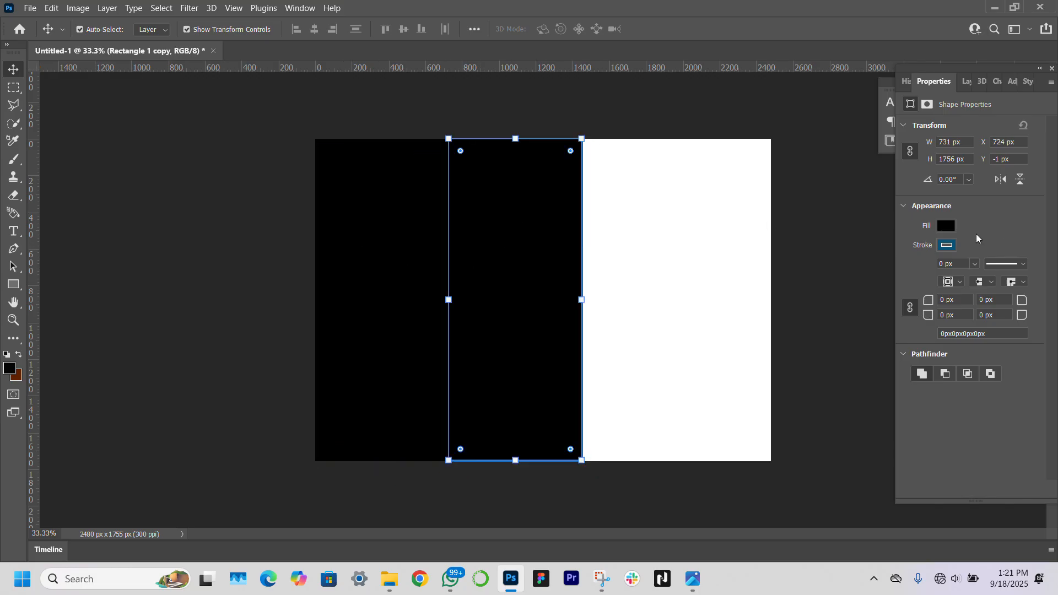
click(946, 227)
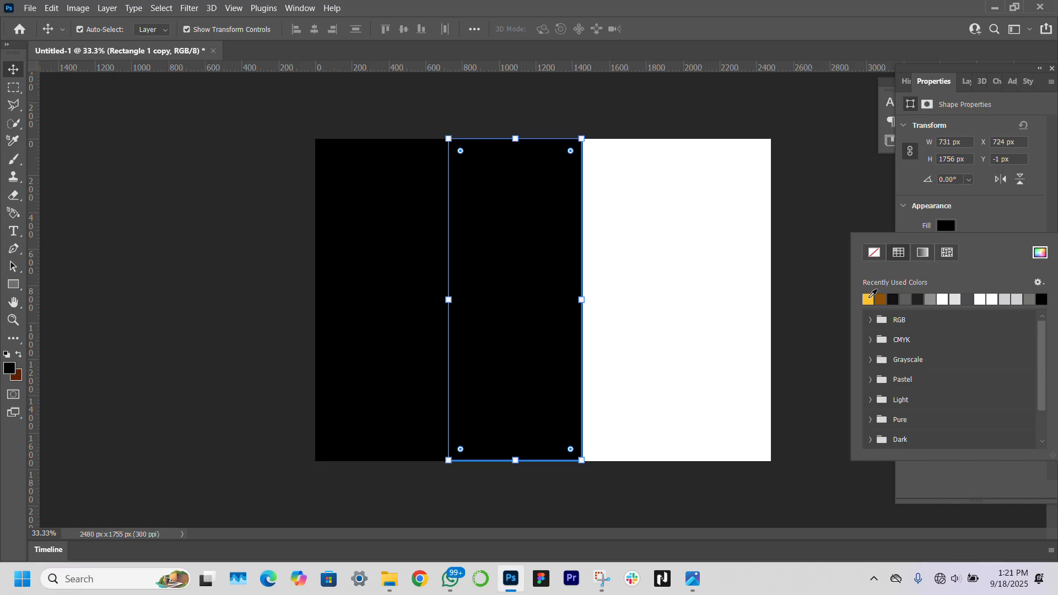
click(869, 298)
Duplicate the yellow rectangle into the next column and make it grey
click(482, 273)
drag(481, 273, 617, 275)
click(943, 225)
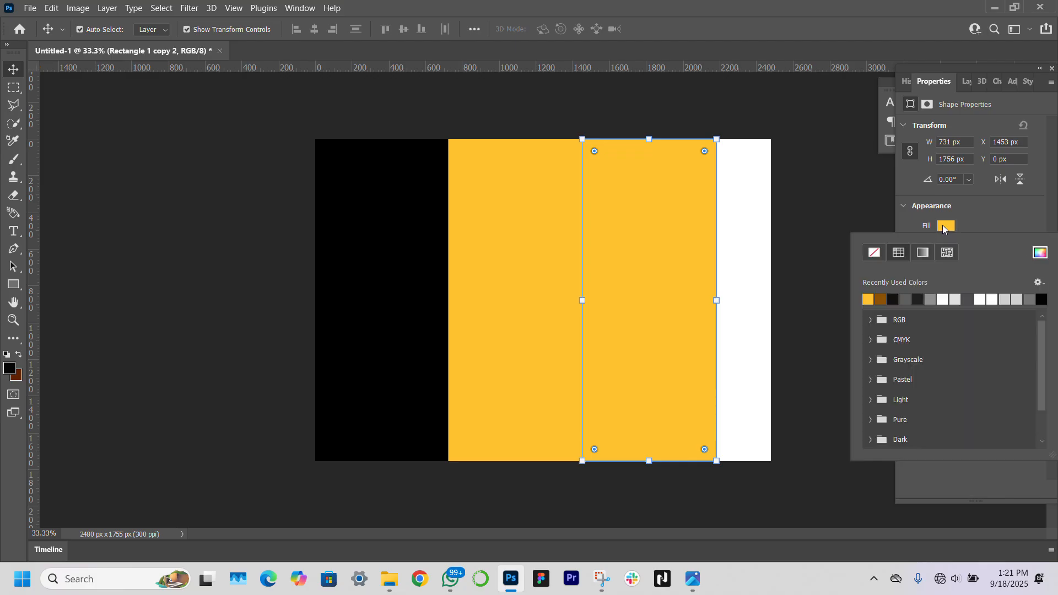
click(930, 299)
Select the black, yellow and grey rectangles together
click(391, 325)
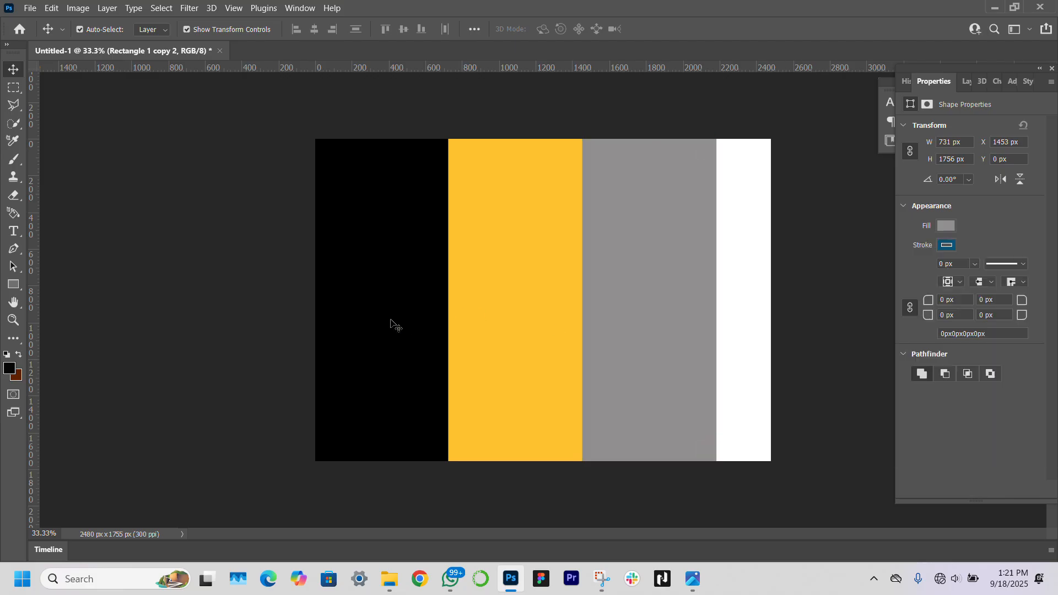
click(391, 325)
shift+click(529, 321)
shift+click(661, 306)
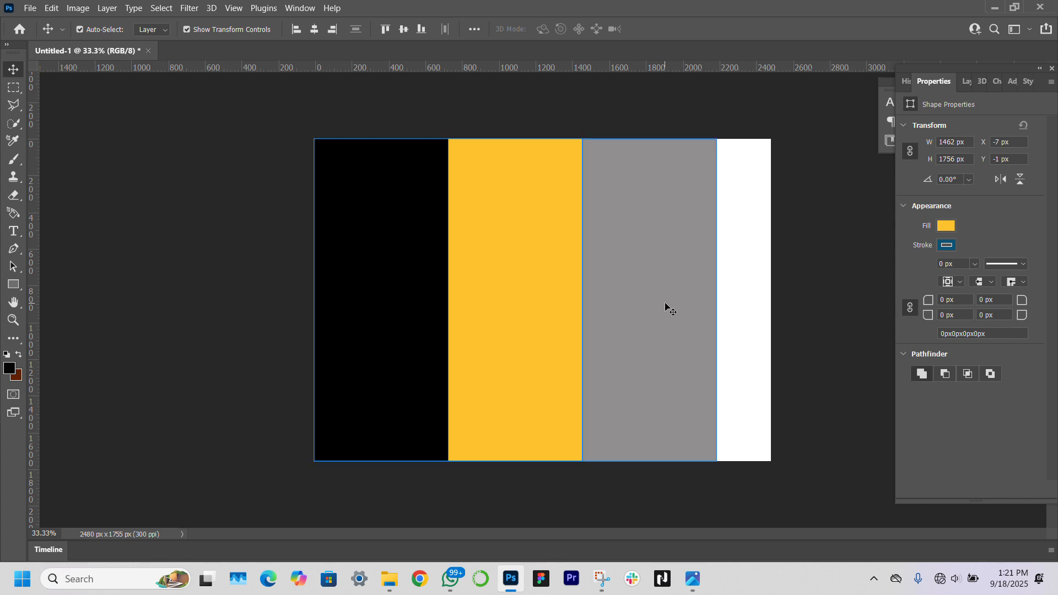
Stretch the three rectangles across the full canvas width and commit
drag(717, 299, 770, 311)
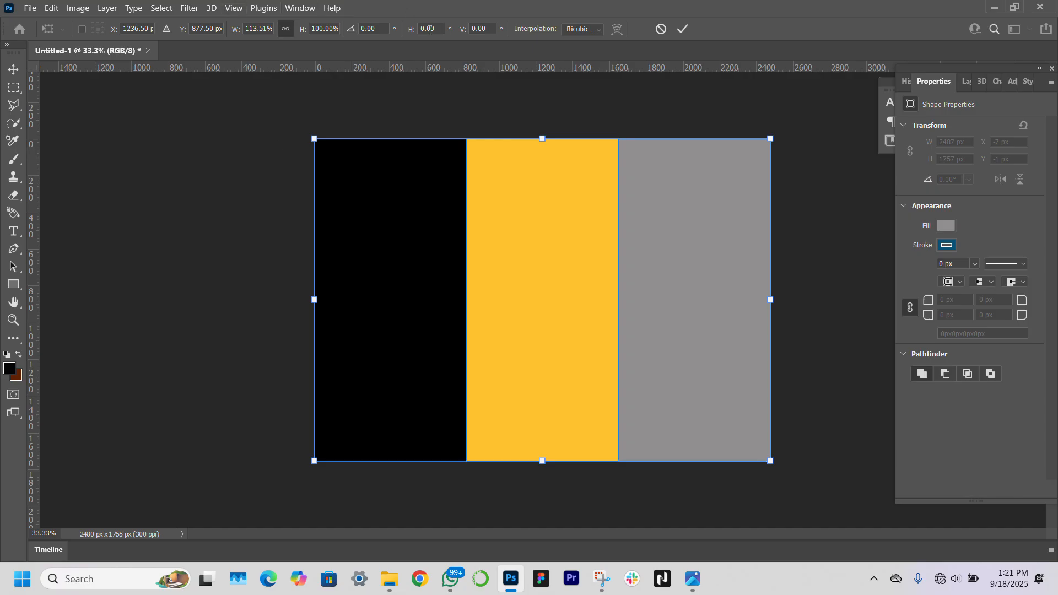
click(454, 25)
click(13, 69)
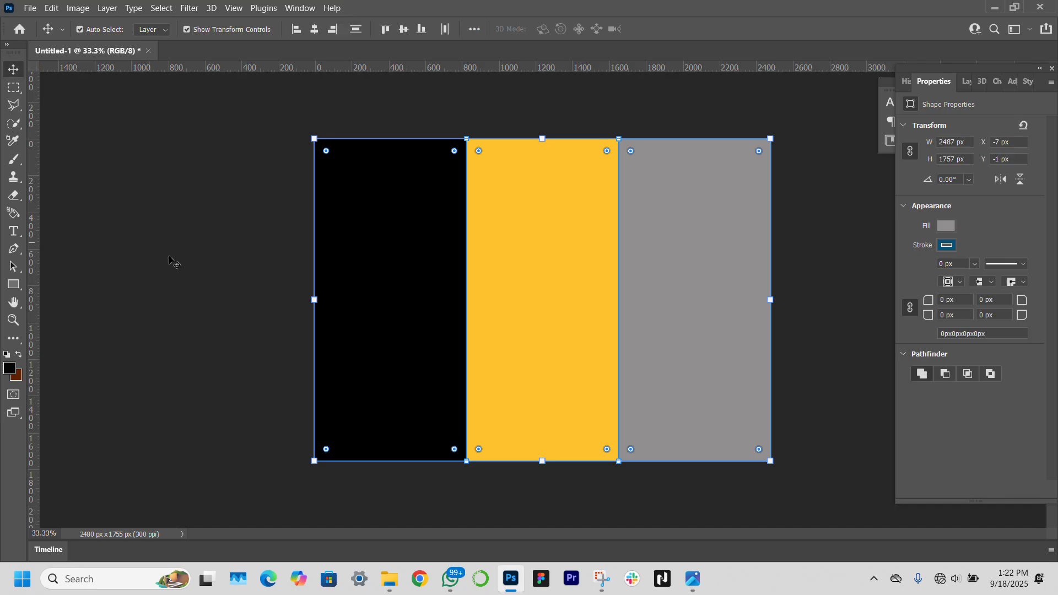
Select the grey right-hand rectangle and bring up its shape properties
click(670, 324)
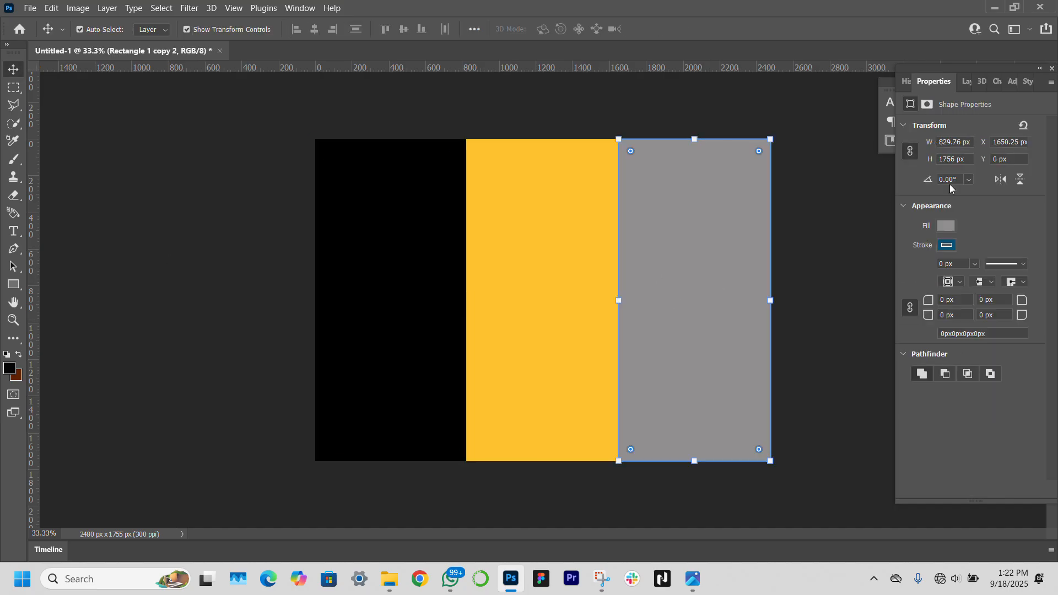
click(965, 83)
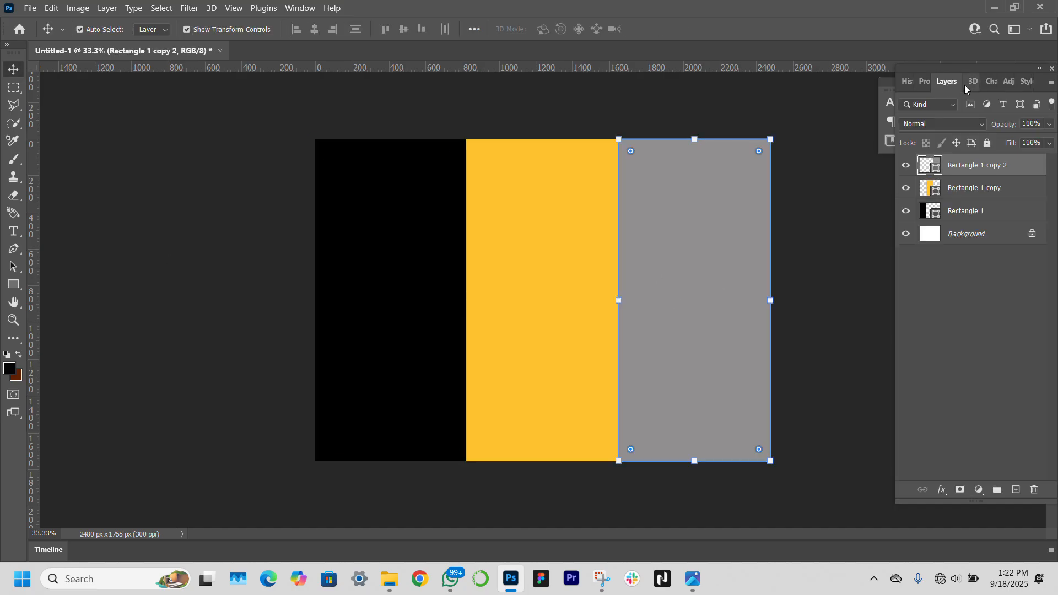
click(924, 81)
Fill the grey rectangle with a 0° gradient from dark grey 302f2f to mid grey
click(947, 225)
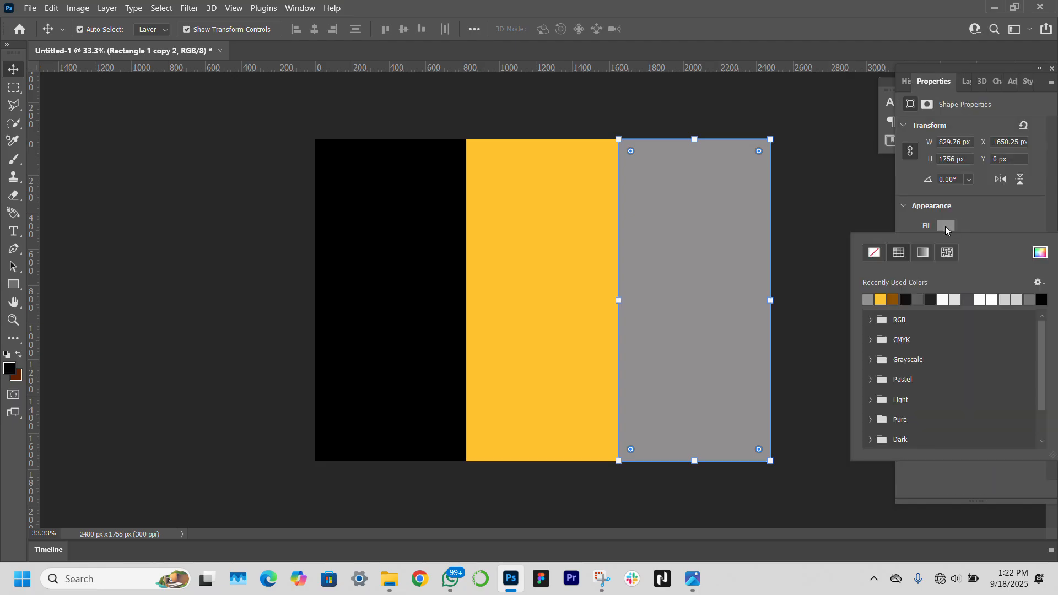
click(924, 253)
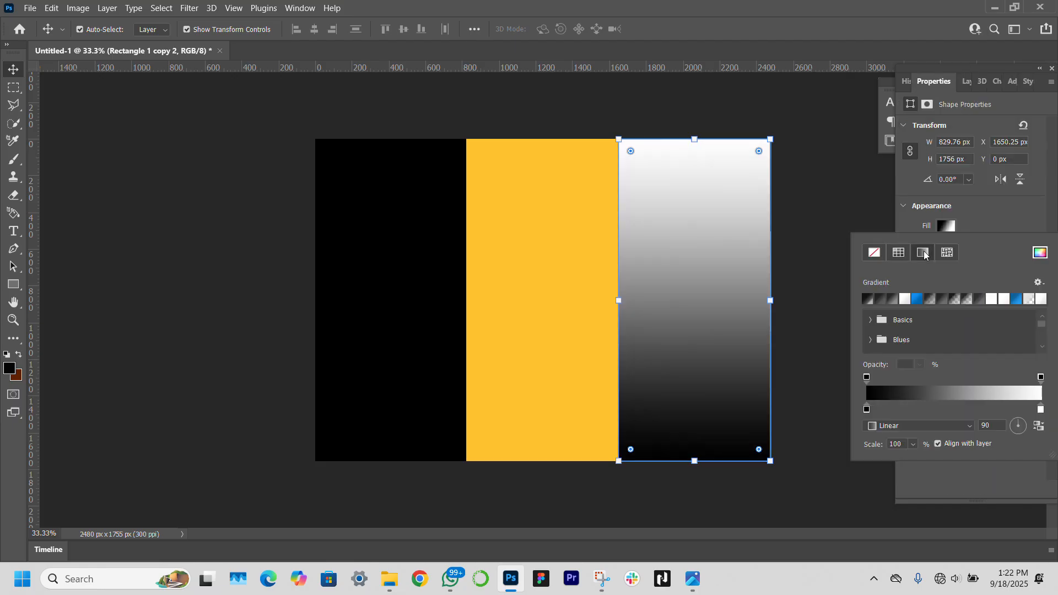
double_click(867, 409)
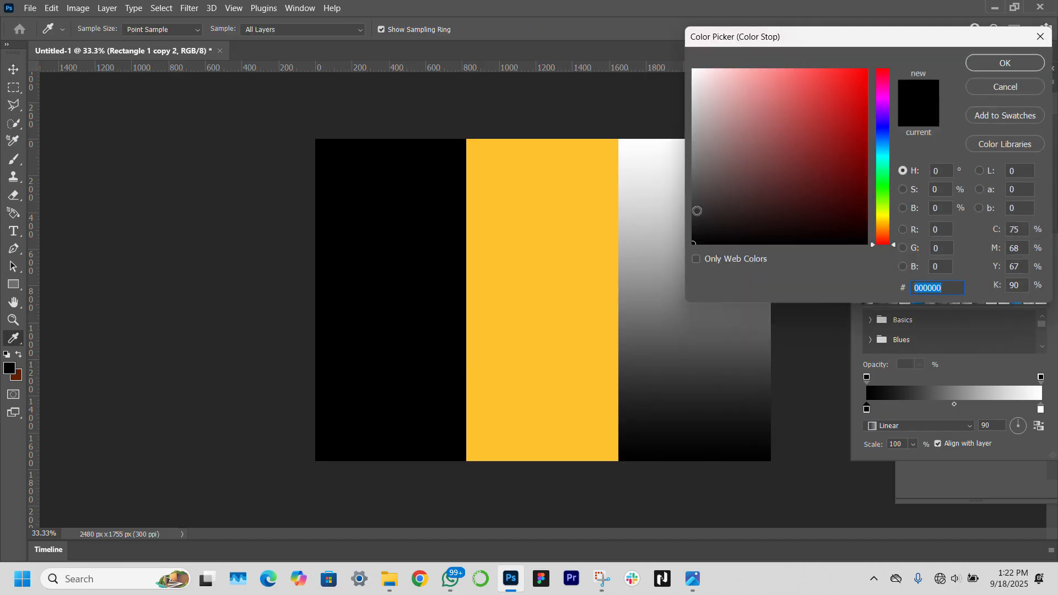
click(697, 211)
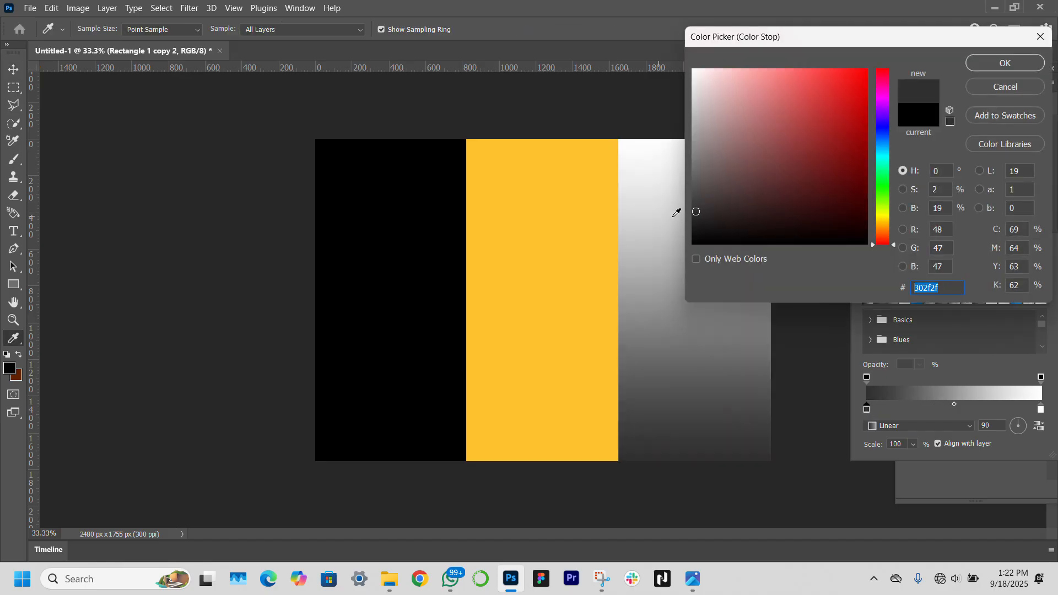
key(Return)
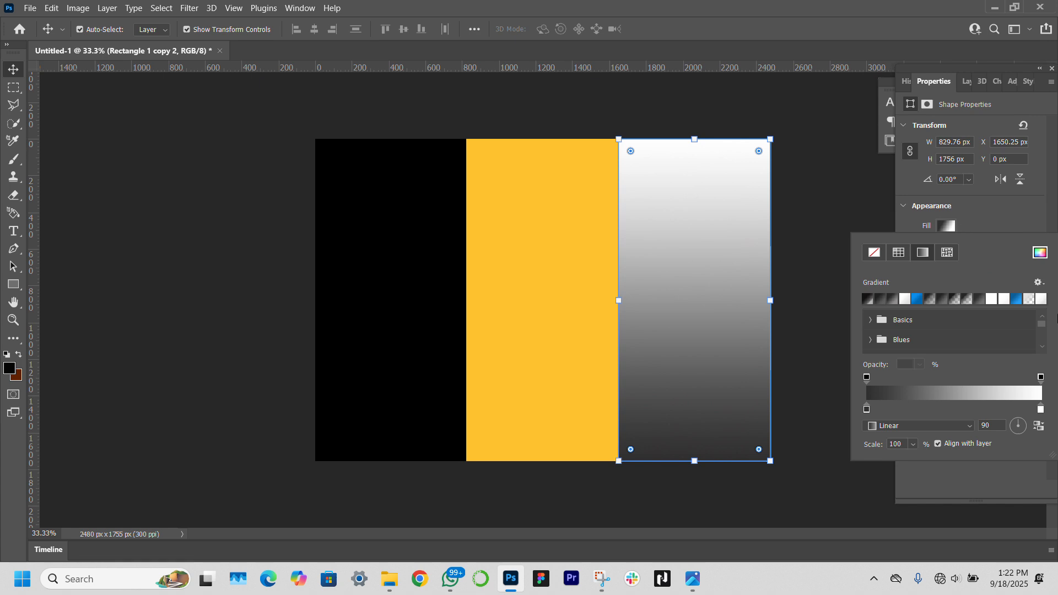
double_click(1041, 410)
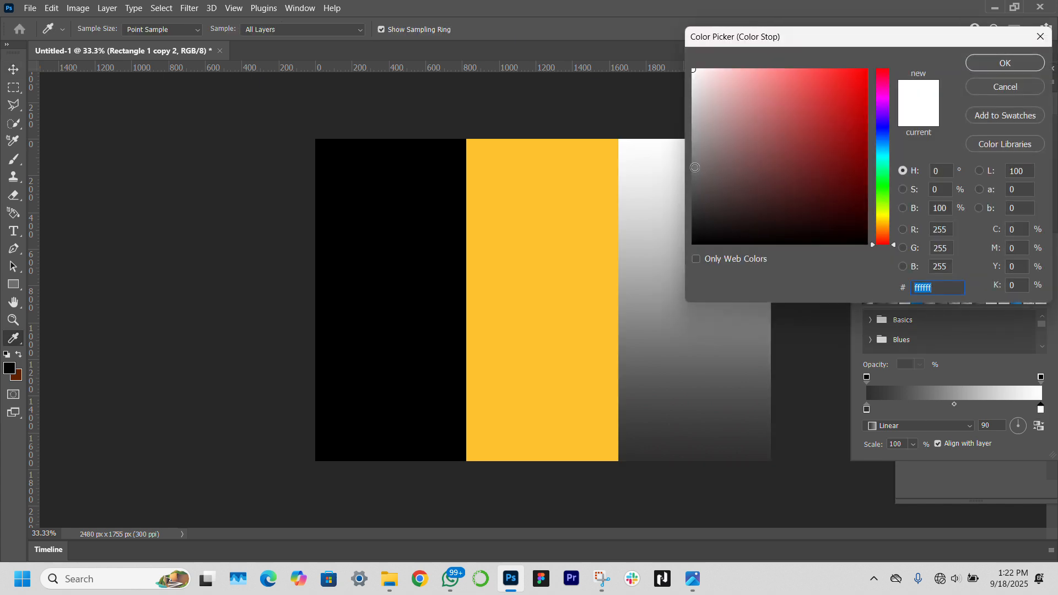
click(694, 167)
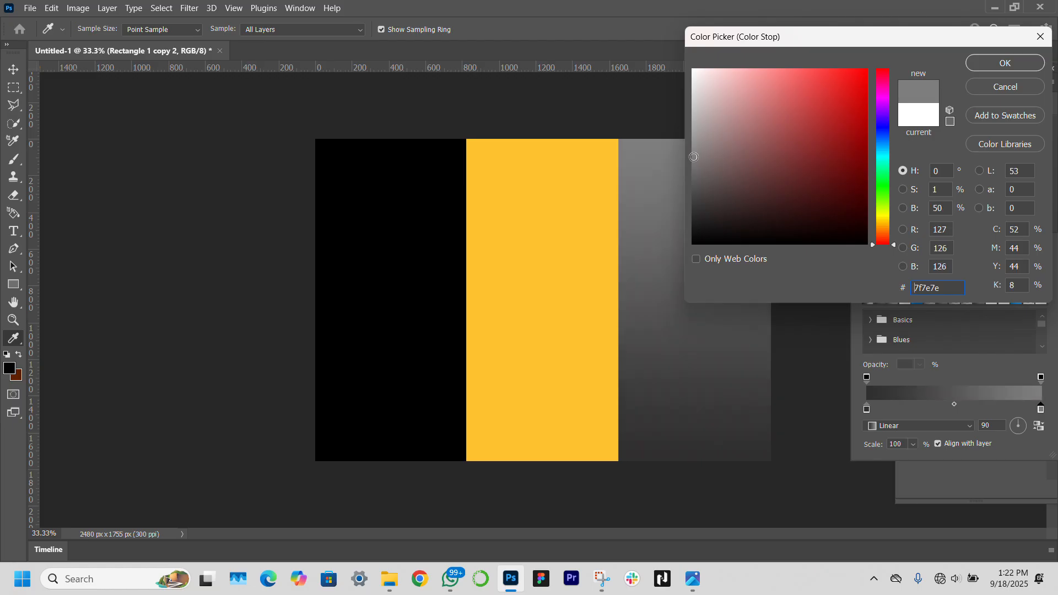
key(Return)
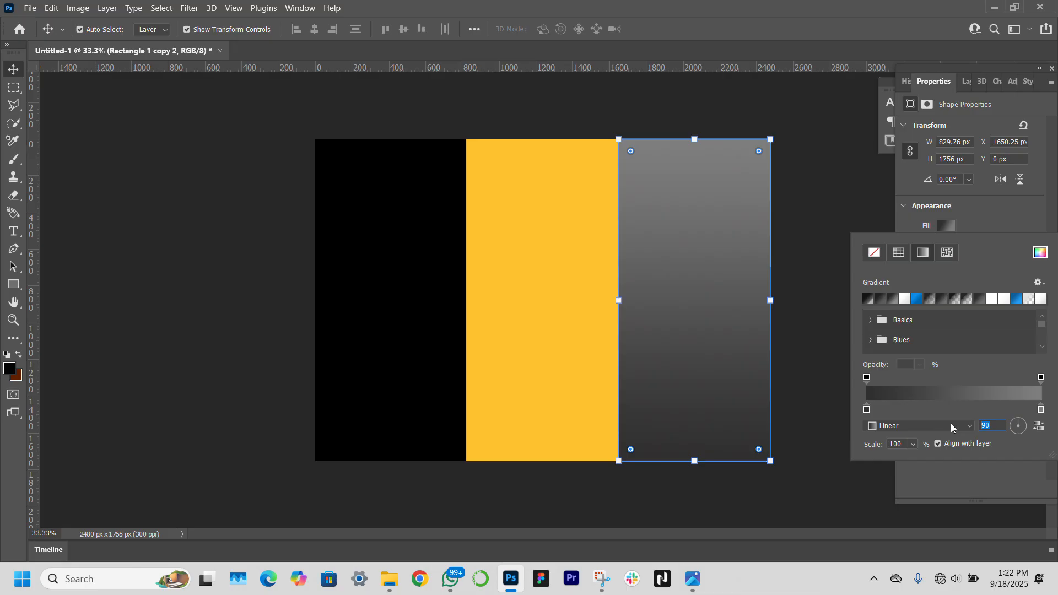
text(0)
key(Return)
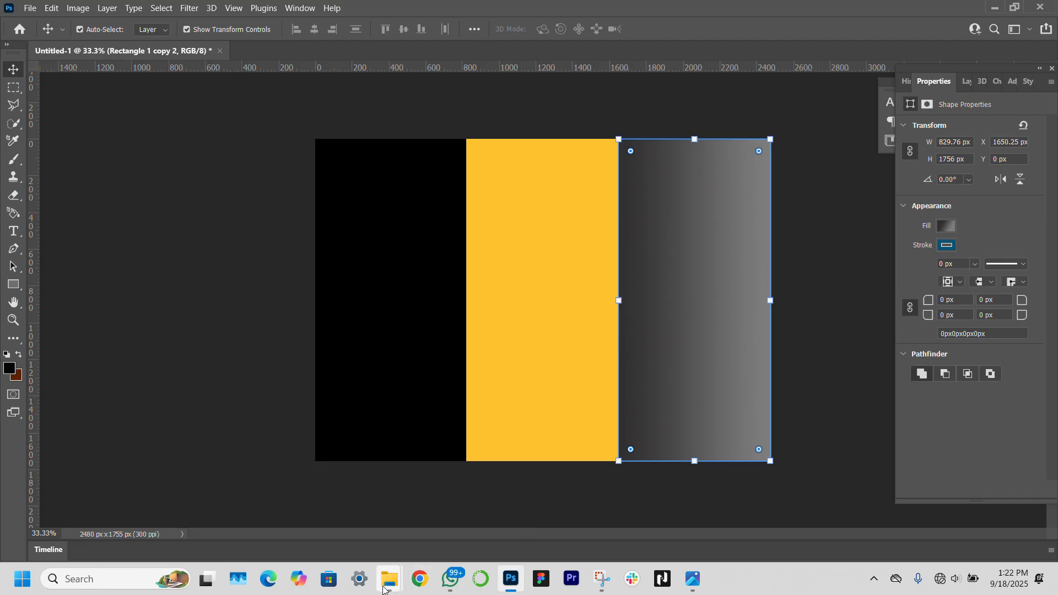
Drag the noodles and Spicy Noodle Perfection images from the noodles haven folder onto the canvas
mouse_move(390, 587)
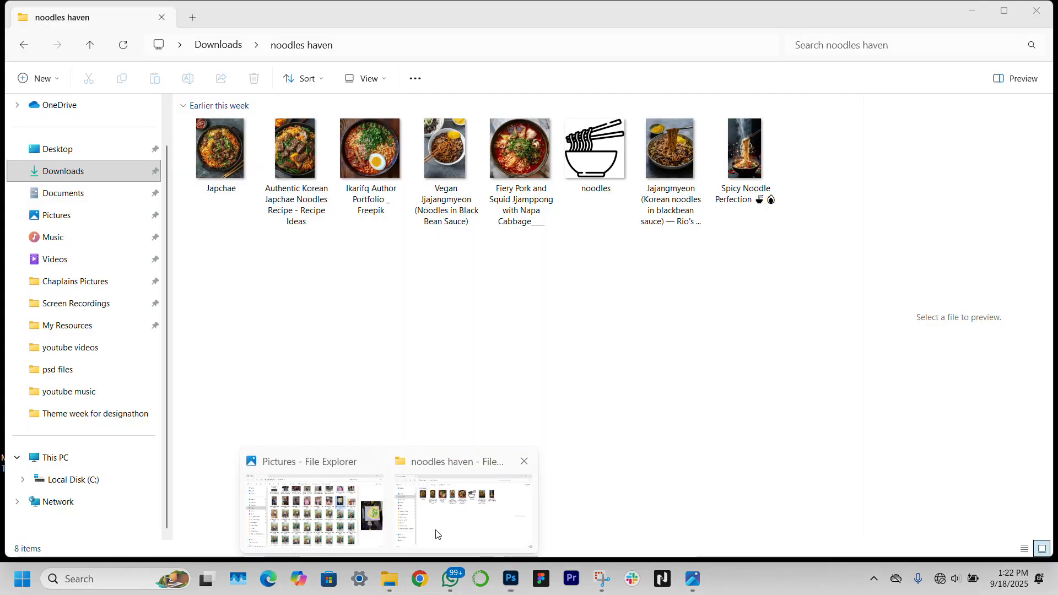
click(436, 515)
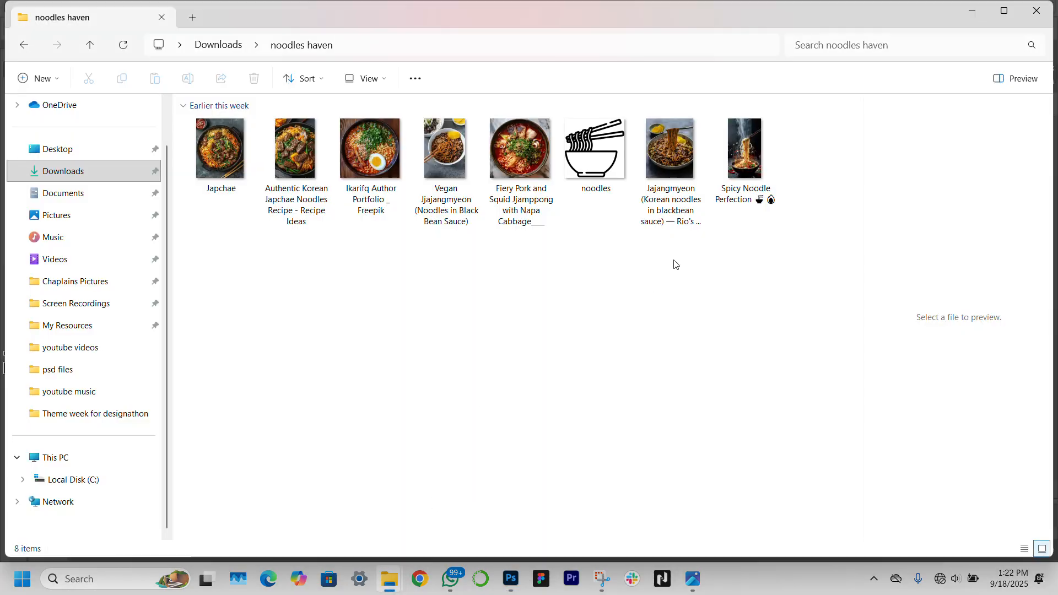
click(587, 185)
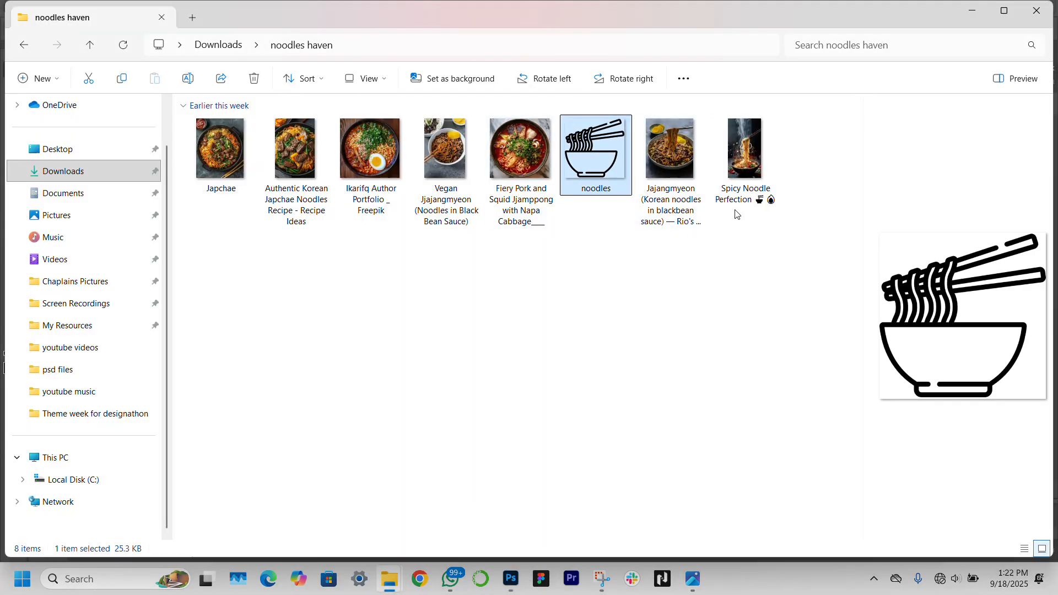
ctrl+click(777, 179)
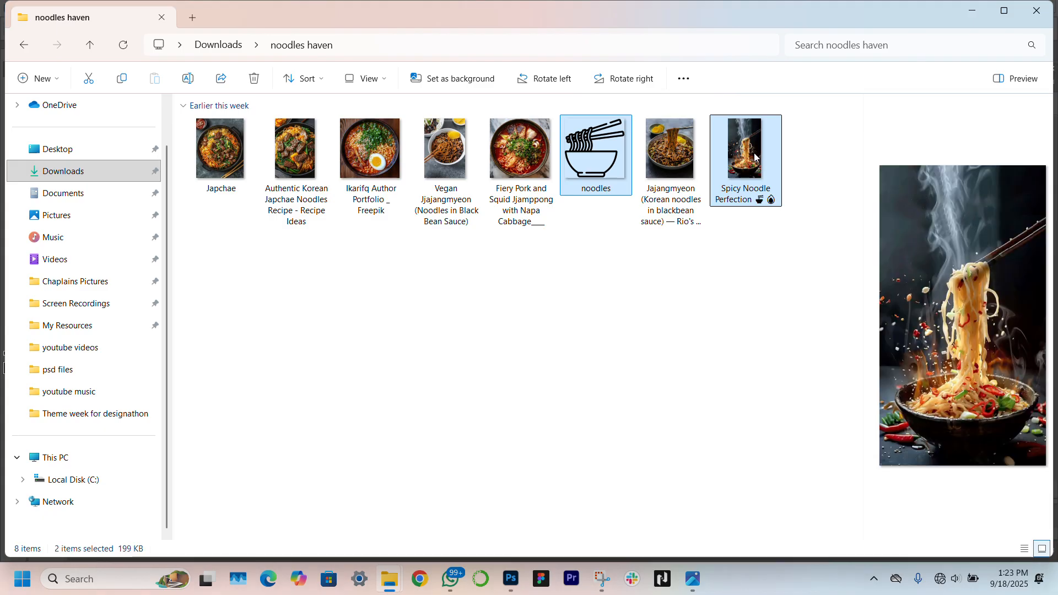
drag(777, 179, 491, 295)
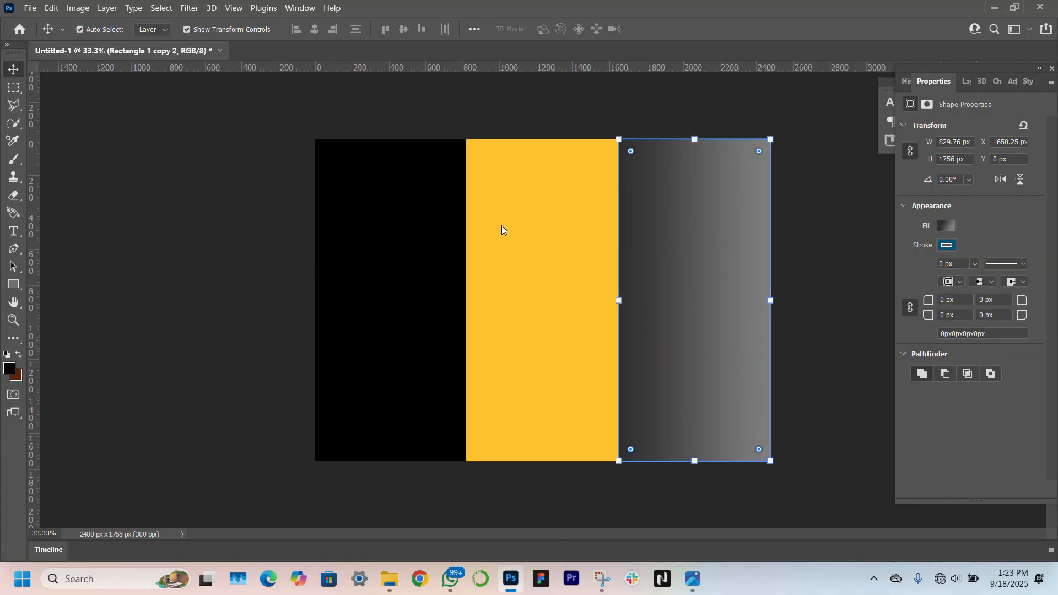
Commit both placed images and hide the noodles outline layer
key(Return)
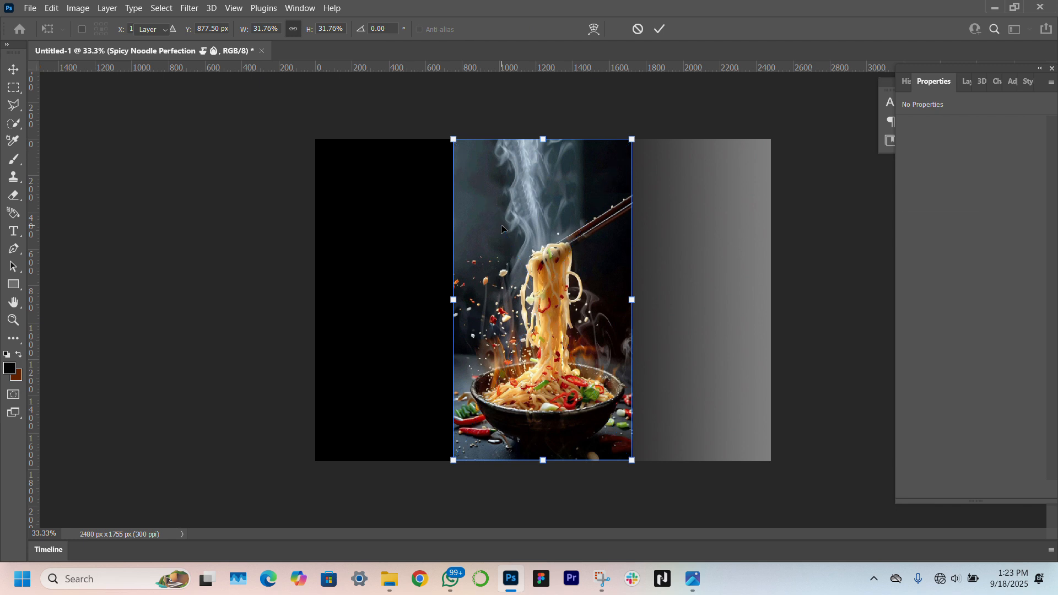
key(Return)
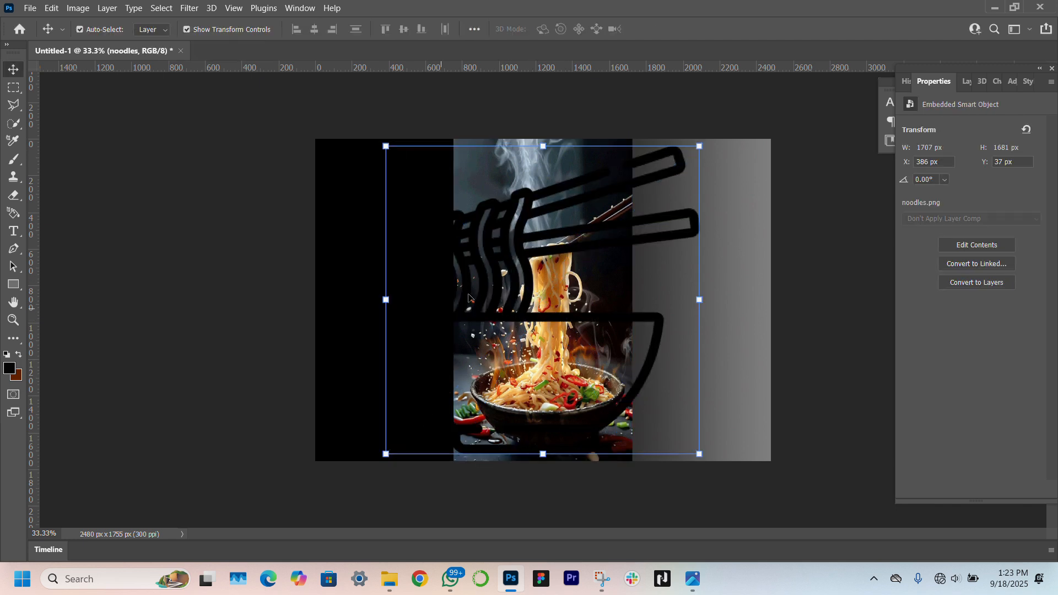
click(965, 83)
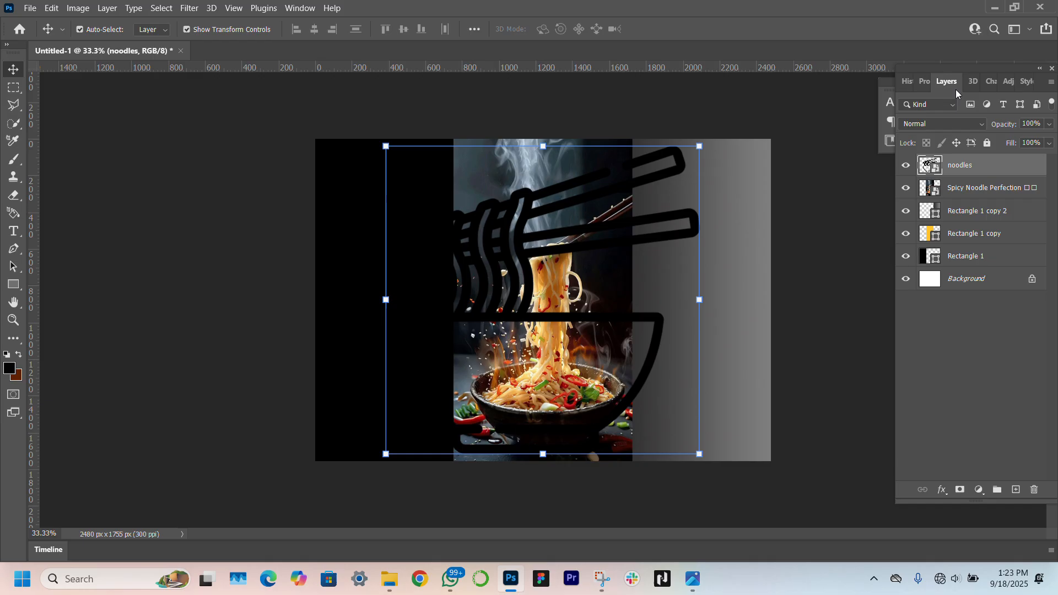
click(906, 165)
Move the Spicy Noodle Perfection photo into the right panel and shrink it
click(514, 285)
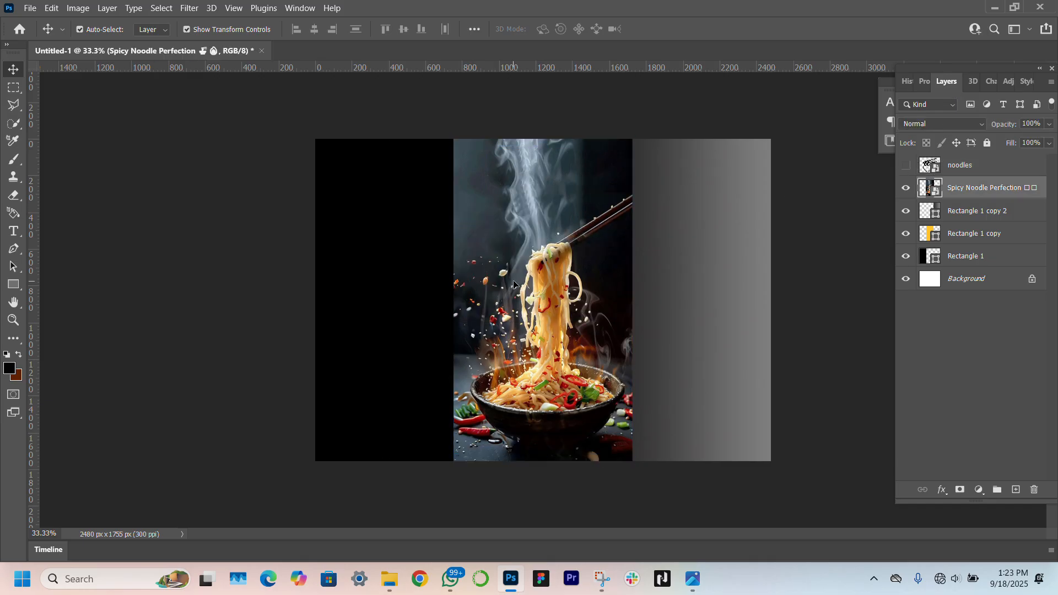
drag(514, 284, 653, 284)
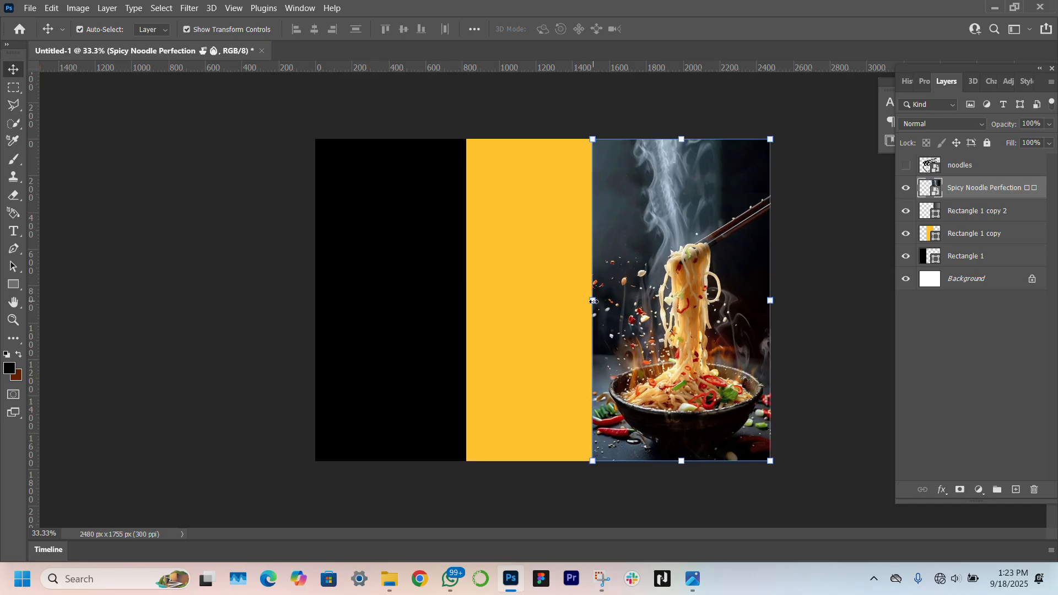
drag(593, 300, 621, 301)
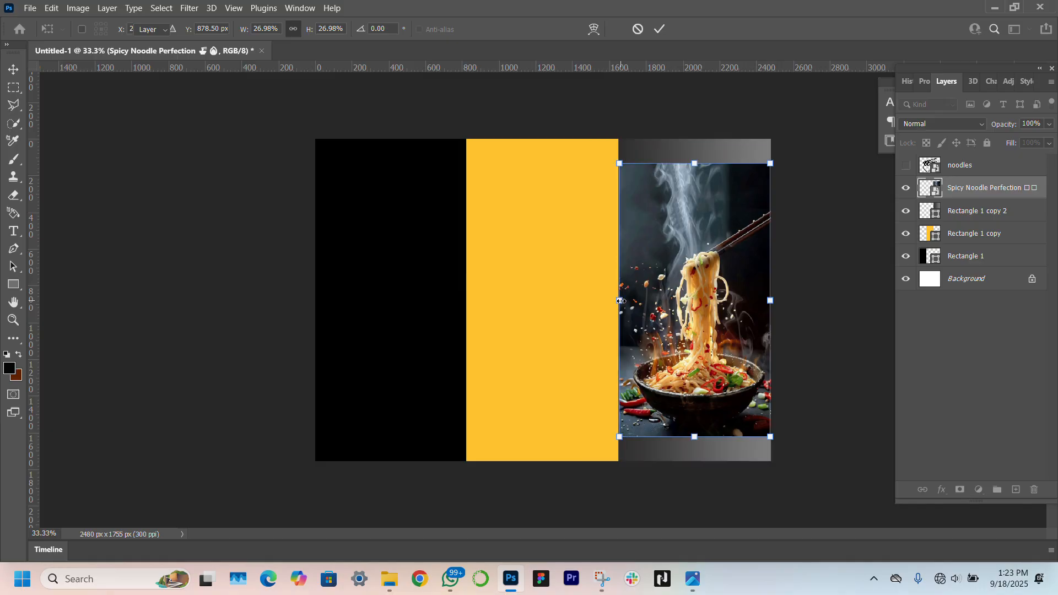
key(Return)
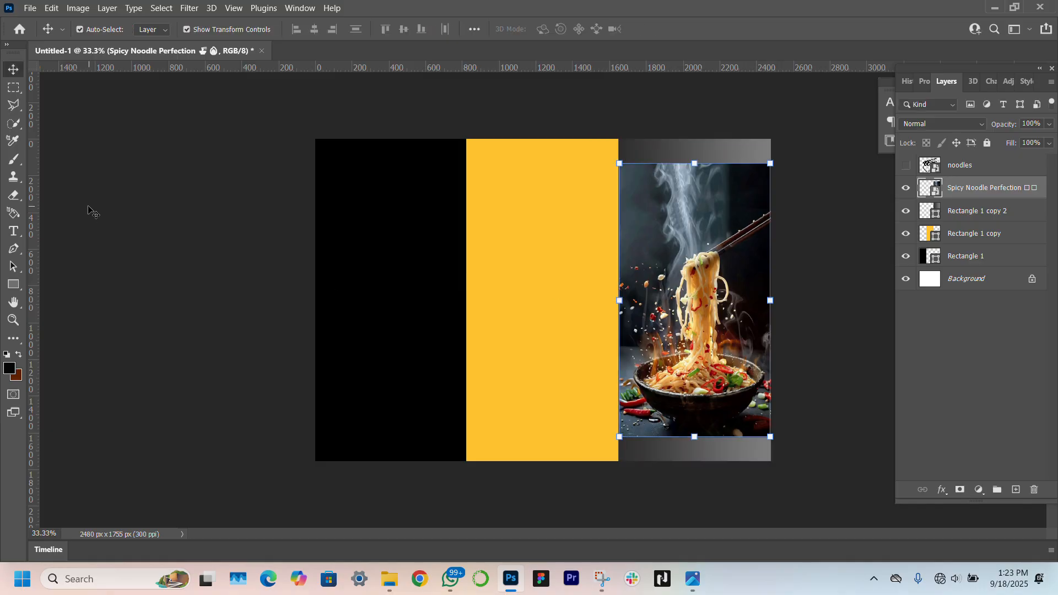
Zoom in on the noodle photo and move it up toward the canvas top
click(13, 319)
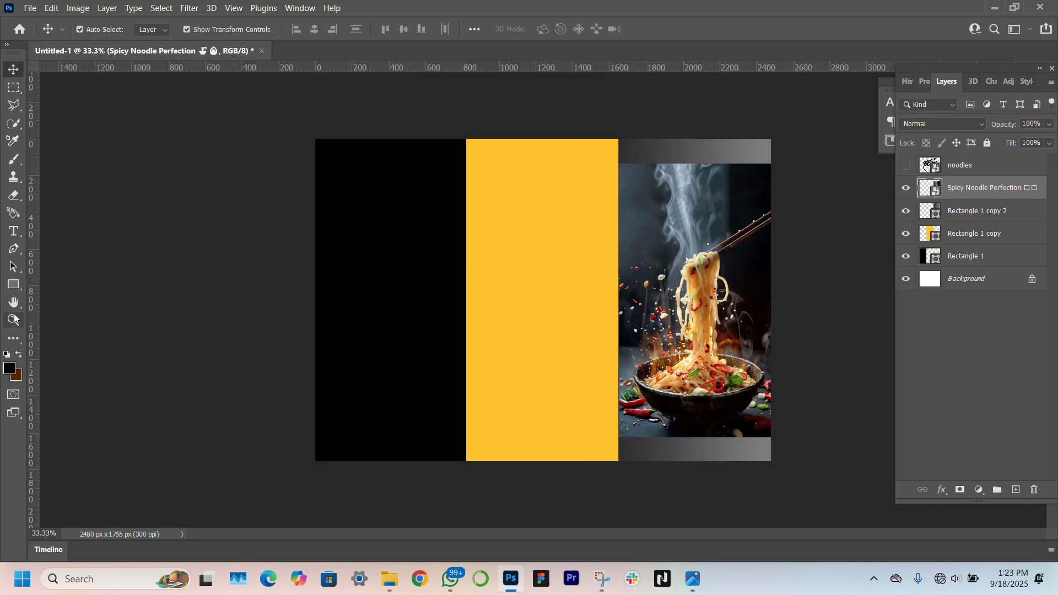
click(768, 307)
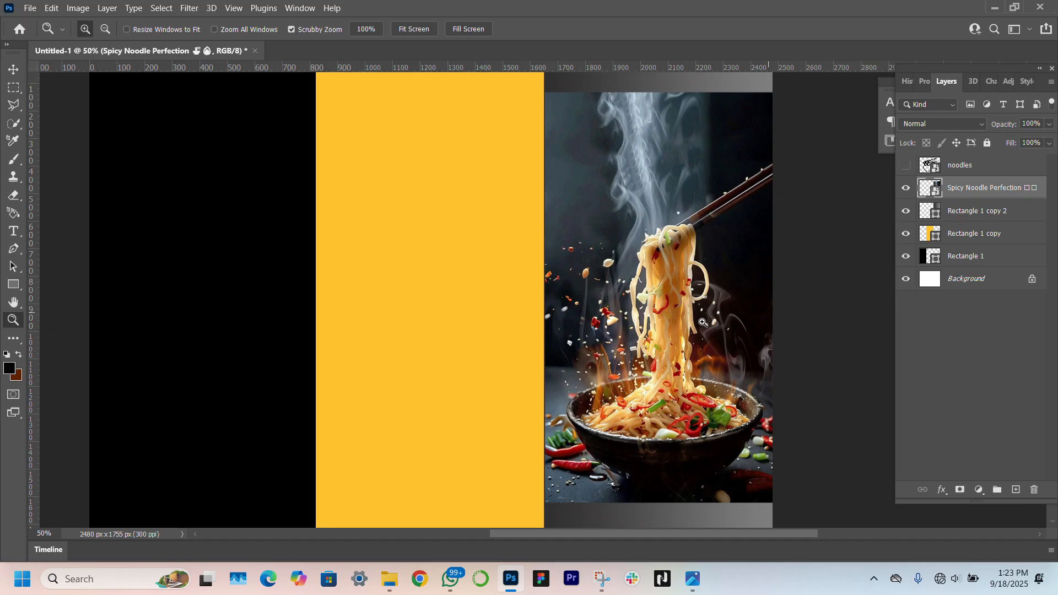
click(14, 74)
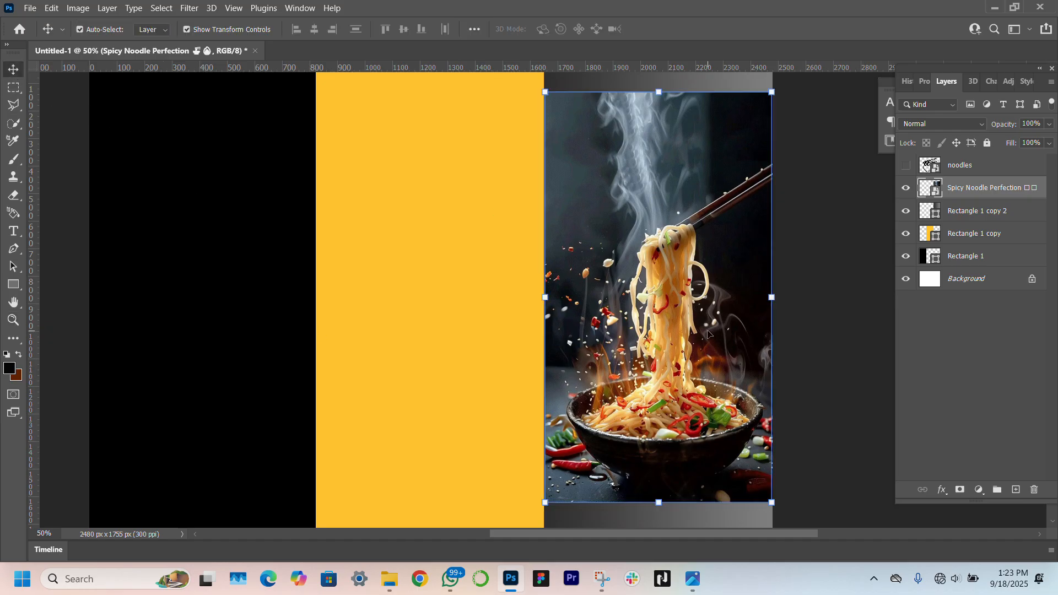
click(706, 304)
drag(707, 307, 706, 278)
Enlarge the photo so it fills the right panel from top edge to bottom
scroll(655, 478, down, 3)
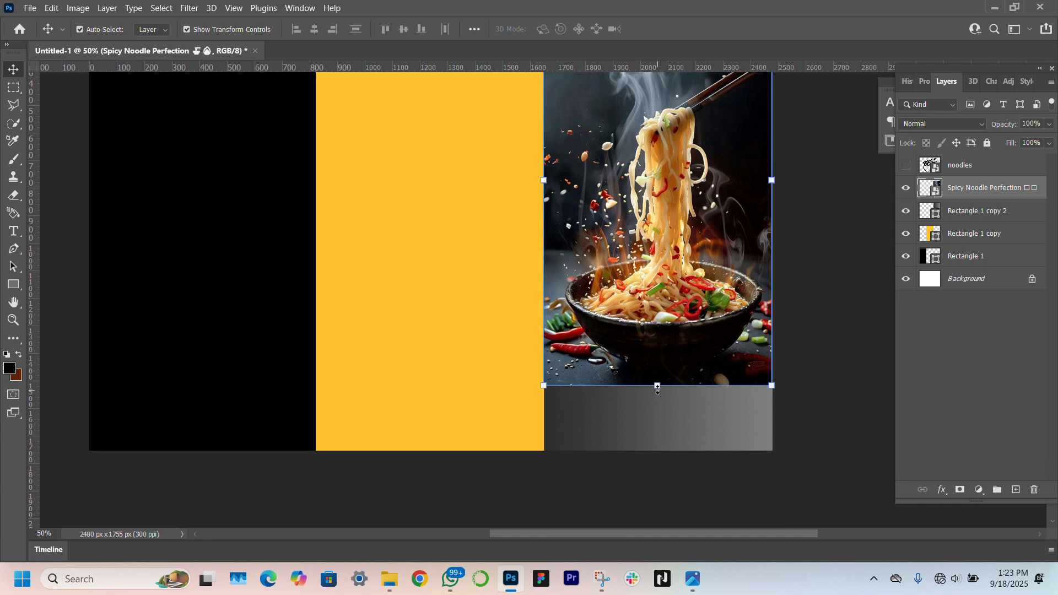
drag(657, 385, 657, 472)
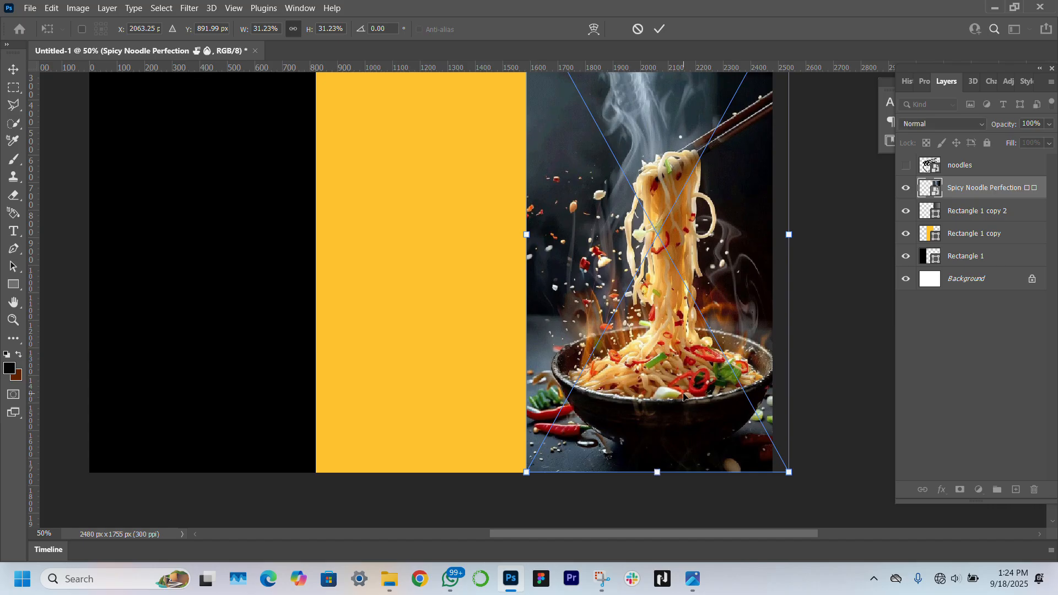
scroll(672, 375, up, 5)
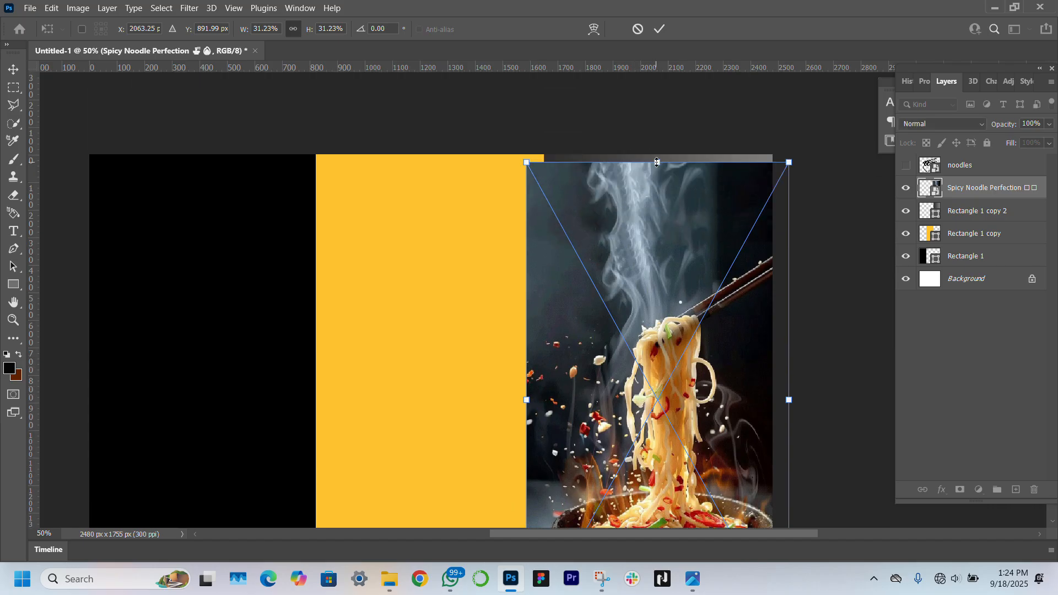
drag(657, 162, 656, 155)
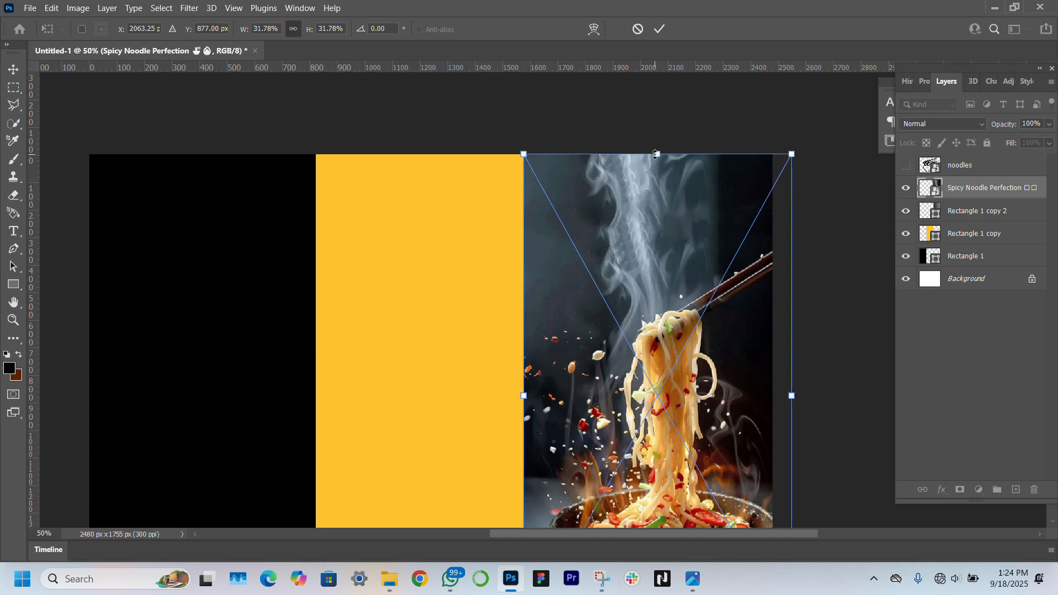
key(Return)
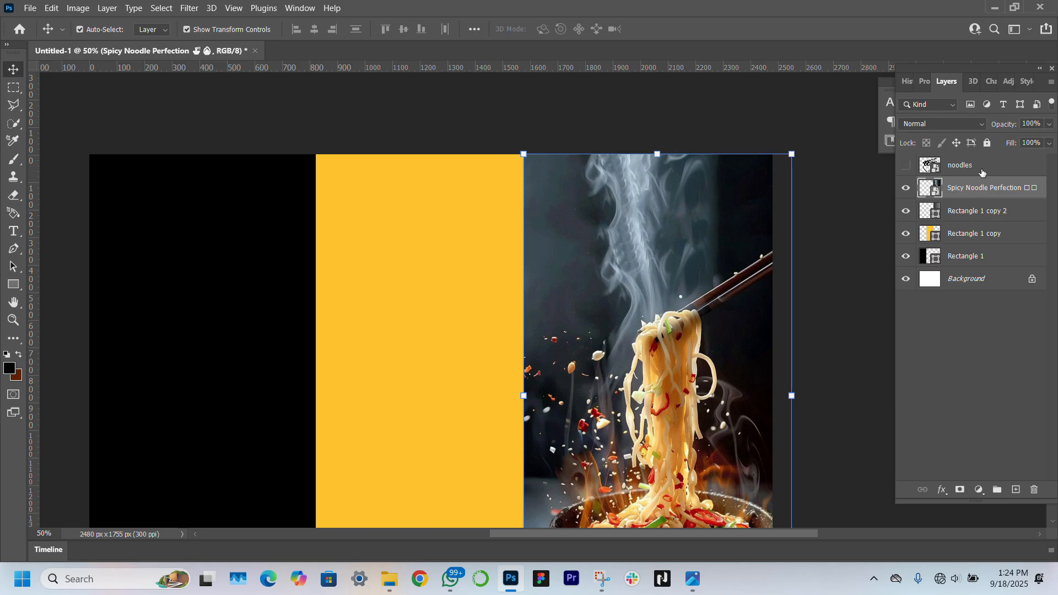
mouse_move(970, 193)
mouse_down()
mouse_move(968, 235)
mouse_move(972, 202)
mouse_up()
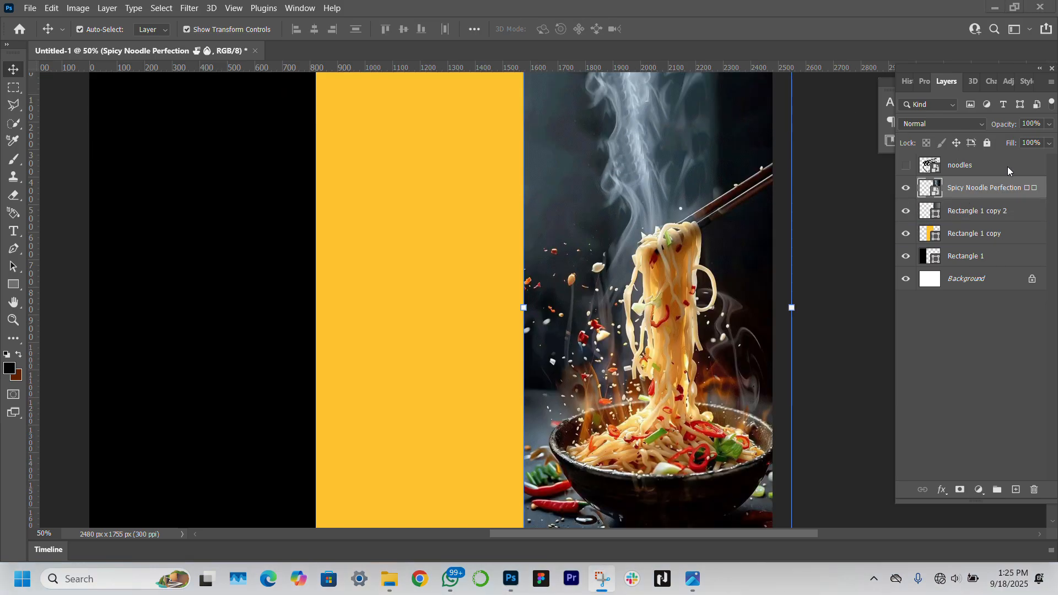
Clip the noodle photo to the grey rectangle and nudge it slightly left
click(990, 192)
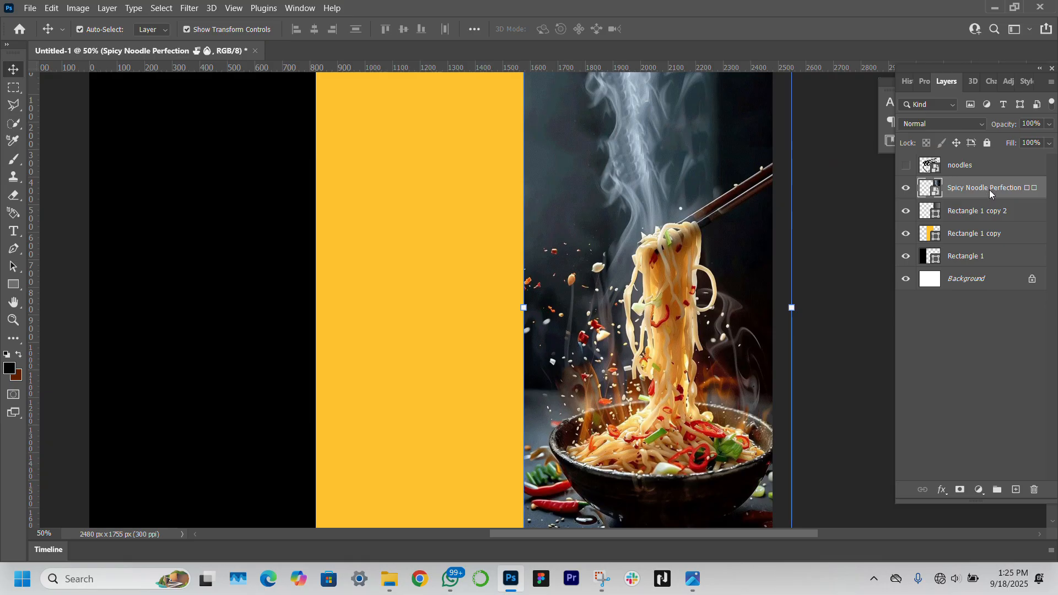
right_click(989, 190)
click(871, 307)
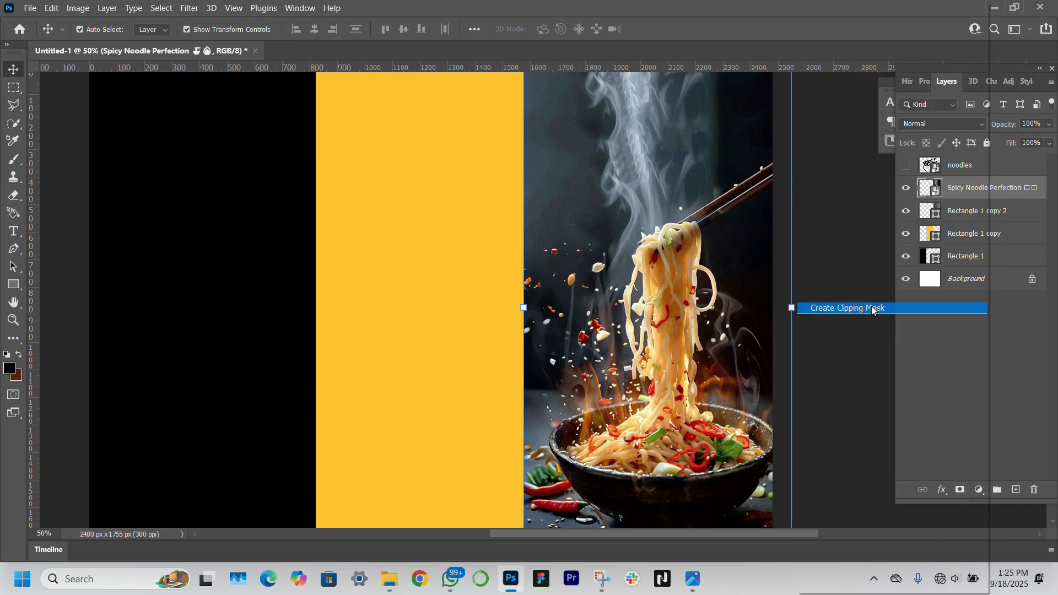
drag(667, 322, 660, 322)
Set the photo's blend mode to Overlay and make the noodles line-art visible again
scroll(660, 322, down, 3)
scroll(660, 322, up, 5)
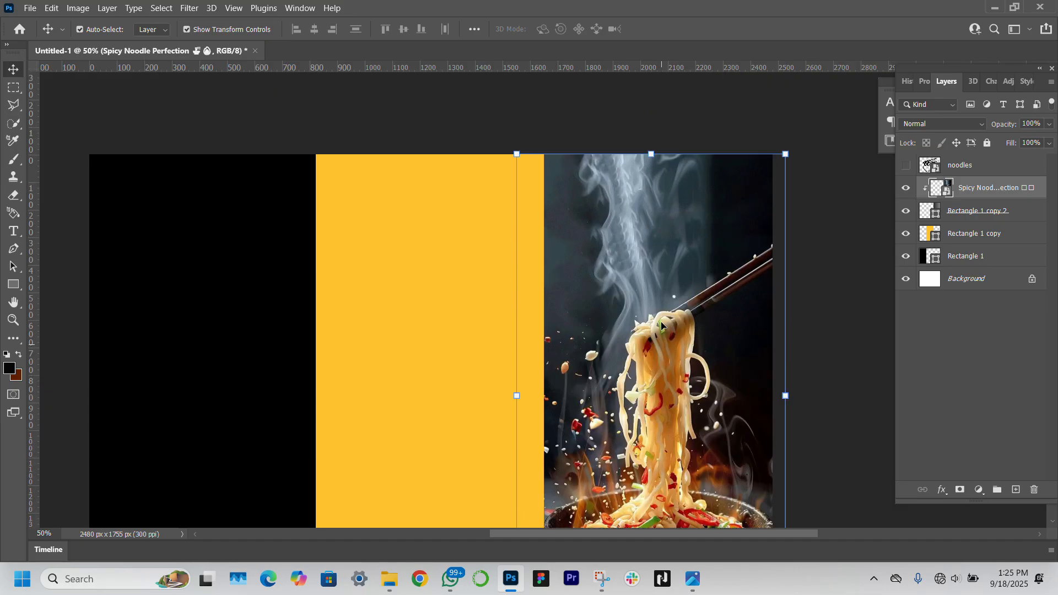
scroll(660, 321, down, 3)
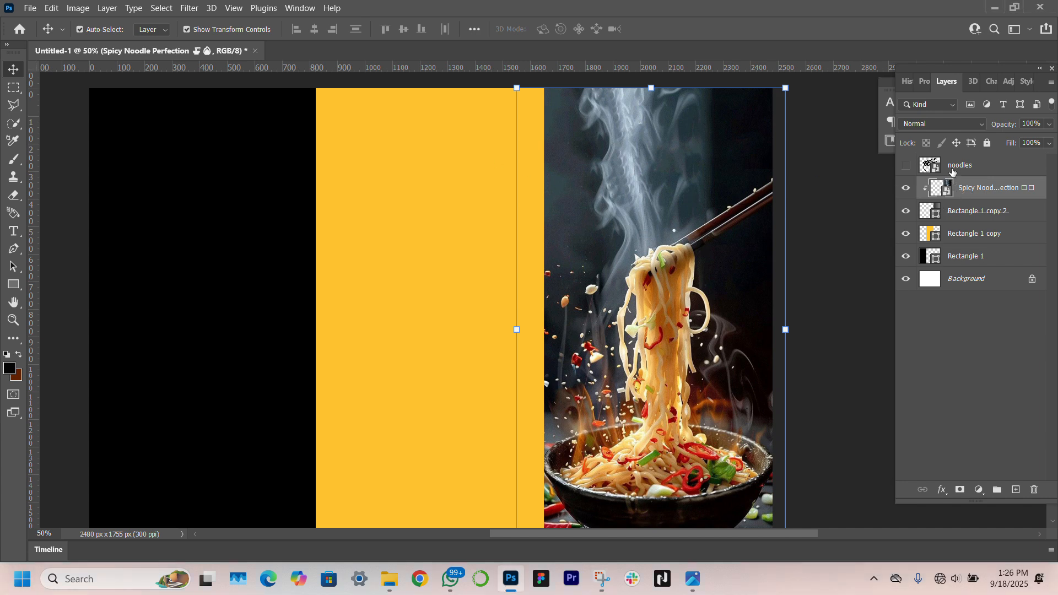
click(954, 125)
click(912, 292)
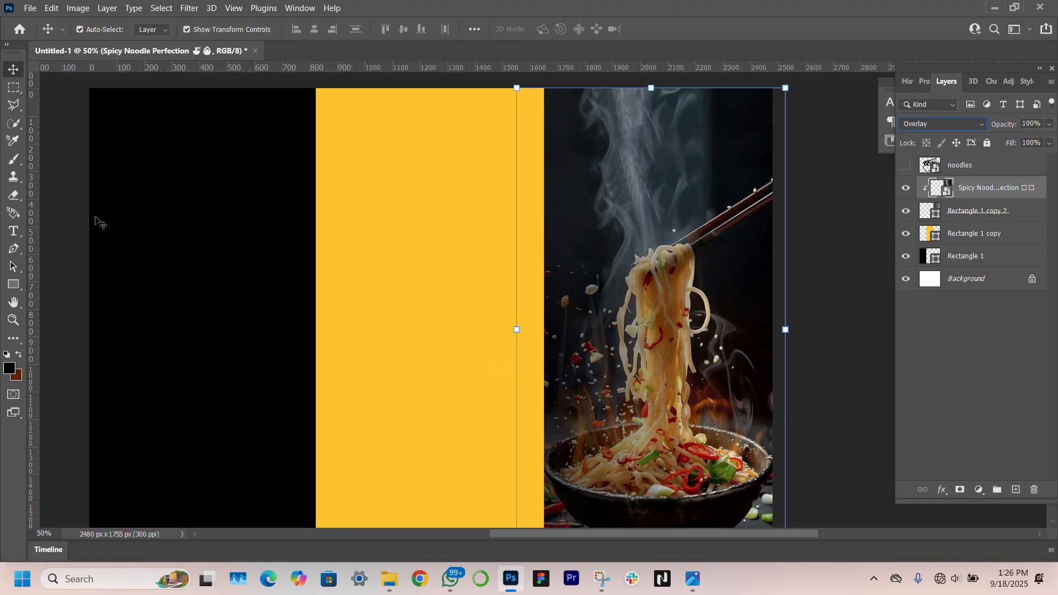
click(85, 262)
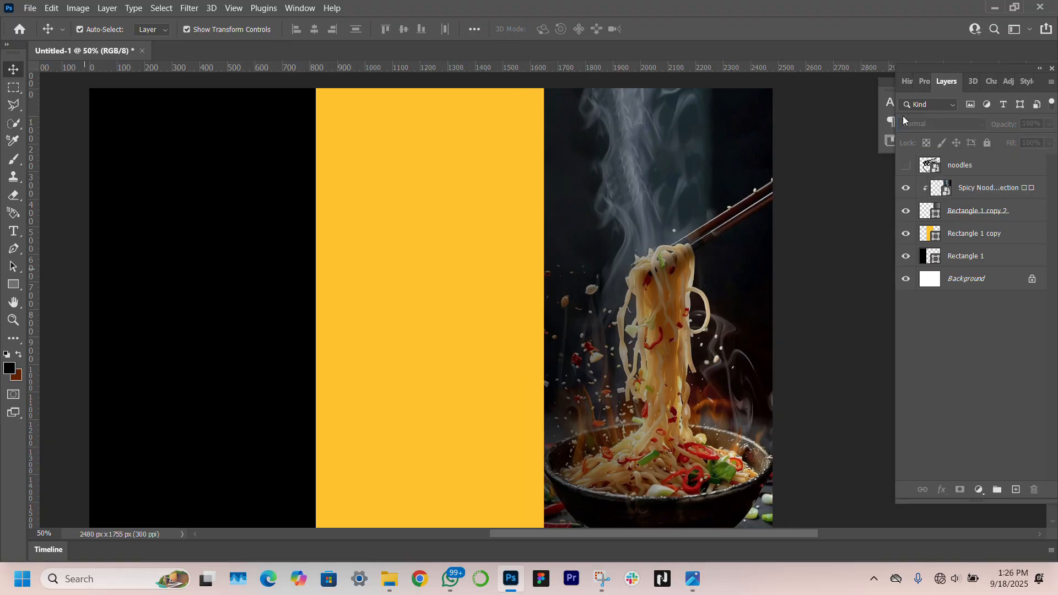
click(906, 165)
Shrink the noodles line-art into a small icon placed in the steam atop the photo
click(351, 285)
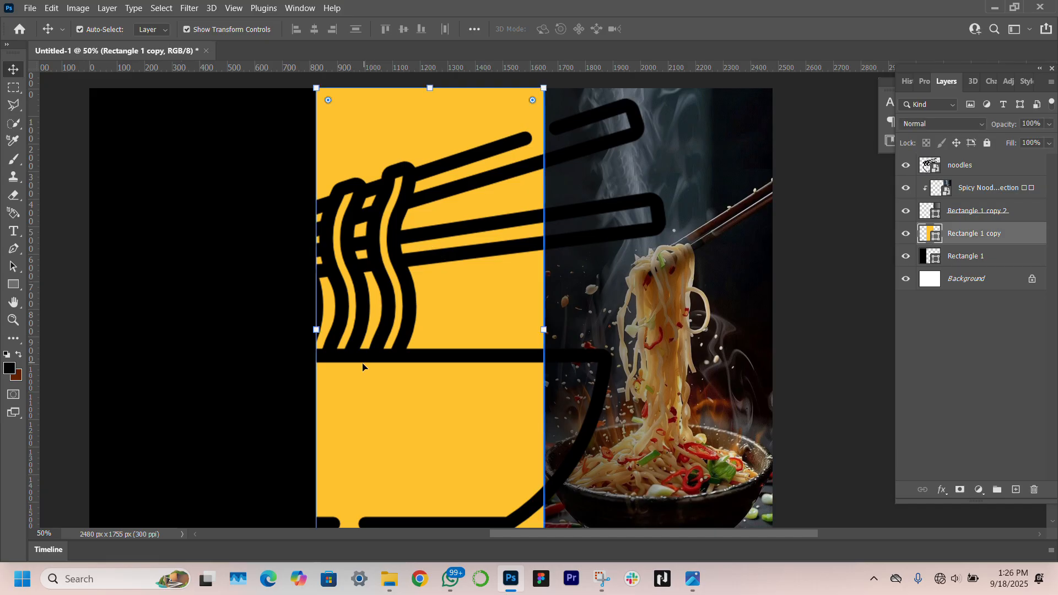
drag(363, 367, 551, 332)
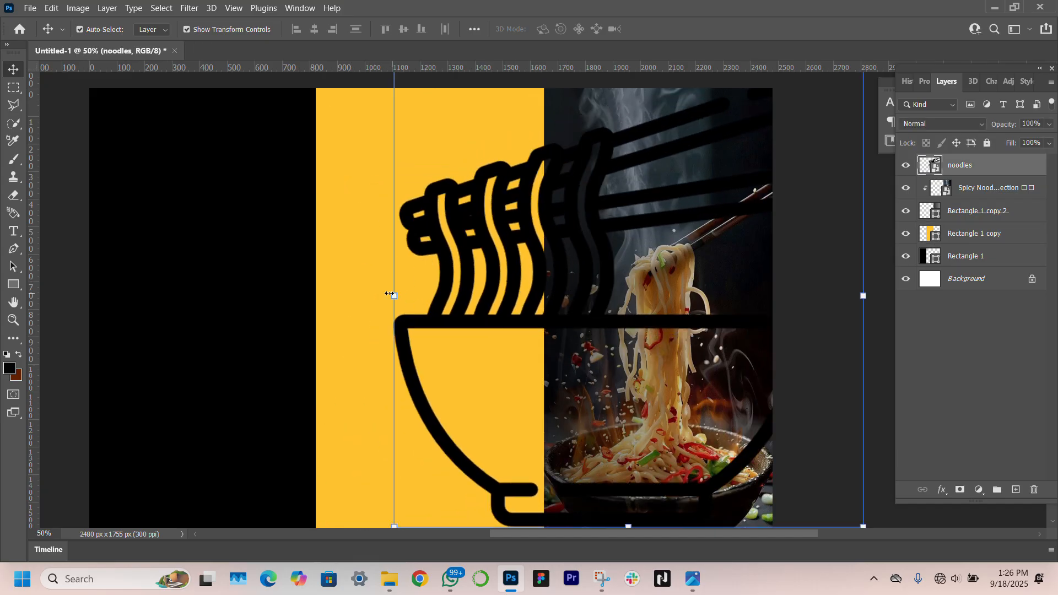
drag(394, 295, 710, 317)
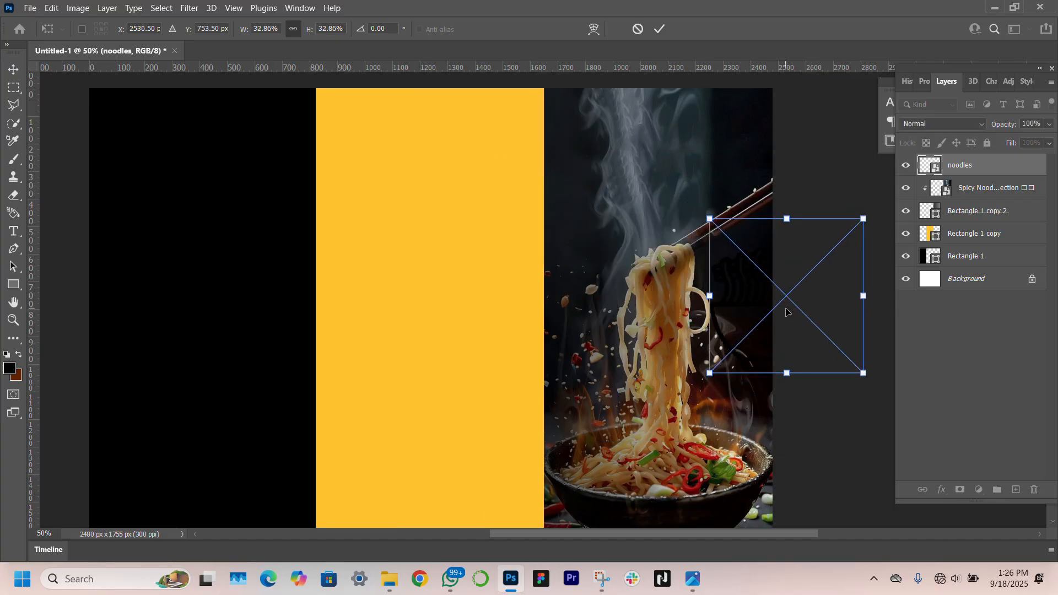
drag(786, 309, 642, 235)
drag(709, 218, 660, 113)
key(Return)
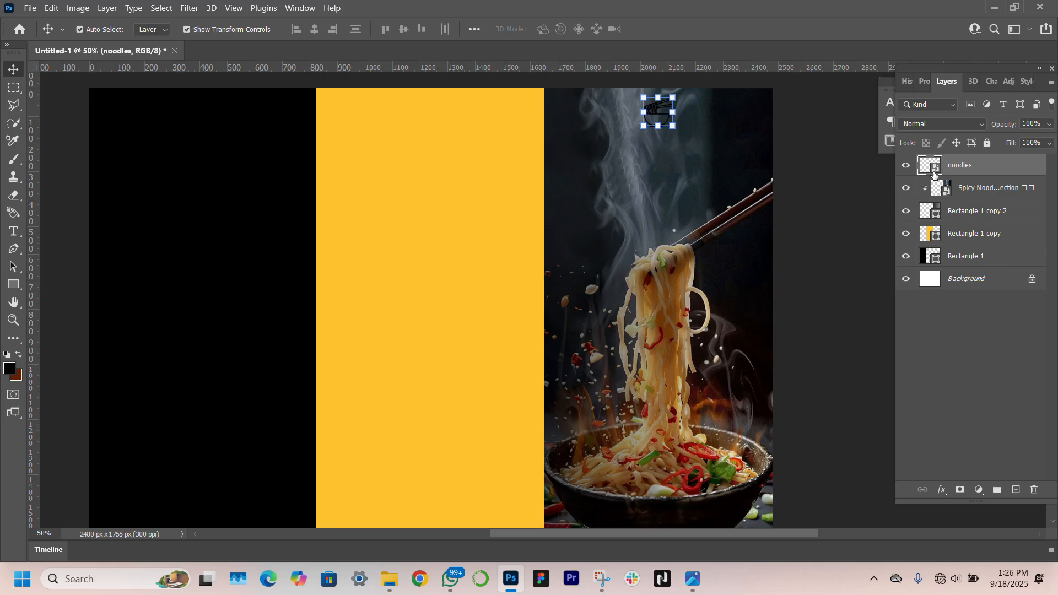
Add a white Color Overlay effect to the noodle-bowl icon
click(941, 490)
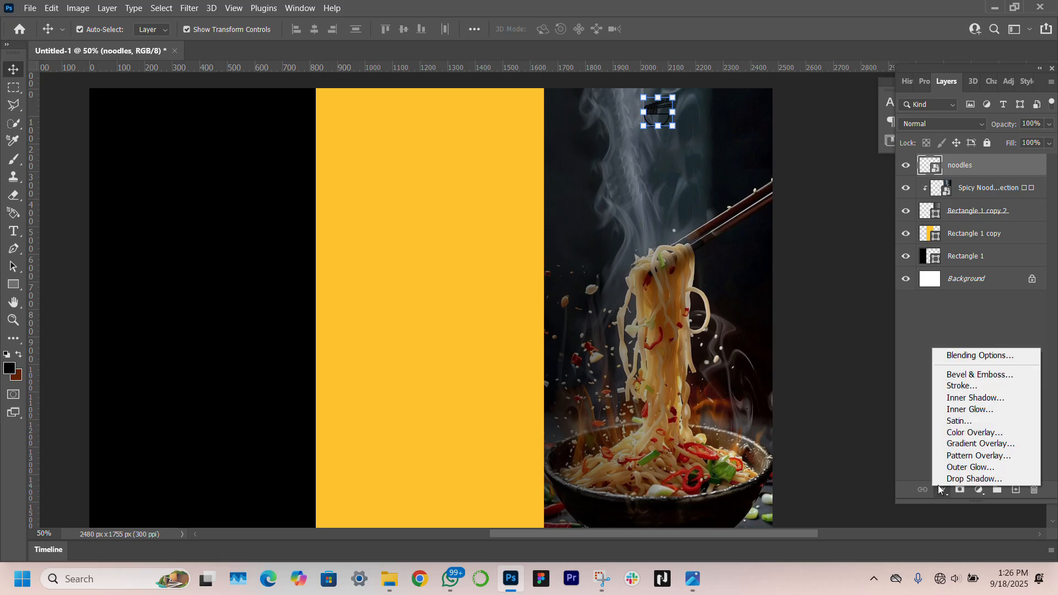
click(944, 433)
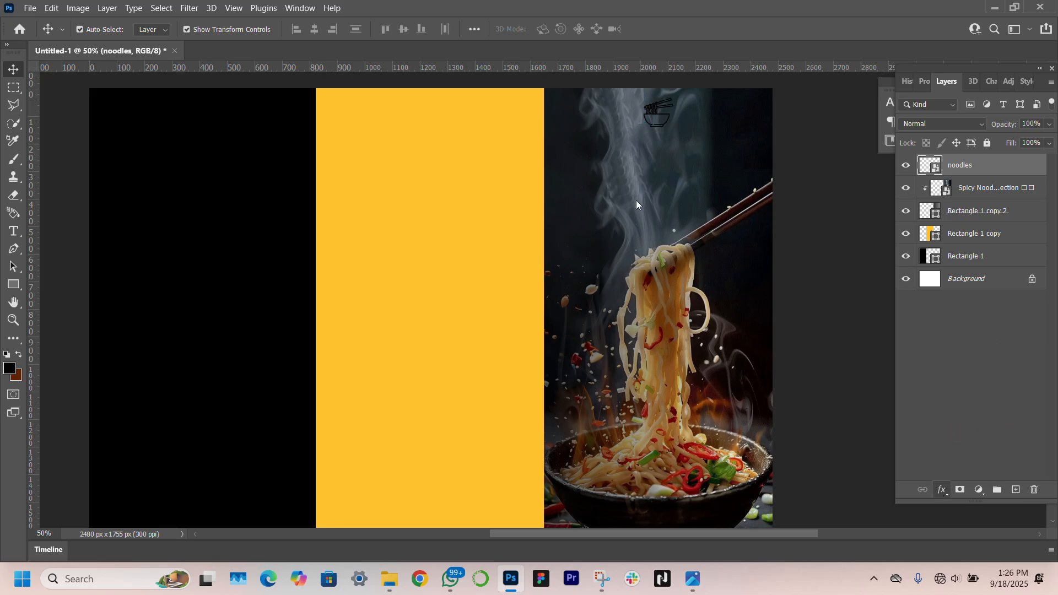
click(840, 156)
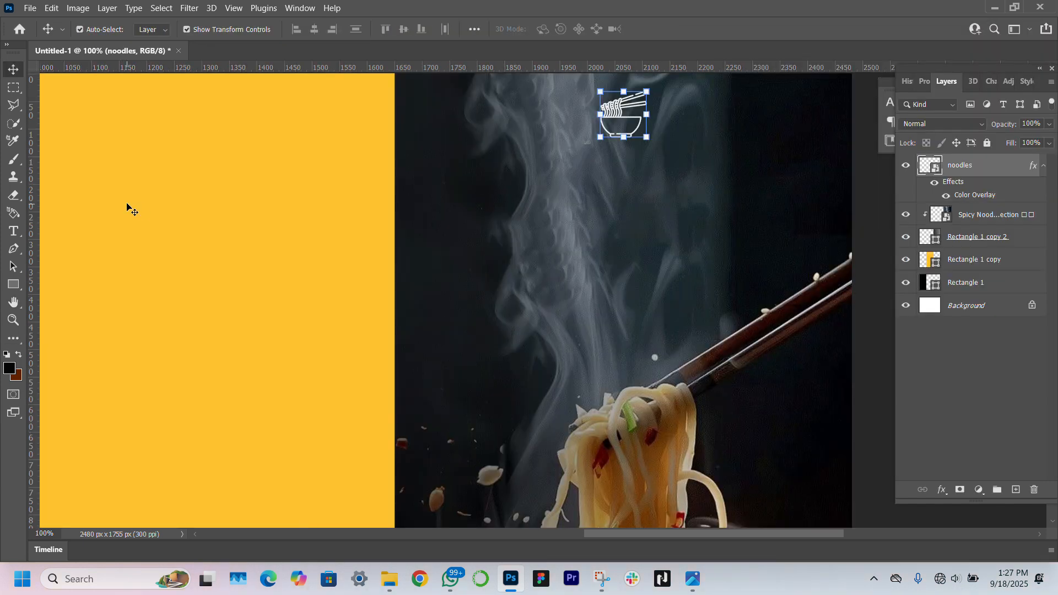
click(13, 232)
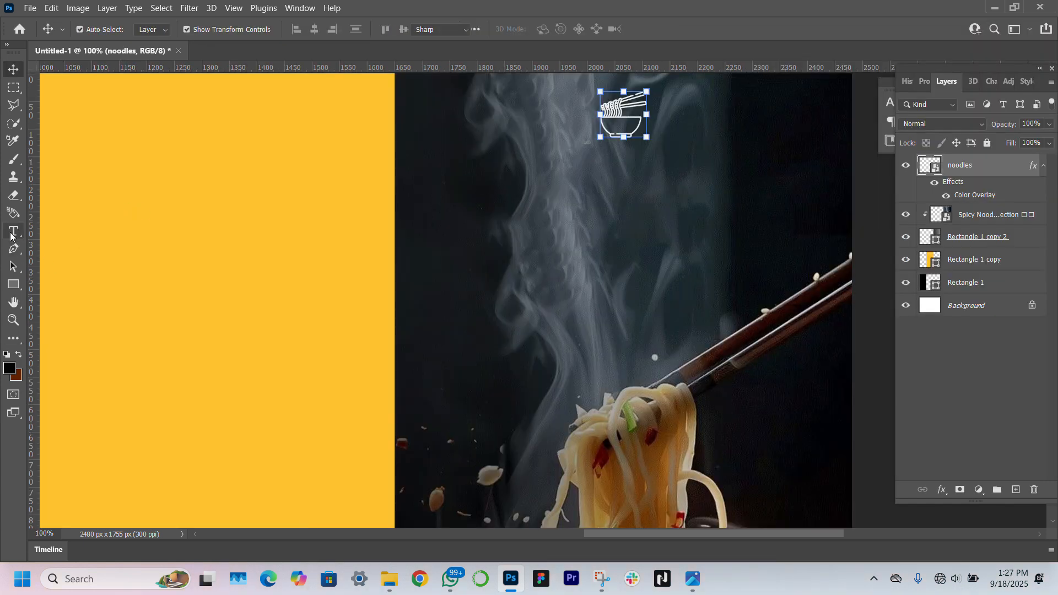
Add a NOODLES text layer beneath the icon in Arlon Bold
click(582, 157)
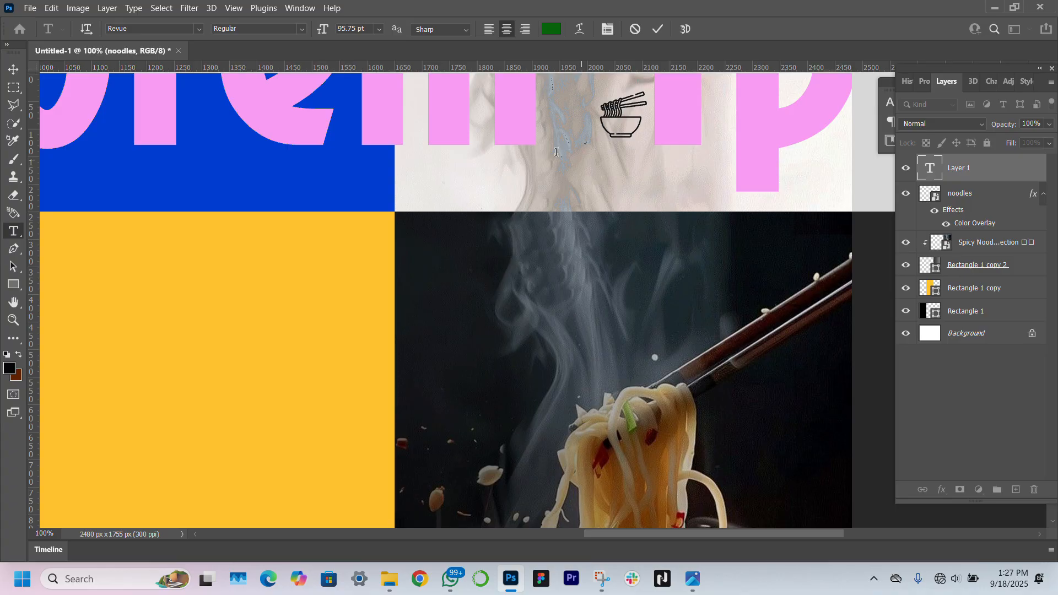
drag(324, 32, 244, 33)
click(154, 29)
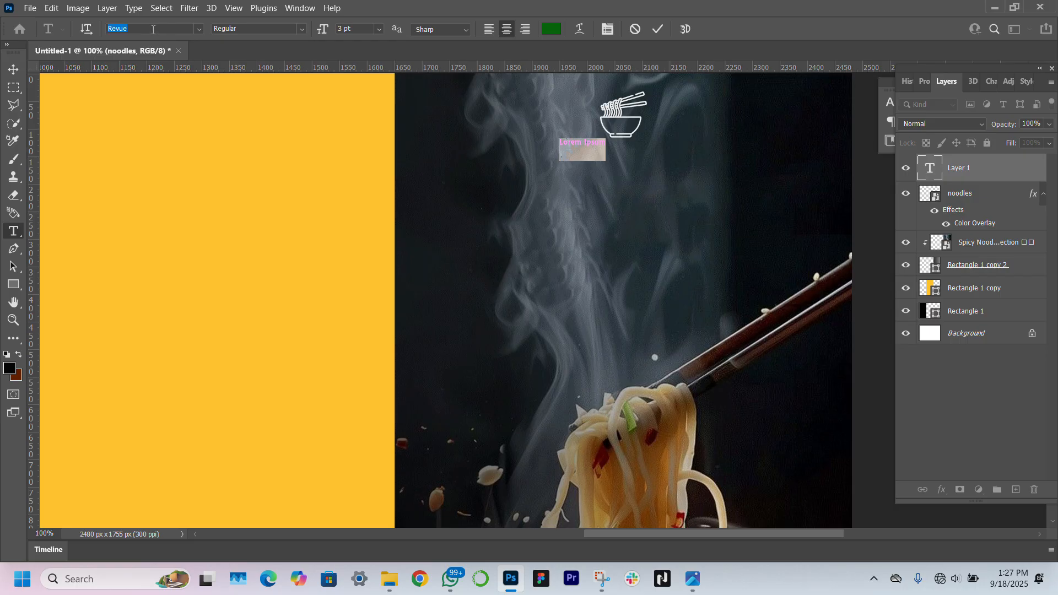
text(arlo)
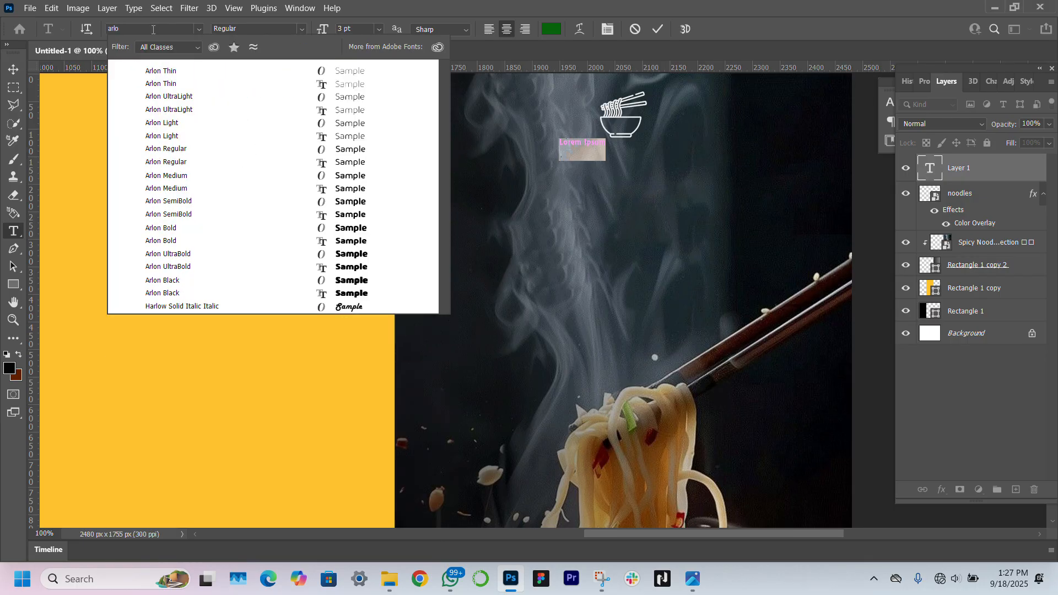
text(n)
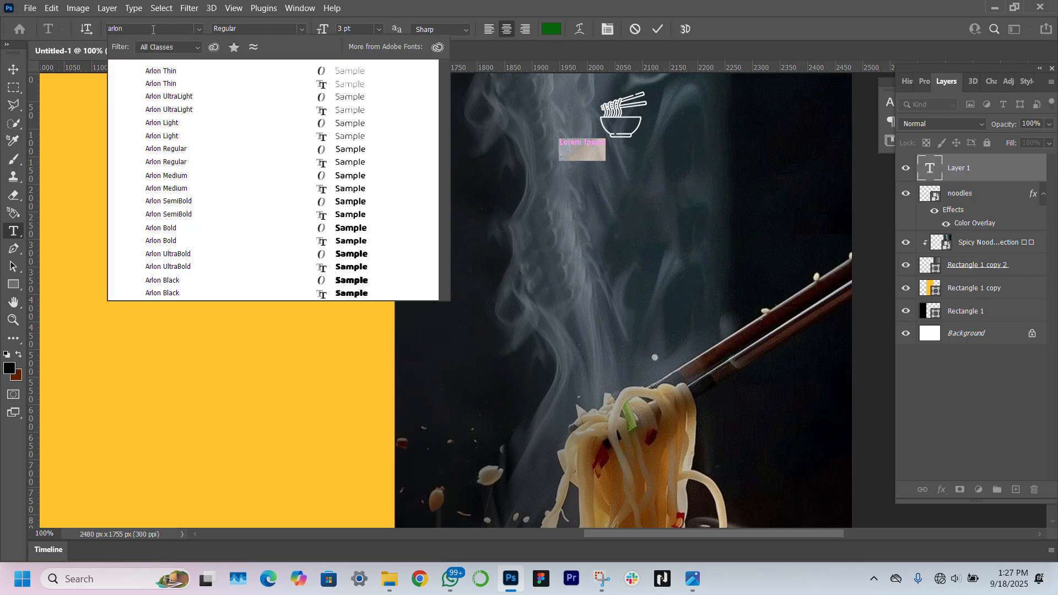
click(293, 246)
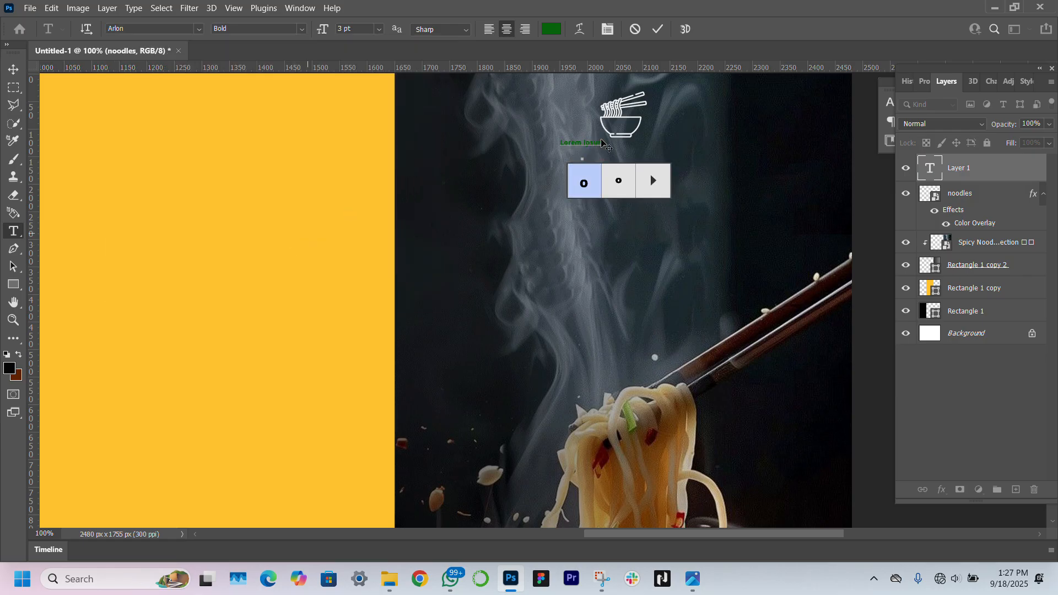
drag(605, 144, 541, 140)
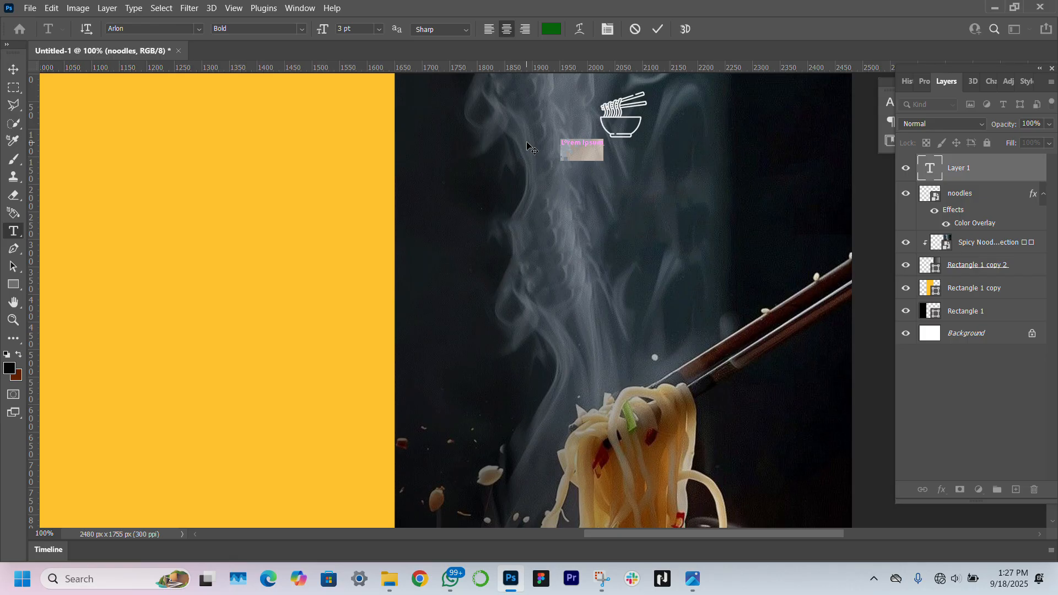
text(NOODLE)
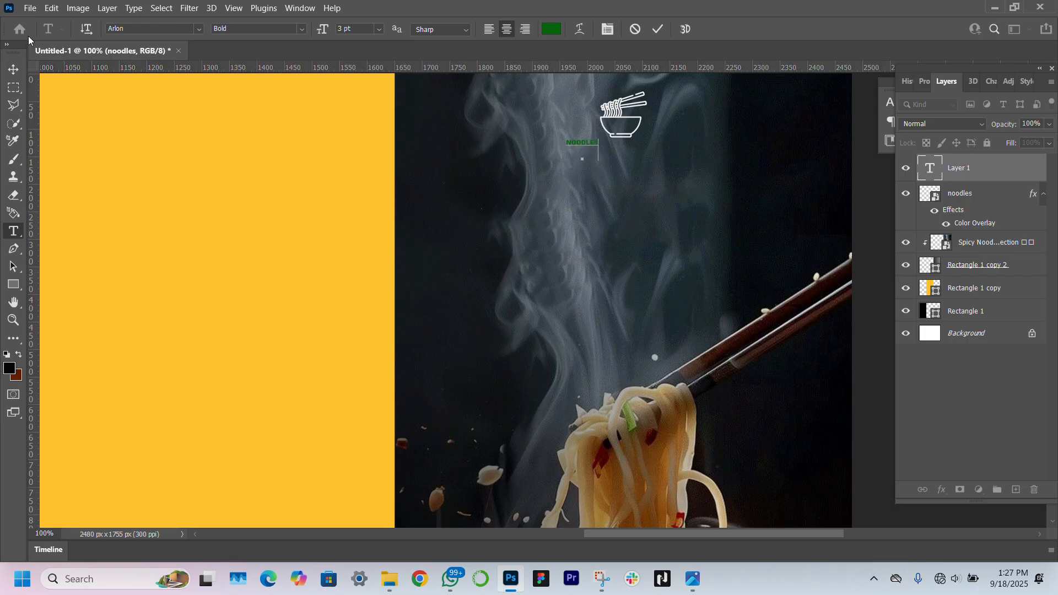
click(14, 69)
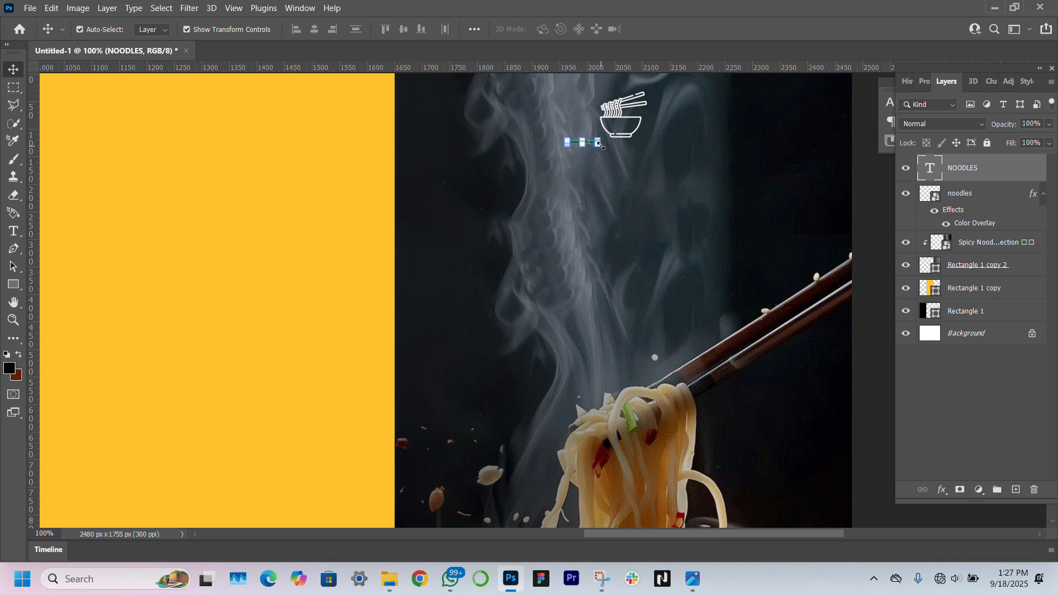
Enlarge the NOODLES title to about 284% and set its colour to white ffffff
drag(600, 145, 654, 158)
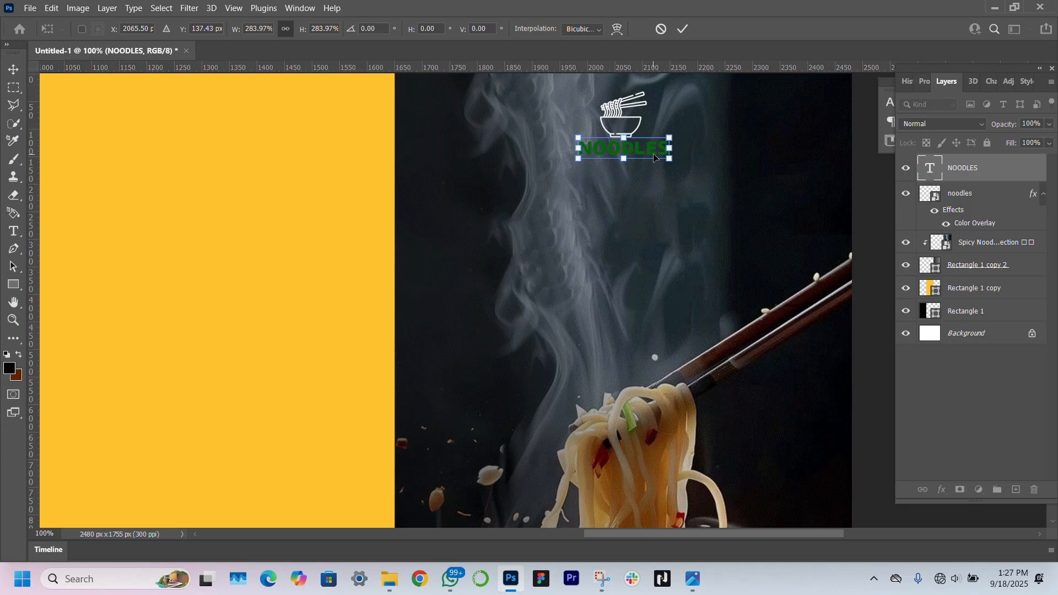
key(Return)
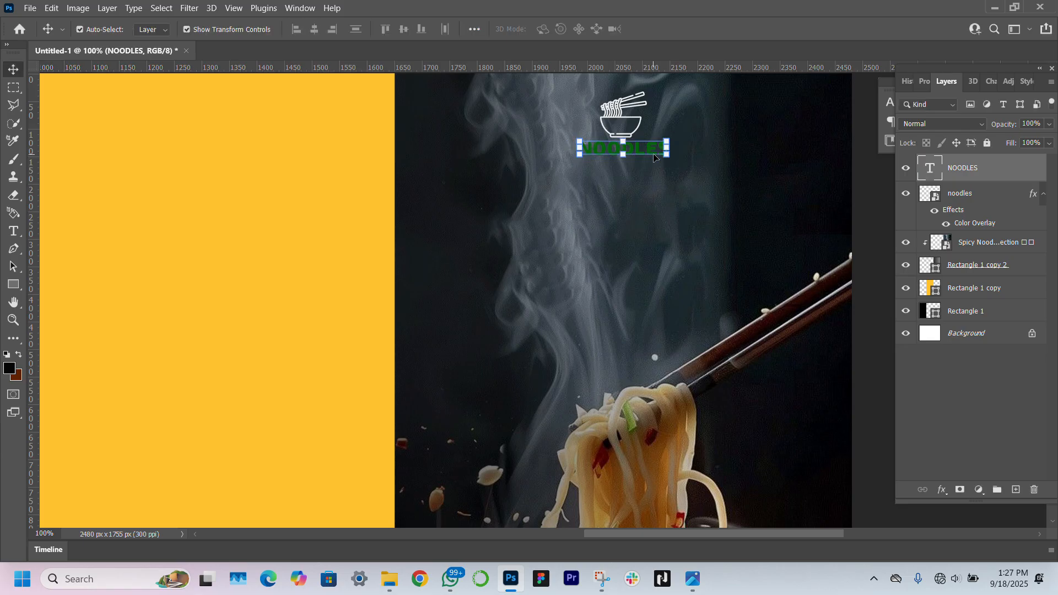
click(923, 82)
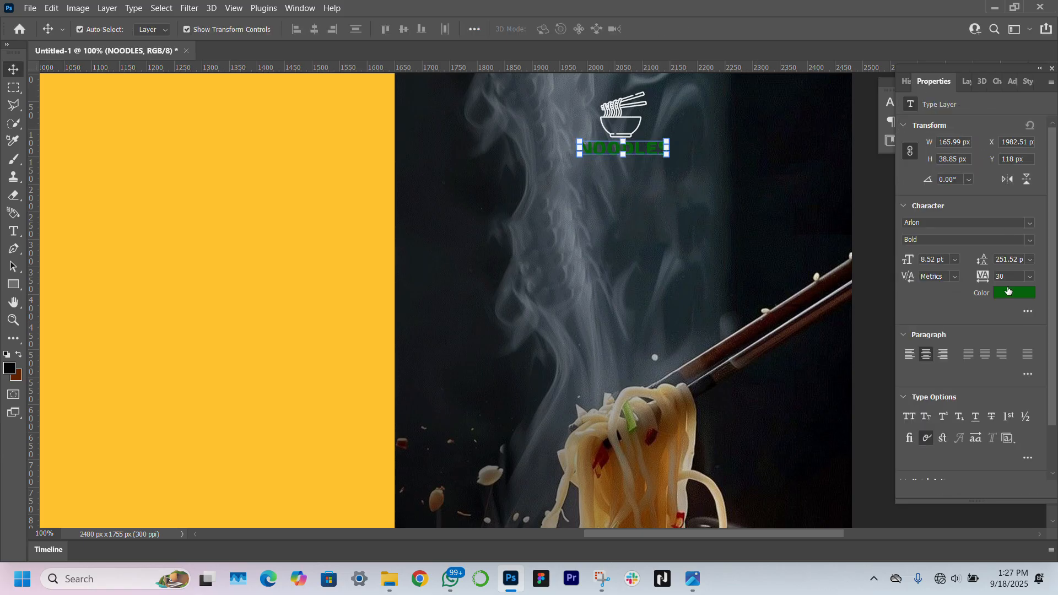
click(1007, 290)
text(ffffff)
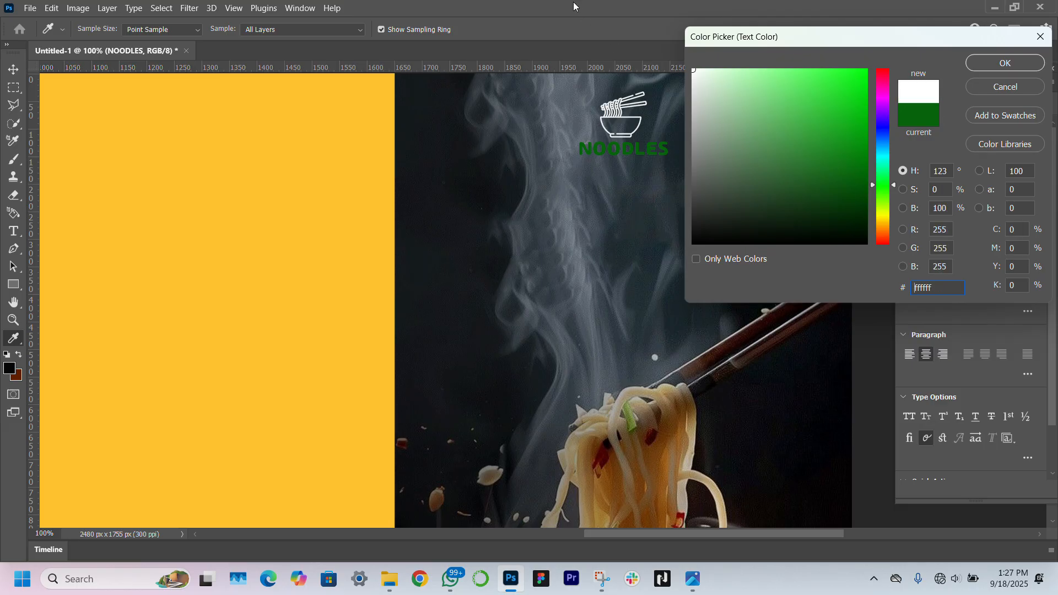
key(Return)
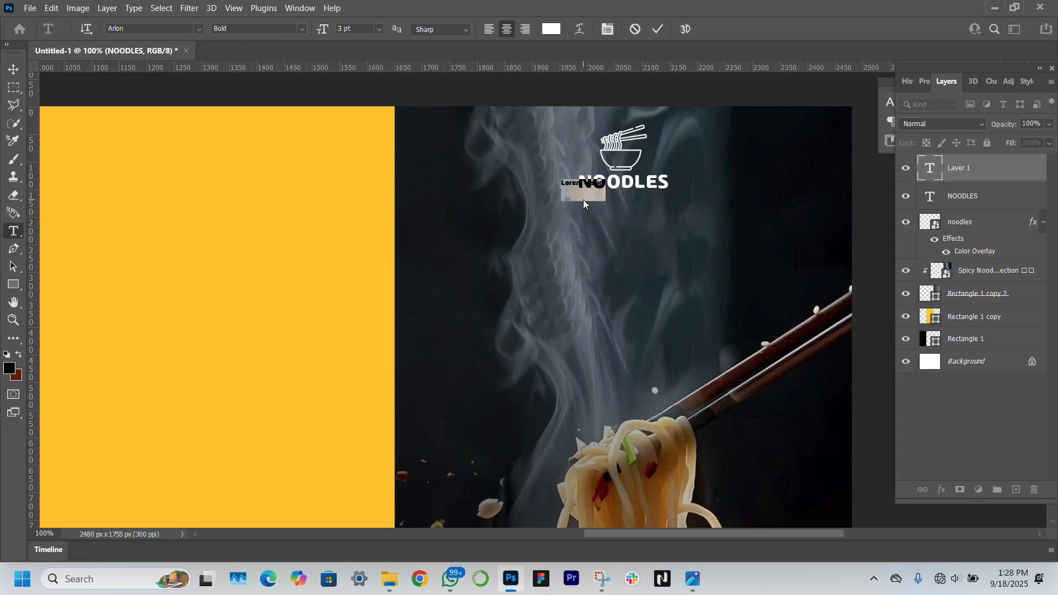
Type 'Haven' below NOODLES, enlarge it, and set its weight to Medium
key(BackSpace)
text(Have)
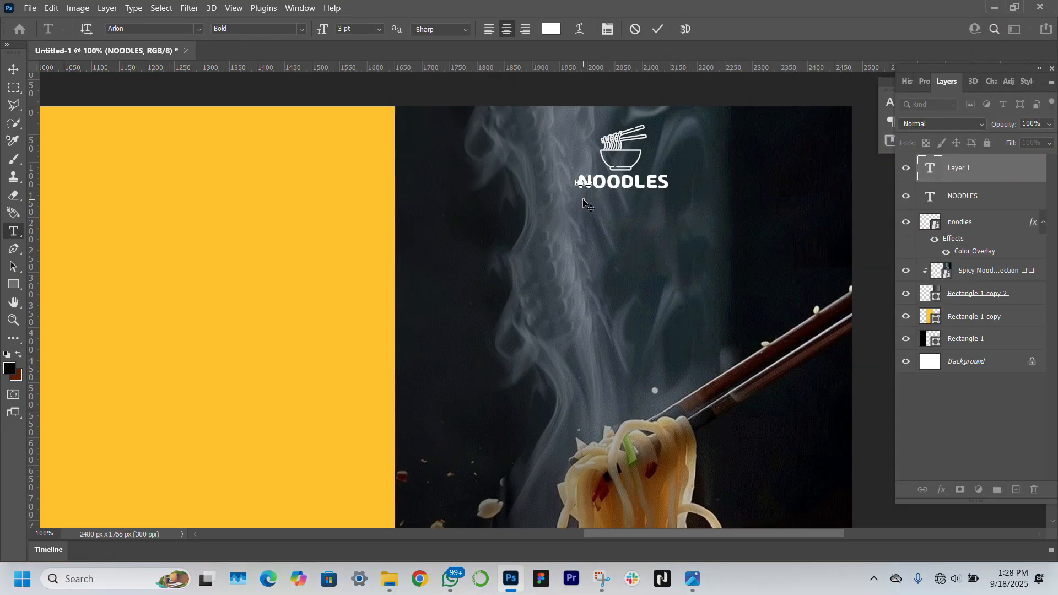
text(n)
key(ctrl+Return)
key(v)
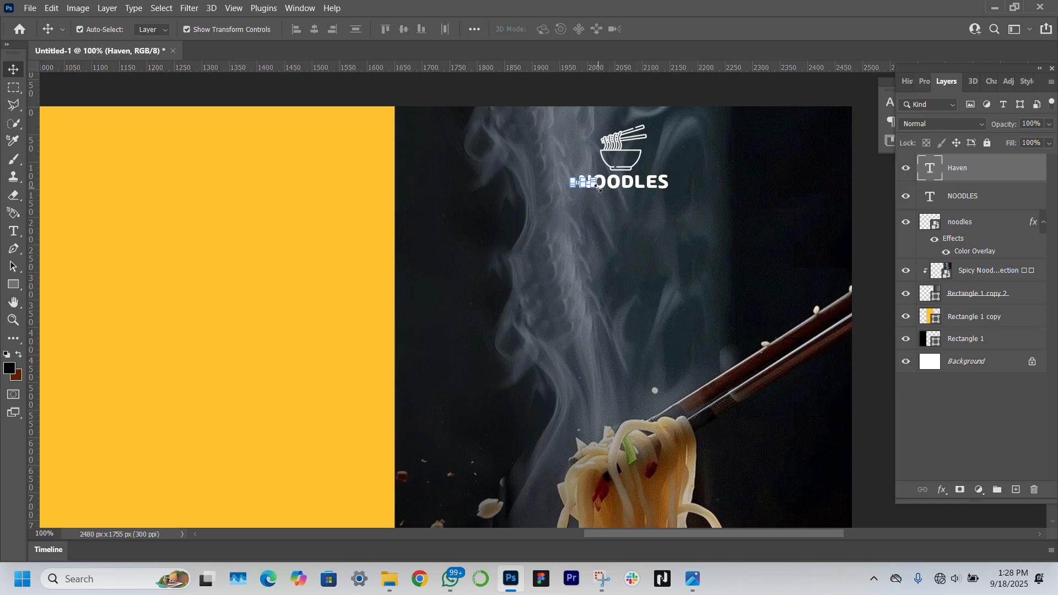
drag(600, 189, 638, 205)
key(Return)
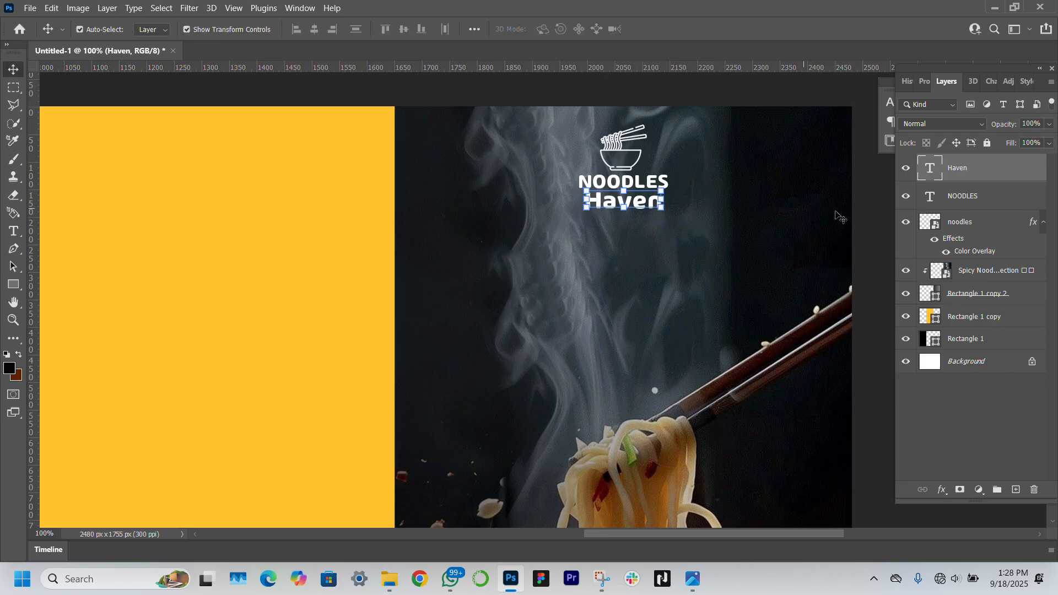
click(924, 84)
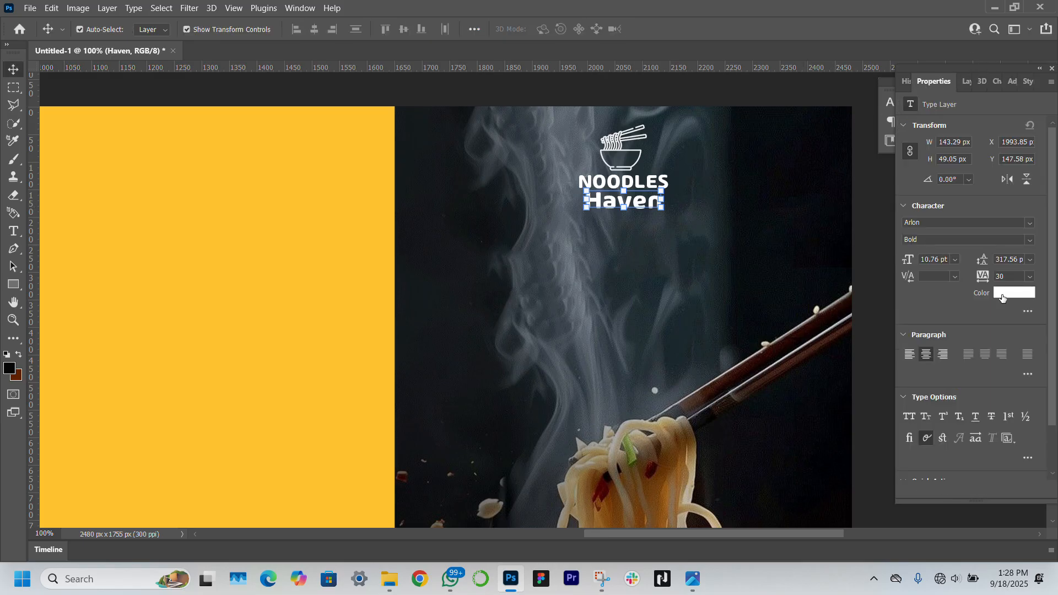
click(1032, 242)
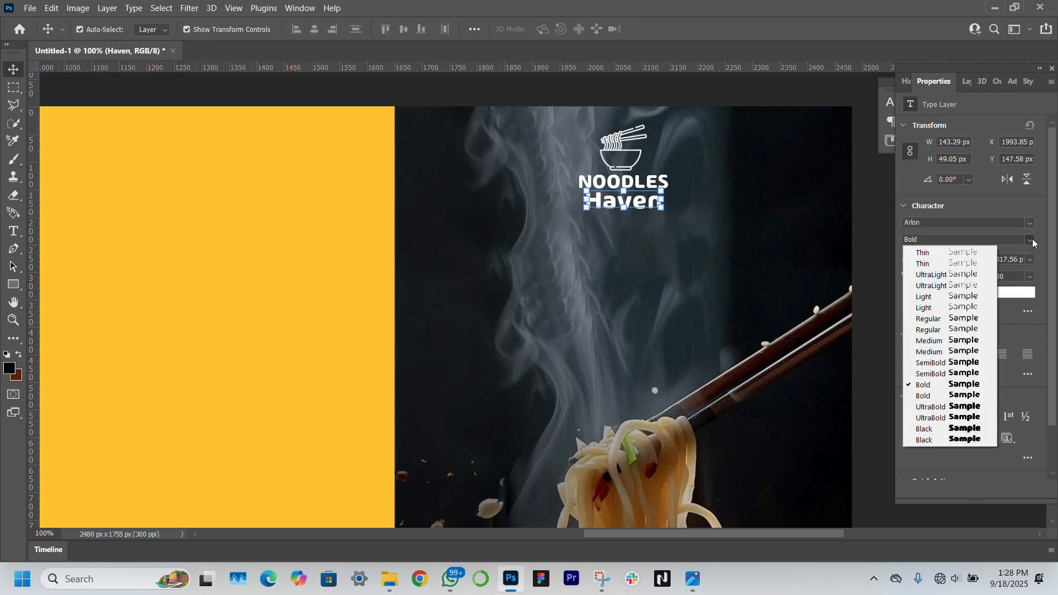
click(955, 353)
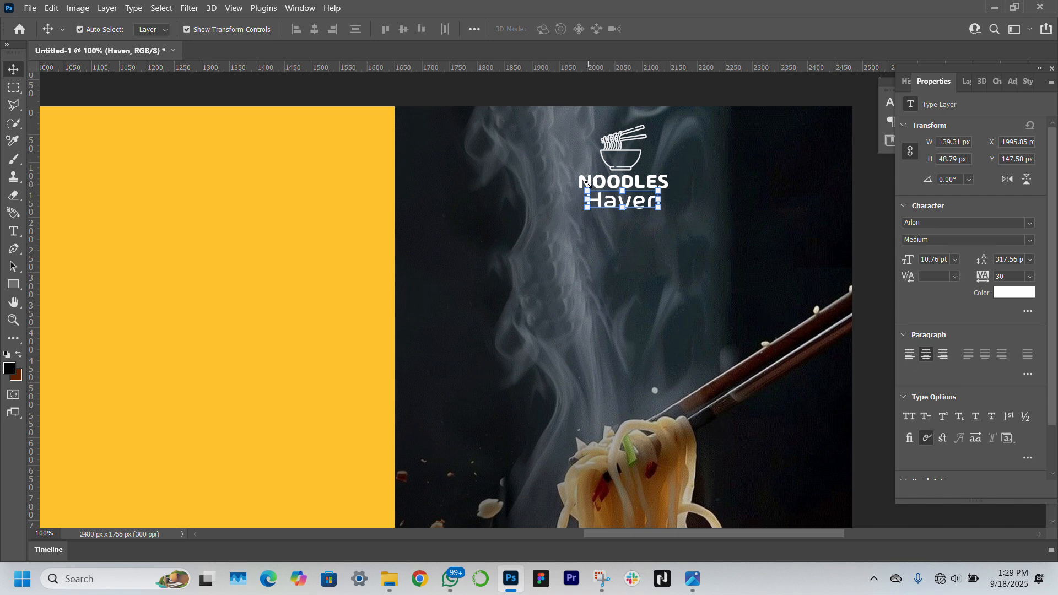
Set tracking to 0 on both the Haven and NOODLES text lines
click(644, 202)
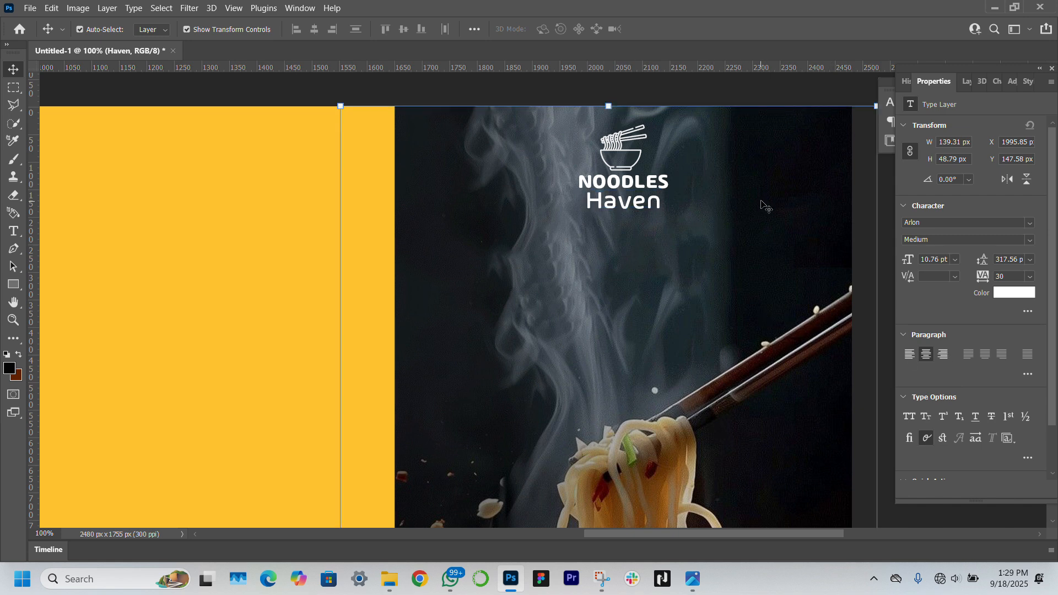
click(645, 201)
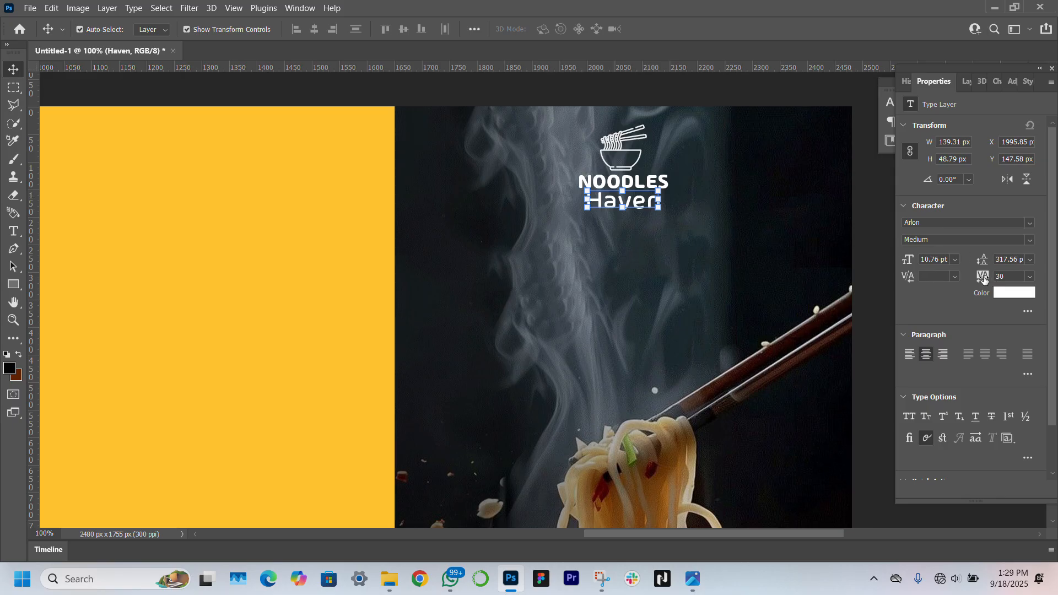
drag(984, 280, 946, 280)
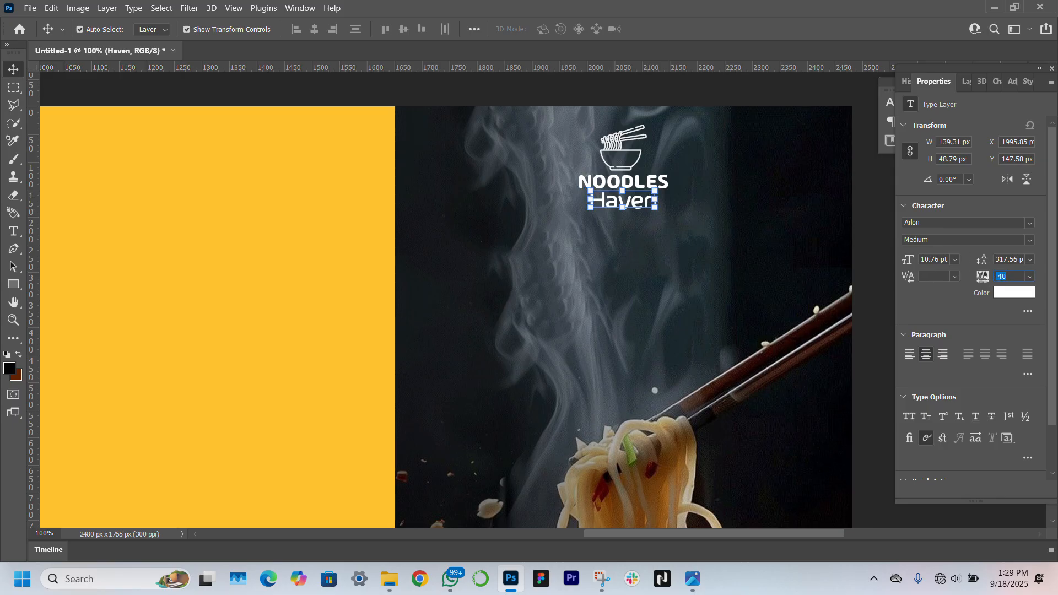
text(0)
key(Return)
click(719, 193)
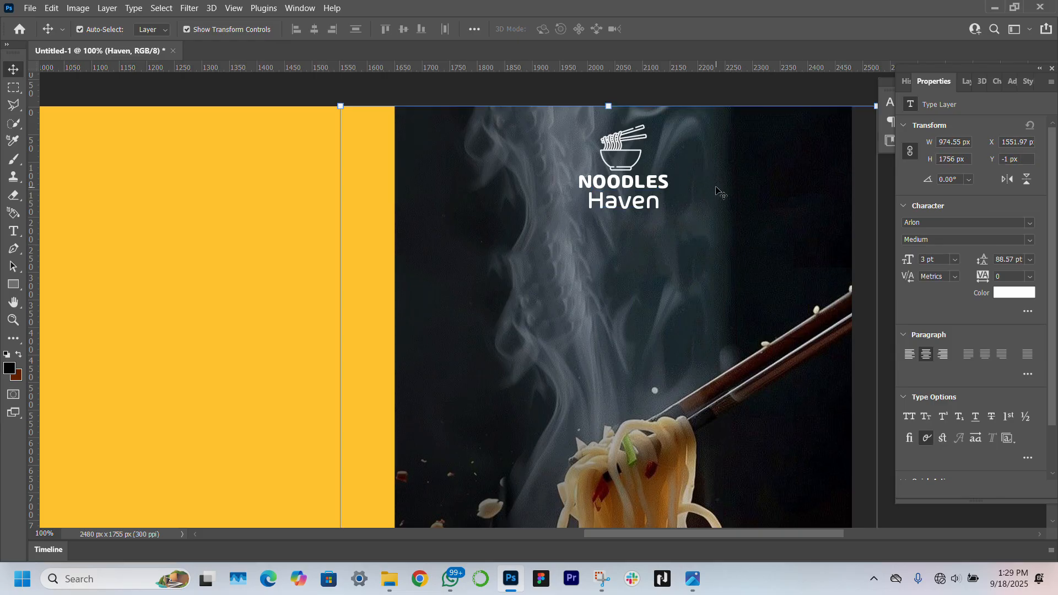
click(646, 188)
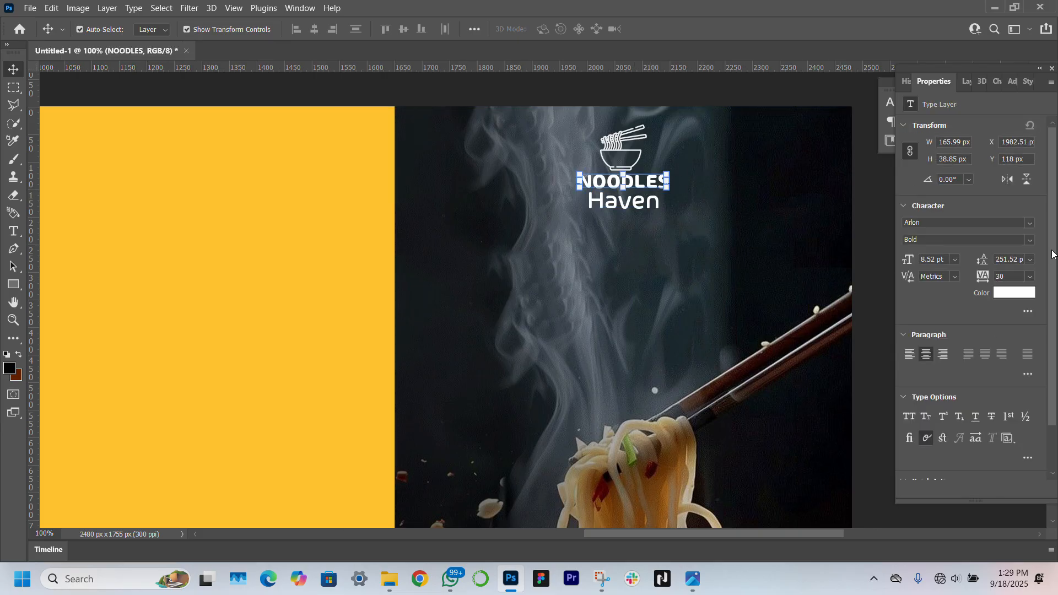
text(0)
key(Return)
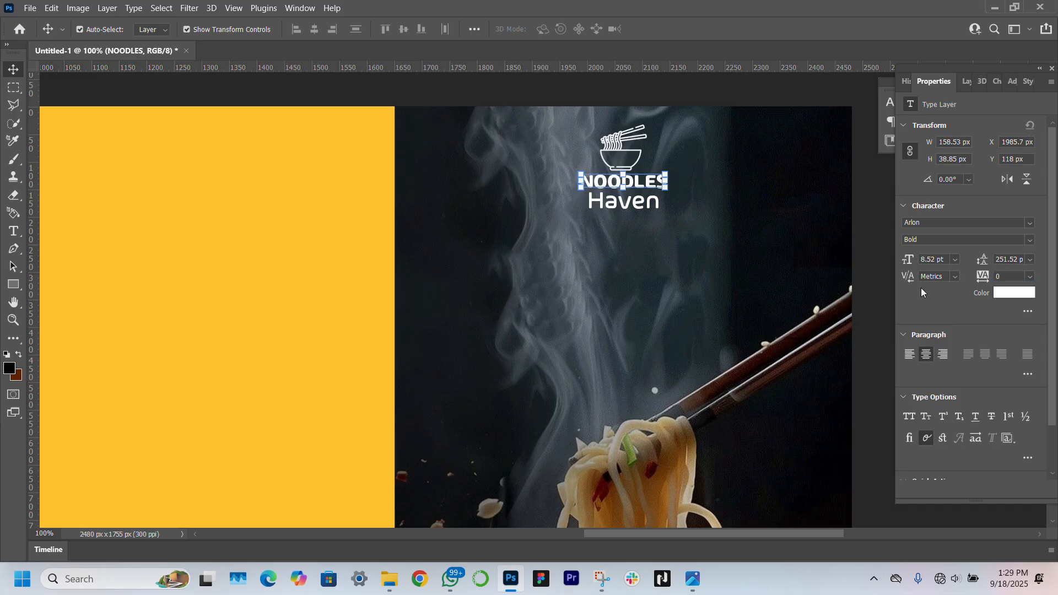
Make Haven display in All Caps and position it just under NOODLES
click(650, 199)
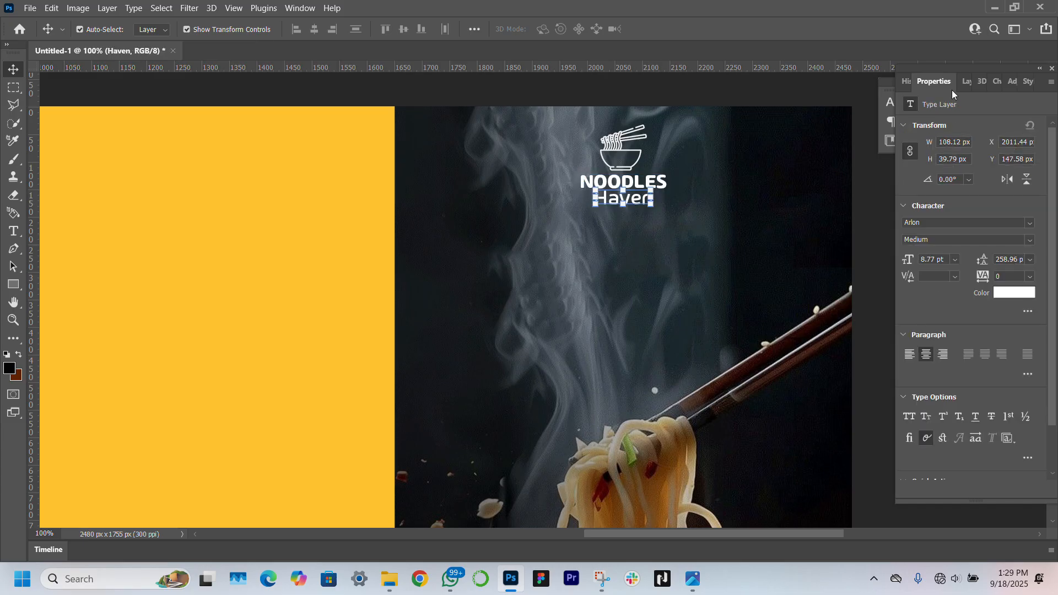
click(906, 419)
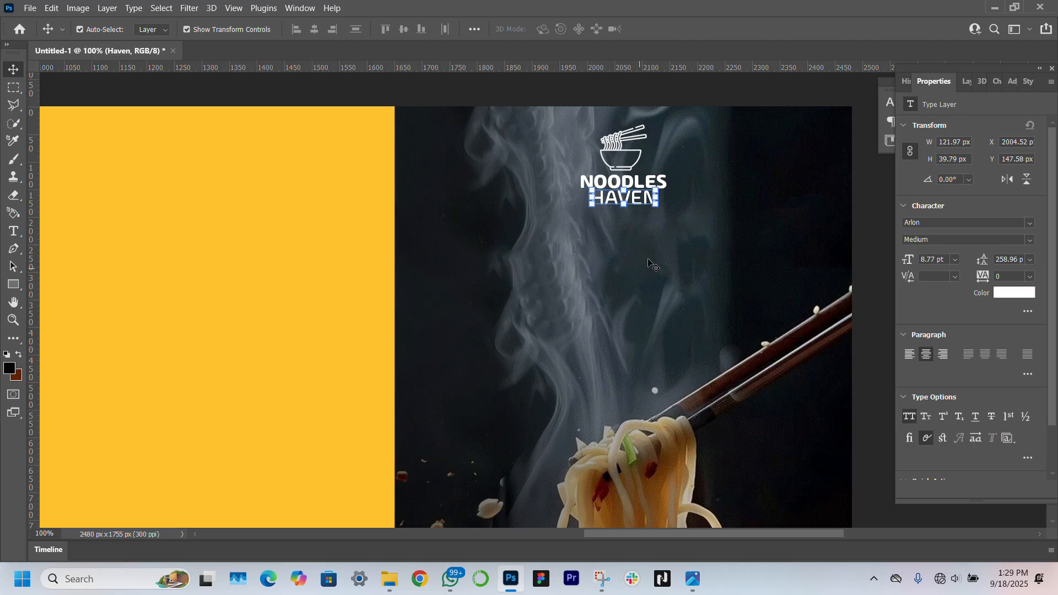
drag(637, 201, 668, 205)
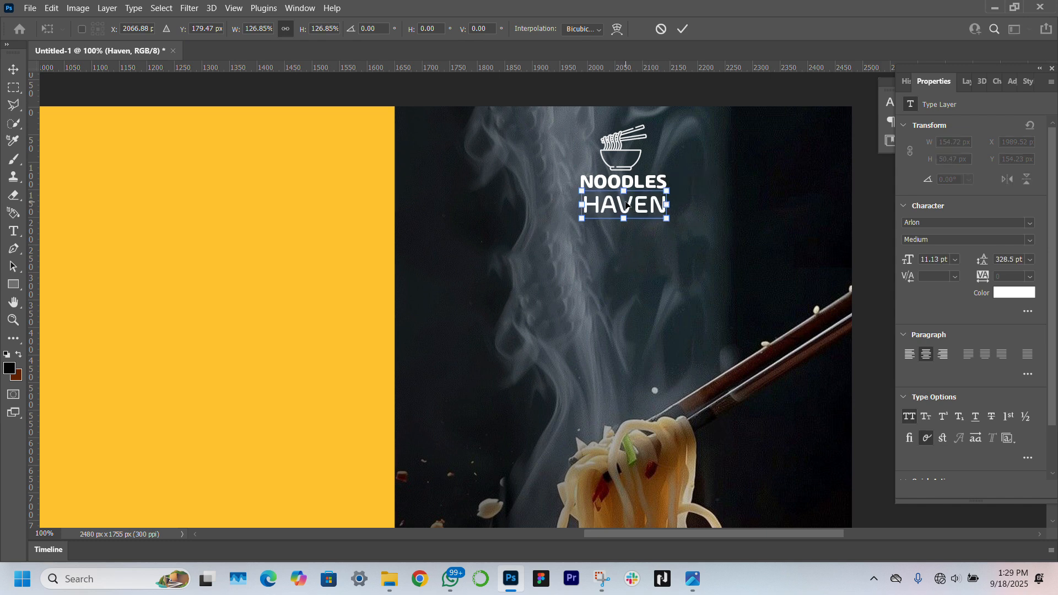
Nudge HAVEN up, then scale NOODLES and HAVEN together to about 78%
key(Up)
key(Up)
key(Up)
key(Up)
key(Up)
key(Up)
key(Up)
key(Return)
click(384, 117)
click(617, 137)
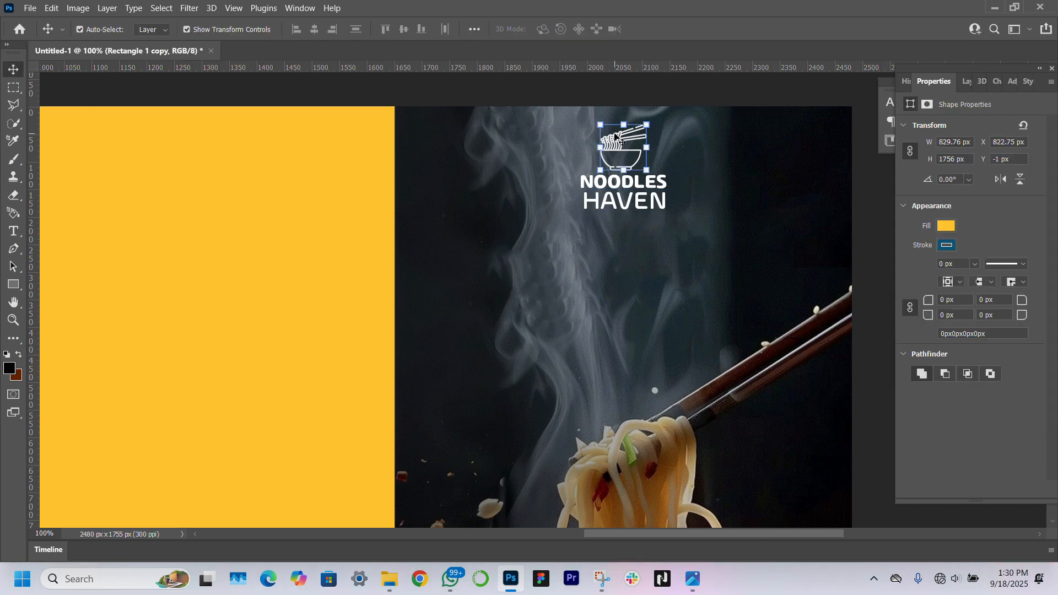
click(967, 81)
click(980, 192)
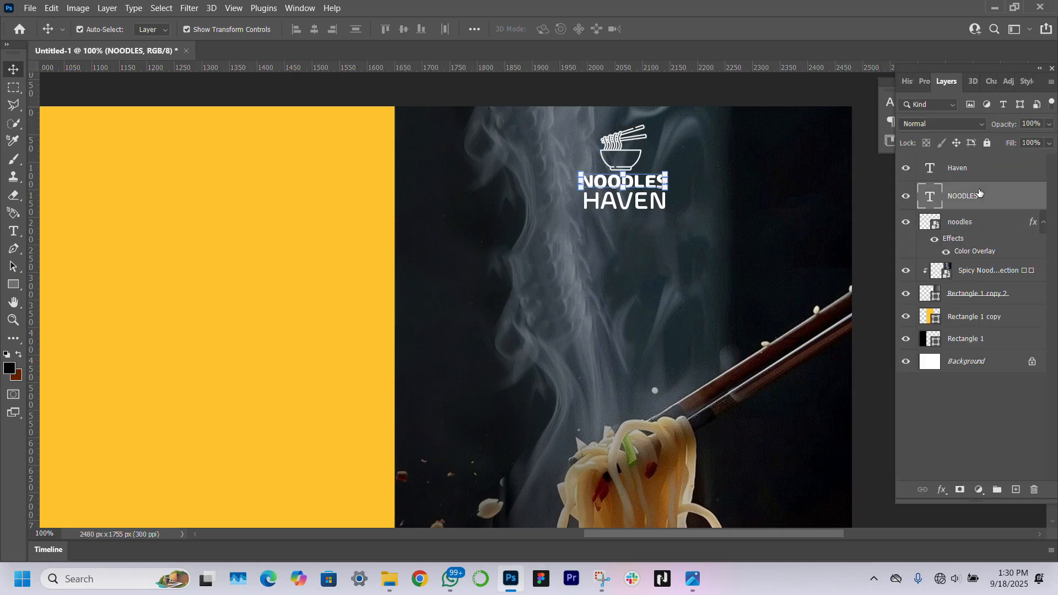
shift+click(981, 169)
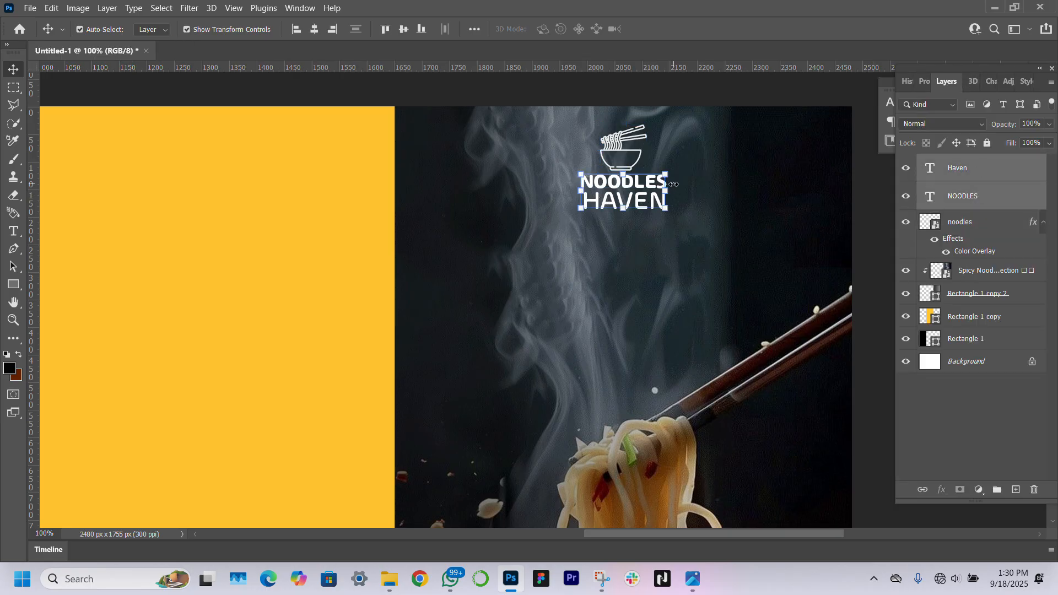
key(ctrl+t)
drag(665, 194, 650, 194)
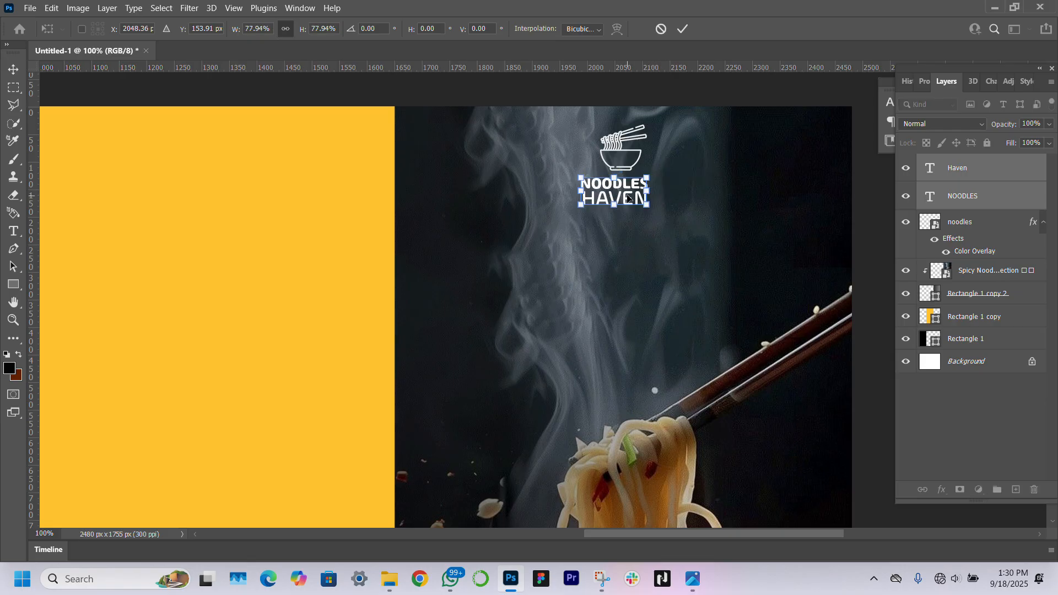
click(618, 149)
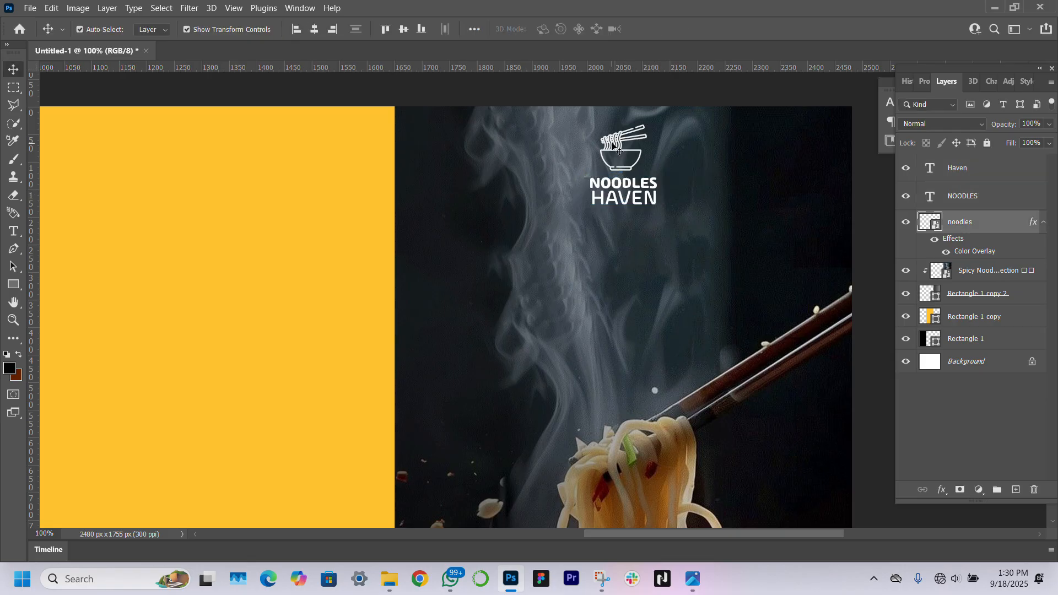
Select the bowl icon with both text lines, then deselect and review the canvas
shift+click(990, 166)
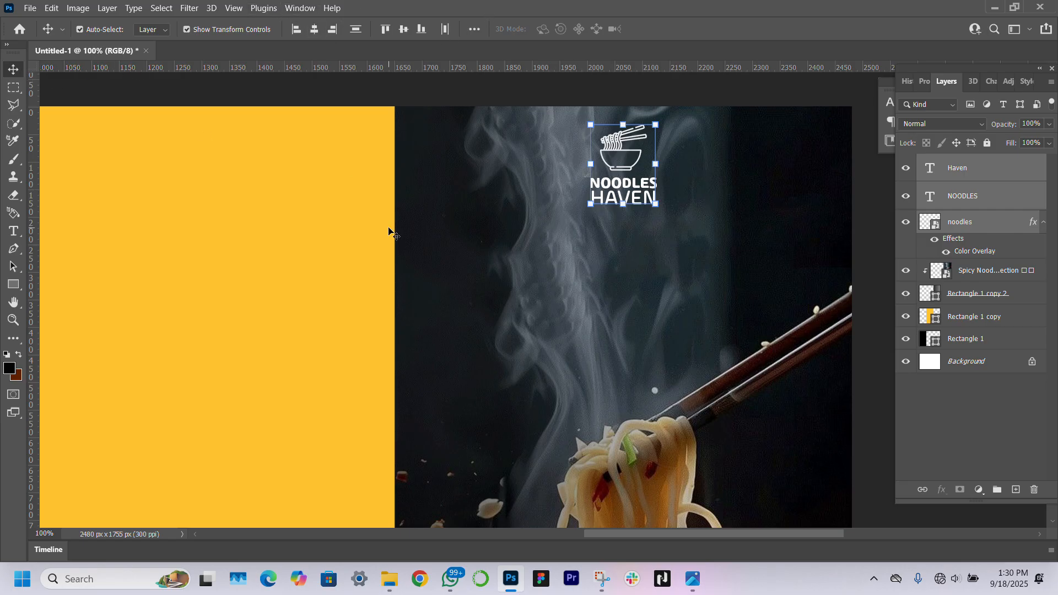
click(883, 274)
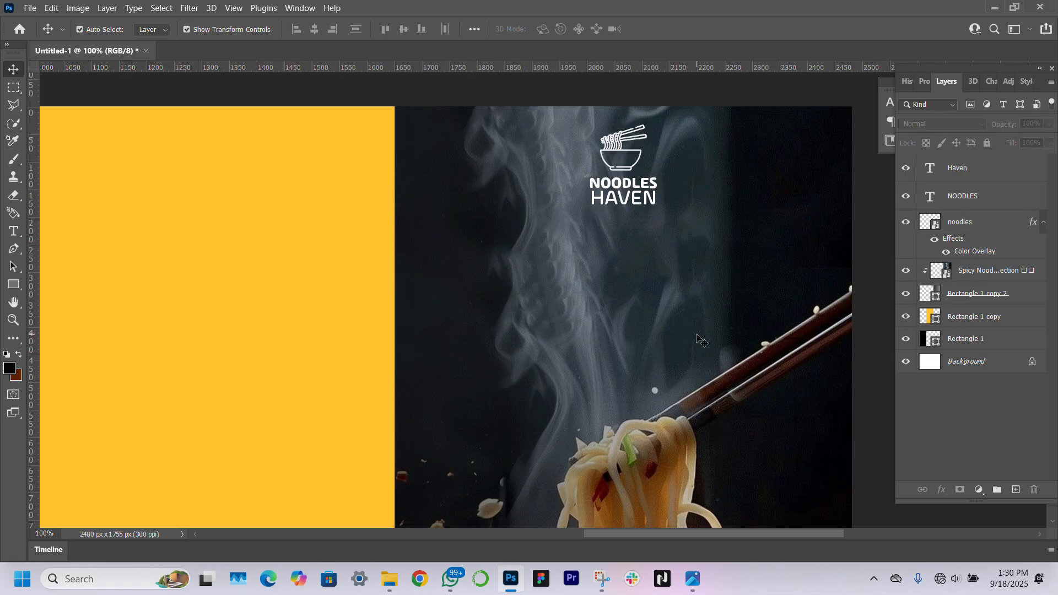
scroll(697, 338, down, 12)
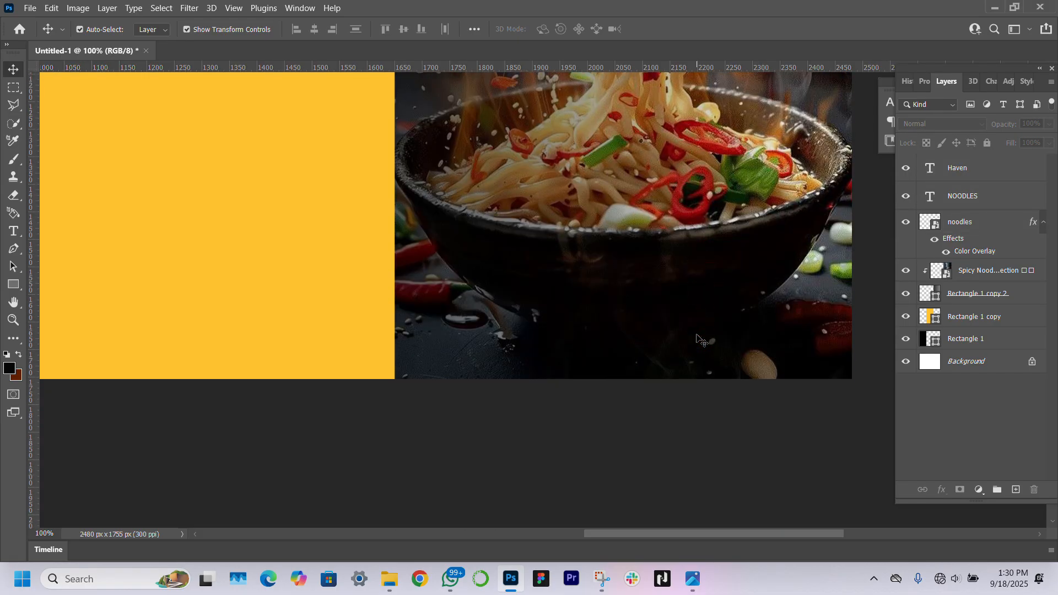
scroll(606, 282, up, 1)
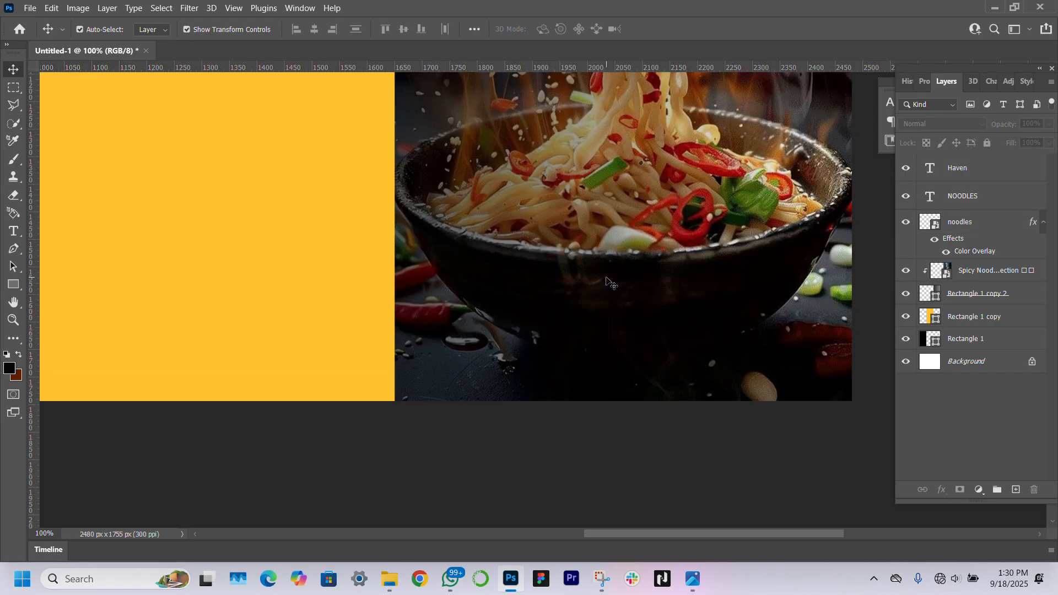
scroll(606, 283, up, 12)
Draw a 445 x 121 px black rectangle on the photo's lower part, shifted 20 px left, 4 px up
scroll(606, 282, down, 5)
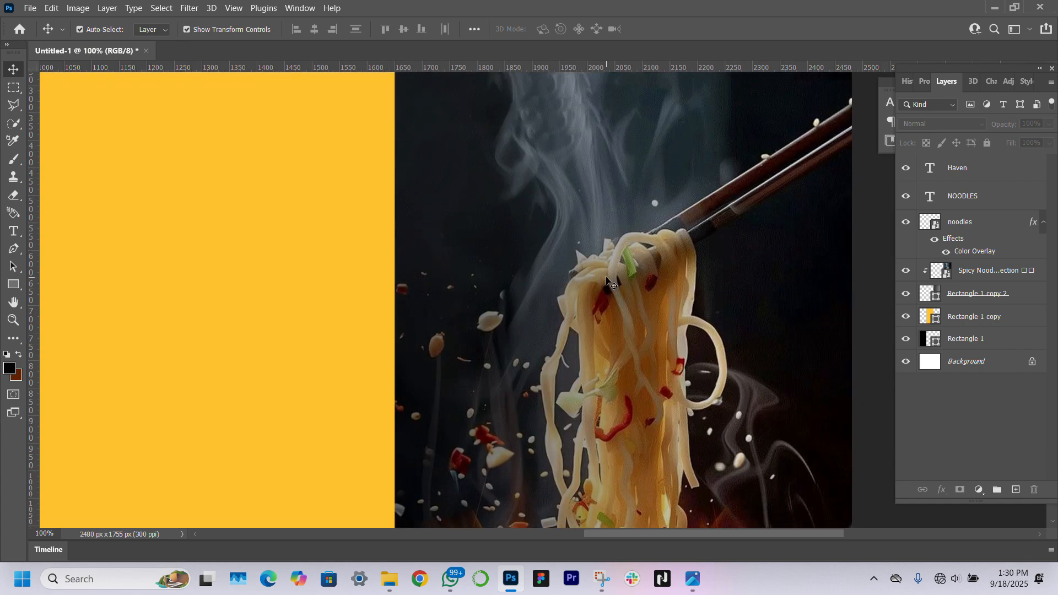
scroll(610, 283, down, 6)
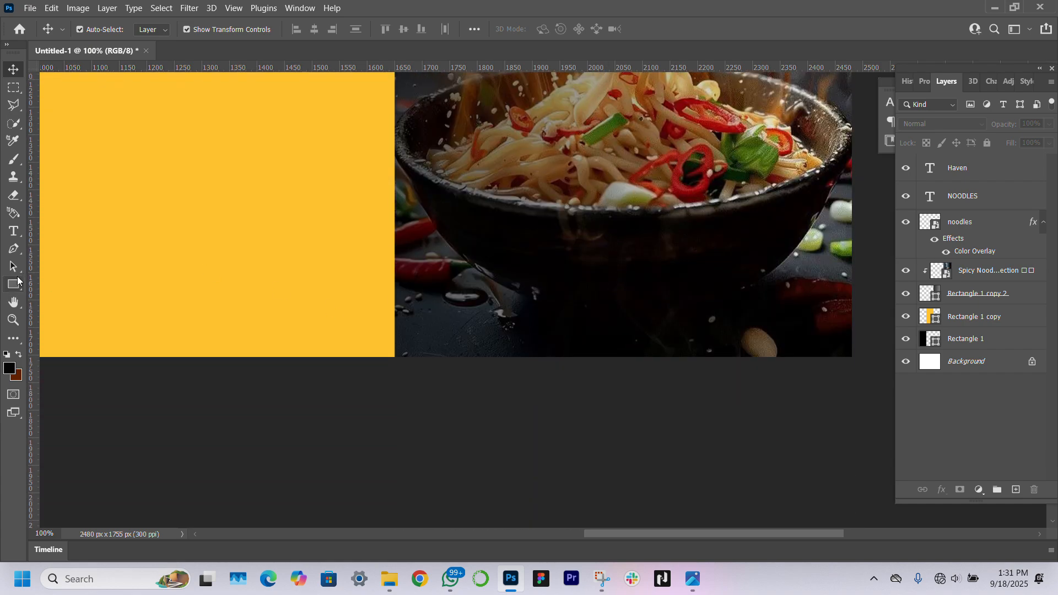
click(14, 284)
mouse_move(511, 278)
mouse_down()
mouse_move(789, 343)
mouse_move(756, 344)
mouse_up()
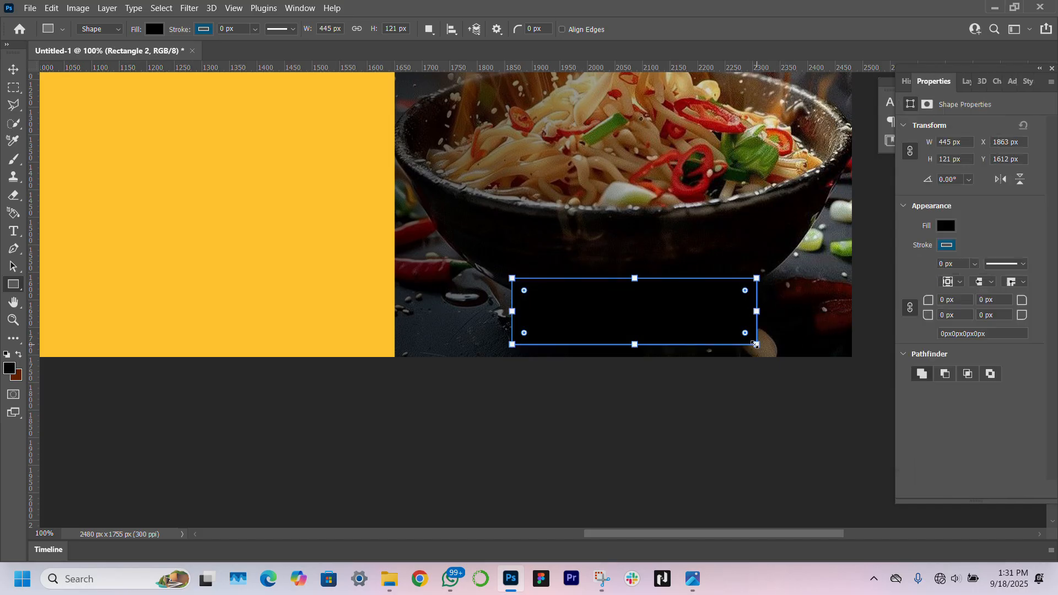
click(14, 68)
drag(666, 318, 654, 315)
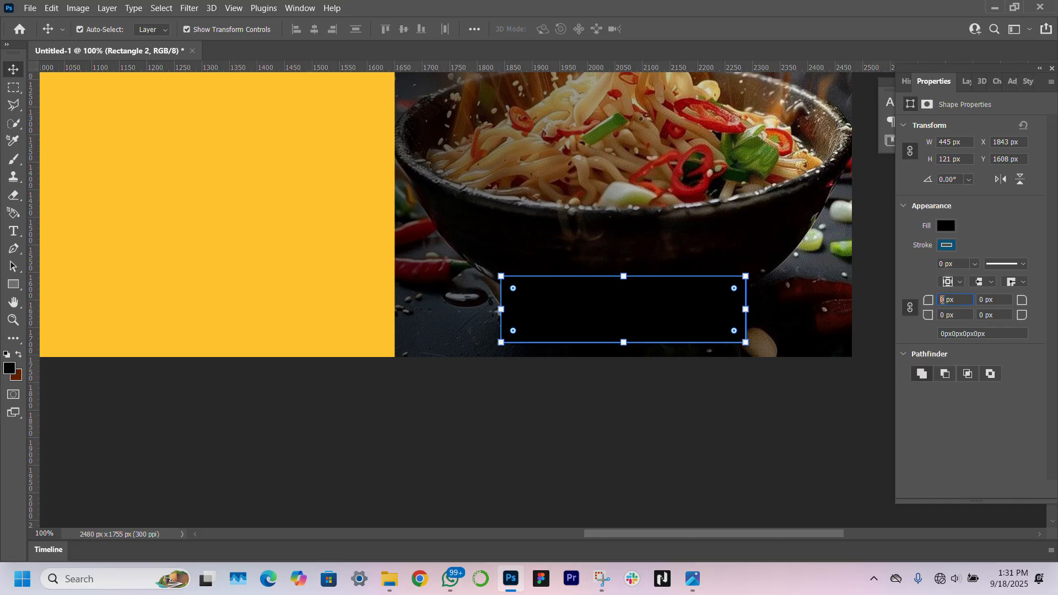
Give the rectangle 8 px rounded corners and a 3 px white stroke
text(8)
key(Return)
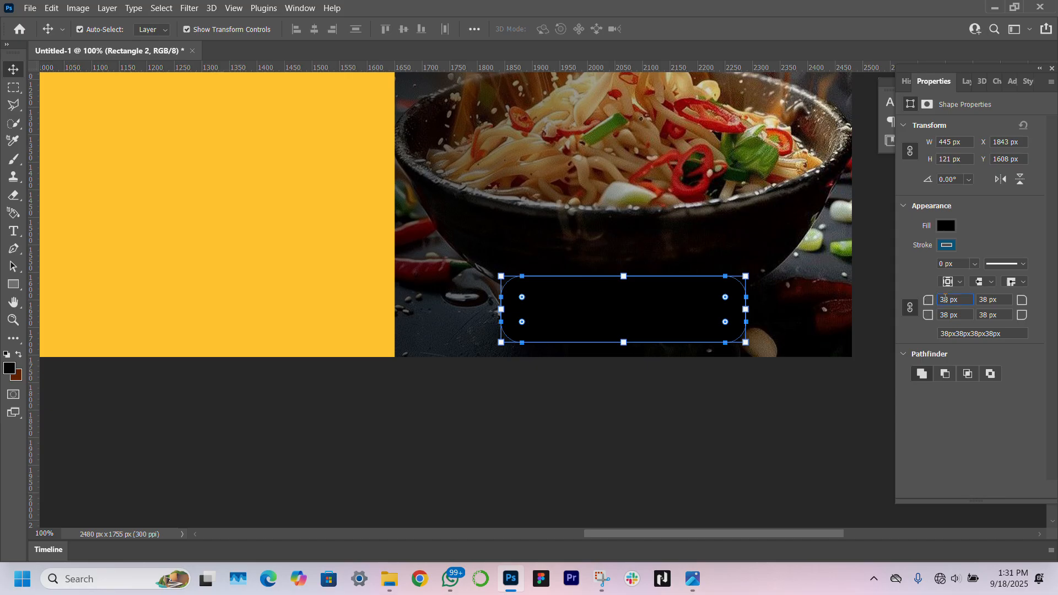
key(Return)
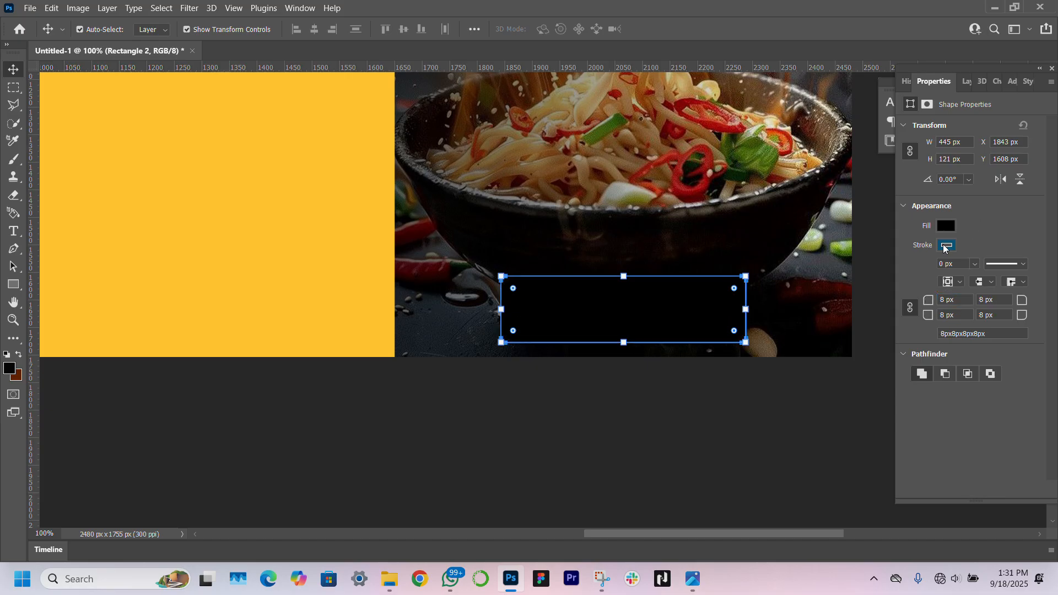
click(947, 245)
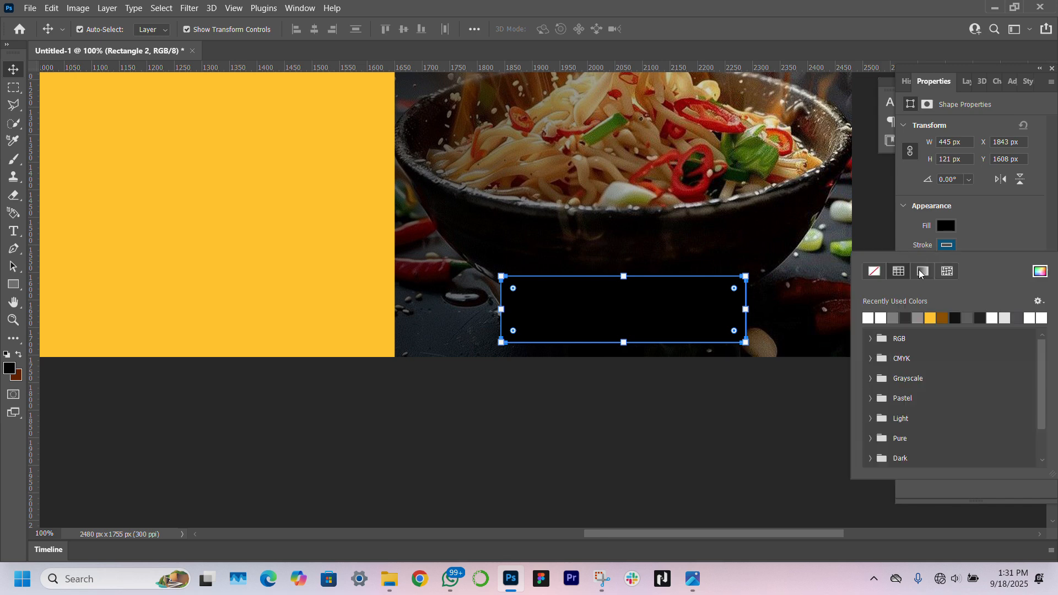
click(869, 318)
click(980, 225)
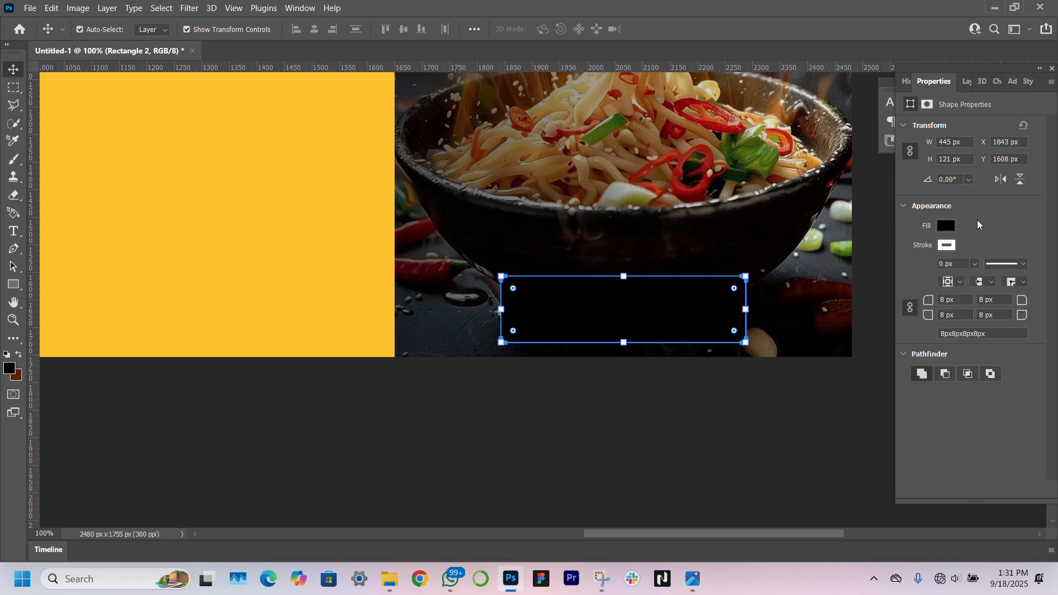
click(941, 264)
text(3)
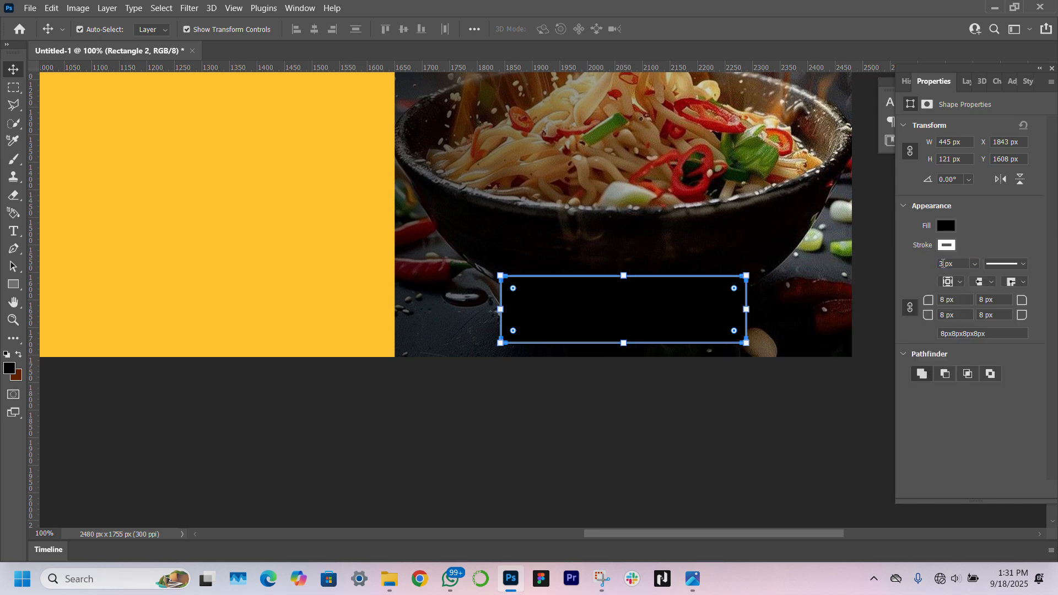
Set the rectangle's fill to No Color and deselect it
click(945, 226)
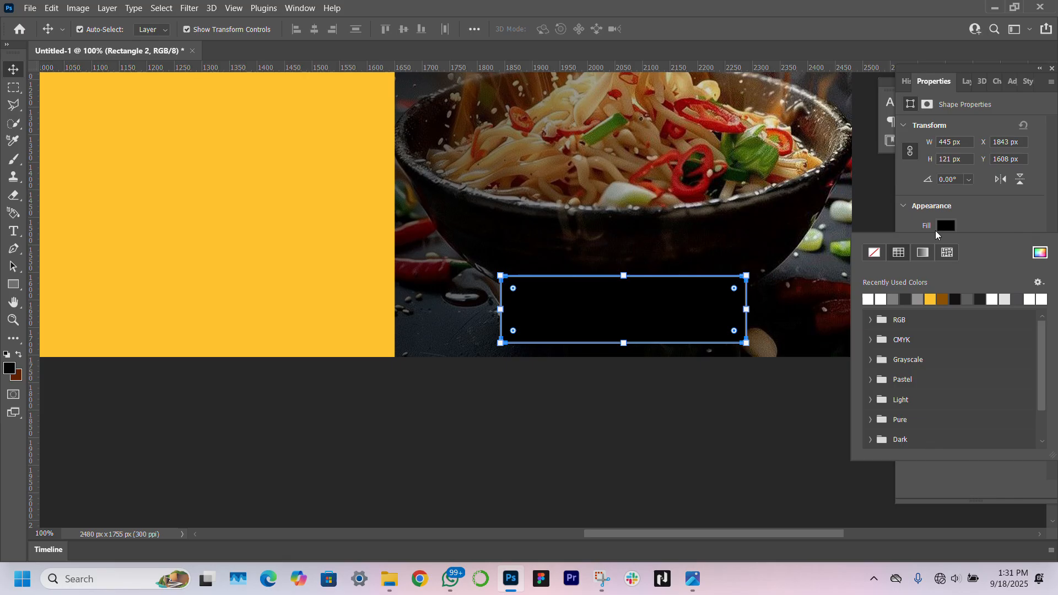
click(869, 253)
click(756, 418)
click(756, 418)
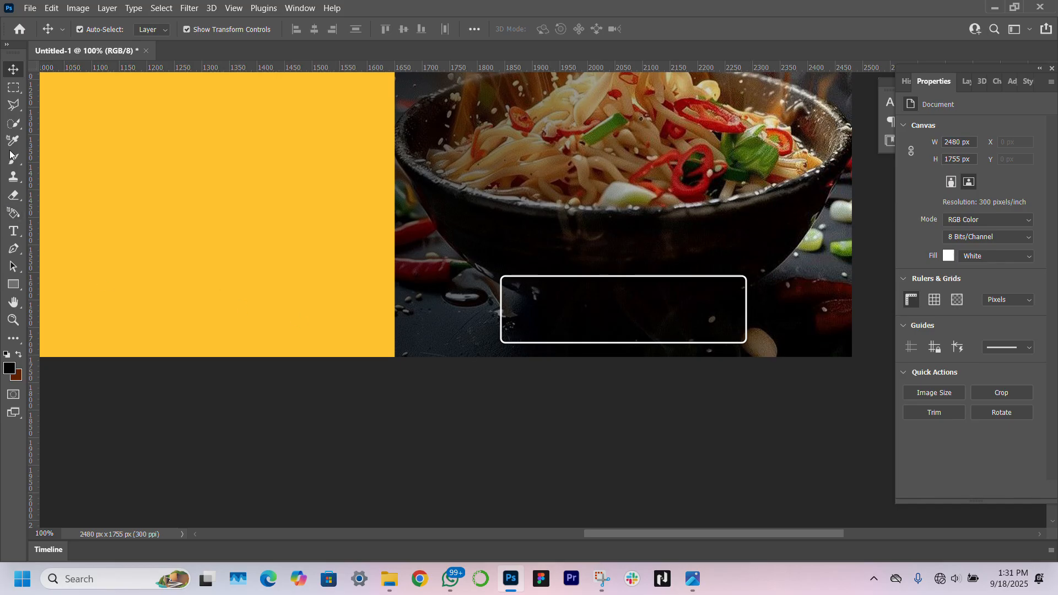
Type 'AUTHENTIC NOODLES KOREAN STYLE' with auto leading and scale it to fill the box
click(14, 234)
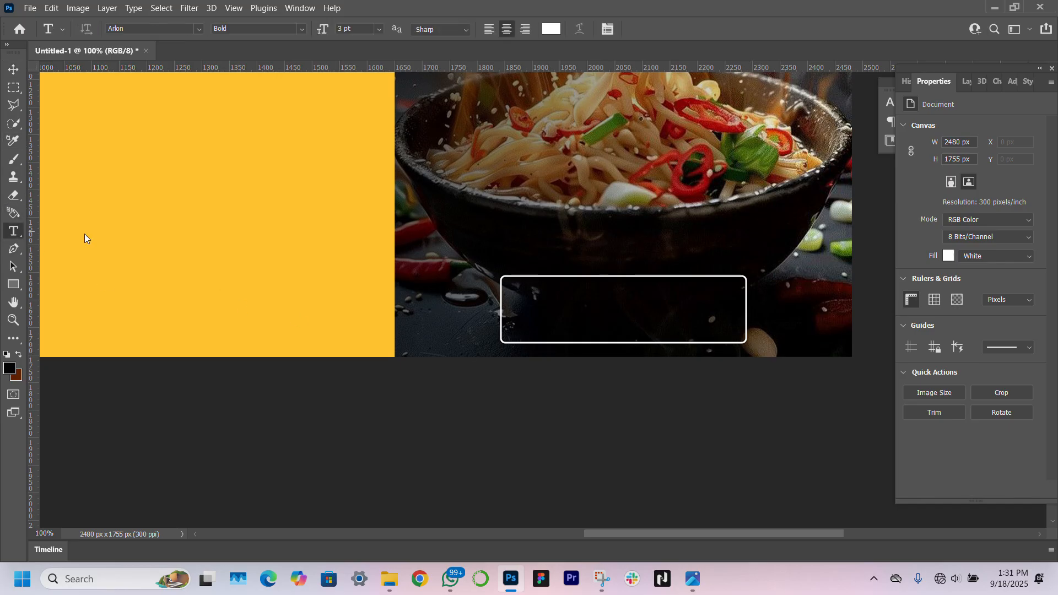
click(541, 293)
text(AUTHENTIC NOODLES )
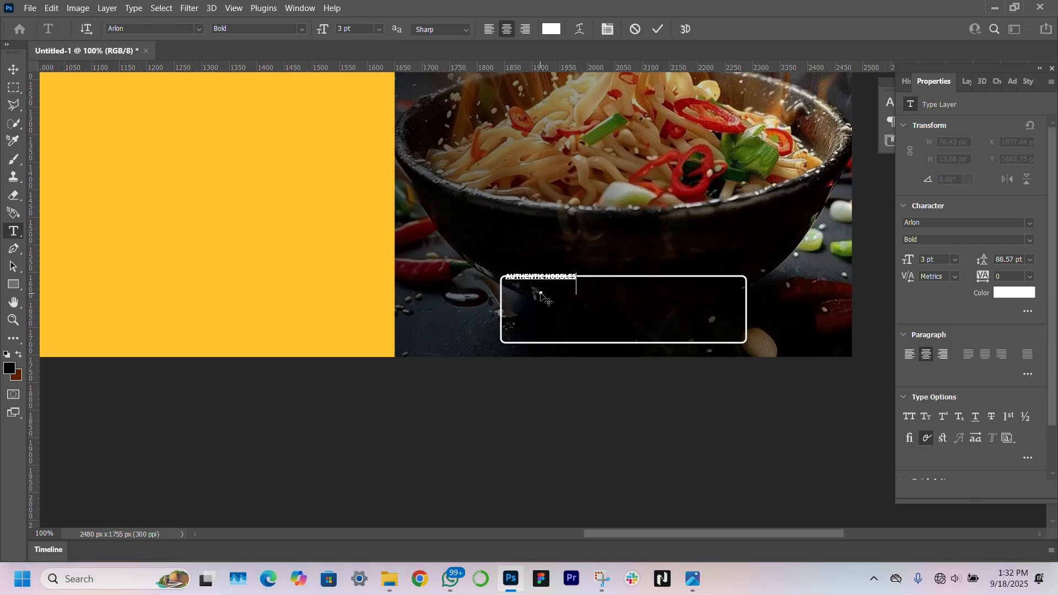
text(KOREAN STYLE)
click(13, 70)
click(1029, 260)
click(1021, 272)
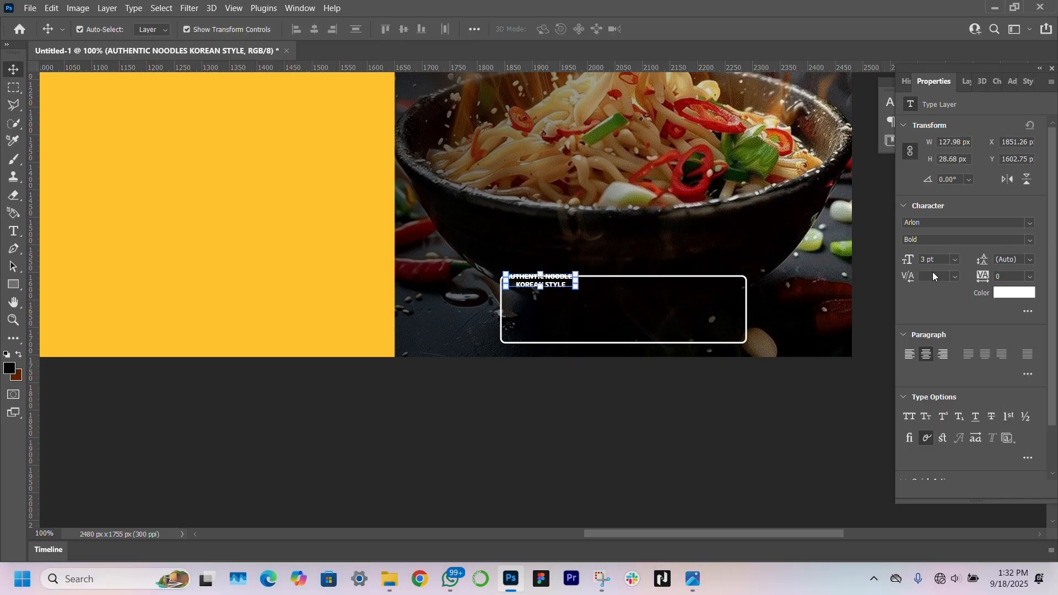
drag(578, 280, 665, 308)
drag(540, 308, 515, 307)
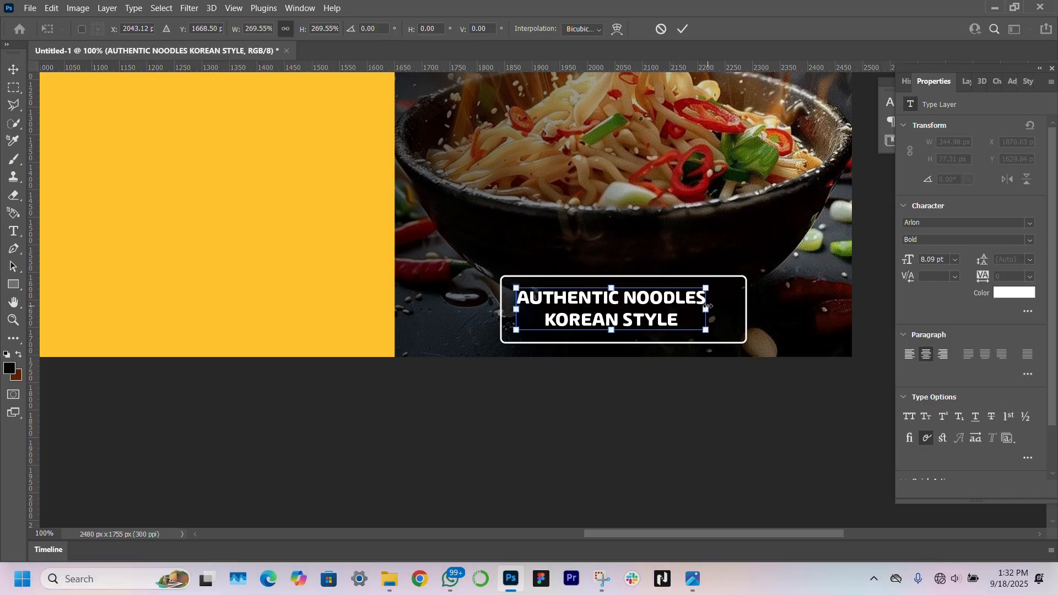
drag(707, 307, 516, 294)
key(Return)
Set the headline to Medium, enlarge KOREAN STYLE to about 12 pt, and set leading to 12 pt
key(t)
click(1030, 241)
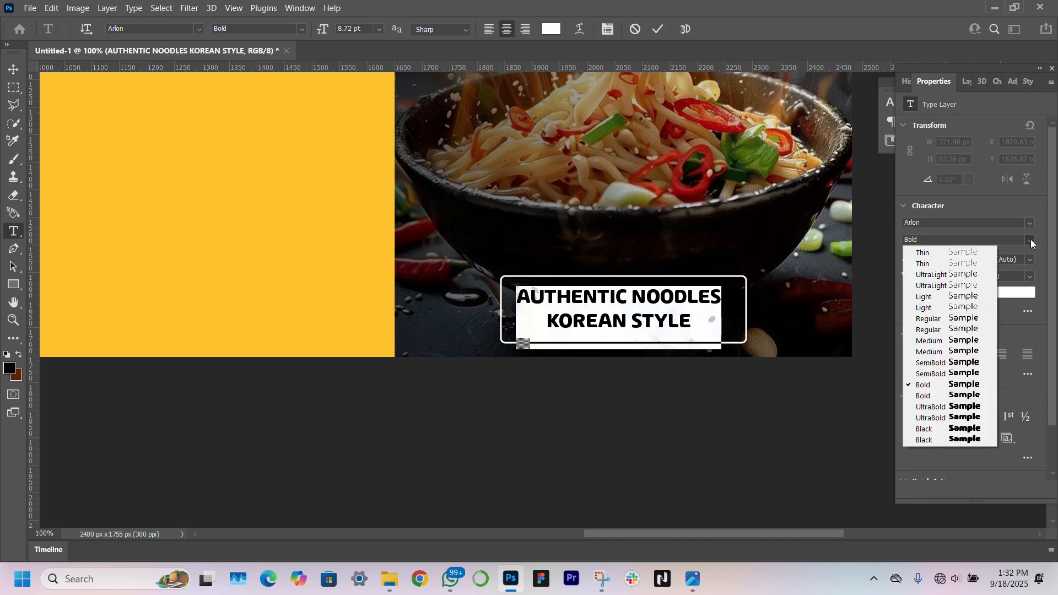
click(932, 363)
drag(690, 325, 566, 368)
drag(912, 260, 914, 263)
key(ctrl+Return)
key(v)
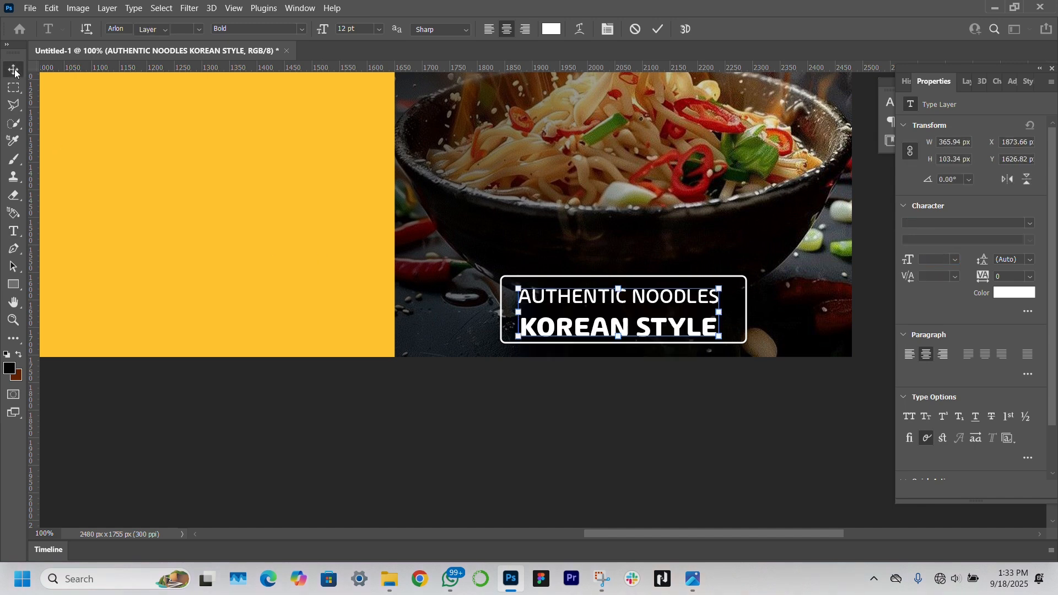
drag(983, 260, 984, 261)
click(767, 392)
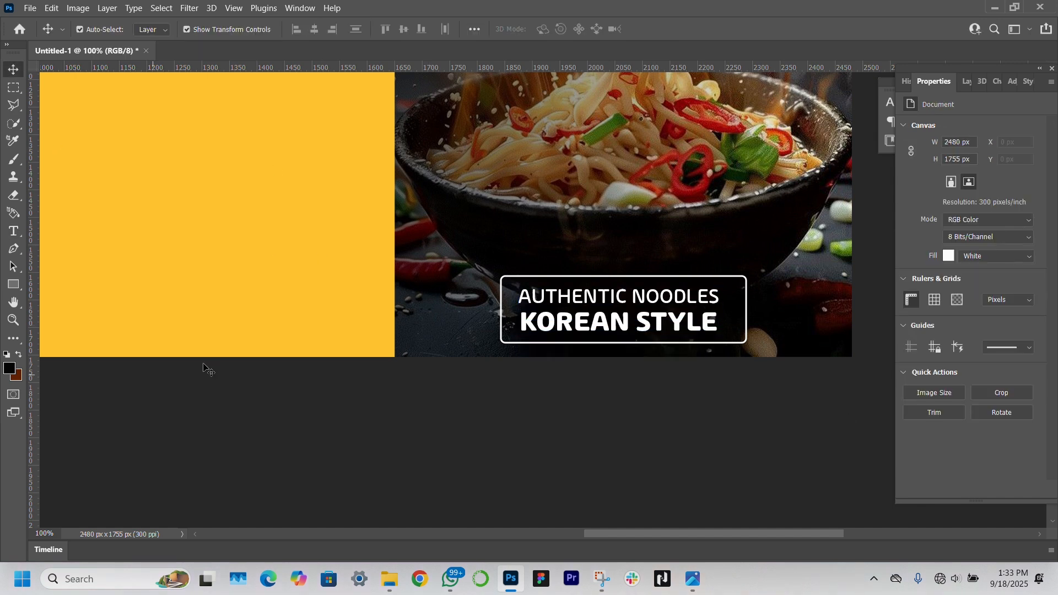
Add a comma after NOODLES and a period after KOREAN STYLE, then nudge the text right
double_click(697, 298)
click(721, 303)
text(,)
click(722, 318)
text(.)
key(ctrl+Return)
key(v)
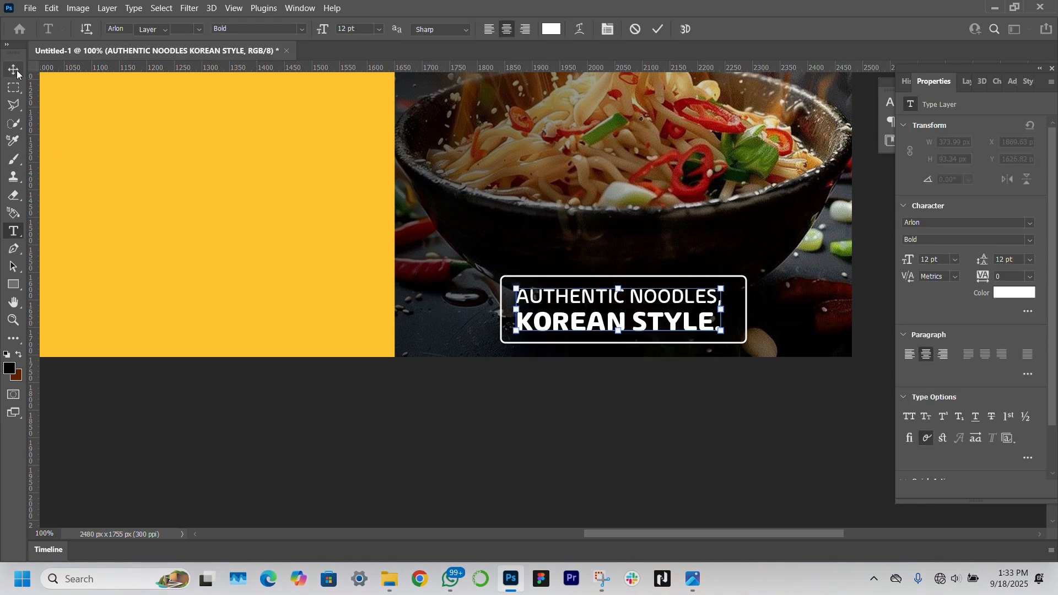
key(Right)
key(Right)
key(Right)
key(Right)
key(Right)
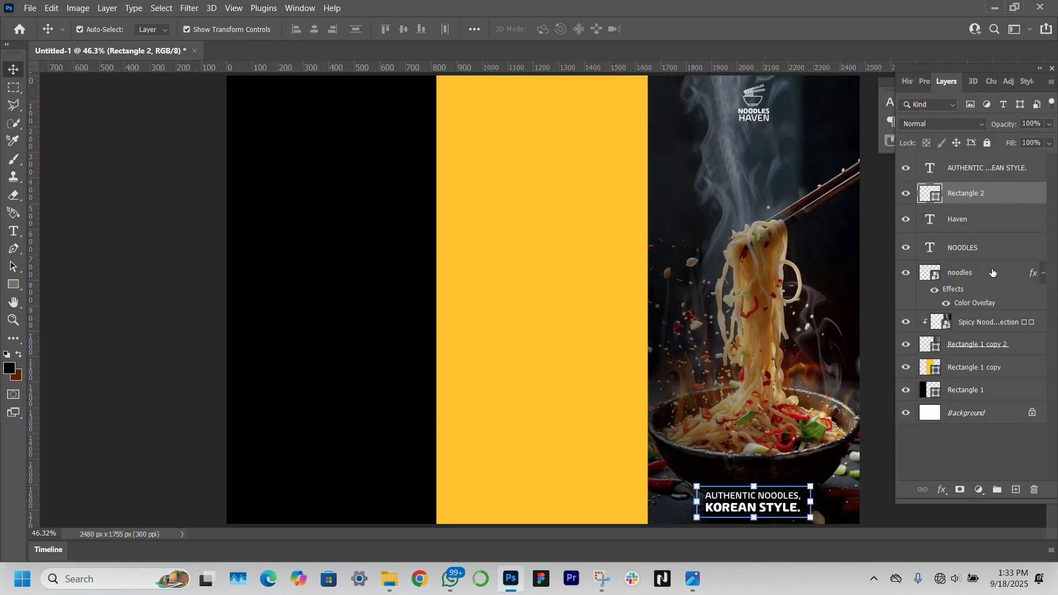
Group the bowl icon, NOODLES and HAVEN layers and enlarge the logo
click(992, 272)
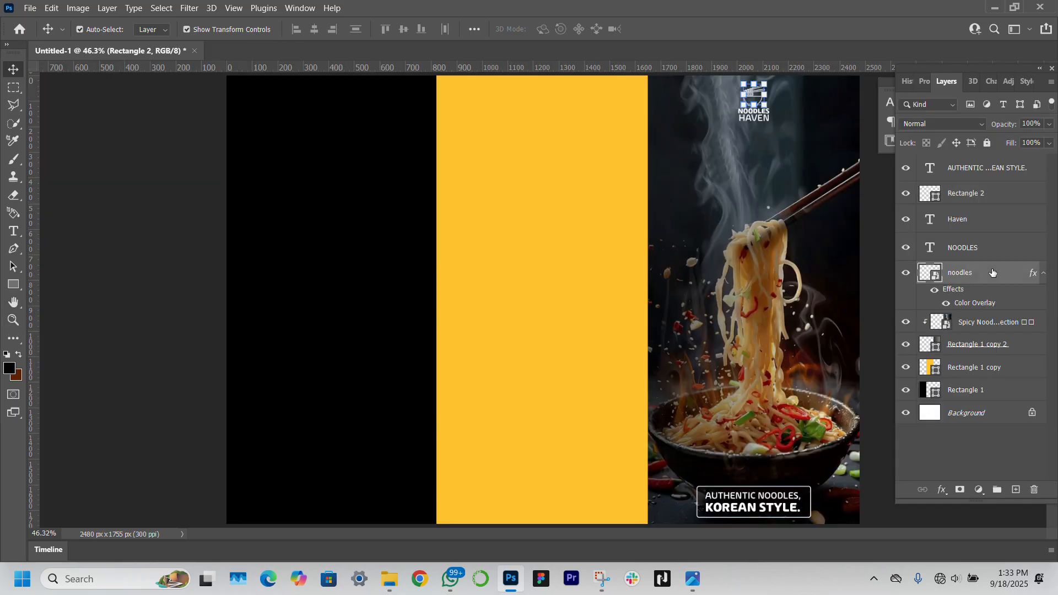
shift+click(985, 216)
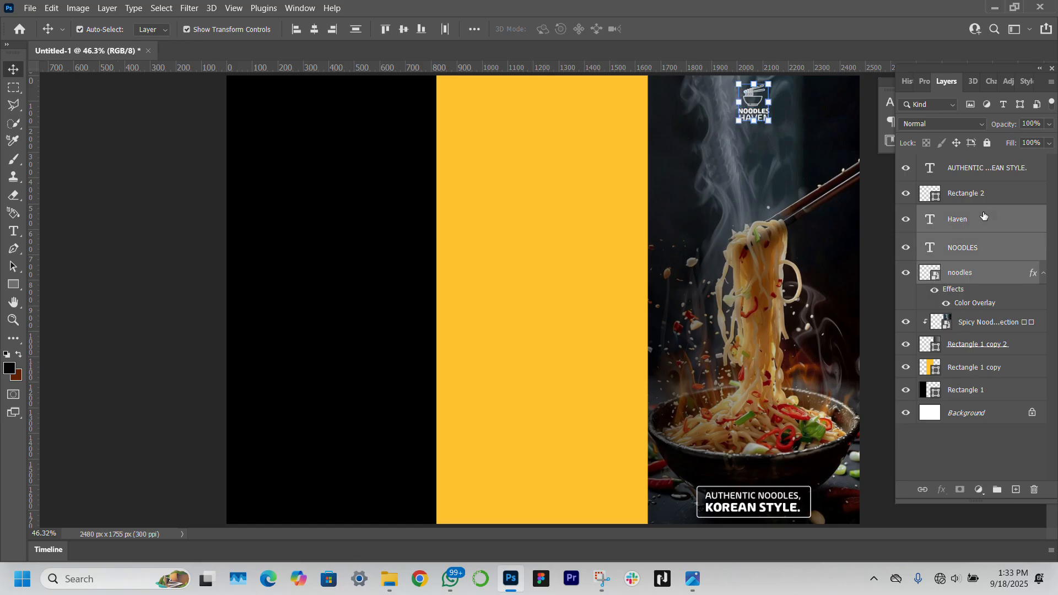
key(ctrl+g)
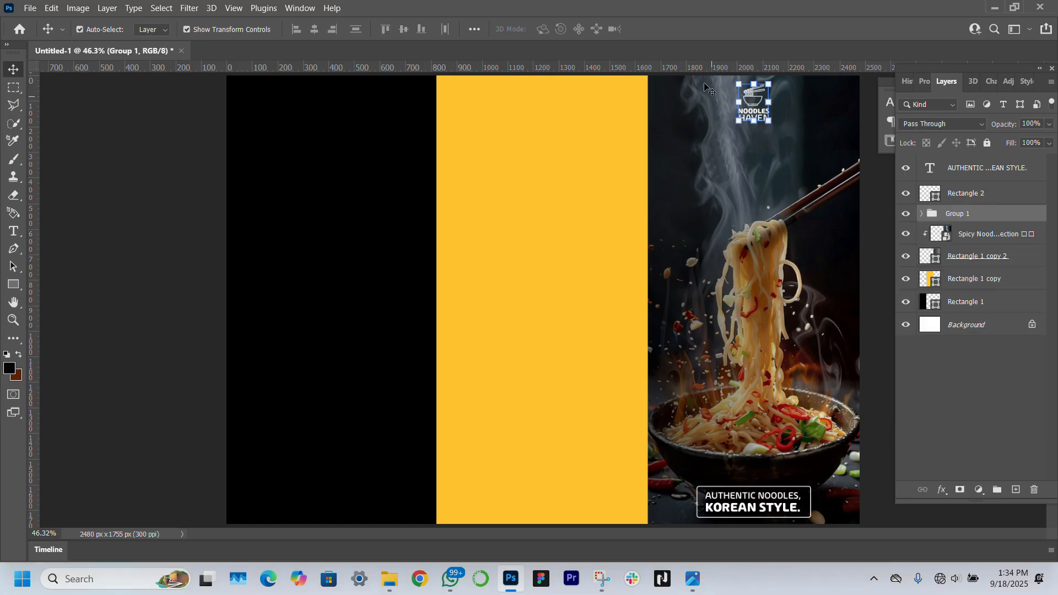
mouse_move(767, 102)
mouse_down()
mouse_move(779, 103)
mouse_move(763, 110)
mouse_up()
key(Return)
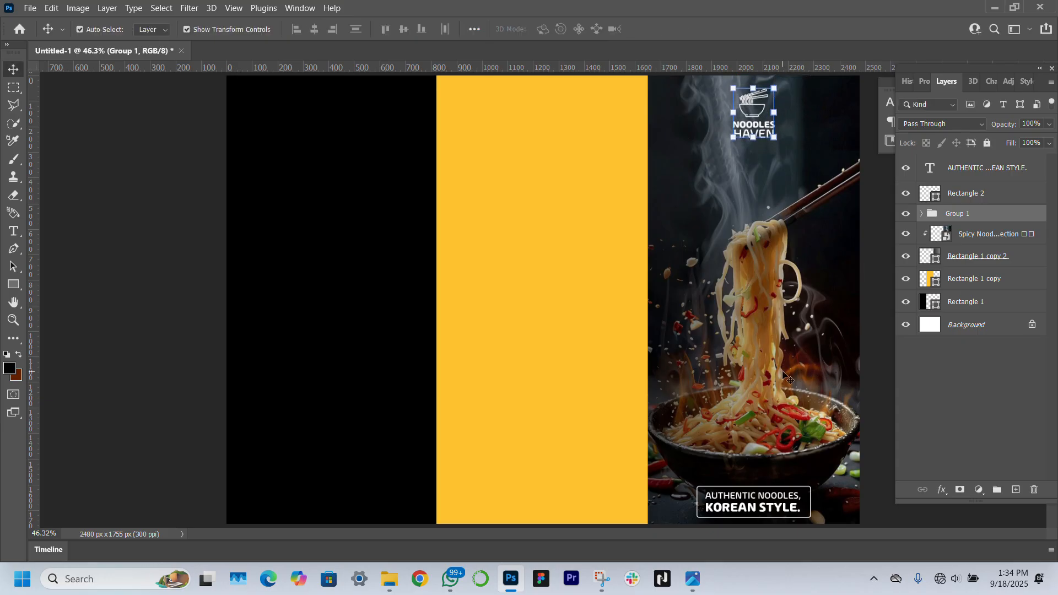
Scale the outlined box and its headline together to about 143%
click(991, 197)
shift+click(990, 172)
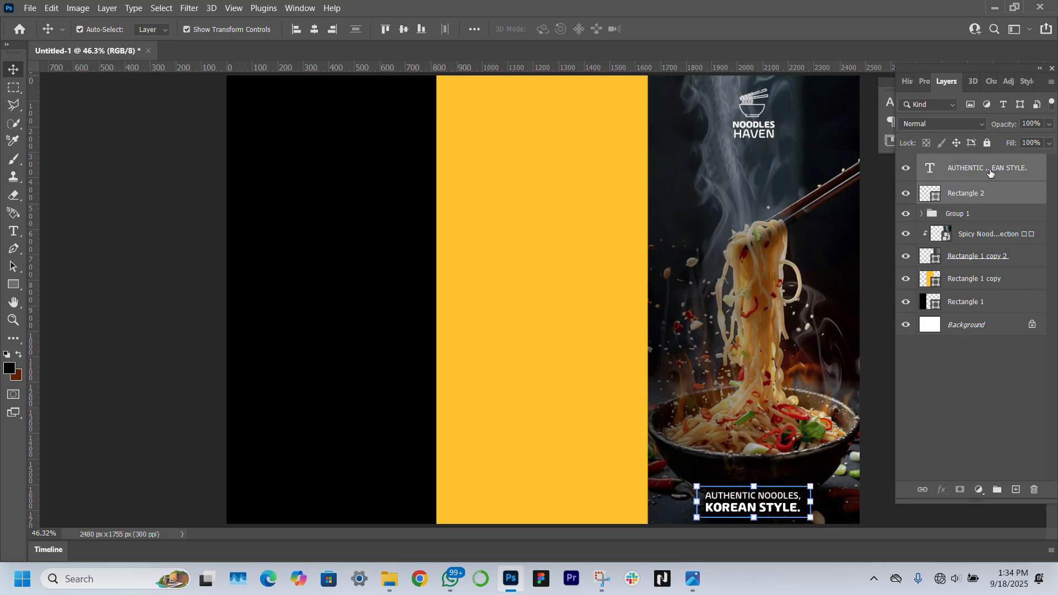
key(ctrl+t)
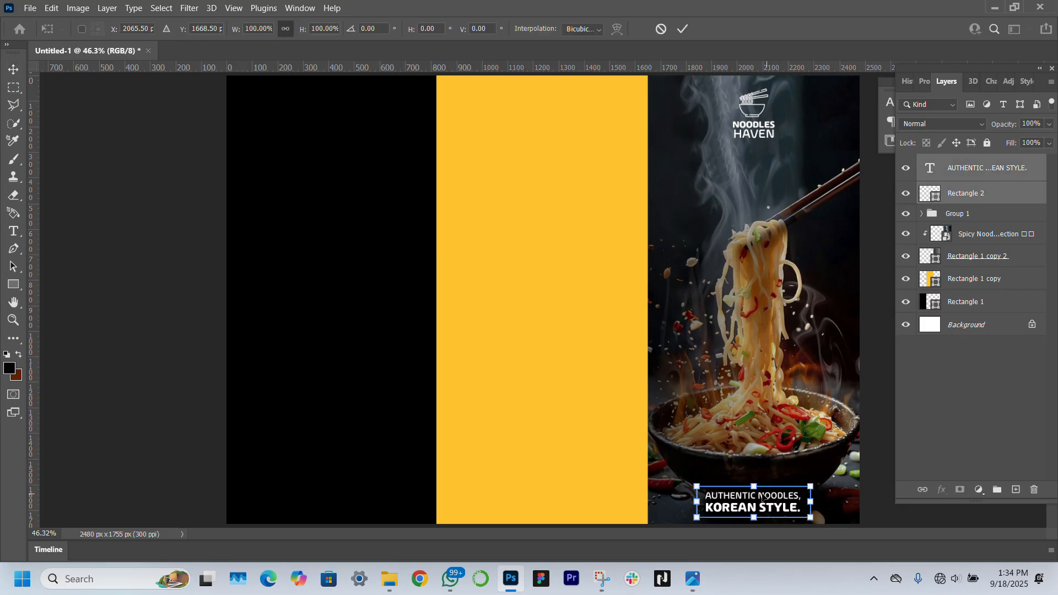
drag(755, 487, 772, 502)
key(Return)
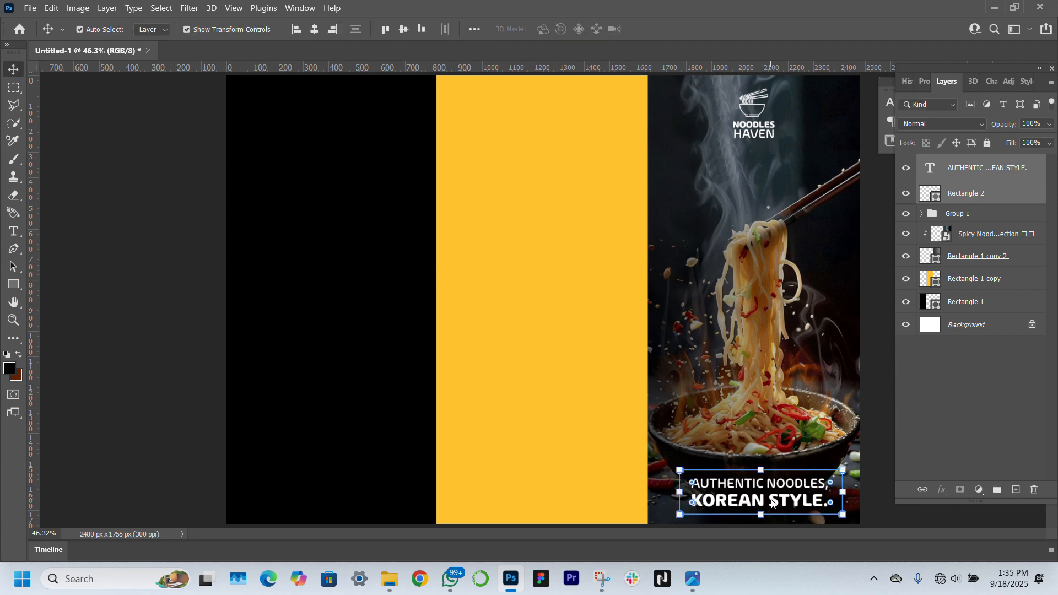
click(153, 403)
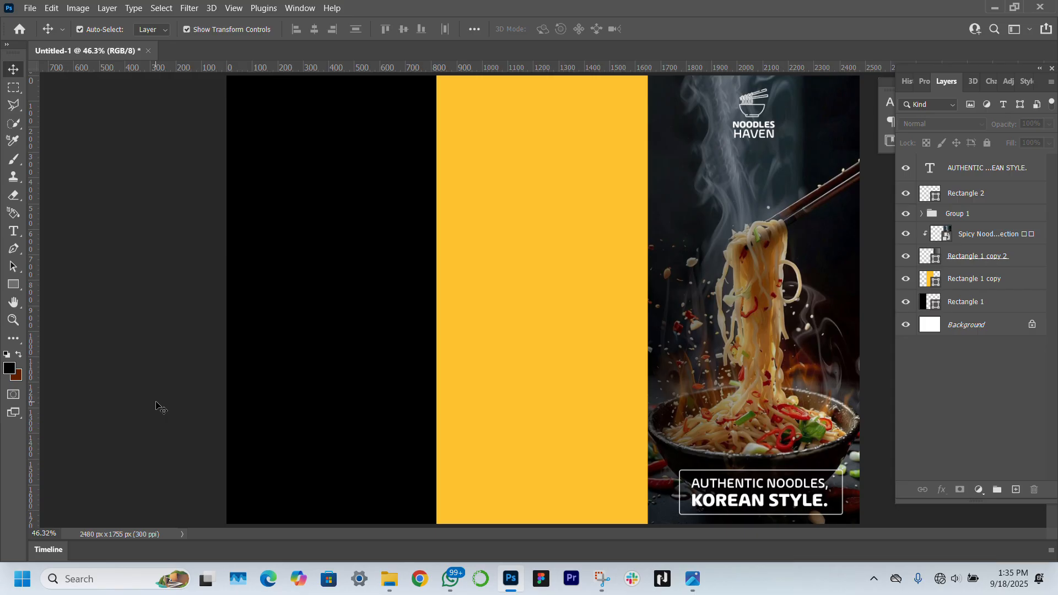
click(784, 318)
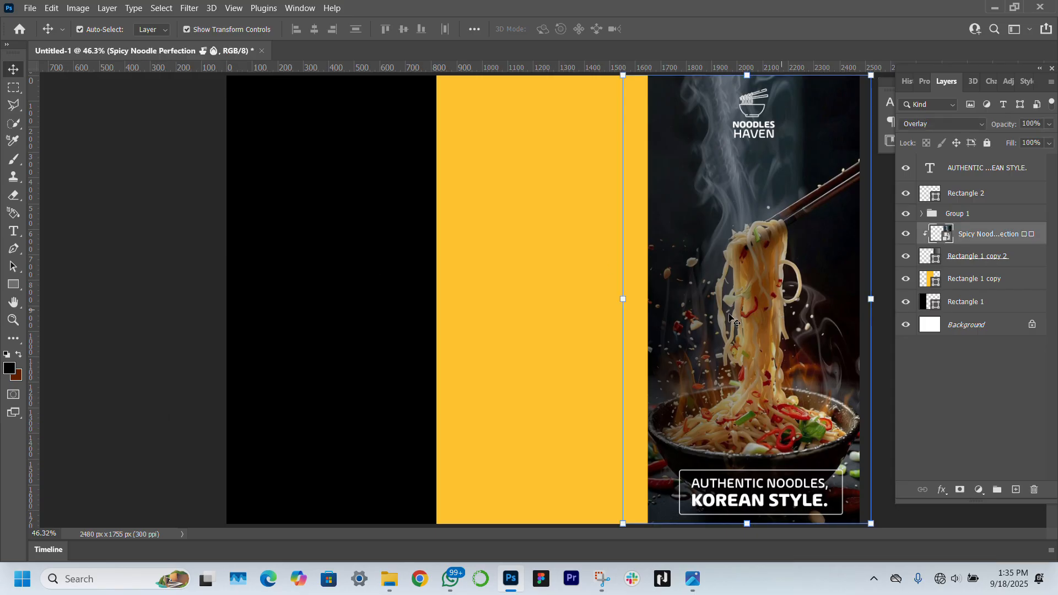
Create a new 2480 x 1755 px document and draw a tall black rectangle panel
click(148, 309)
click(26, 7)
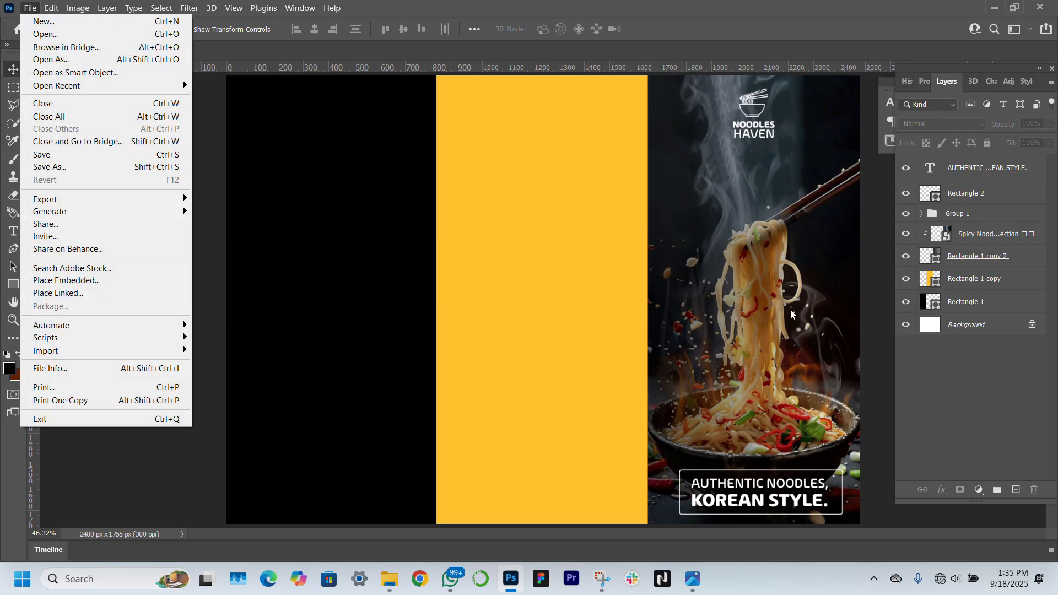
click(130, 25)
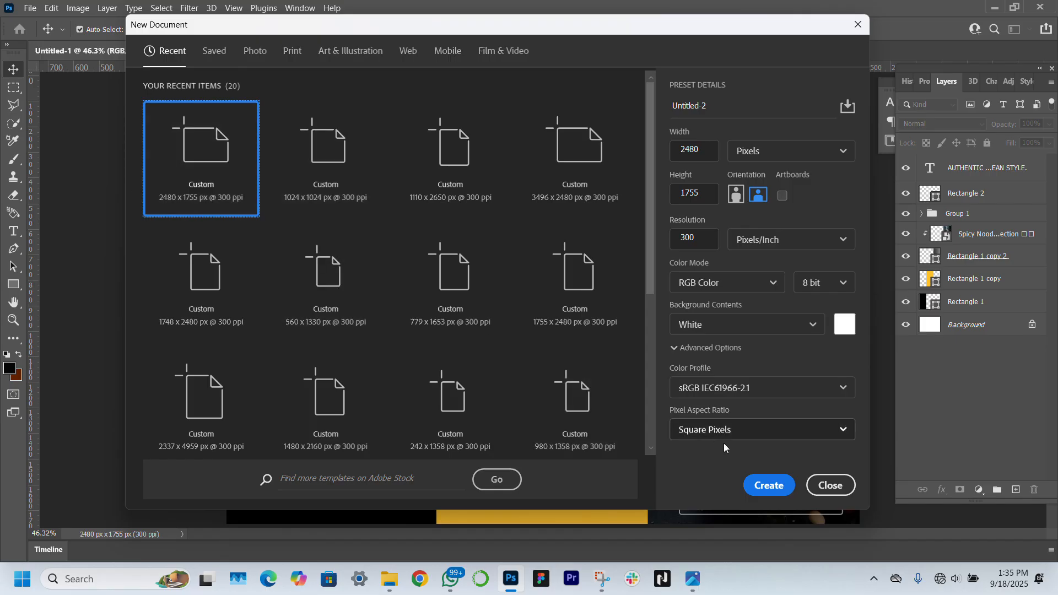
click(762, 484)
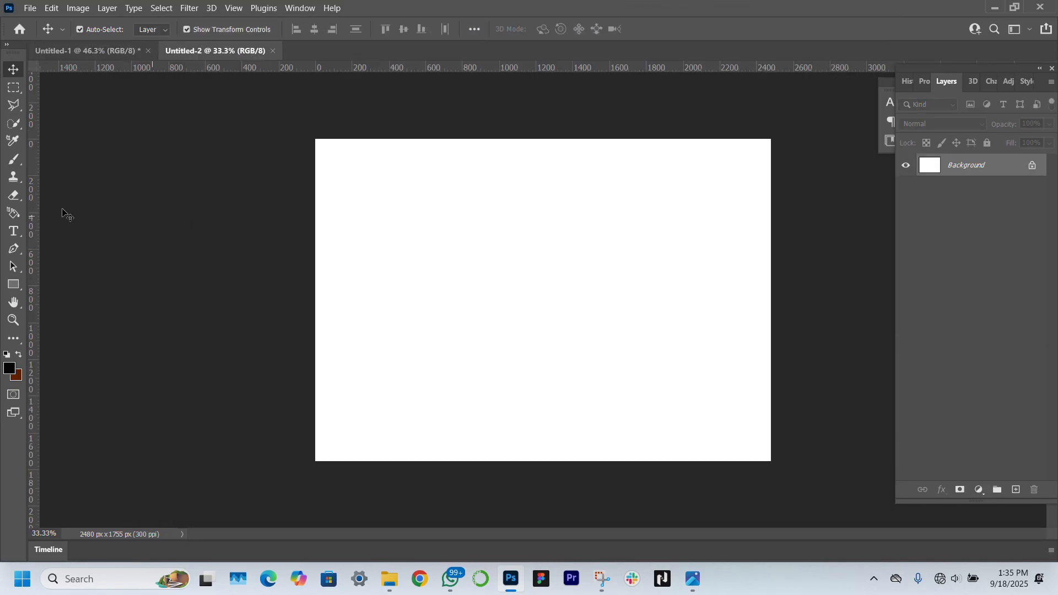
click(17, 283)
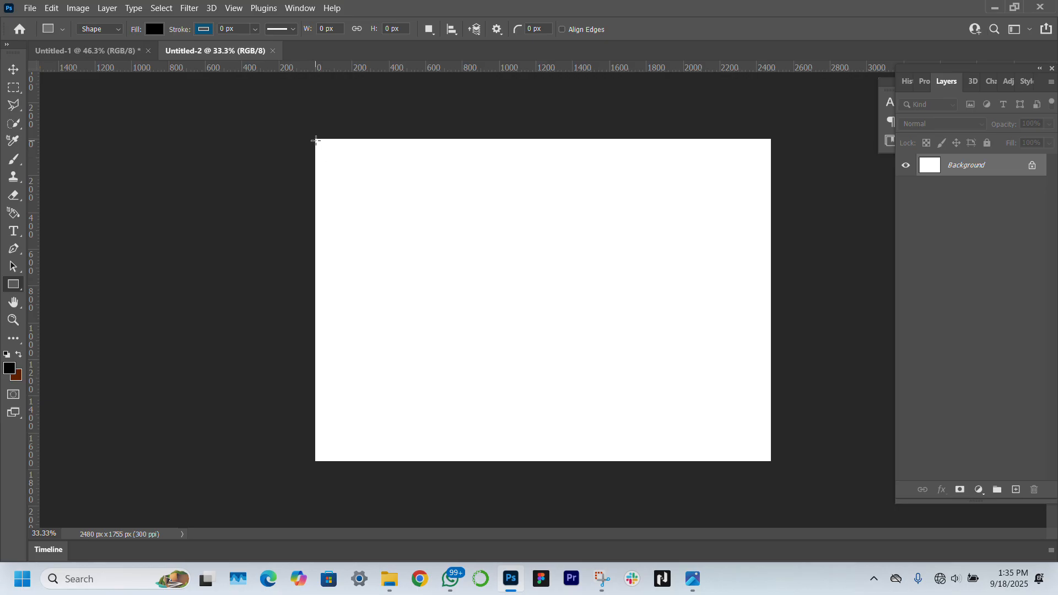
drag(316, 138, 457, 461)
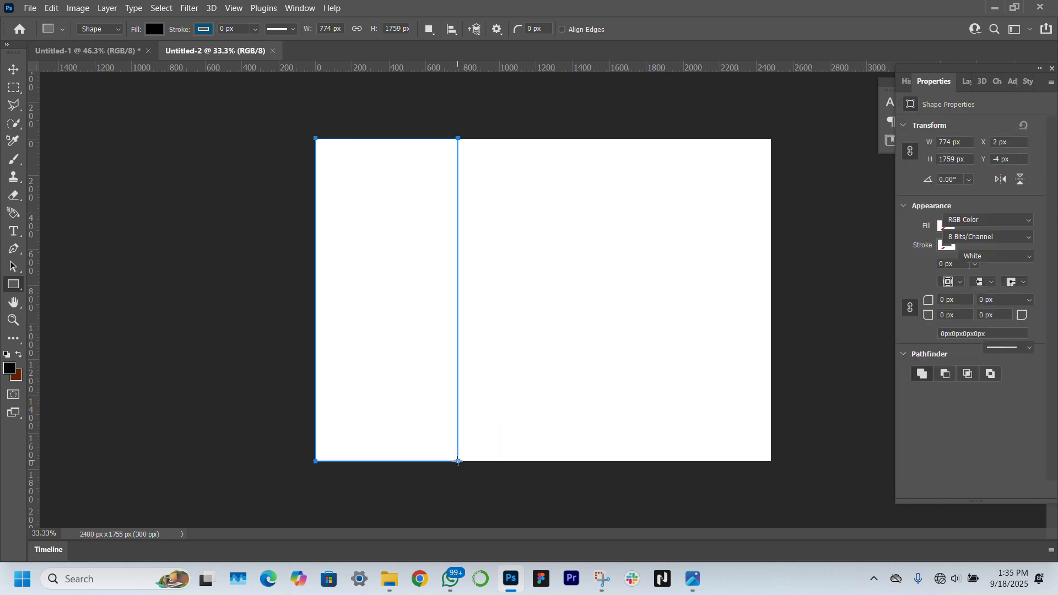
Duplicate the panel twice to the right, filling the copies brown and grey
click(14, 70)
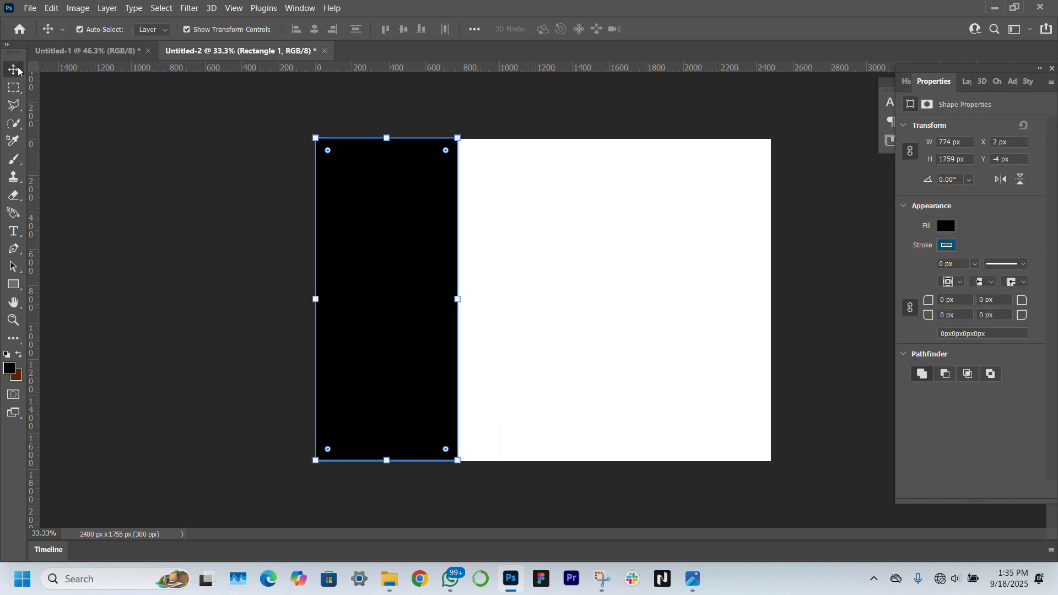
alt+drag(401, 237, 541, 241)
click(946, 226)
click(931, 297)
click(531, 297)
alt+drag(531, 297, 690, 293)
click(946, 226)
click(930, 299)
click(363, 252)
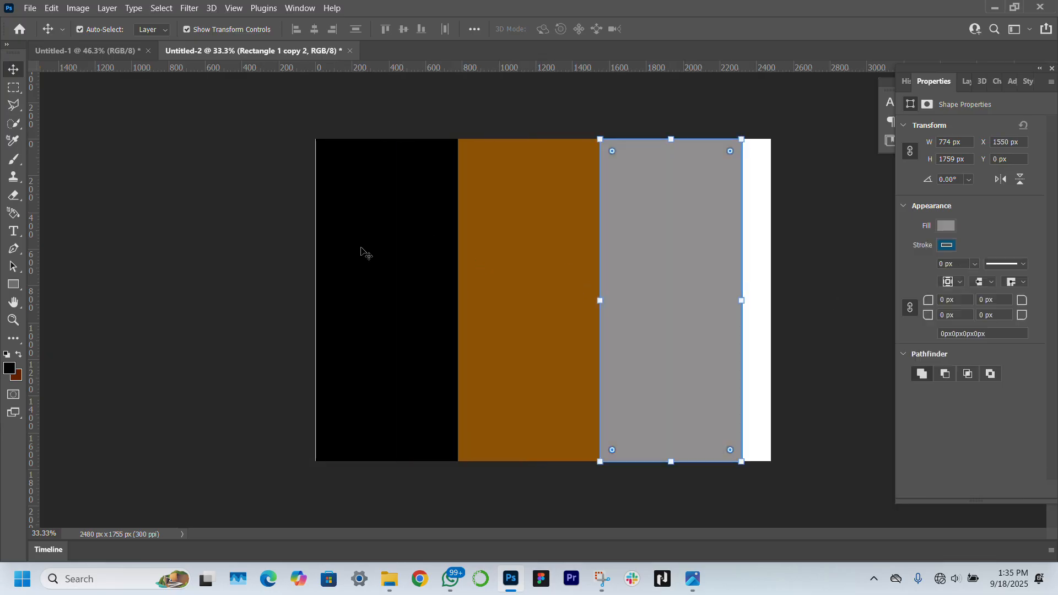
Nudge the black, brown and grey panels each slightly left
click(367, 249)
key(Left)
key(Left)
key(Left)
click(553, 302)
key(Left)
key(Left)
key(Left)
click(661, 300)
key(Left)
key(Left)
key(Left)
click(259, 269)
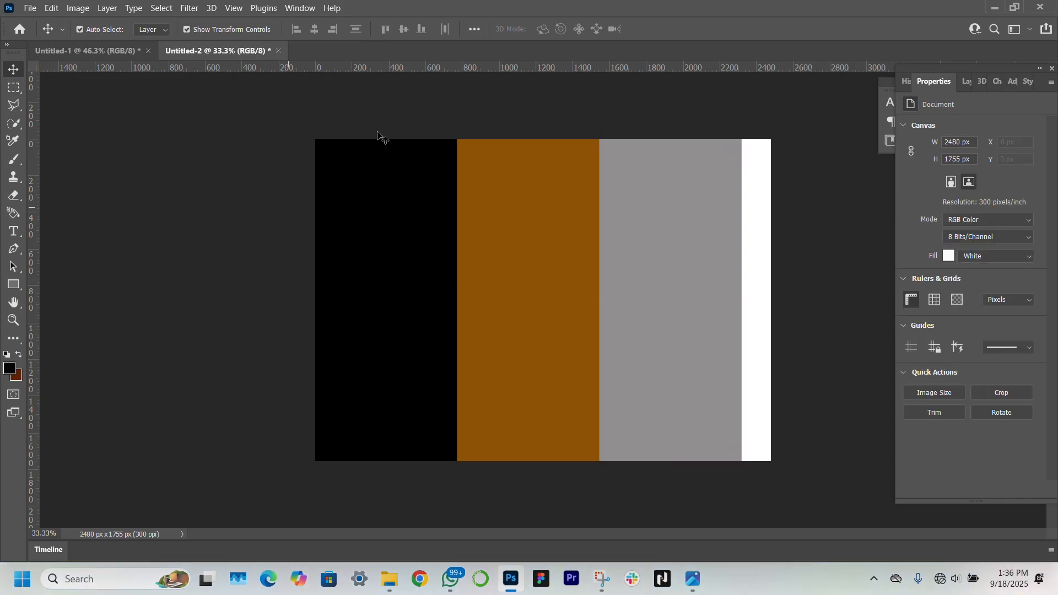
Stretch all three panels together to reach the canvas's right edge
click(426, 275)
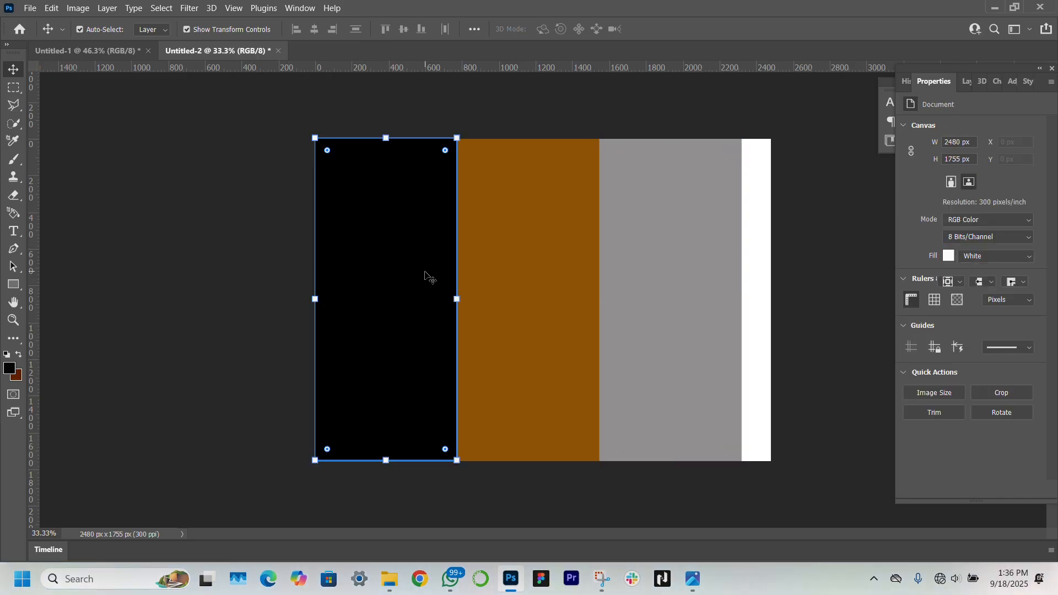
shift+click(552, 278)
shift+click(711, 277)
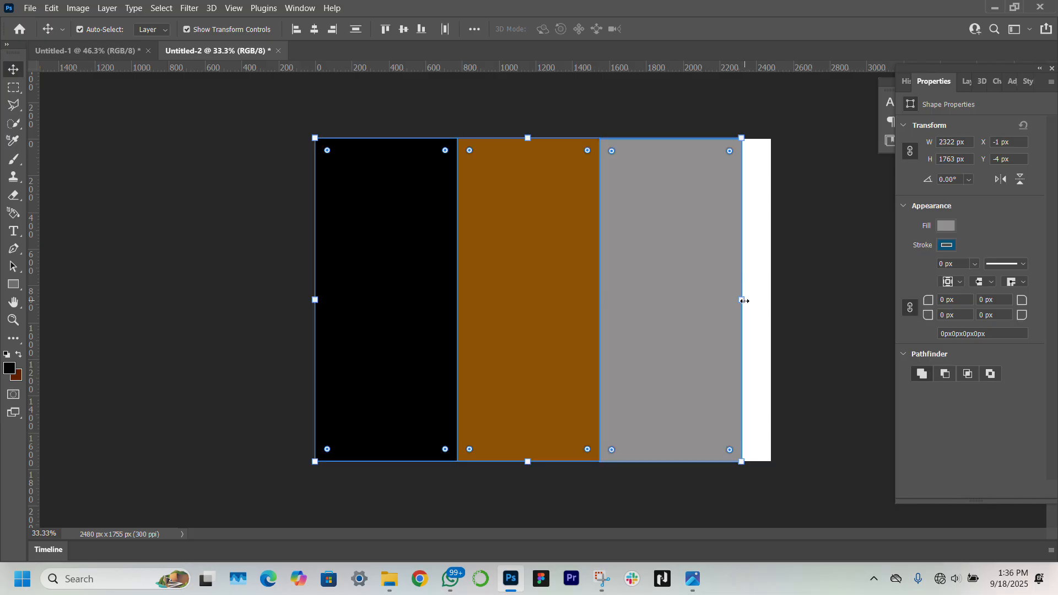
drag(743, 300, 772, 302)
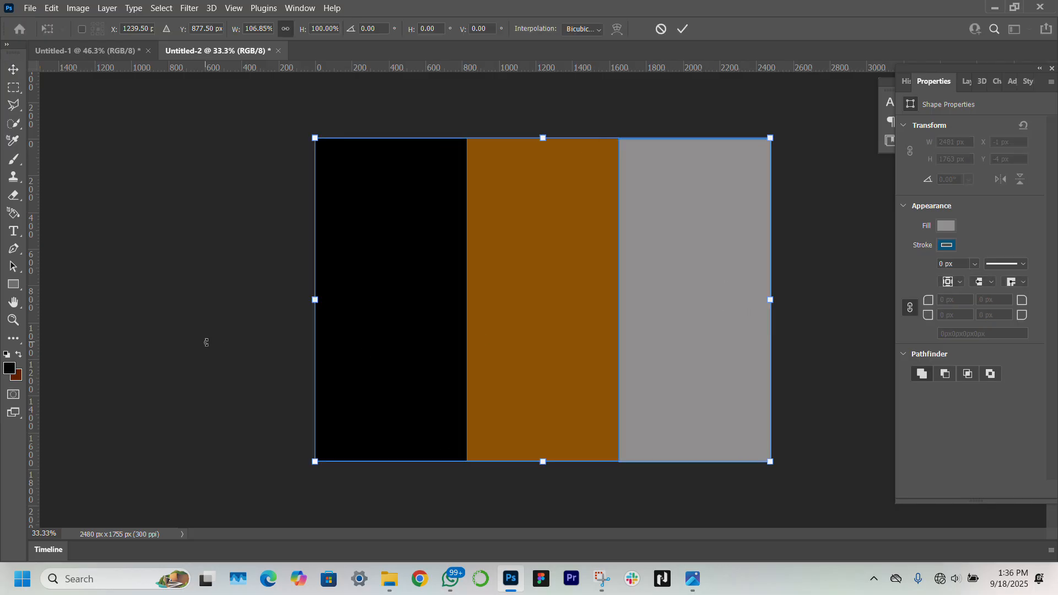
key(Return)
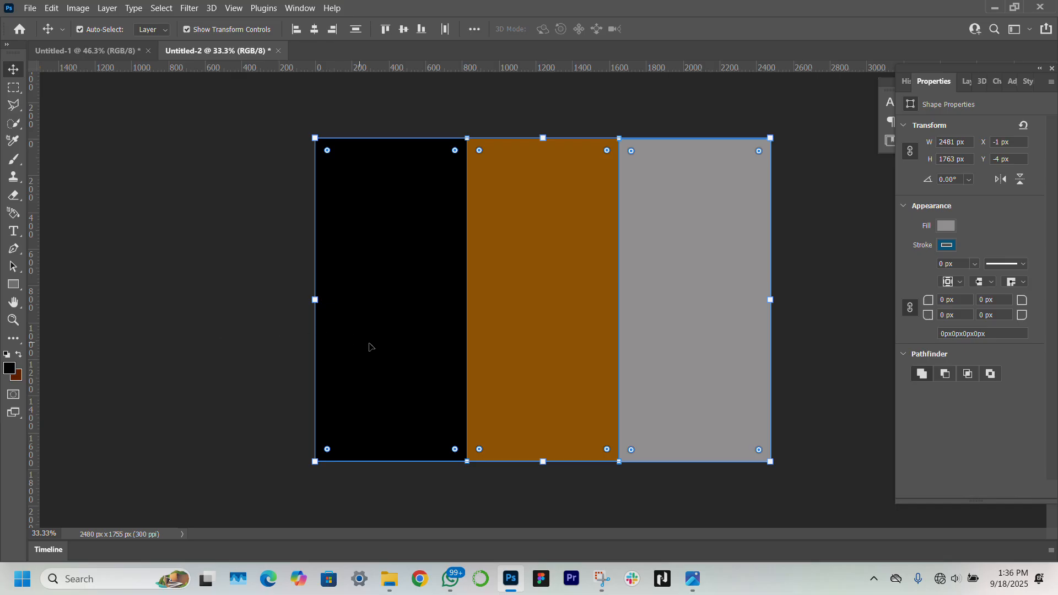
click(199, 465)
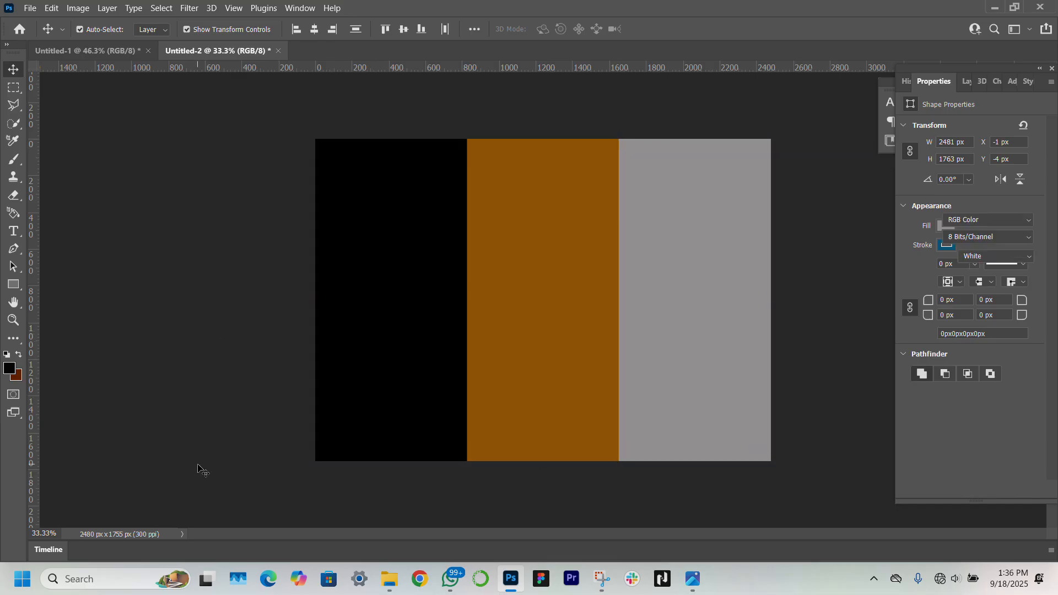
Fill the left panel with a 0° gradient from near-black to dark grey
click(348, 417)
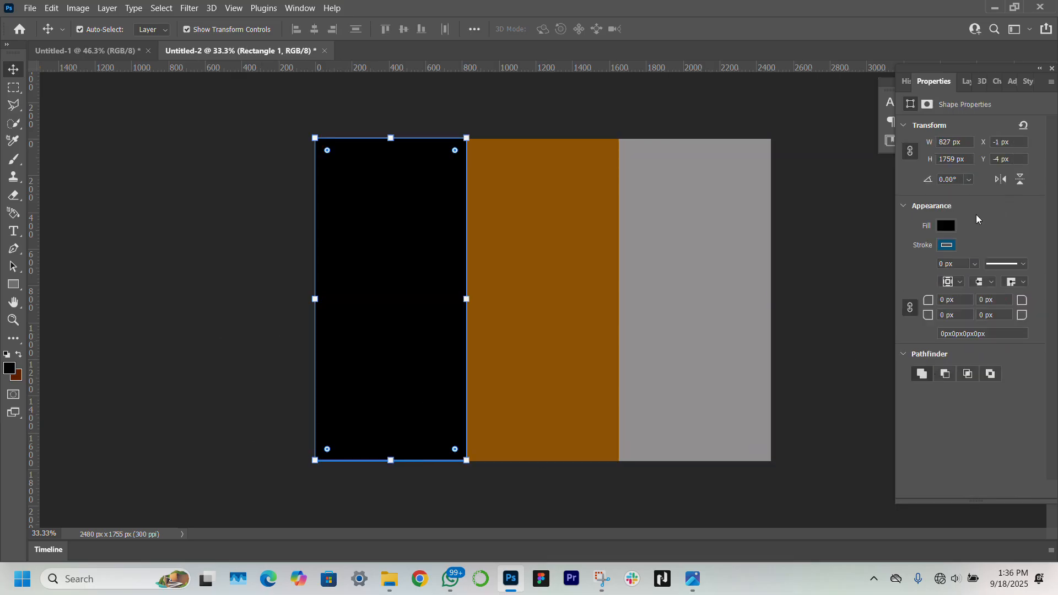
click(947, 226)
click(921, 253)
drag(993, 426, 944, 429)
text(0)
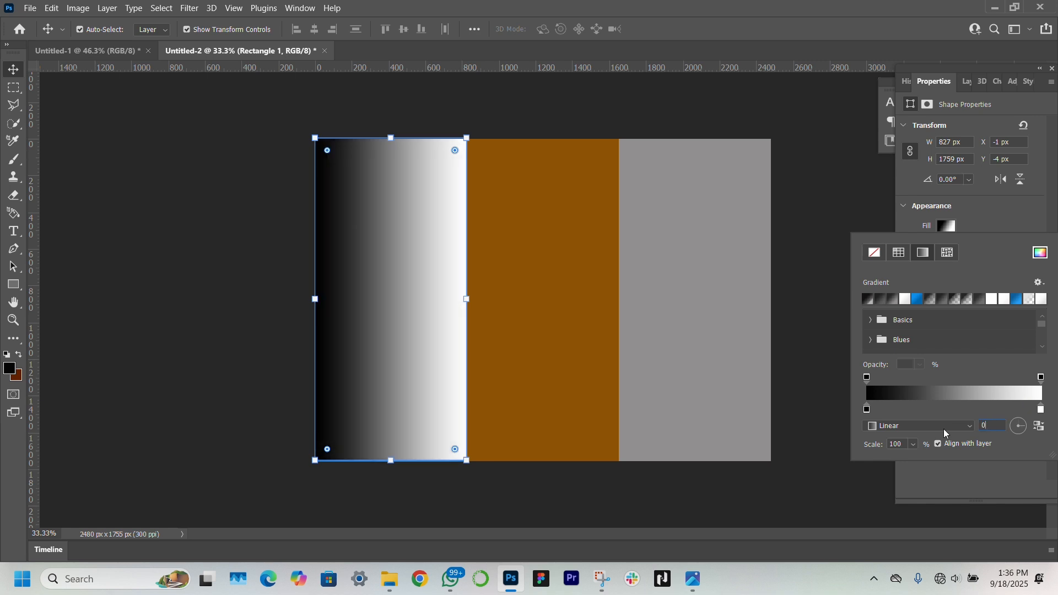
key(Return)
click(943, 227)
double_click(868, 412)
click(693, 219)
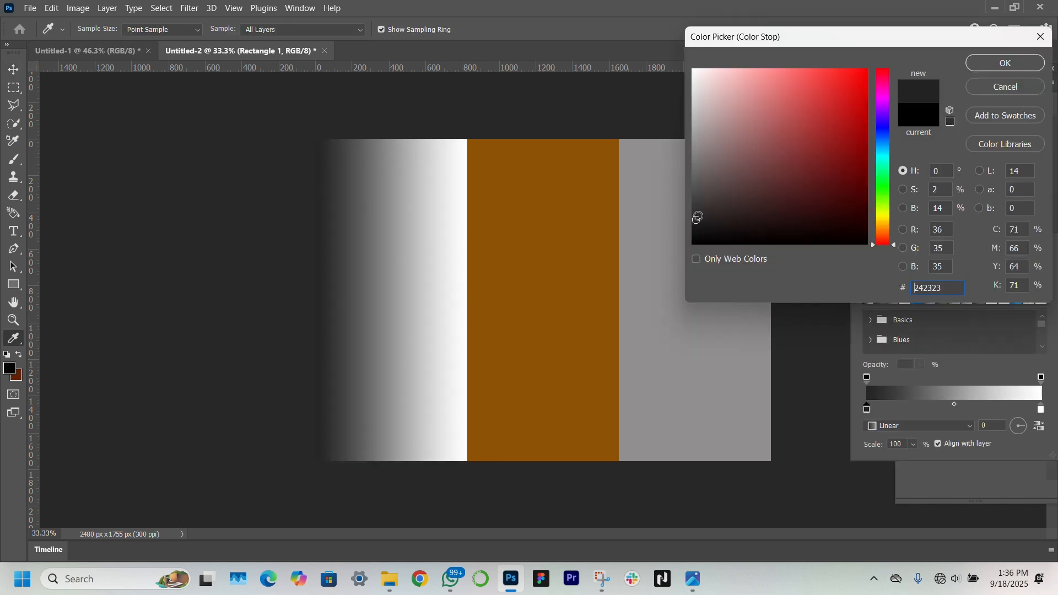
key(Return)
double_click(1040, 413)
click(695, 192)
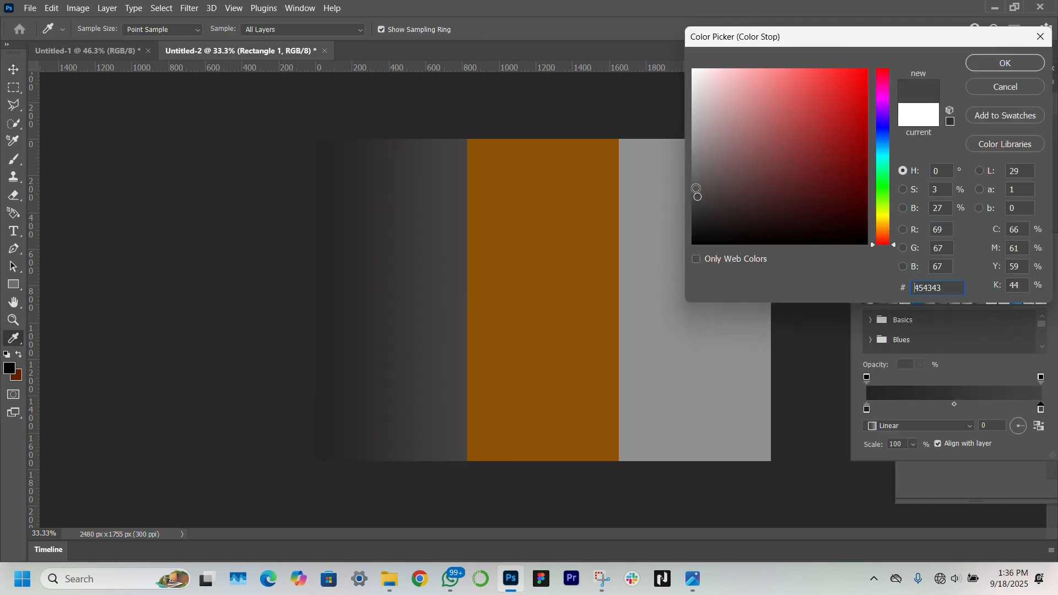
key(Return)
key(Return)
key(t)
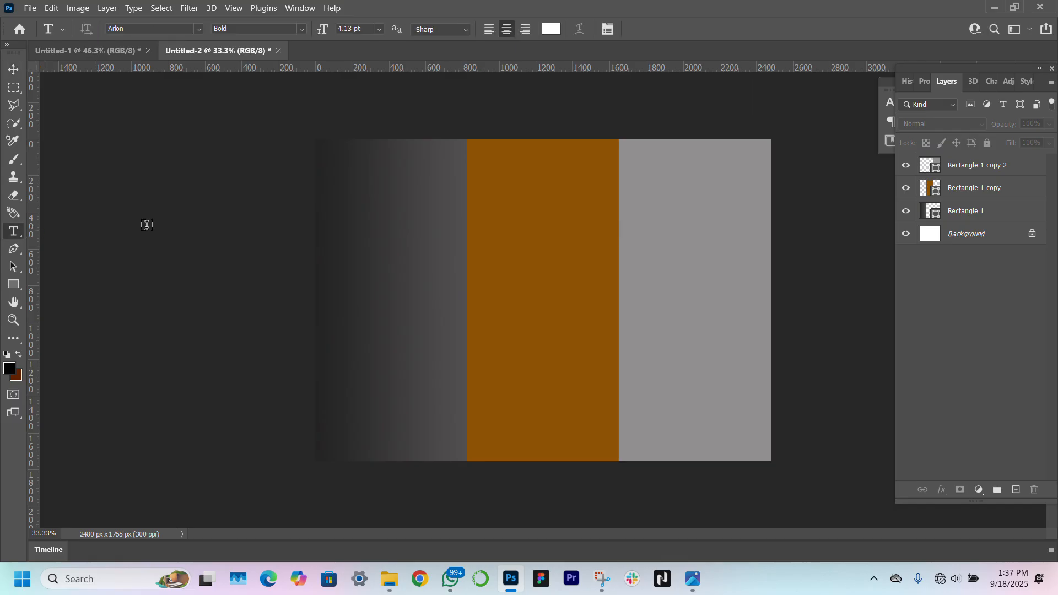
click(351, 184)
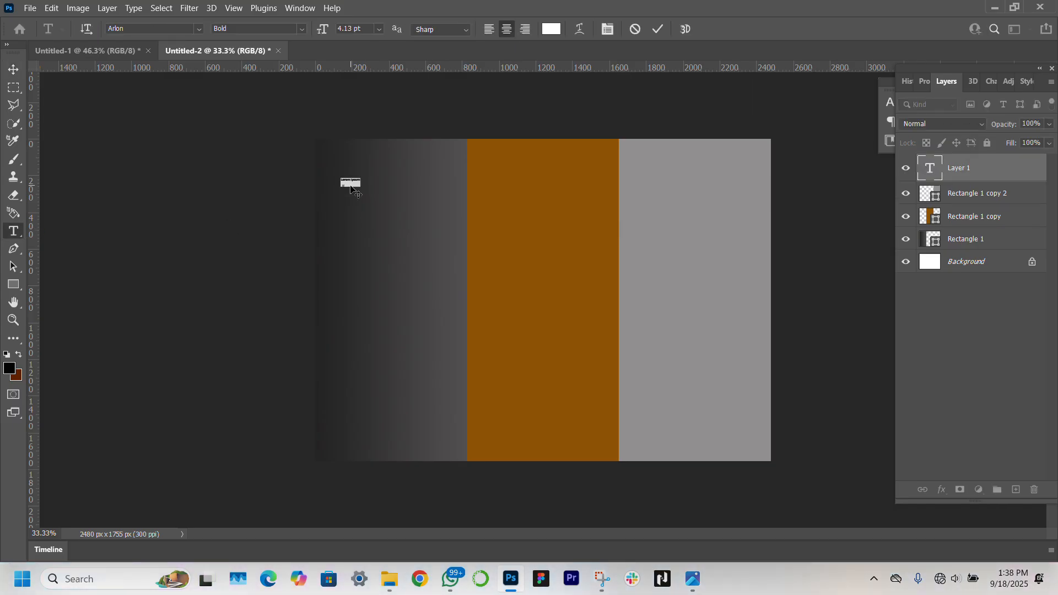
Add the 'ABOUT US' heading and resize it into place on the left gradient panel
text(ABOUT US)
click(13, 69)
drag(360, 187, 403, 167)
key(Return)
Make the ABOUT US heading SemiBold and nudge it up slightly
click(924, 82)
click(1029, 241)
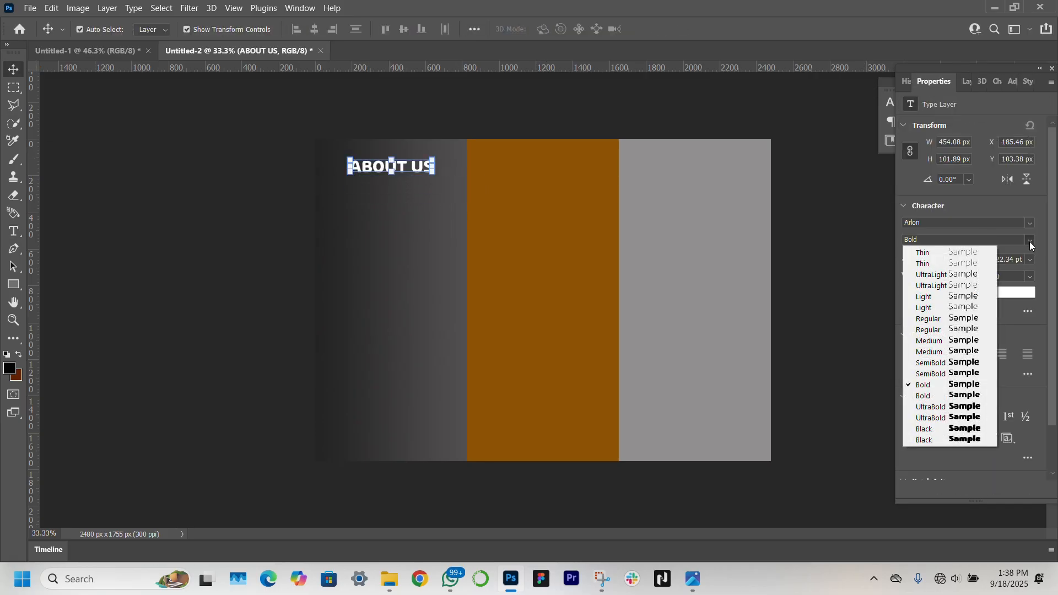
click(959, 376)
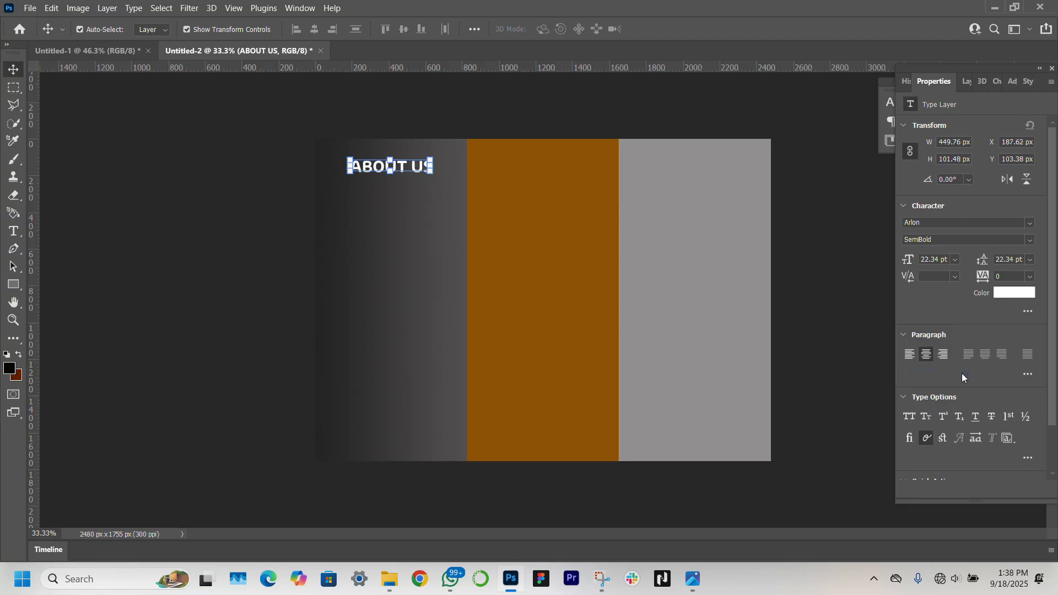
click(165, 184)
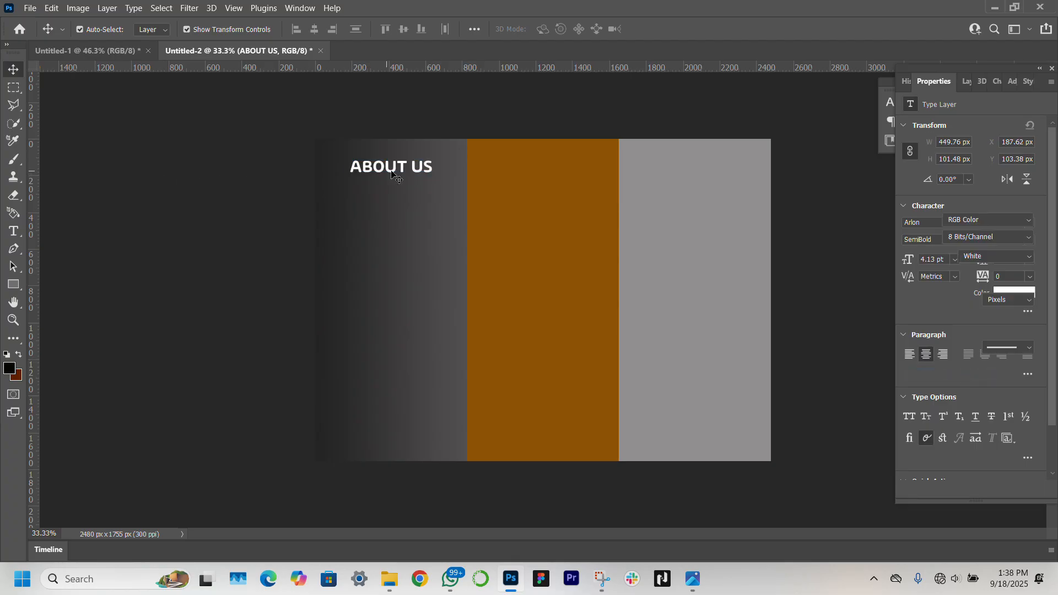
click(408, 171)
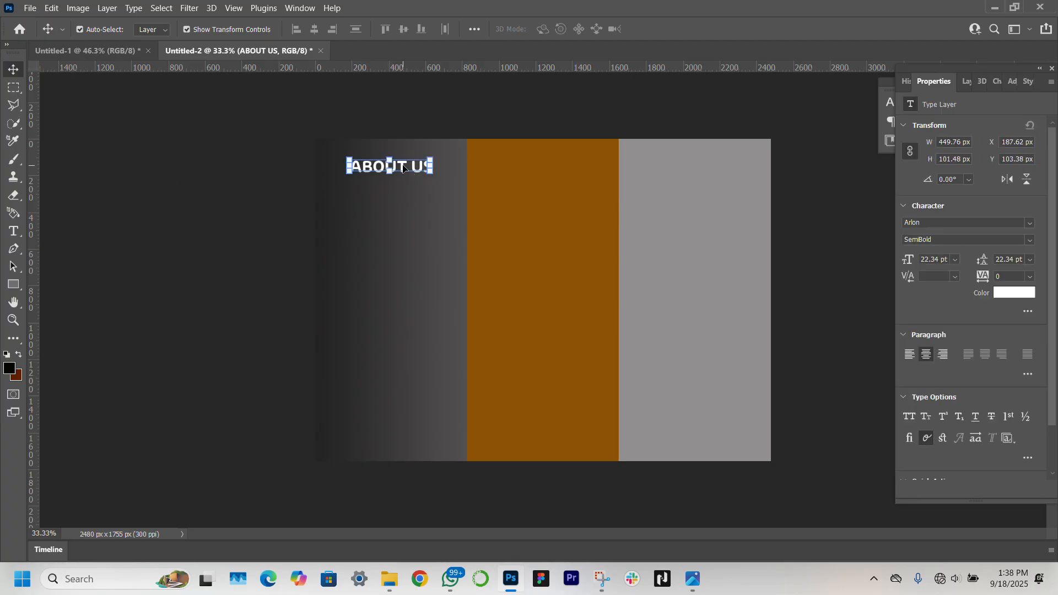
key(Up)
key(Up)
key(Up)
key(Up)
key(Up)
key(Up)
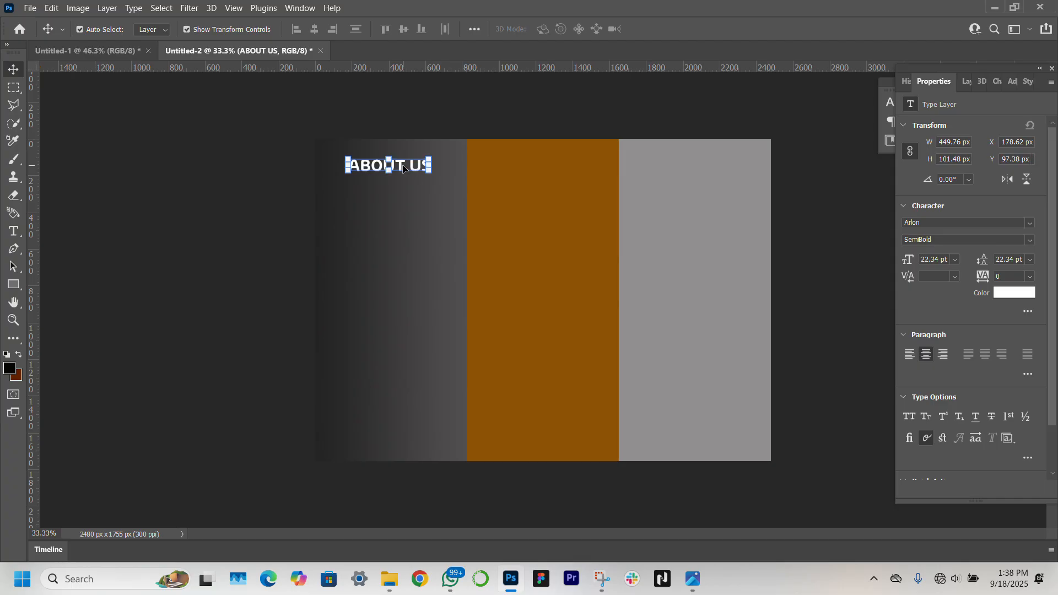
click(12, 319)
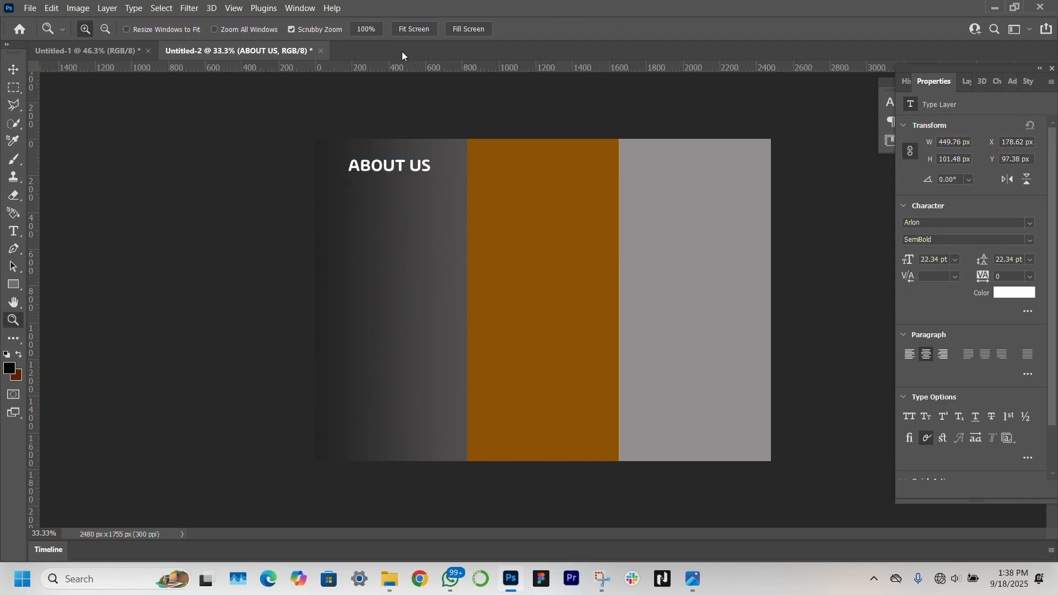
click(410, 34)
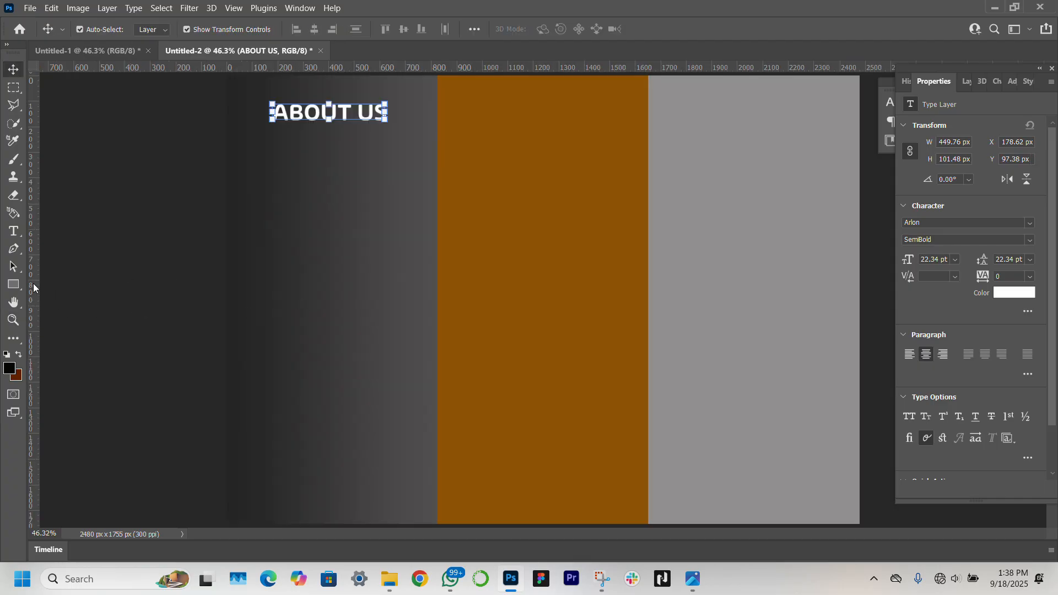
Draw a rectangle over the lower half of the left panel
key(v)
click(13, 284)
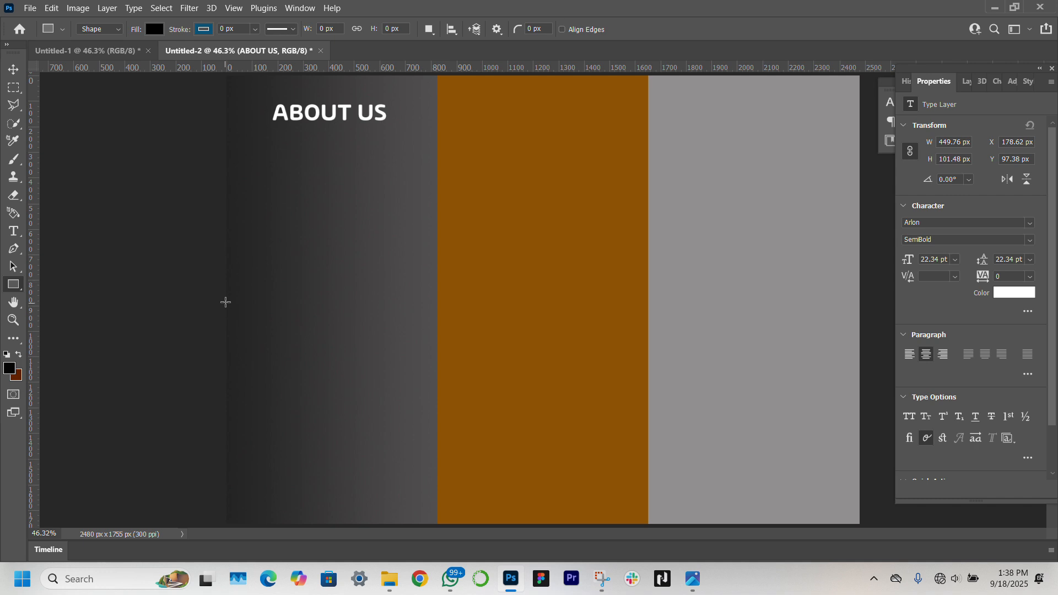
drag(226, 298, 438, 525)
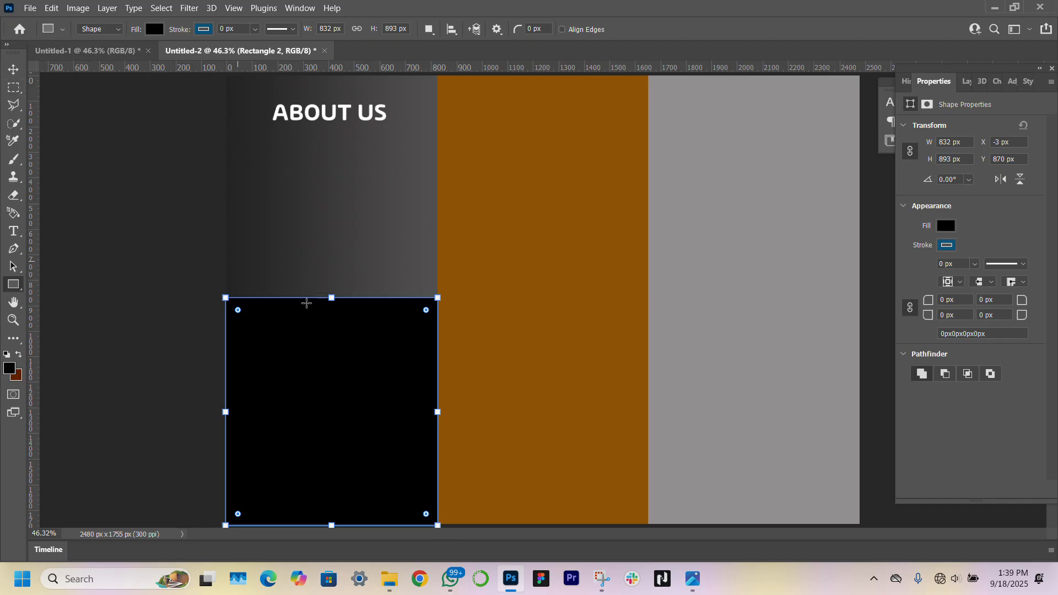
Warp the rectangle's top edge into a concave curve and stretch it taller
click(13, 69)
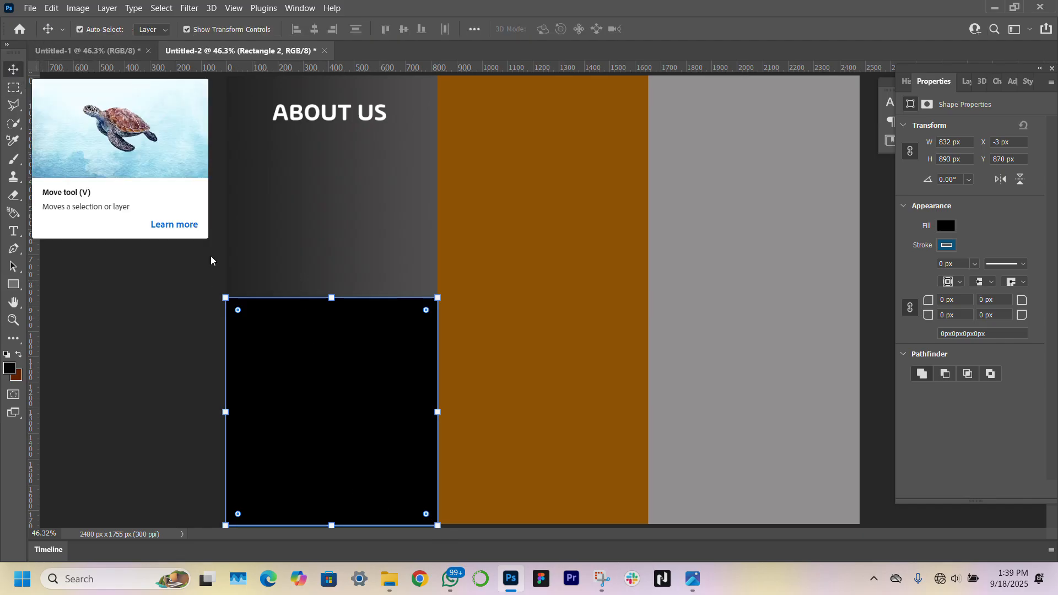
key(ctrl+t)
right_click(334, 300)
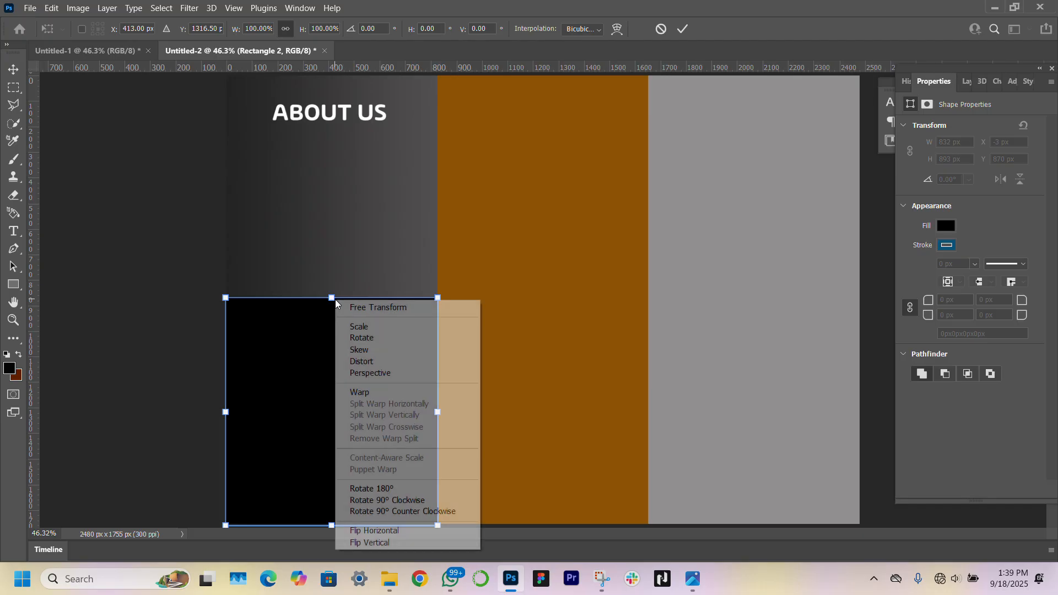
click(370, 391)
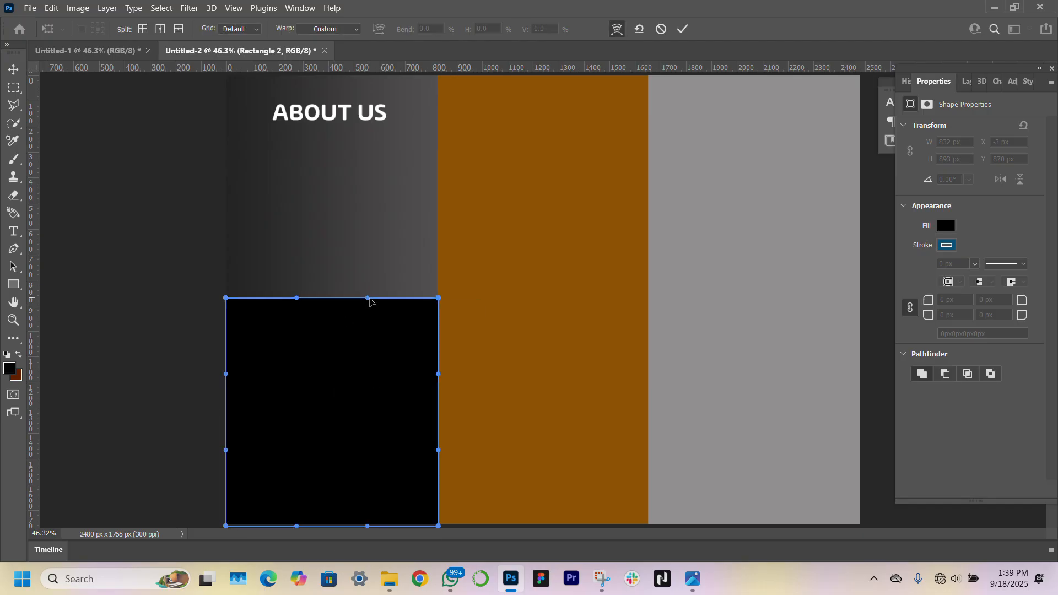
drag(369, 301, 370, 351)
drag(297, 298, 276, 349)
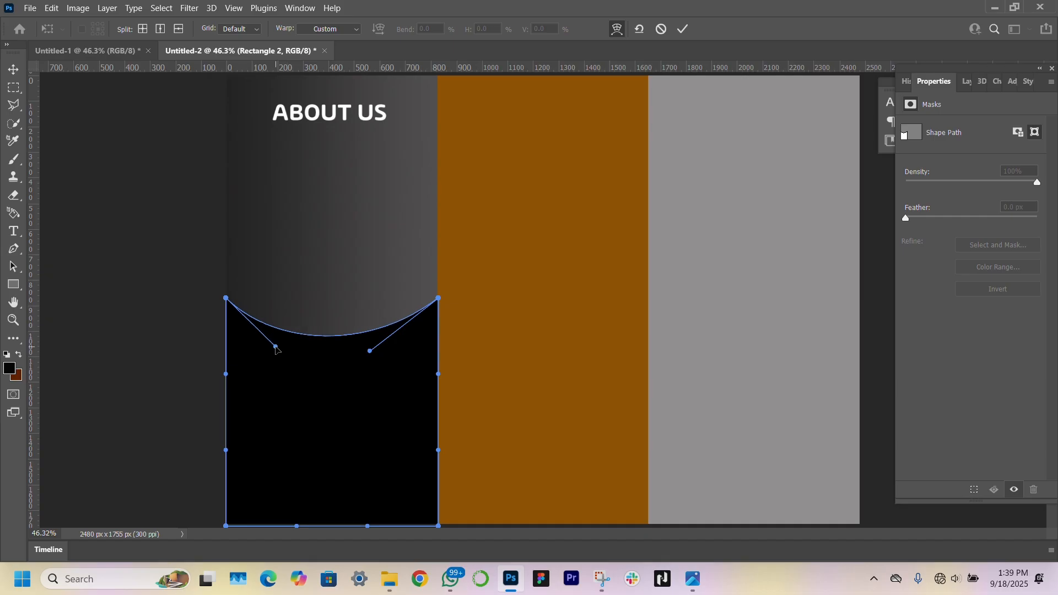
drag(440, 299, 438, 290)
drag(226, 298, 225, 291)
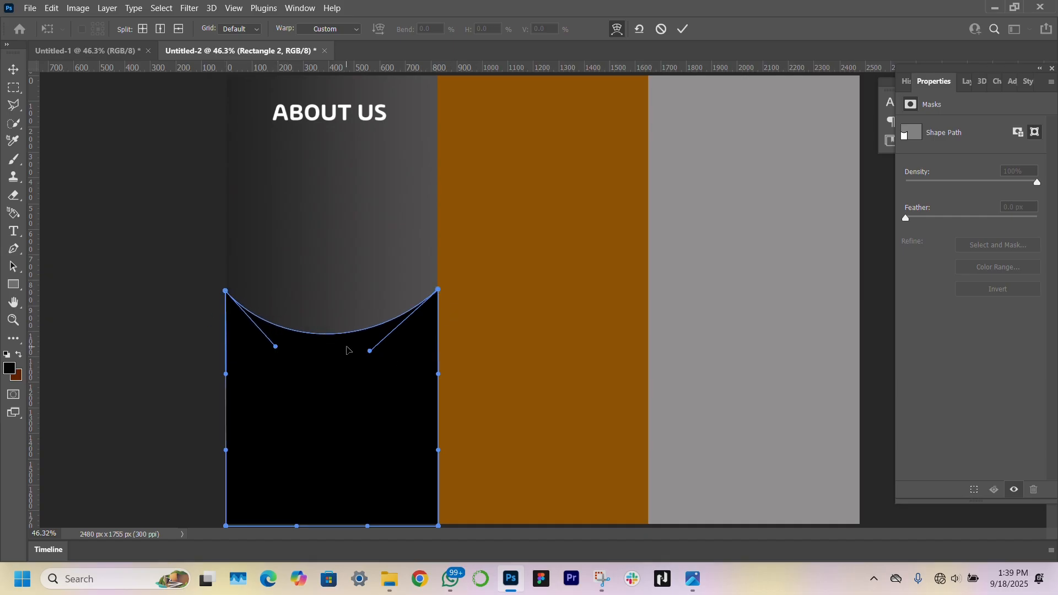
drag(370, 351, 353, 340)
drag(275, 347, 299, 339)
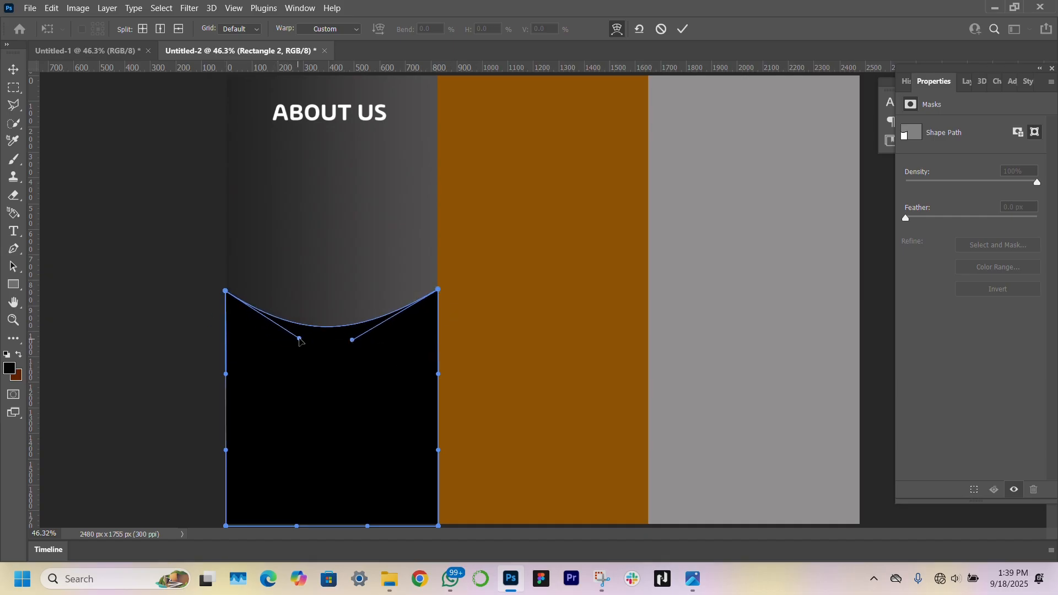
click(13, 69)
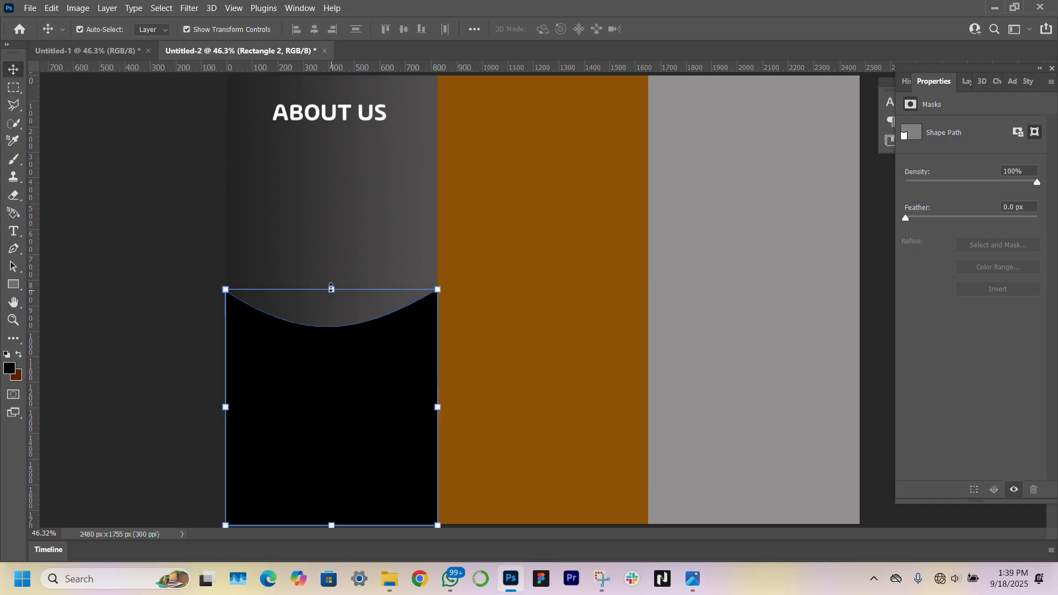
drag(331, 289, 329, 269)
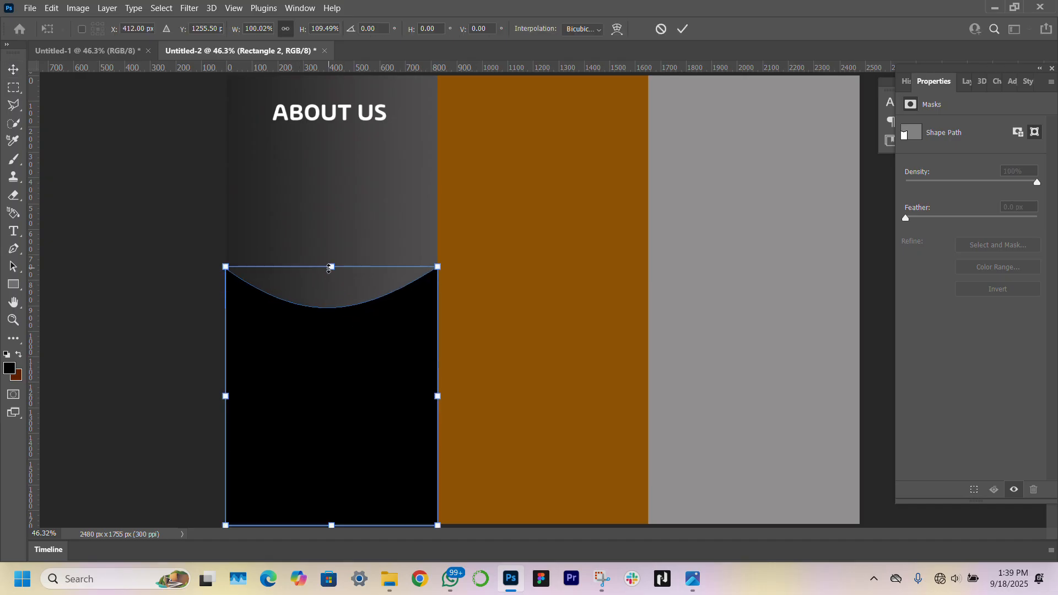
key(Return)
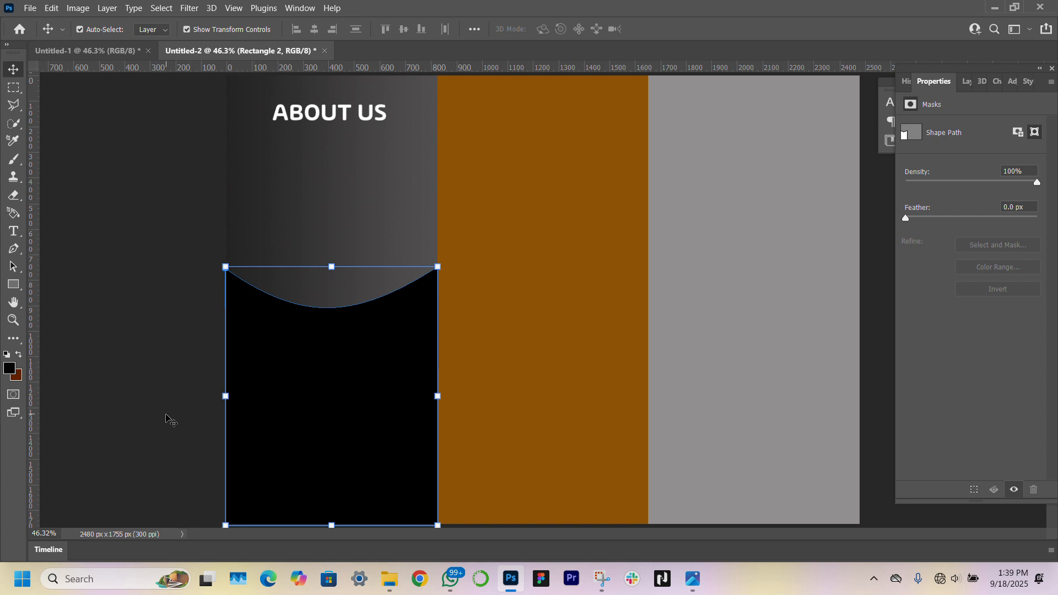
Move Rectangle 2 in the layer stack to sit just above Rectangle 1
click(166, 420)
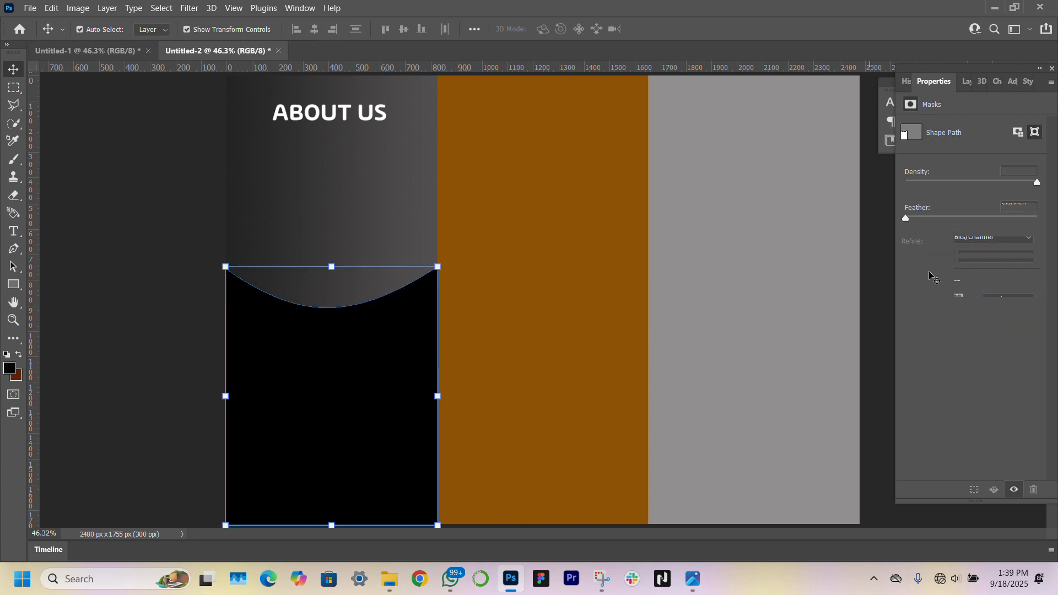
click(961, 77)
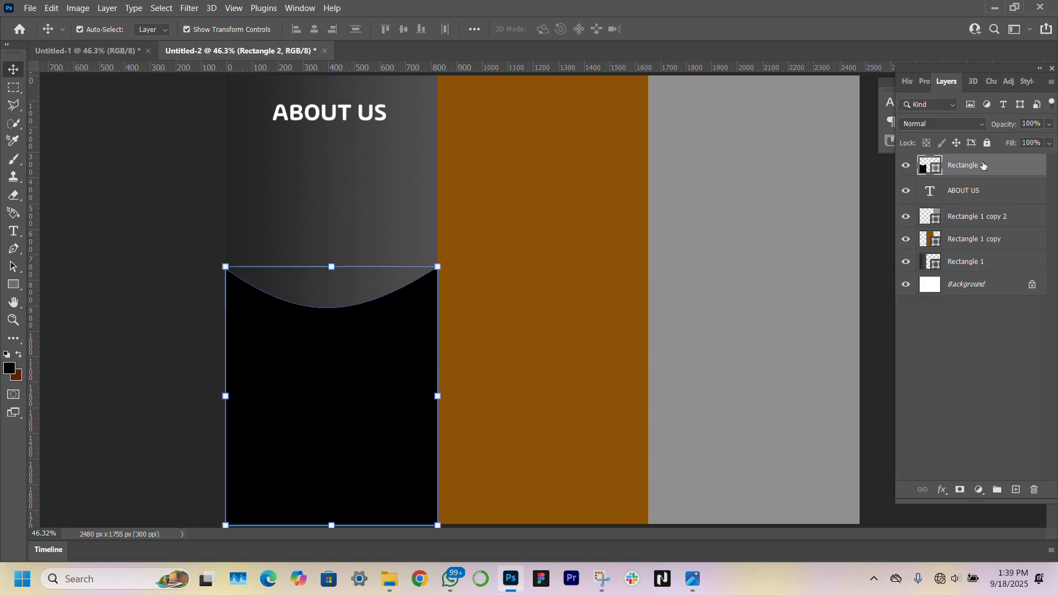
drag(986, 166, 989, 249)
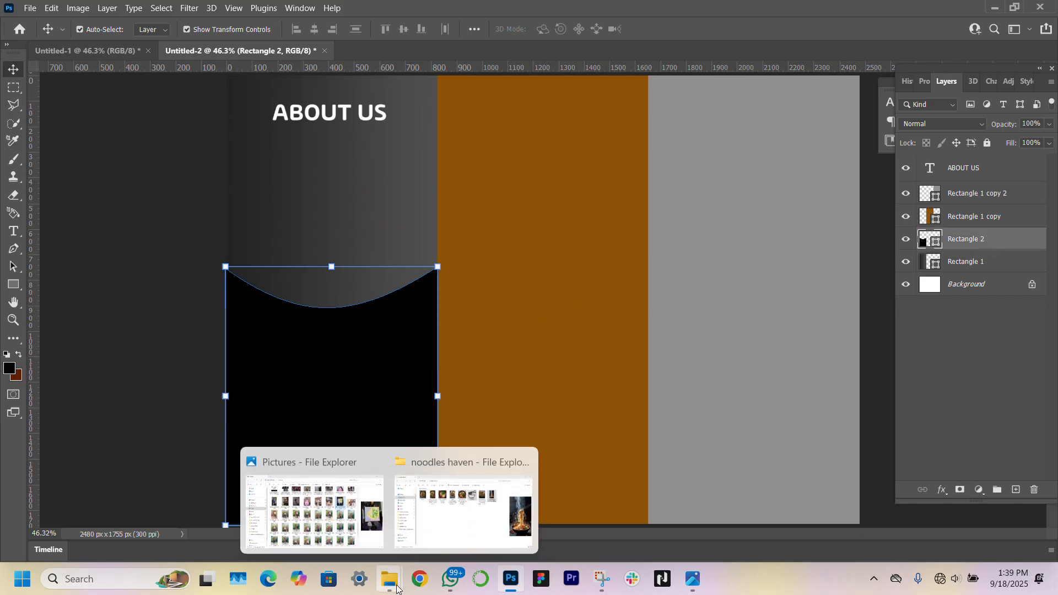
Drag the Jajangmyeon photo from the noodles haven folder into the brochure
mouse_move(386, 566)
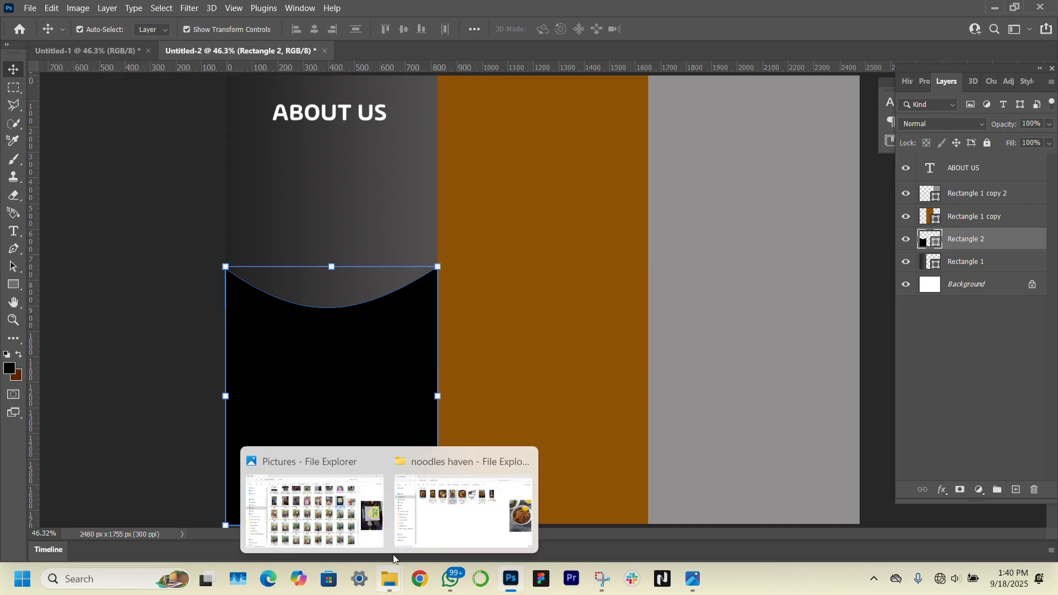
click(463, 488)
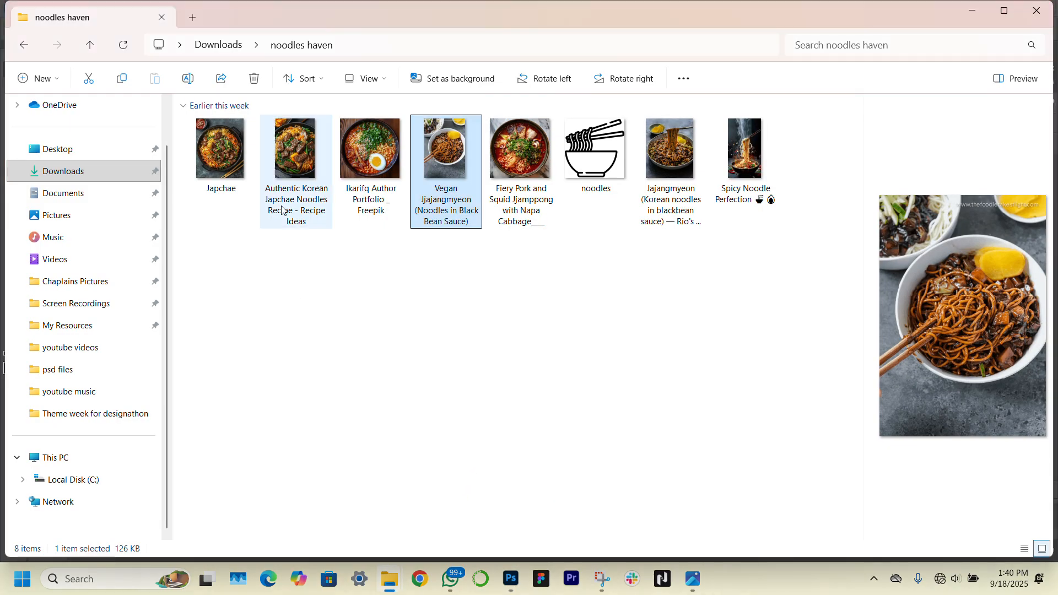
click(668, 181)
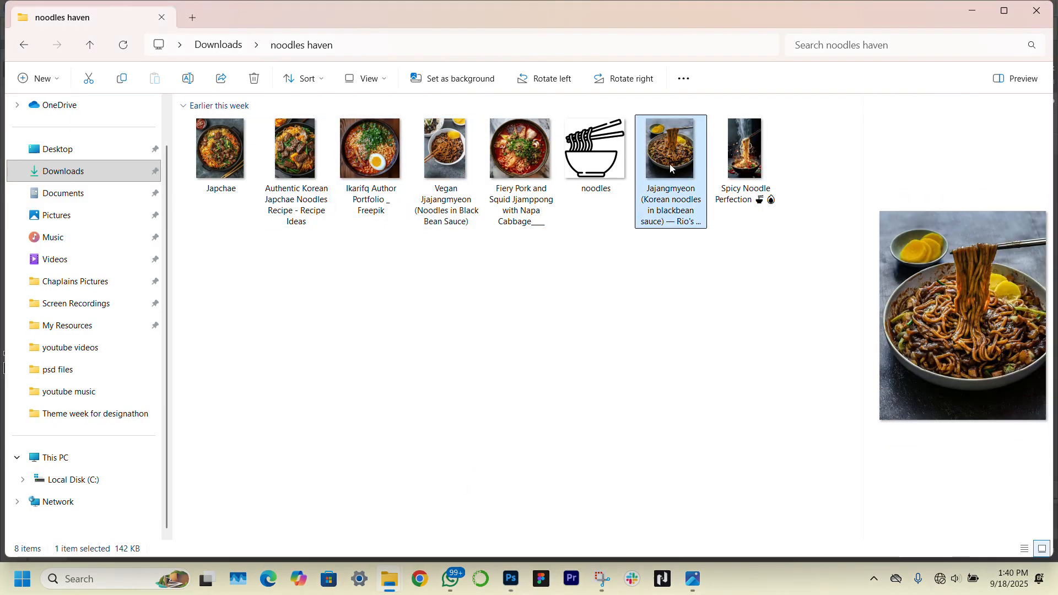
drag(669, 164, 334, 372)
Resize and position the noodle photo over the left panel's lower half
drag(541, 289, 348, 374)
drag(172, 384, 298, 384)
drag(529, 384, 508, 384)
drag(398, 389, 438, 394)
drag(368, 367, 373, 386)
Clip the Jajangmyeon photo to the curved Rectangle 2 and reselect the ABOUT US heading
key(Return)
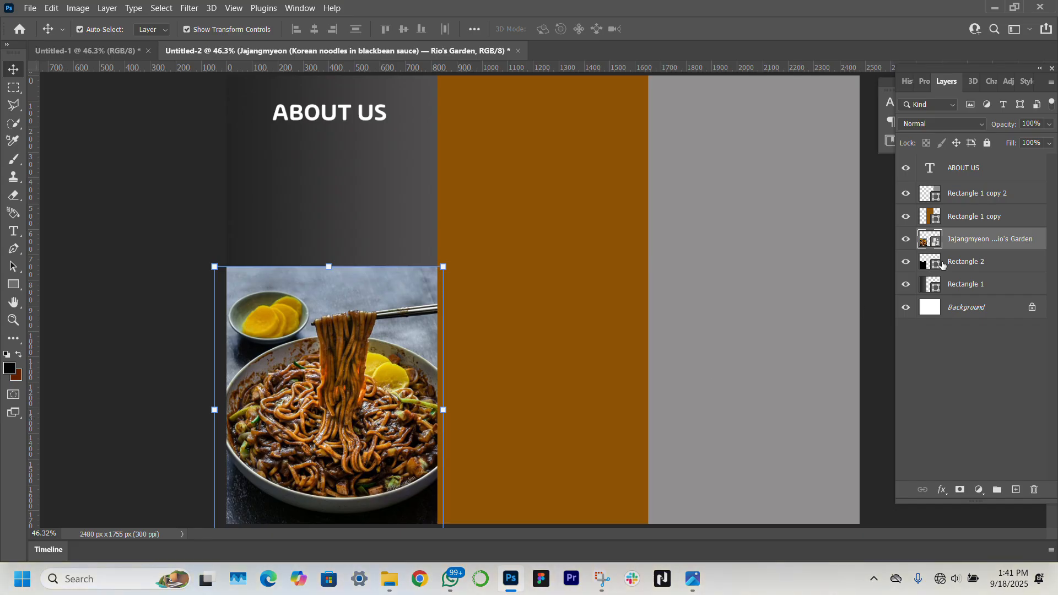
right_click(973, 243)
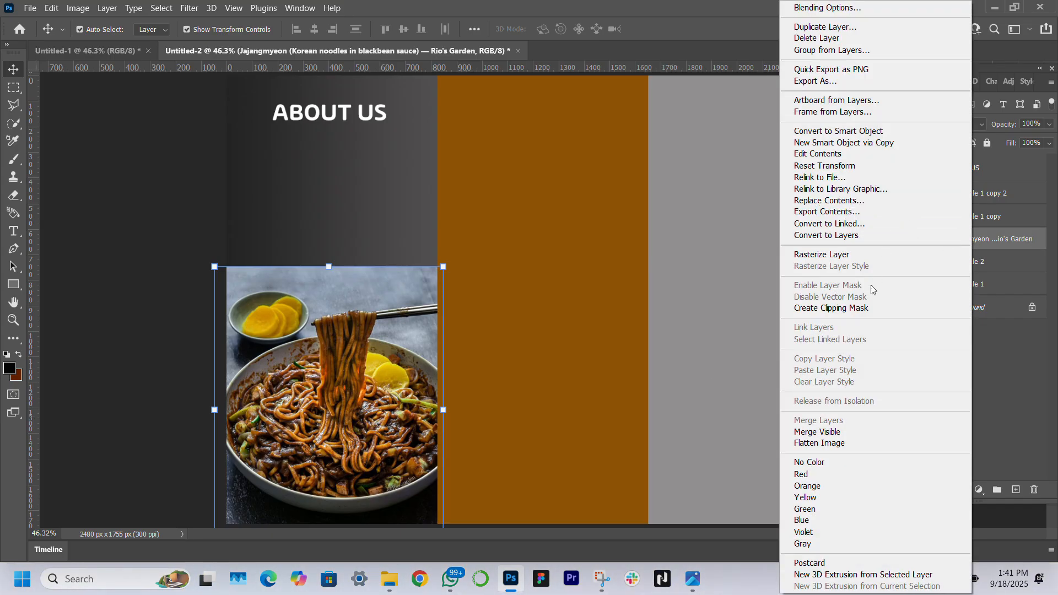
click(858, 309)
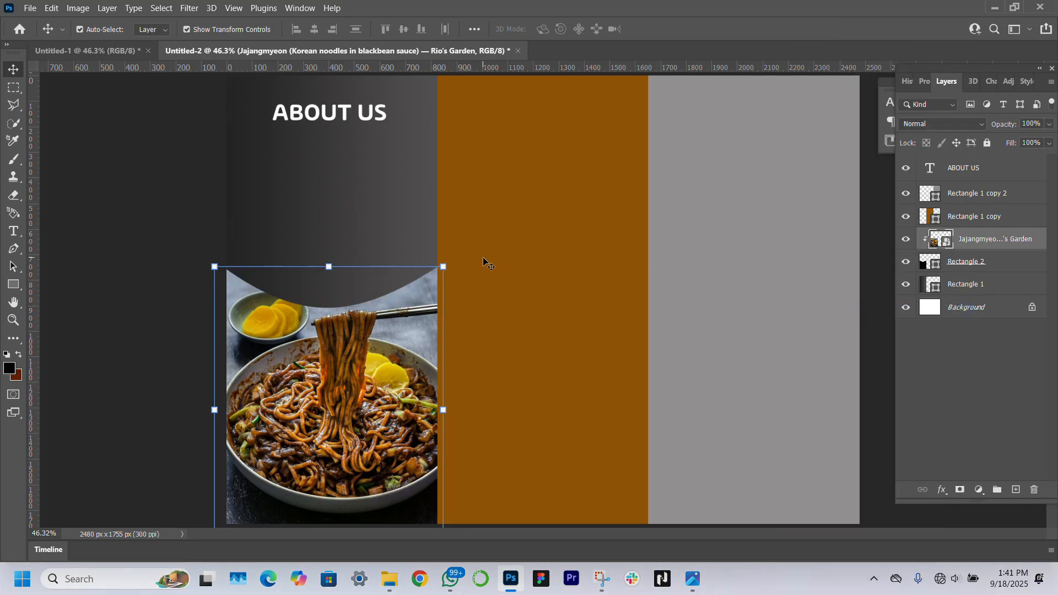
click(122, 273)
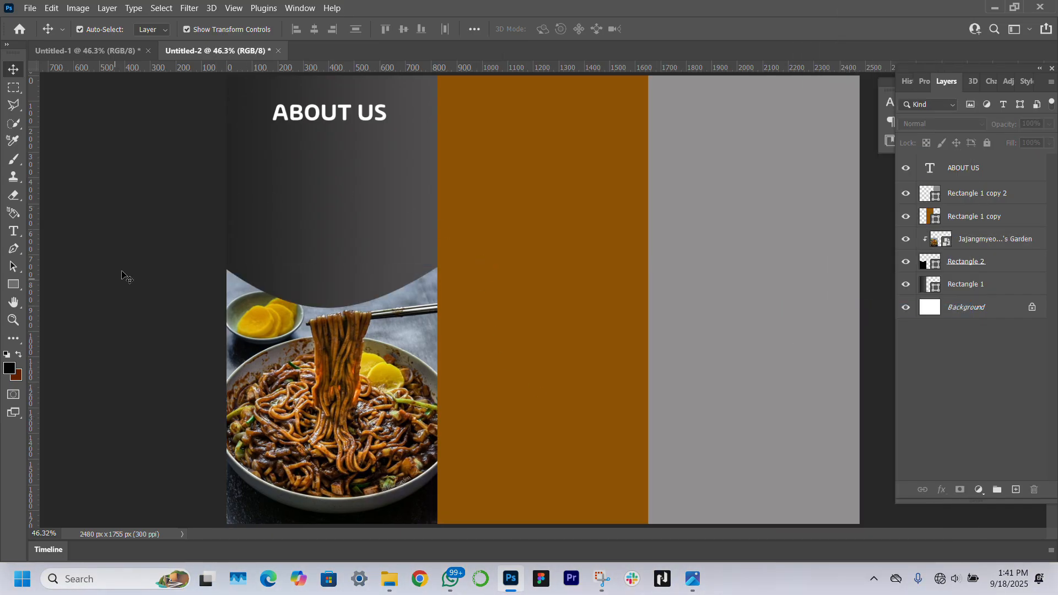
click(331, 118)
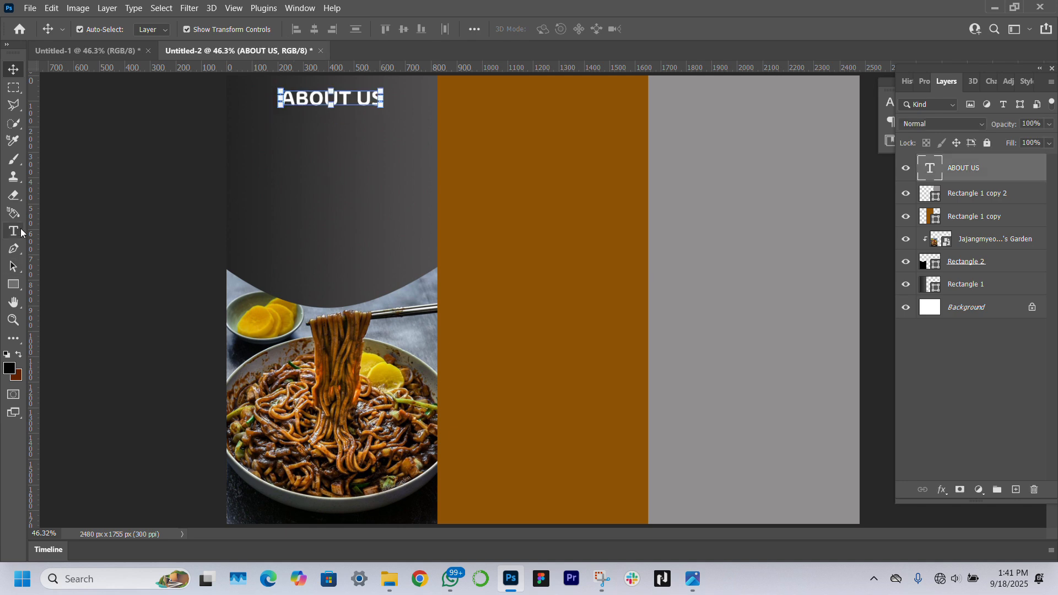
click(21, 229)
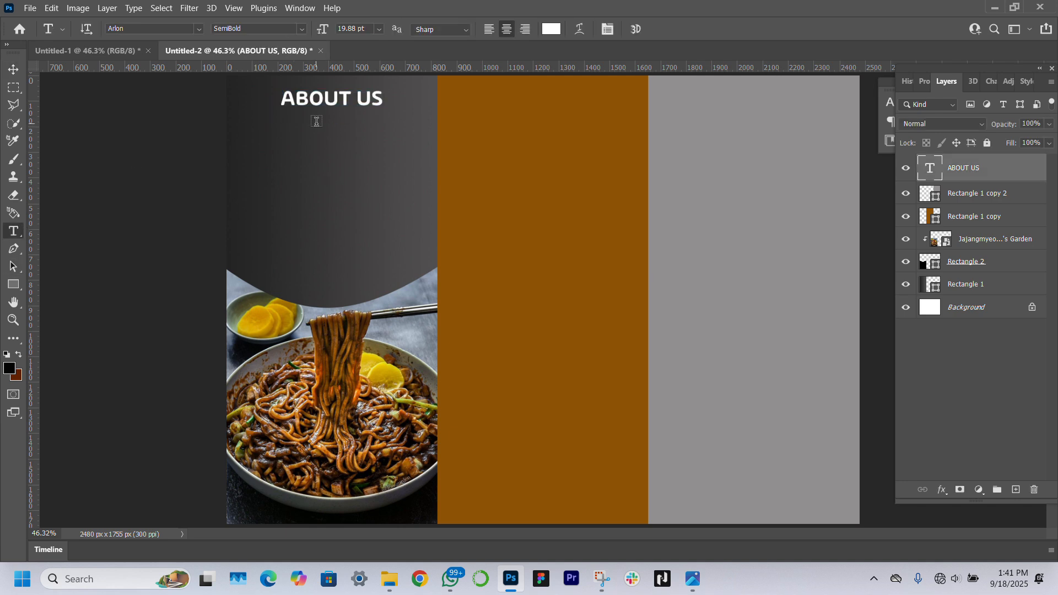
Create a paragraph text box under ABOUT US filled with Lorem Ipsum placeholder text
drag(245, 124, 428, 266)
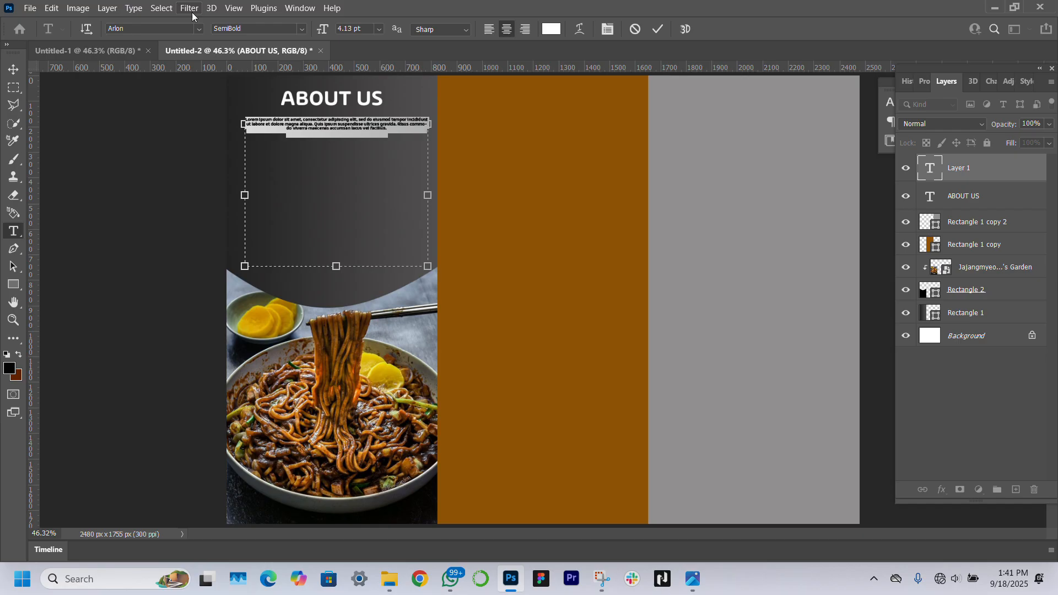
click(129, 11)
click(184, 282)
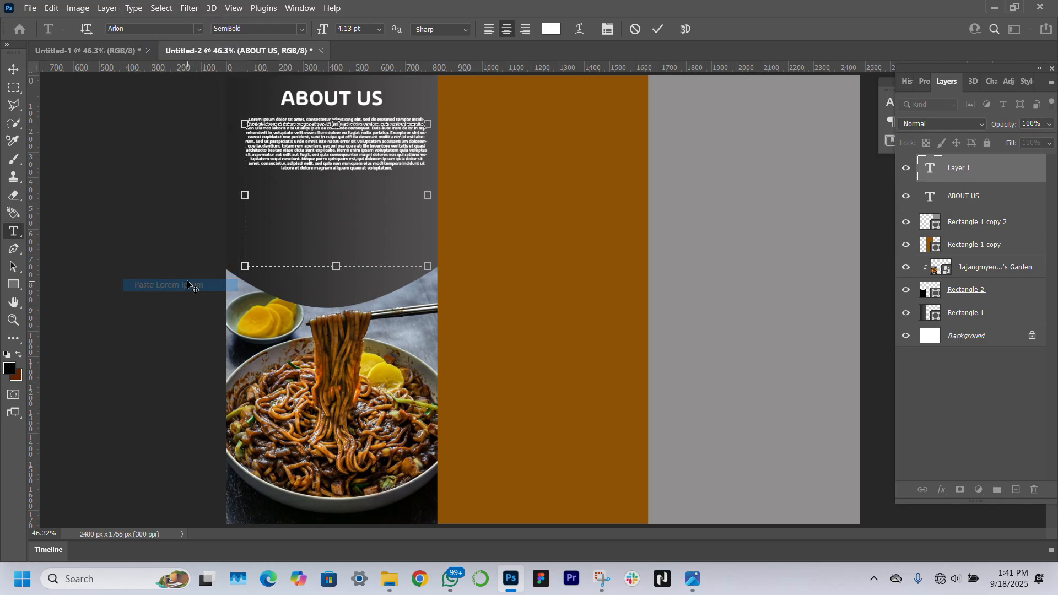
click(9, 71)
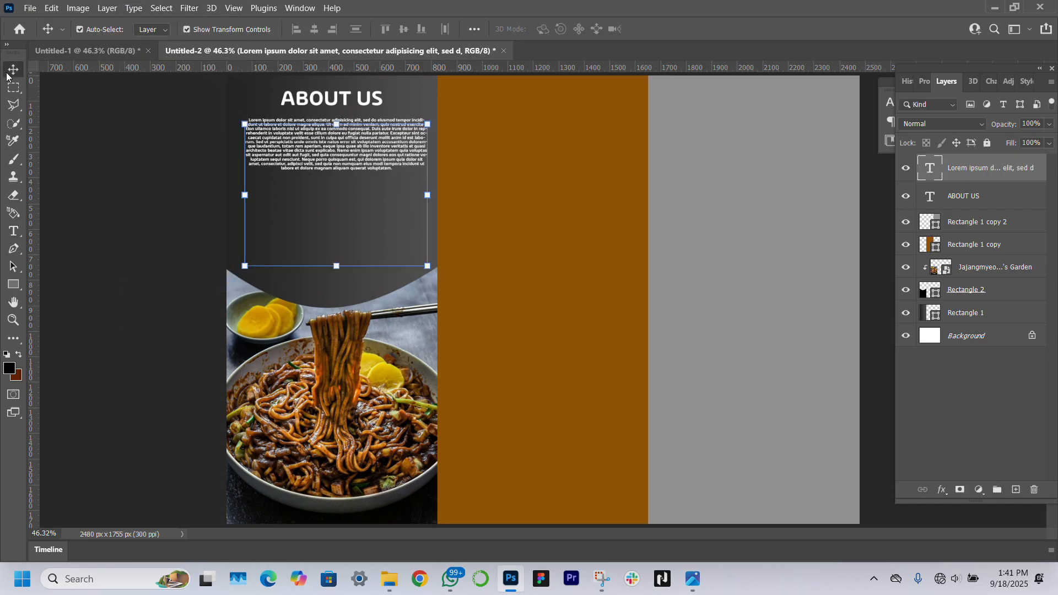
Style the paragraph 7 pt Regular with 15 pt leading, Justify All, and nudge it down
click(924, 81)
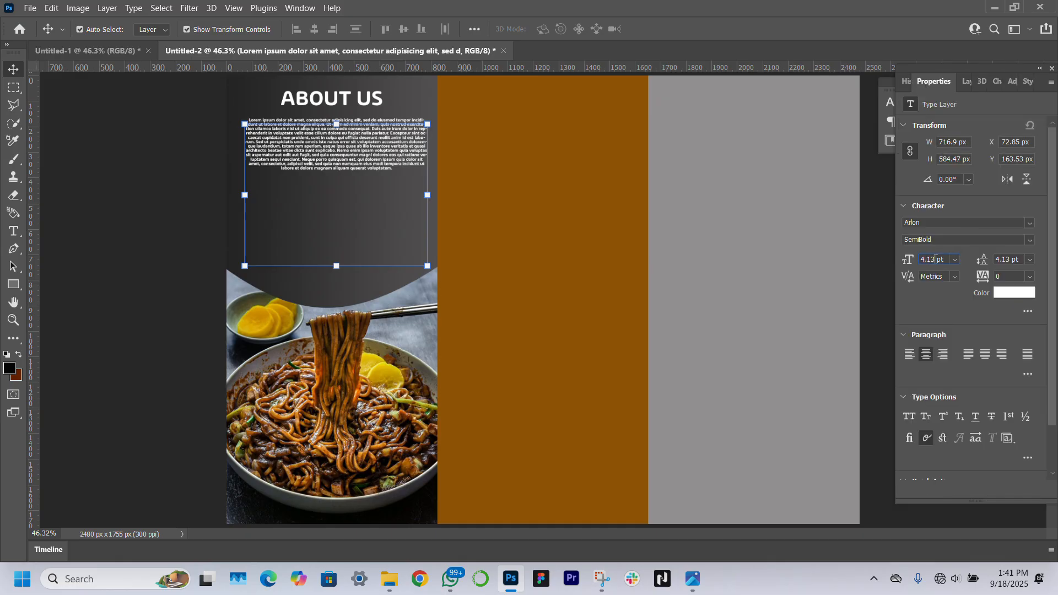
text(5)
key(Return)
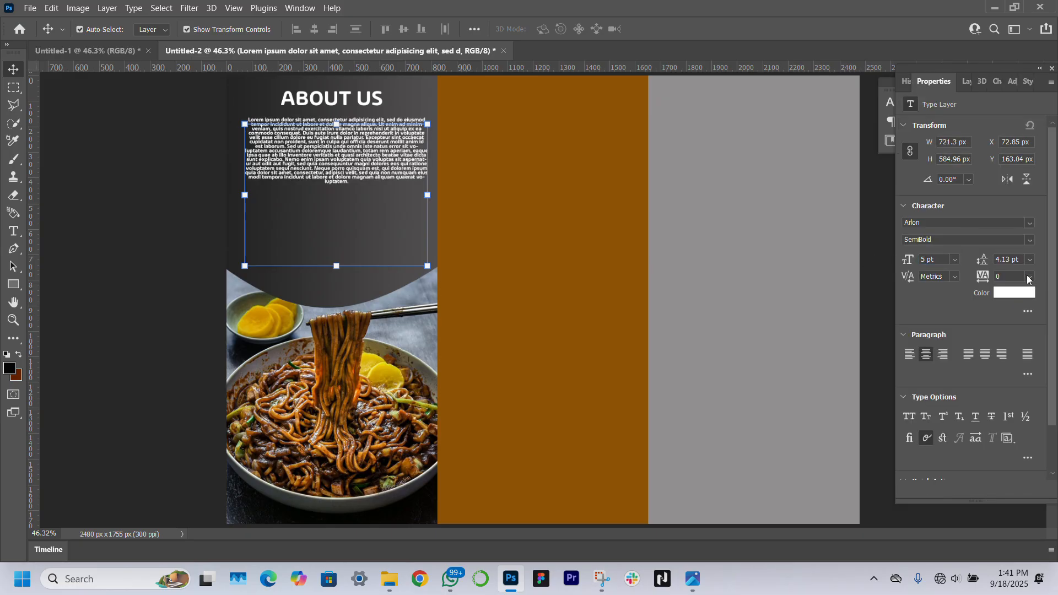
click(1029, 240)
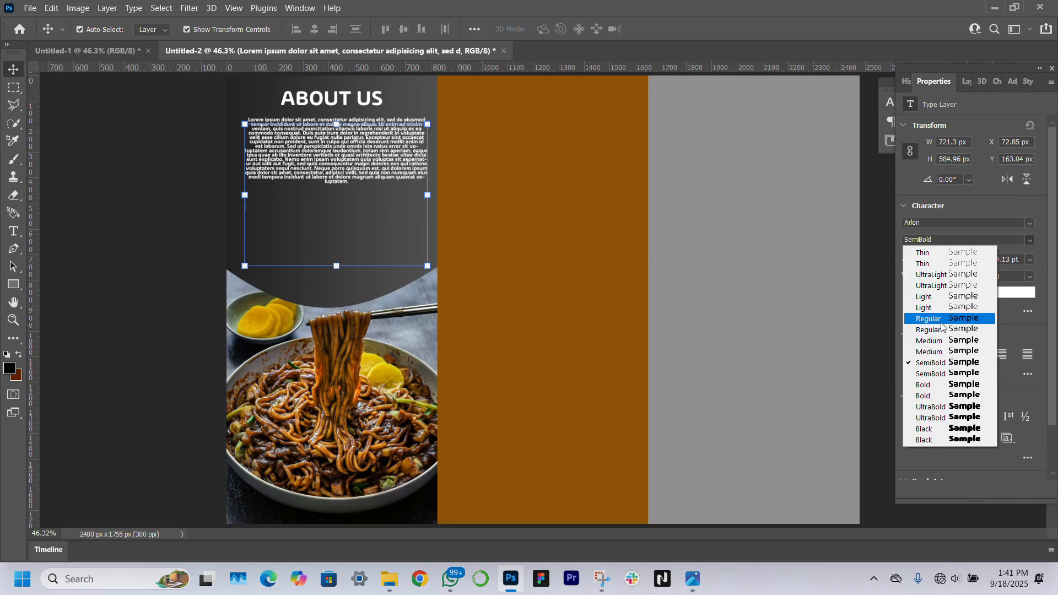
click(936, 341)
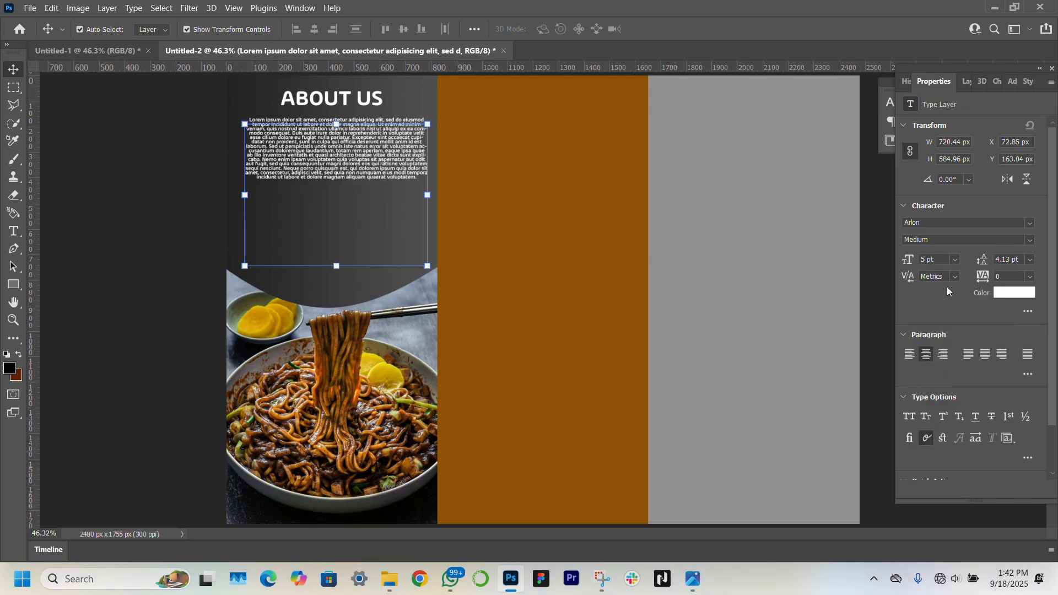
mouse_move(984, 260)
mouse_down()
mouse_move(1002, 261)
mouse_move(979, 266)
mouse_up()
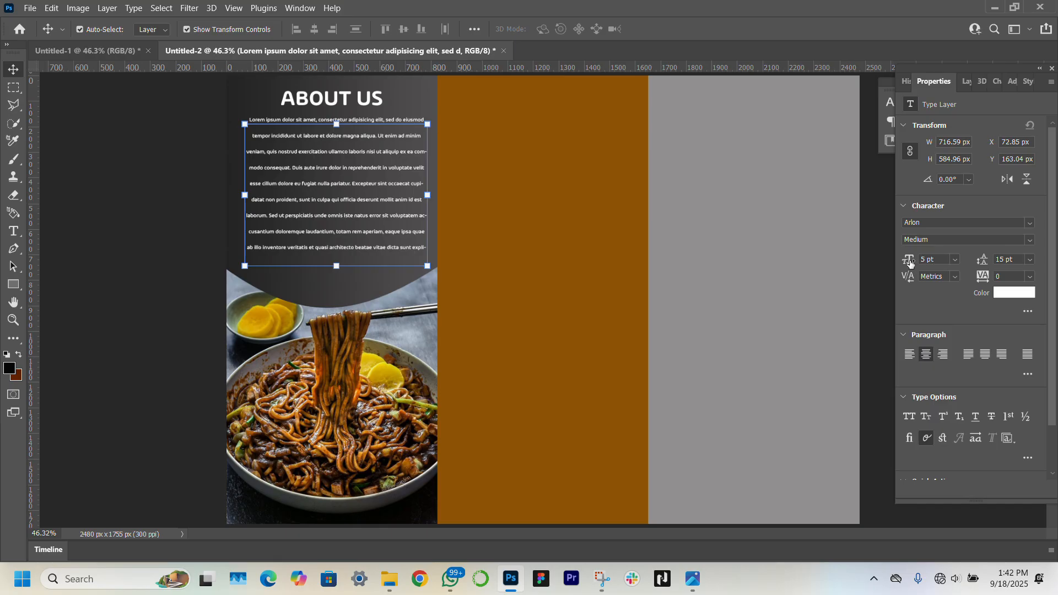
drag(910, 263, 909, 262)
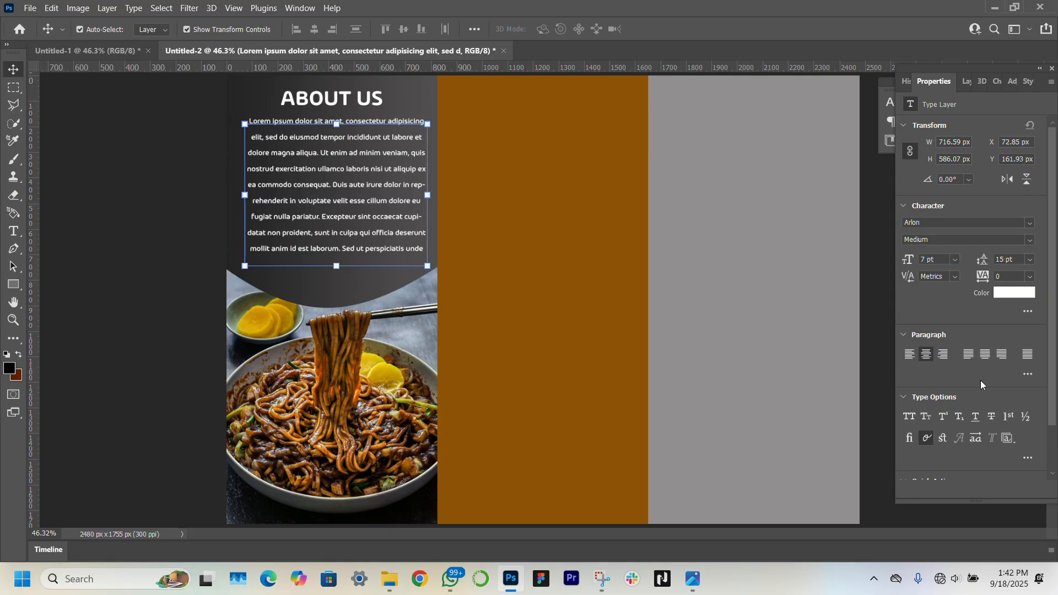
click(1027, 354)
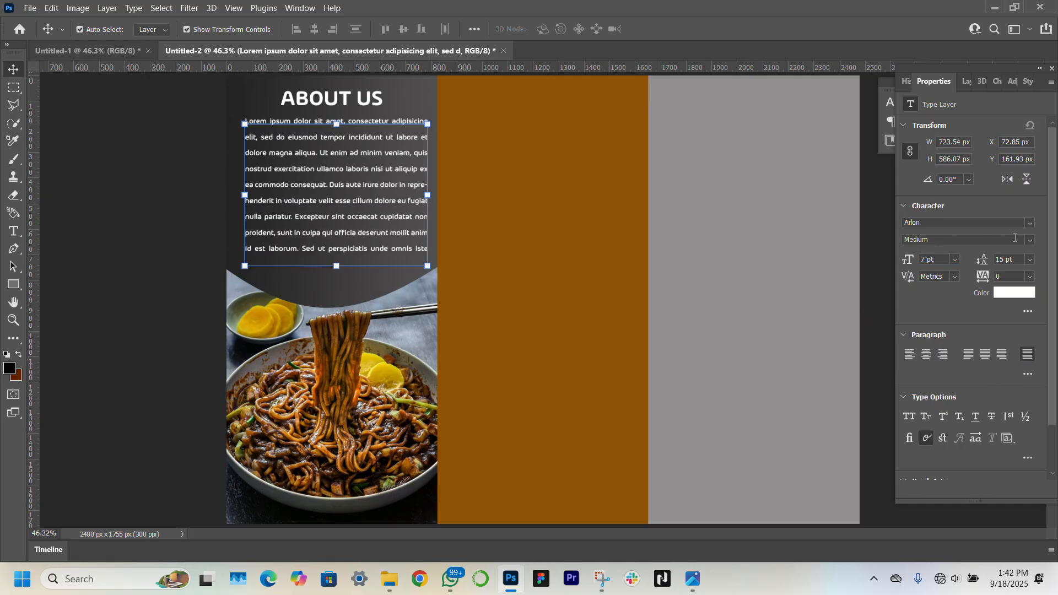
click(1029, 240)
click(946, 329)
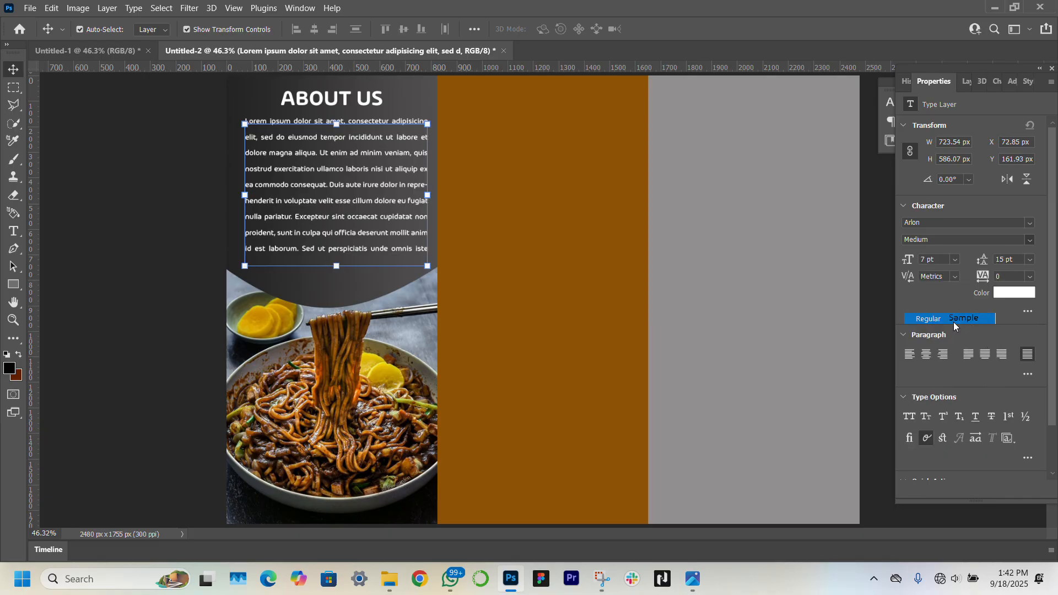
click(78, 189)
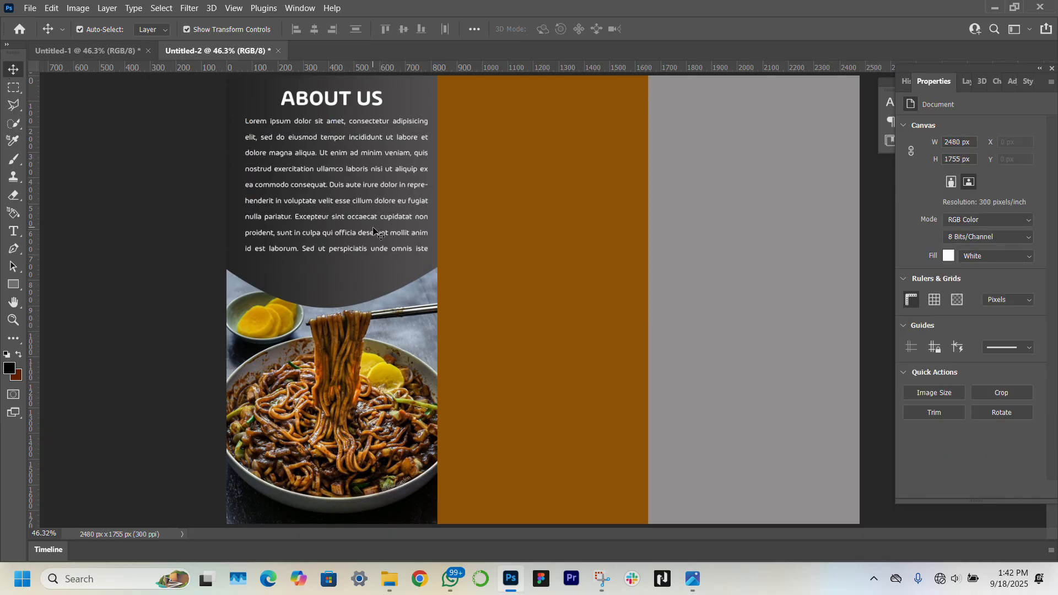
drag(374, 229, 373, 231)
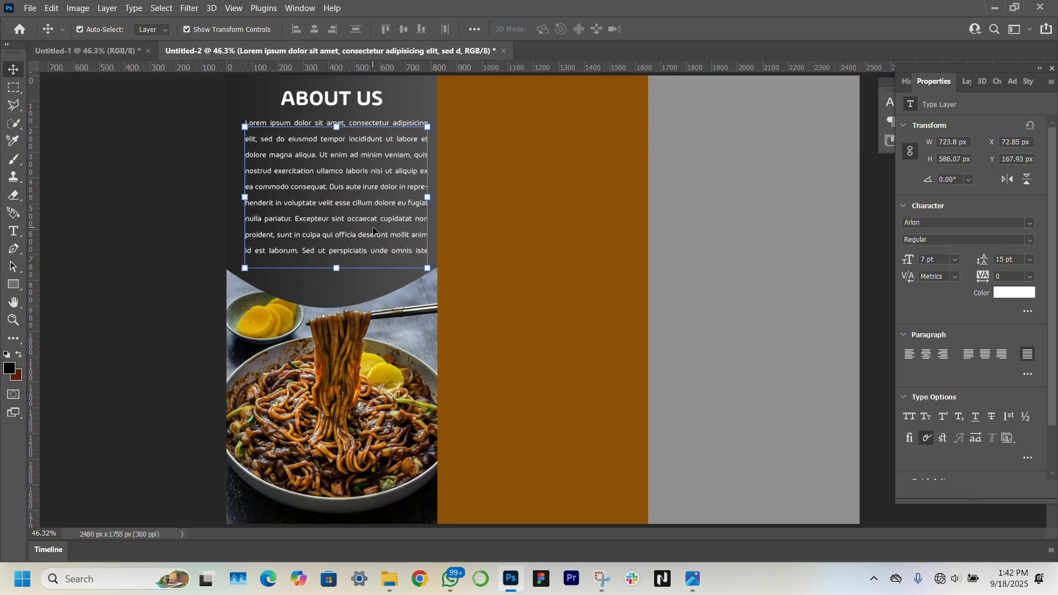
Hide the Jajangmyeon noodle photo layer
key(ctrl+minus)
click(417, 325)
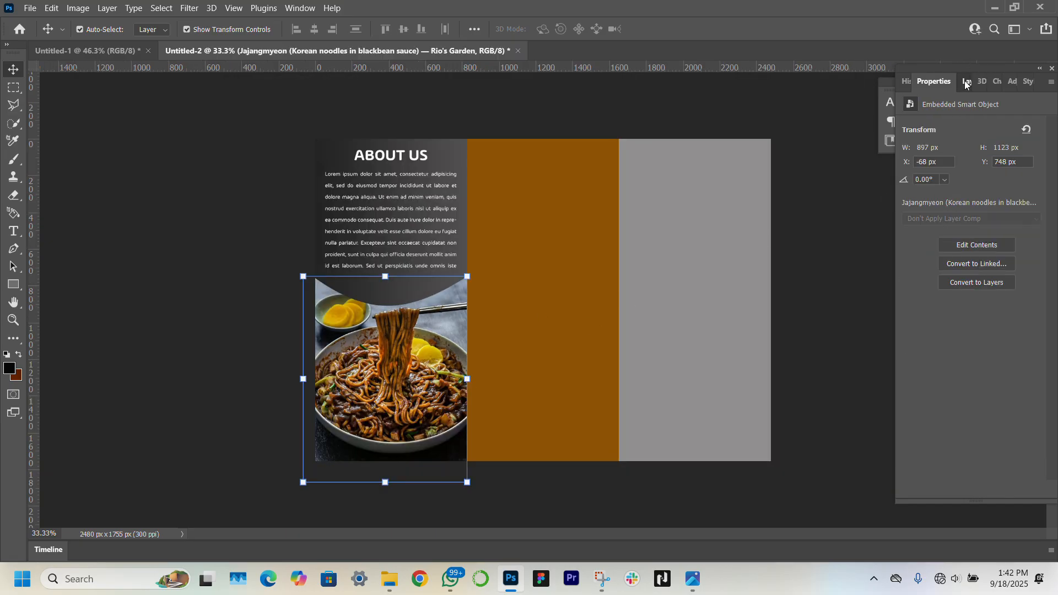
click(965, 82)
click(905, 267)
Draw a new rectangle over the left panel's lower half above Rectangle 1
click(407, 368)
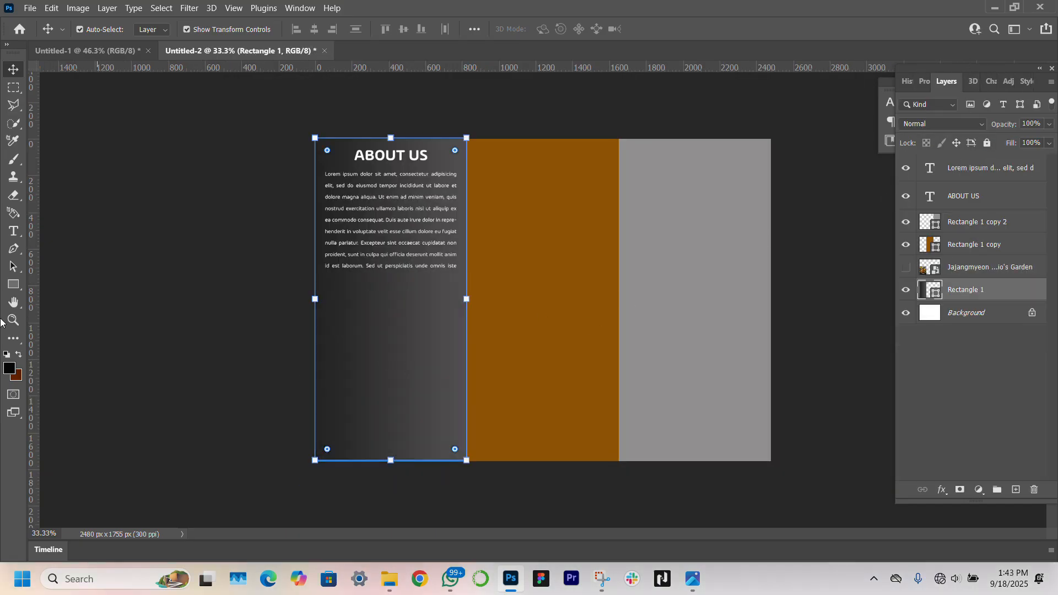
click(13, 284)
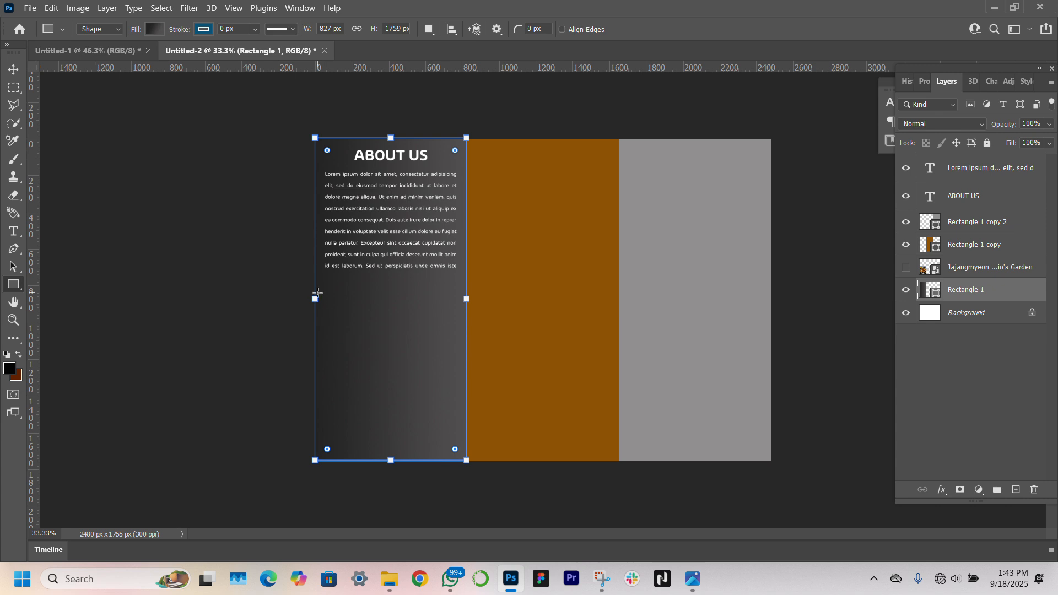
mouse_move(315, 288)
mouse_down()
mouse_move(389, 441)
mouse_move(465, 442)
mouse_move(467, 461)
mouse_up()
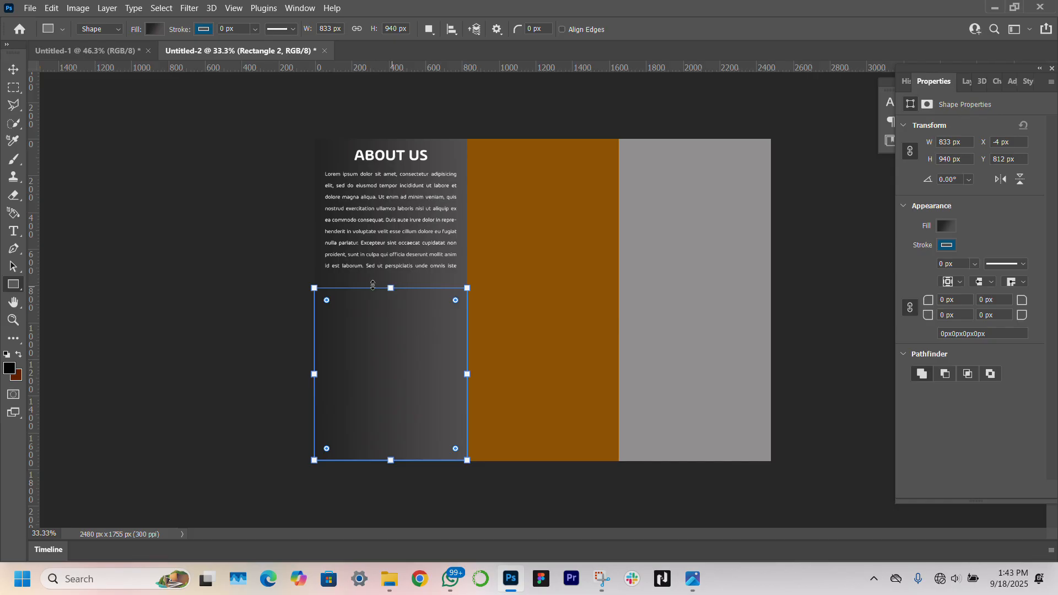
Give the new rectangle a blue gradient fill preset
click(14, 69)
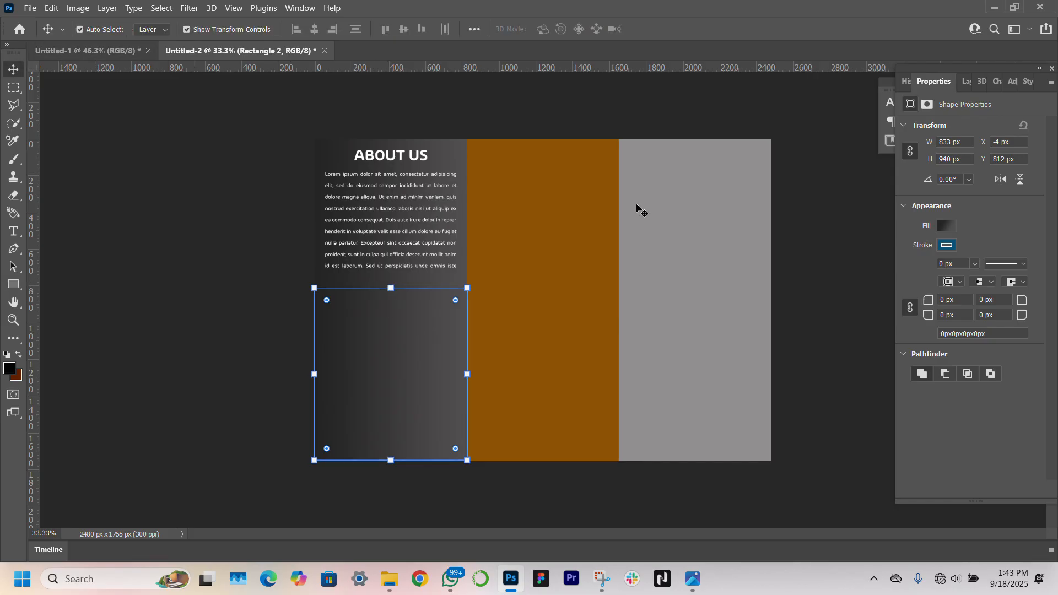
click(945, 227)
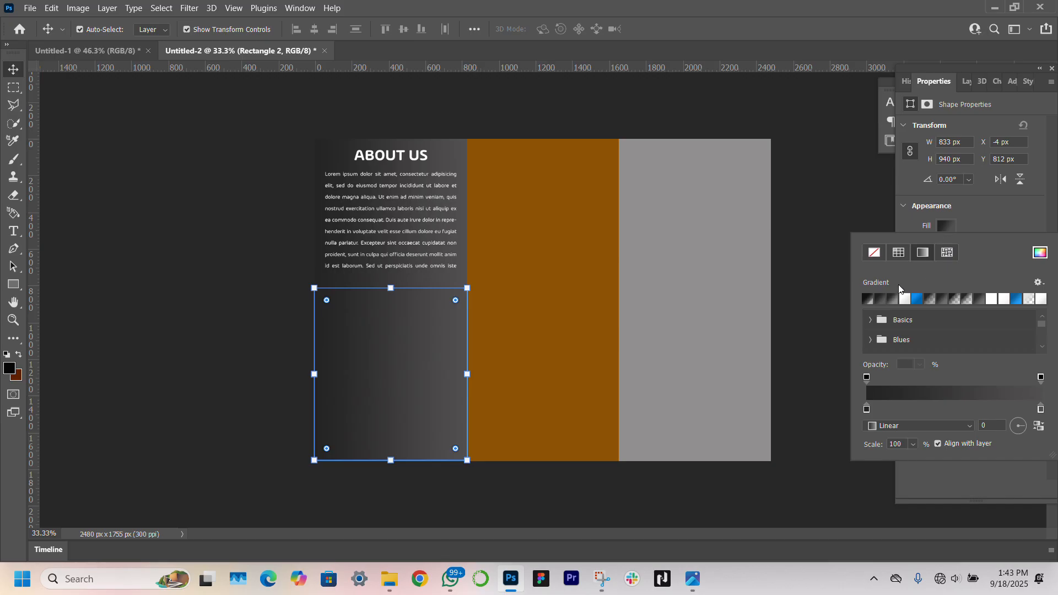
click(881, 299)
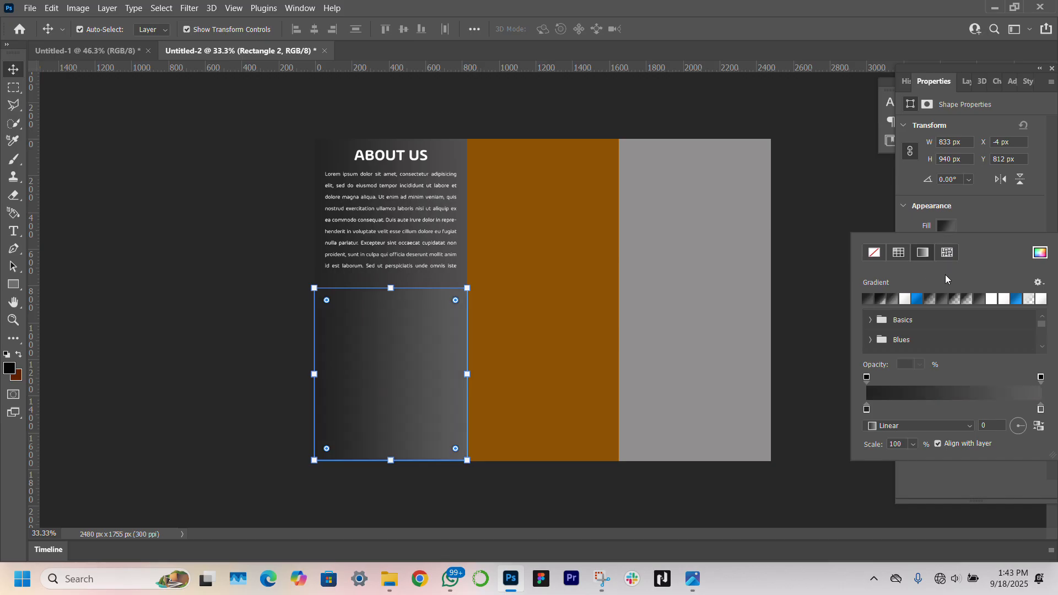
click(918, 299)
click(838, 114)
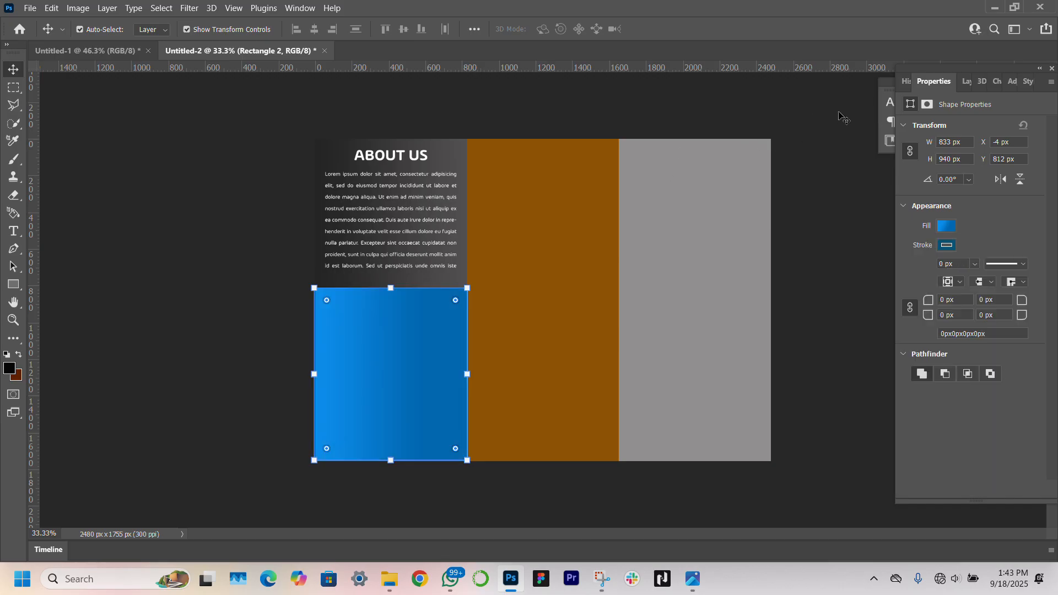
Warp the blue rectangle's top edge into a concave arc with level corners
click(376, 330)
right_click(392, 288)
key(Escape)
key(ctrl+t)
right_click(392, 287)
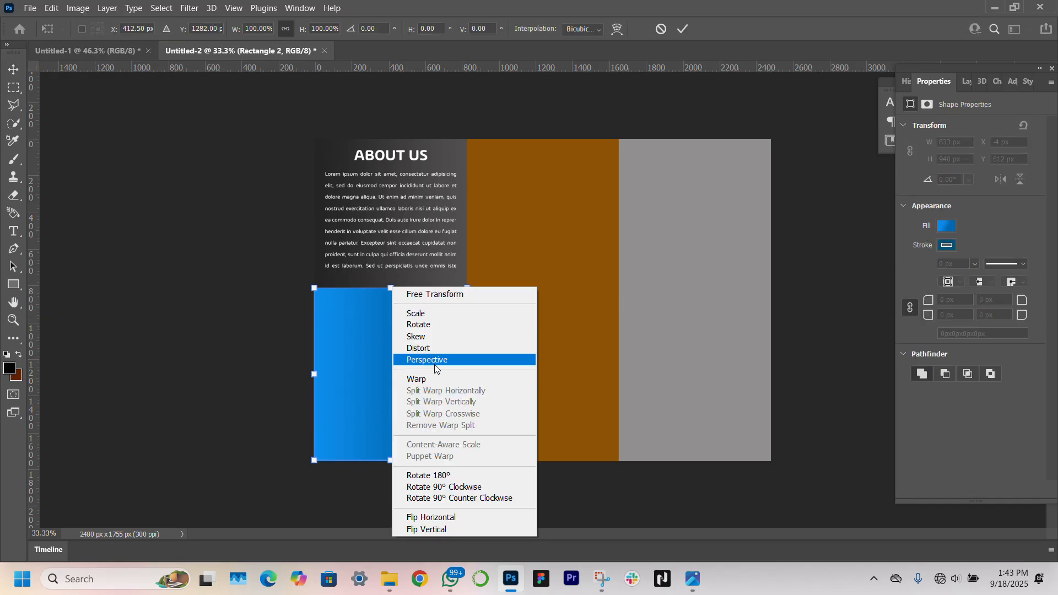
click(436, 379)
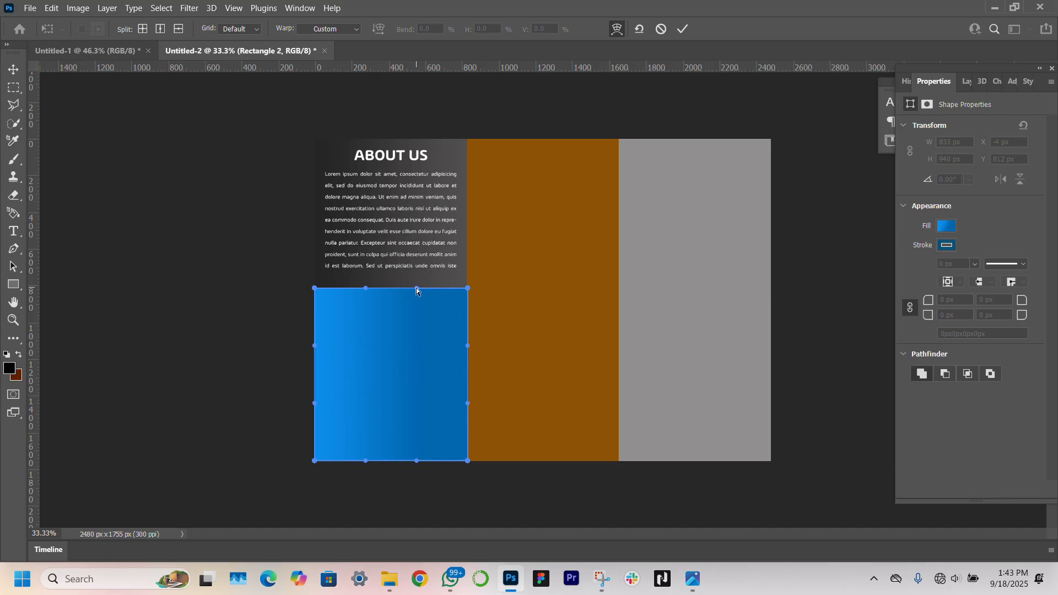
drag(417, 287, 314, 280)
drag(469, 289, 469, 280)
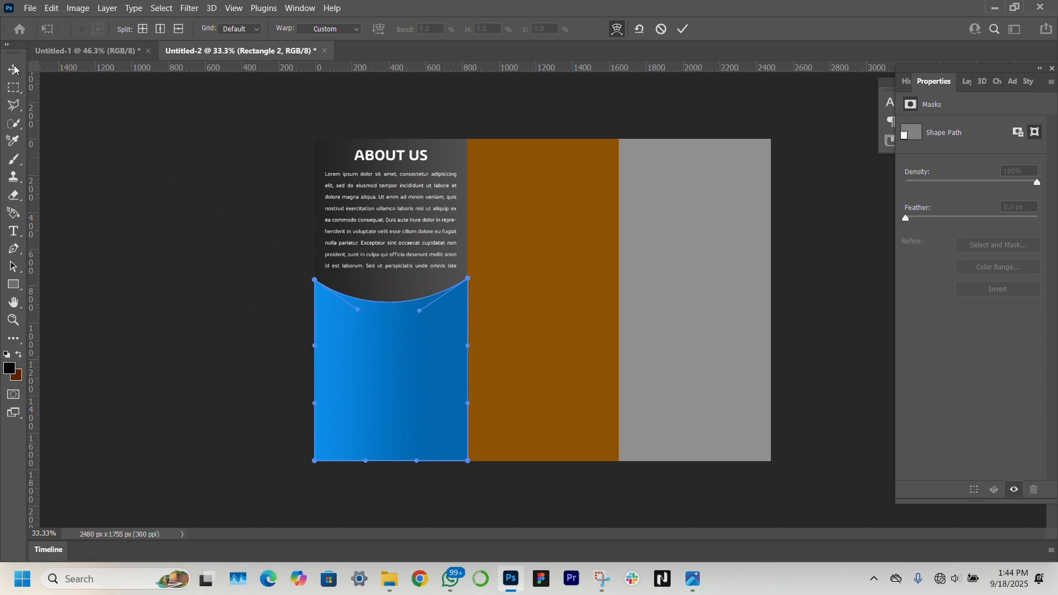
key(Return)
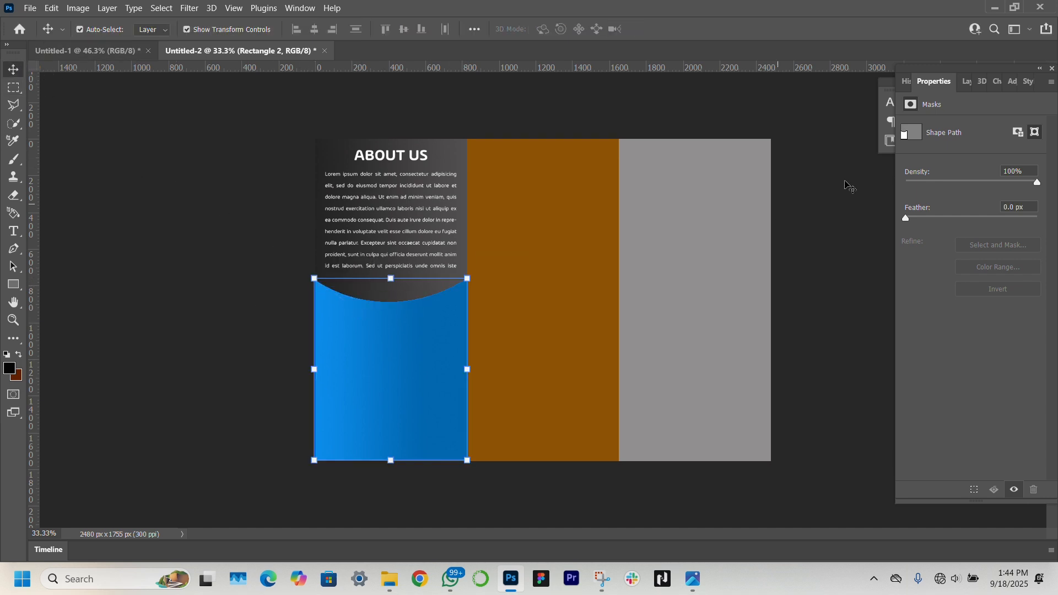
Unhide the Jajangmyeon layer and clip it to the curved blue rectangle
click(967, 81)
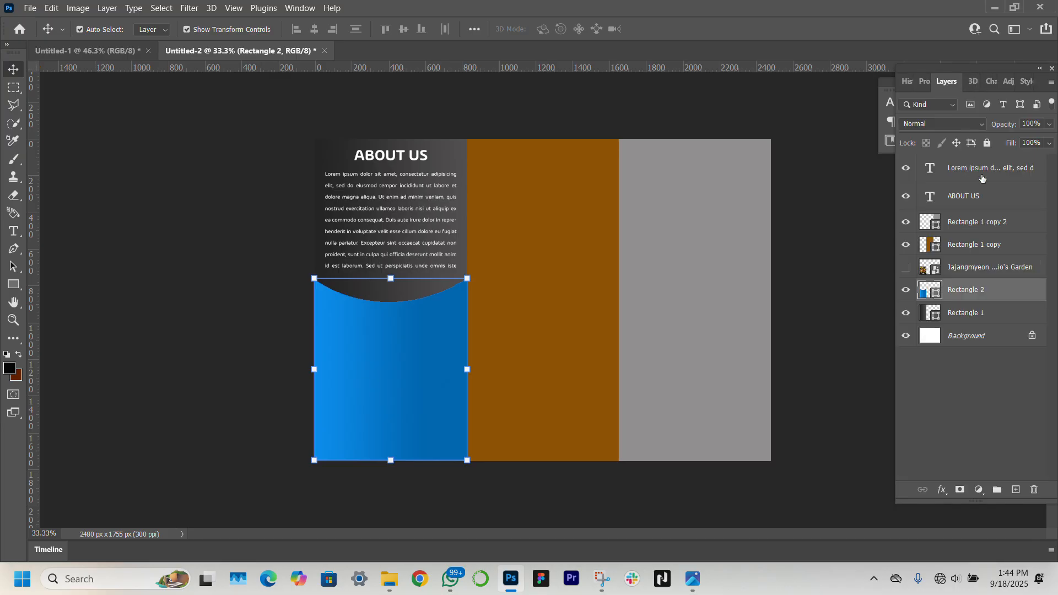
click(907, 268)
click(948, 269)
right_click(948, 268)
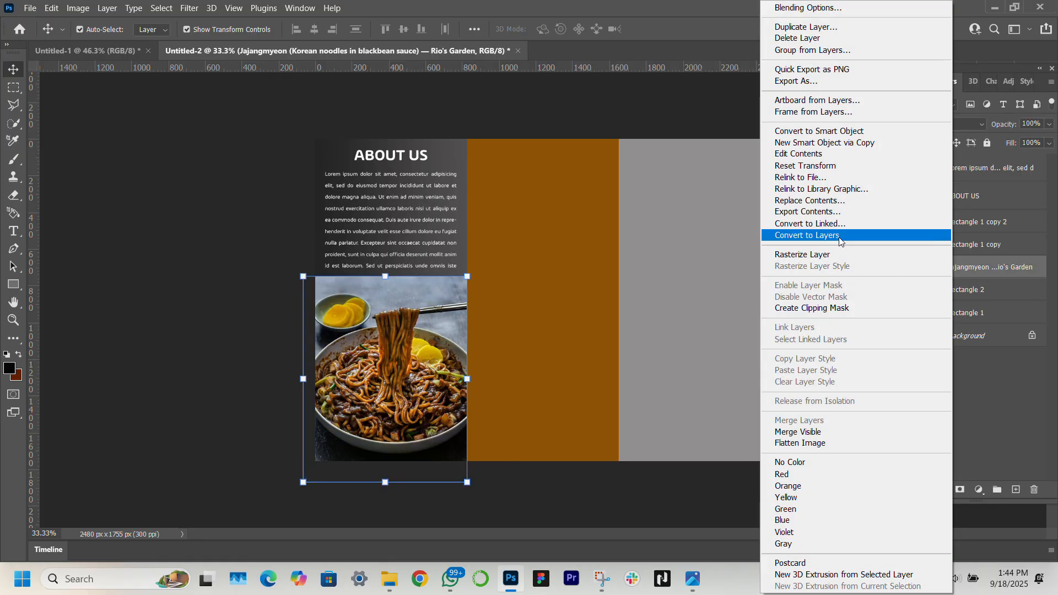
click(798, 309)
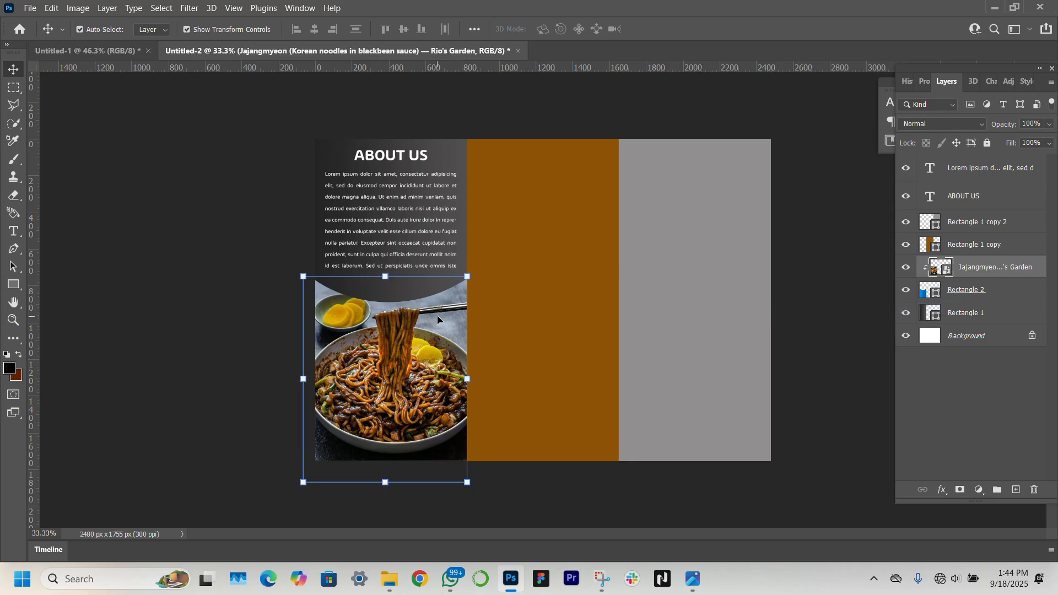
Select the body text and the ABOUT US heading in turn to check them
click(126, 181)
click(417, 245)
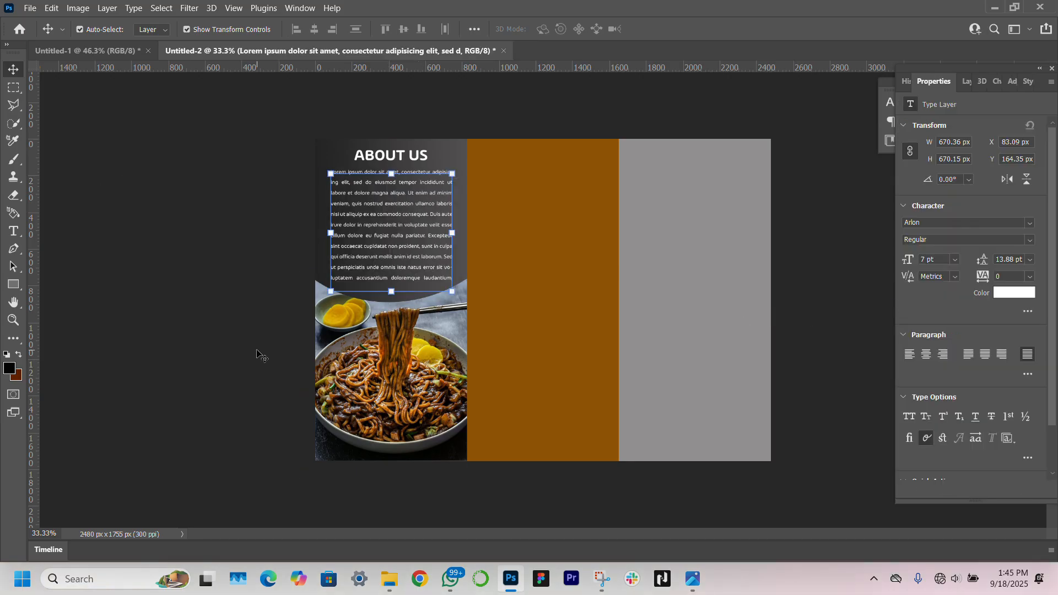
click(257, 351)
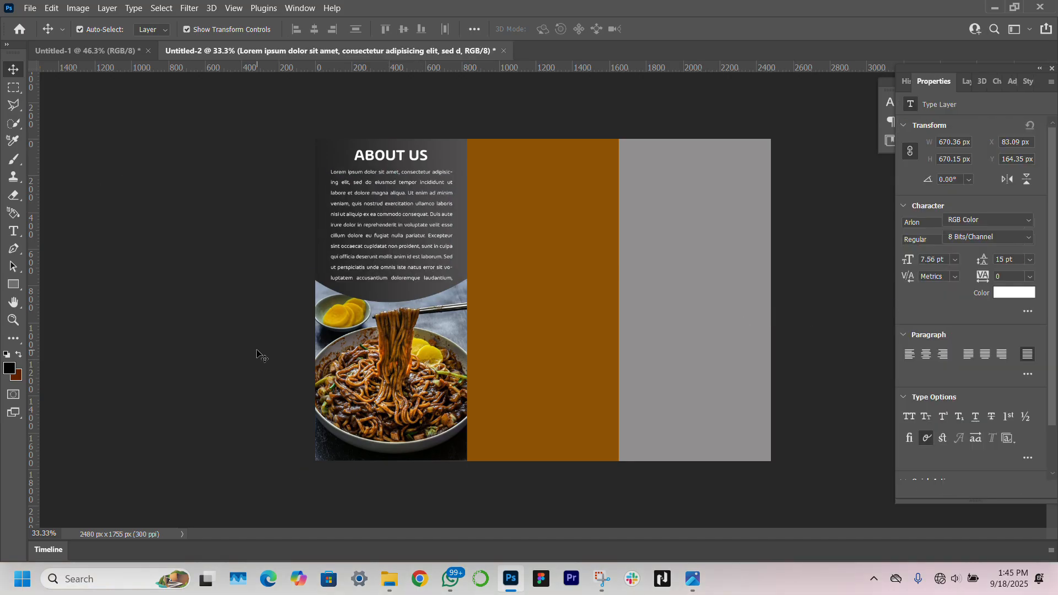
click(393, 157)
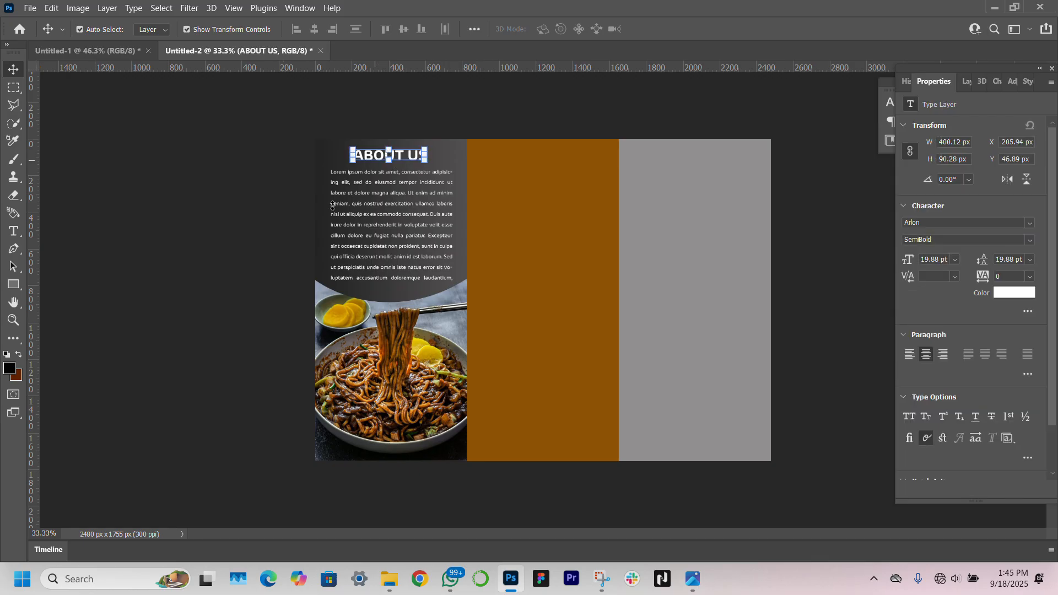
click(205, 329)
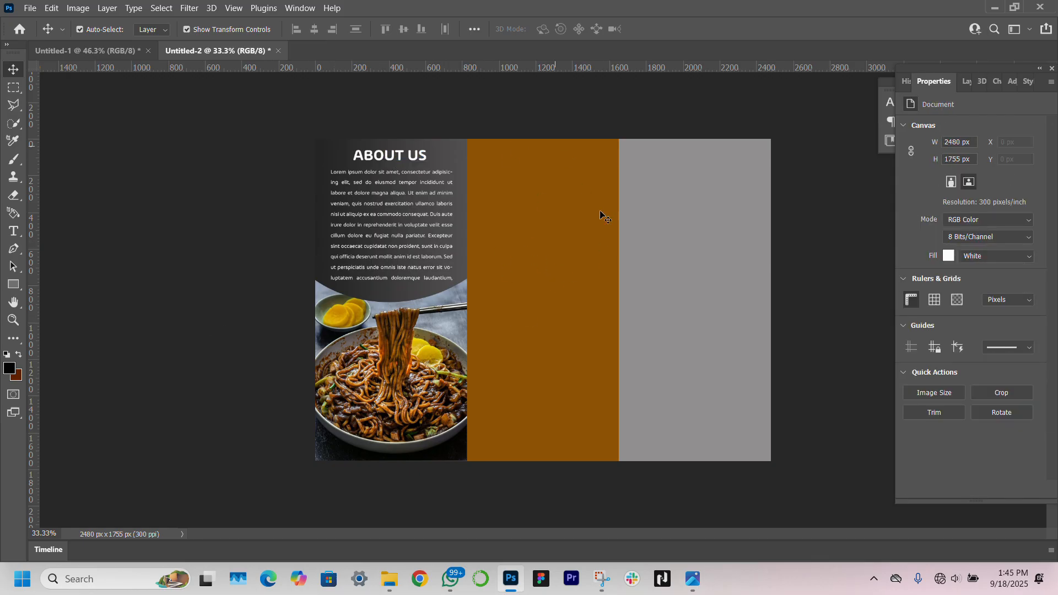
Duplicate the ABOUT US heading onto the orange panel and retype it as 'BEST SELLERS'
click(393, 159)
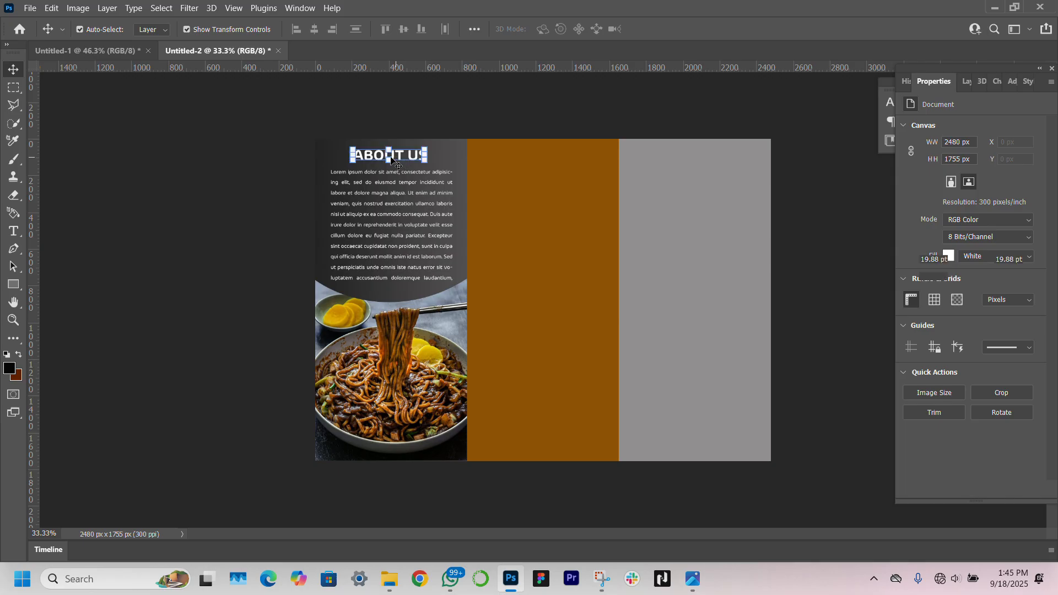
drag(415, 159, 546, 161)
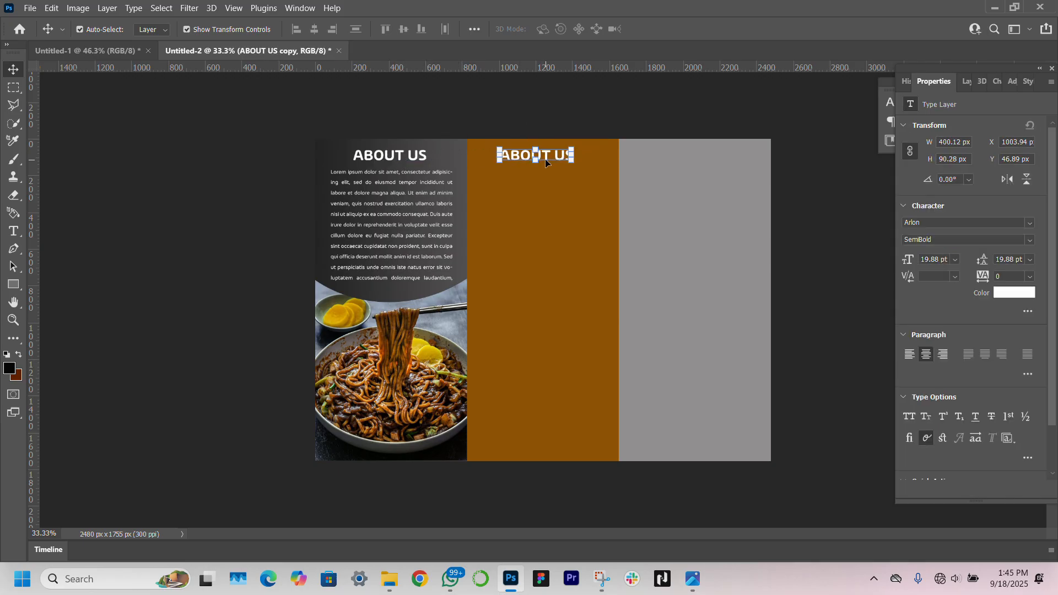
double_click(550, 156)
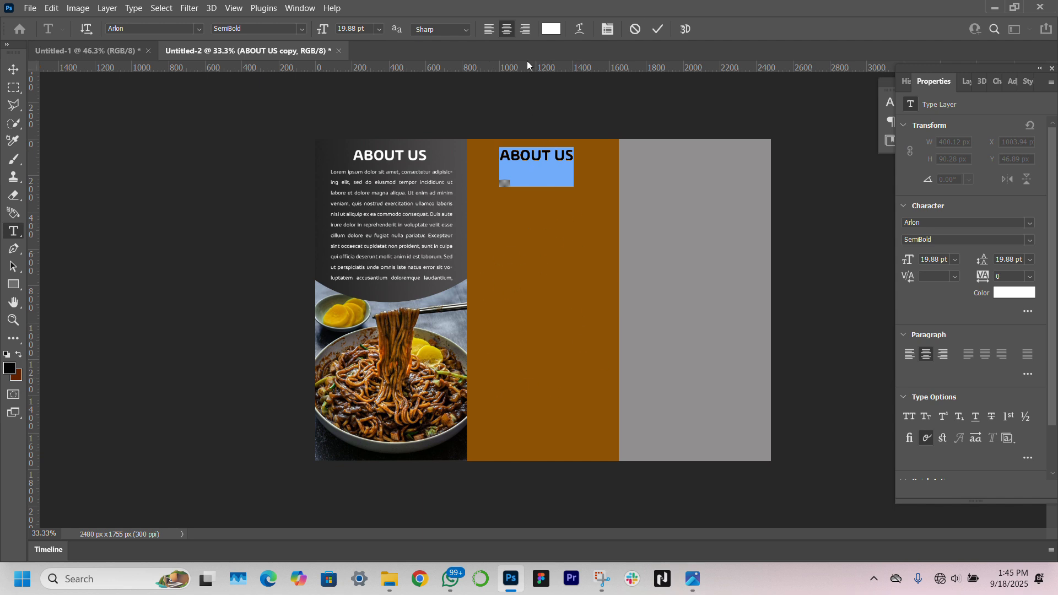
text(BEST SE)
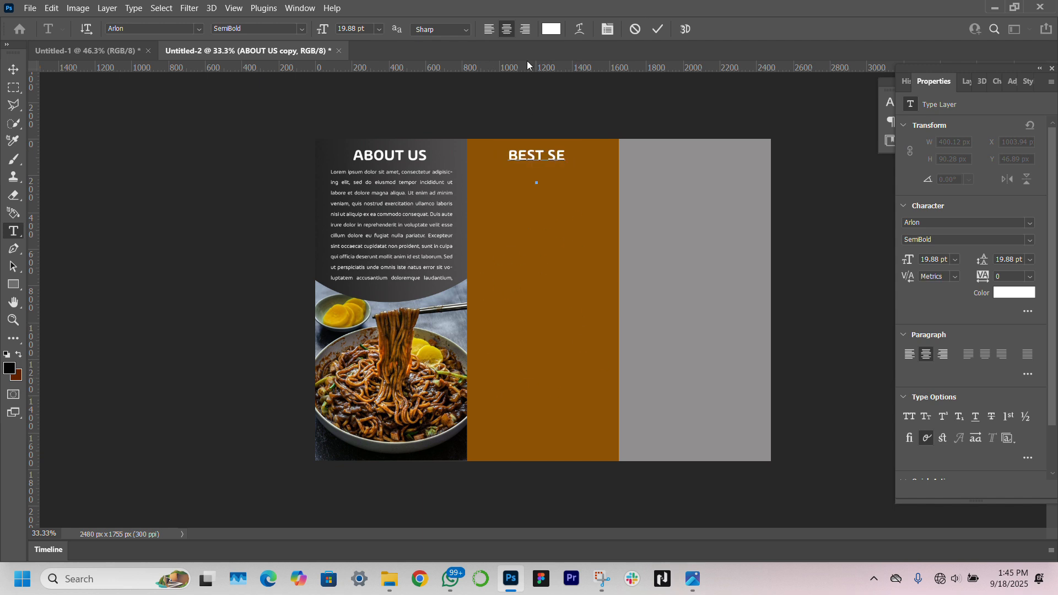
text(LLERS)
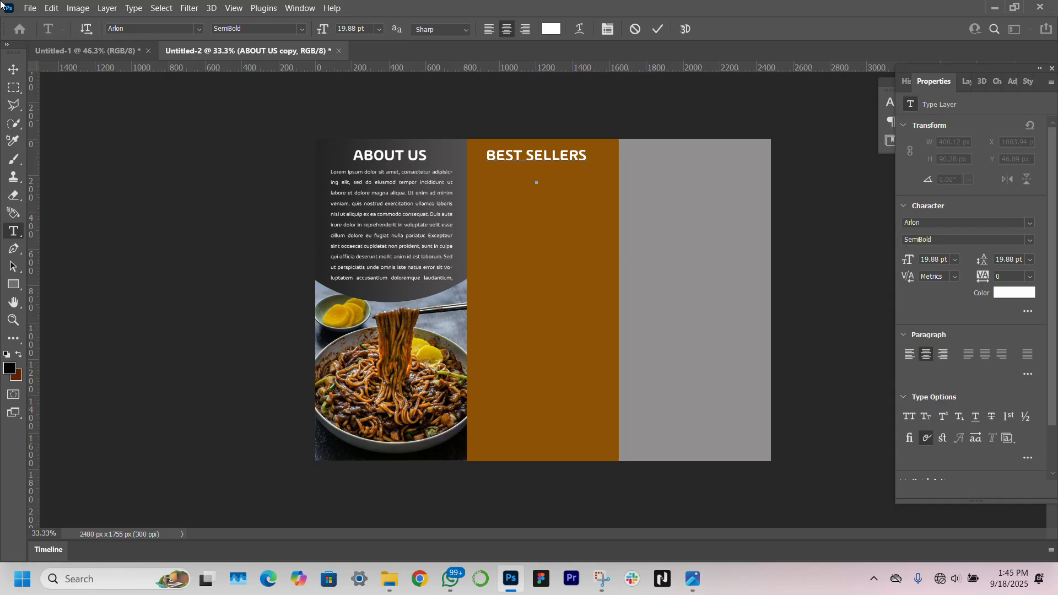
click(10, 70)
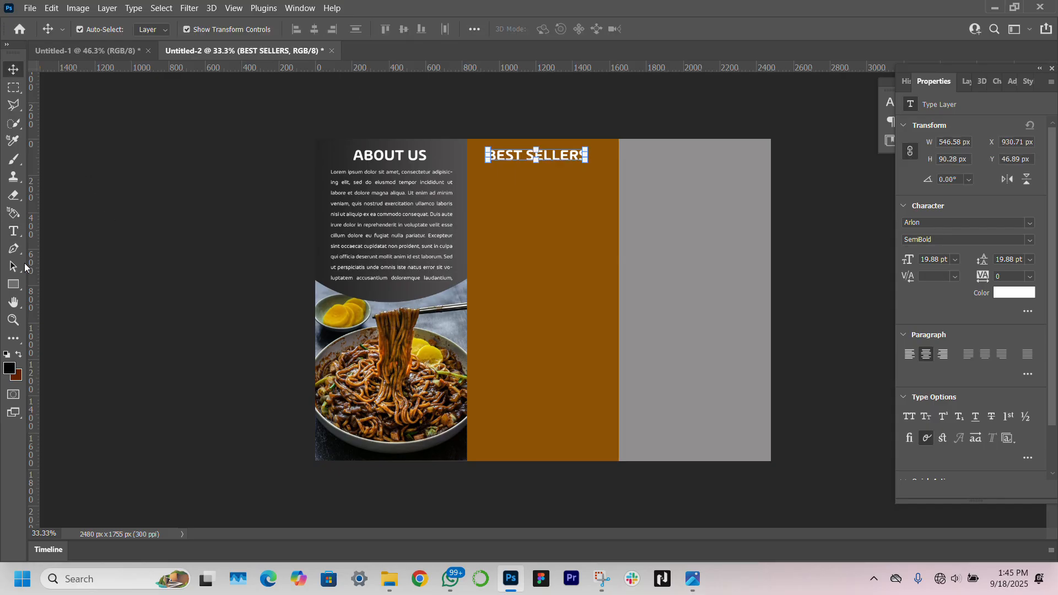
click(14, 285)
Draw a black circle and position it under the BEST SELLERS heading
click(71, 297)
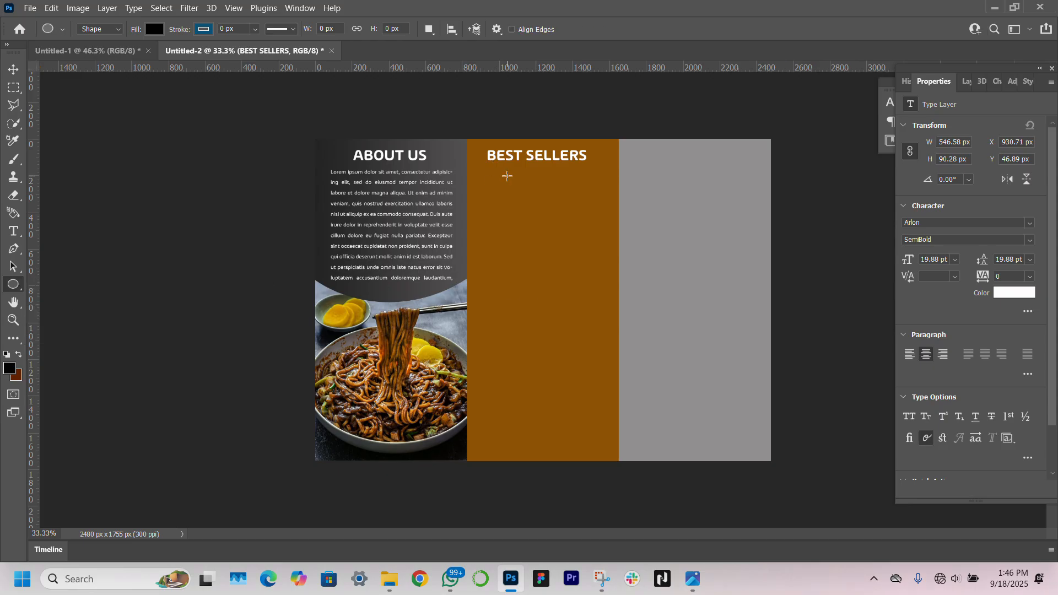
drag(507, 176, 587, 256)
click(15, 68)
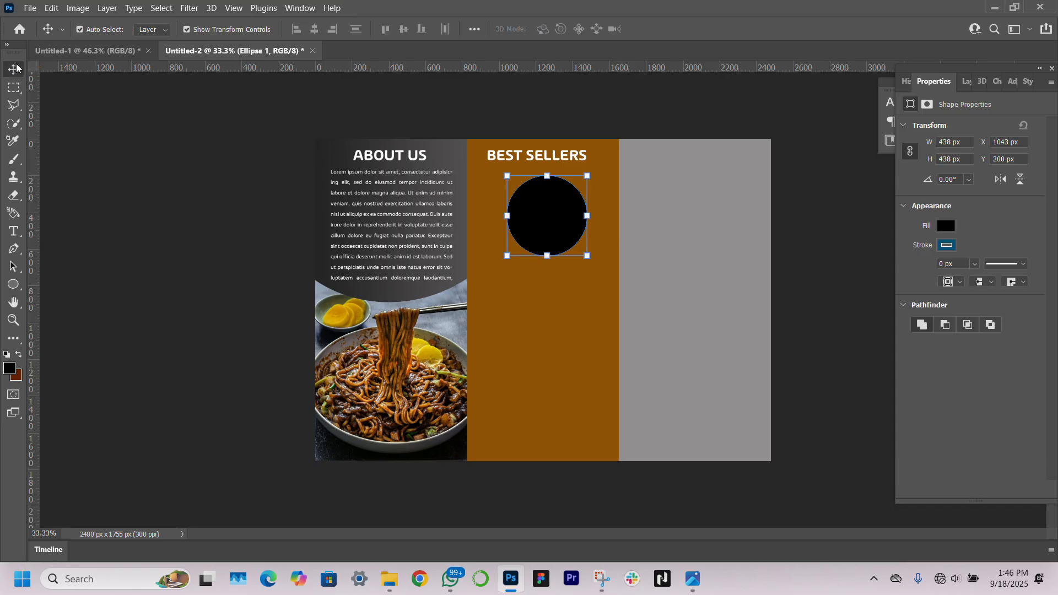
key(ctrl+plus)
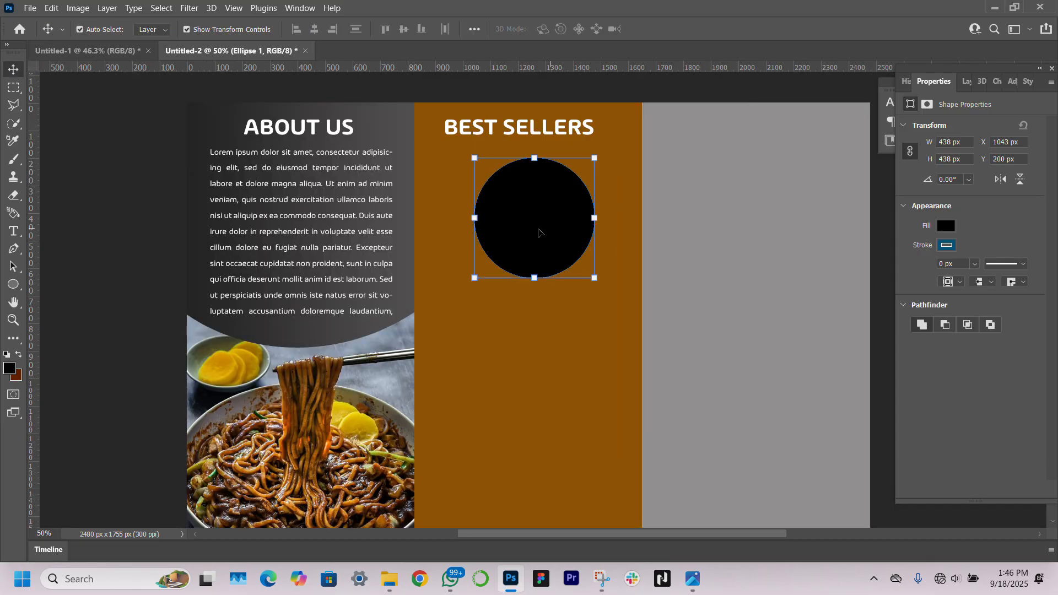
click(574, 128)
scroll(573, 128, down, 1)
scroll(574, 128, up, 1)
key(Right)
key(Right)
key(Right)
key(Right)
key(Right)
key(Right)
key(Right)
key(Right)
key(Right)
key(Right)
key(Right)
key(Right)
key(Right)
key(Right)
key(Right)
key(Right)
key(Right)
key(Right)
key(Right)
key(Right)
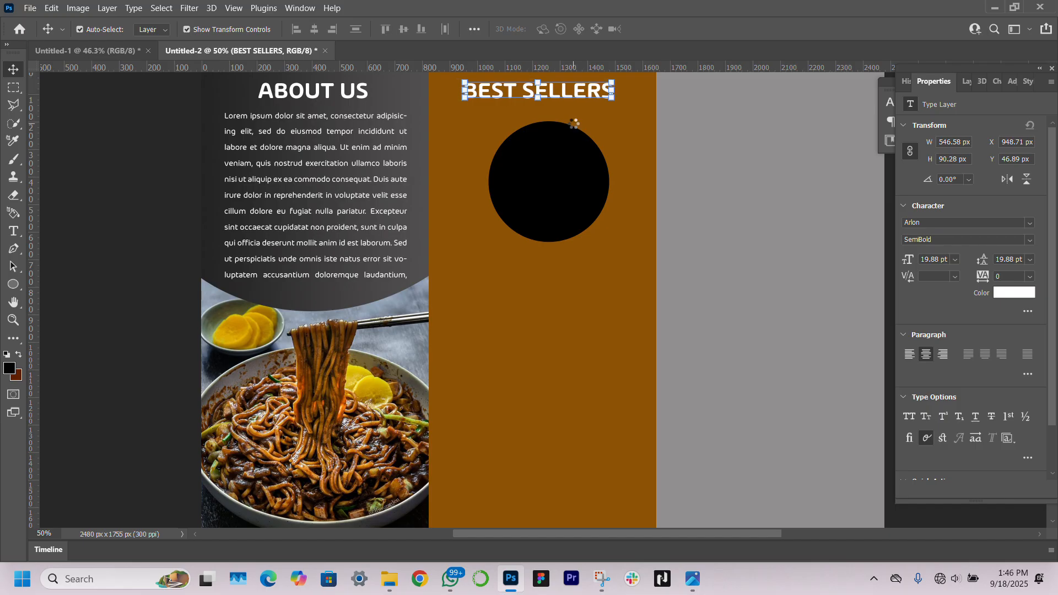
click(547, 174)
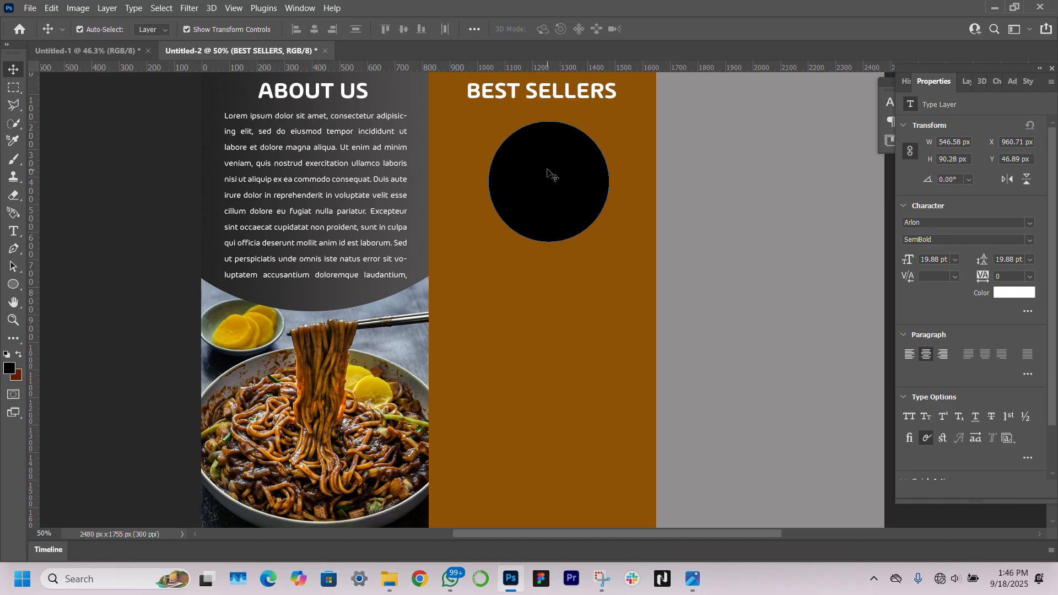
drag(547, 174, 538, 189)
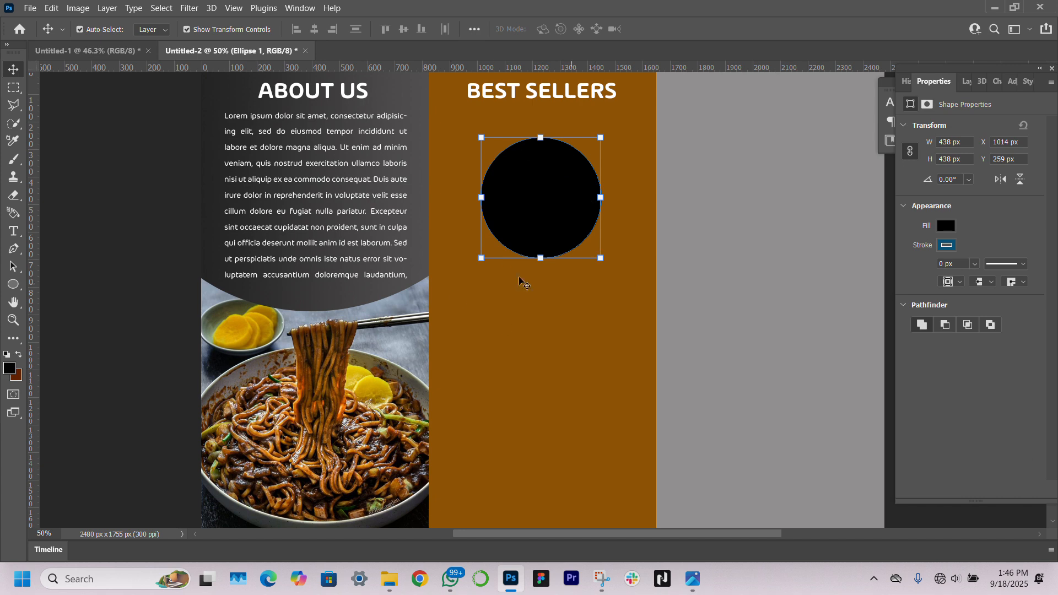
Give the circle a white 8 px outline
click(947, 246)
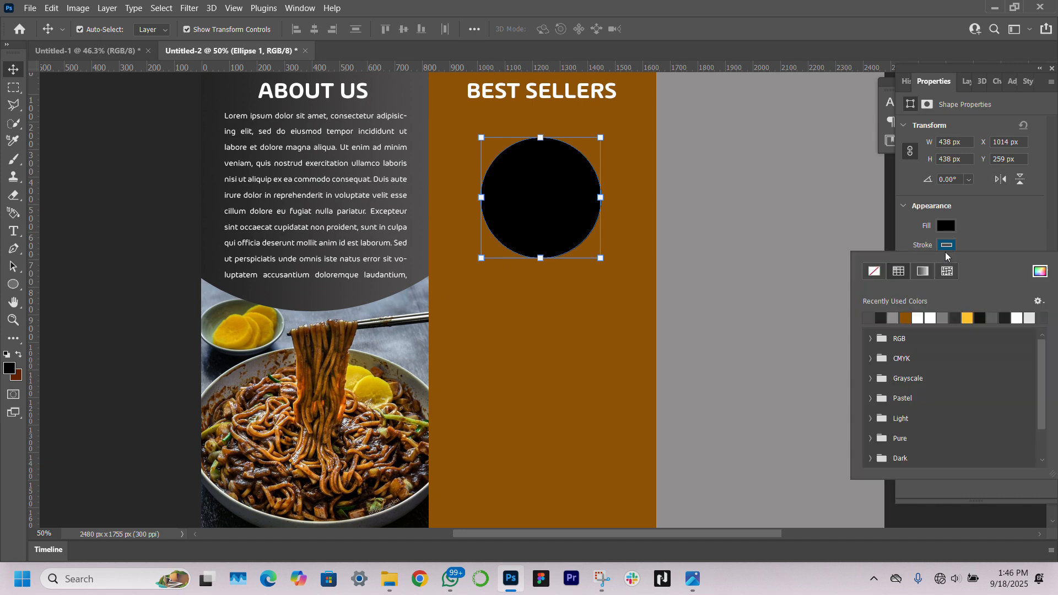
click(918, 316)
click(1003, 227)
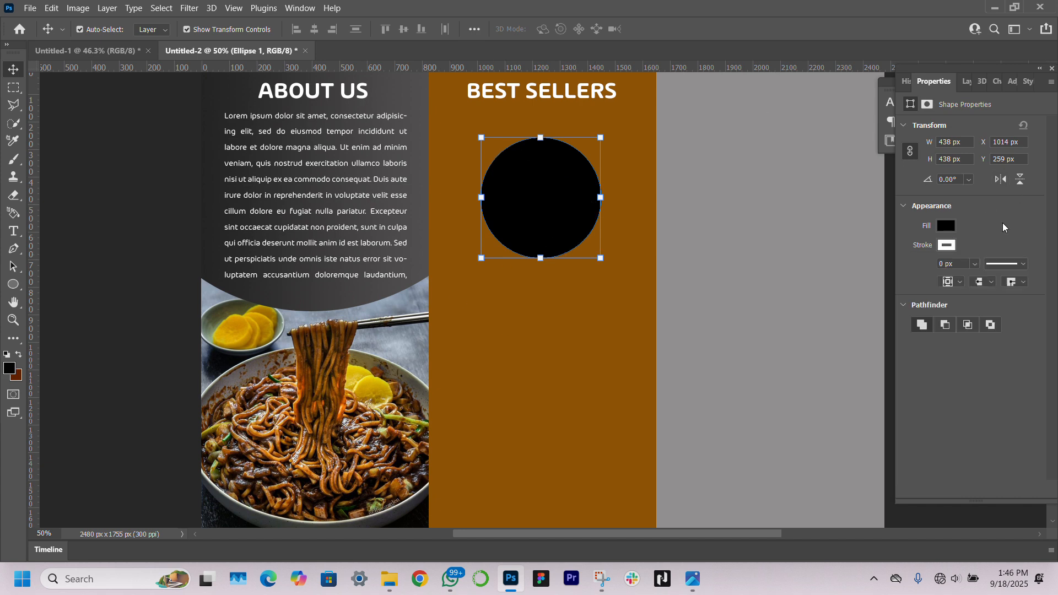
click(559, 206)
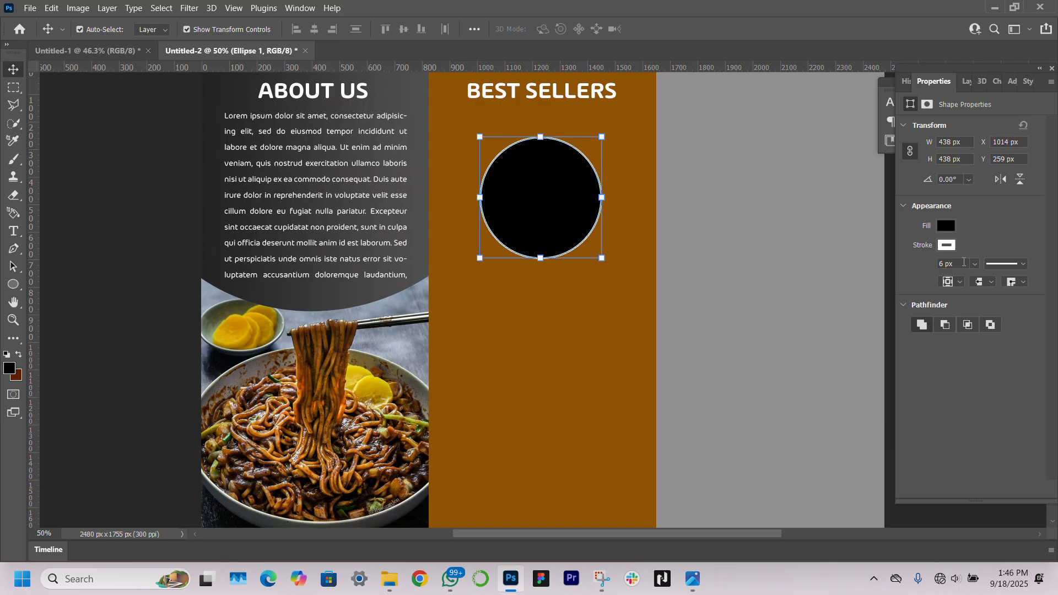
drag(943, 263, 918, 265)
text(8)
key(Return)
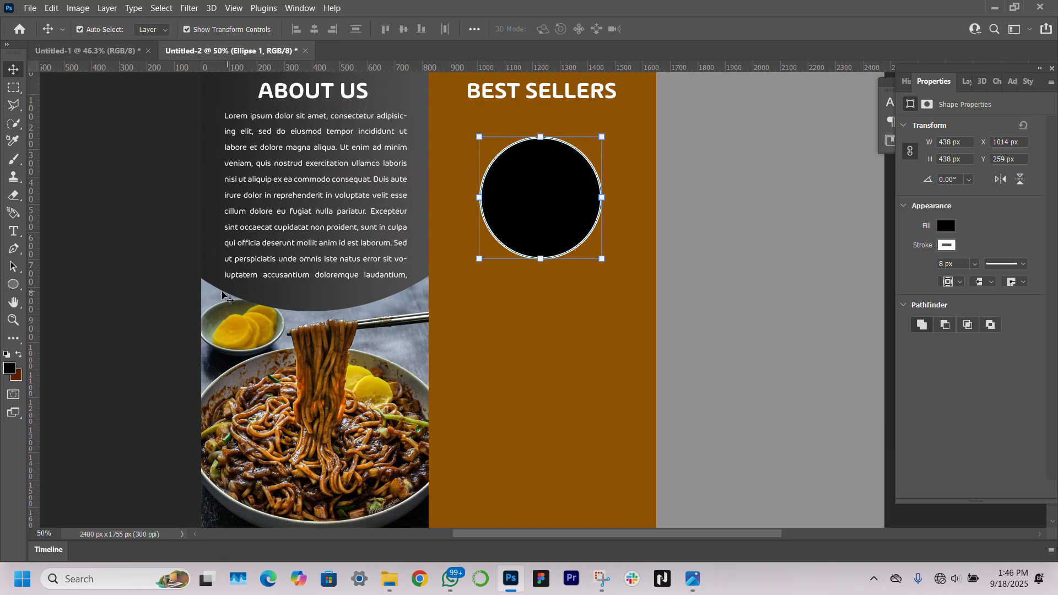
click(145, 347)
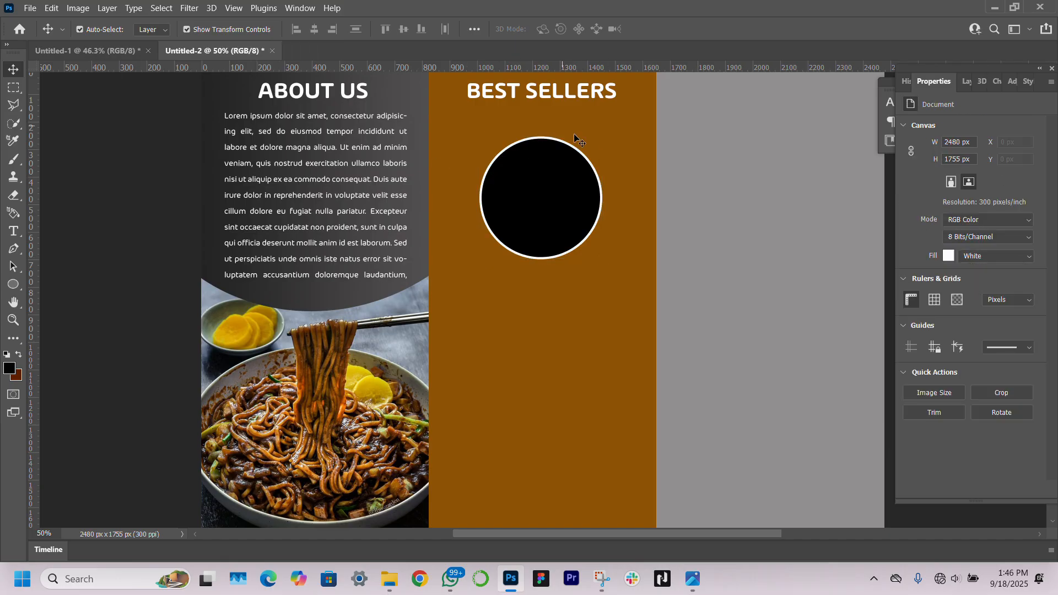
Draw a second, smaller circle beside the black circle and switch its fill to a gradient
click(14, 284)
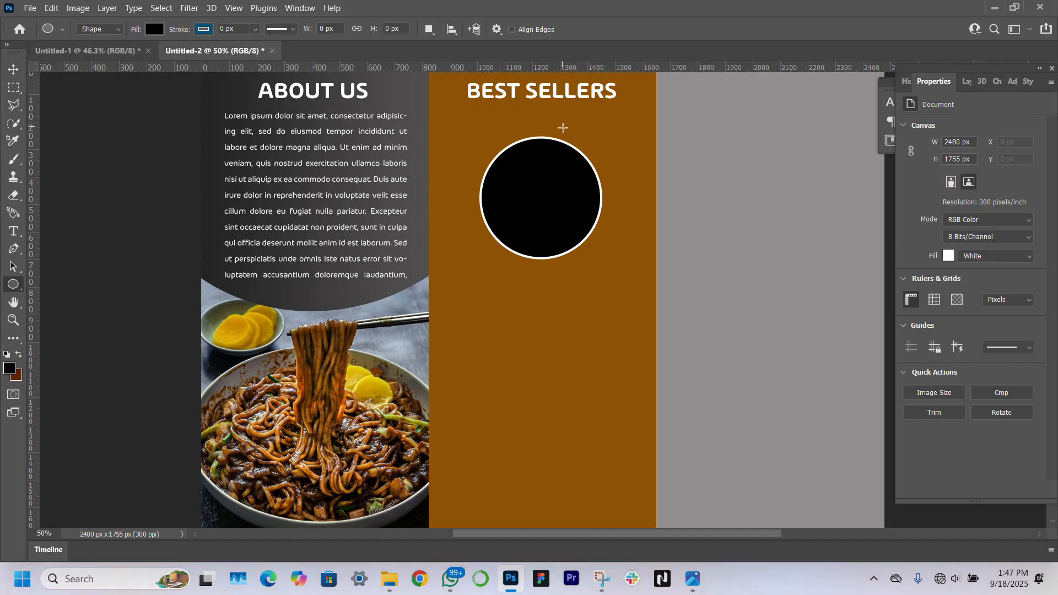
drag(562, 128, 616, 181)
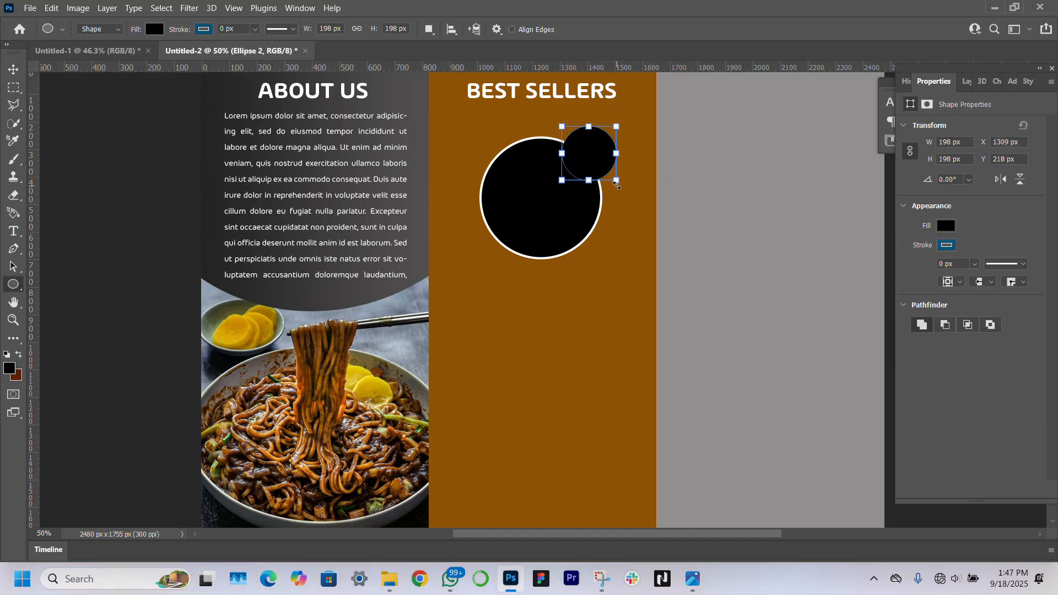
click(14, 68)
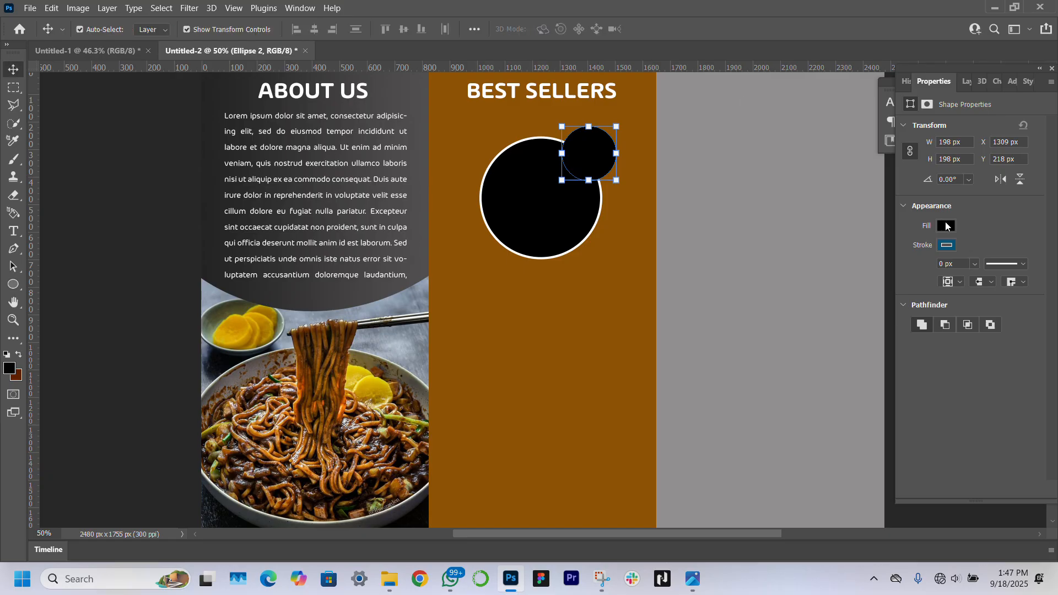
click(946, 226)
click(922, 253)
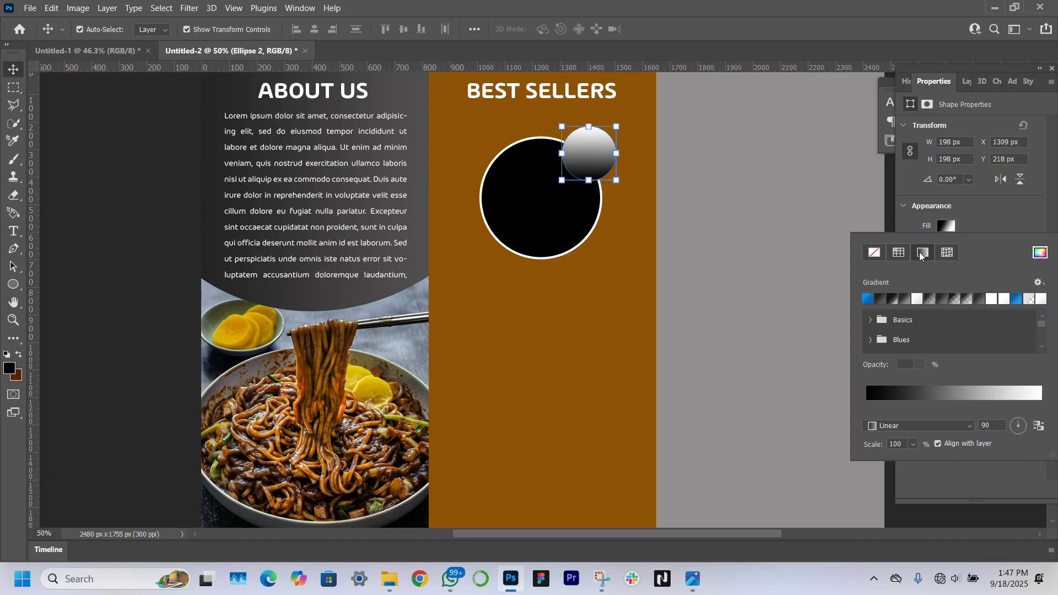
Set the gradient angle to 0 and make both gradient stops dark greys sampled from the canvas
drag(989, 424, 967, 425)
text(0)
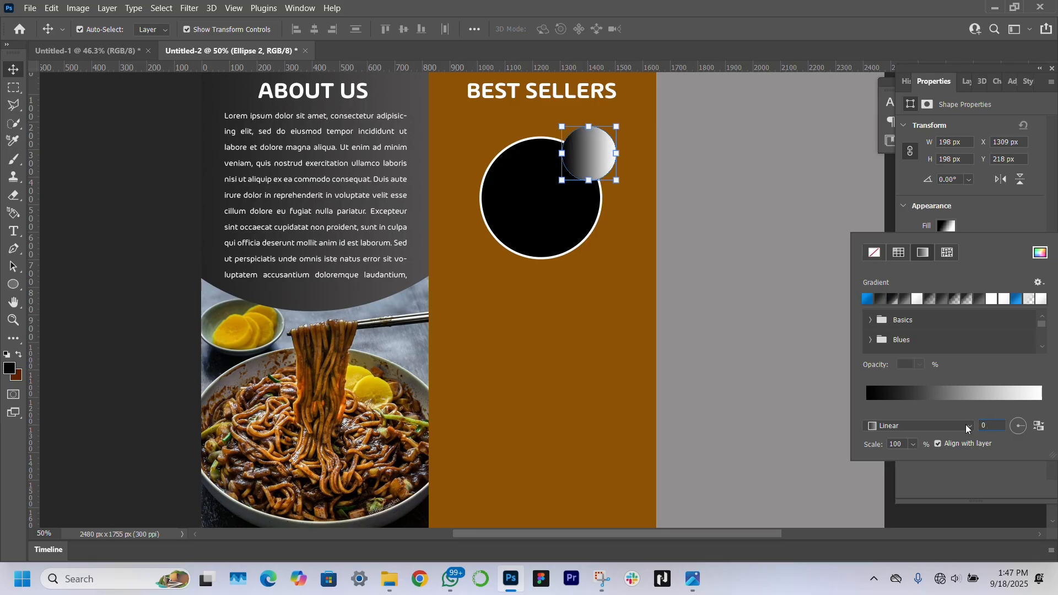
click(926, 393)
click(755, 320)
click(808, 379)
click(215, 244)
key(Return)
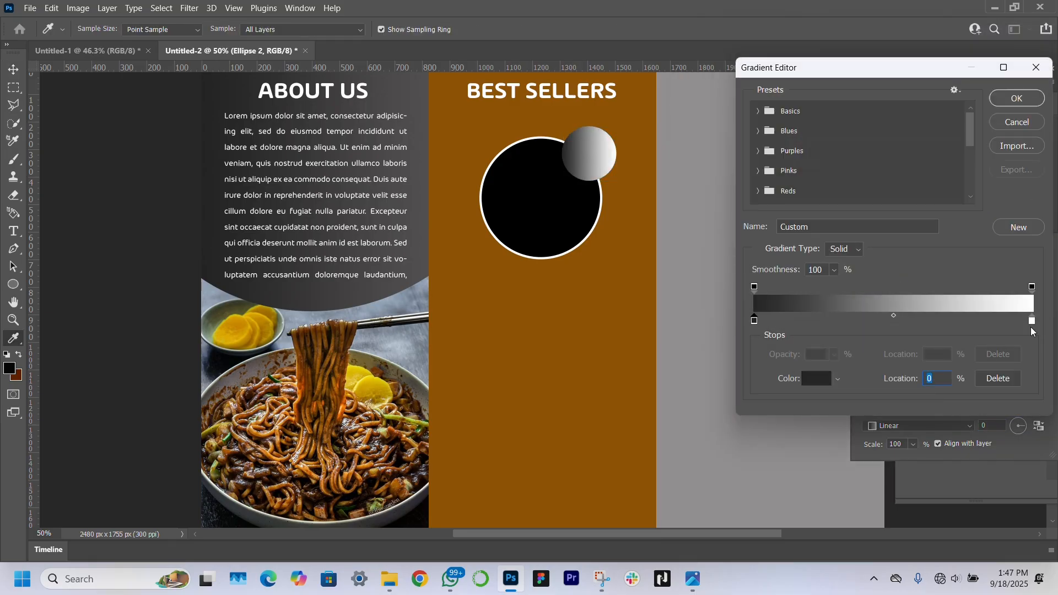
click(1032, 321)
click(816, 379)
click(417, 183)
key(Return)
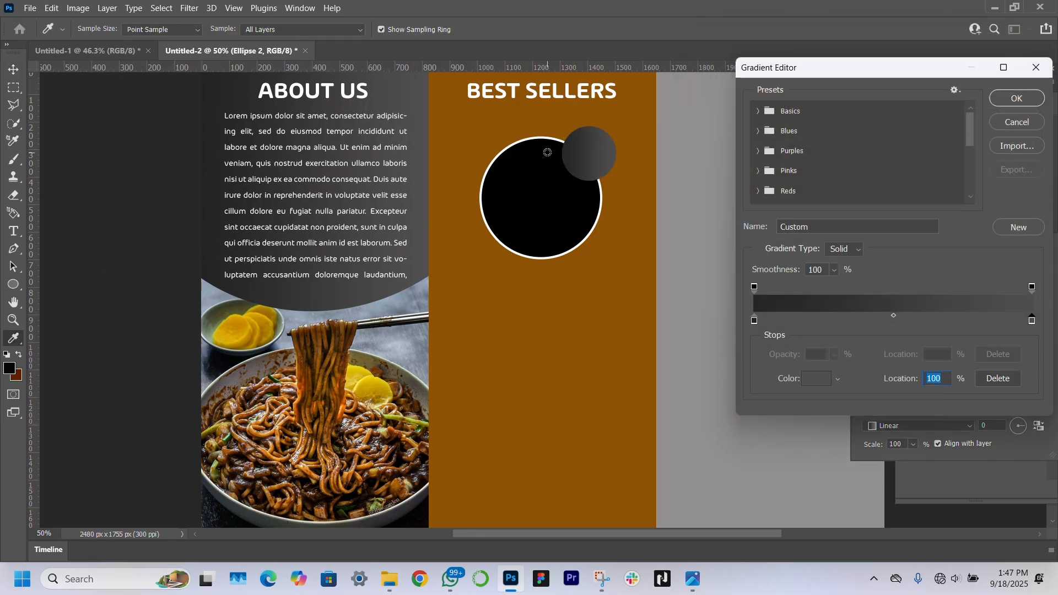
key(Return)
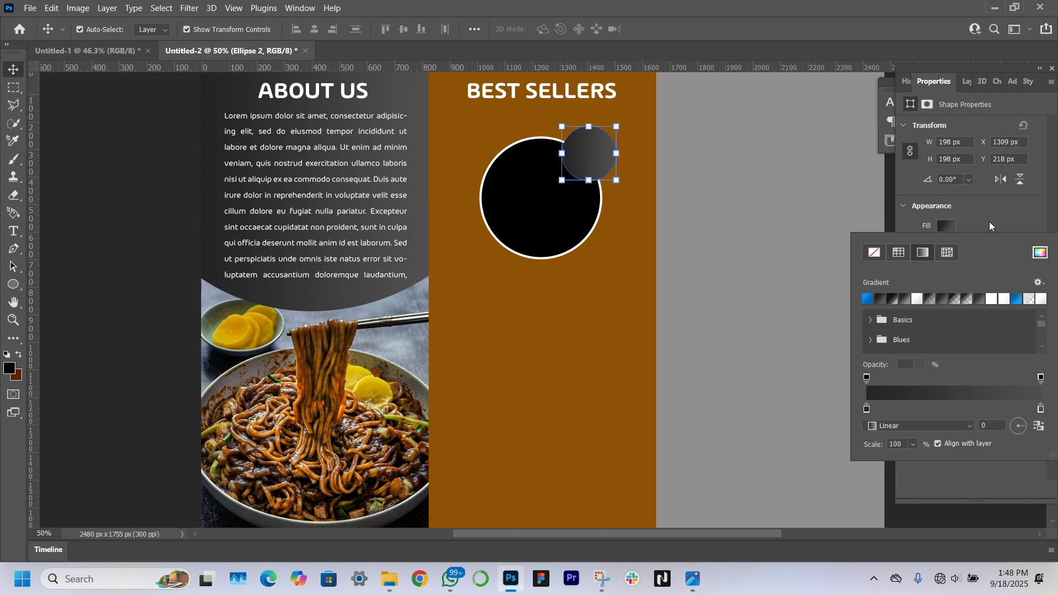
click(1003, 207)
Give the small circle a white 5 px outline
click(946, 246)
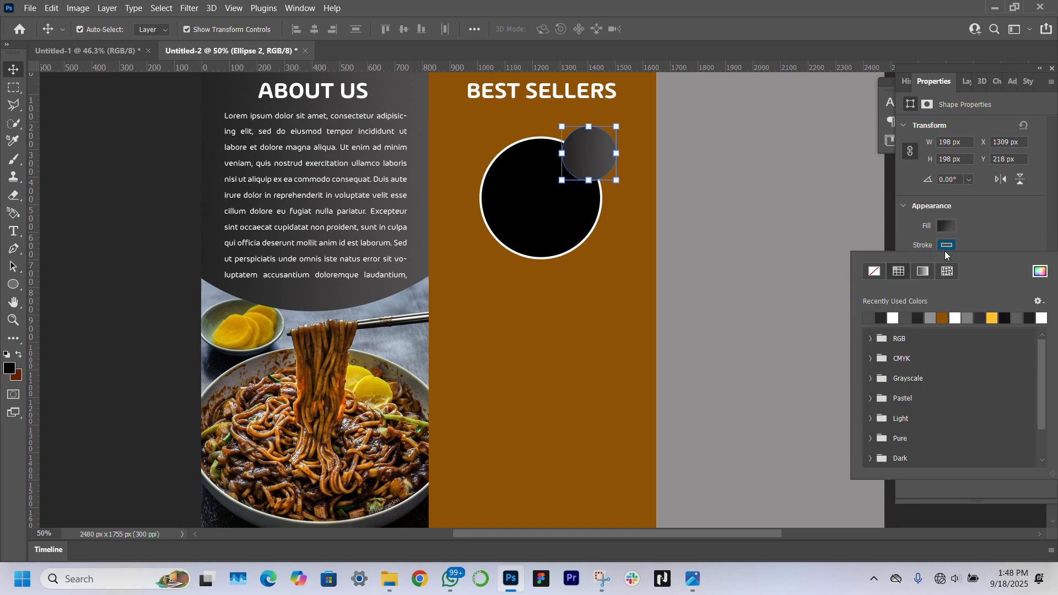
click(893, 320)
click(983, 232)
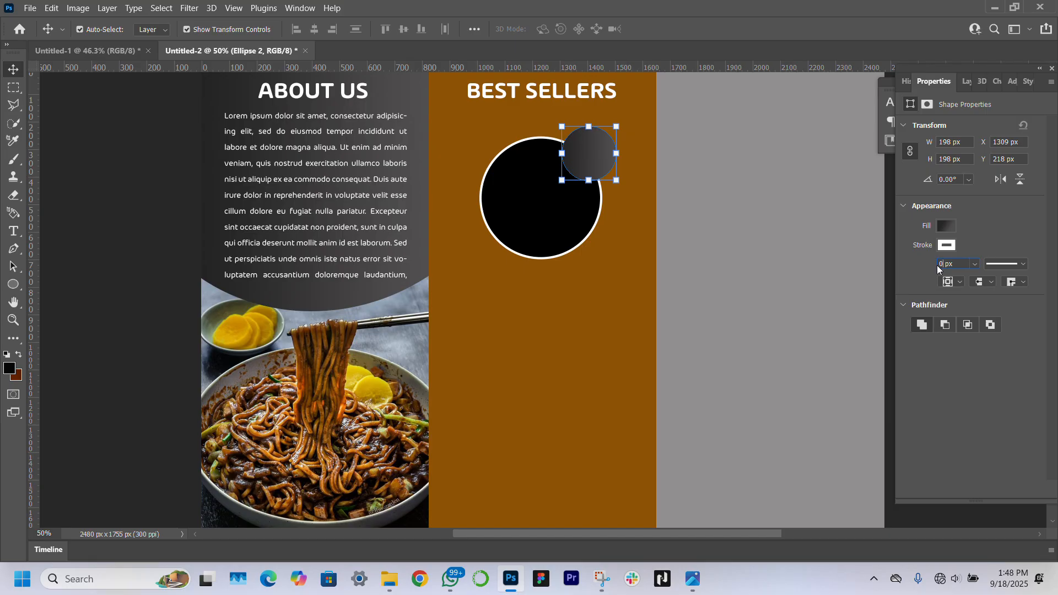
text(5)
key(Return)
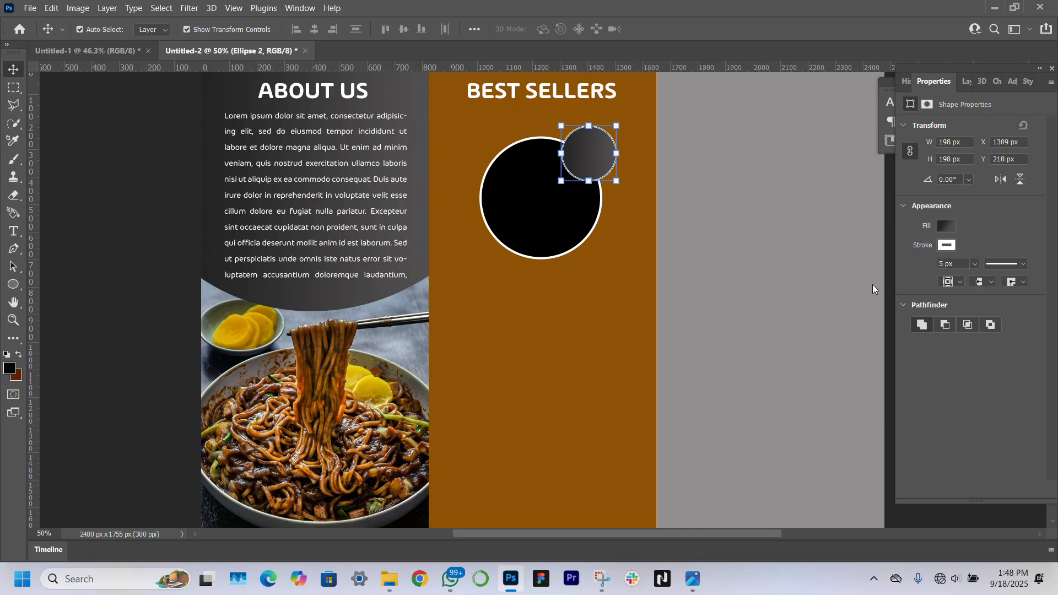
Shrink the small circle slightly so it overlaps the large circle's upper-right edge
click(136, 305)
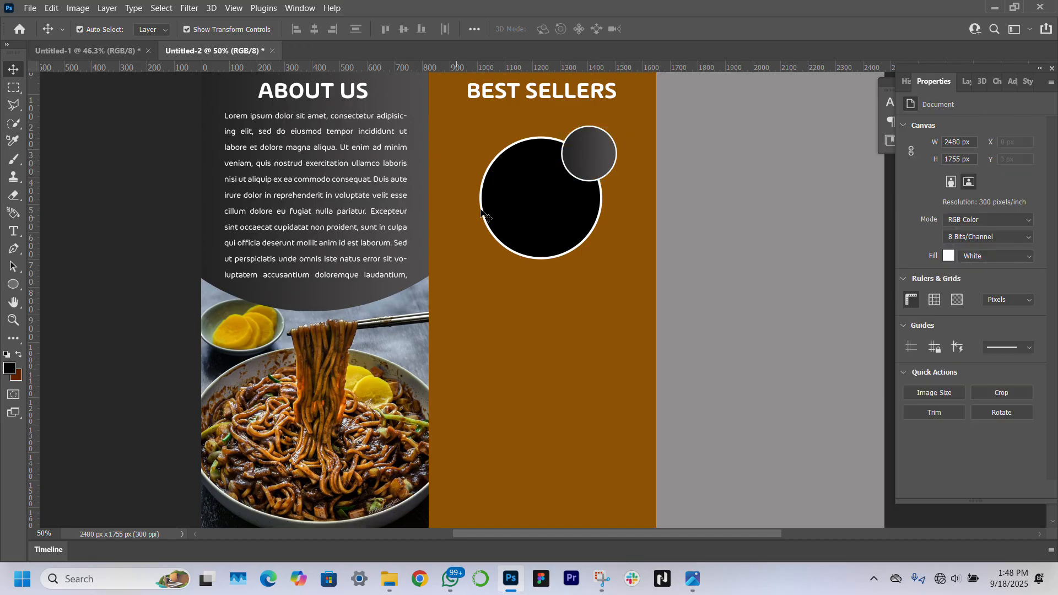
click(597, 166)
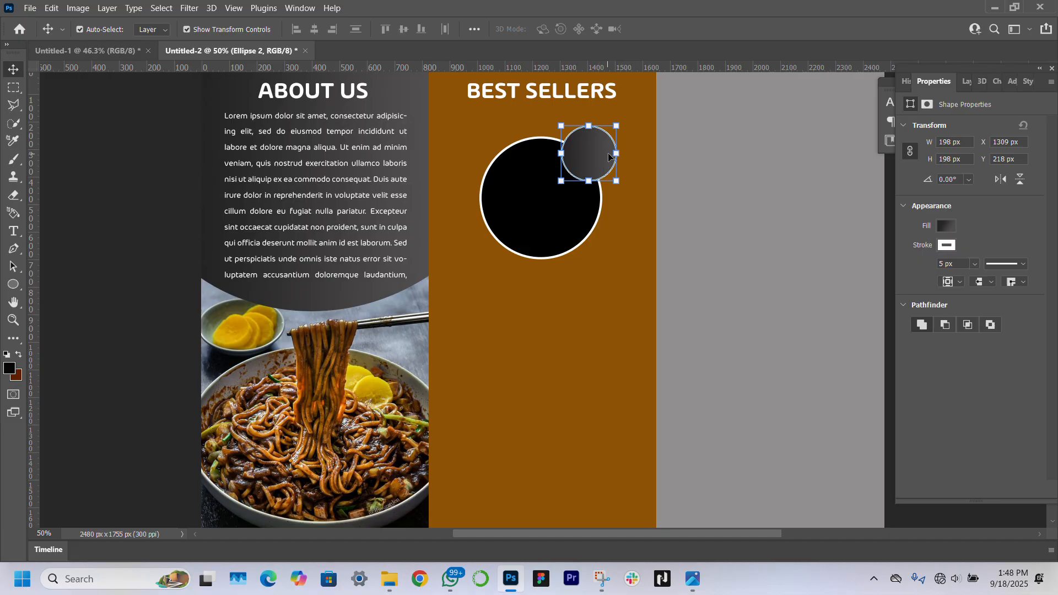
drag(620, 182, 593, 156)
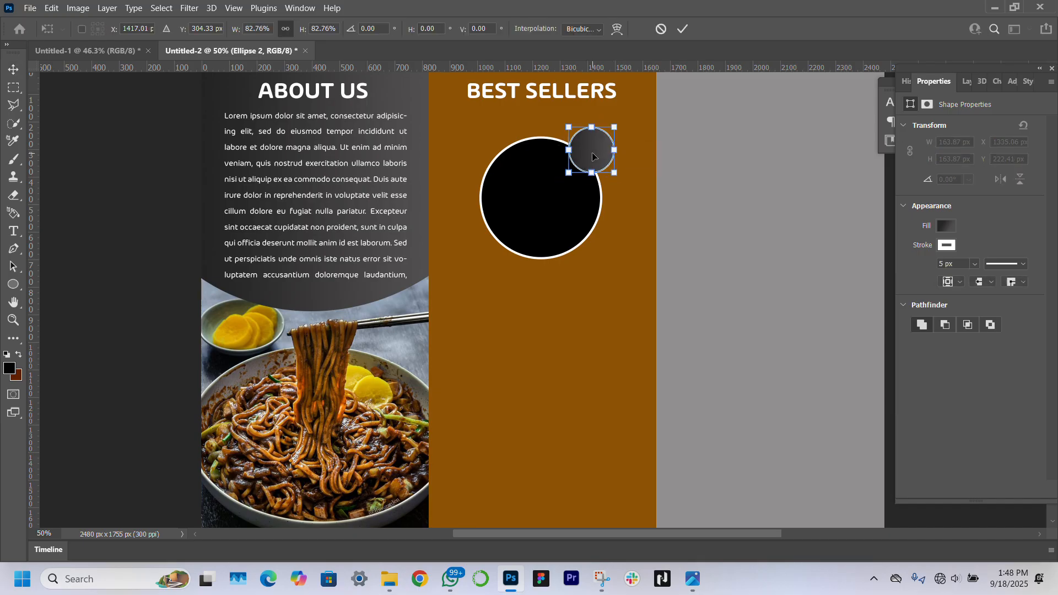
key(Return)
click(146, 295)
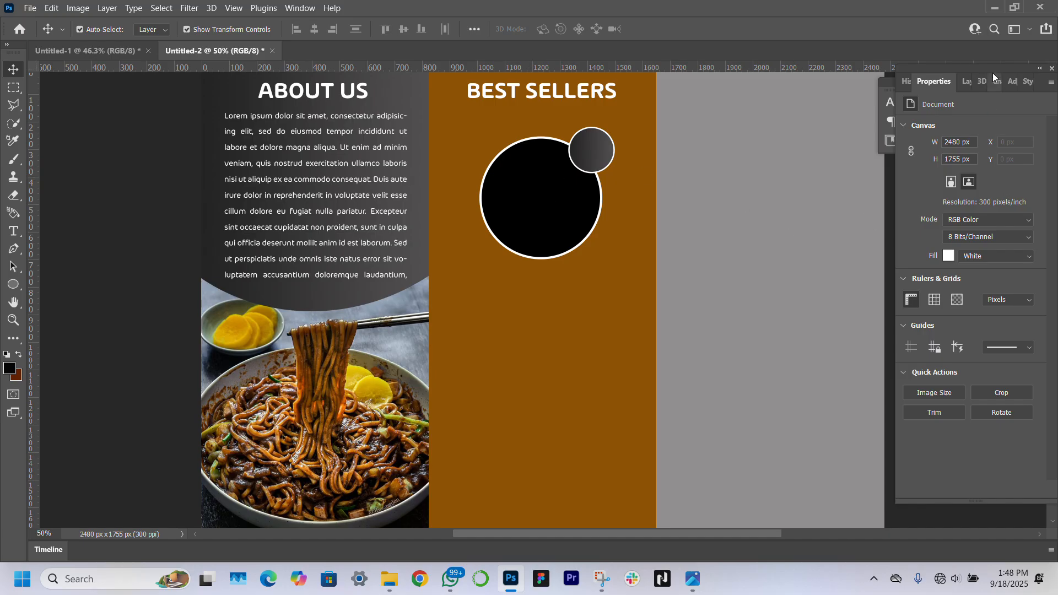
Group the Ellipse 2 and Ellipse 1 layers into Group 1
click(965, 84)
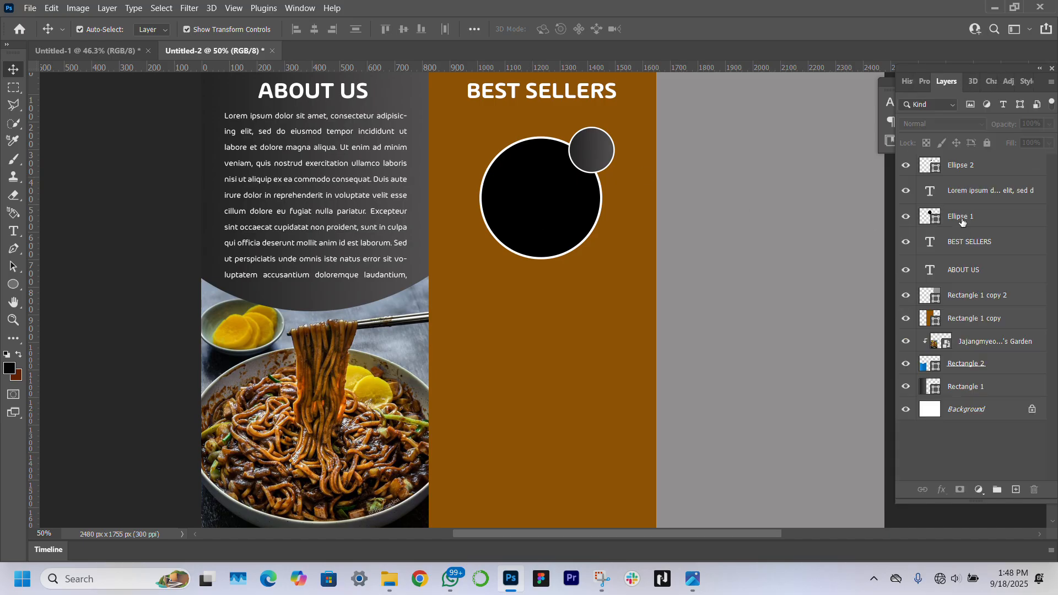
click(986, 171)
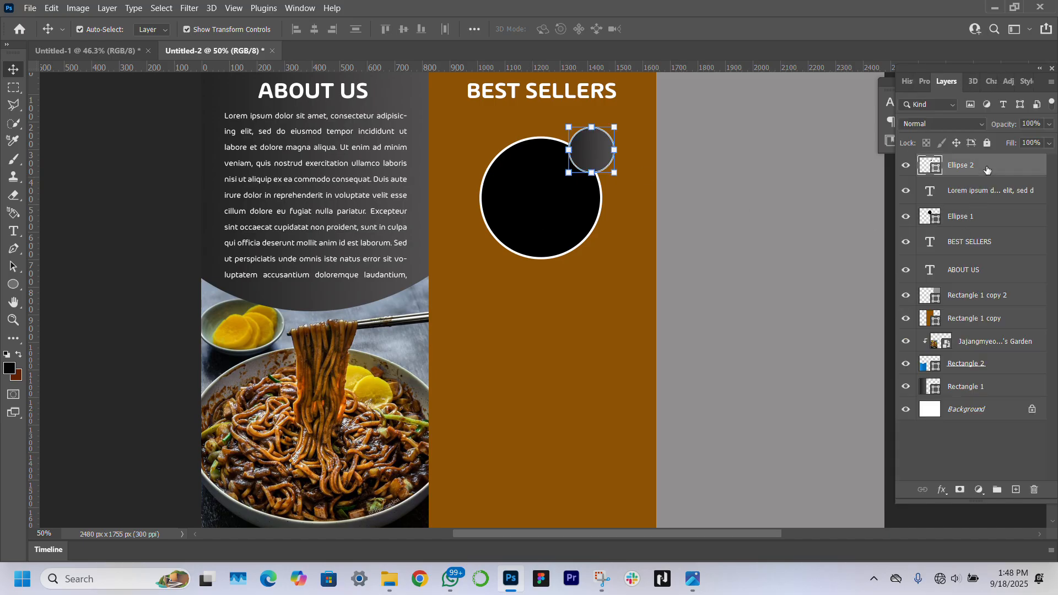
ctrl+click(985, 218)
key(ctrl+g)
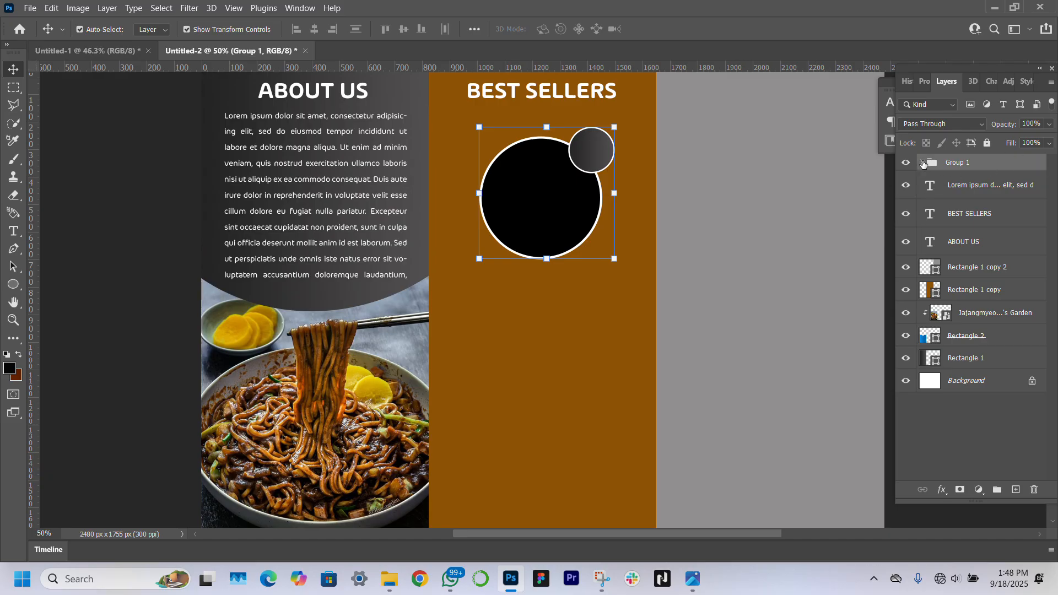
Select the large black circle's layer and switch to the folder of dish photos
click(739, 288)
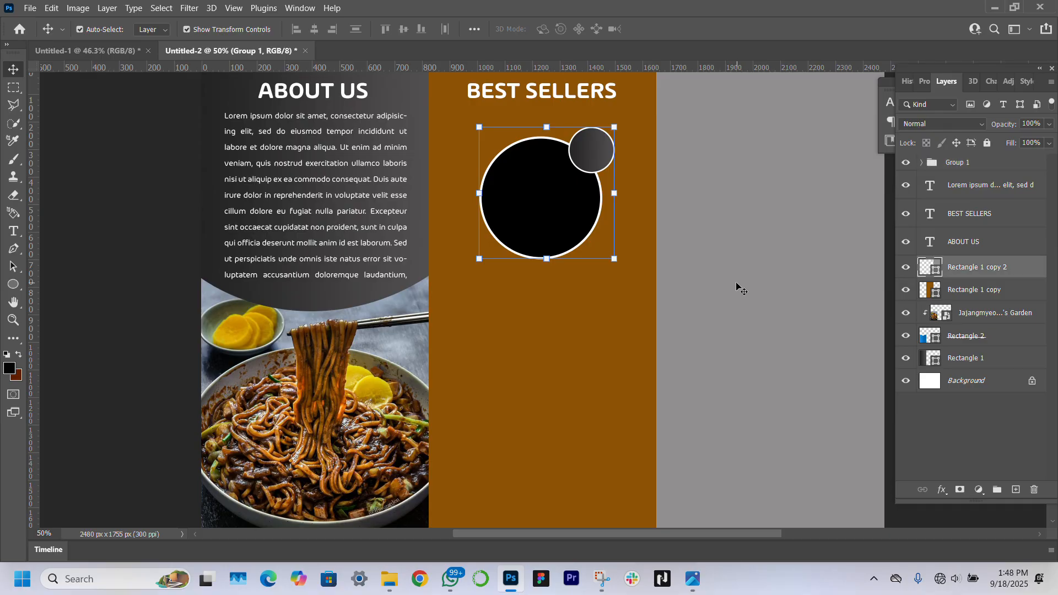
click(553, 229)
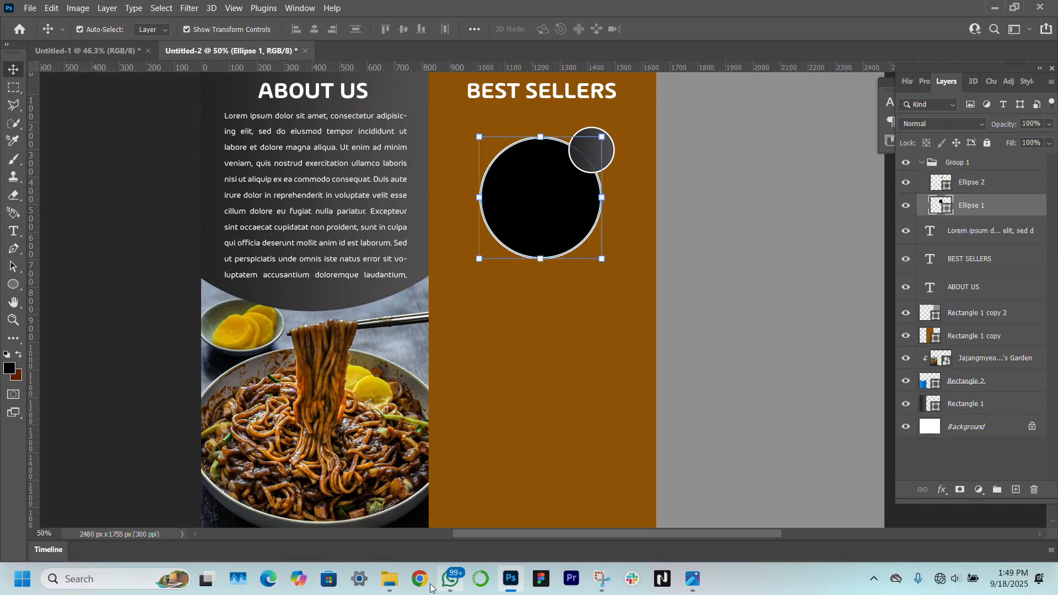
key(alt+Tab)
Place the jjamppong photo into the brochure, scaled and positioned over the black circle
drag(523, 155, 530, 289)
drag(553, 192, 538, 215)
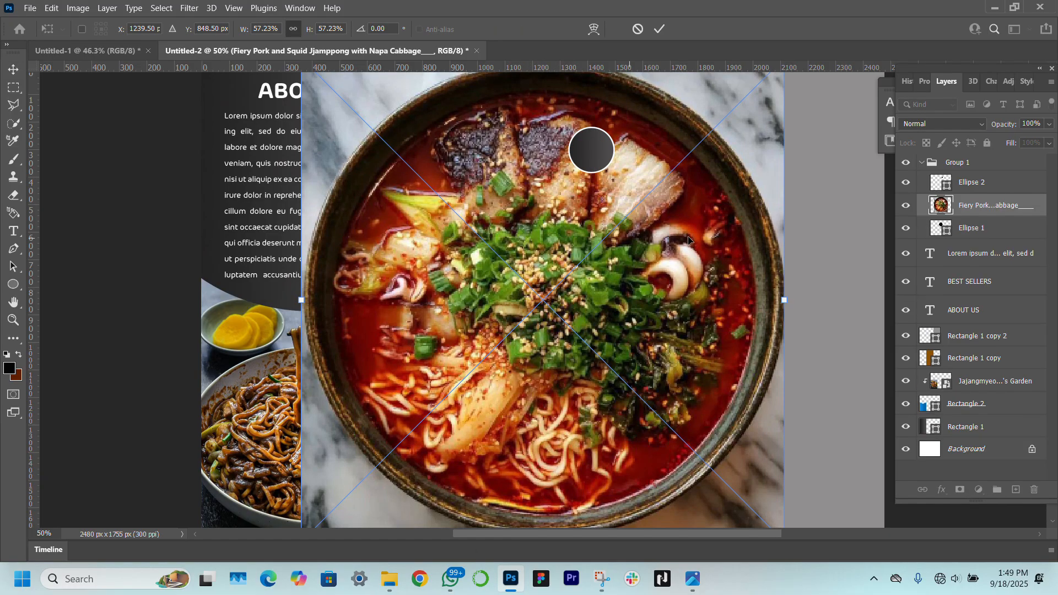
drag(777, 306, 474, 314)
drag(406, 317, 564, 223)
drag(640, 205, 602, 204)
drag(538, 208, 545, 203)
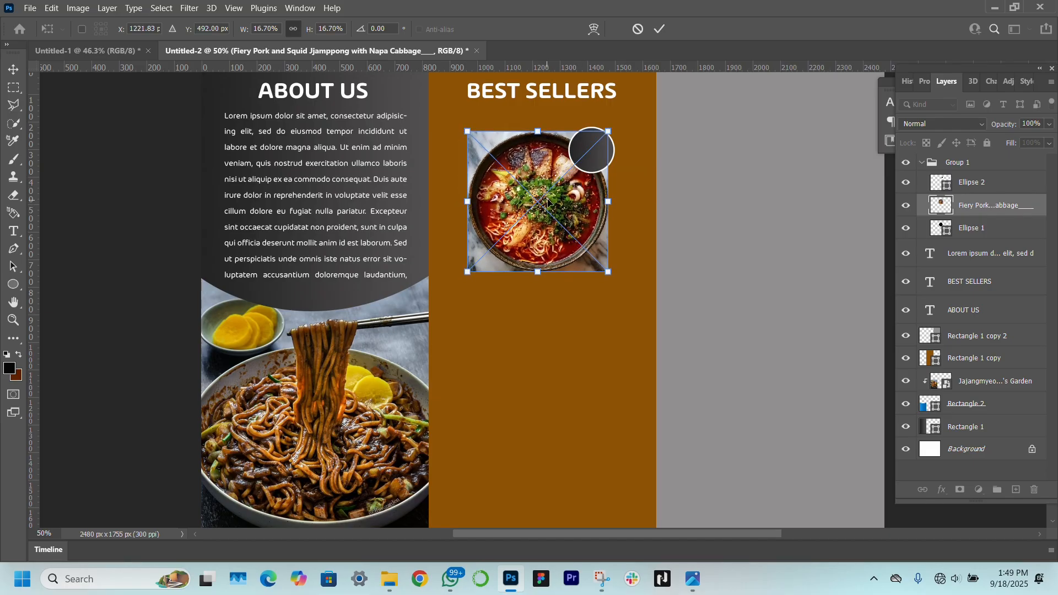
key(Return)
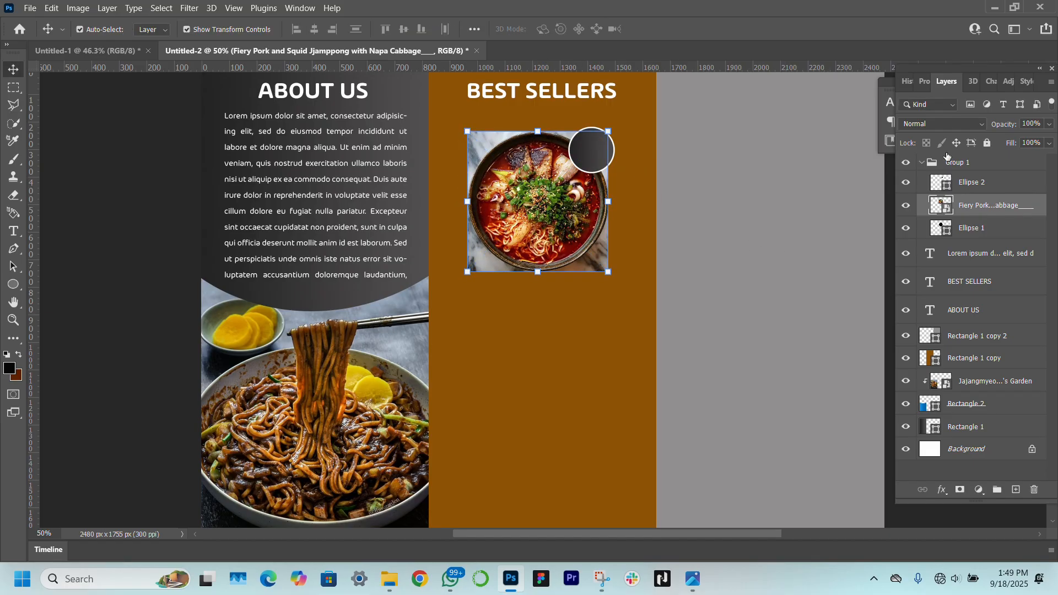
Clip the photo to the black circle with Create Clipping Mask and fit it to about 486 px
right_click(997, 216)
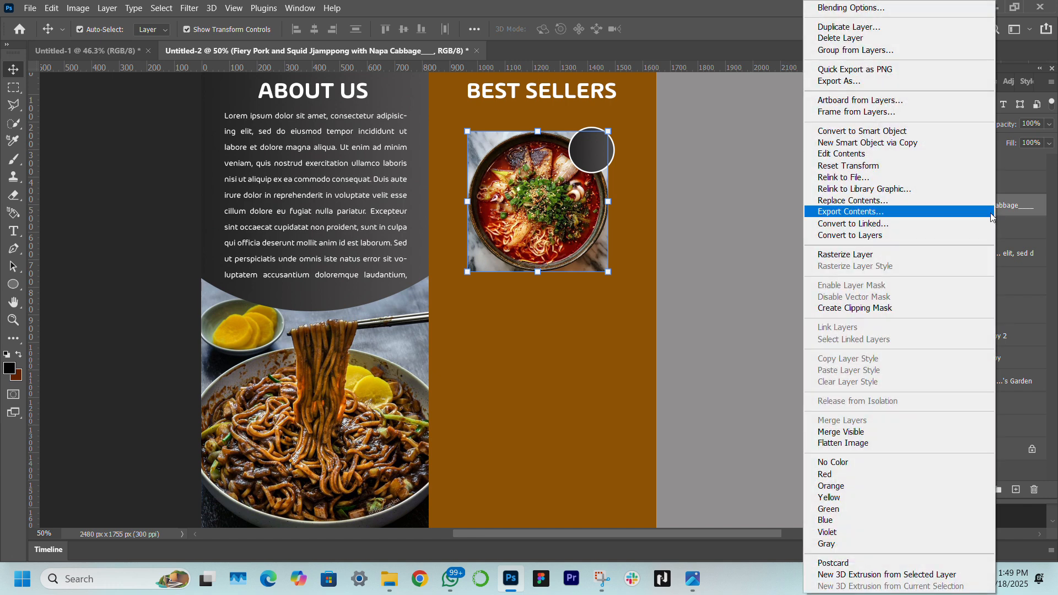
click(872, 309)
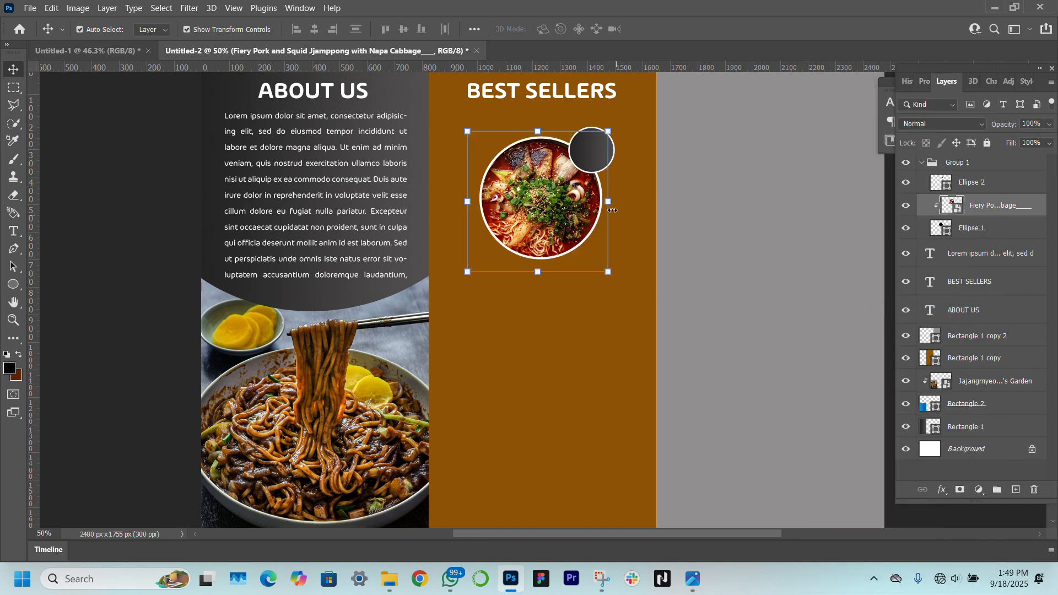
drag(610, 204, 608, 205)
key(Return)
key(ctrl+0)
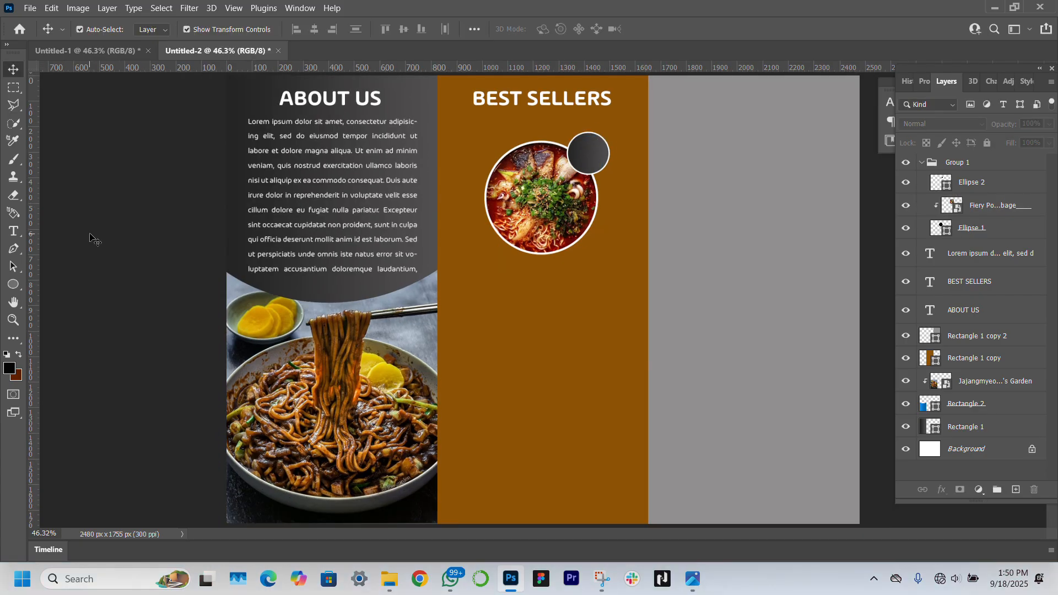
Add a $14.99 price text layer in the Best Sellers panel
click(13, 231)
click(496, 285)
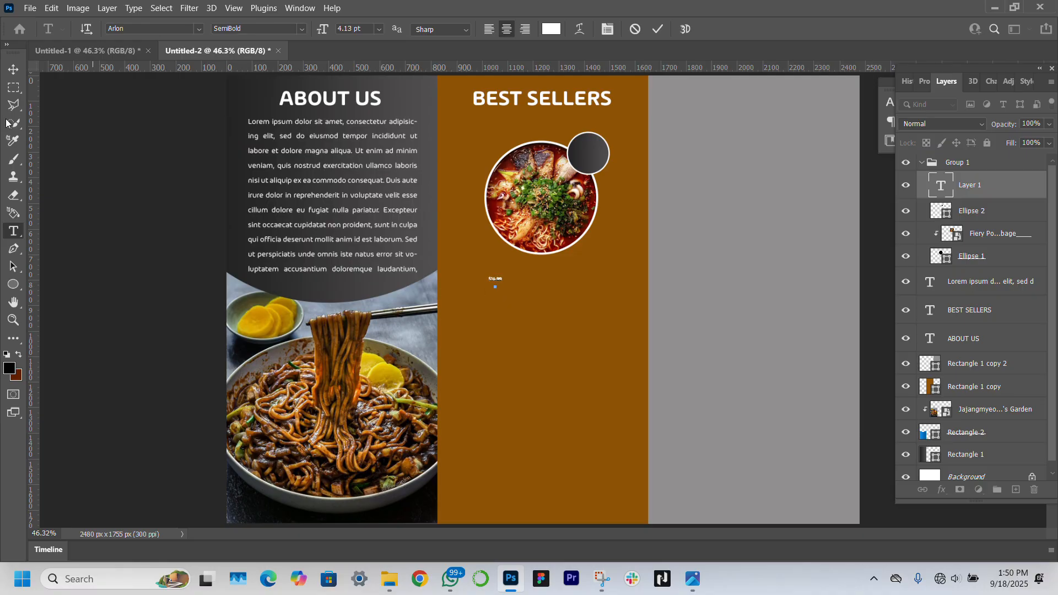
click(13, 70)
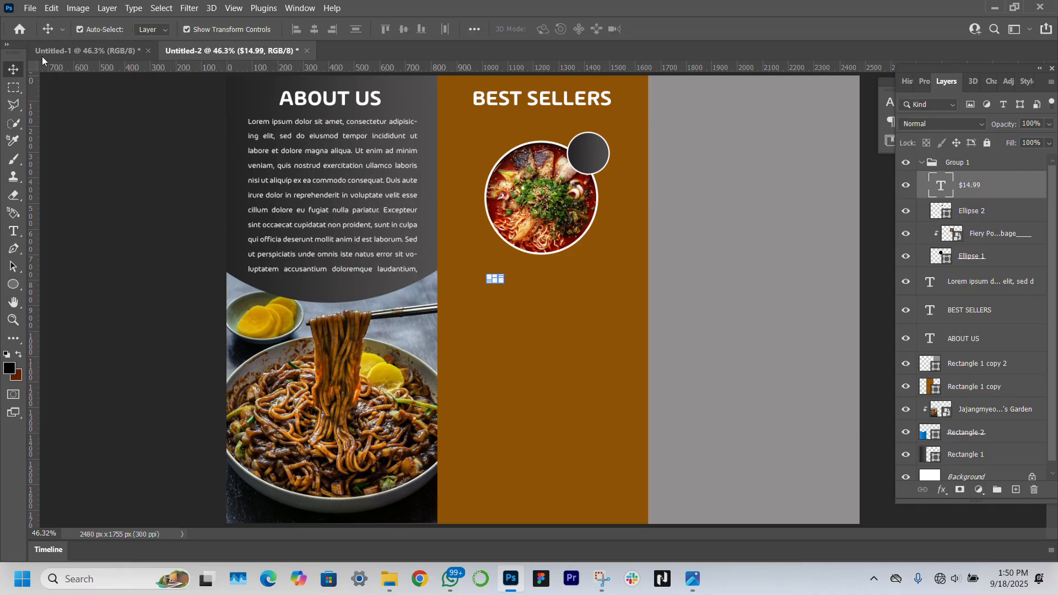
Enlarge the $14.99 price and centre it on the small grey circle
click(926, 81)
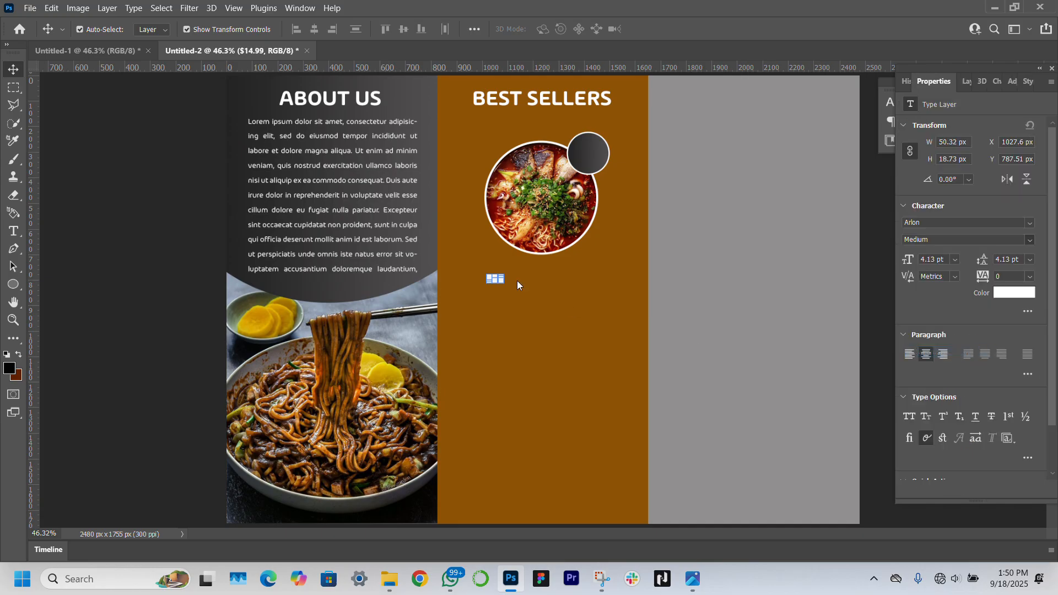
key(ctrl+t)
drag(503, 283, 574, 155)
key(Left)
key(Left)
key(Left)
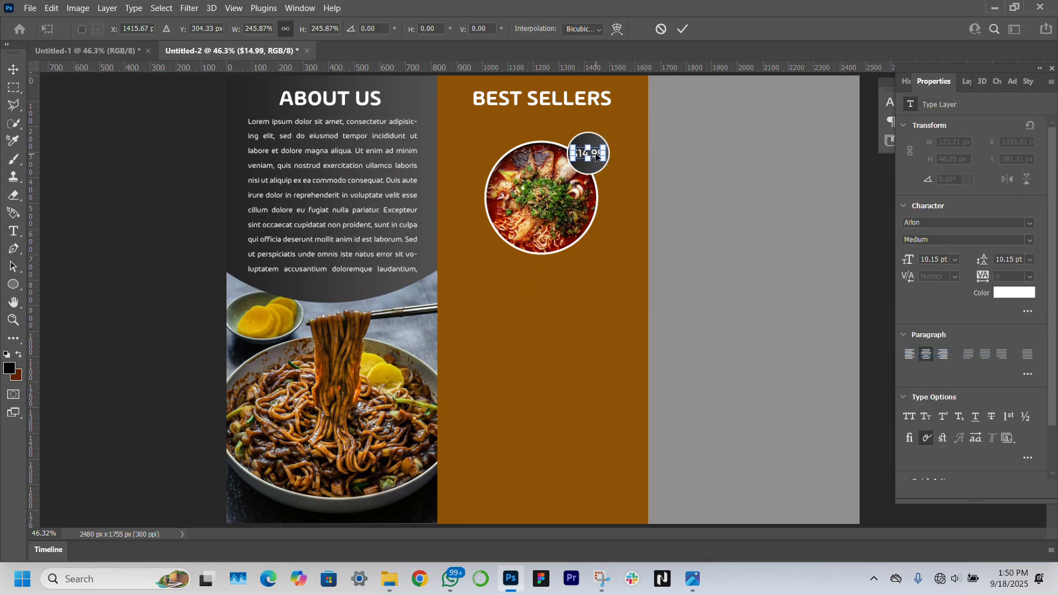
key(Return)
click(164, 244)
click(595, 152)
click(157, 314)
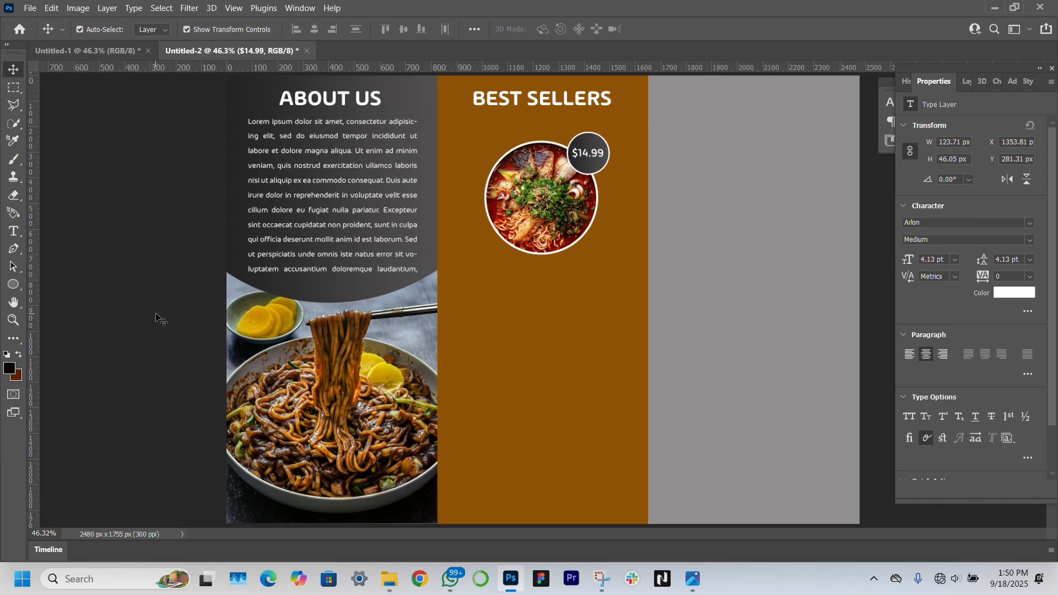
Add a SemiBold 'Jjamppong' title centred under the soup photo
click(12, 233)
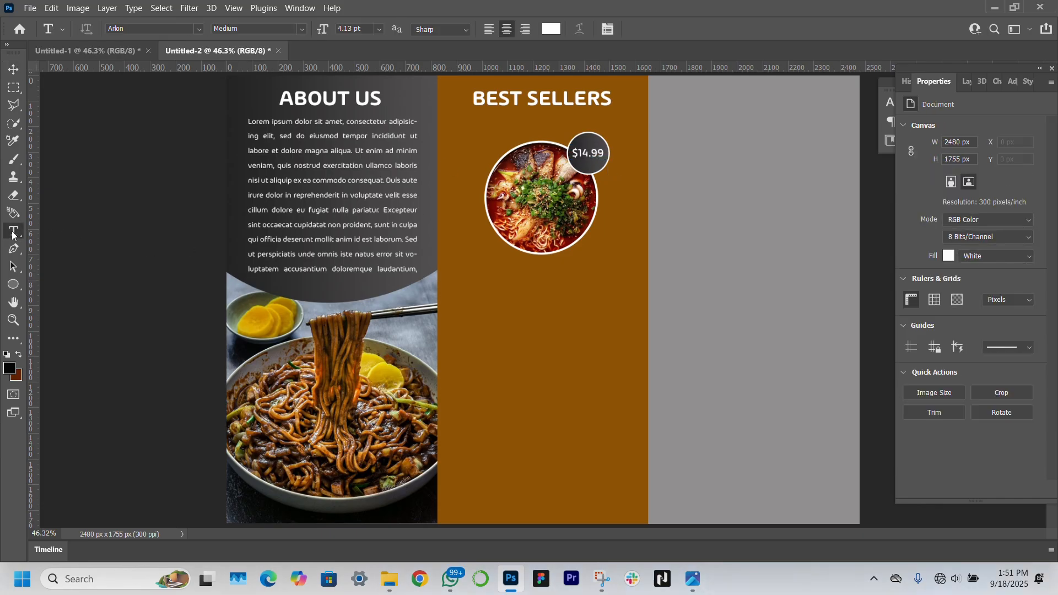
click(485, 270)
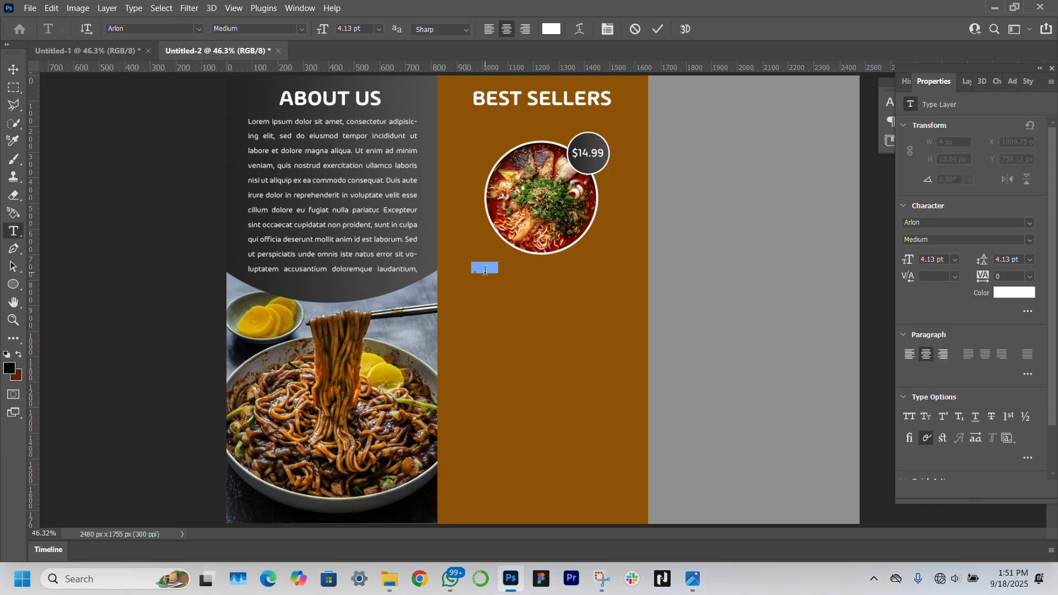
key(BackSpace)
text(Jjamppon)
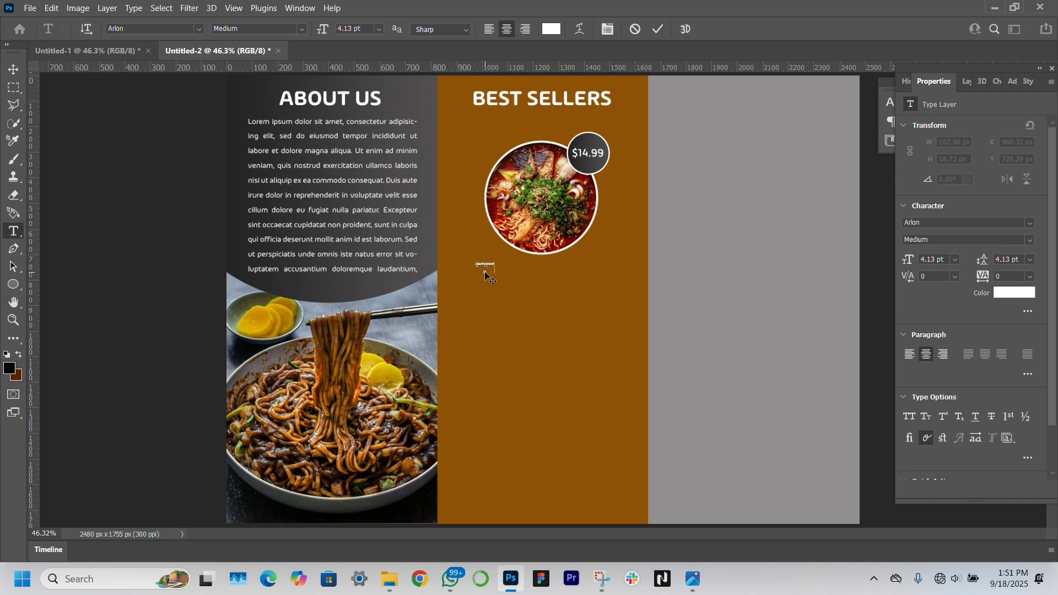
text(g)
click(13, 70)
drag(496, 268, 564, 268)
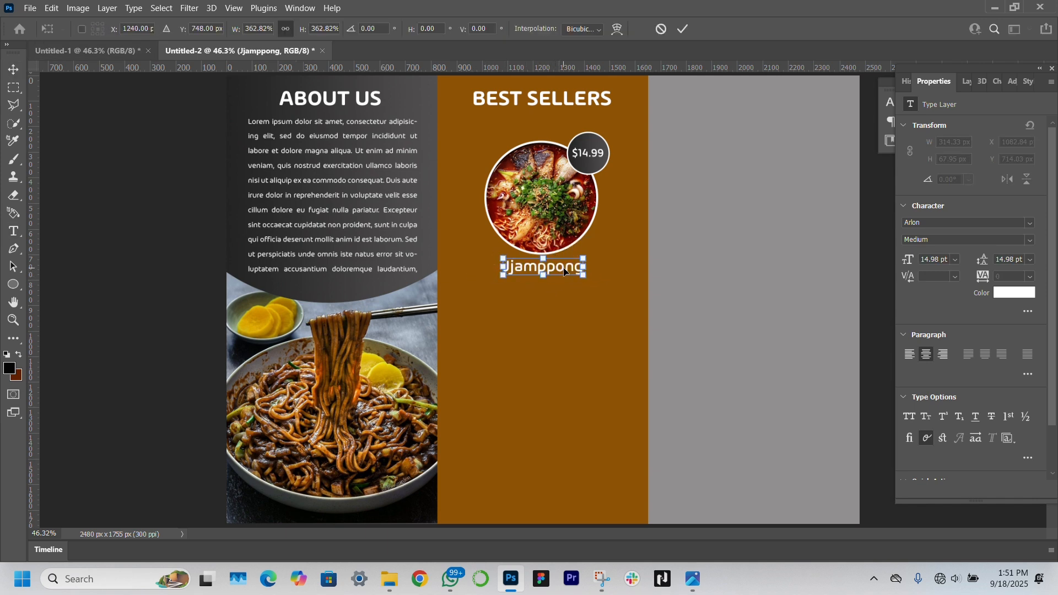
key(Return)
click(1022, 240)
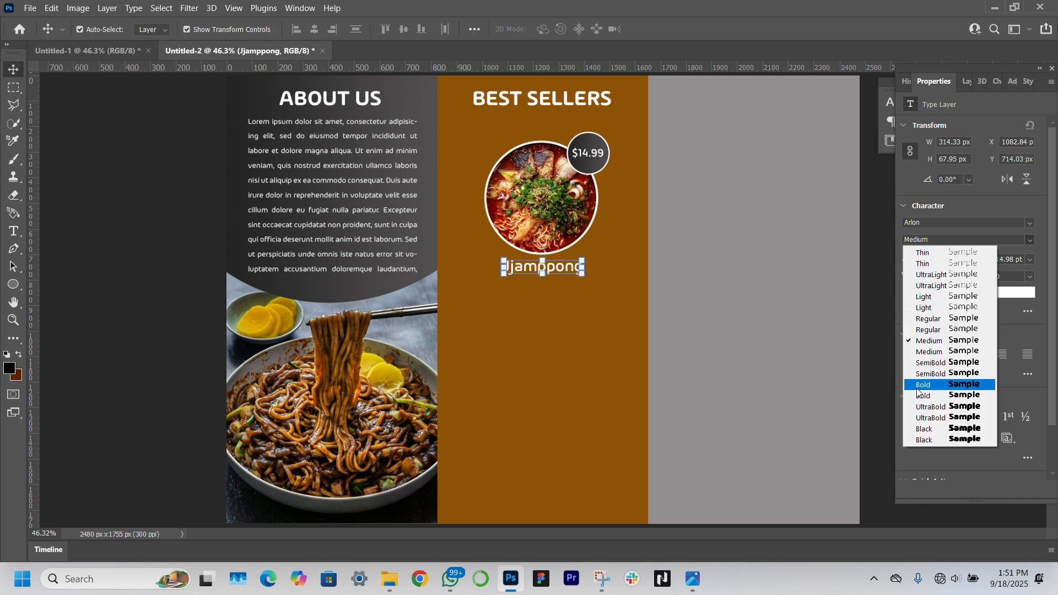
click(951, 365)
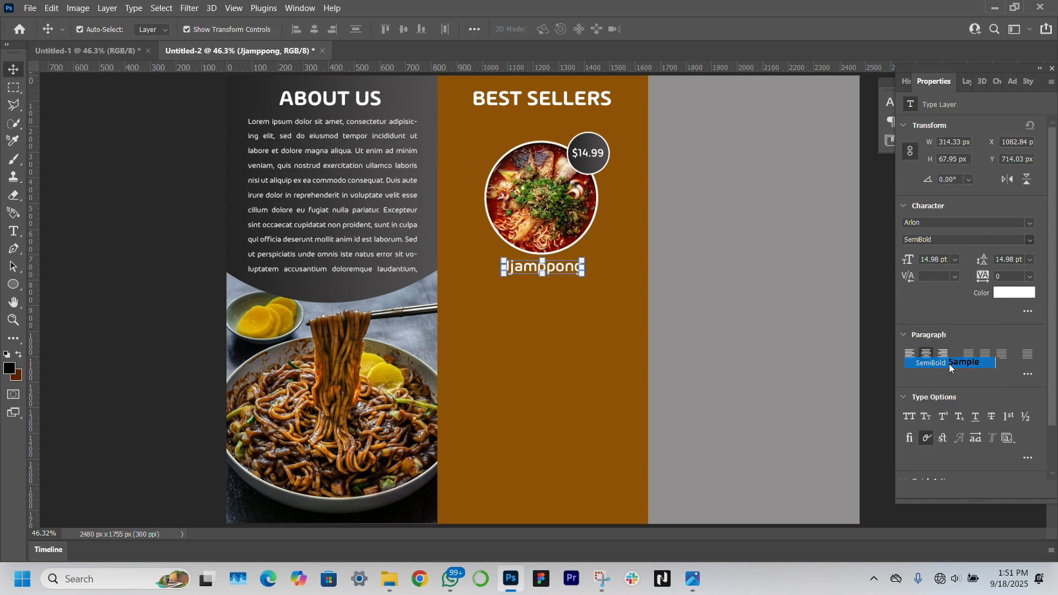
Add a Regular-weight Lorem ipsum paragraph below Jjamppong and raise its font size to 6 pt
click(12, 233)
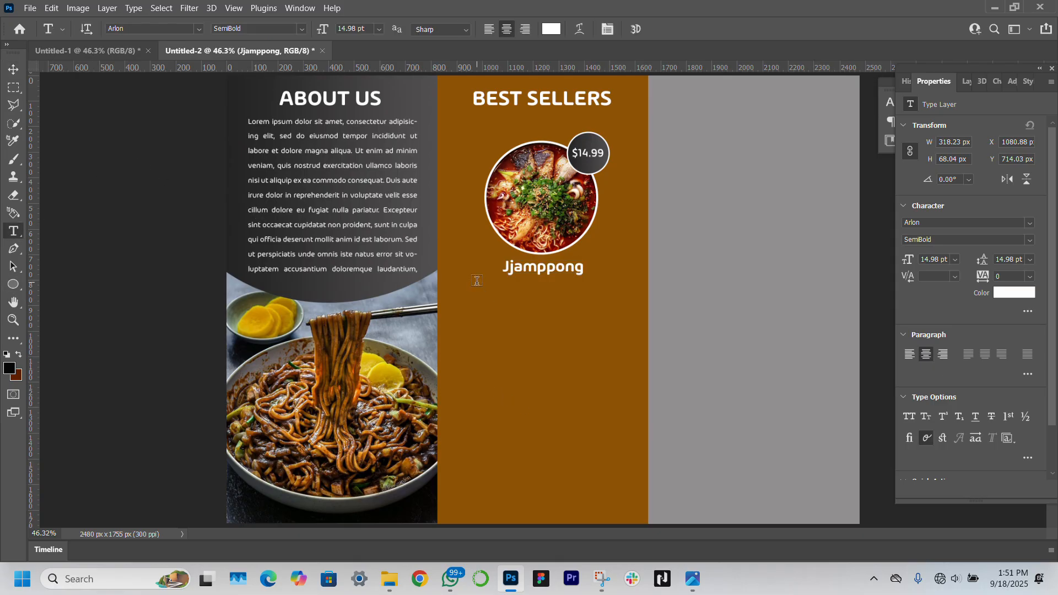
drag(482, 283, 626, 284)
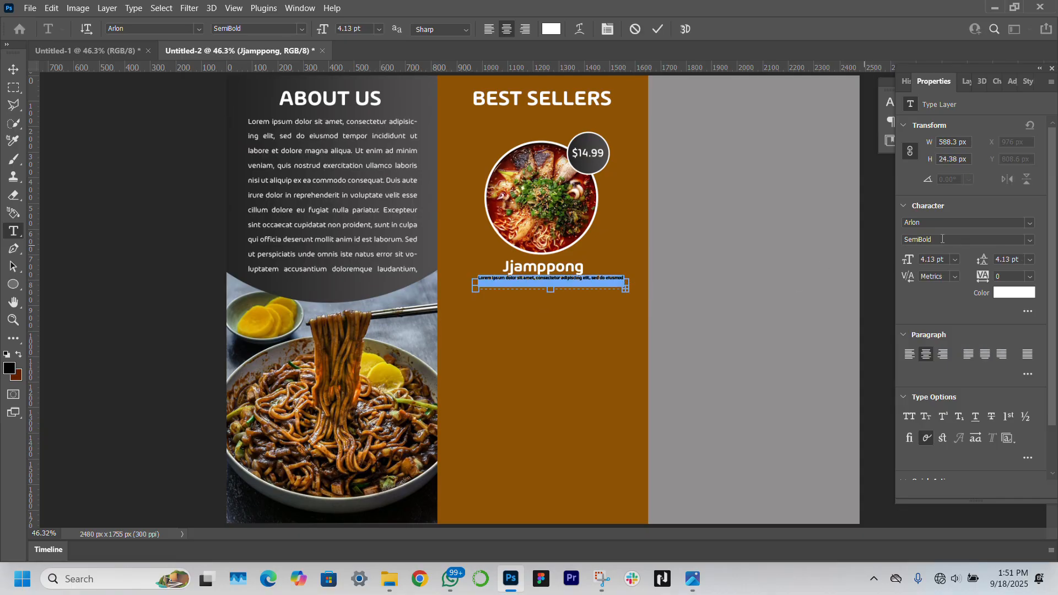
click(1030, 241)
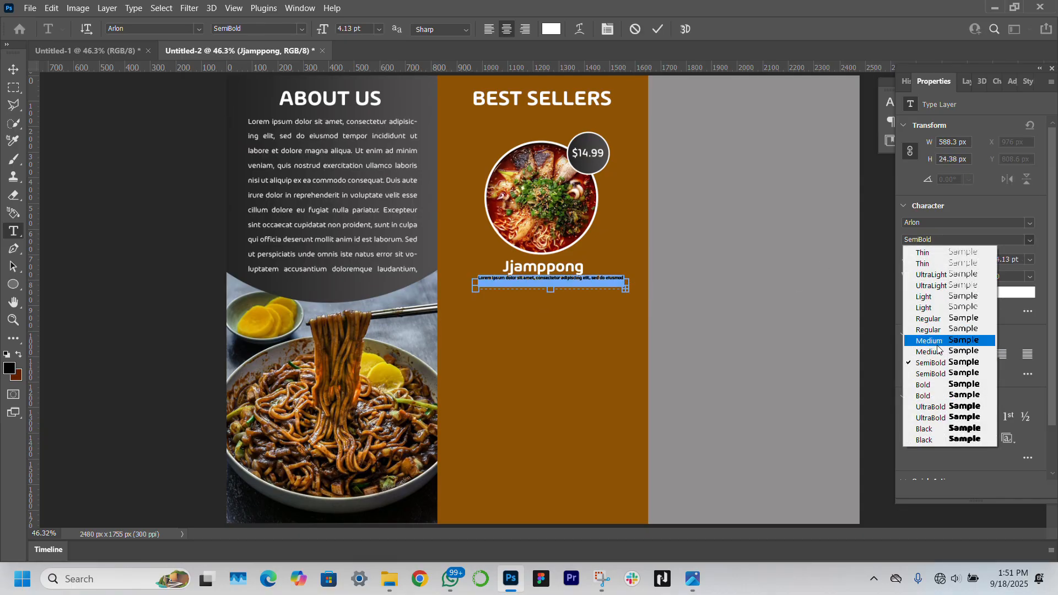
click(947, 319)
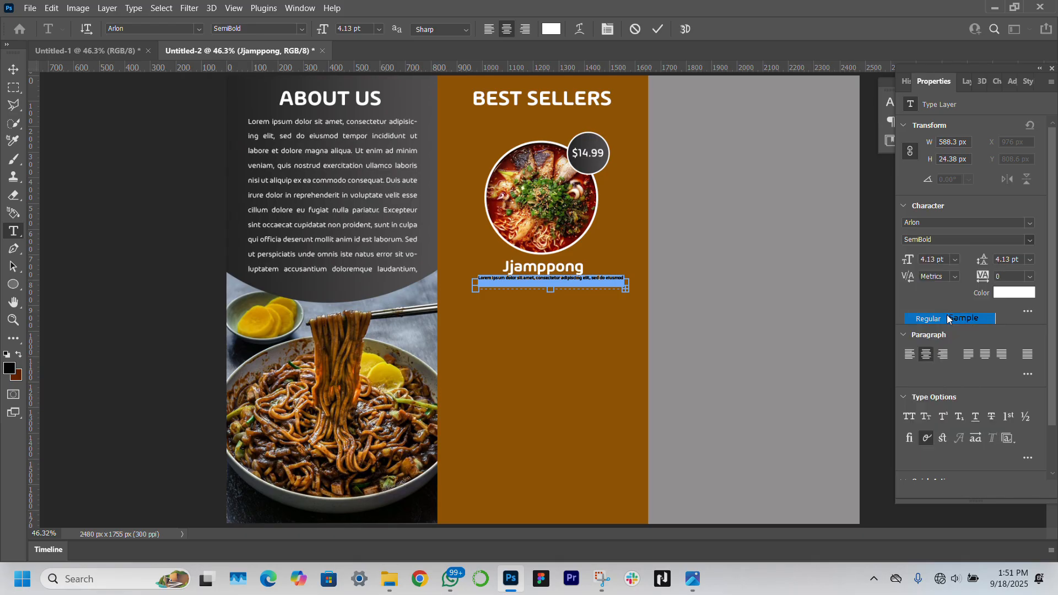
click(13, 69)
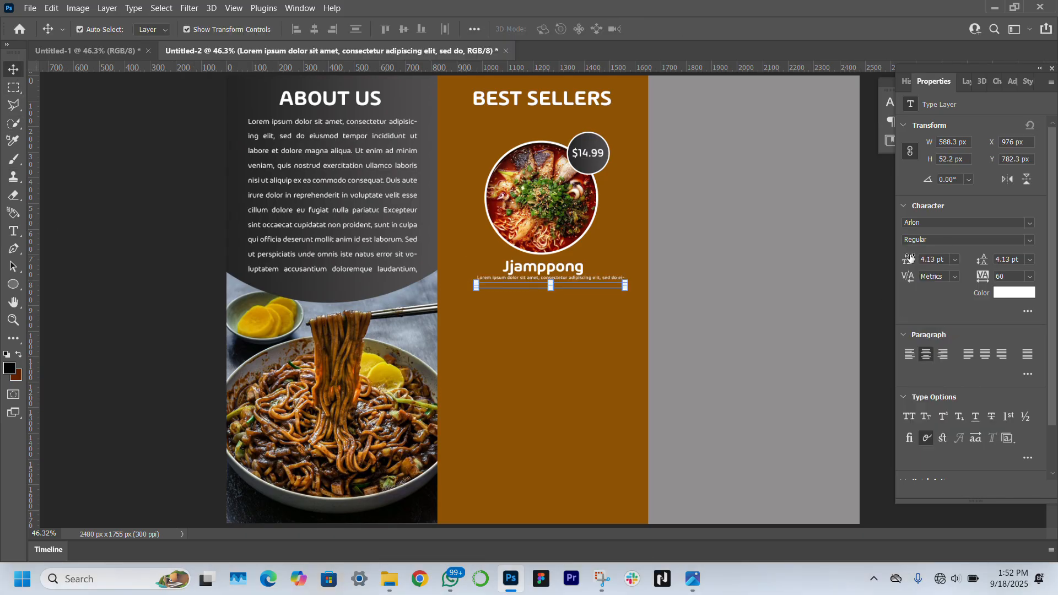
drag(910, 259, 909, 257)
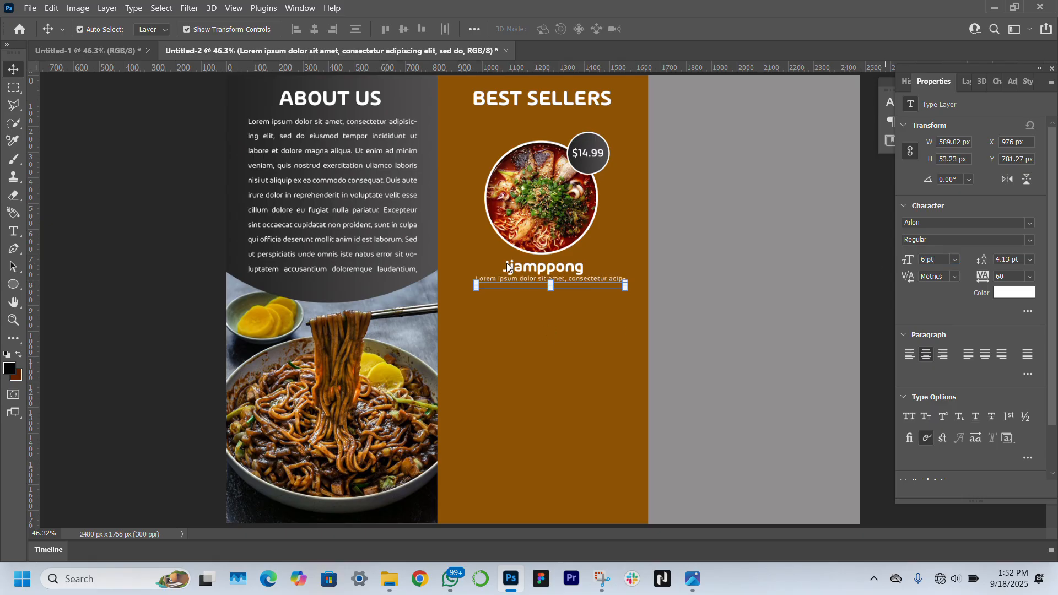
key(F7)
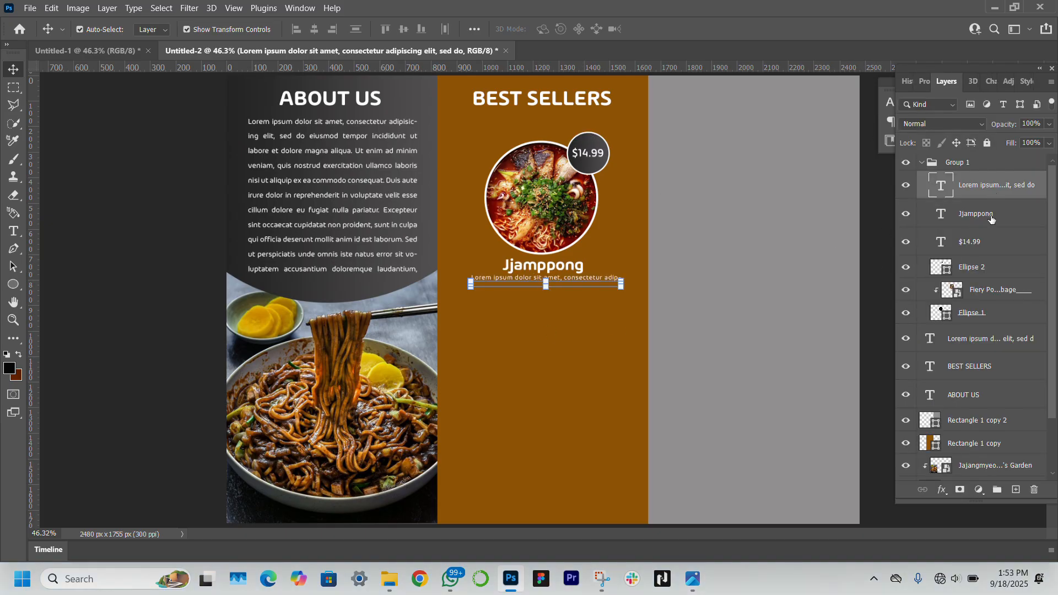
Scale Group 1 to about 74%, move it under BEST SELLERS, and duplicate it
click(977, 163)
key(ctrl+t)
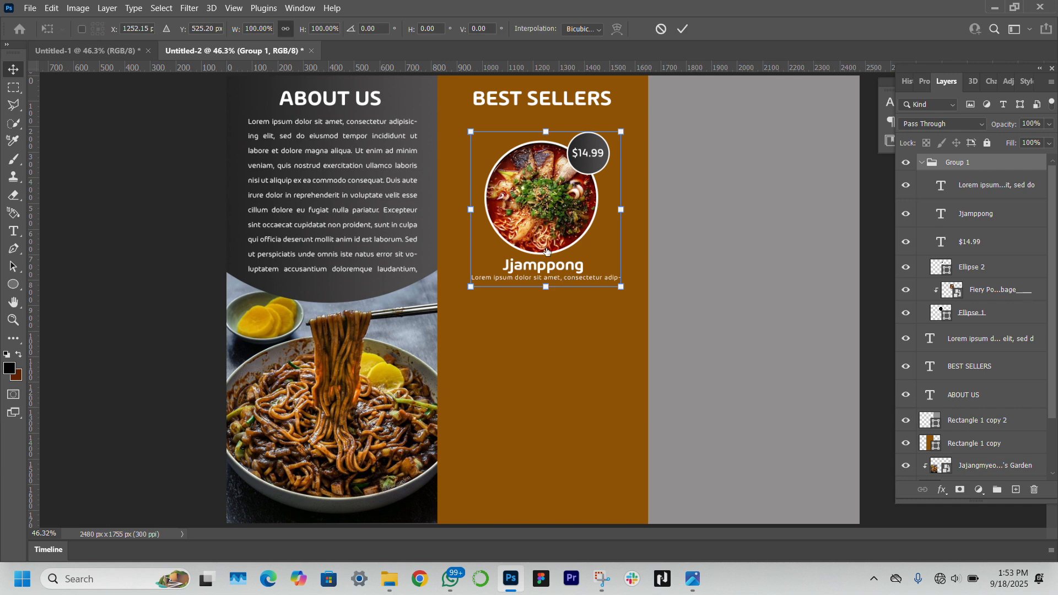
drag(620, 287, 577, 254)
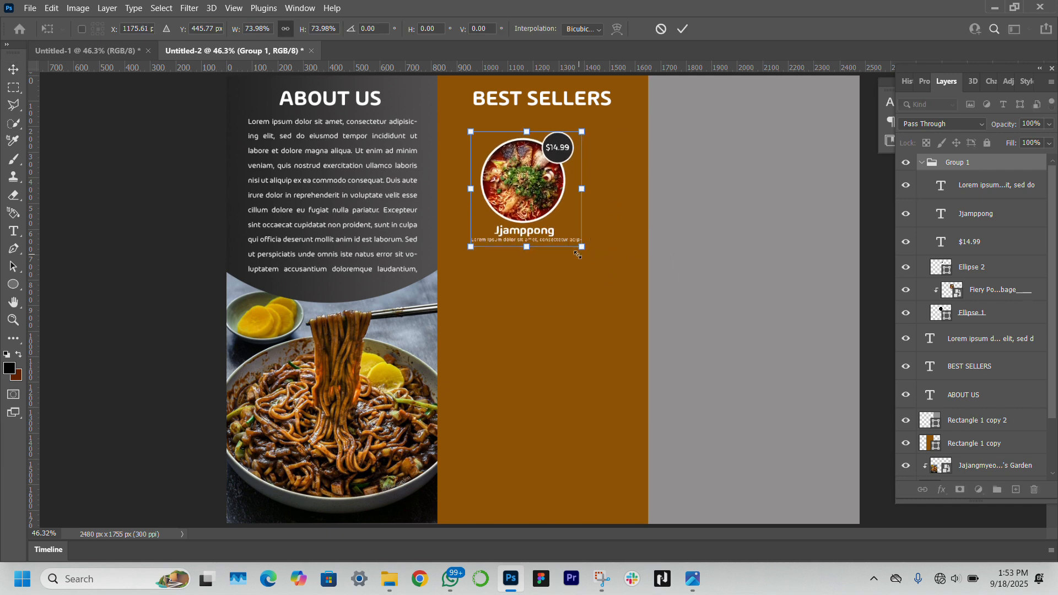
drag(526, 181, 544, 164)
key(Return)
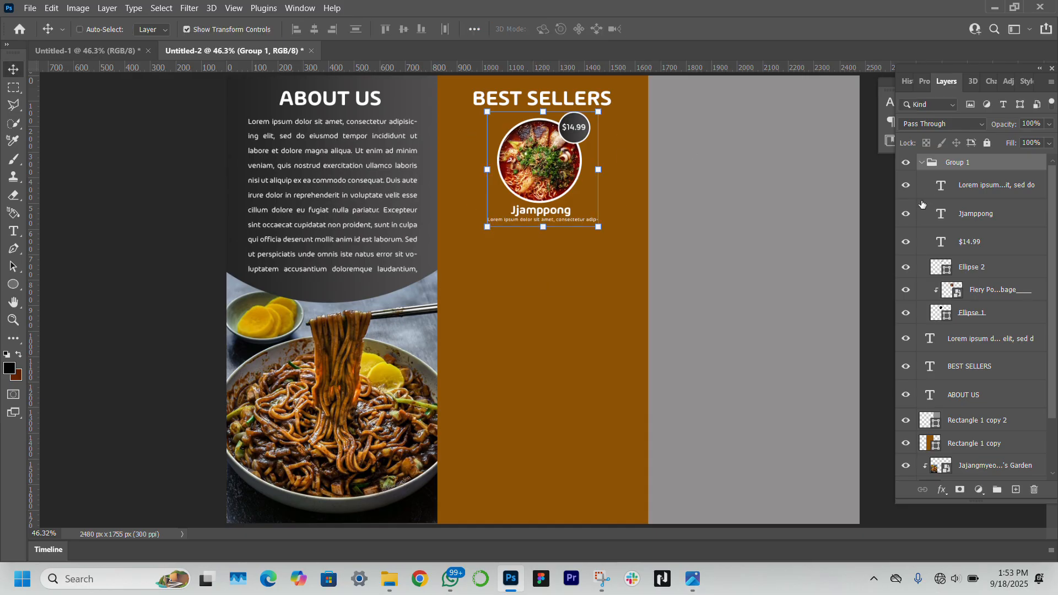
key(ctrl+j)
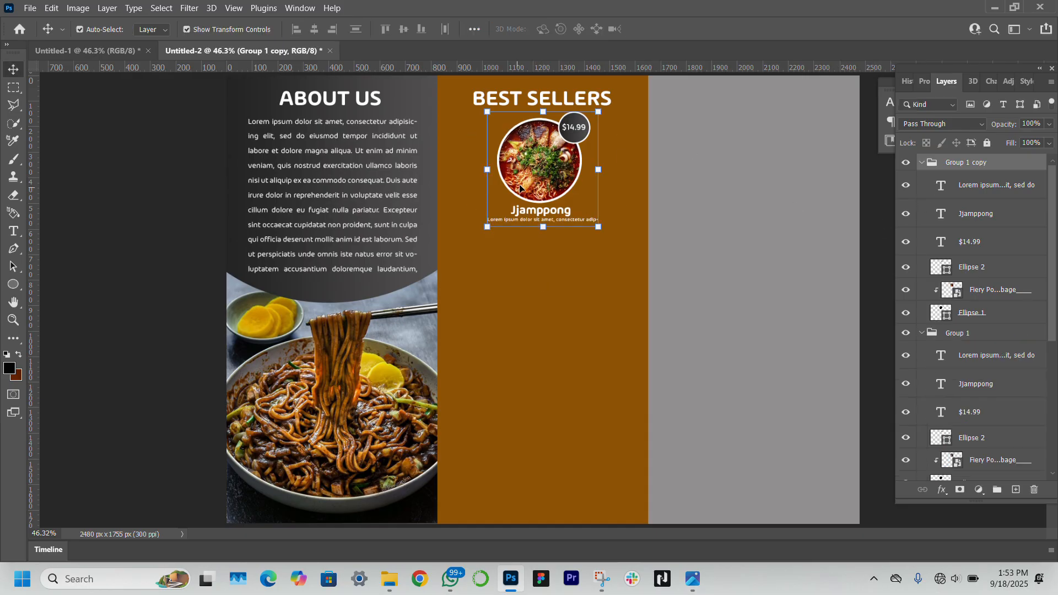
Move the first copy below the original item, then duplicate it and place the third below the second
key(ctrl+t)
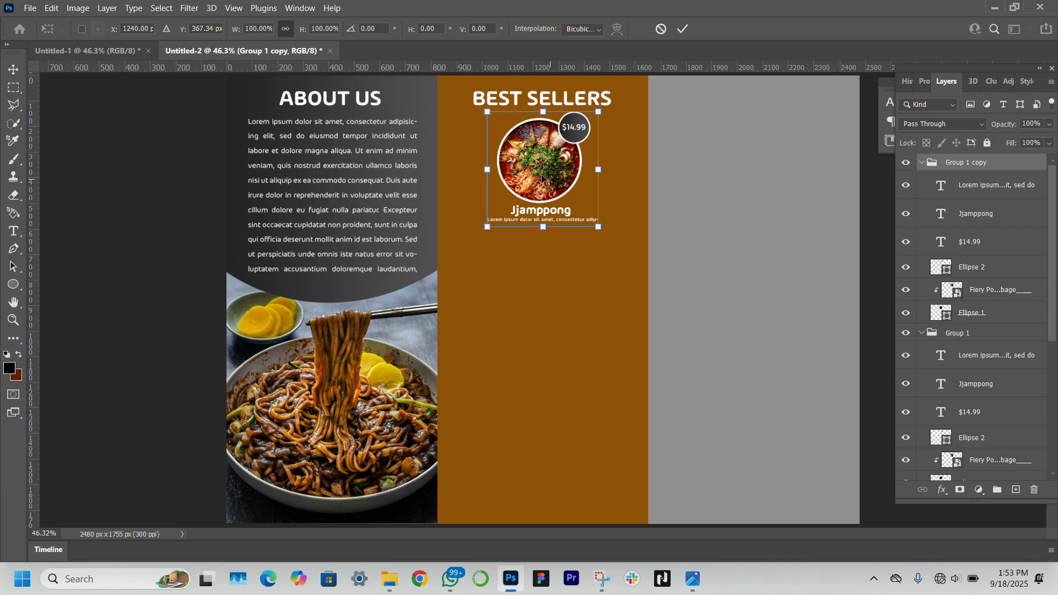
drag(541, 175, 547, 298)
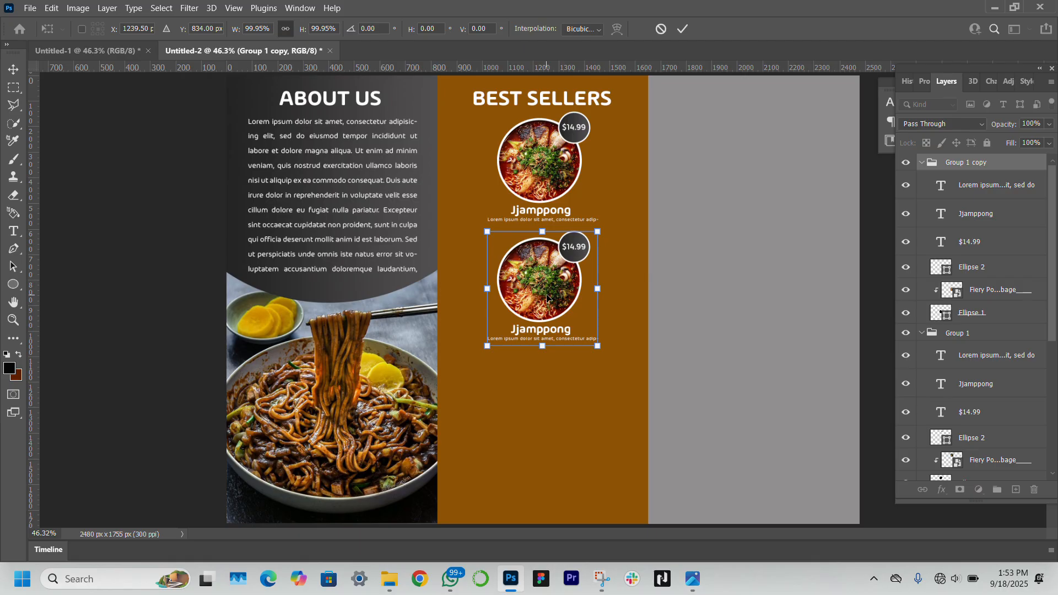
key(Return)
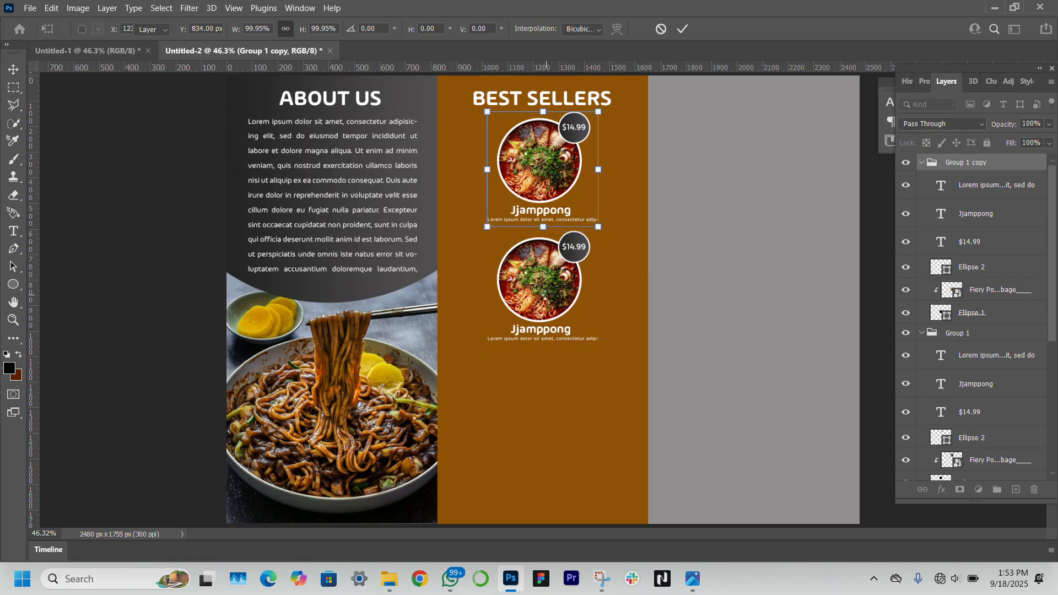
key(ctrl+j)
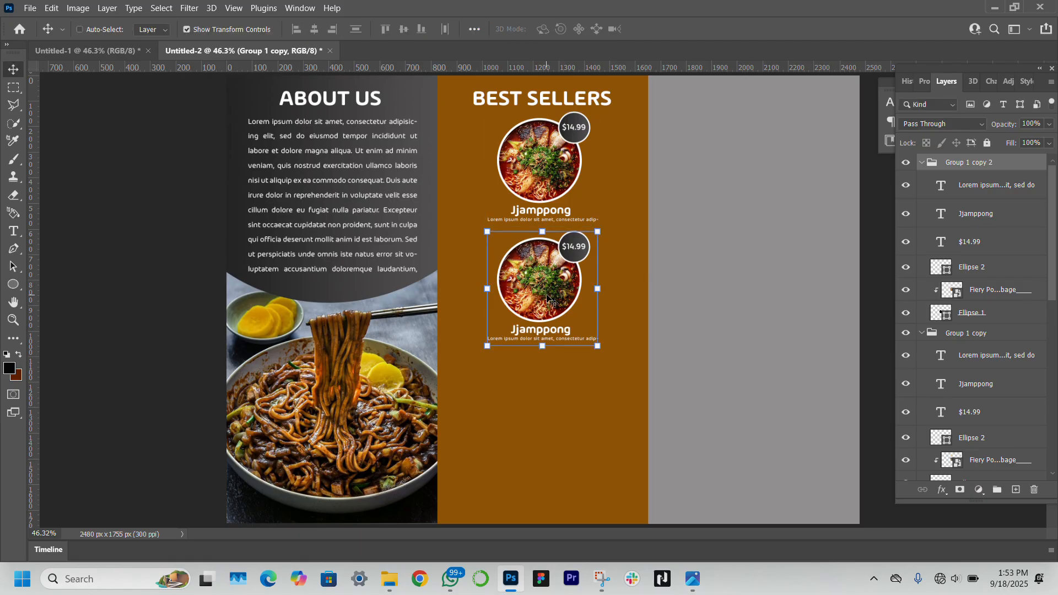
key(ctrl+t)
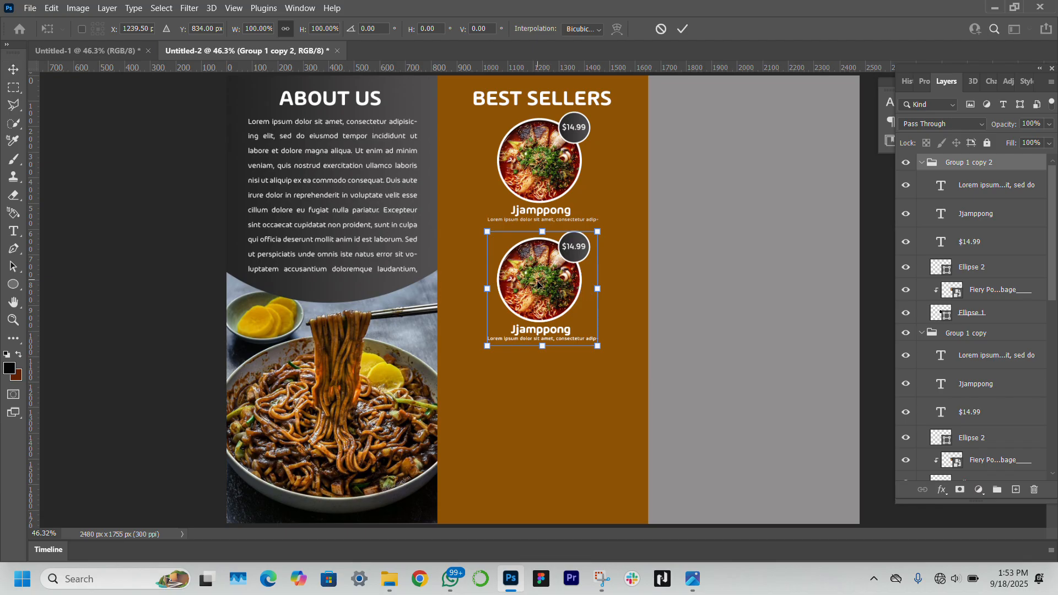
drag(538, 285, 550, 409)
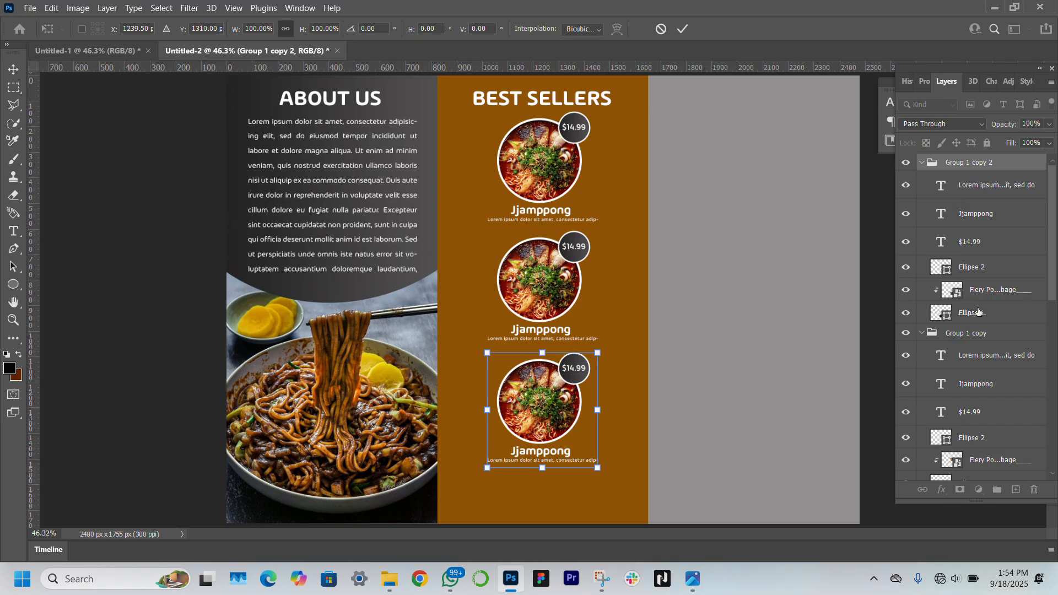
Enlarge all three dish groups to about 110% and spread them to the panel's bottom edge
shift+click(984, 333)
scroll(984, 334, down, 1)
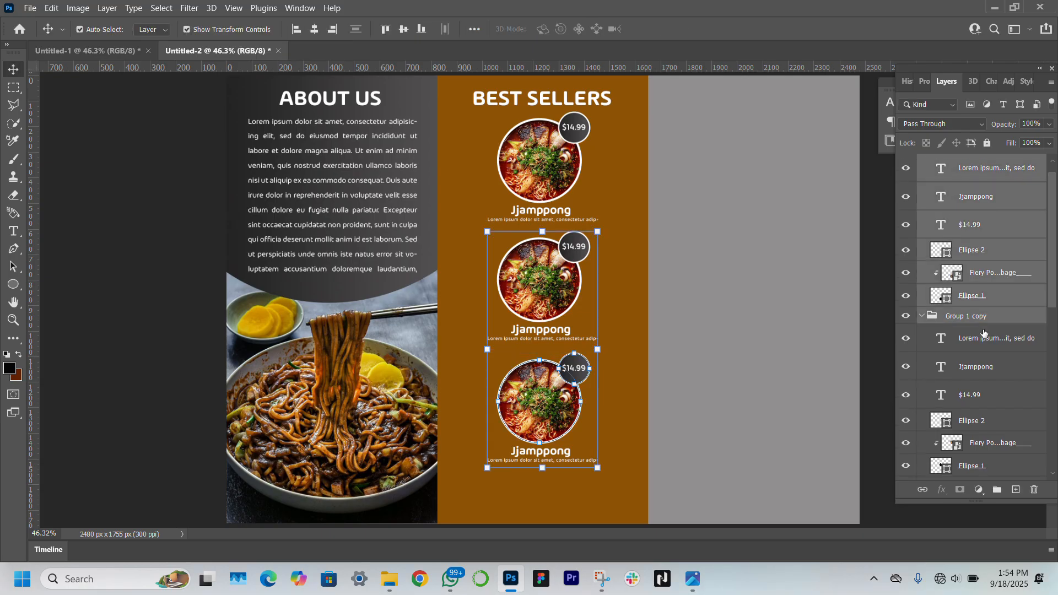
scroll(984, 334, down, 3)
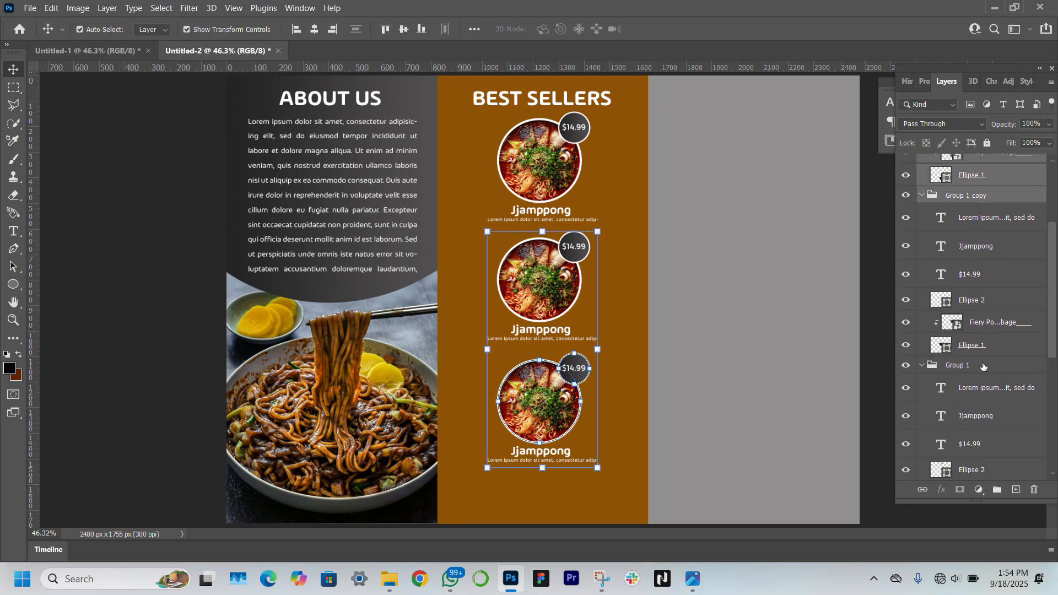
shift+click(983, 366)
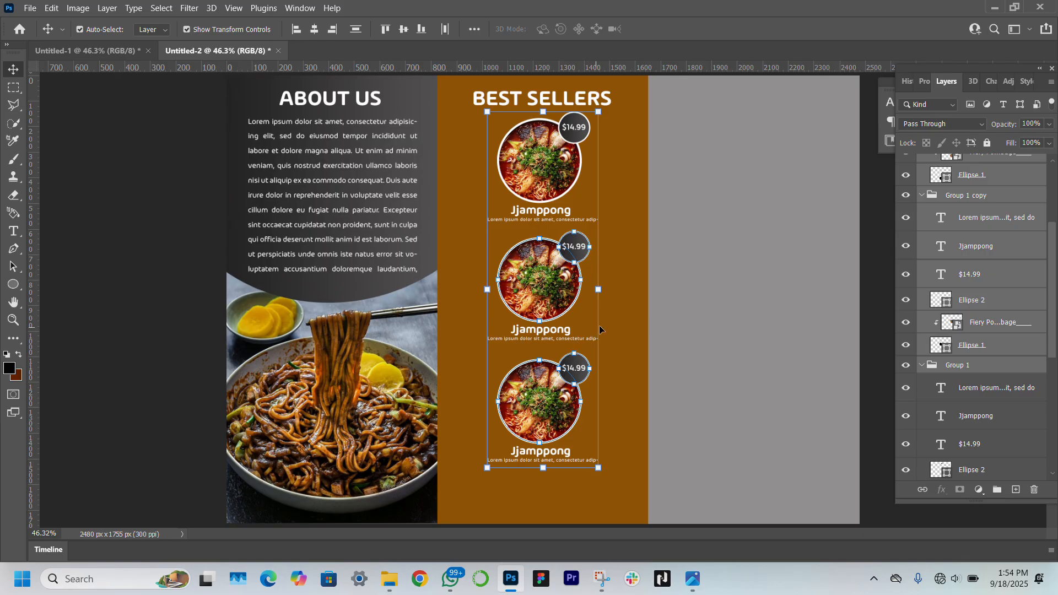
drag(601, 288, 611, 288)
mouse_move(548, 177)
mouse_down()
mouse_move(541, 204)
mouse_move(540, 194)
mouse_up()
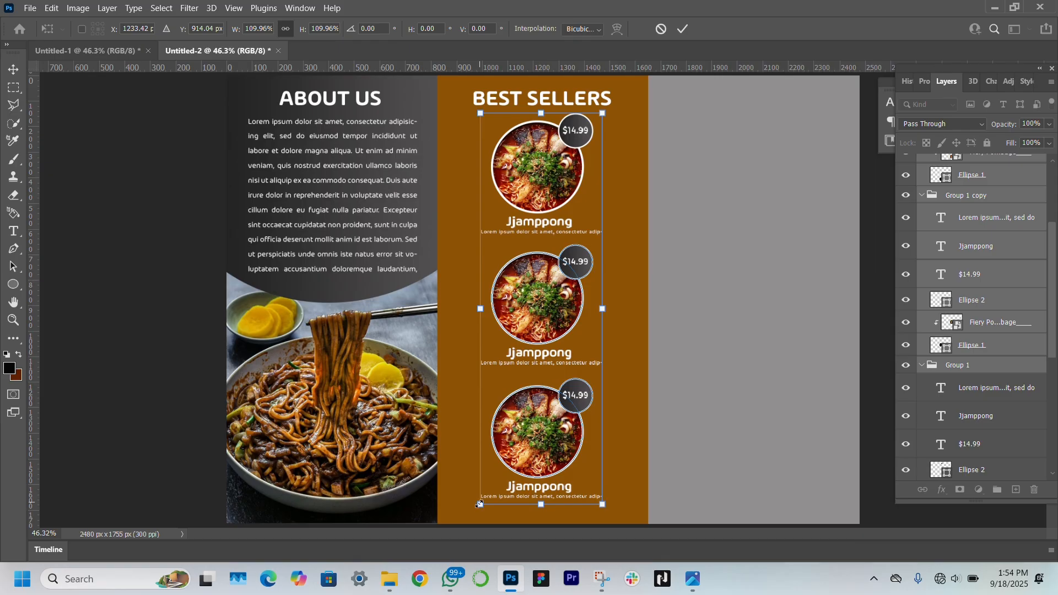
drag(479, 504, 477, 511)
key(Return)
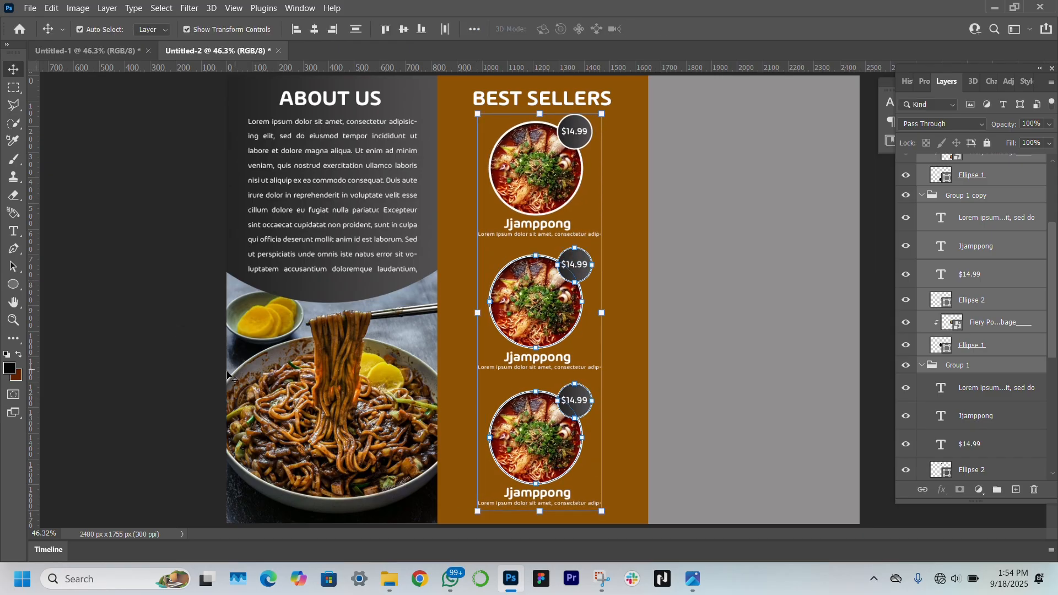
click(227, 375)
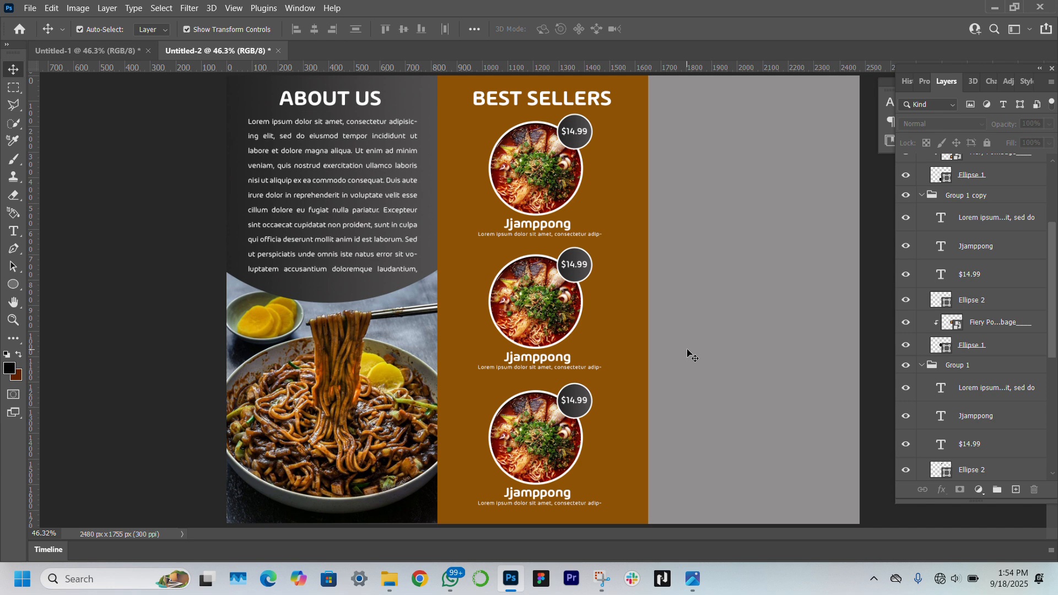
Drag the Vegan Jjajangmyeon image from the noodles haven folder into Group 1 copy
scroll(990, 247, up, 3)
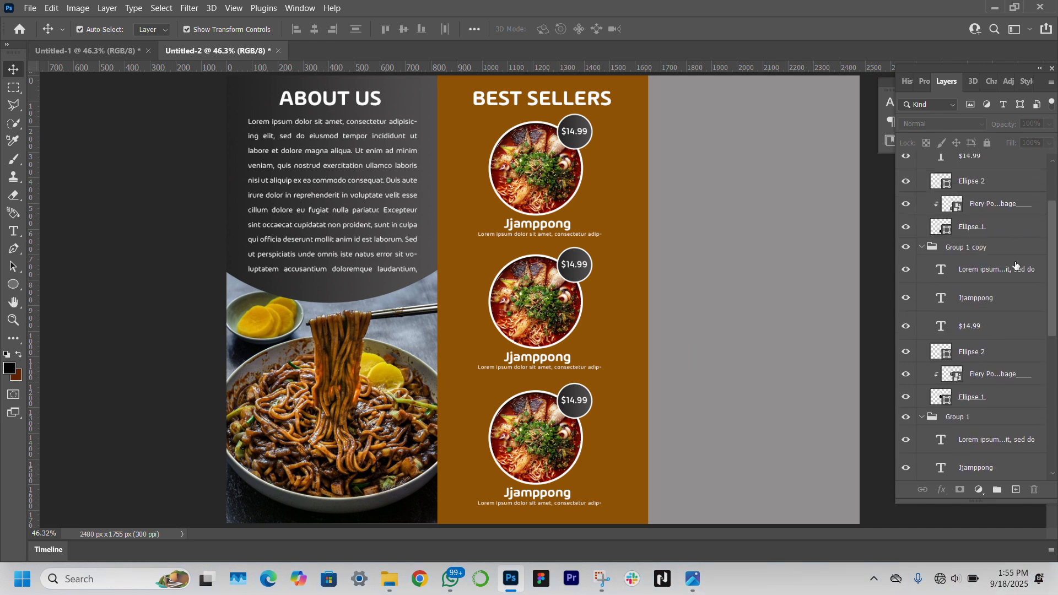
mouse_move(389, 589)
click(463, 509)
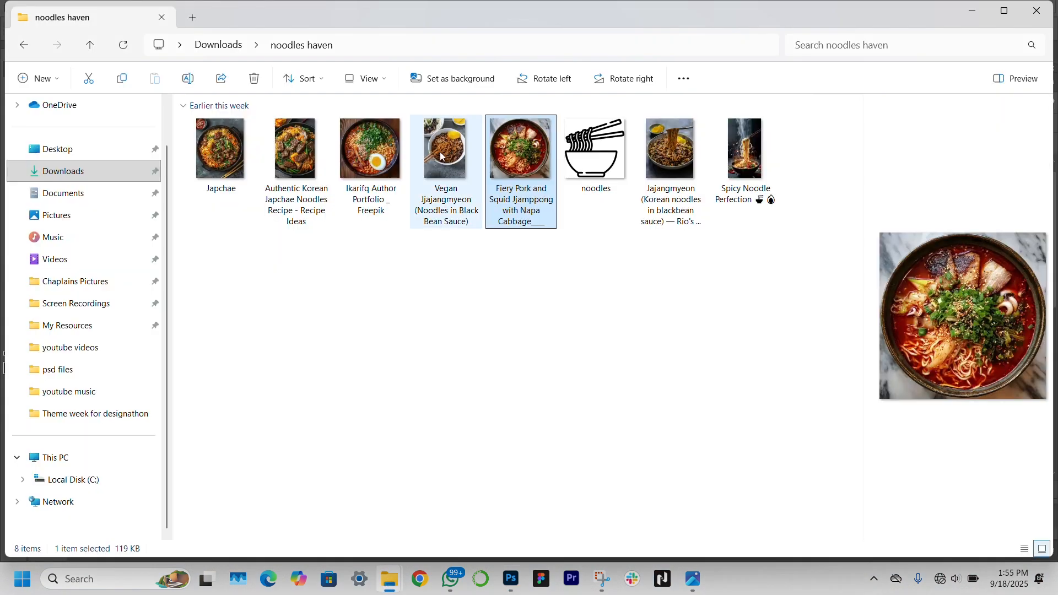
drag(445, 150, 473, 278)
key(Return)
drag(1002, 160, 1012, 369)
key(ctrl+alt+g)
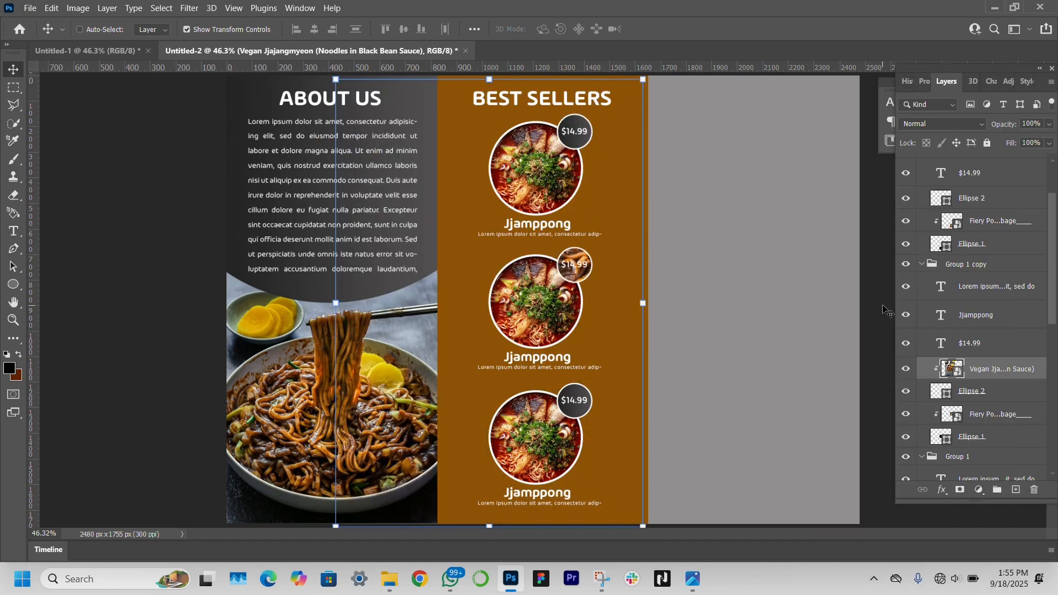
key(ctrl+z)
key(ctrl+z)
Delete the old Fiery Pork photo, then clip the noodle photo into the middle circle and fit it
scroll(992, 374, down, 1)
click(996, 382)
key(Delete)
drag(999, 336, 1000, 366)
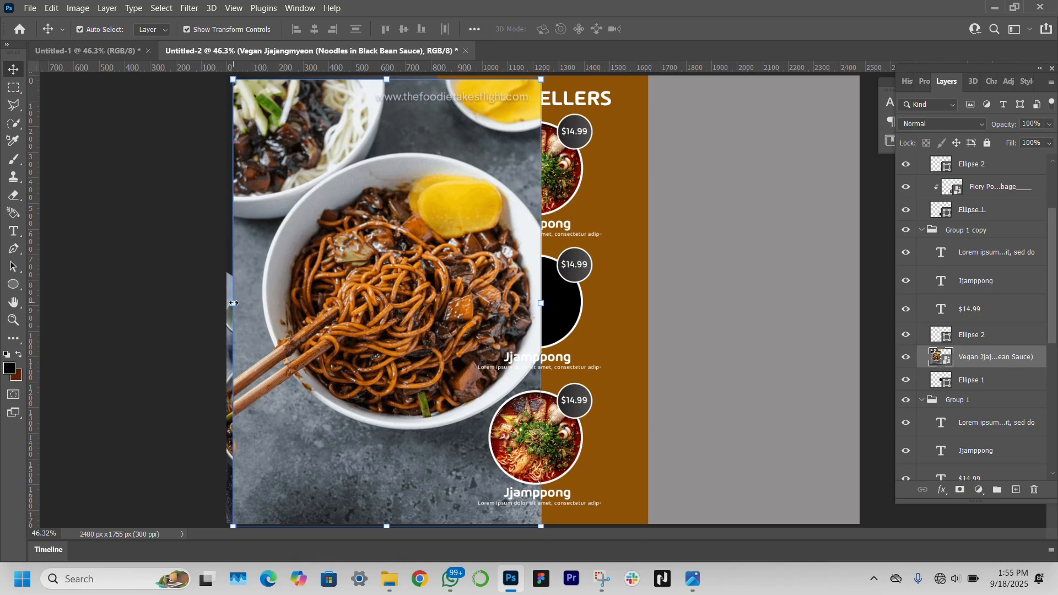
drag(234, 302, 474, 301)
right_click(1004, 356)
click(863, 308)
mouse_move(546, 297)
mouse_down()
mouse_move(585, 304)
mouse_move(534, 304)
mouse_up()
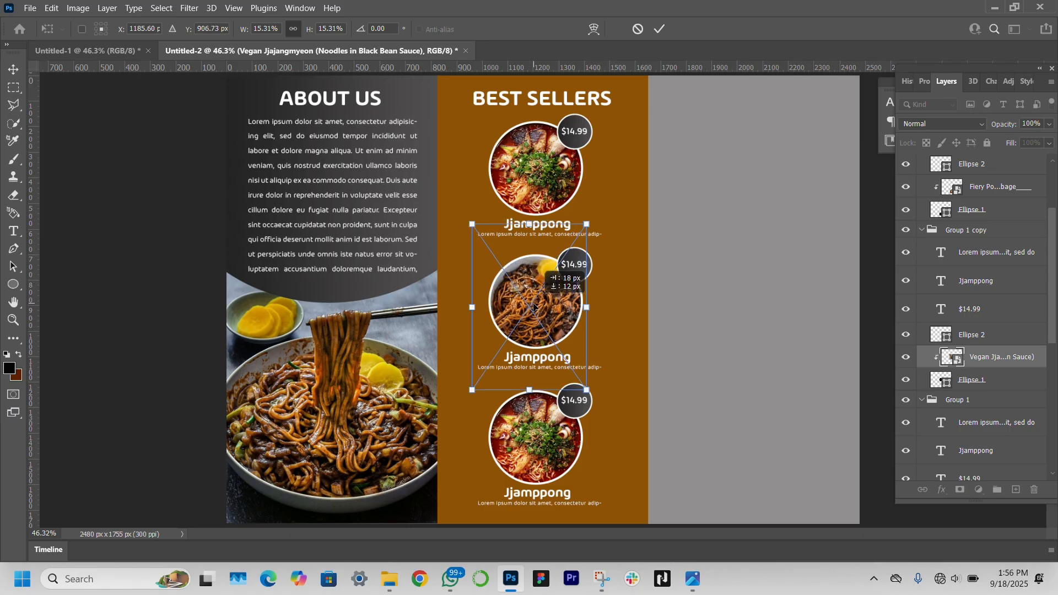
key(Return)
Retitle the middle card Jajangmyeon and change its price to $12.99
click(559, 359)
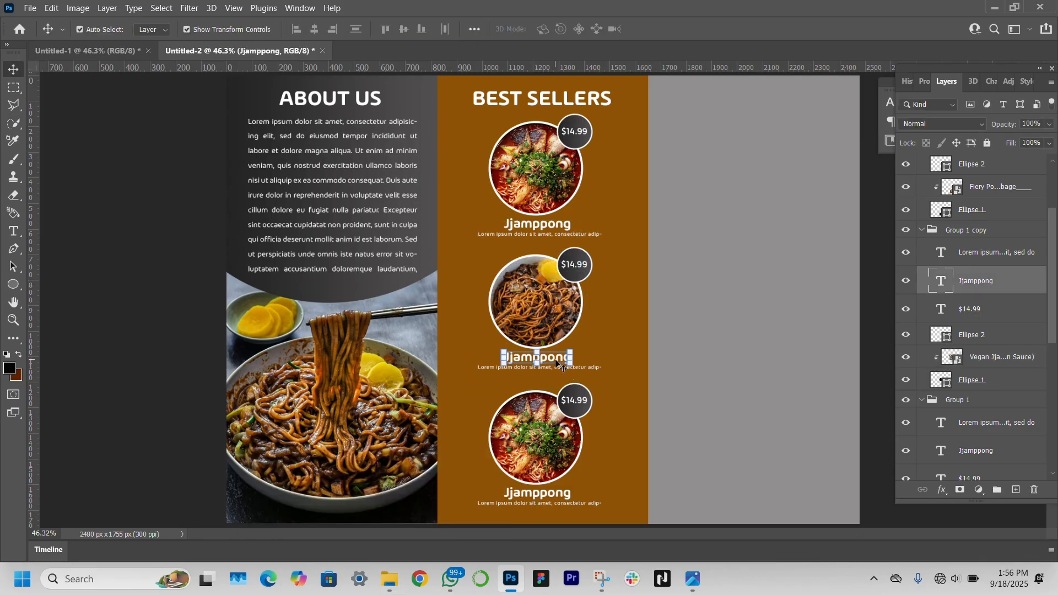
double_click(560, 359)
text(Jajangmyeon)
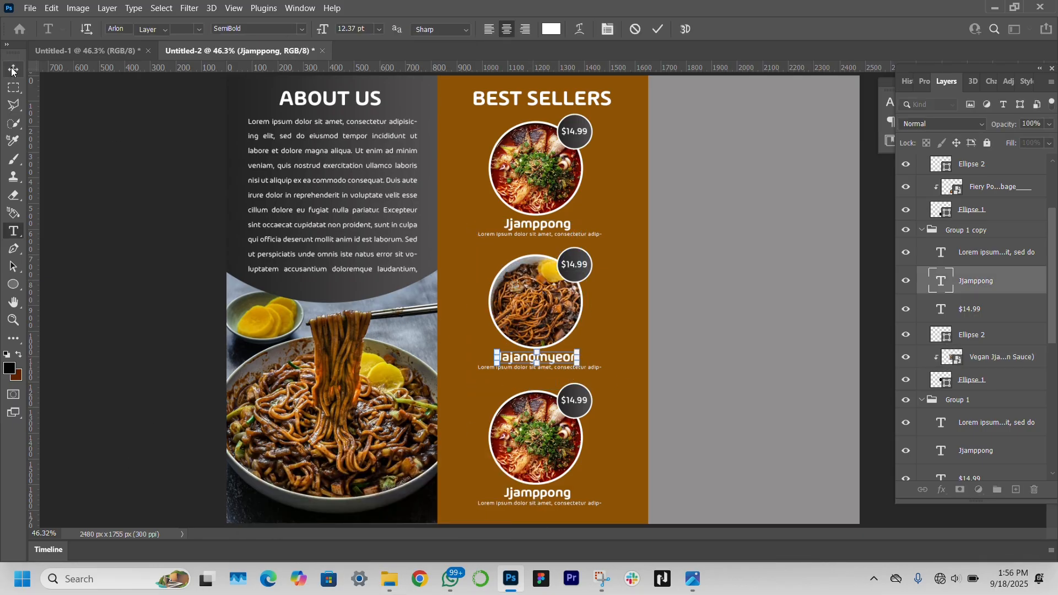
click(575, 265)
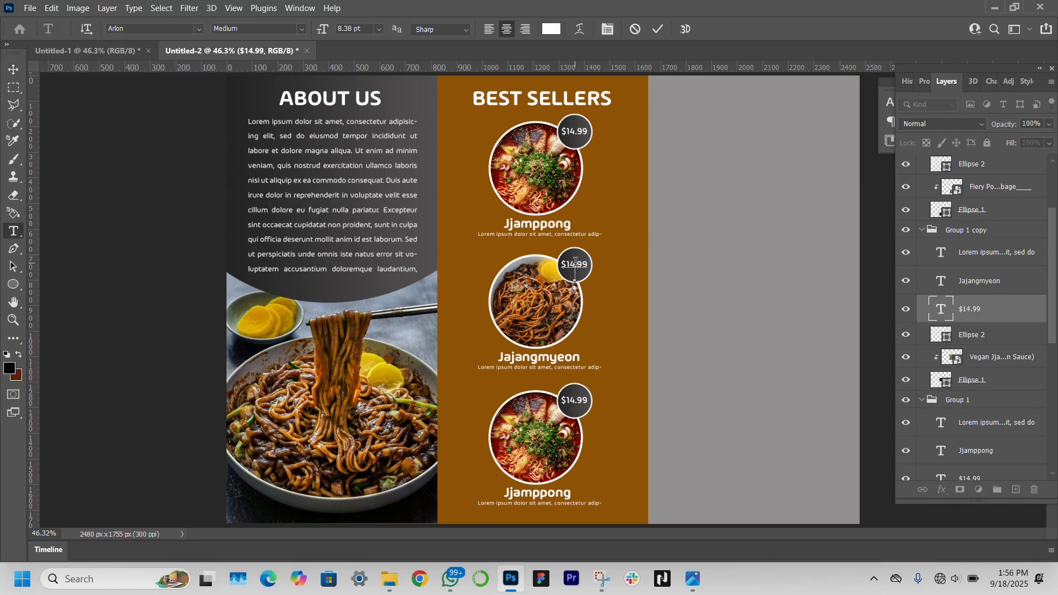
key(BackSpace)
text(2)
click(13, 70)
click(534, 497)
Place the ramen-with-egg photo in the bottom circle, replacing the old Fiery Pork photo
click(389, 578)
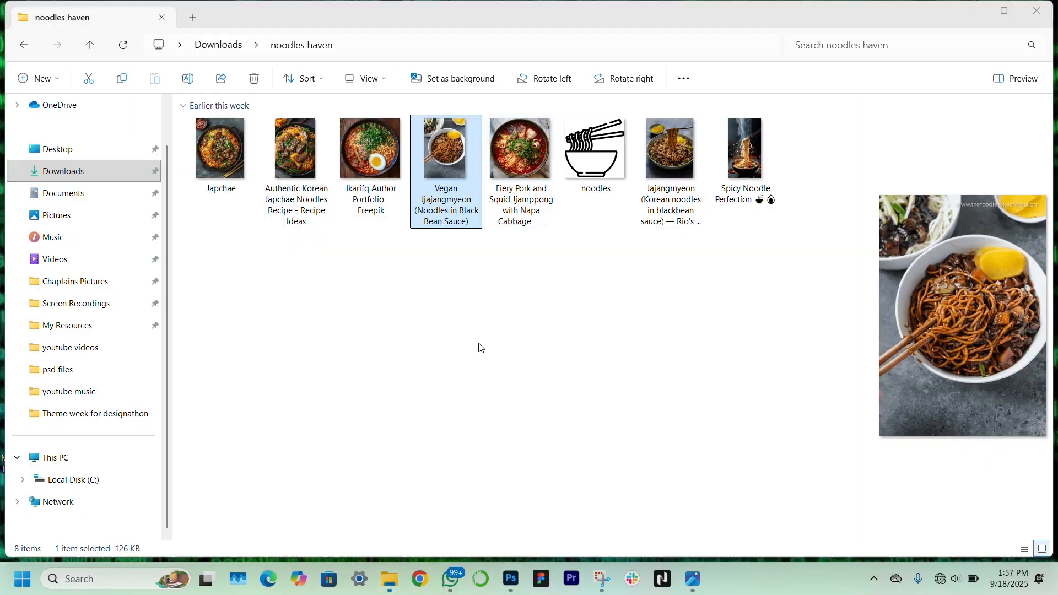
drag(371, 148, 520, 392)
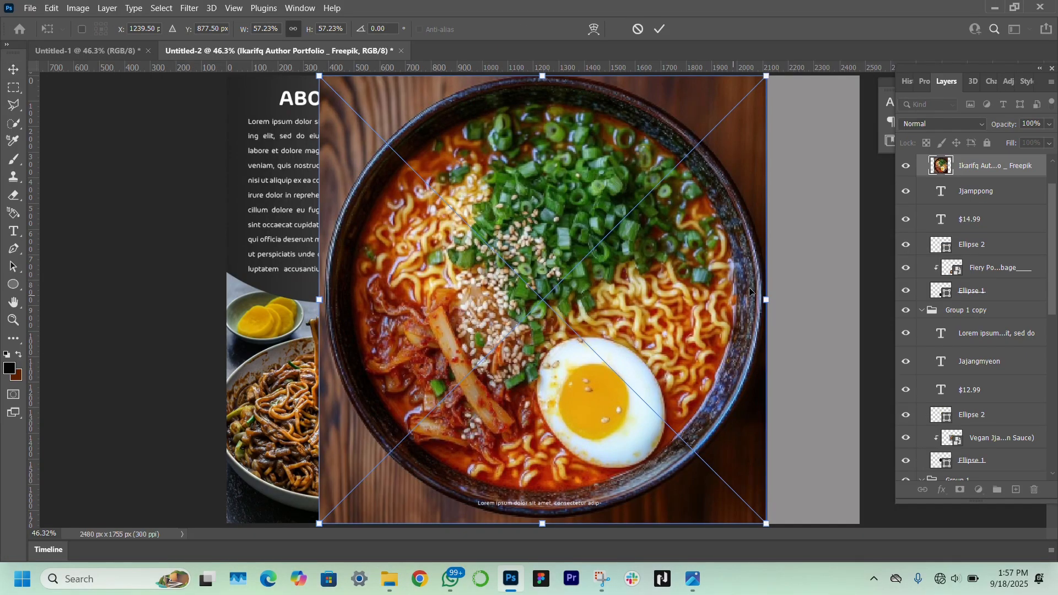
drag(751, 292, 539, 434)
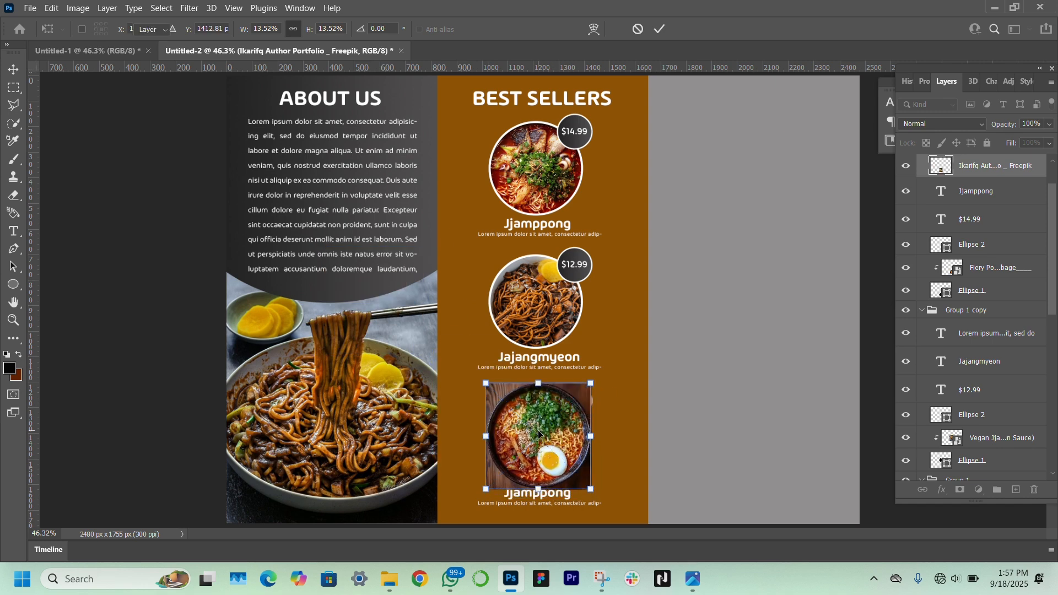
key(Return)
drag(1020, 165, 1001, 279)
click(1004, 248)
key(Delete)
drag(535, 445, 531, 449)
Change the bottom card's price to $9.99 and its title to Ramyeon
click(578, 402)
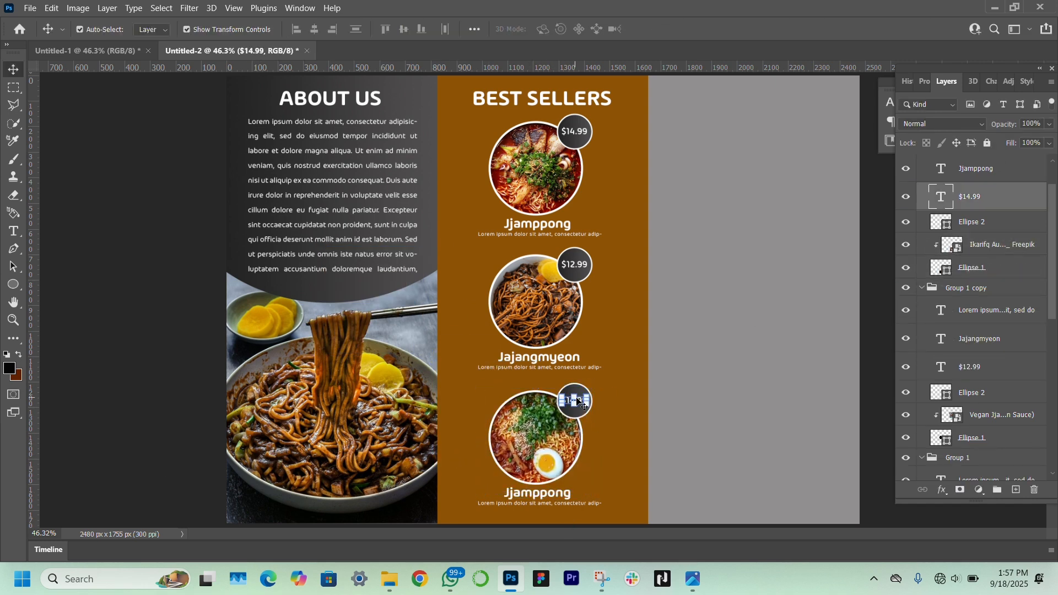
text($9.99)
click(99, 342)
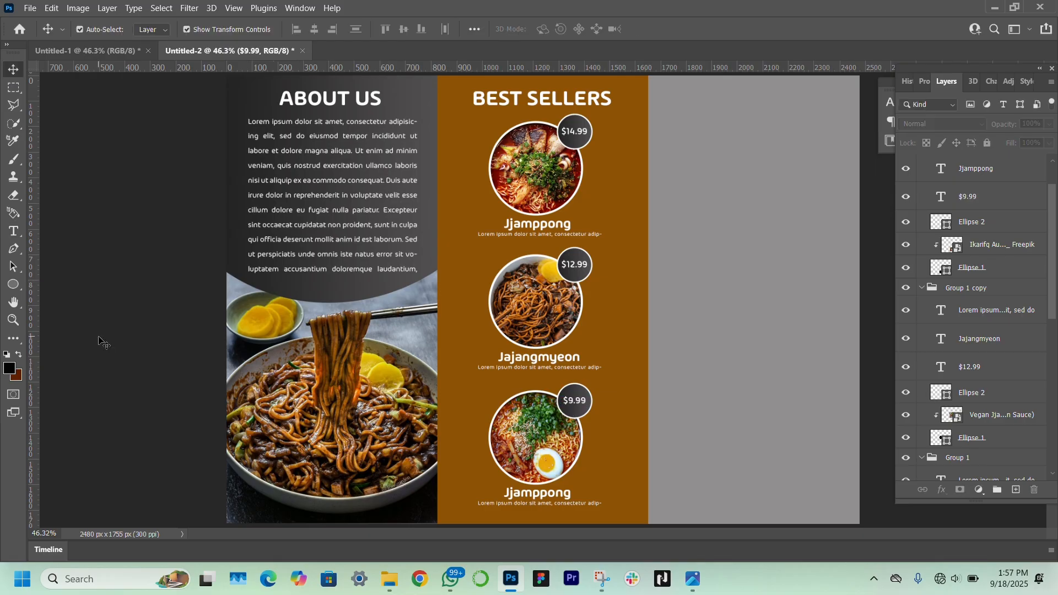
double_click(537, 492)
text(Ramyeon)
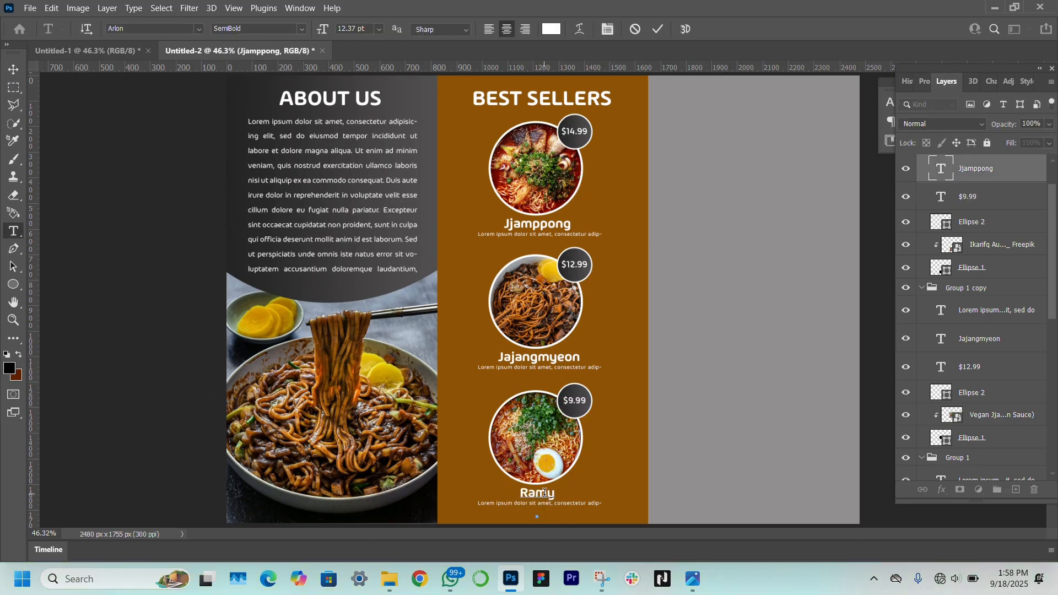
click(10, 72)
click(98, 348)
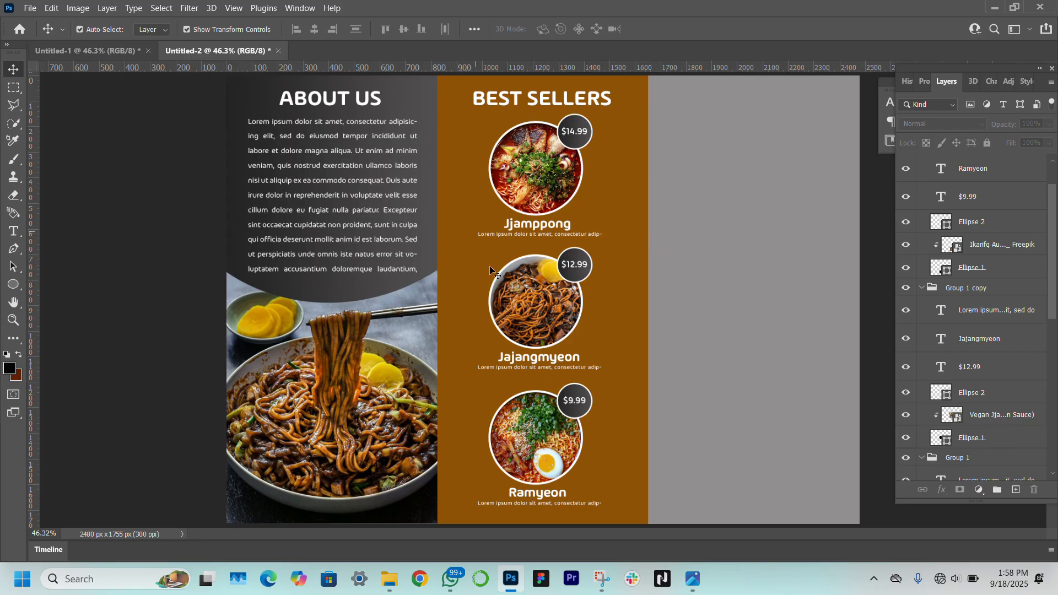
Change the back-panel rectangle's fill to a linear gradient at 0°
click(764, 200)
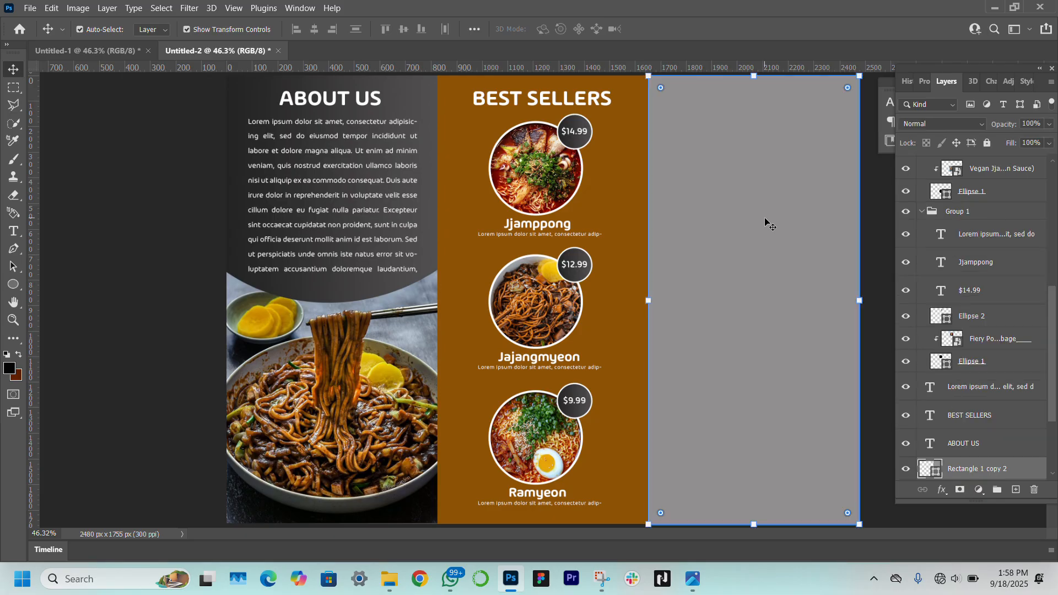
scroll(946, 412, down, 2)
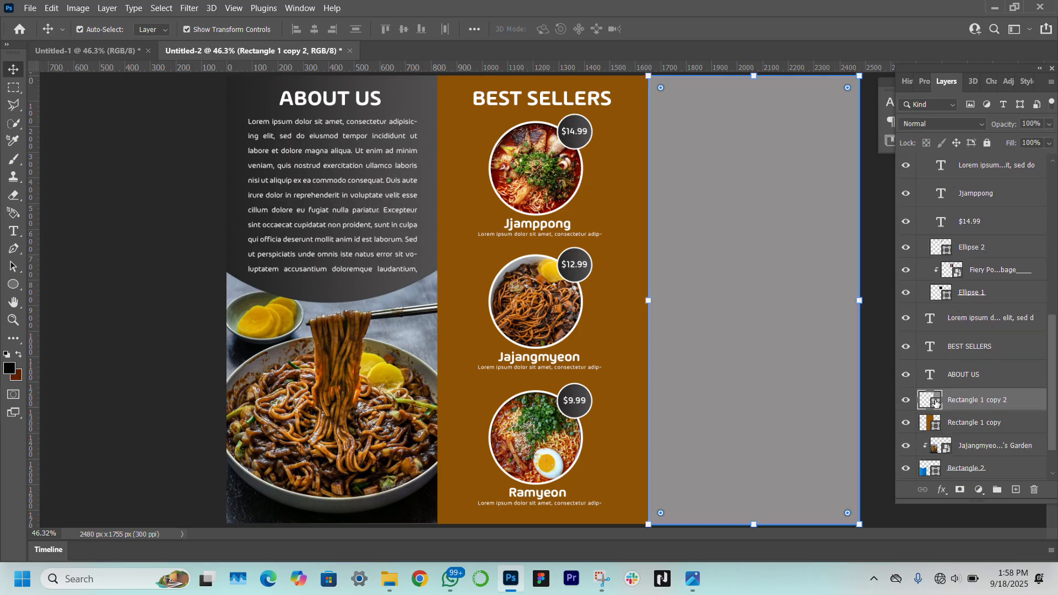
click(928, 84)
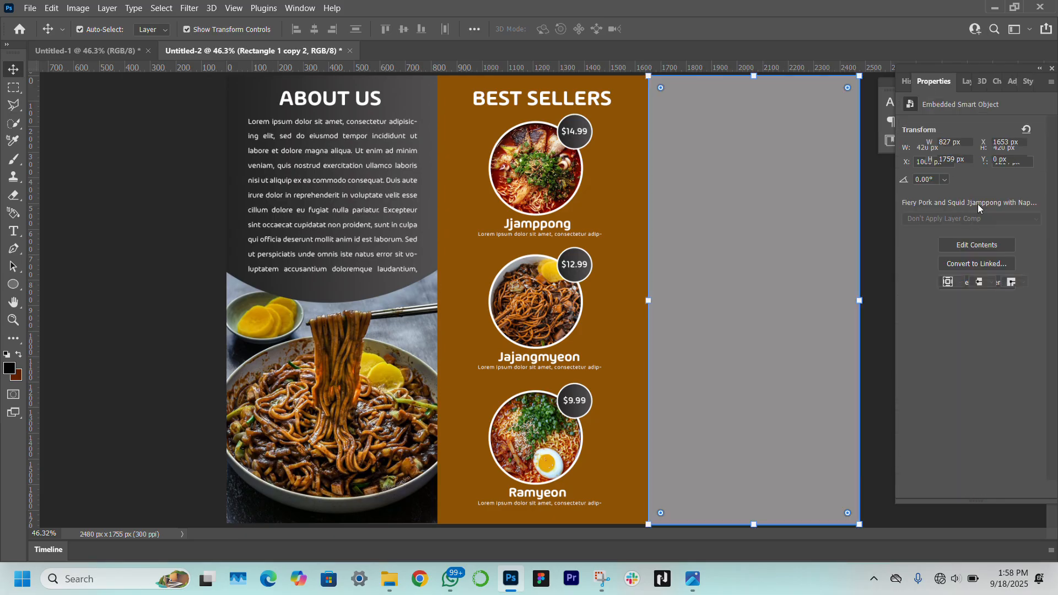
click(946, 226)
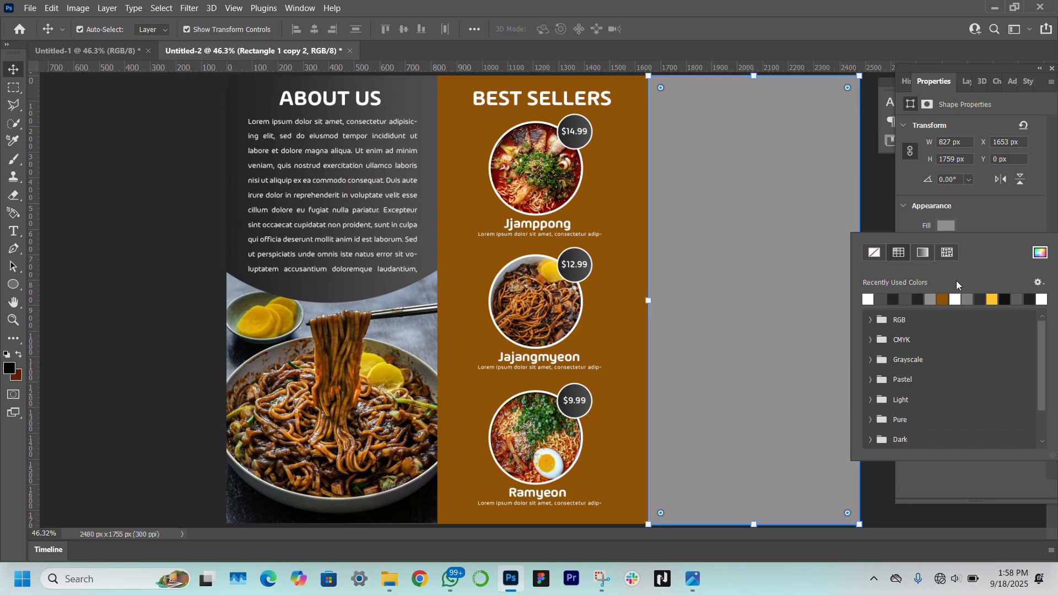
click(922, 253)
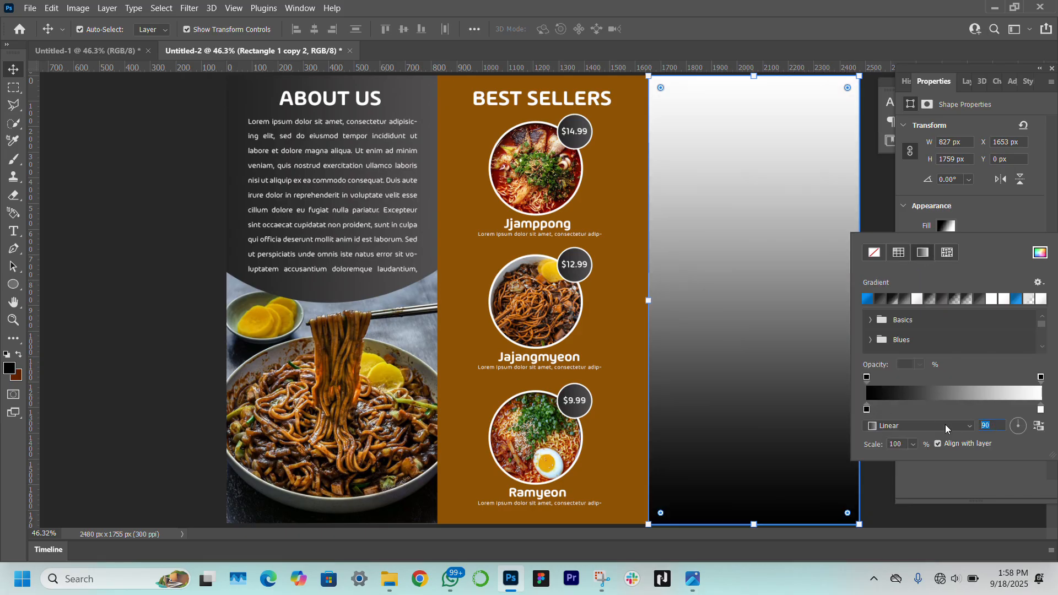
key(Return)
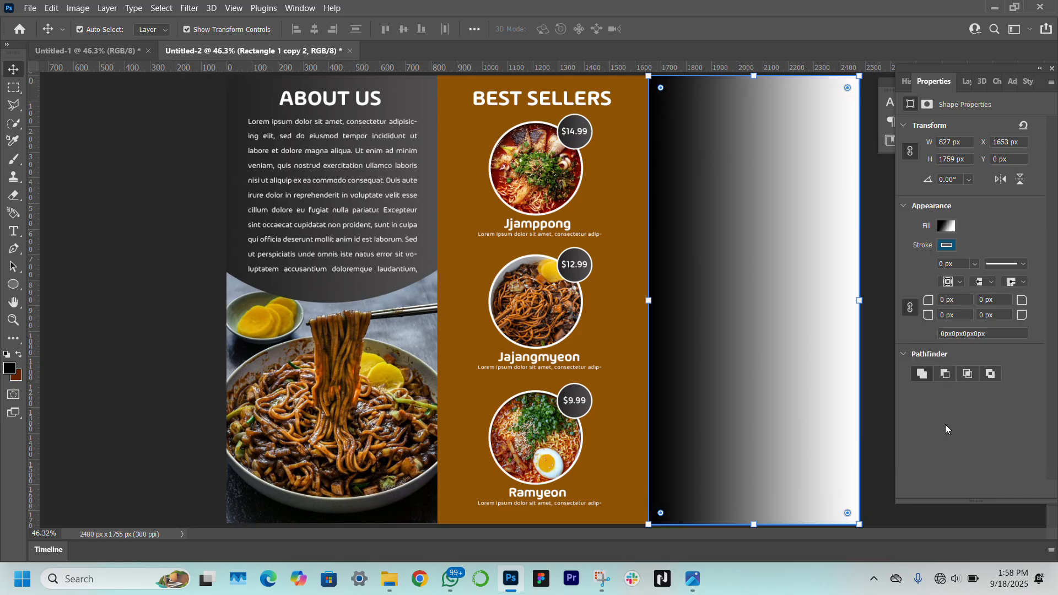
Set both gradient stops to dark greys sampled from the About Us panel
click(949, 226)
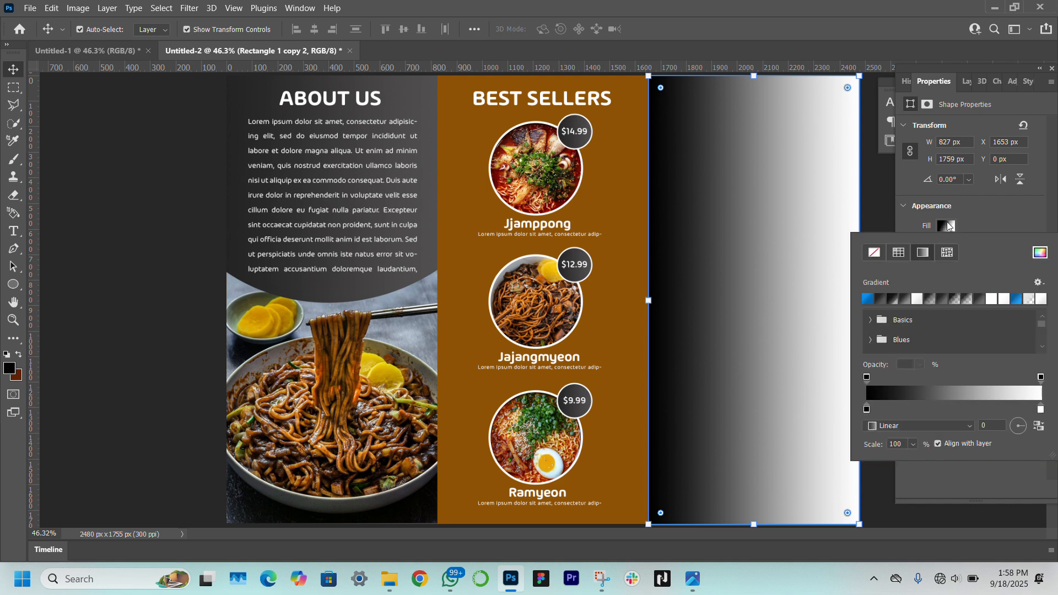
double_click(867, 410)
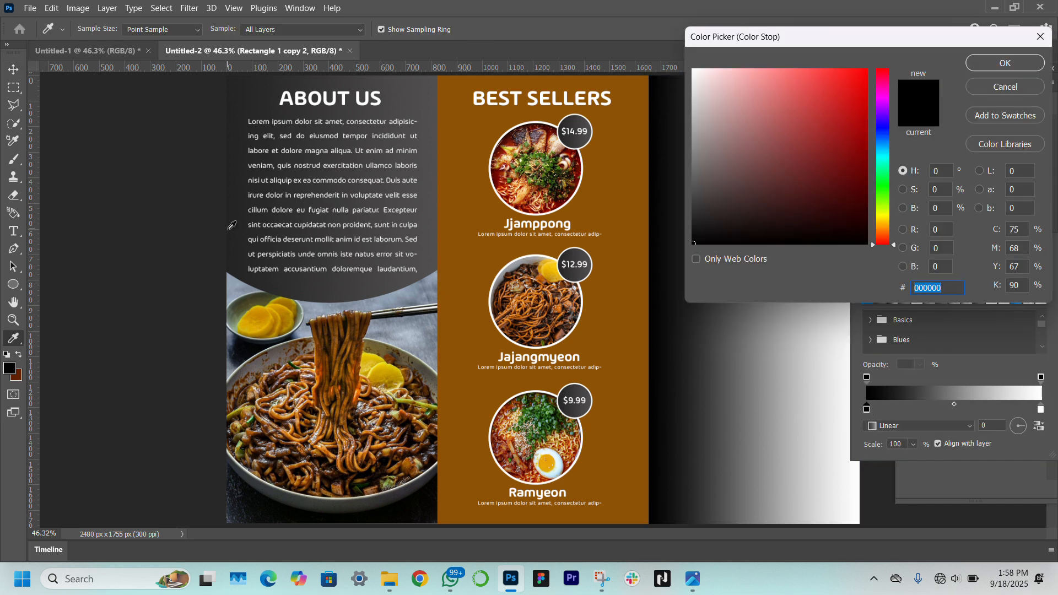
click(232, 227)
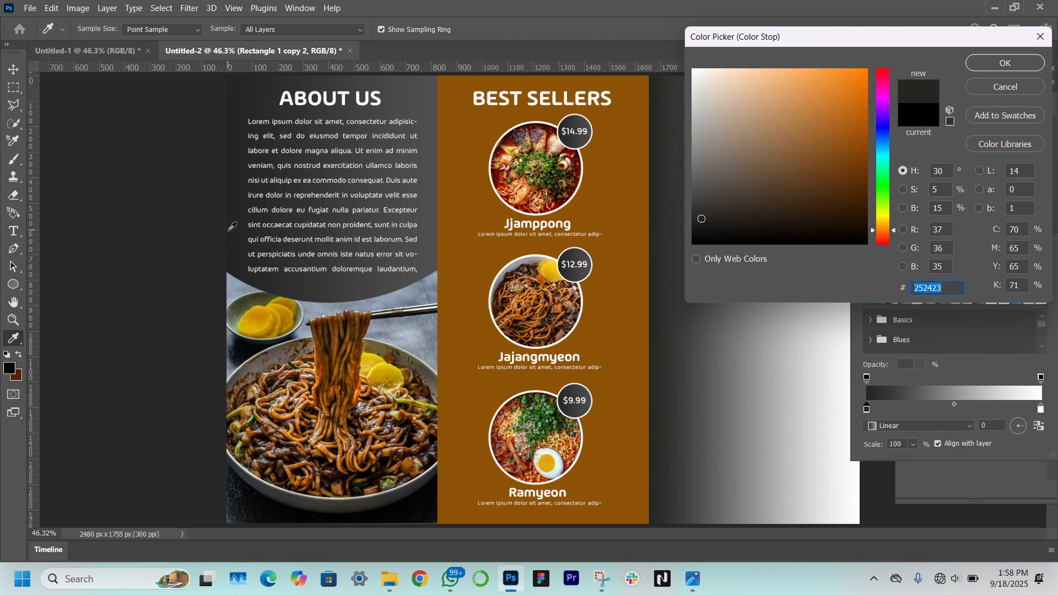
key(Return)
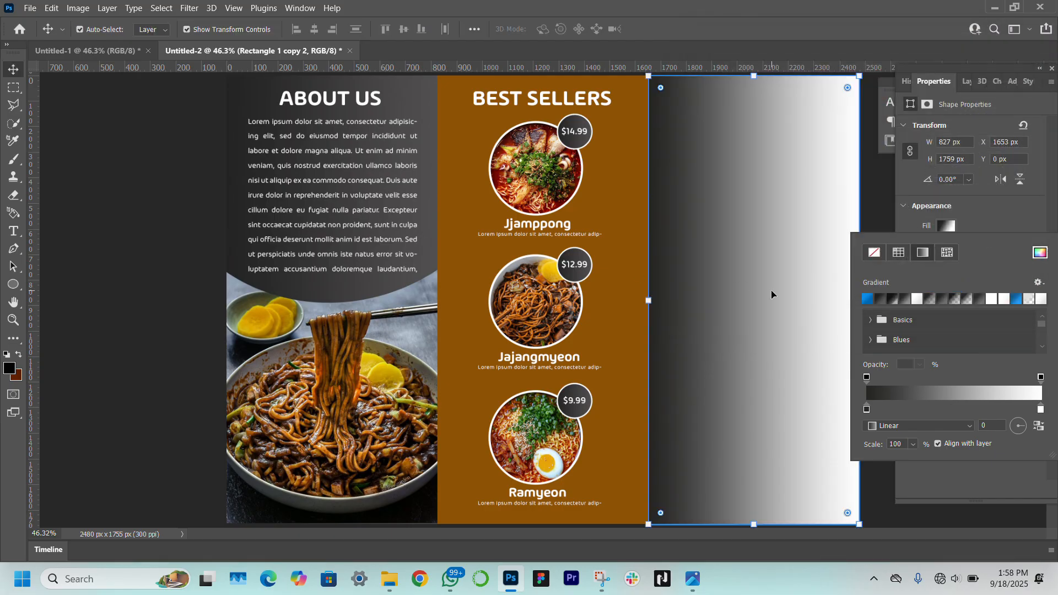
double_click(1041, 409)
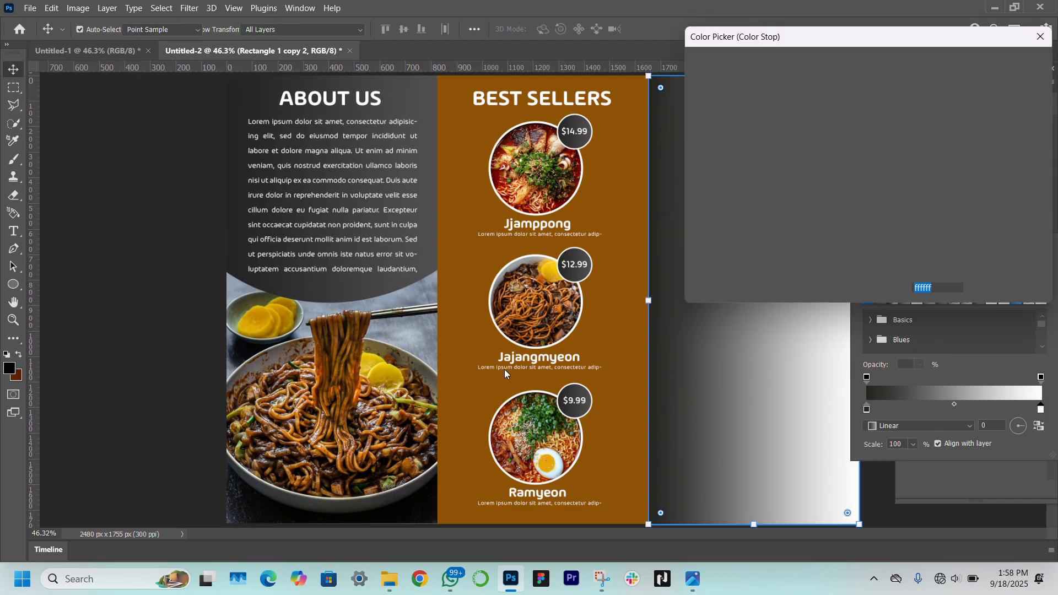
click(433, 161)
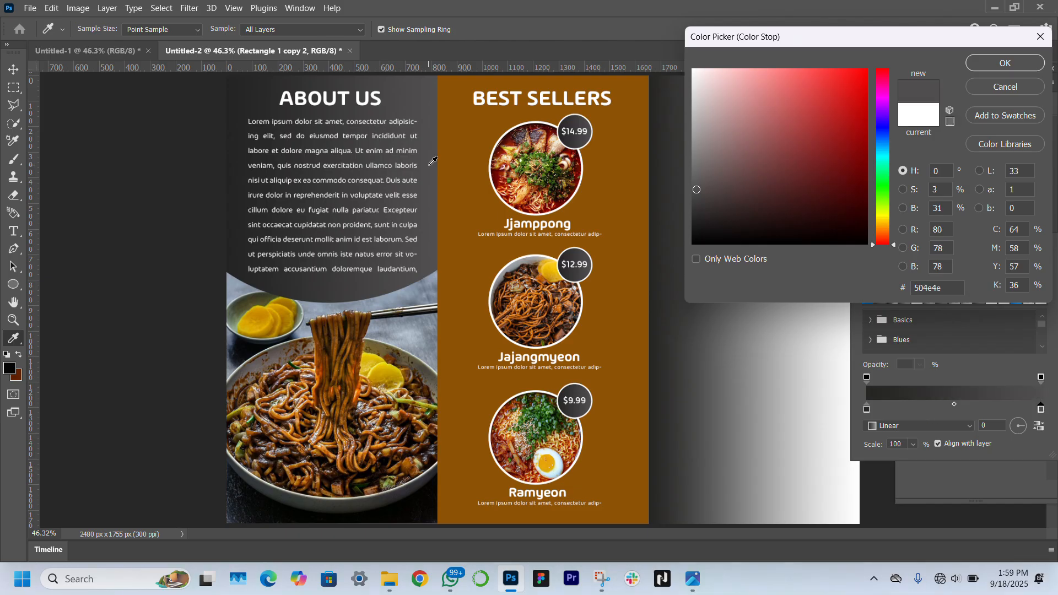
key(Return)
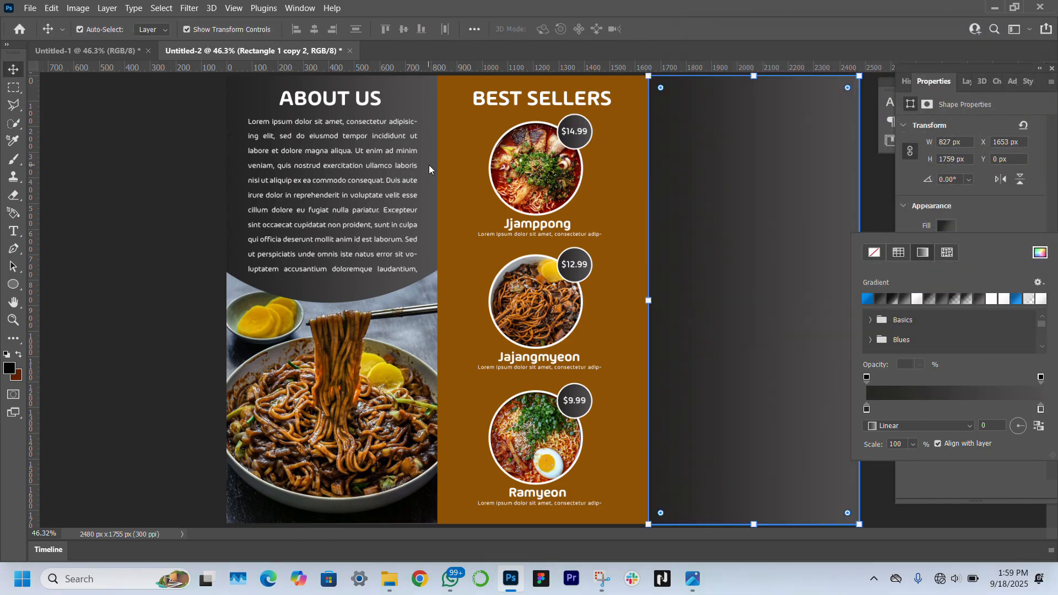
click(741, 181)
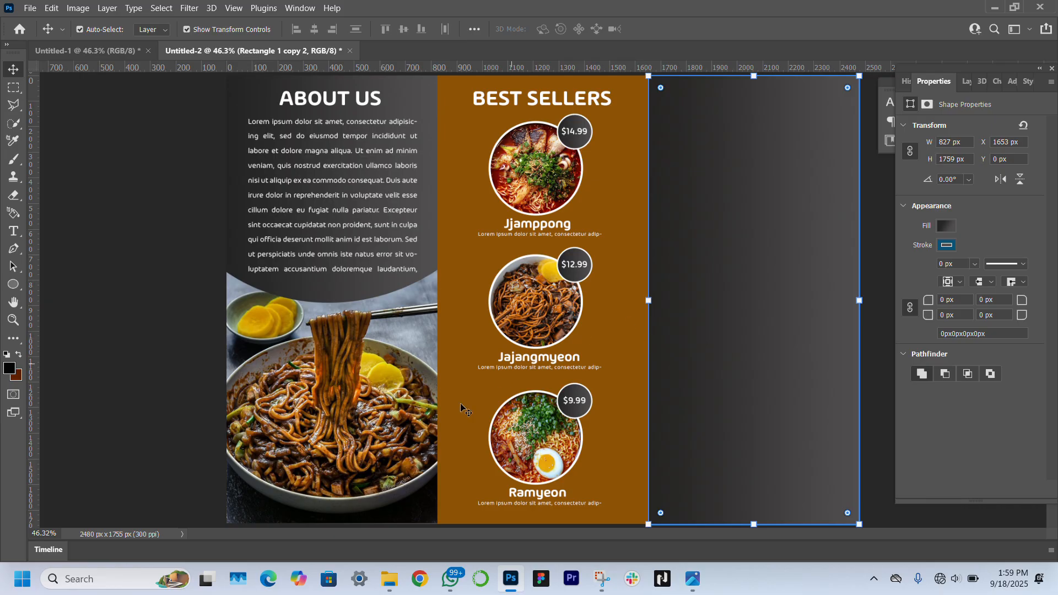
Bring the Japchae and Korean Japchae recipe photos in and move both layers to the top of the stack
mouse_move(391, 580)
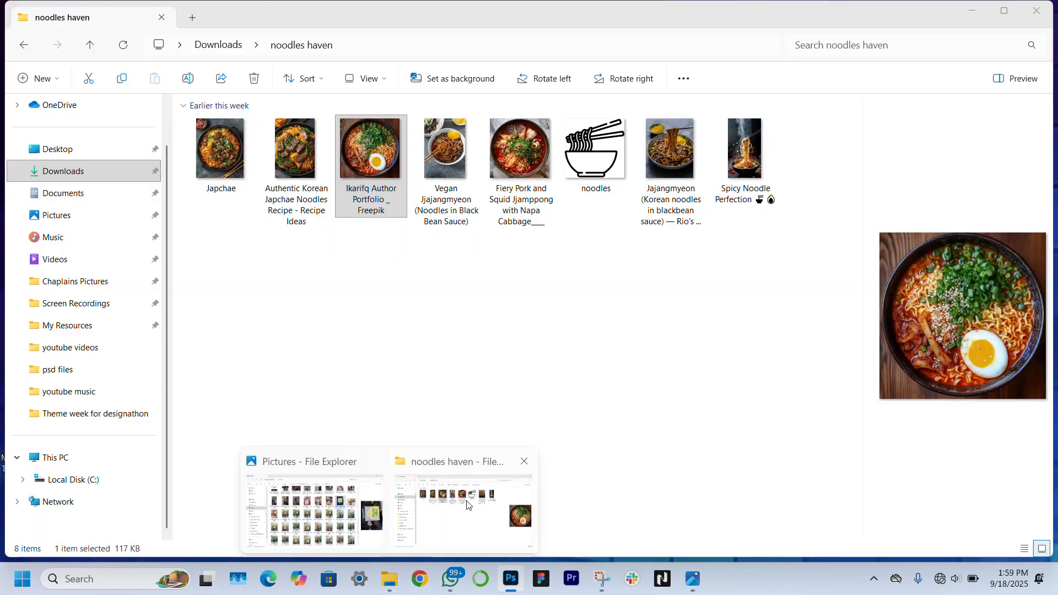
click(468, 505)
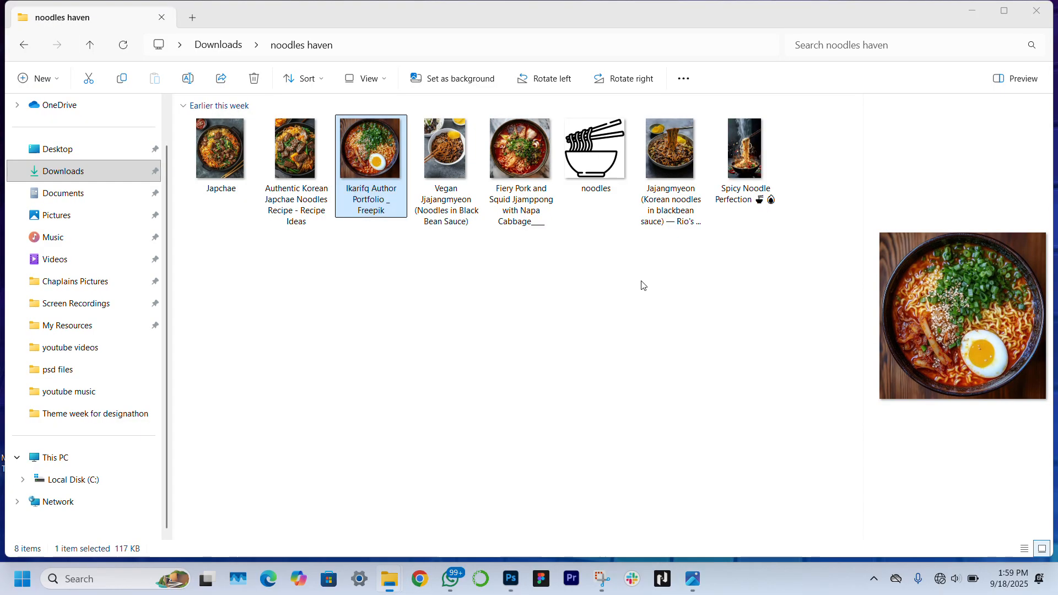
click(275, 155)
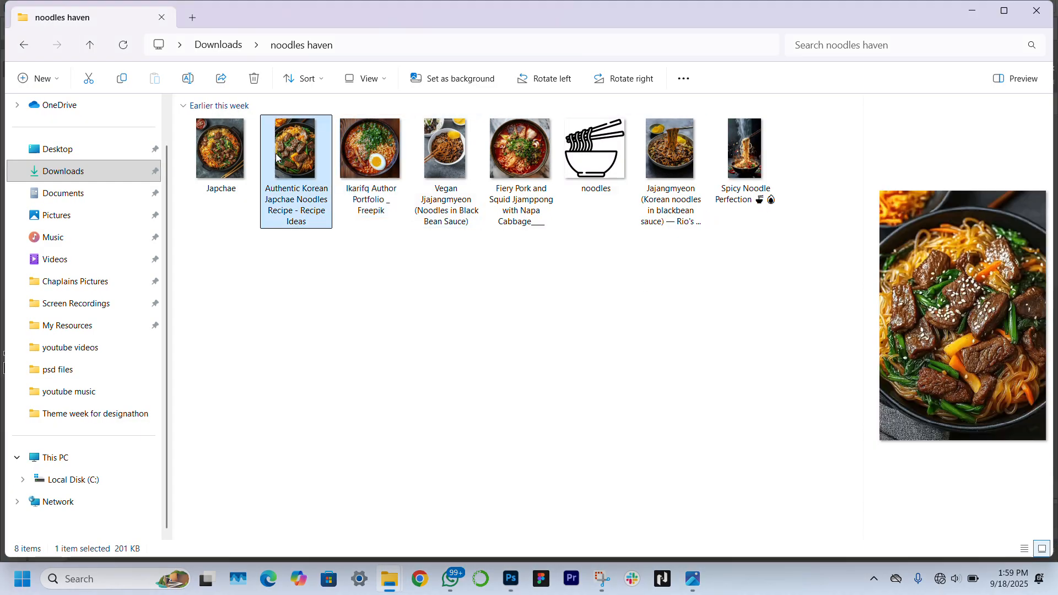
ctrl+click(207, 155)
drag(207, 155, 528, 302)
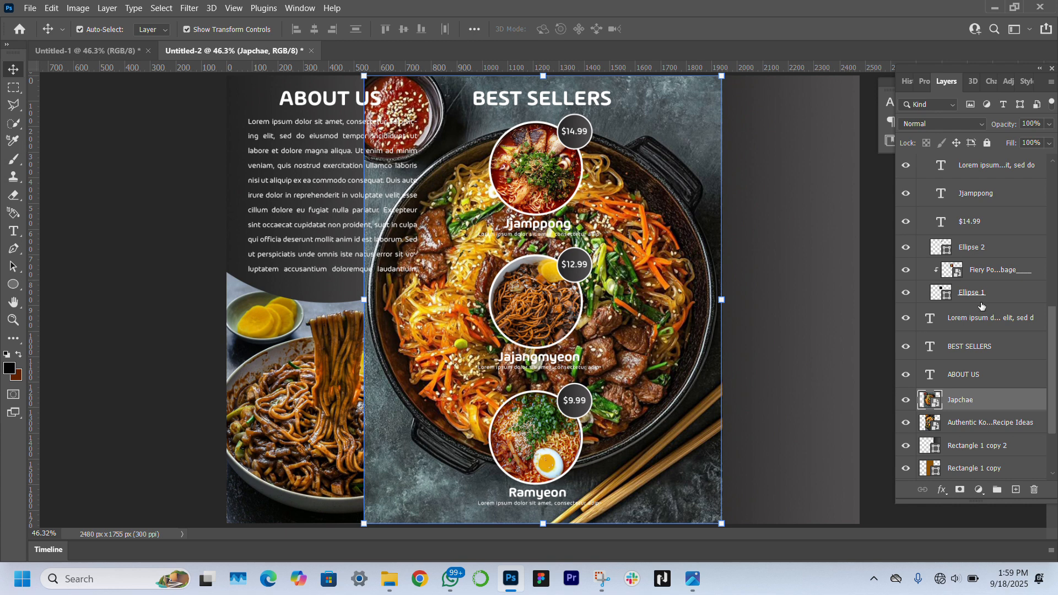
shift+click(970, 425)
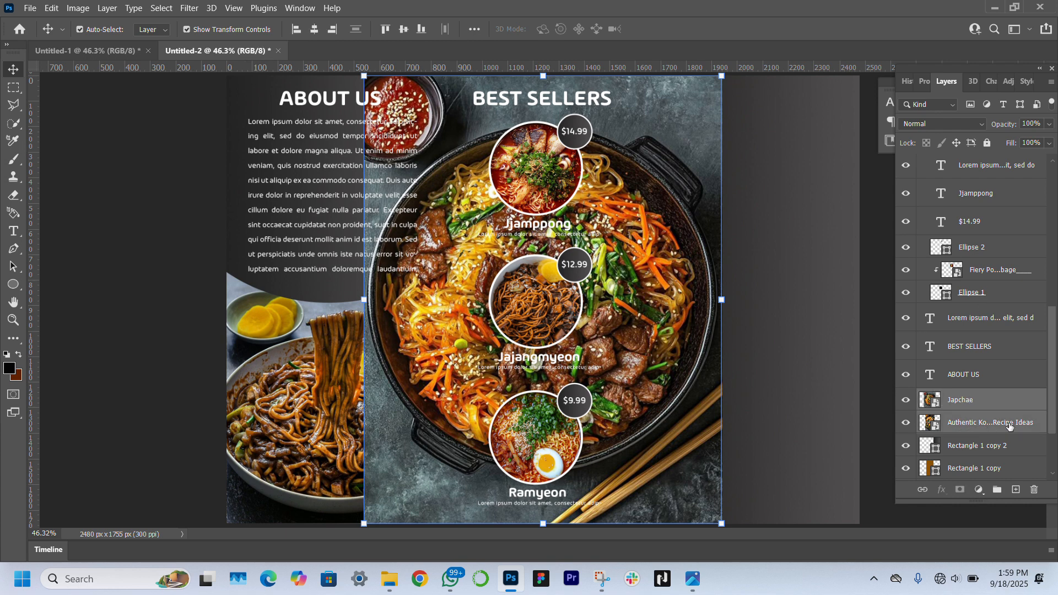
drag(1013, 425, 939, 104)
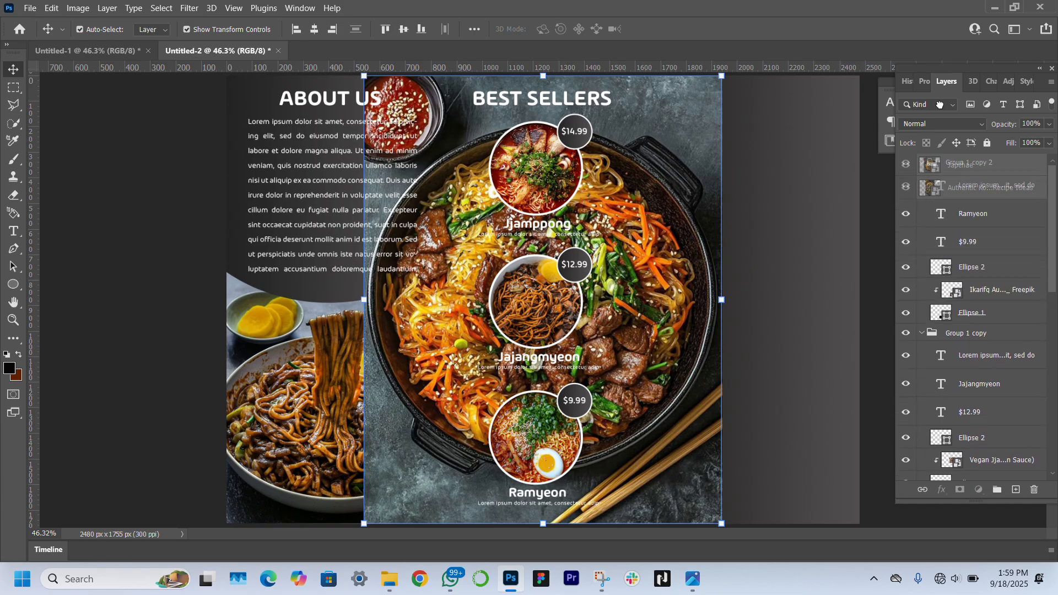
drag(946, 142, 946, 148)
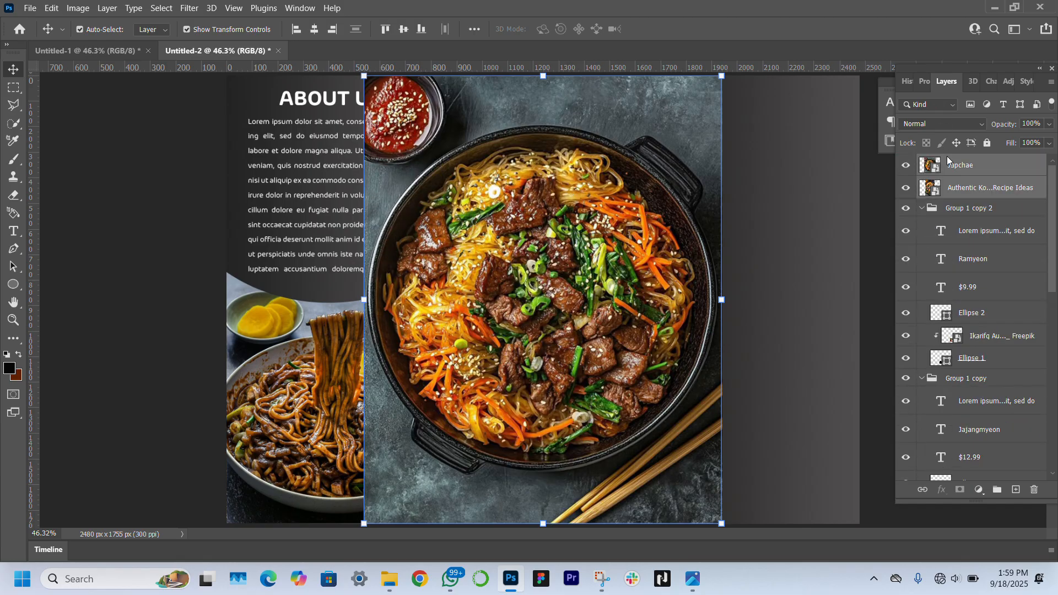
drag(574, 283, 456, 277)
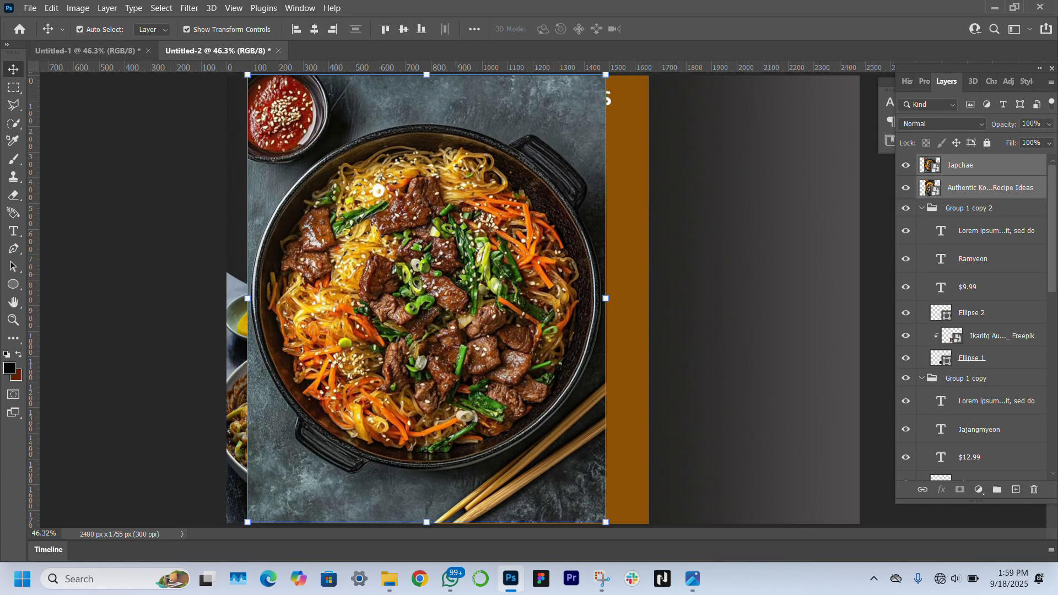
Hide the Japchae photo, then clip the recipe photo to the right panel rectangle and scale it up
click(960, 175)
click(906, 167)
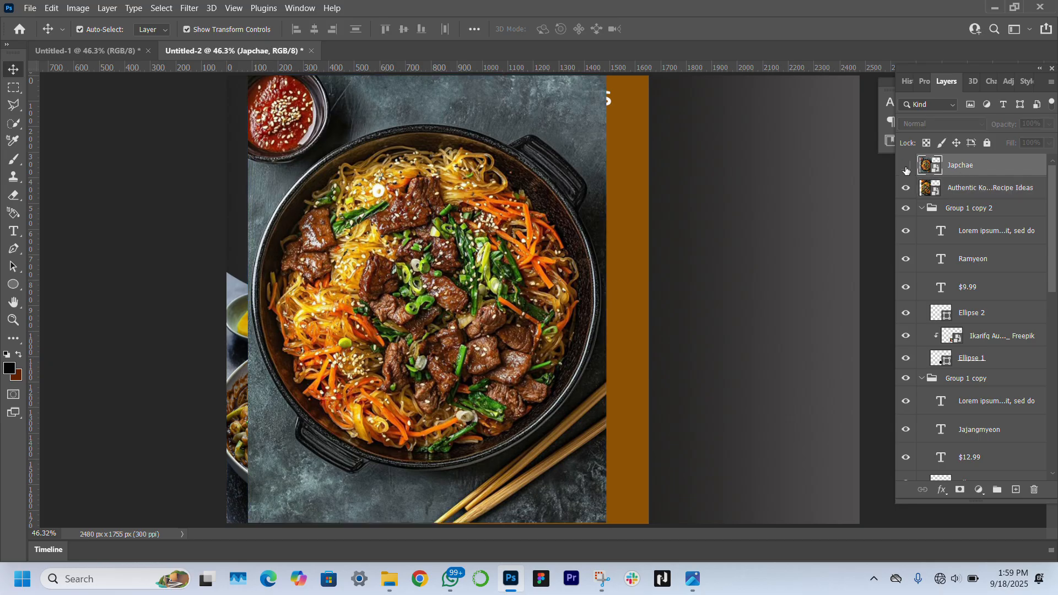
click(424, 325)
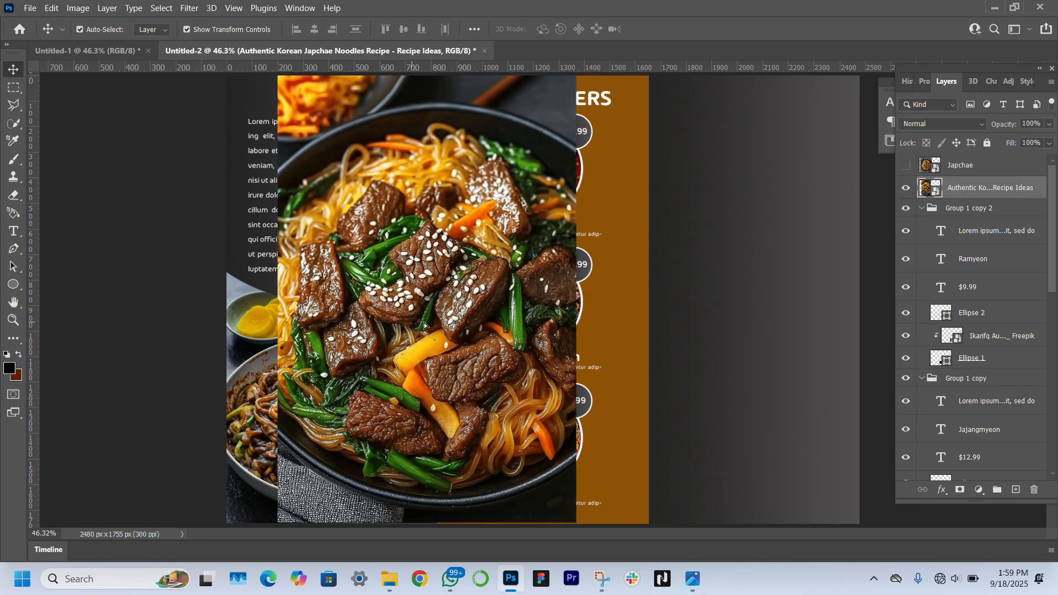
drag(424, 325, 748, 324)
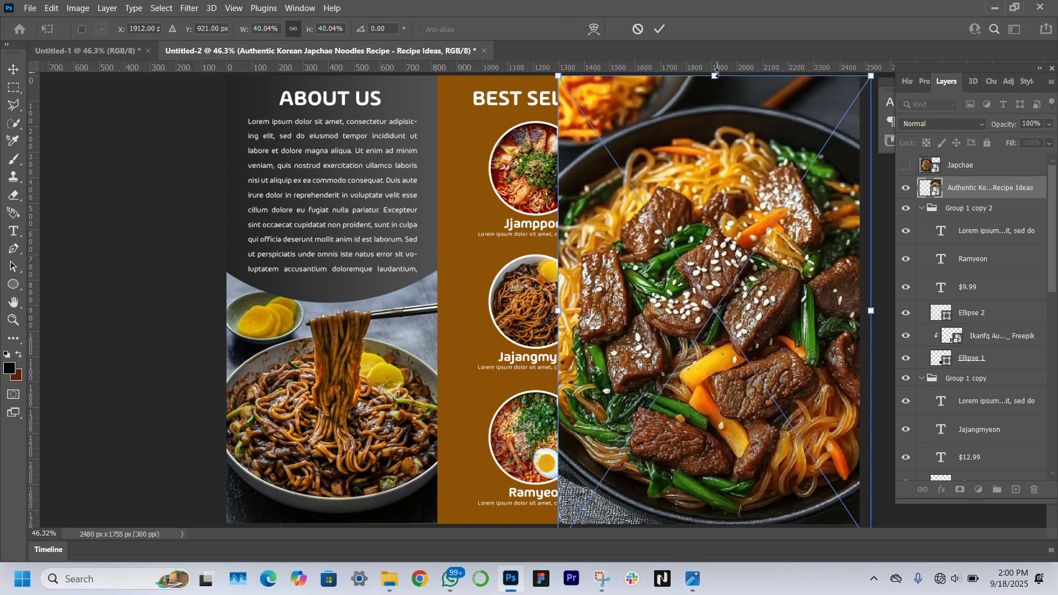
key(Return)
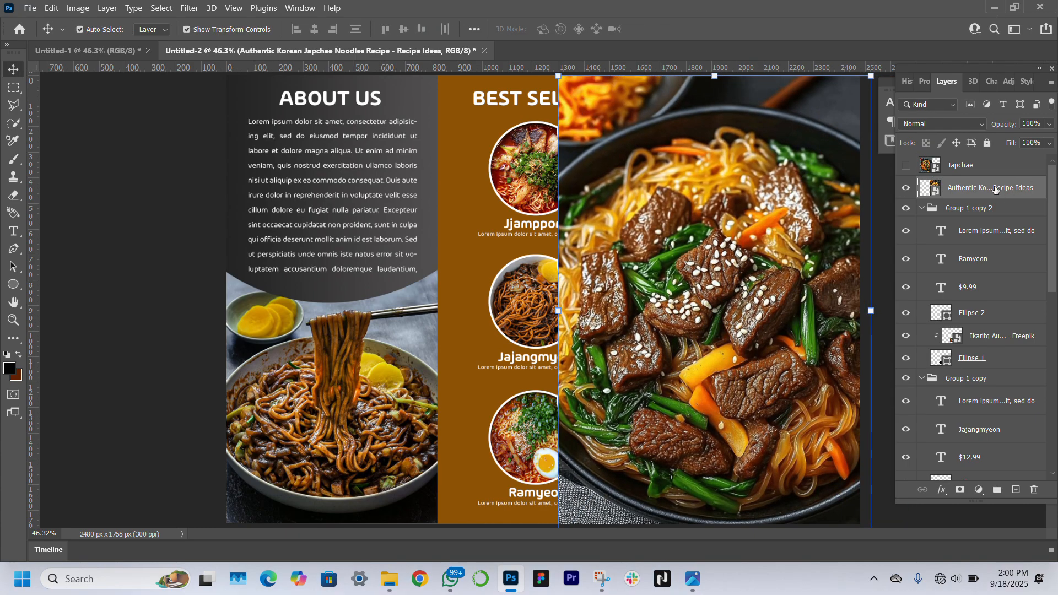
drag(994, 191, 987, 335)
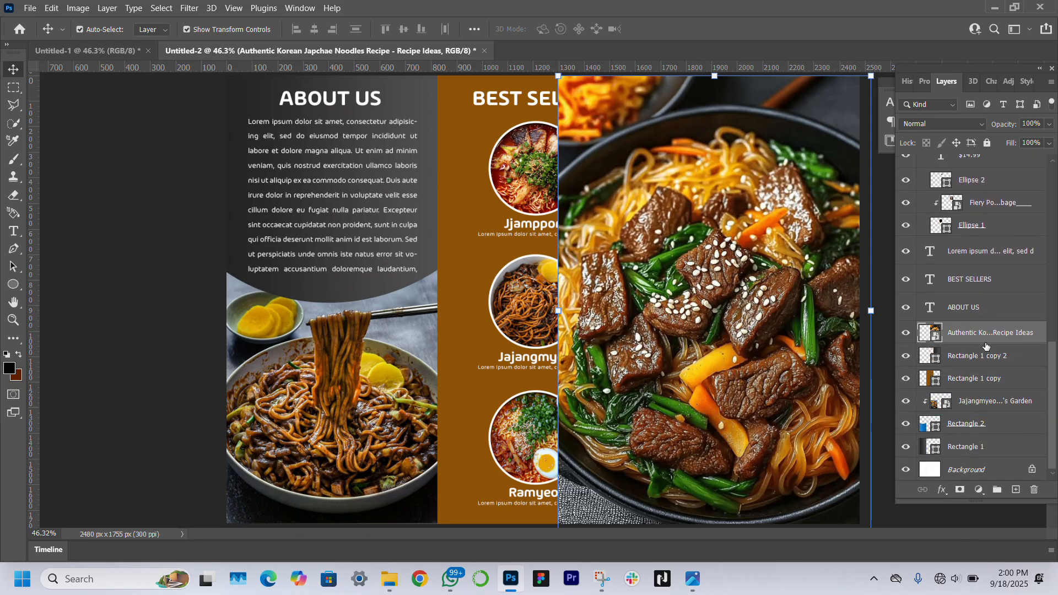
right_click(987, 335)
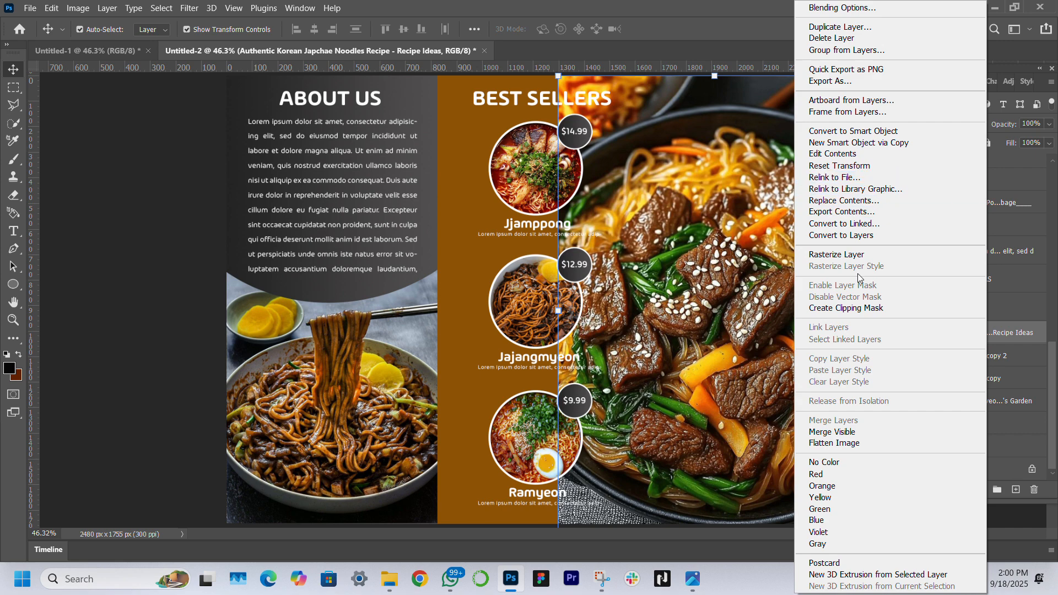
click(871, 308)
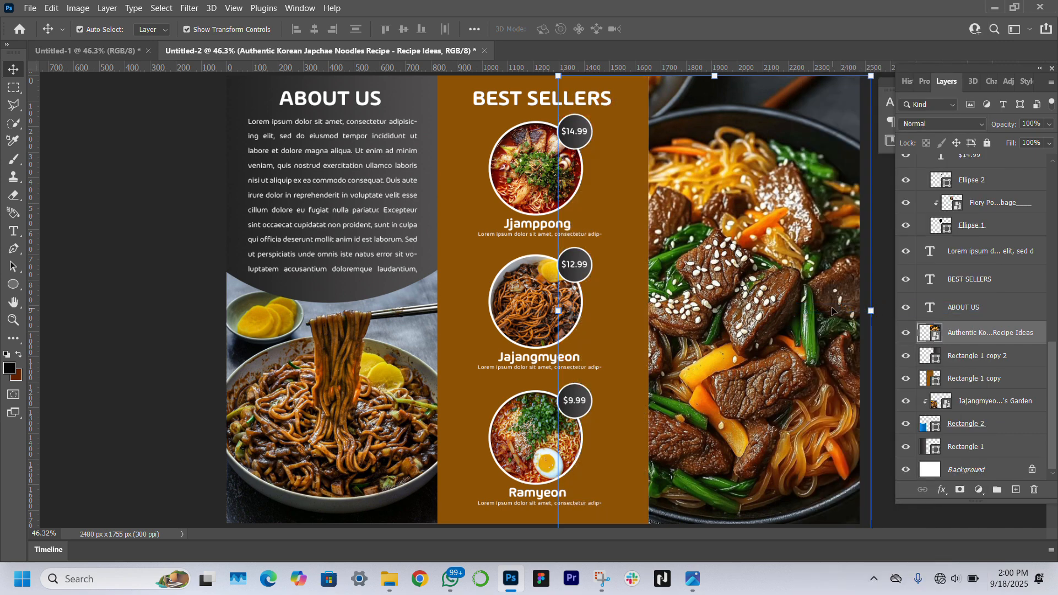
drag(747, 303, 777, 283)
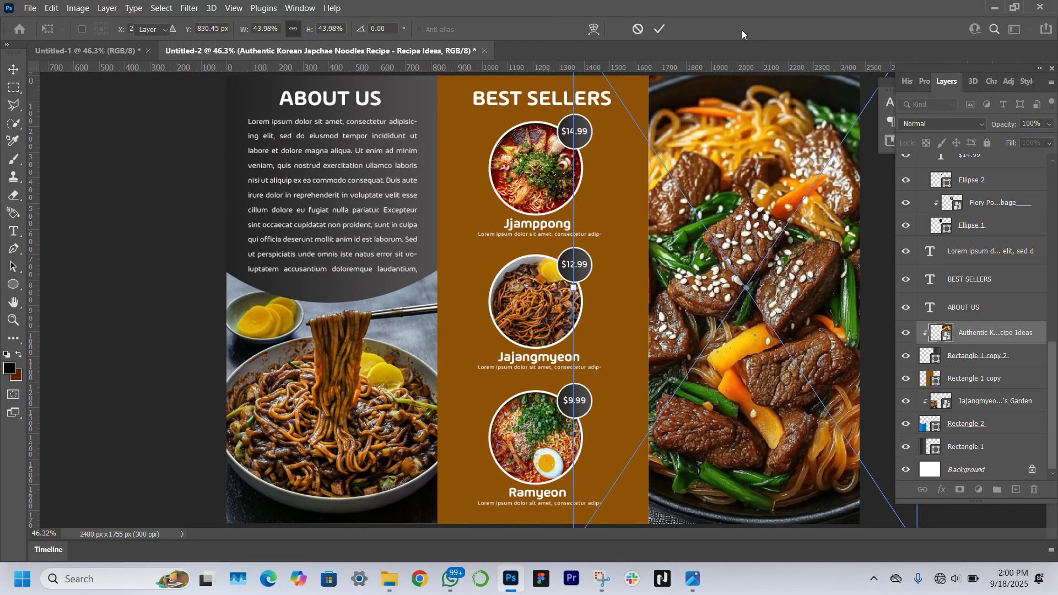
key(Return)
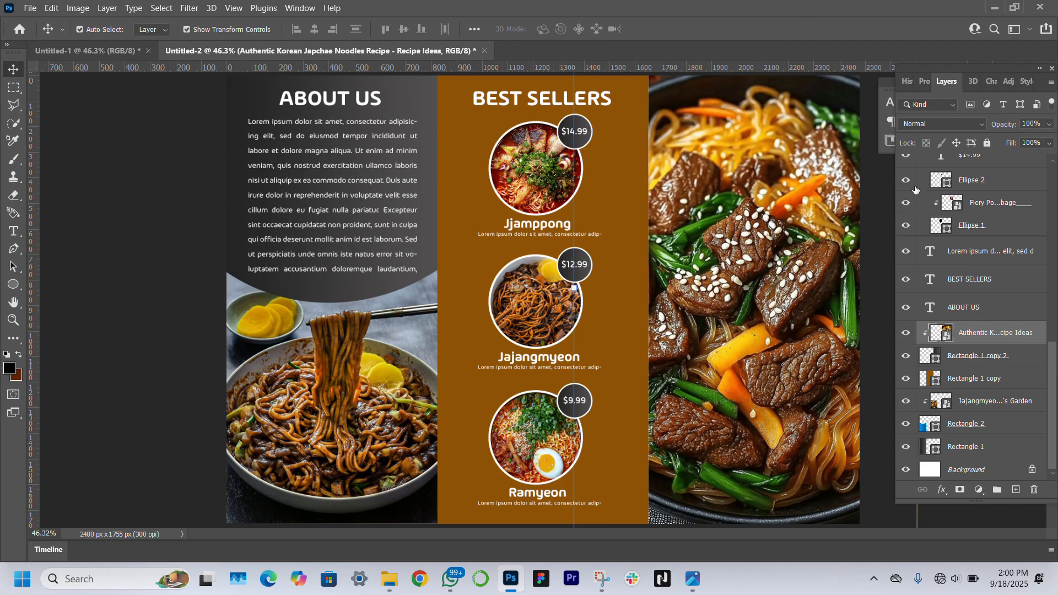
Set the recipe photo to Overlay blend mode and nudge it slightly down in its panel
click(924, 82)
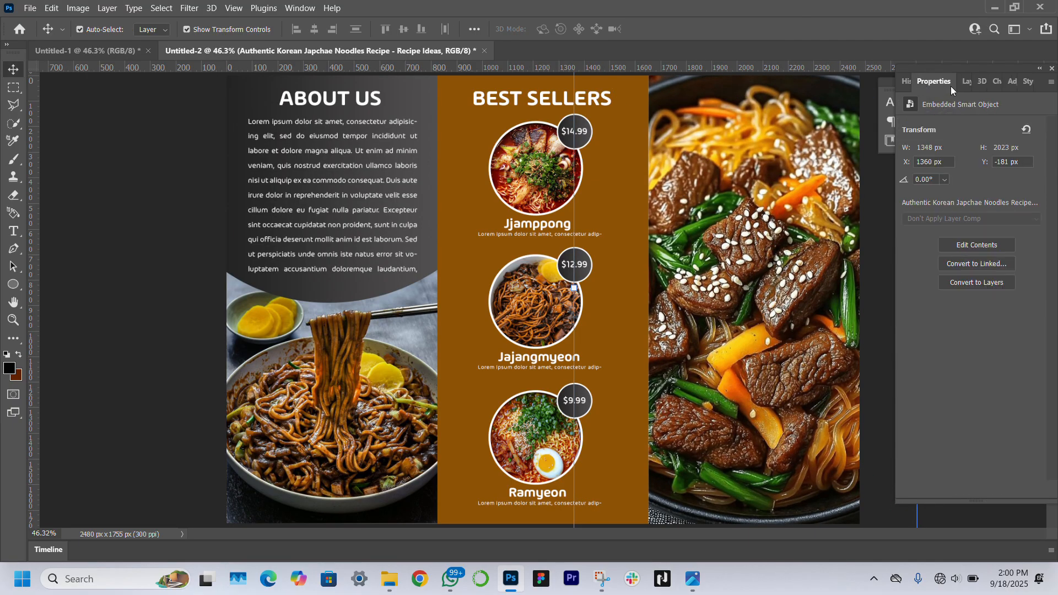
click(969, 83)
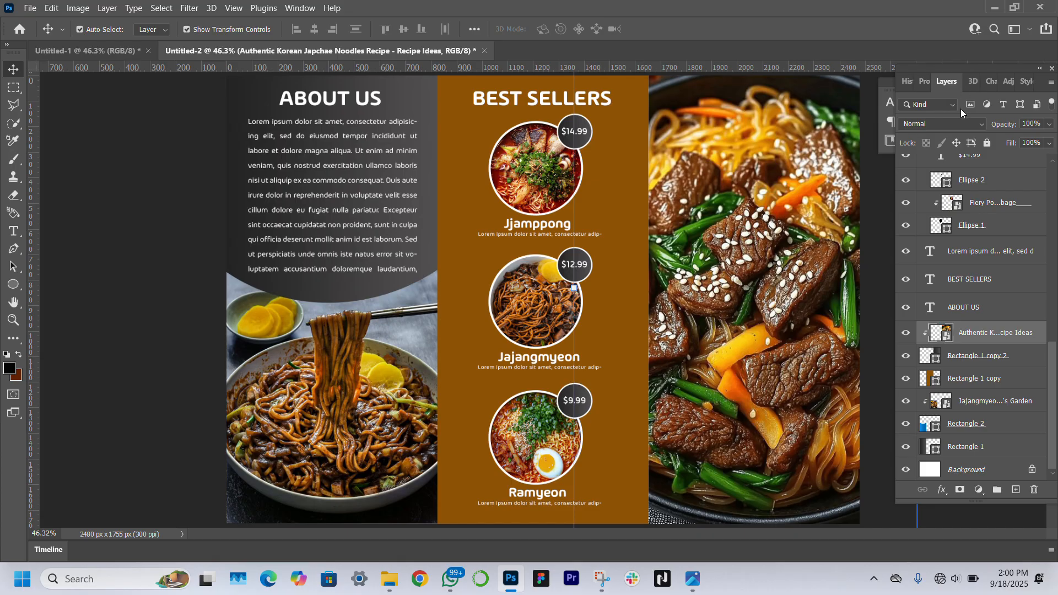
click(964, 126)
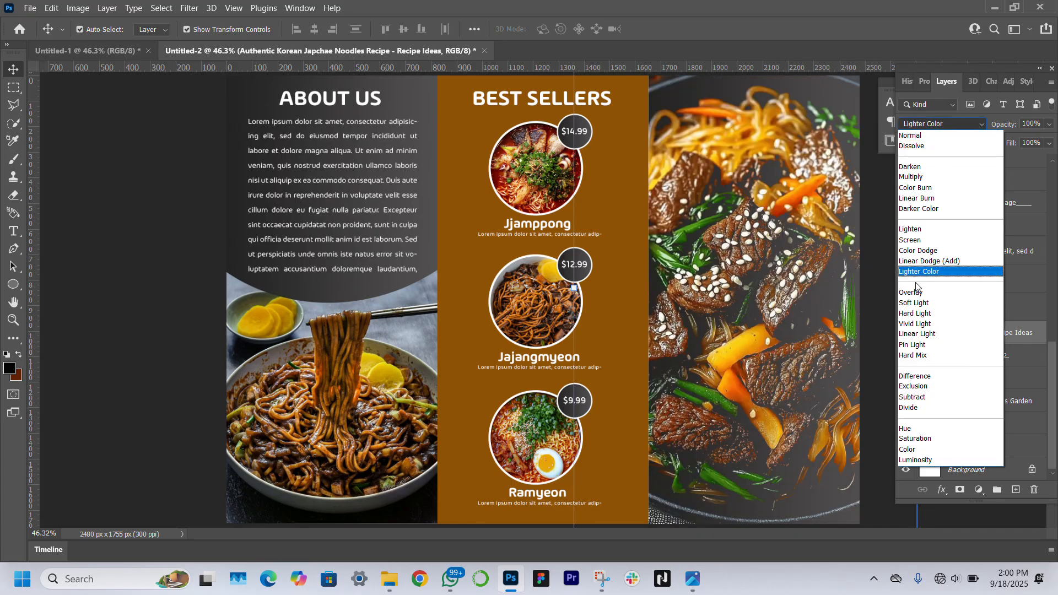
click(918, 296)
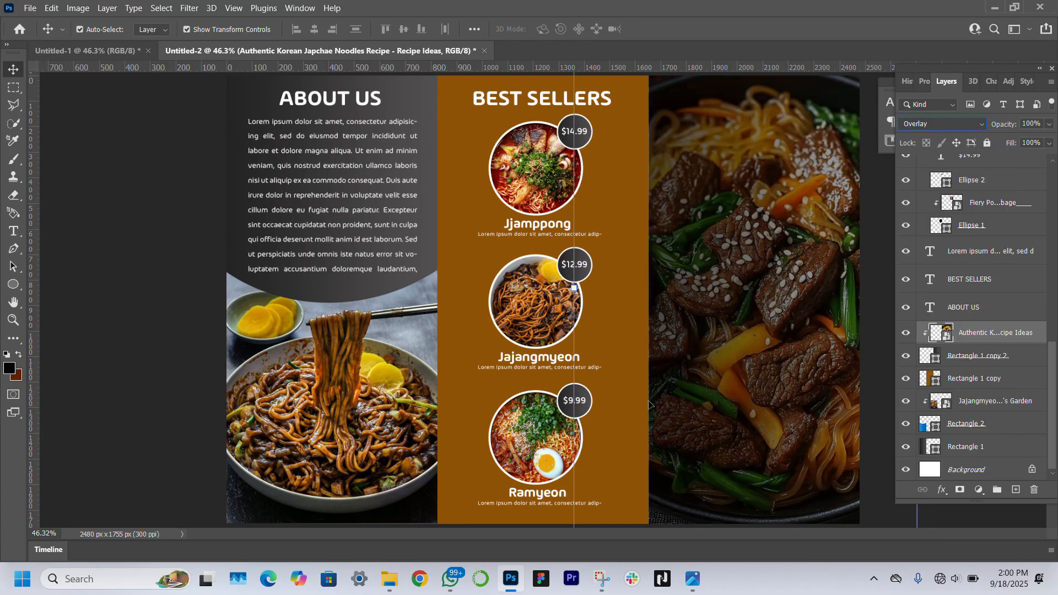
click(14, 321)
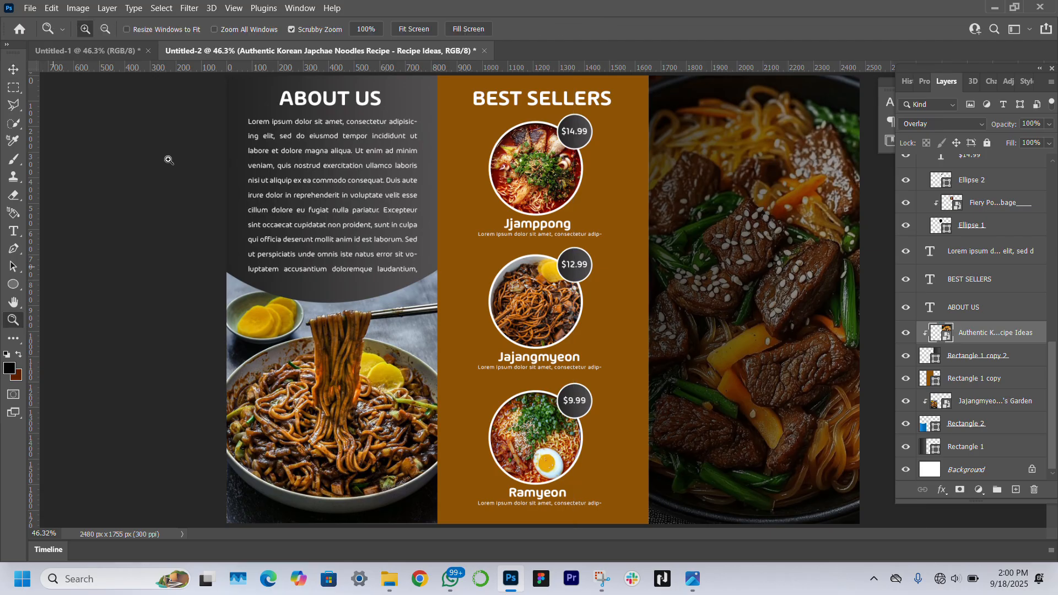
alt+click(158, 252)
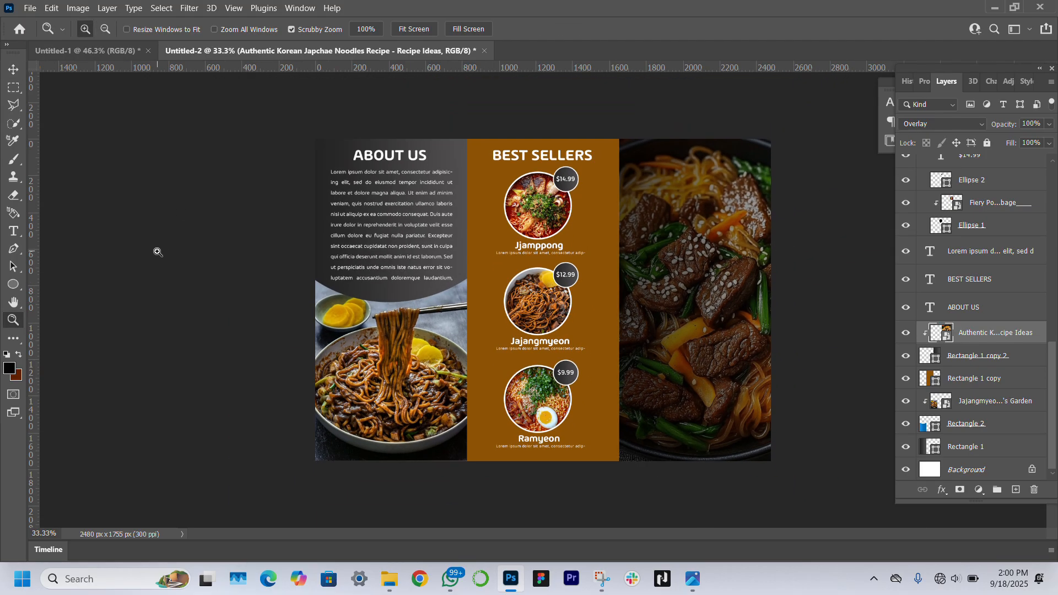
click(12, 69)
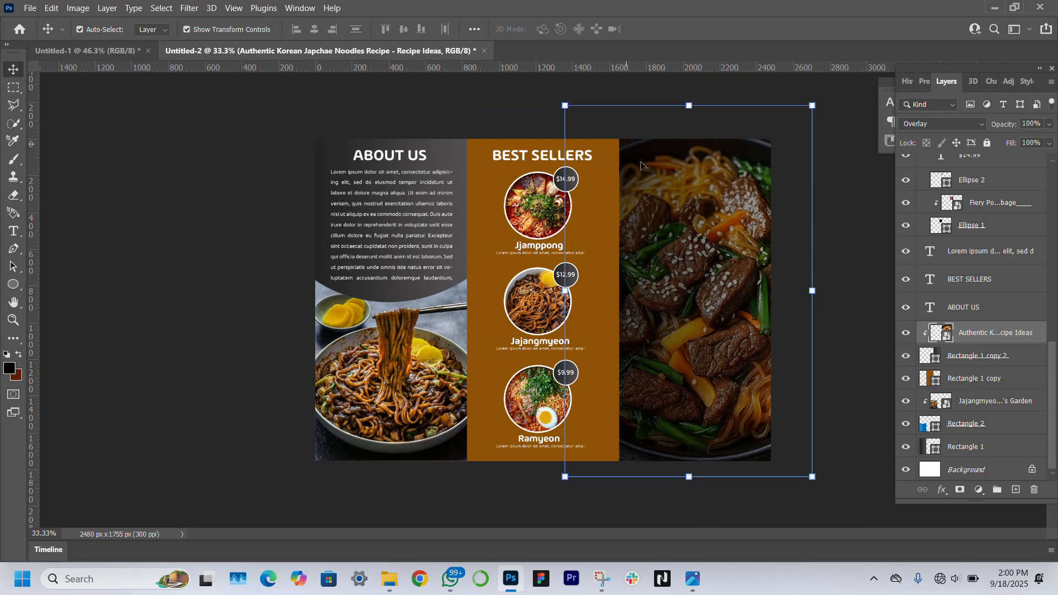
drag(697, 257, 696, 268)
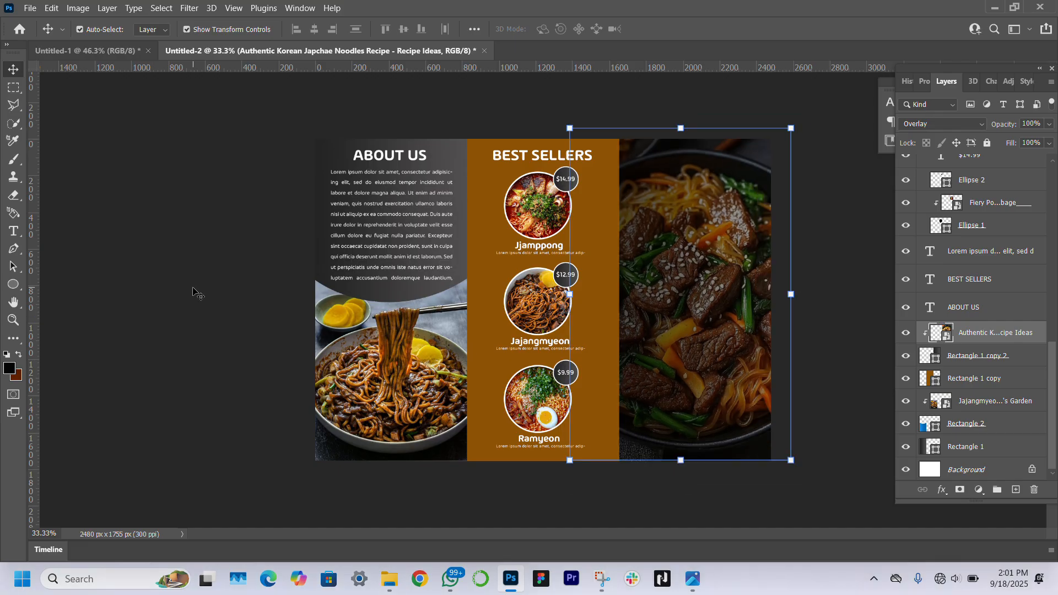
click(193, 292)
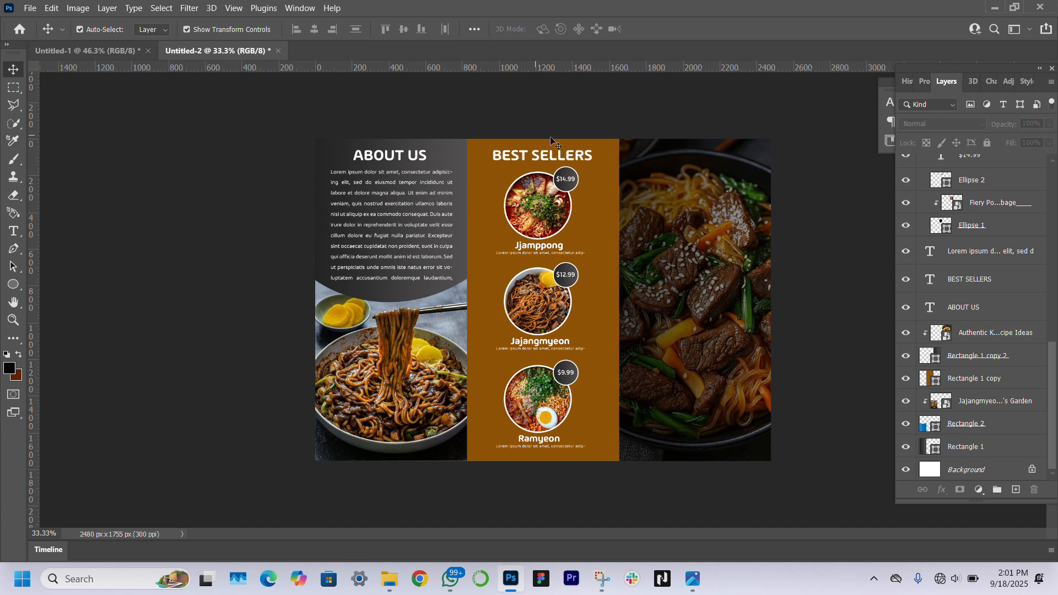
click(551, 153)
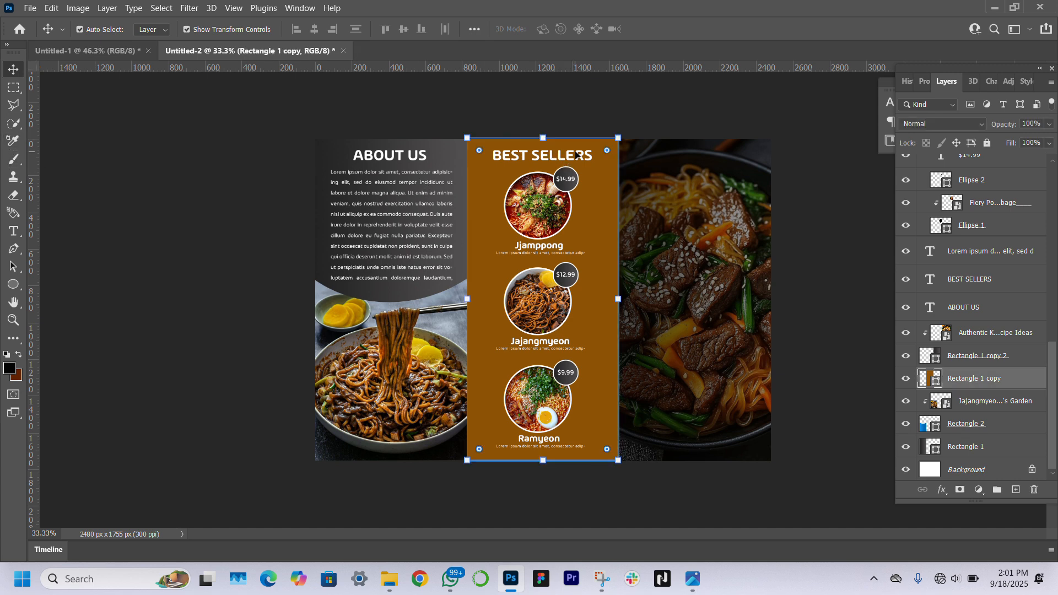
Alt-drag a copy of the BEST SELLERS heading onto the right panel and retype it CHEF'S SPECIAL
click(576, 154)
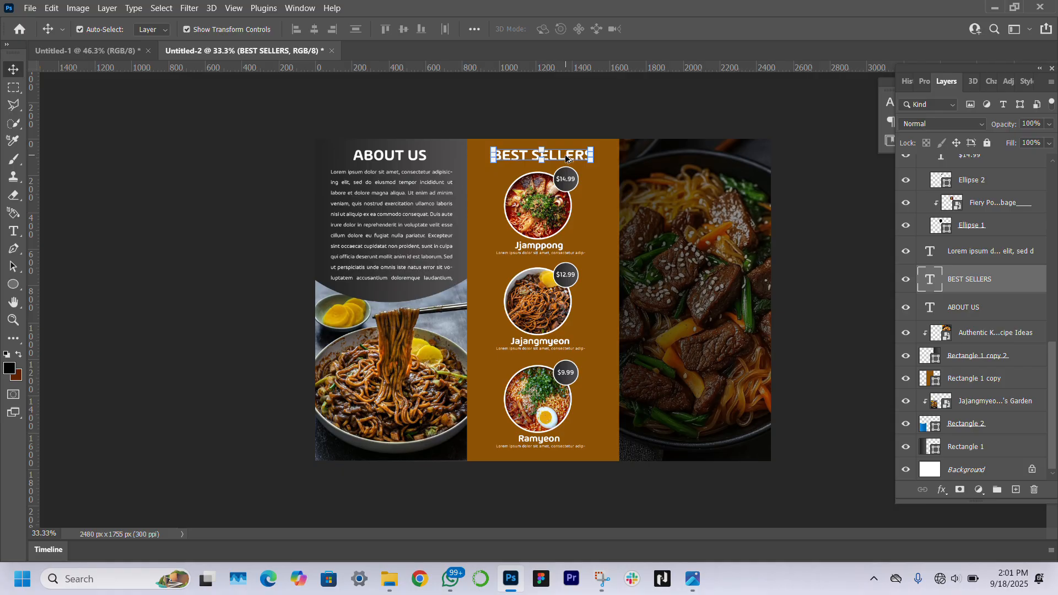
drag(564, 155, 717, 157)
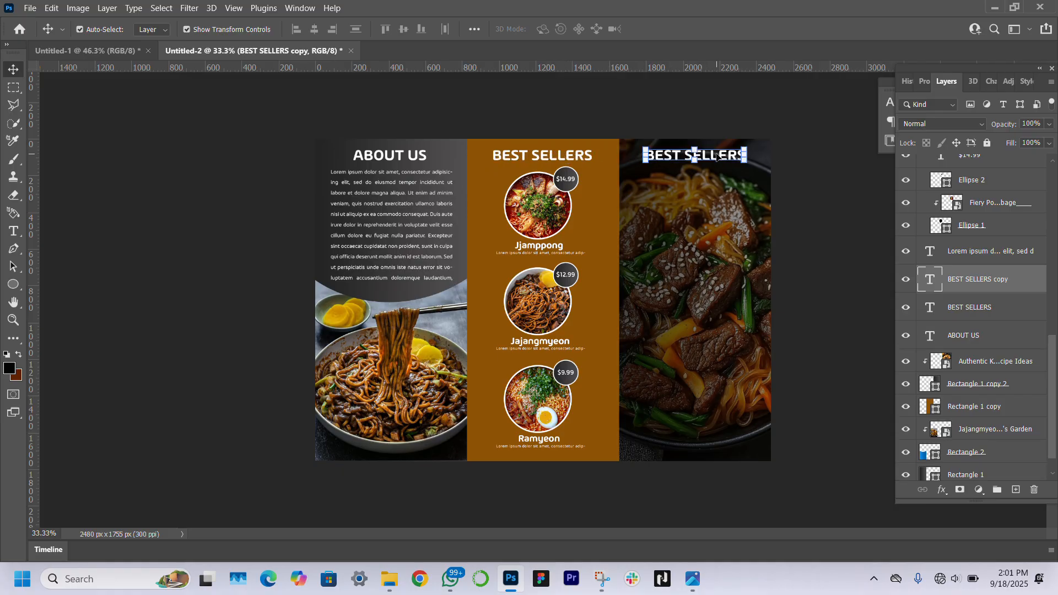
double_click(717, 156)
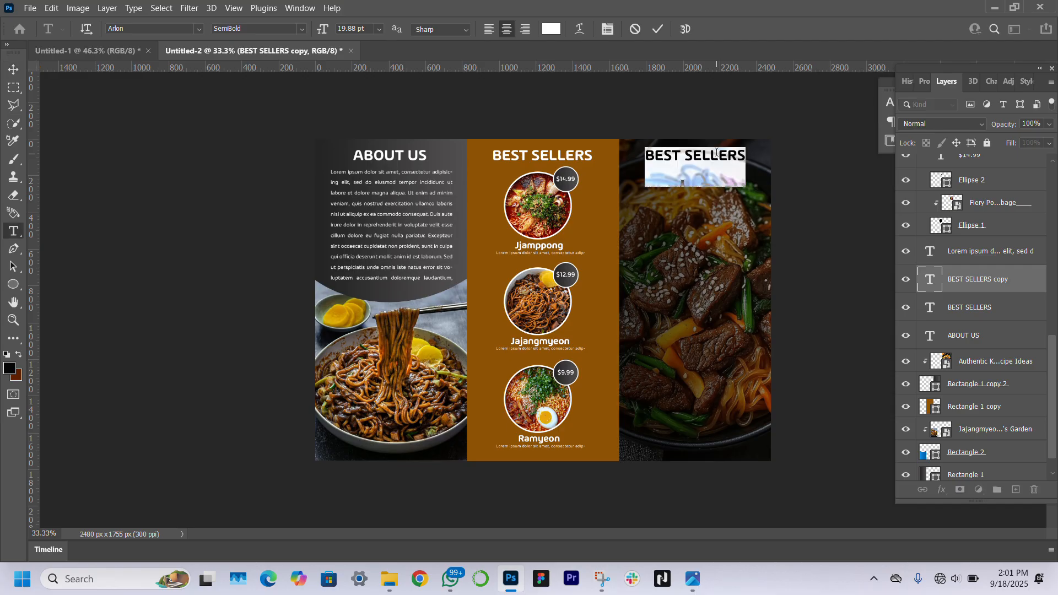
text(CHE)
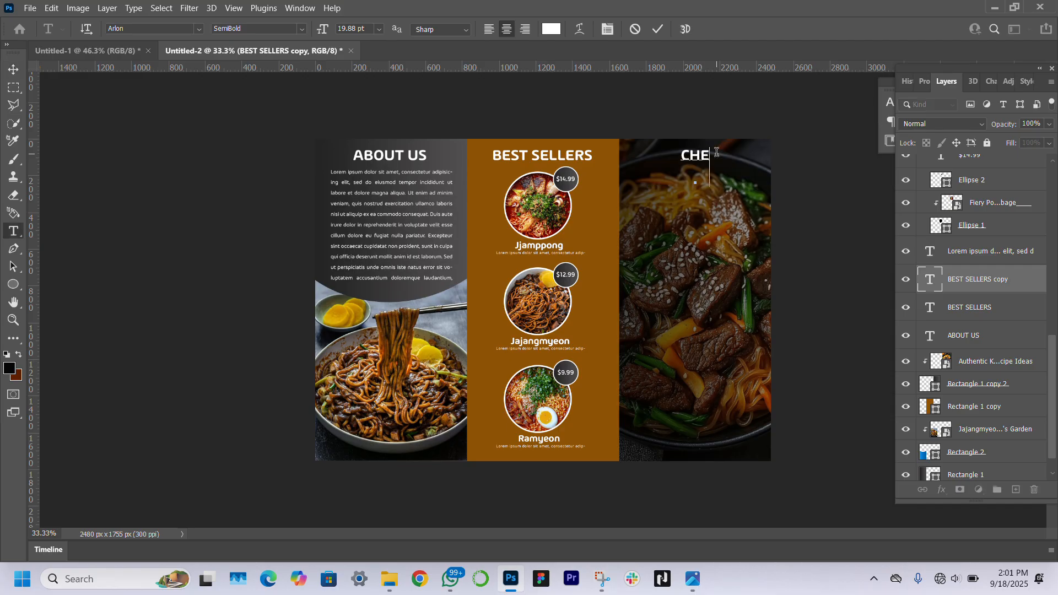
text(F'S SPECI)
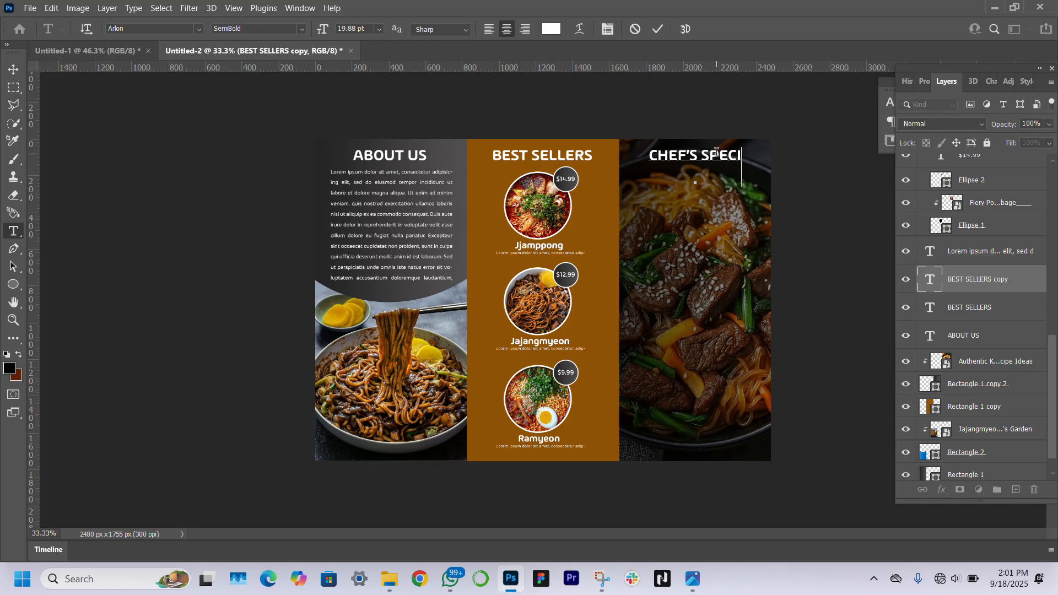
text(AL)
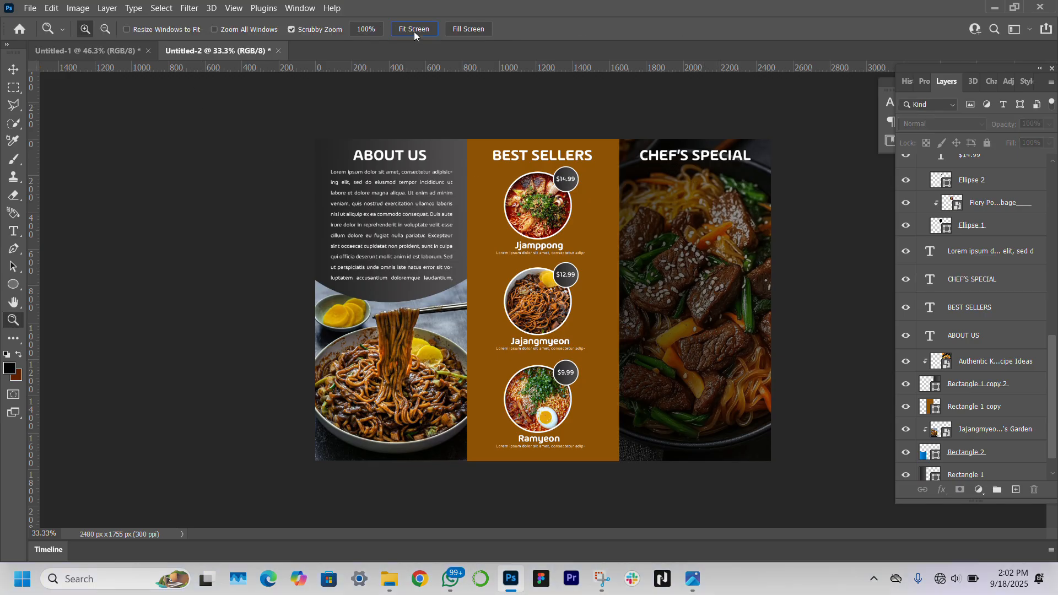
click(414, 30)
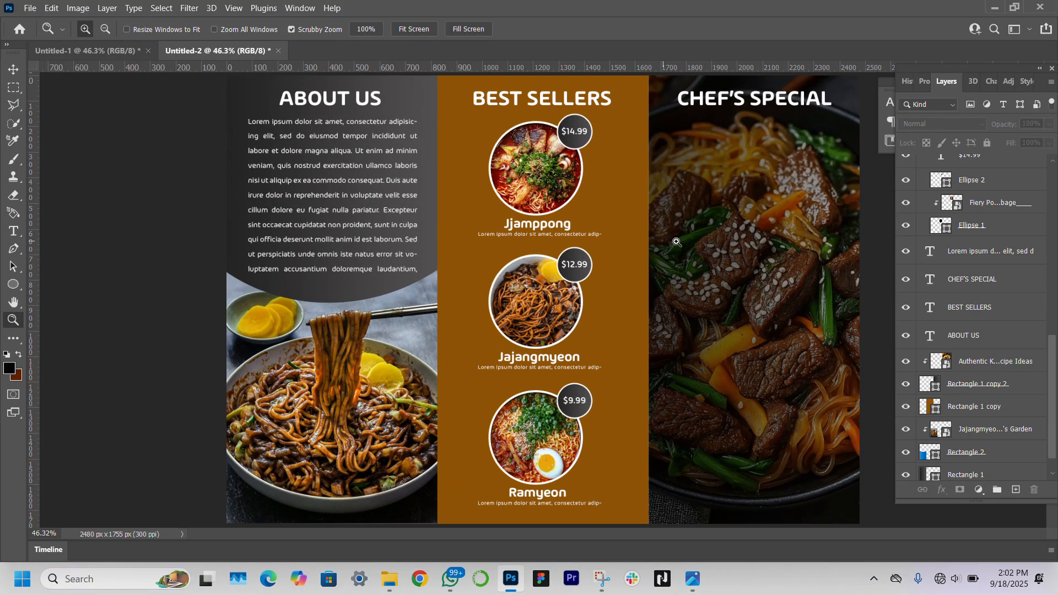
Draw a tall rectangle over the Chef's Special panel
drag(807, 220, 808, 221)
scroll(807, 221, left, 2)
scroll(808, 221, right, 6)
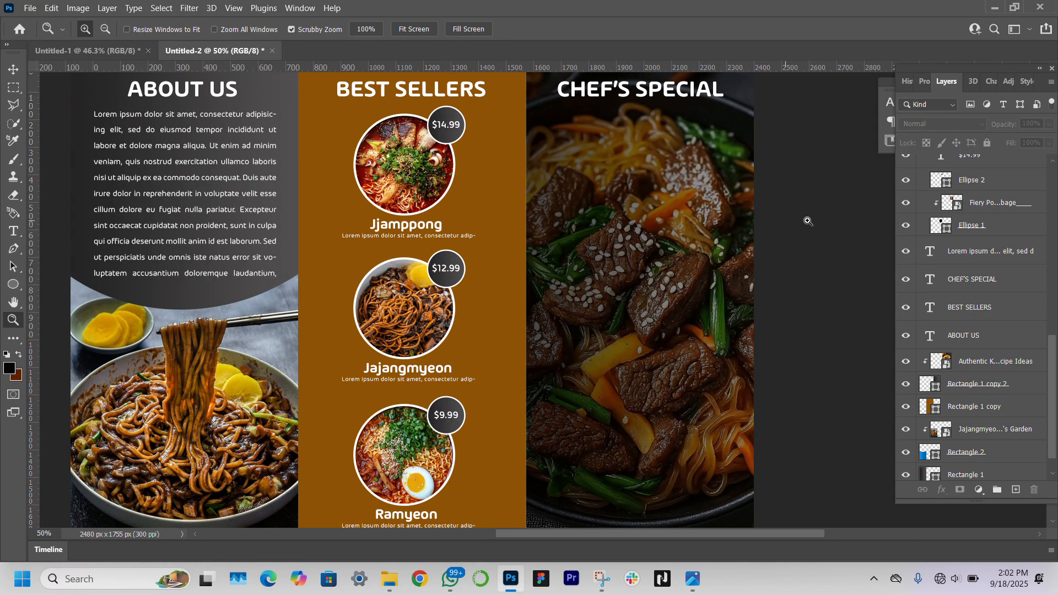
click(14, 69)
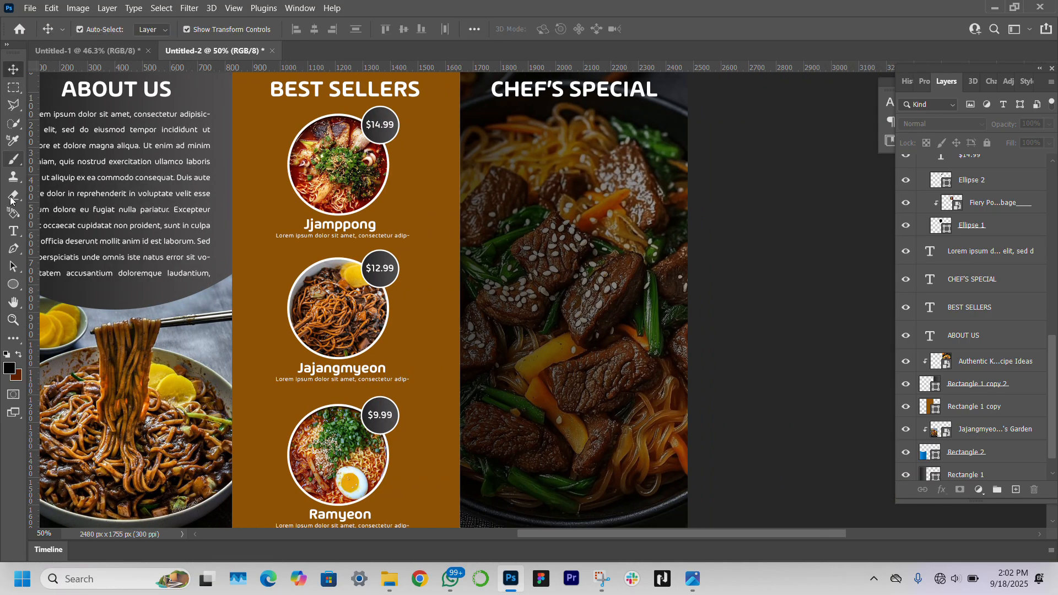
click(16, 285)
click(77, 284)
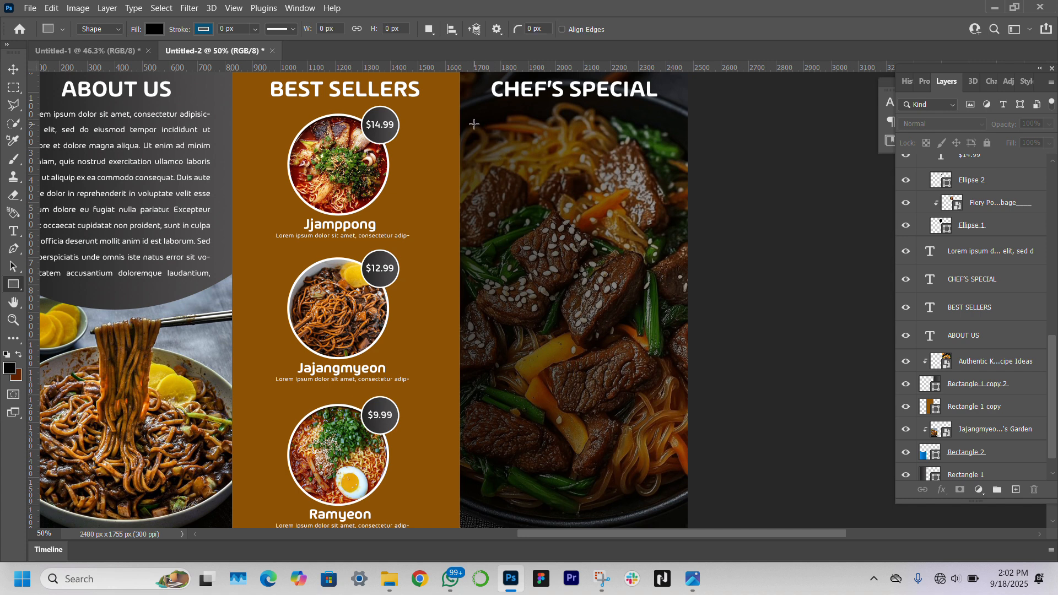
drag(474, 125, 672, 465)
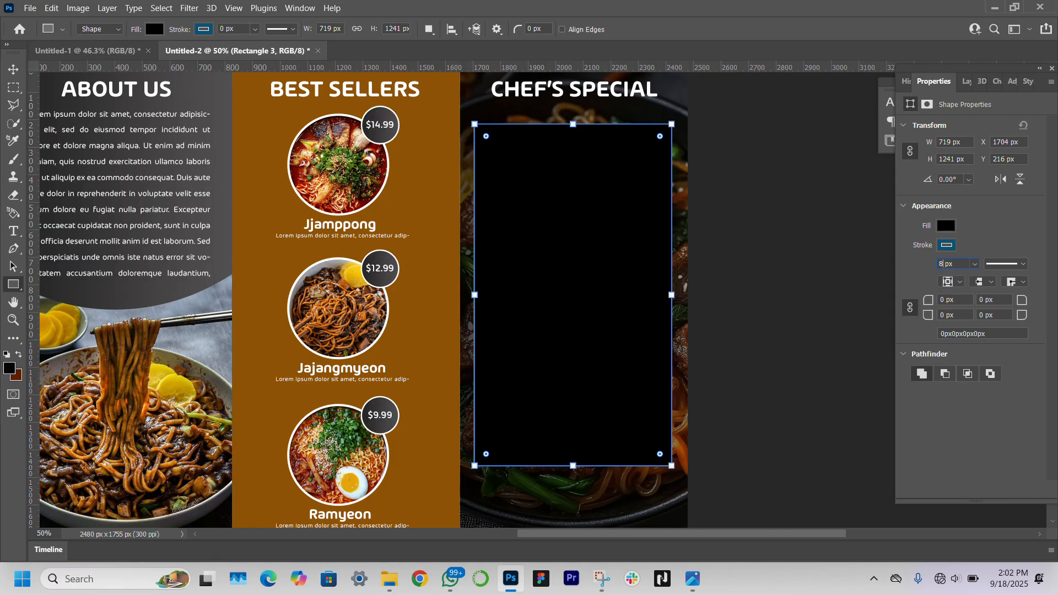
Give the rectangle a white 8 px border and 8 px rounded corners
click(947, 246)
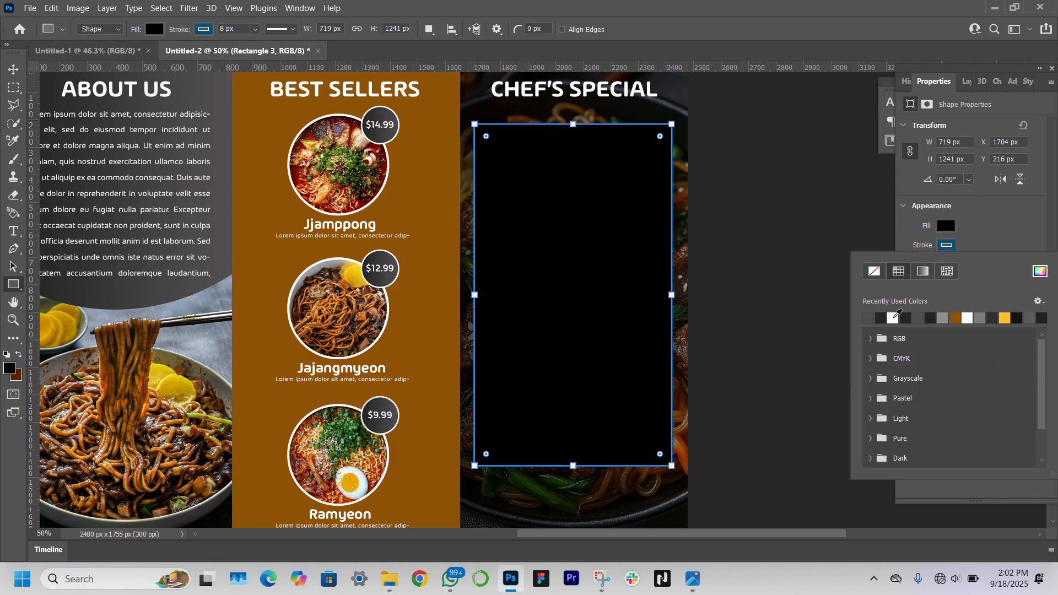
click(893, 319)
click(1020, 228)
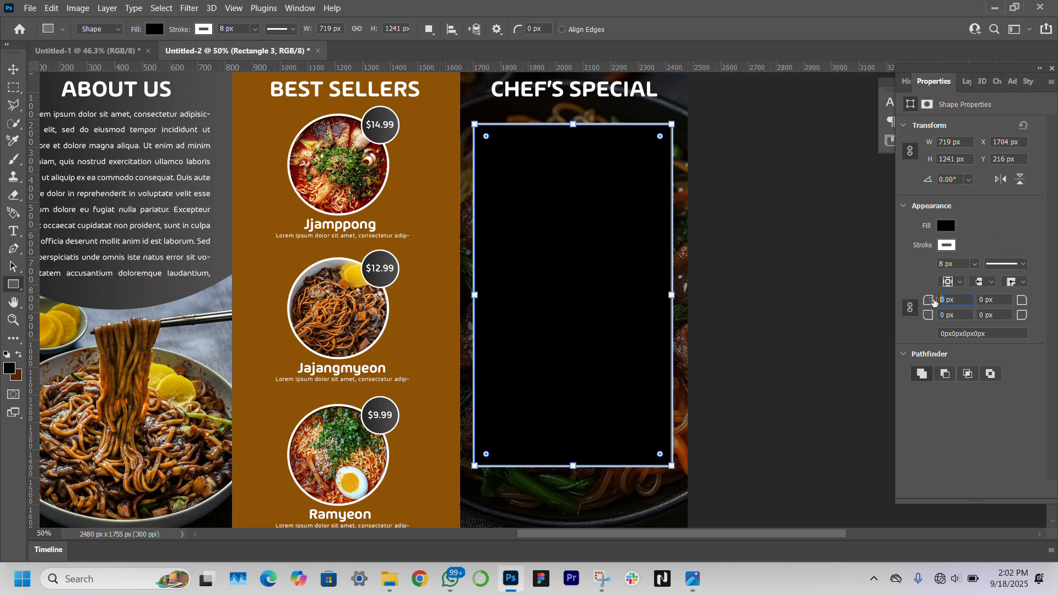
text(8)
click(12, 72)
click(723, 317)
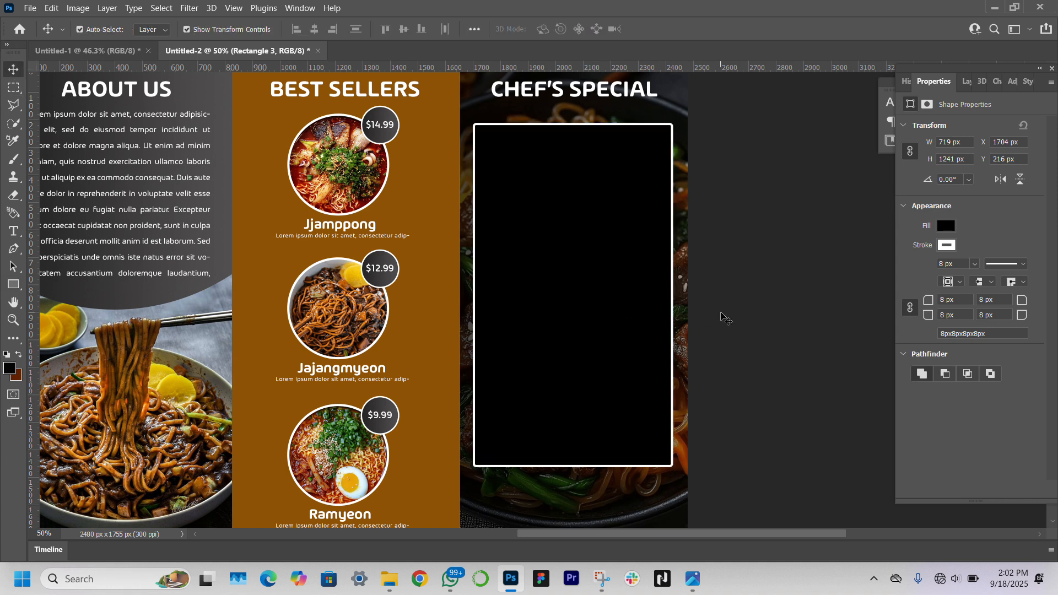
Thin the rectangle's border to 5 px and narrow it to about 649 px wide
click(599, 235)
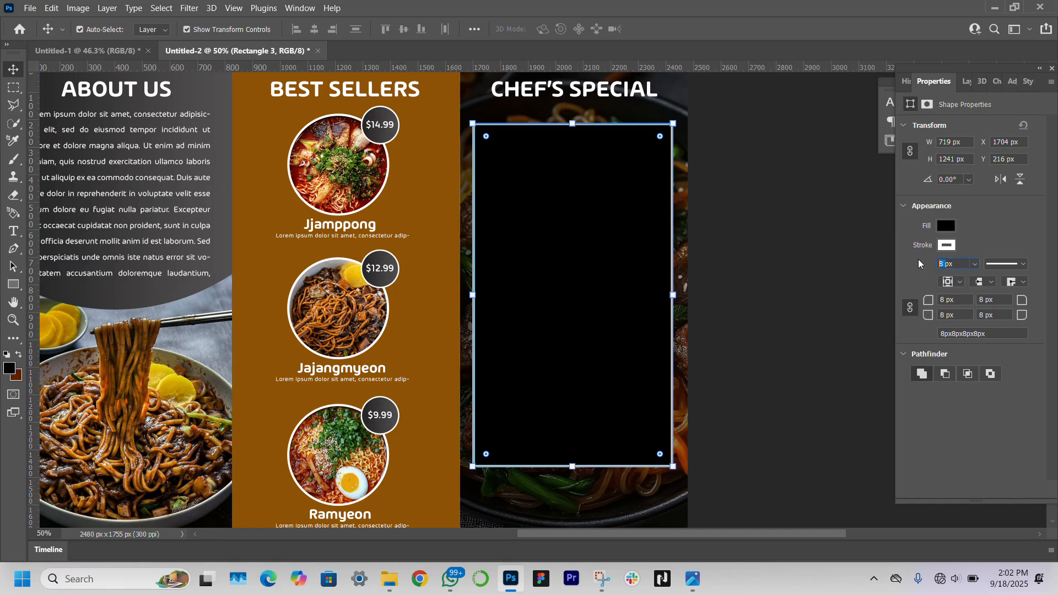
click(799, 296)
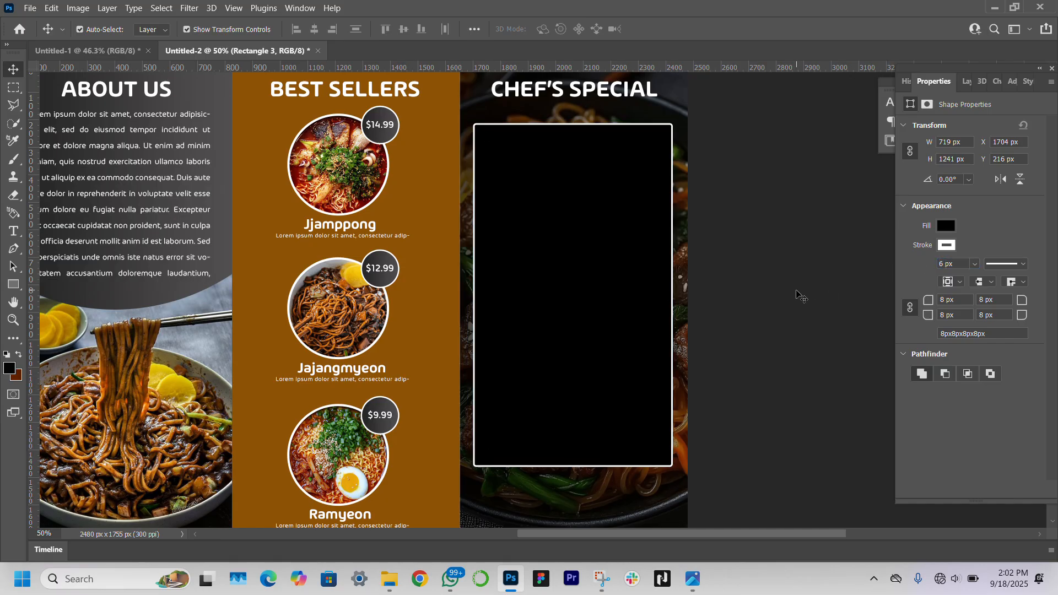
click(573, 325)
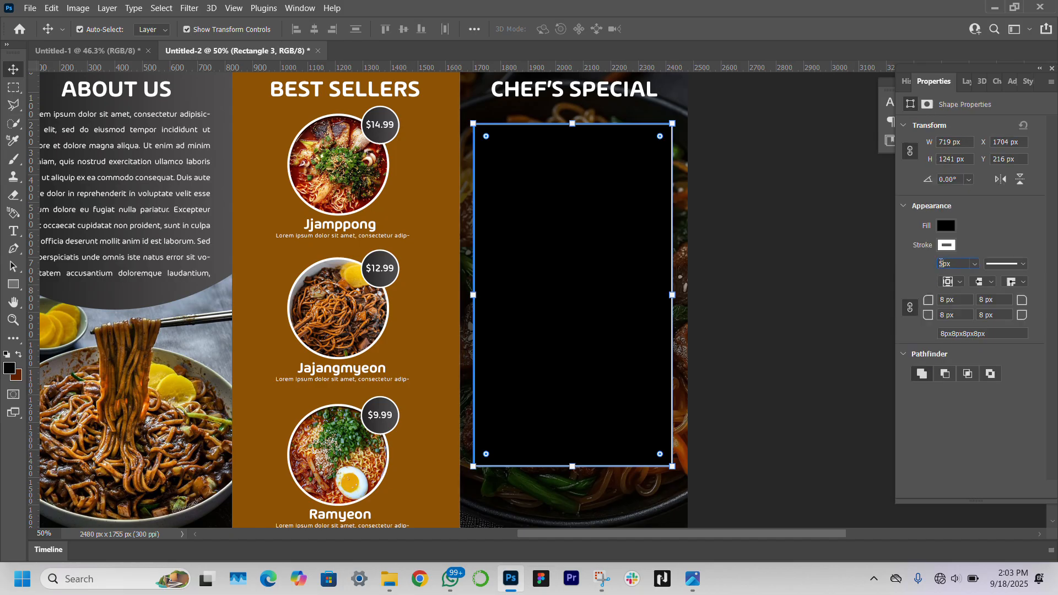
key(Return)
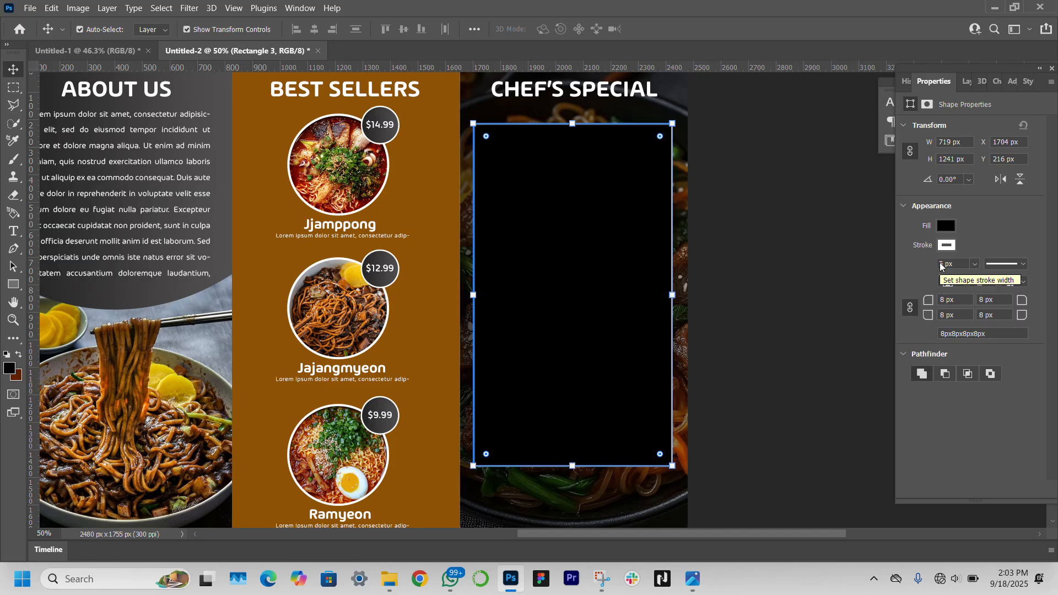
scroll(473, 310, up, 1)
drag(473, 310, 484, 310)
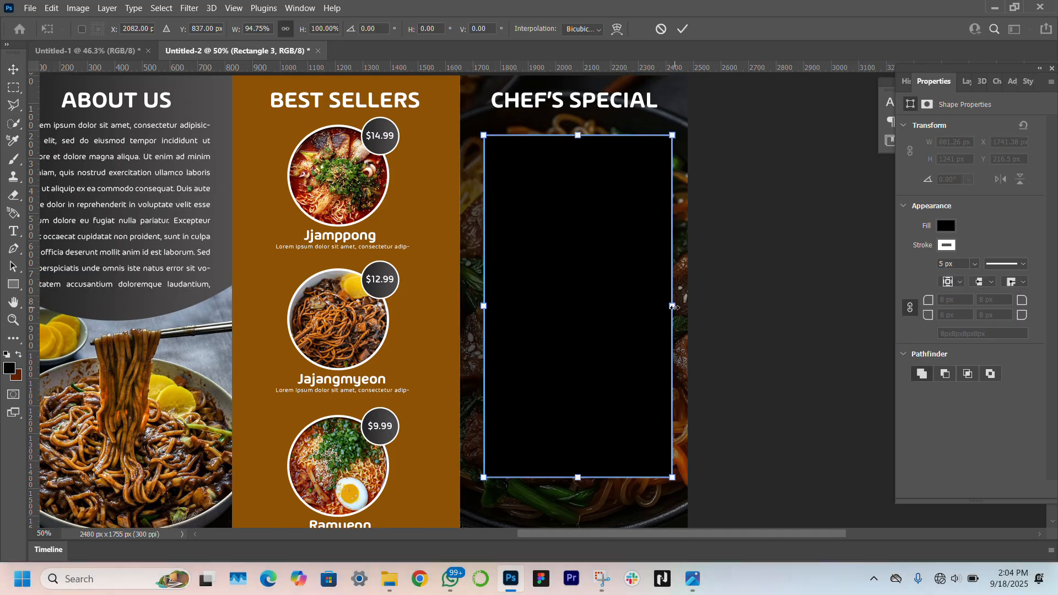
drag(671, 307, 665, 307)
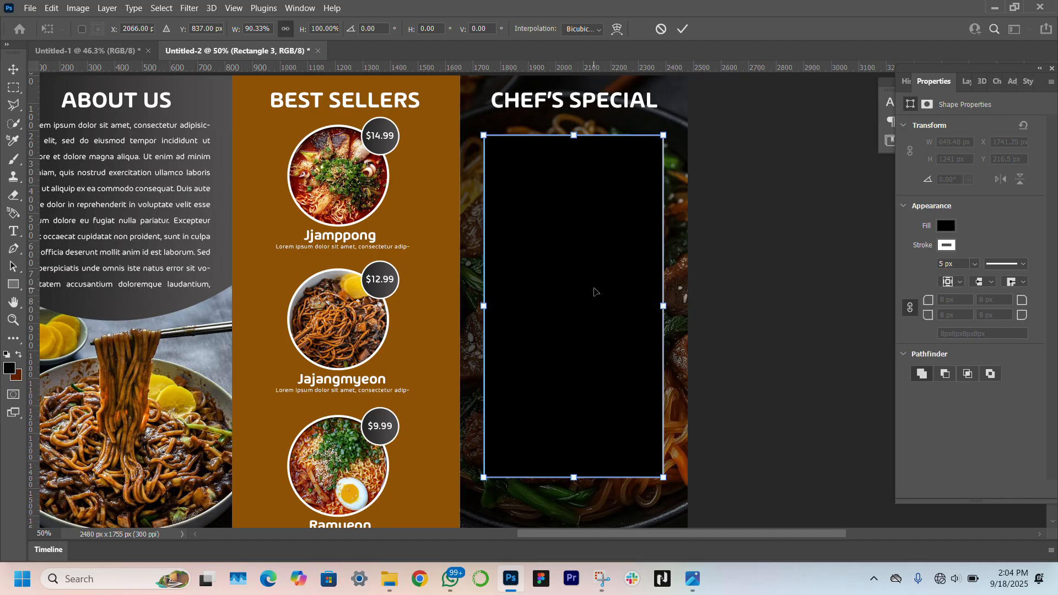
key(Return)
click(778, 370)
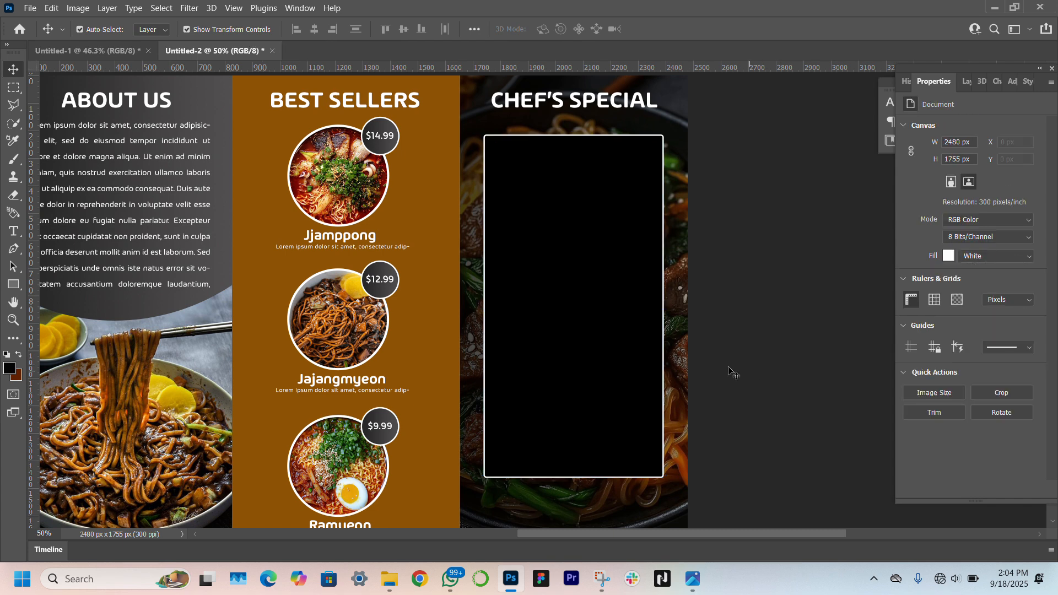
Increase the rectangle's corner rounding and check the result
click(628, 337)
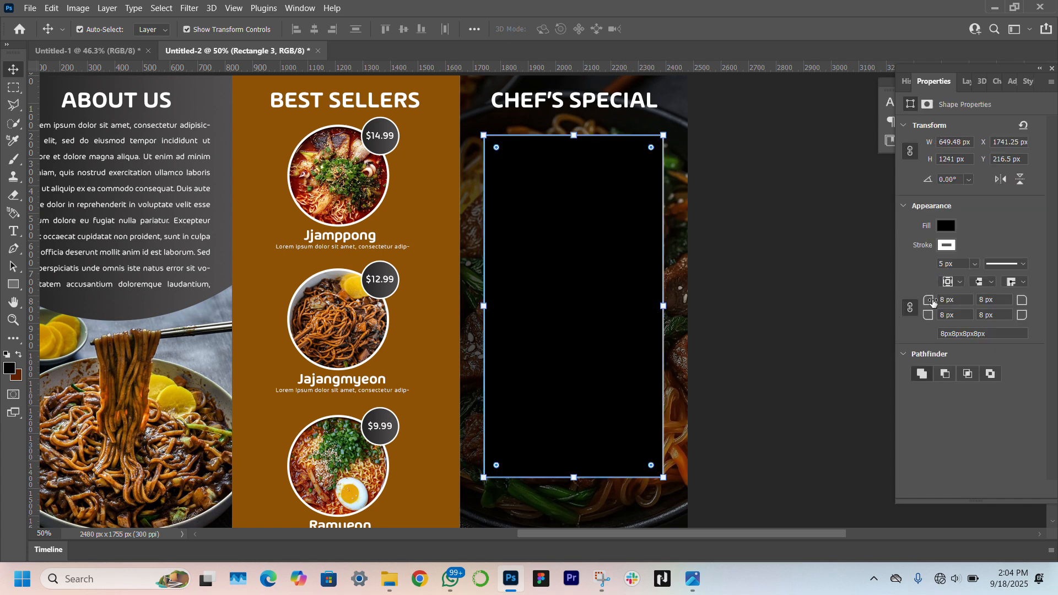
drag(933, 302, 935, 302)
click(782, 328)
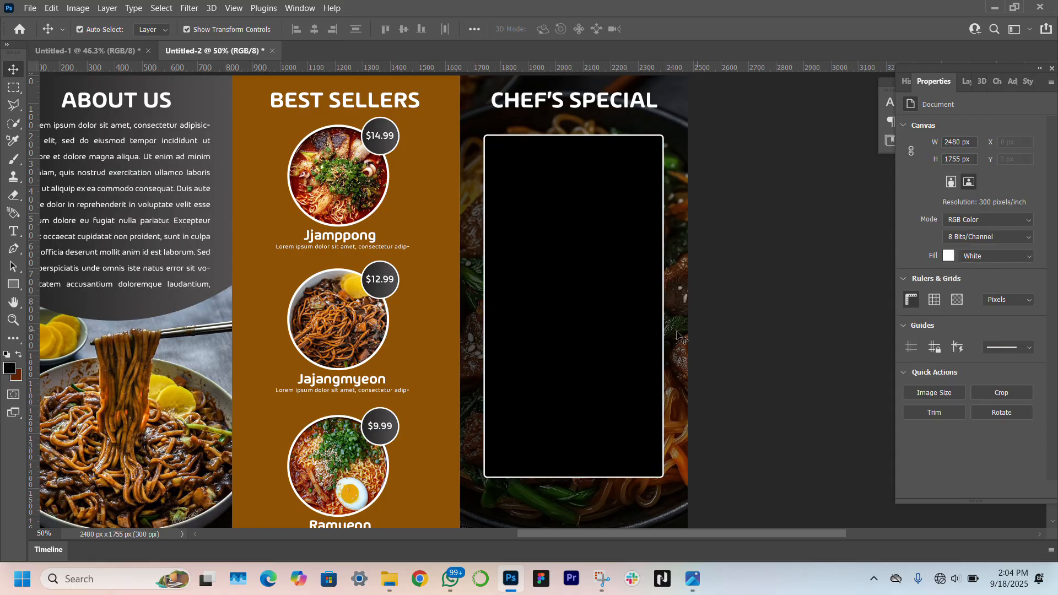
click(621, 370)
click(823, 296)
click(967, 85)
Show the Japchae photo, move it above Rectangle 3, and scale it to about 26% over the panel's top
scroll(952, 274, up, 10)
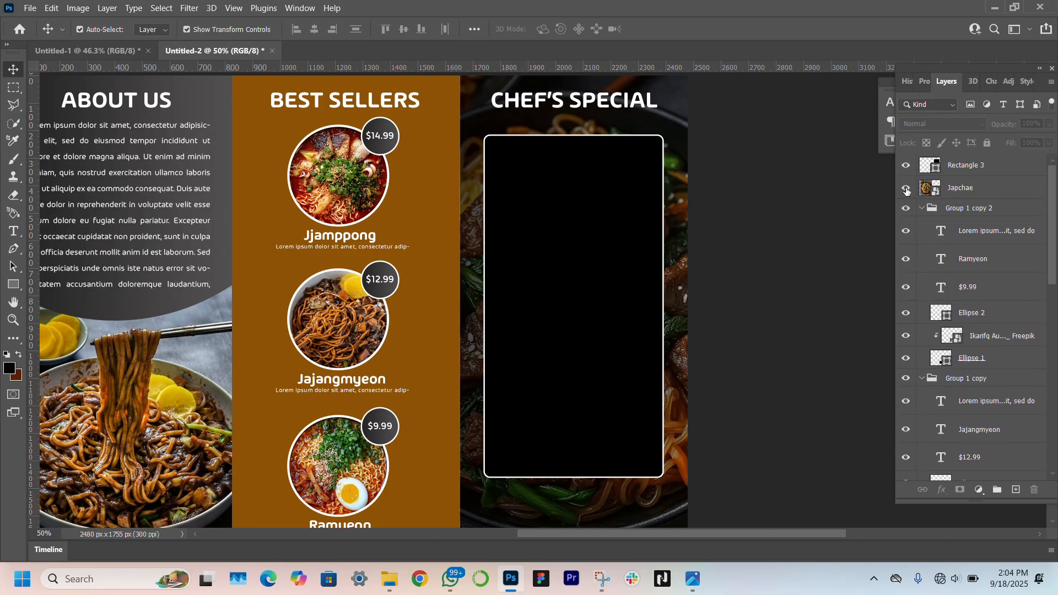
click(906, 186)
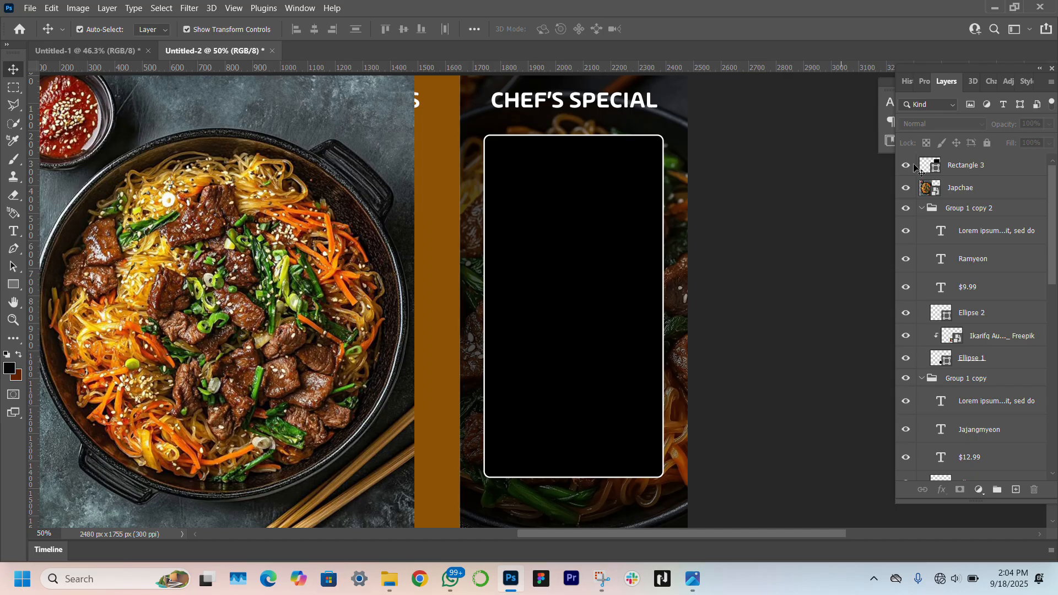
click(990, 188)
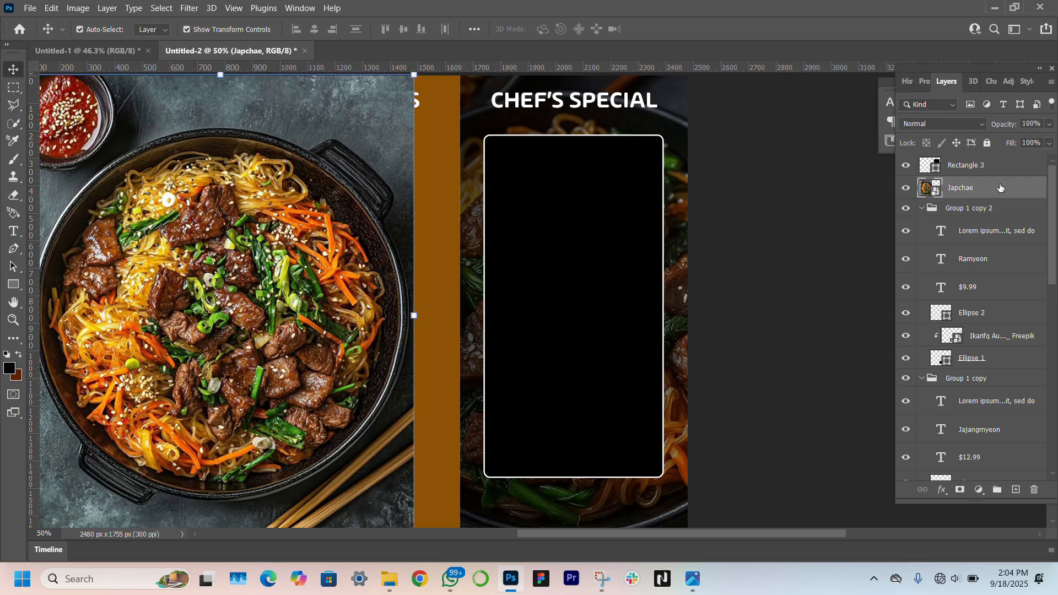
drag(1001, 187, 994, 159)
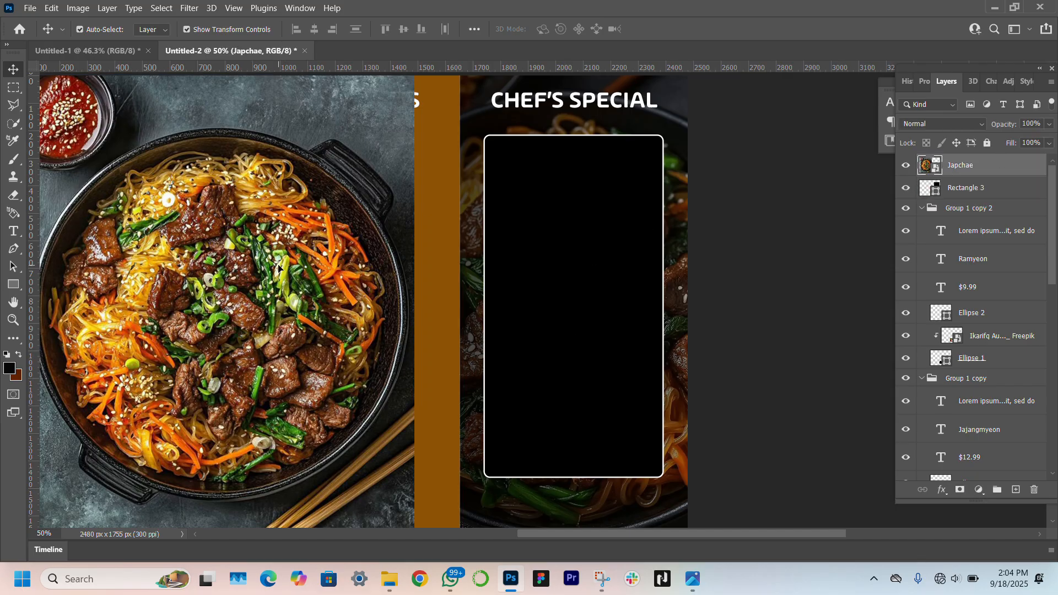
drag(287, 268, 571, 278)
drag(339, 316, 464, 319)
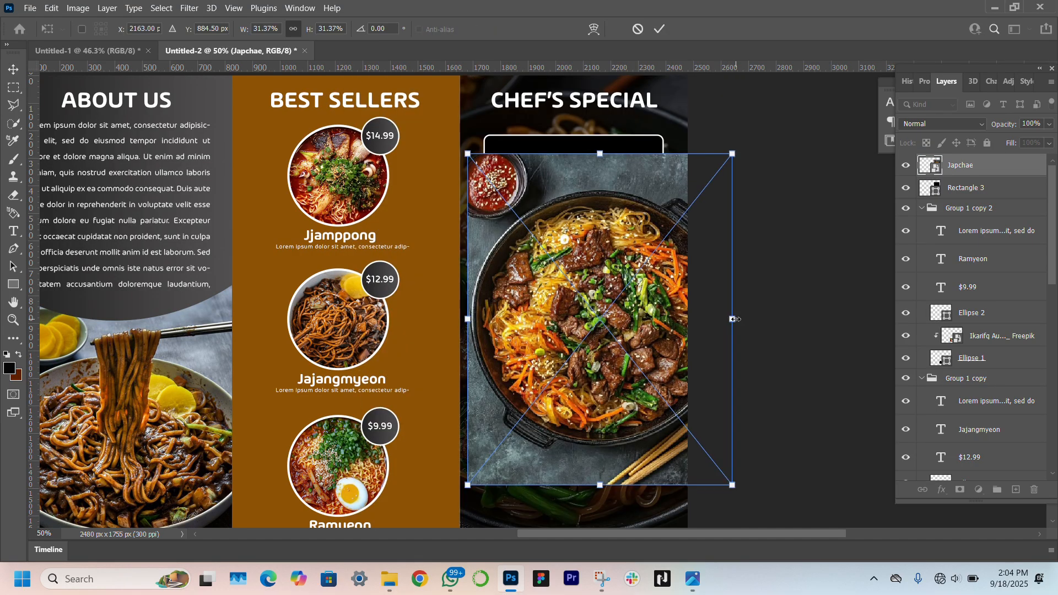
drag(732, 318, 603, 252)
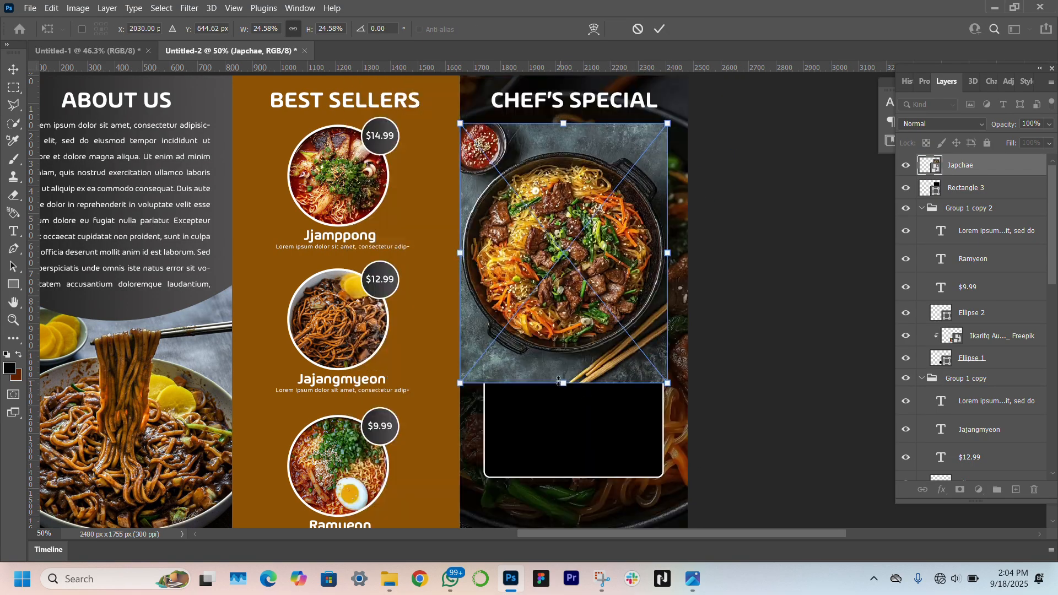
drag(560, 380, 562, 401)
drag(546, 292, 553, 290)
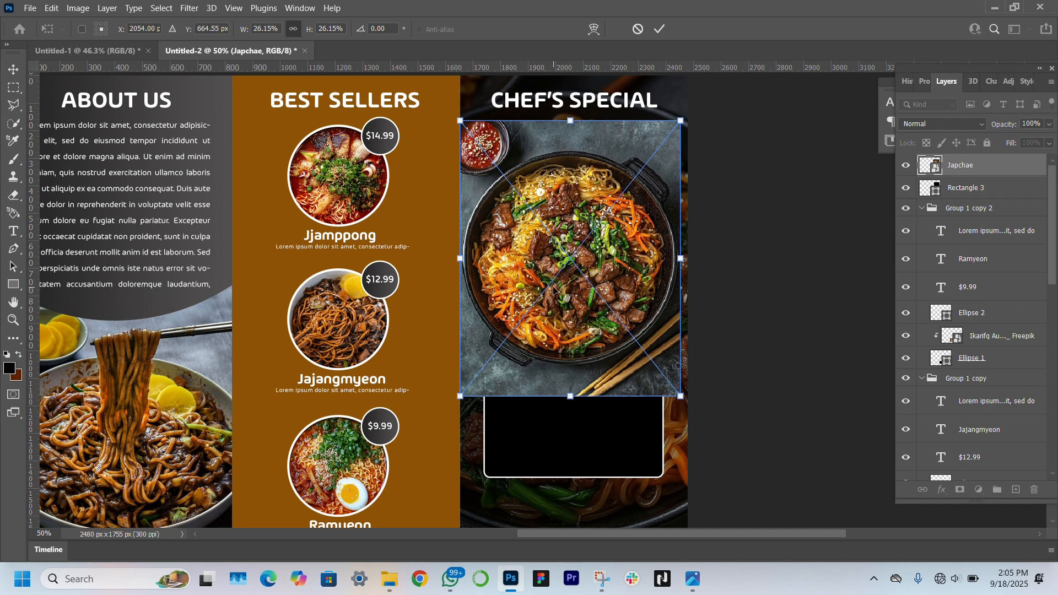
key(Return)
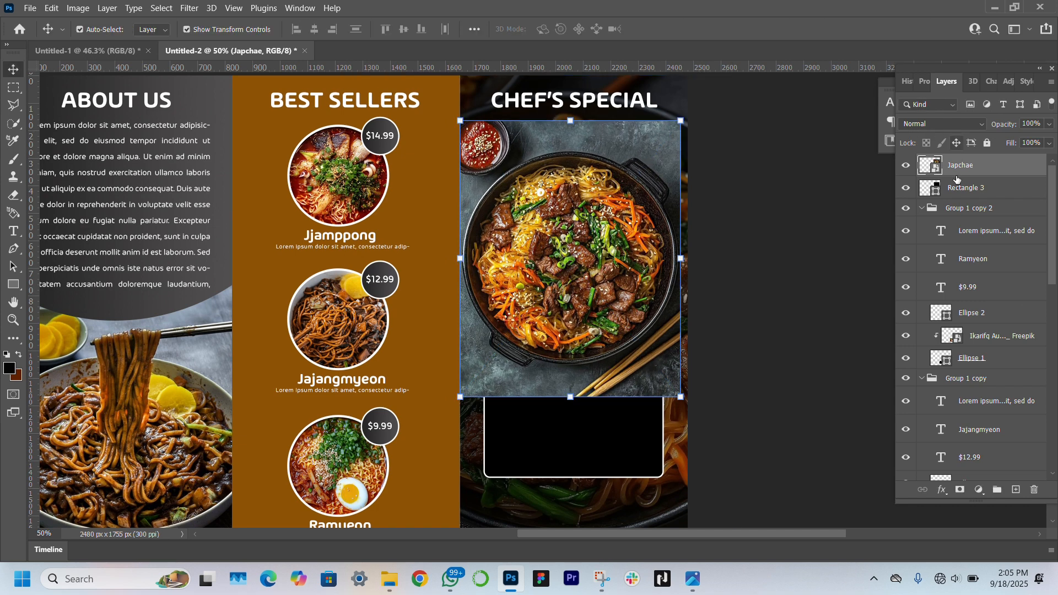
Clip the Japchae photo inside the rounded rectangle and reposition it
right_click(974, 171)
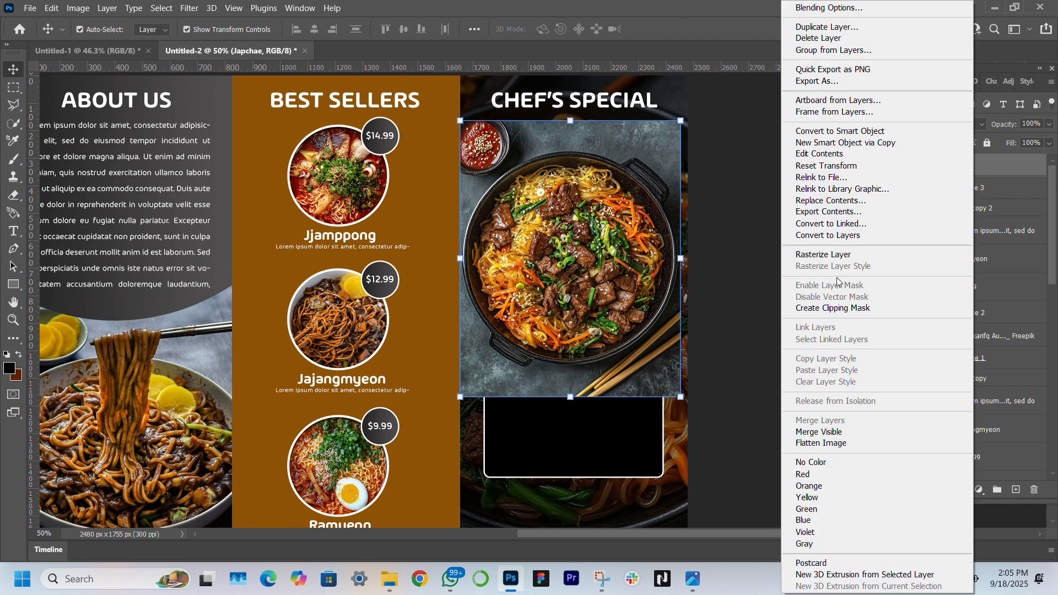
click(833, 308)
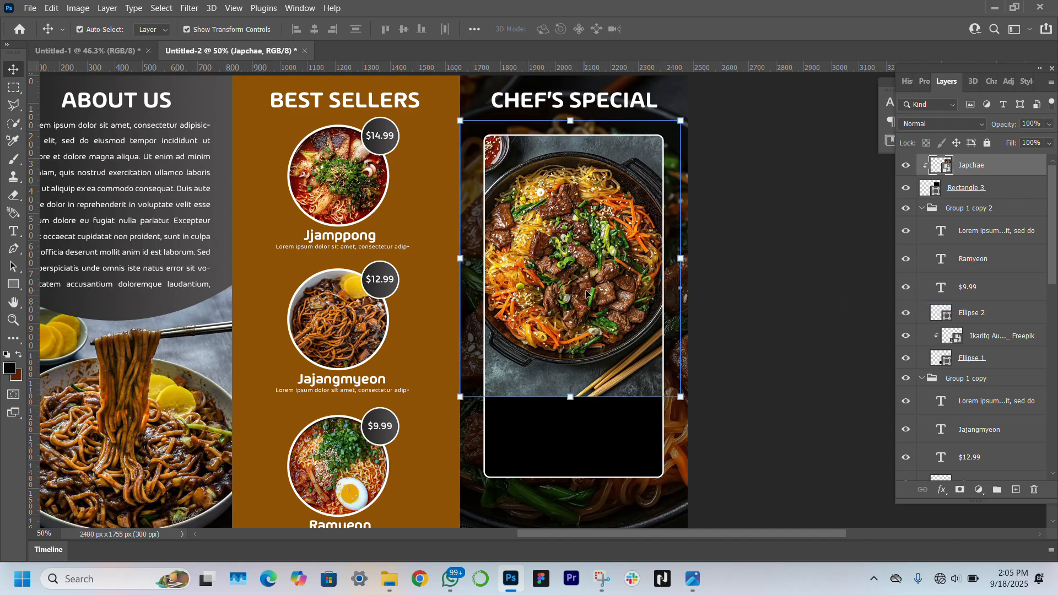
drag(589, 291, 592, 294)
drag(591, 289, 591, 289)
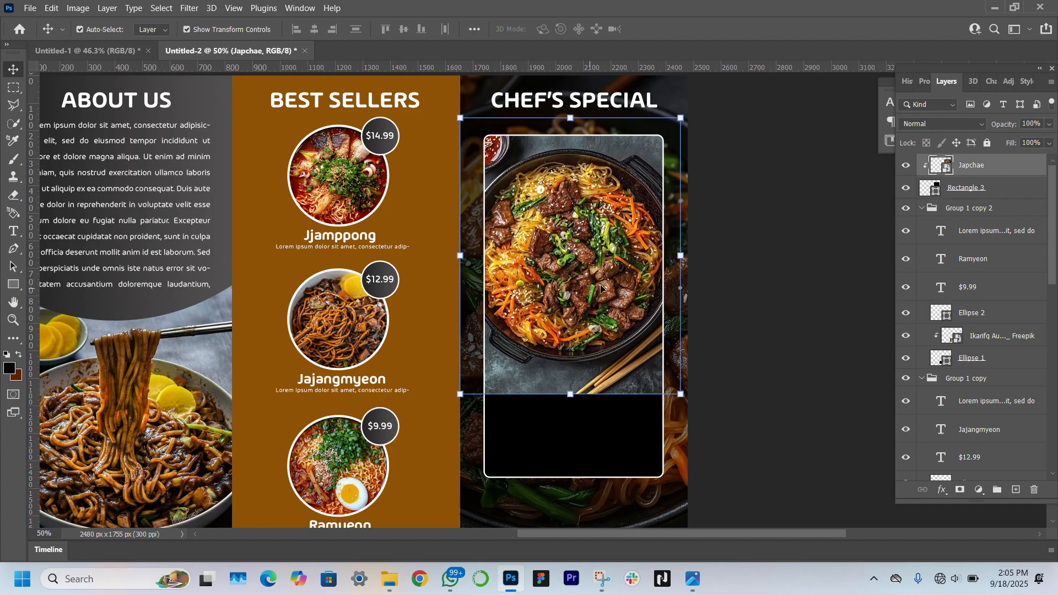
click(803, 438)
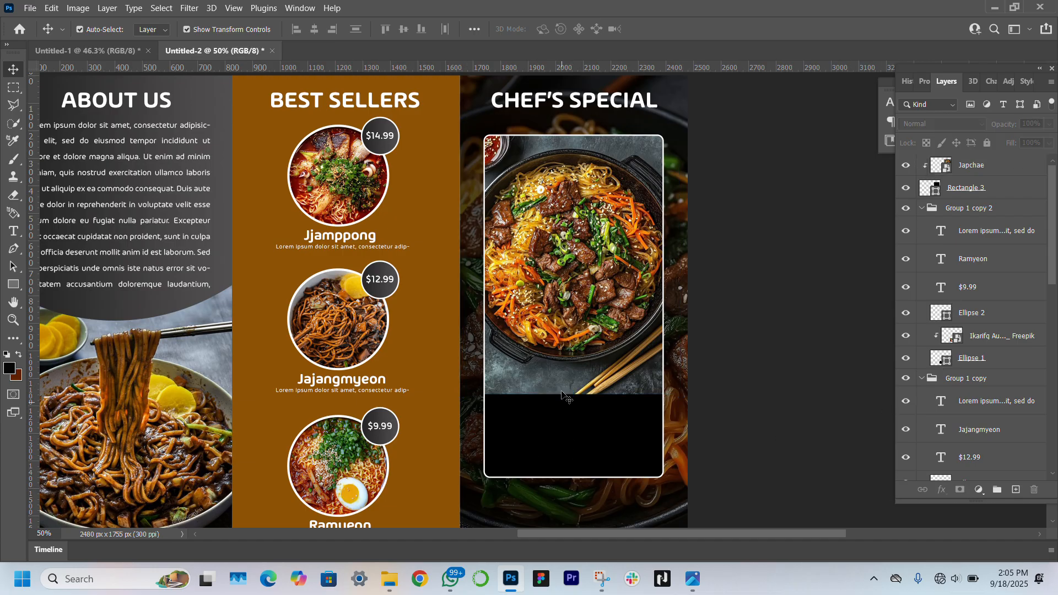
Extend the rectangle's top edge upward and shift the Japchae photo up inside it
click(575, 138)
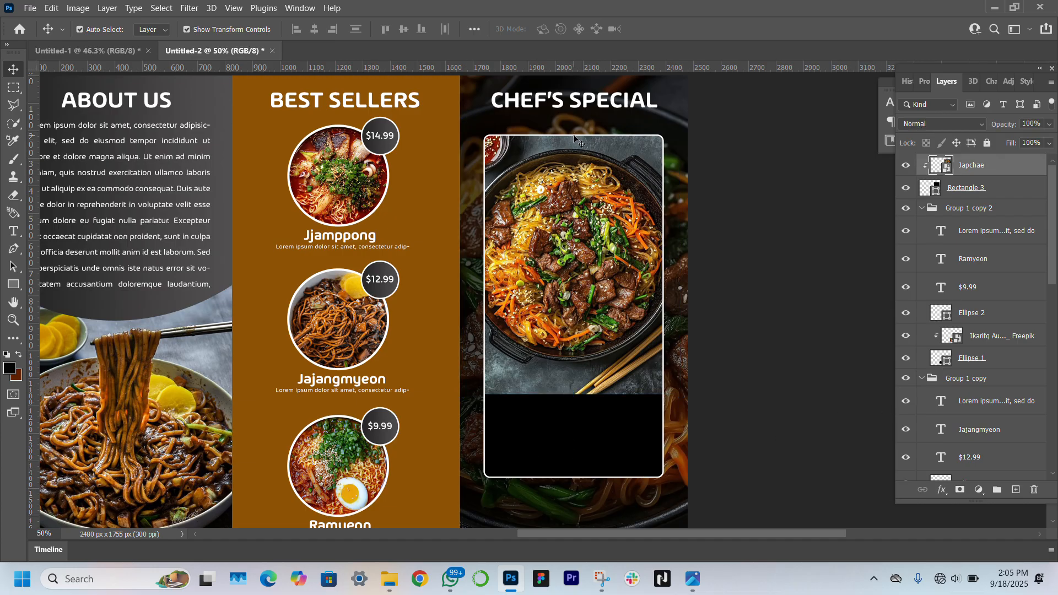
click(570, 444)
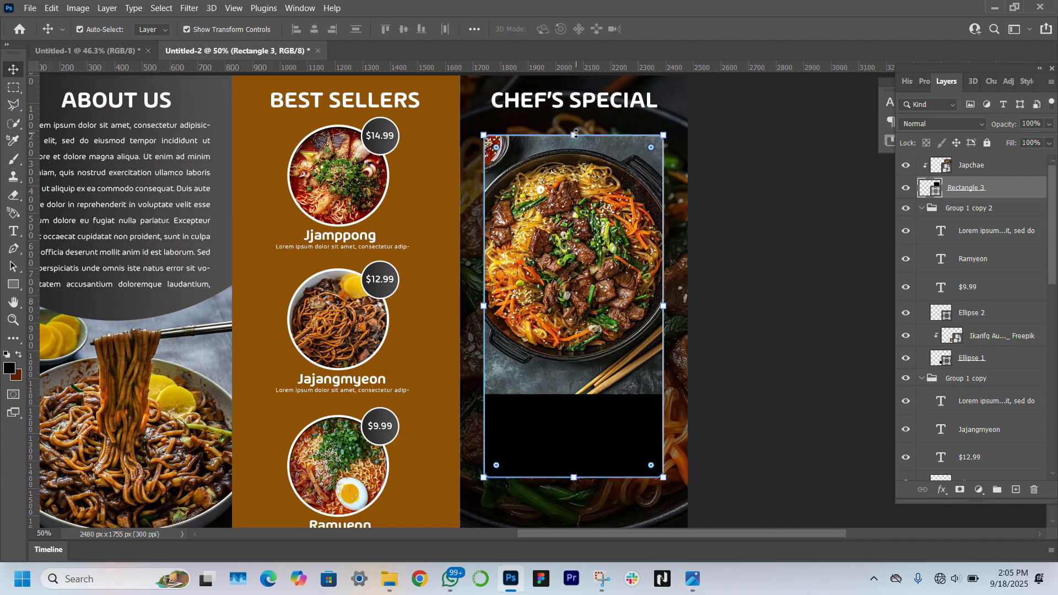
drag(576, 133, 575, 126)
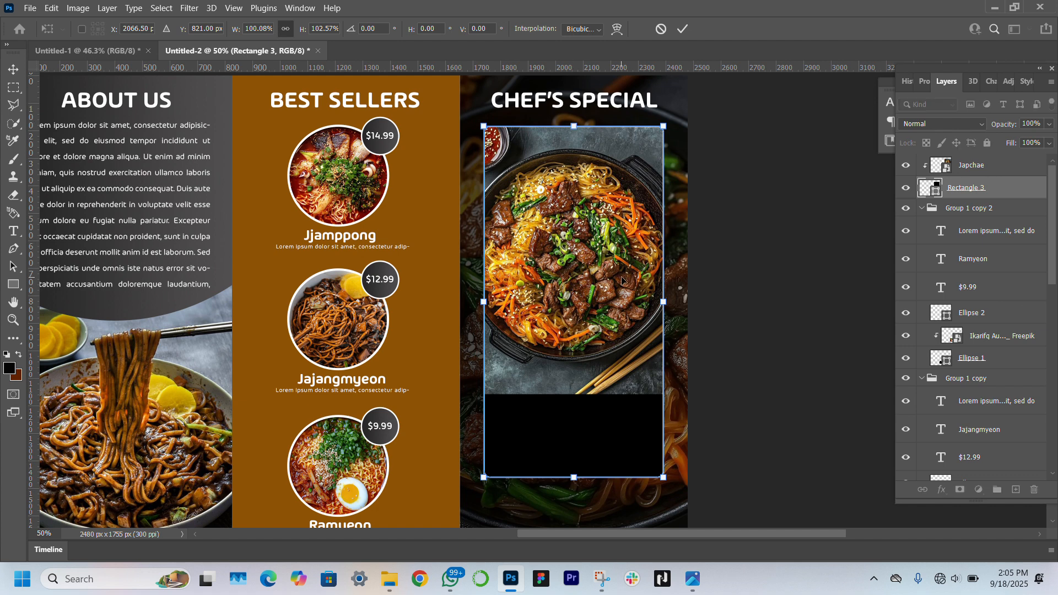
key(Return)
click(600, 300)
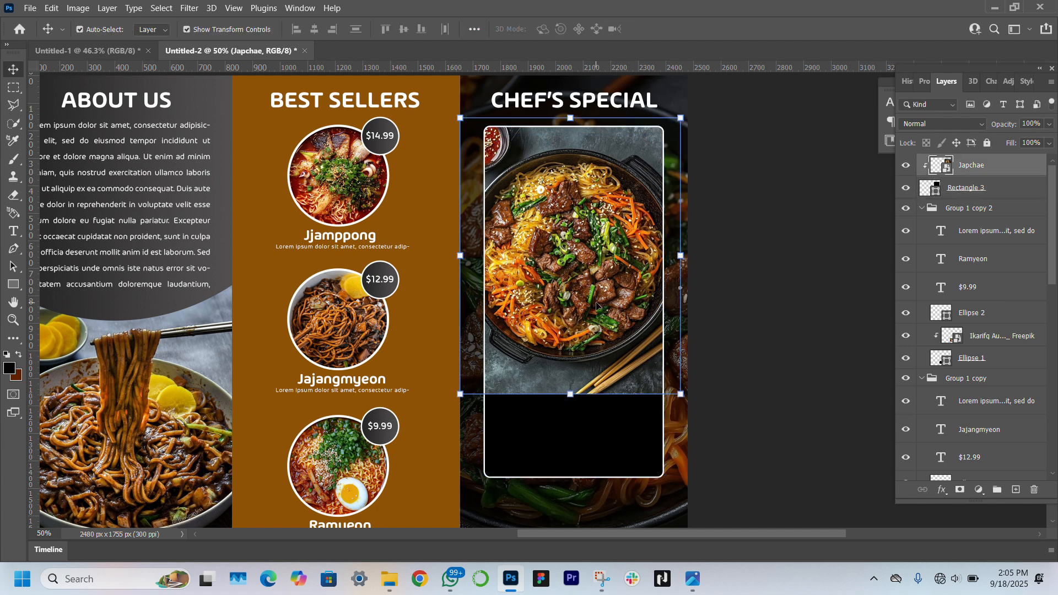
drag(597, 305, 597, 297)
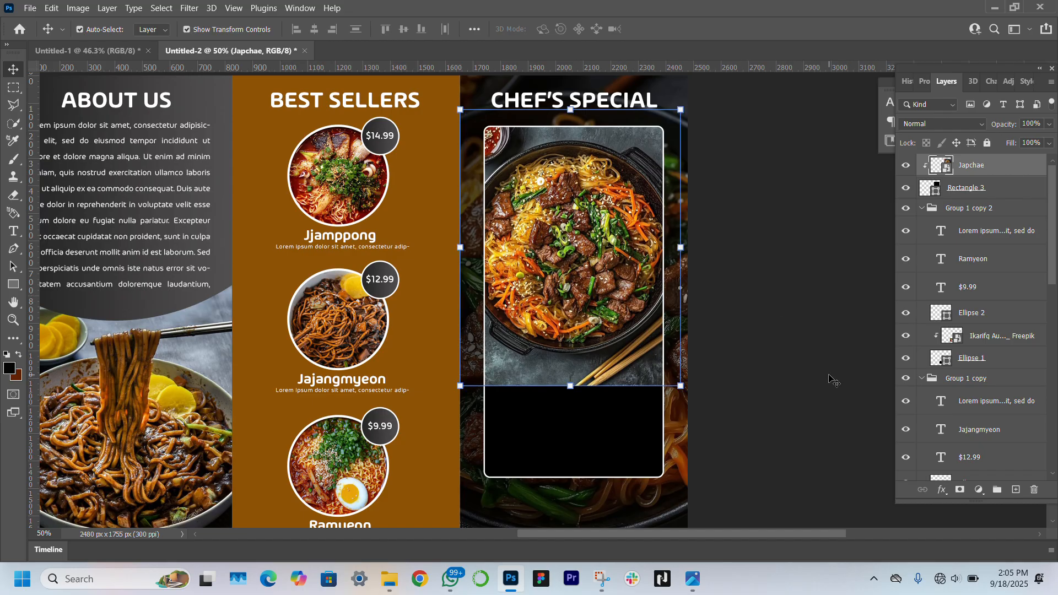
click(796, 438)
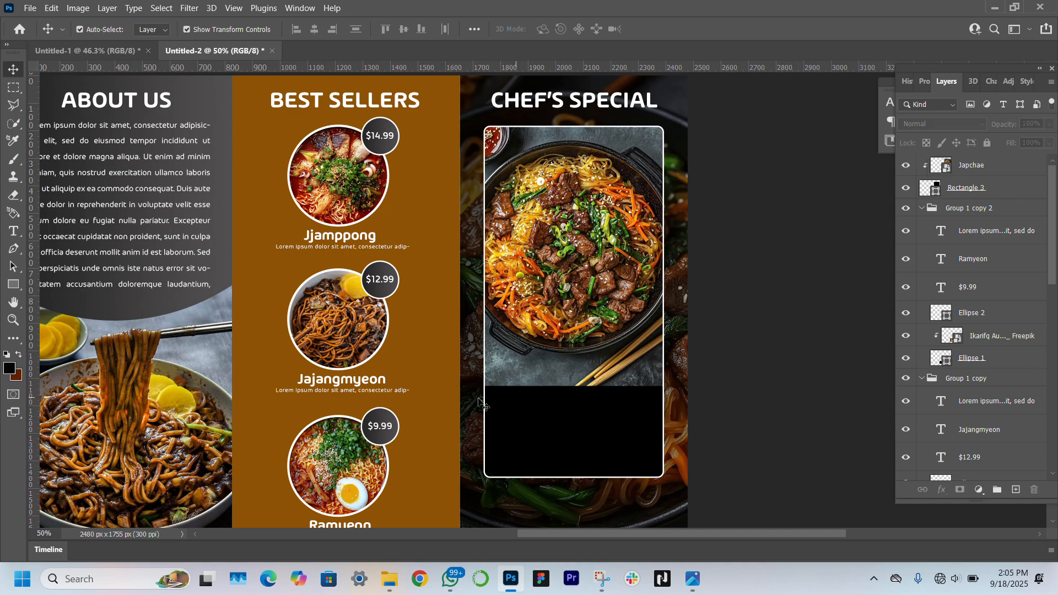
Draw a white-filled rectangle over the lower half of the Chef's Special card
click(13, 285)
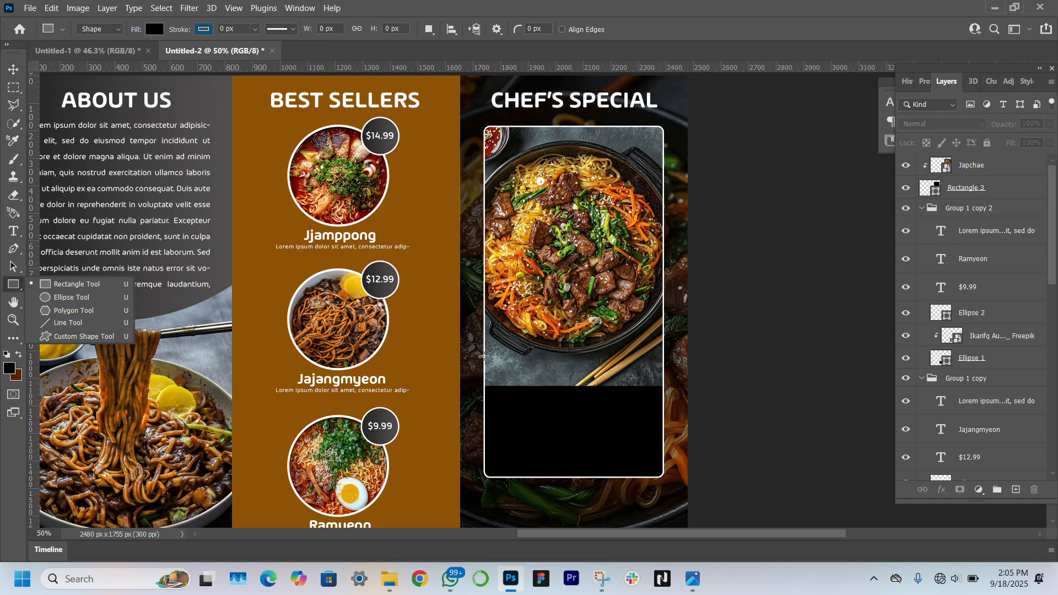
click(484, 356)
drag(483, 356, 663, 477)
click(946, 226)
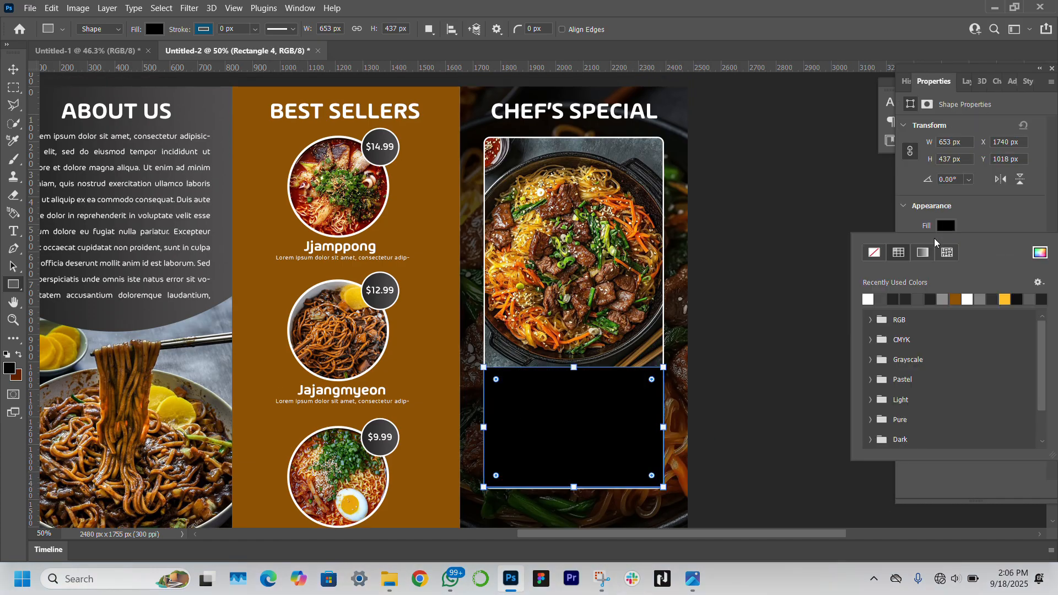
click(866, 299)
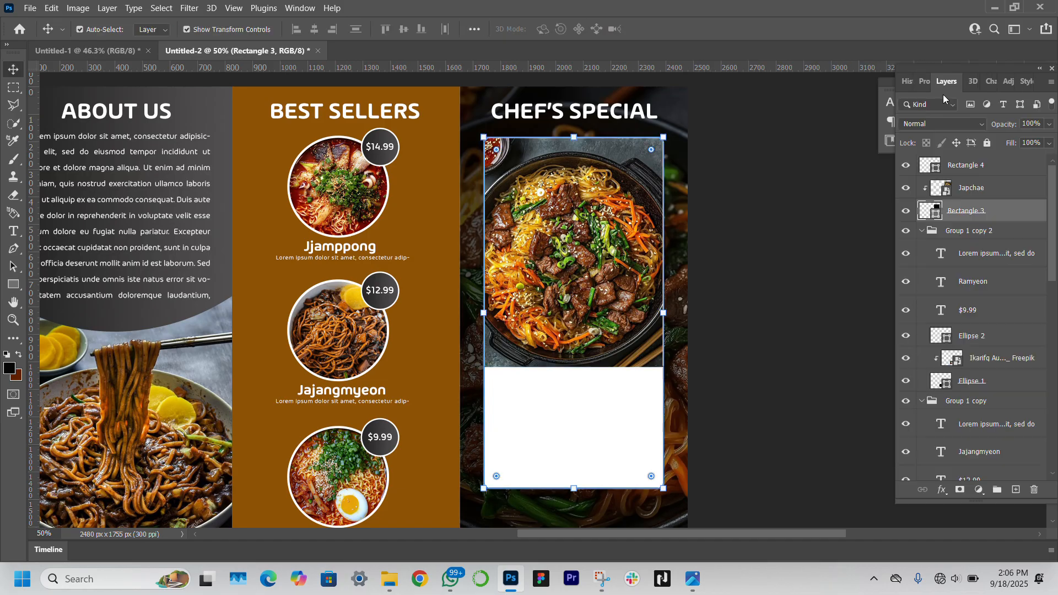
Round the white panel's bottom corners (21 px) and rescale the Japchae photo above it
click(641, 431)
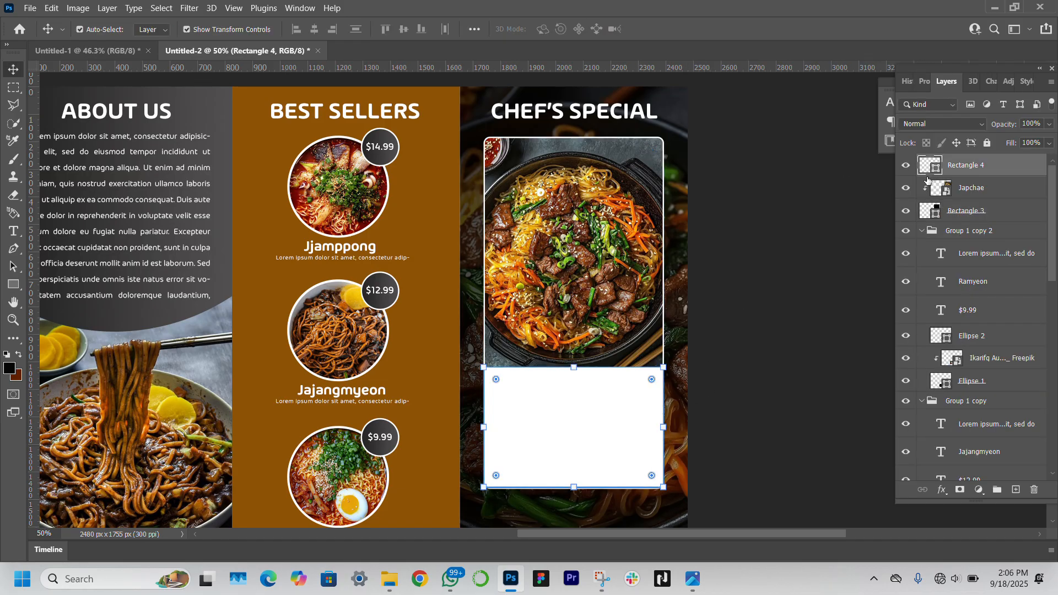
click(924, 81)
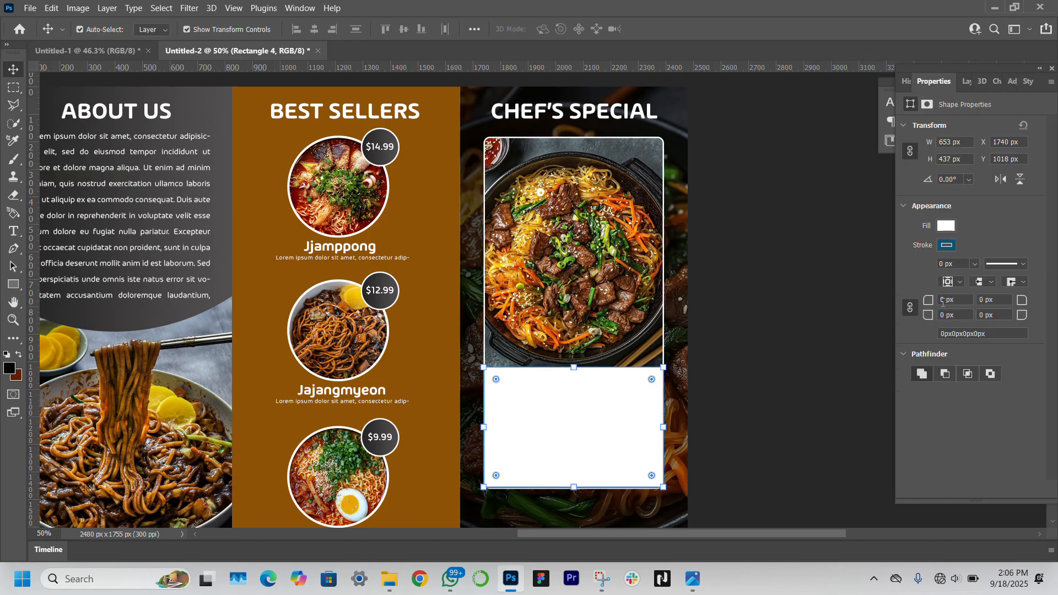
text(231)
key(Return)
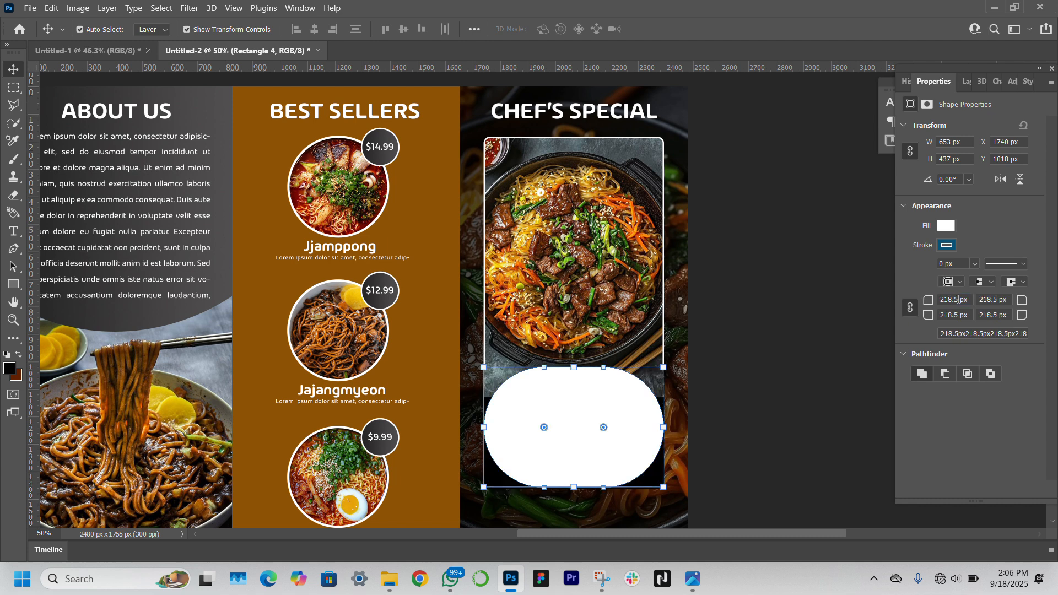
key(Return)
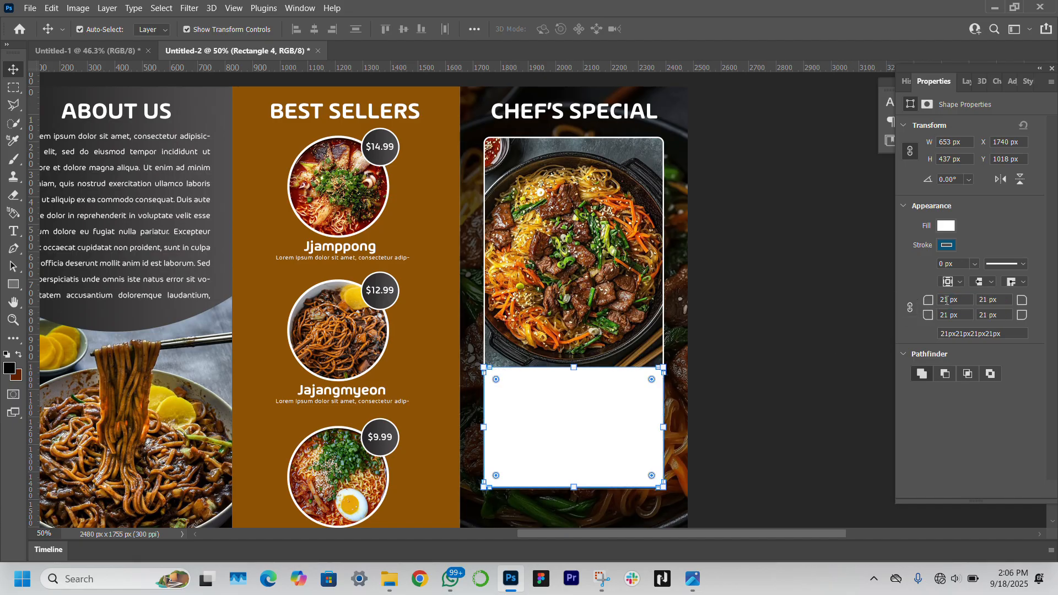
text(00)
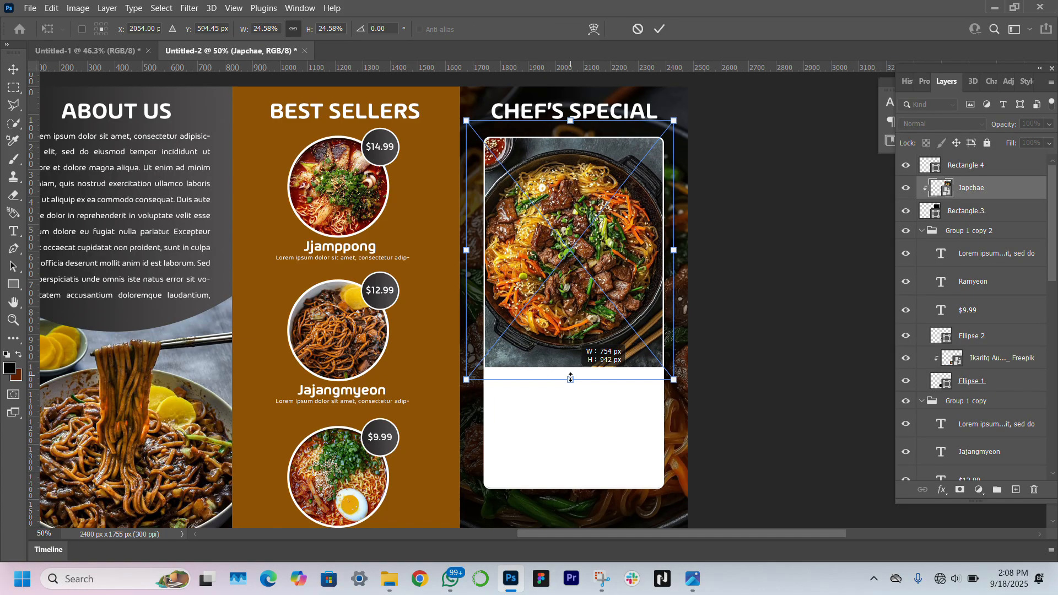
drag(570, 378, 570, 378)
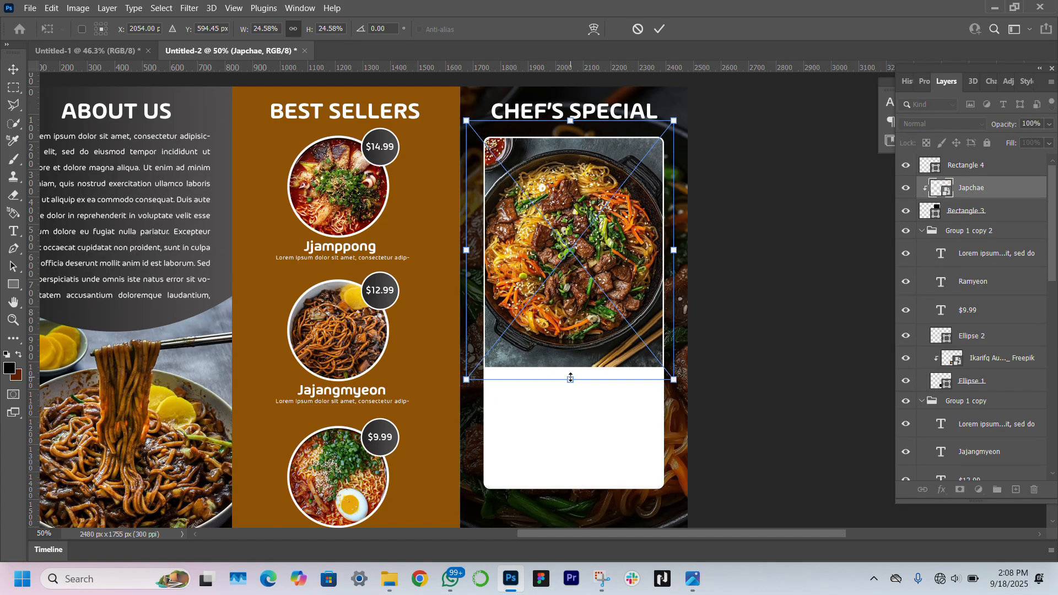
key(Return)
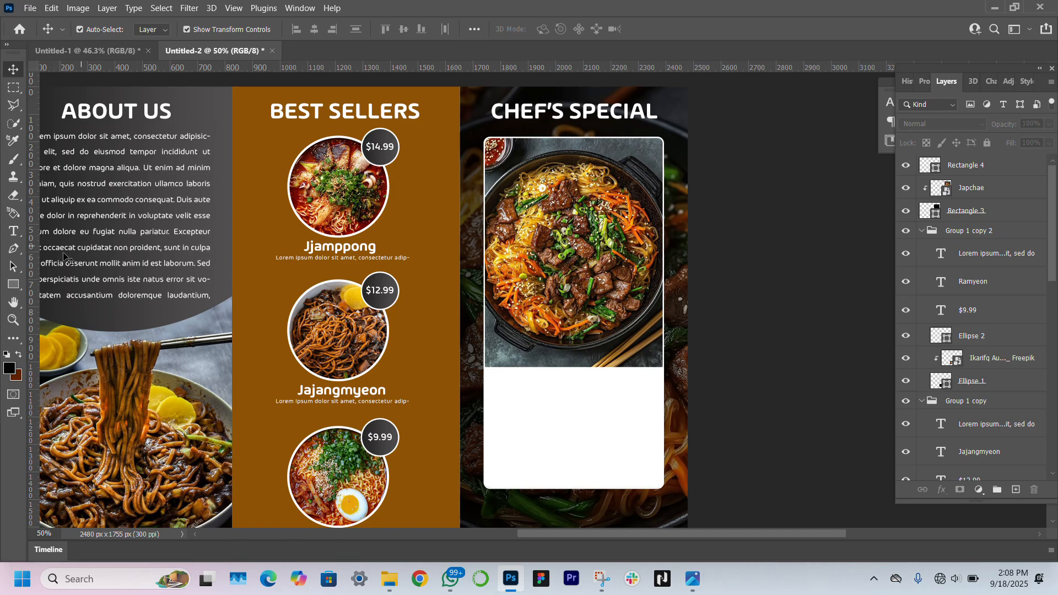
Draw a small rectangle where the Japchae photo meets the white panel and nudge it into place
click(9, 286)
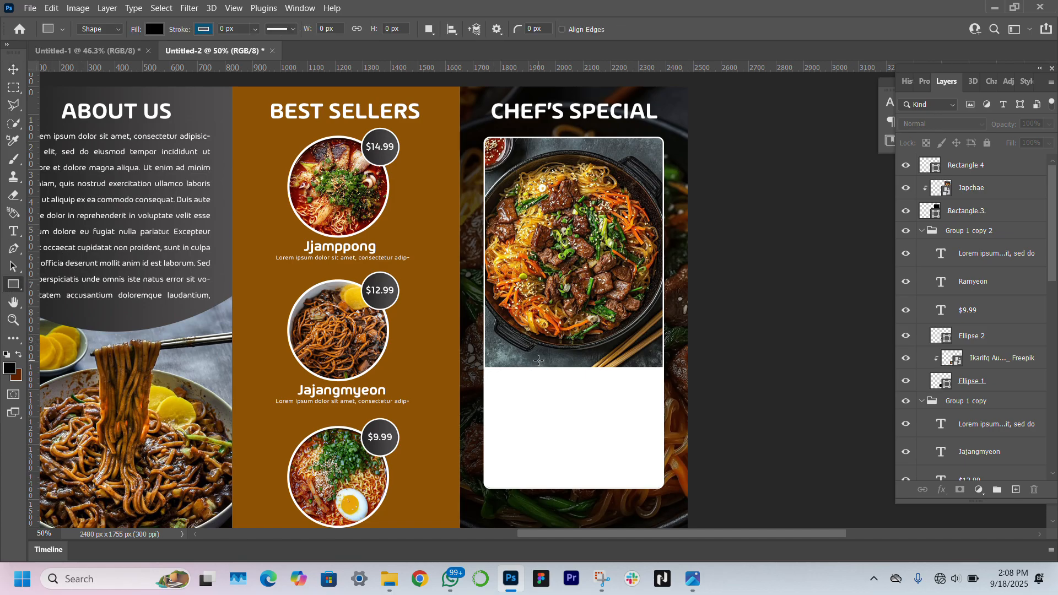
drag(538, 361, 616, 382)
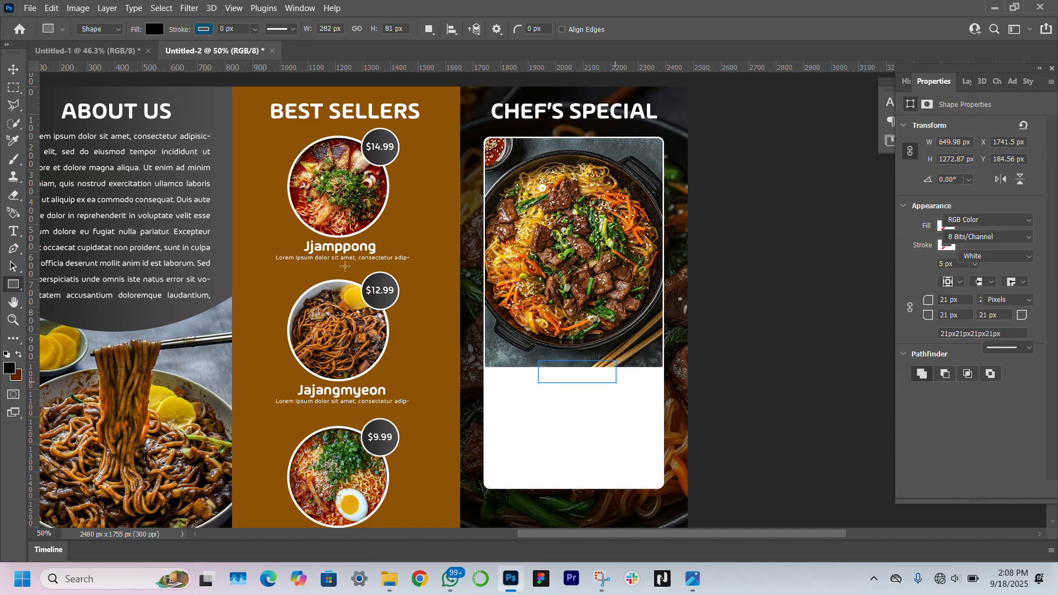
click(13, 71)
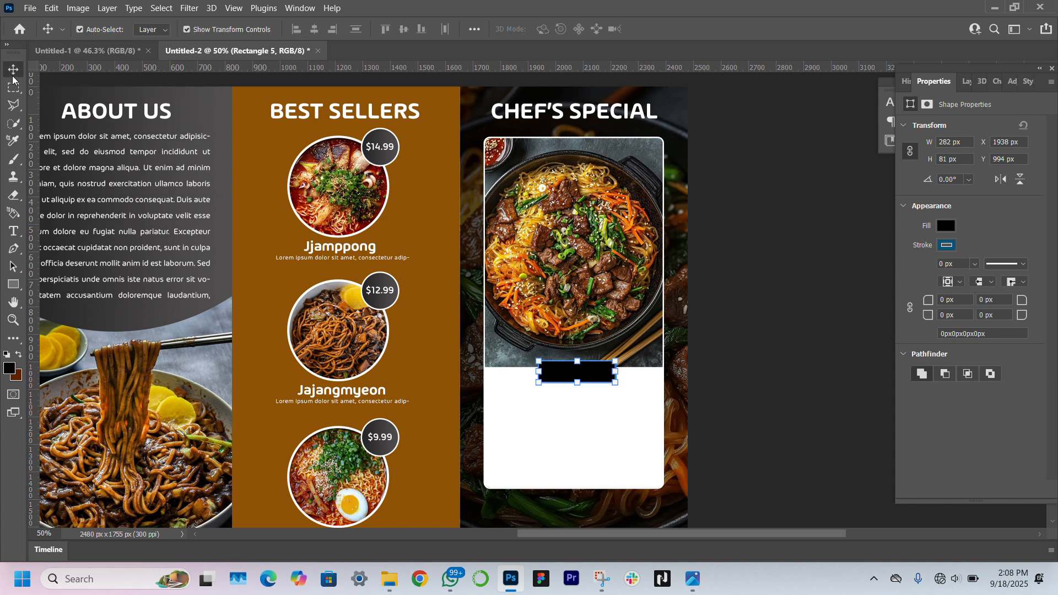
drag(591, 375, 591, 373)
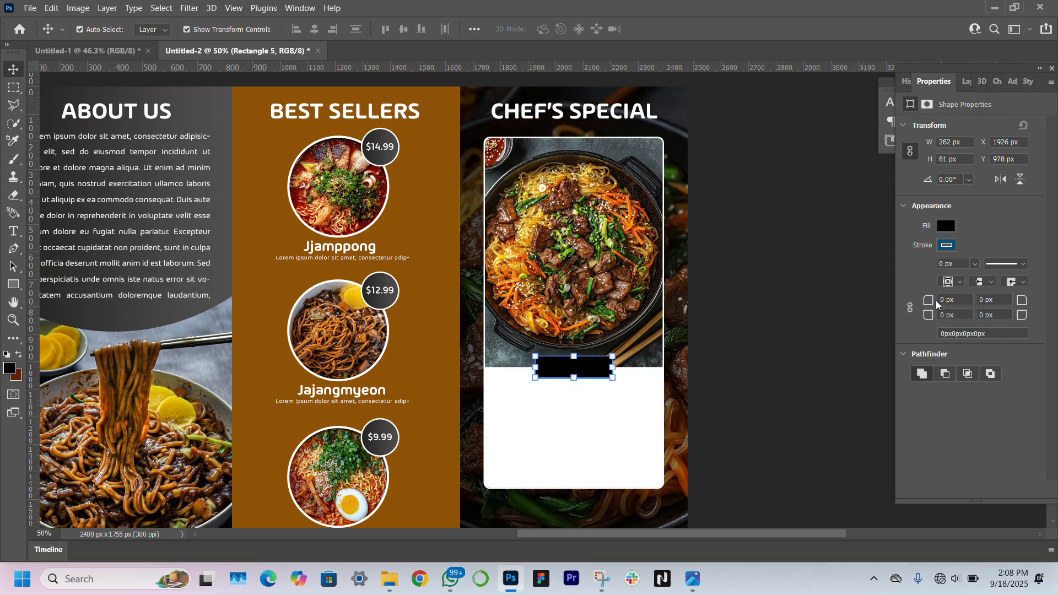
Give the small box linked 7 px corner radii and the brochure's brown fill
click(910, 308)
drag(933, 306, 939, 307)
click(944, 227)
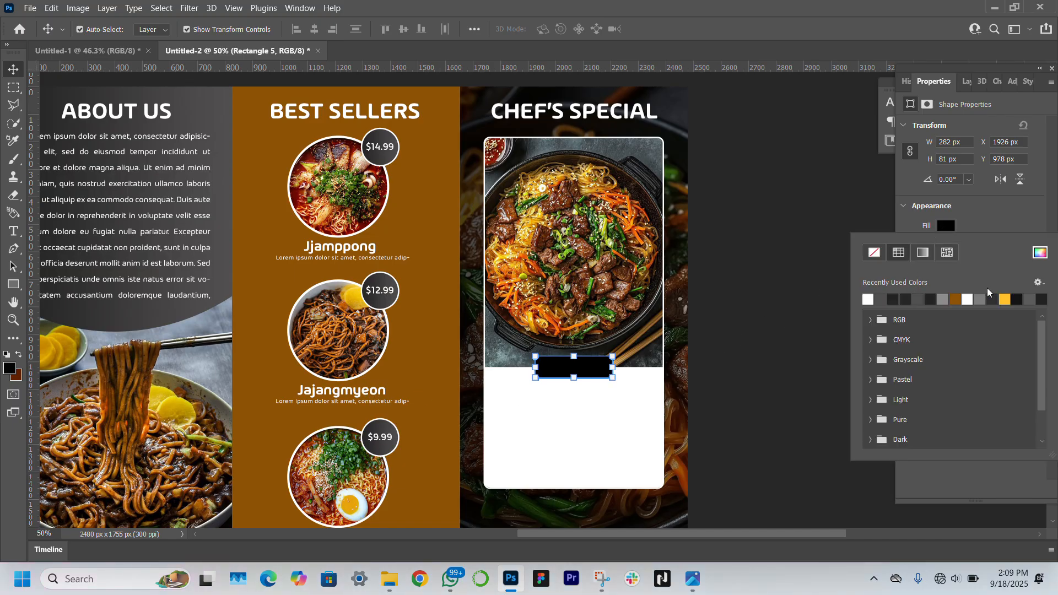
click(956, 299)
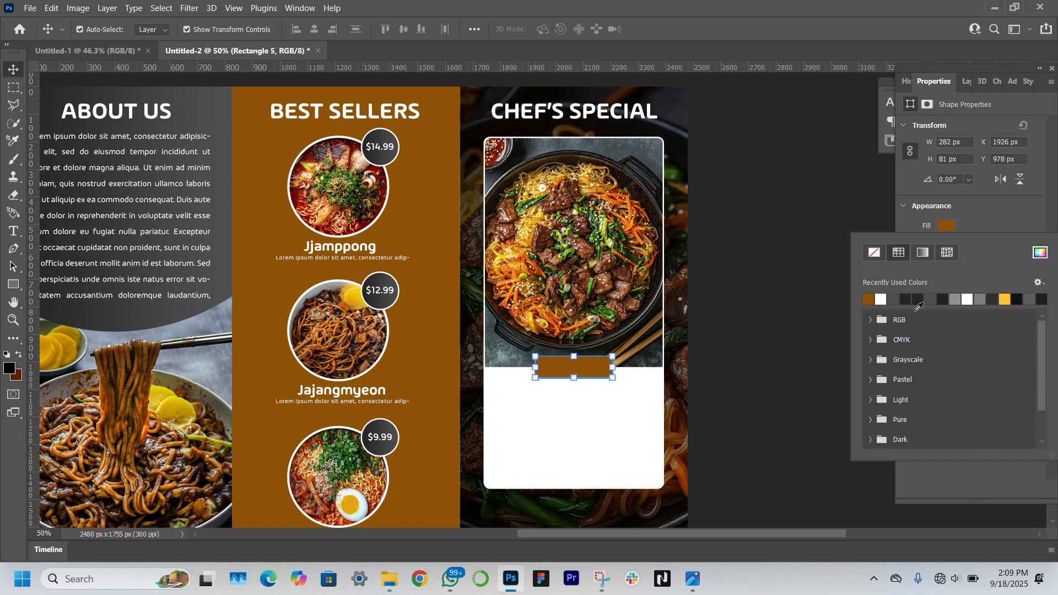
click(698, 369)
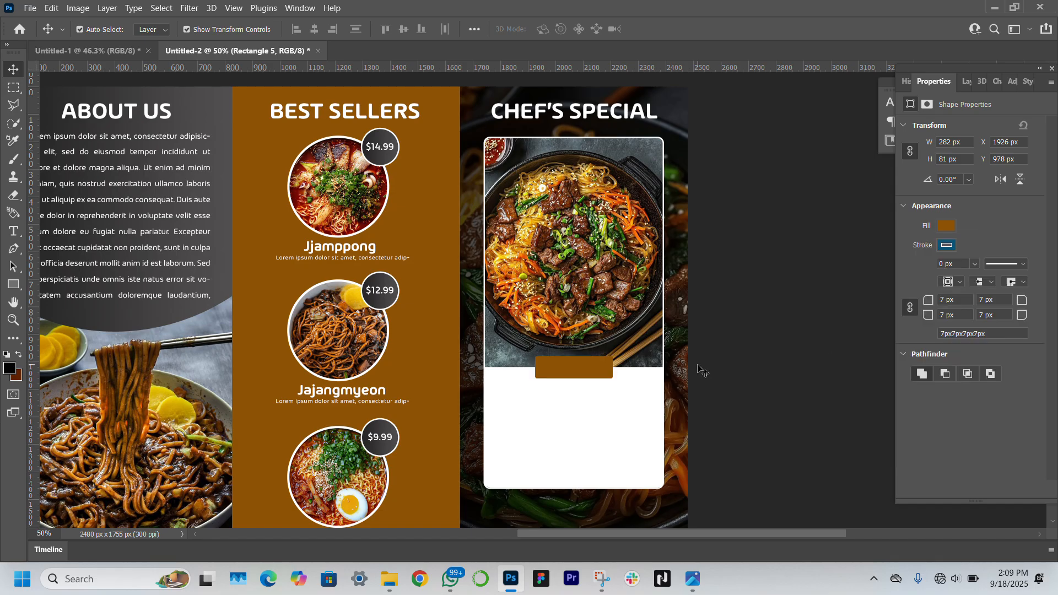
click(573, 374)
Add a 3 px white outline to the brown box
text(3)
click(950, 249)
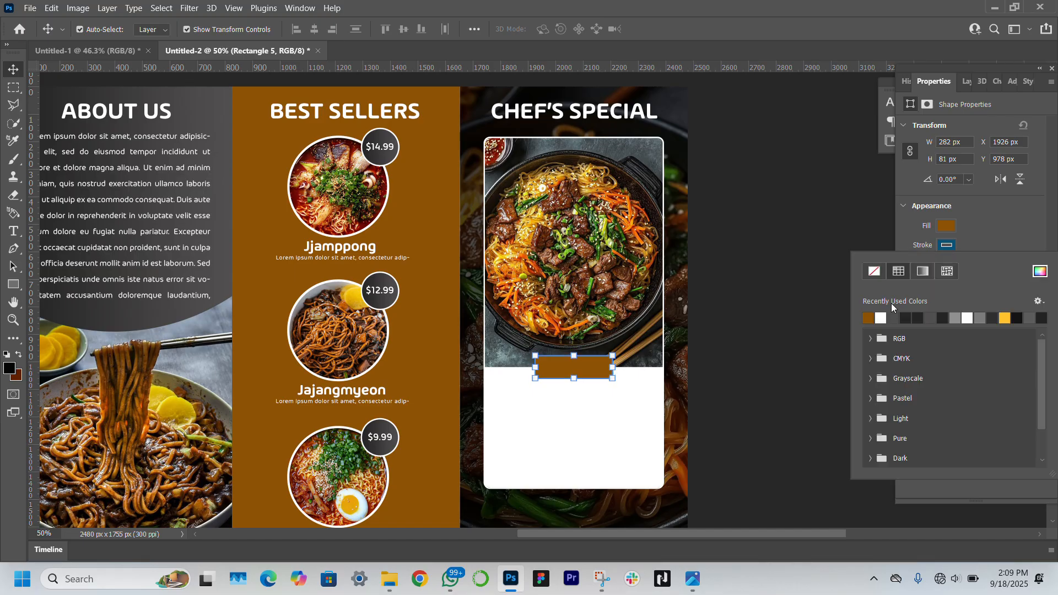
click(883, 314)
click(796, 255)
click(796, 255)
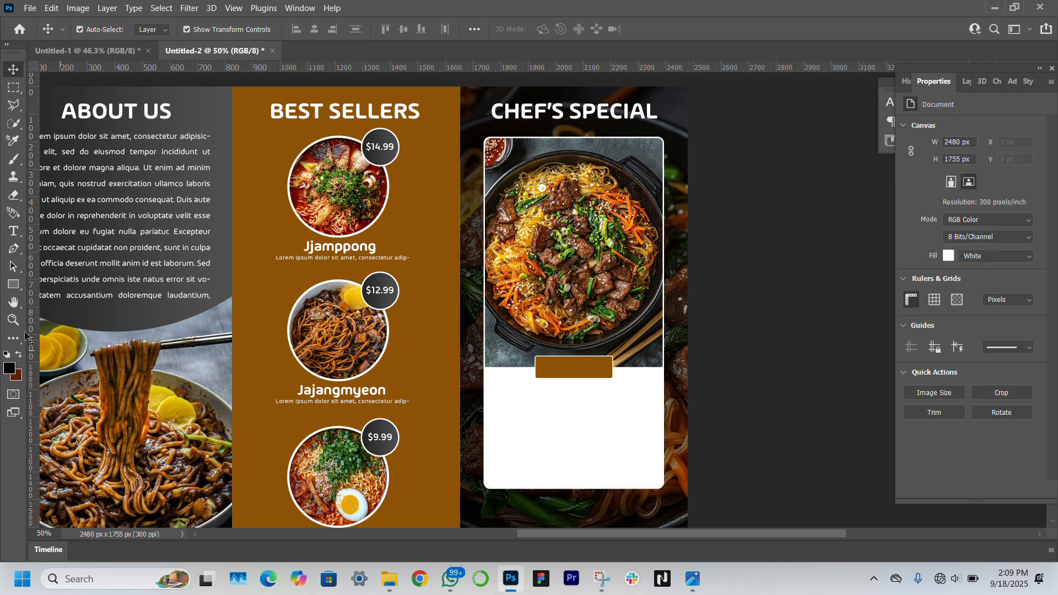
click(13, 319)
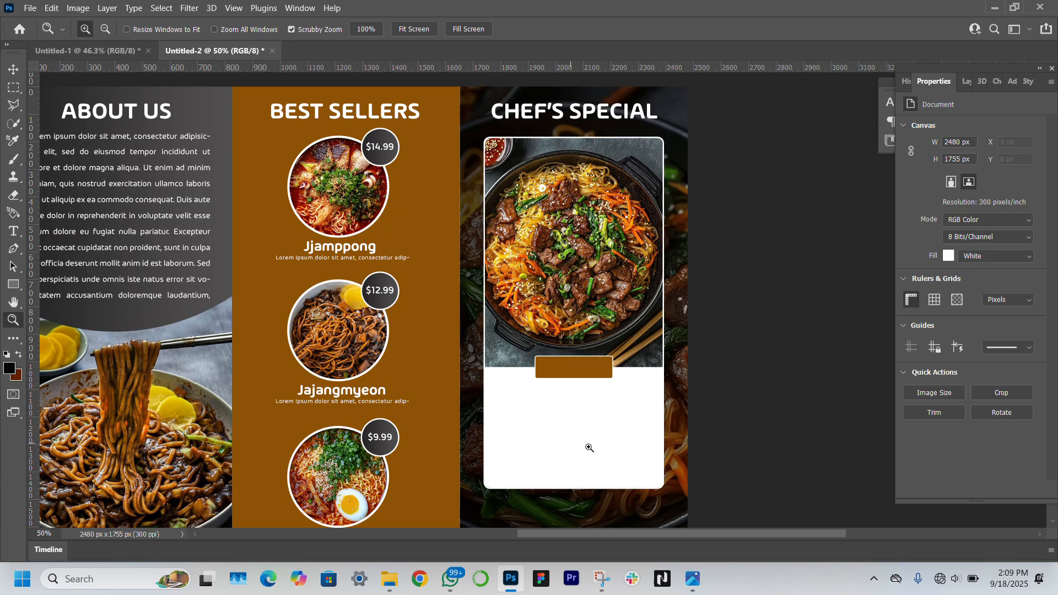
Zoom in and type 'Japchae' as a white text layer inside the brown box
click(610, 414)
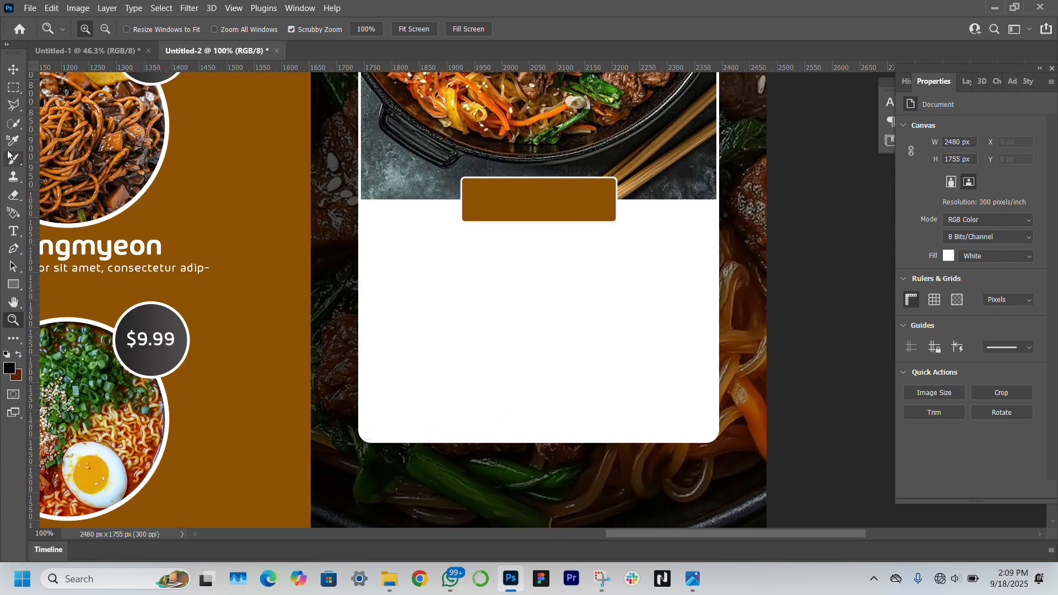
key(v)
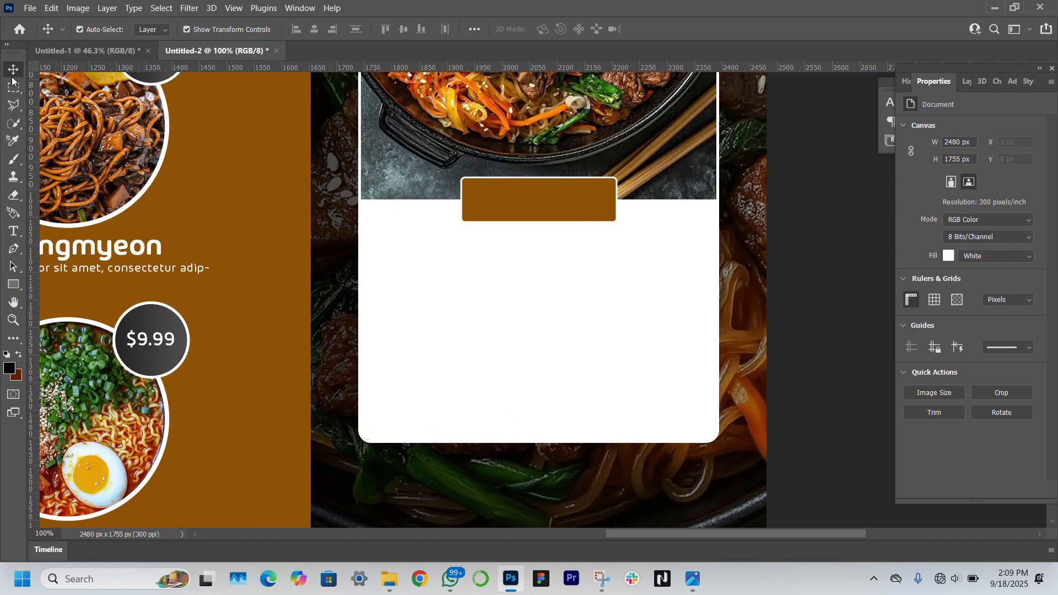
click(11, 233)
click(493, 198)
text(Ja)
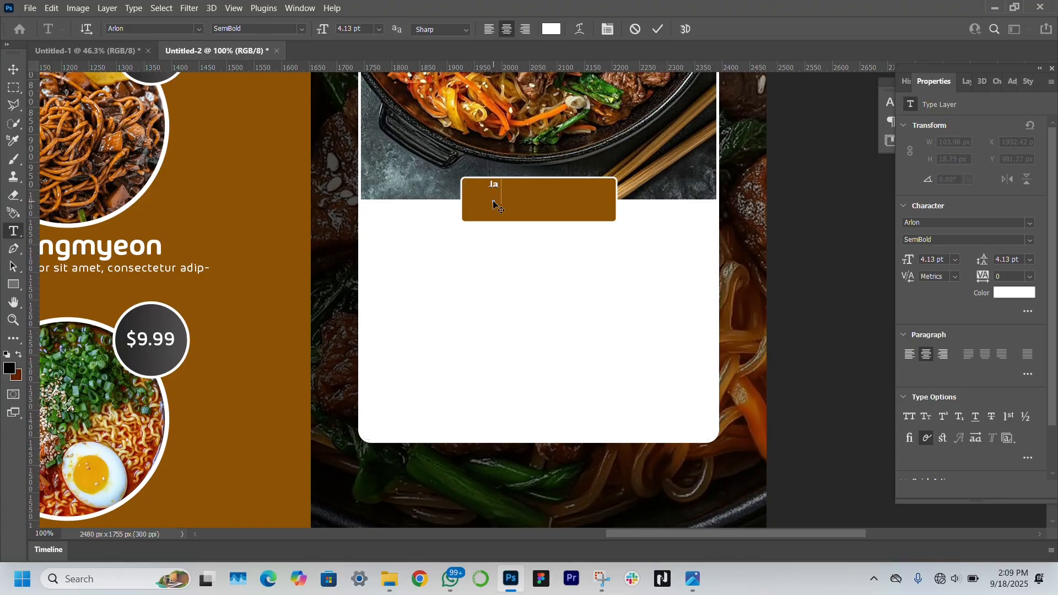
text(pchae)
key(Escape)
key(v)
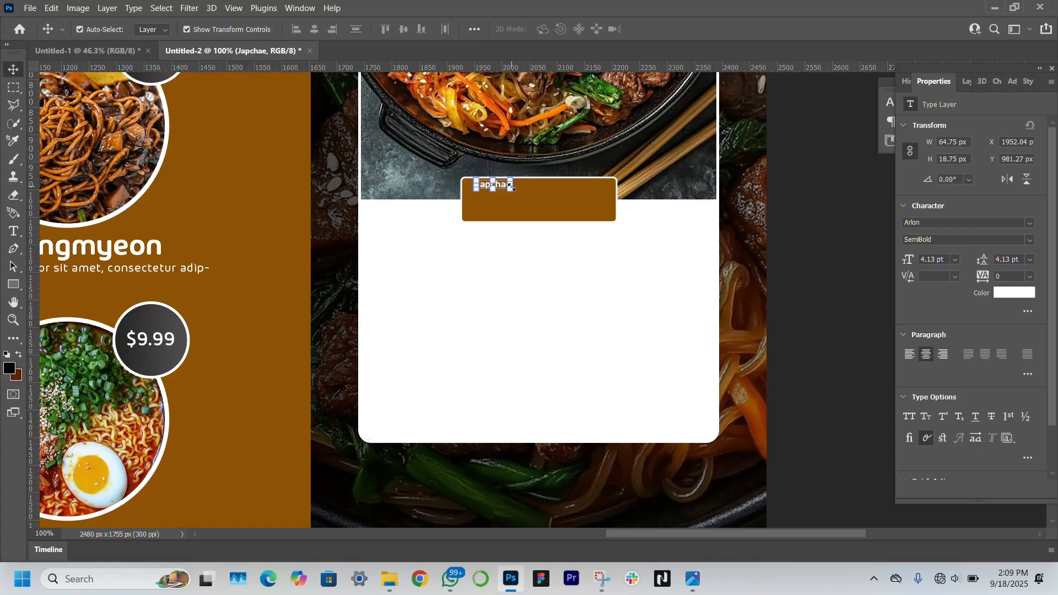
Enlarge the Japchae text to about 12.1 pt, then zoom back out to the whole brochure
drag(511, 187, 479, 196)
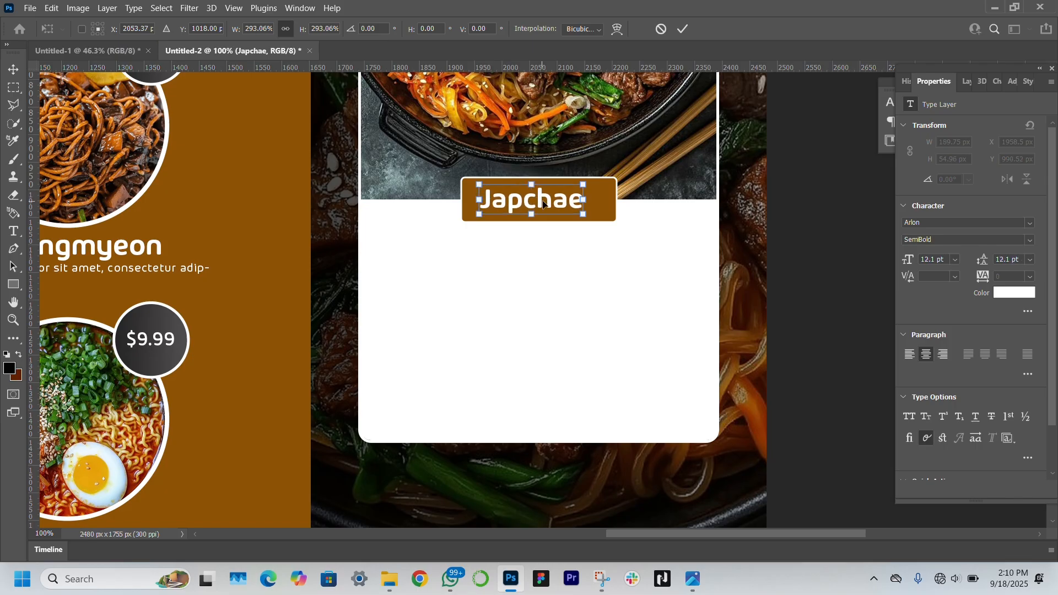
drag(545, 202, 550, 205)
key(Return)
click(857, 296)
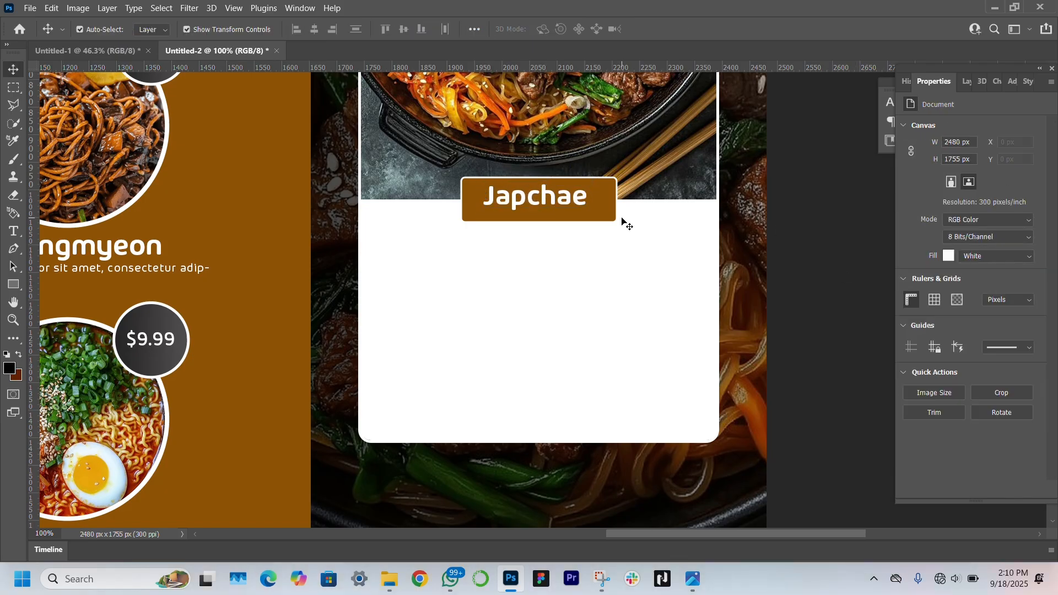
click(613, 216)
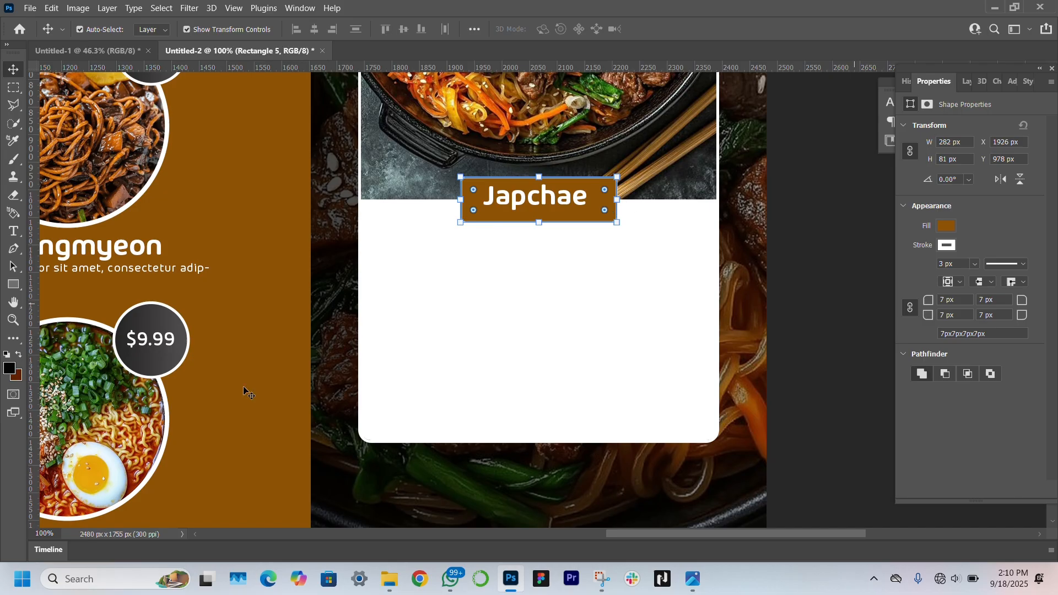
click(13, 319)
click(412, 29)
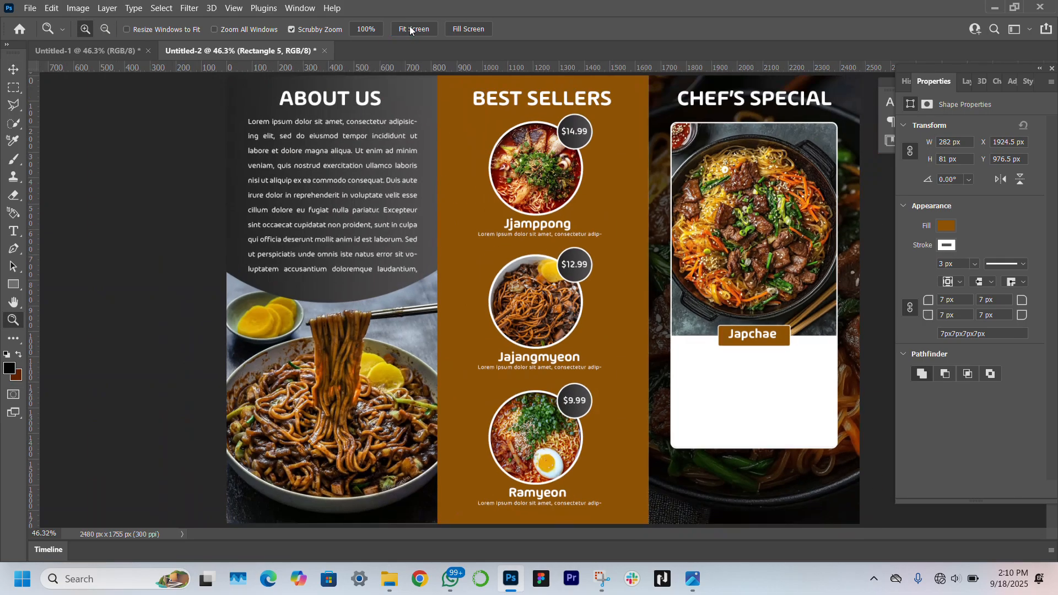
Make the brown label box slightly shorter
key(v)
drag(755, 348, 755, 344)
key(Return)
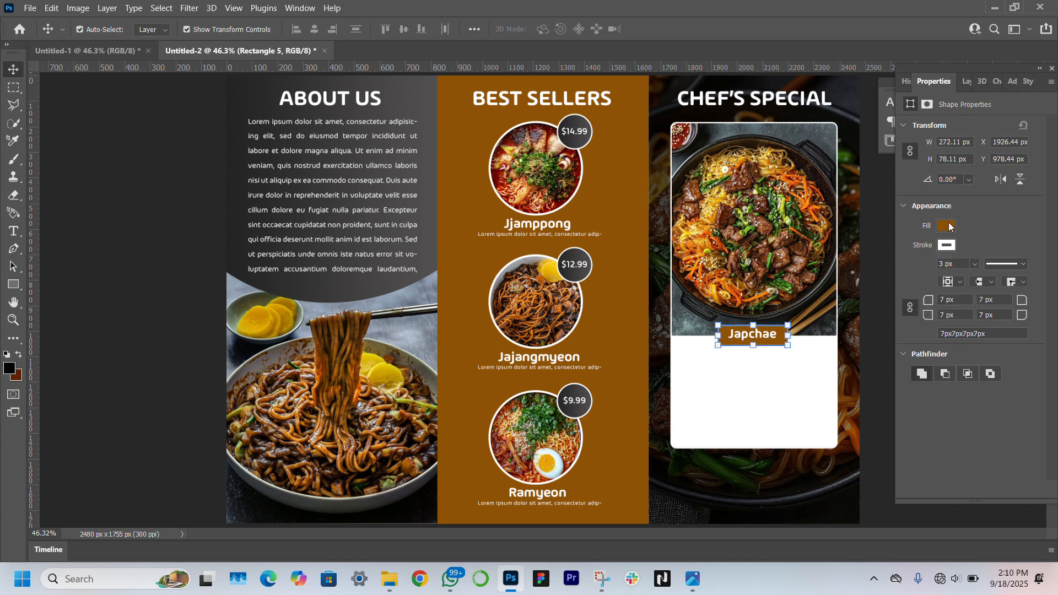
Recolour the label fill to orange #b86901 and copy the About Us paragraph onto the Chef's Special card
click(954, 227)
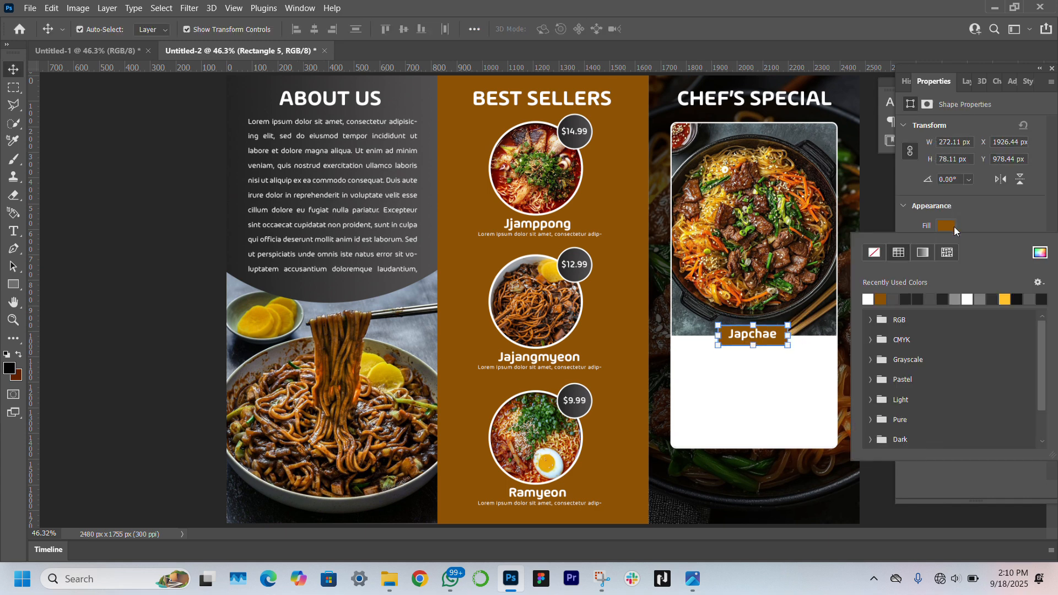
click(1039, 252)
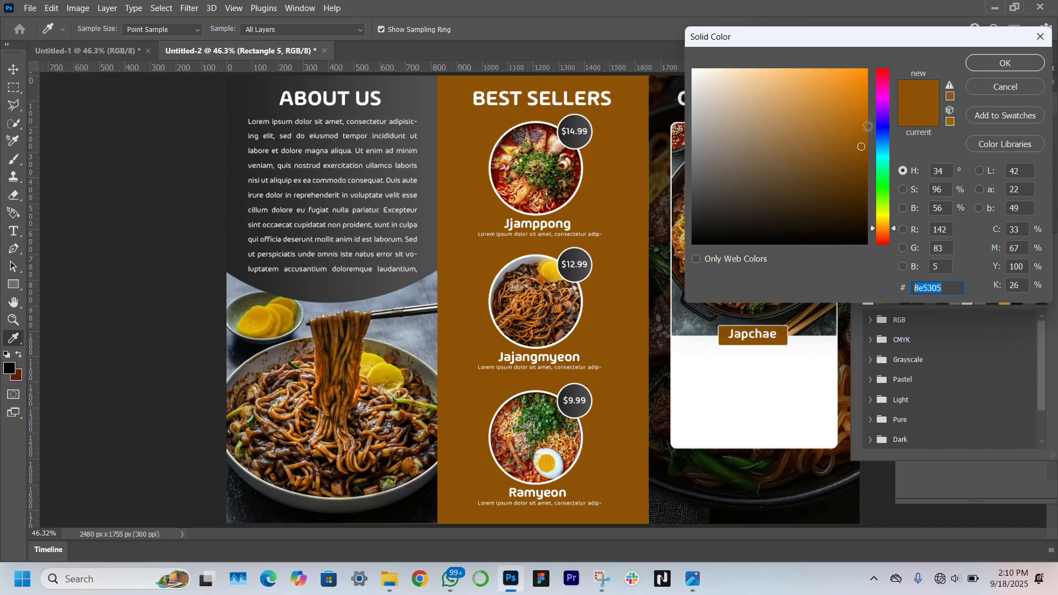
click(867, 129)
click(868, 117)
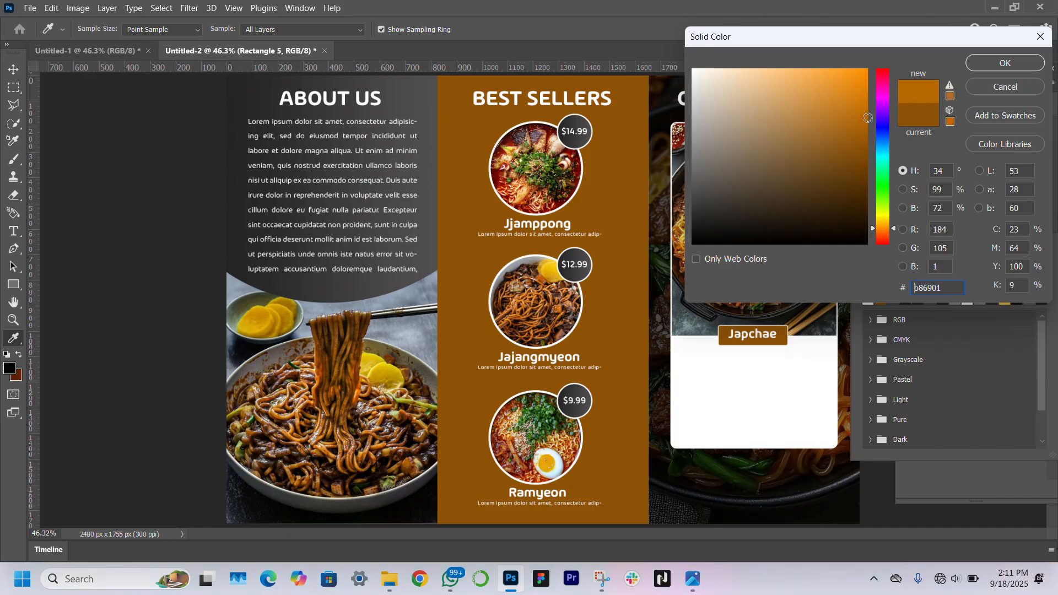
key(Return)
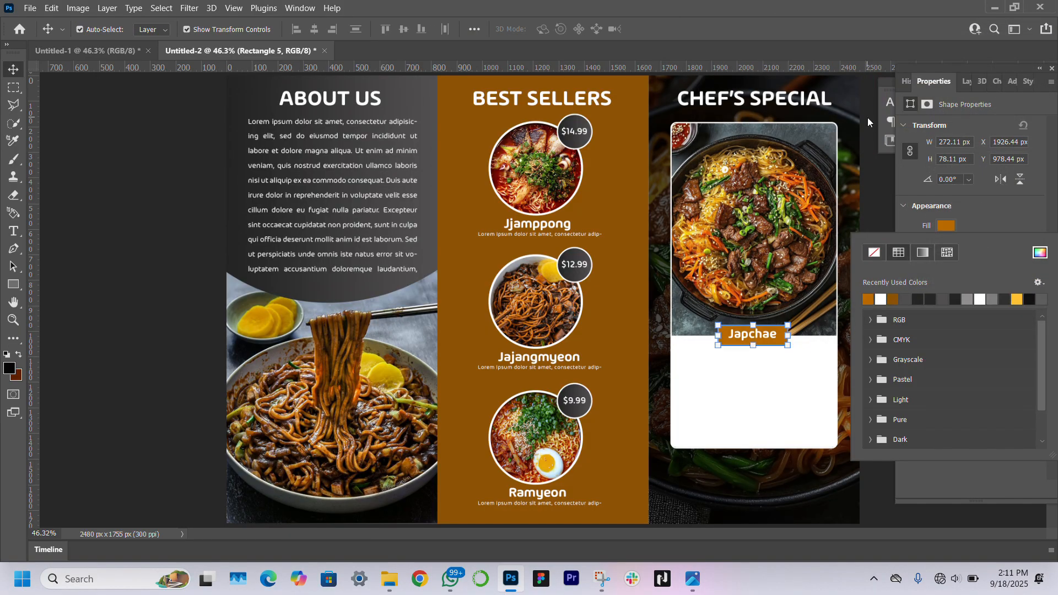
click(182, 321)
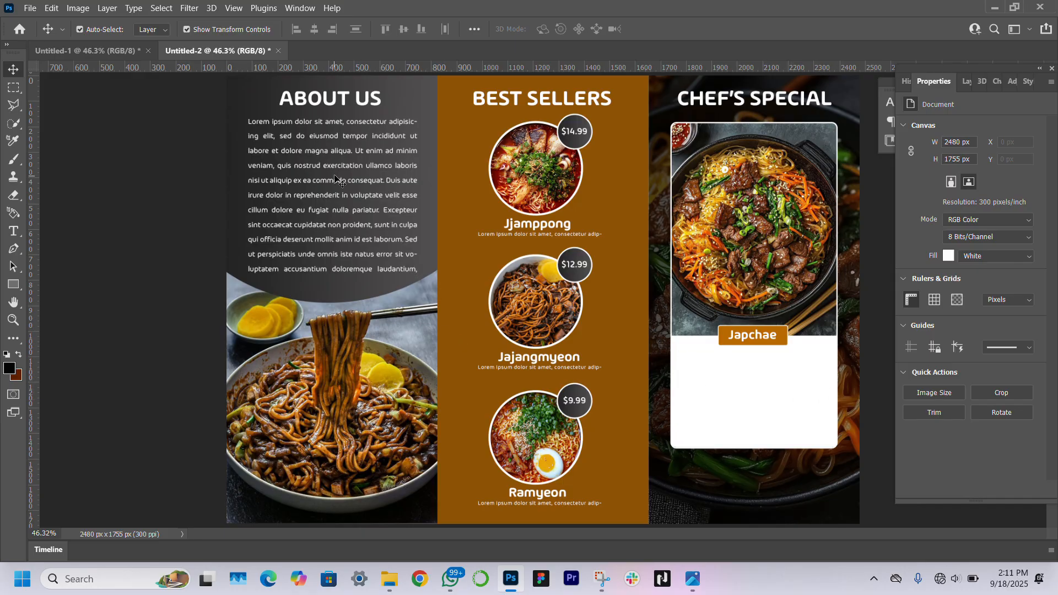
drag(346, 171, 774, 386)
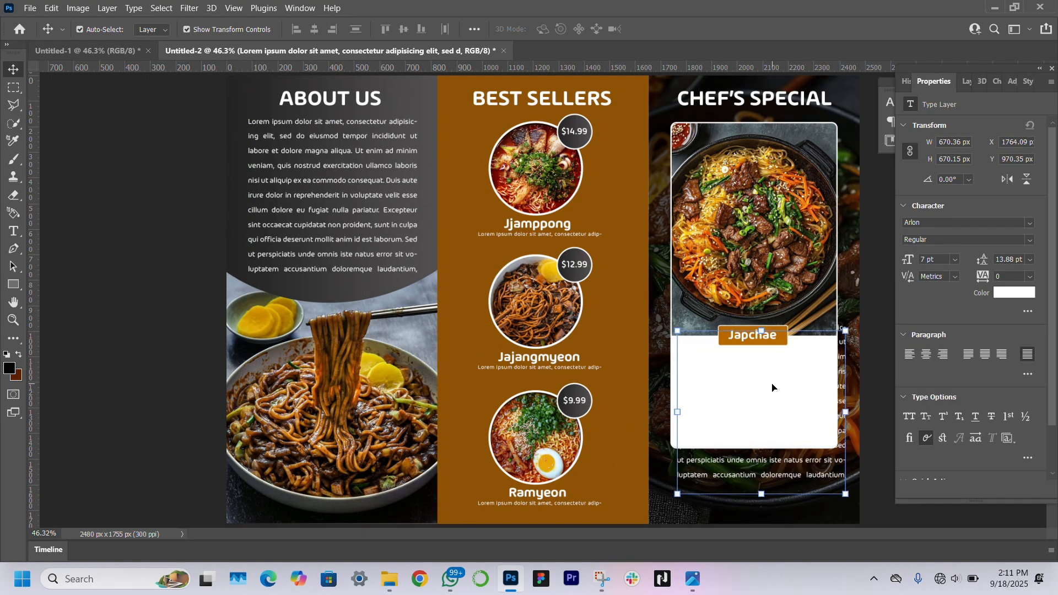
Move the copied paragraph layer to the top of the stack and make its text black
key(F7)
scroll(929, 384, down, 10)
drag(1034, 237, 1014, 157)
click(924, 81)
click(956, 292)
drag(864, 237, 875, 253)
key(Return)
Resize and reposition the paragraph's text box onto the white Japchae card
key(t)
click(736, 404)
drag(761, 495, 761, 417)
click(13, 70)
drag(783, 375, 778, 396)
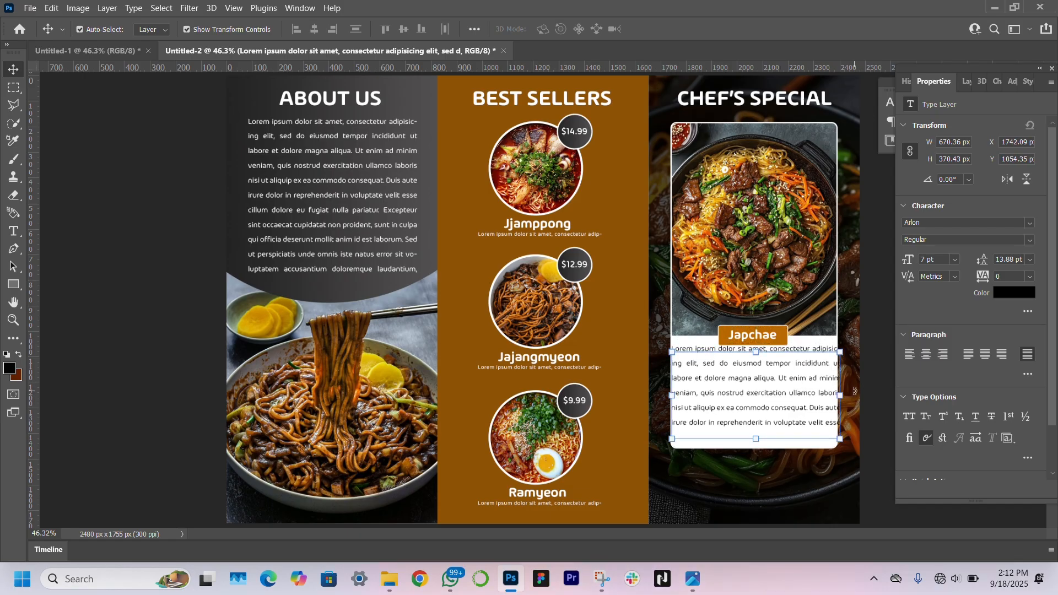
drag(842, 400, 804, 387)
drag(739, 387, 751, 389)
double_click(751, 390)
drag(817, 388, 781, 376)
key(ctrl+Return)
key(v)
Set the paragraph to Medium weight, Justify All, and 6 pt size
click(967, 239)
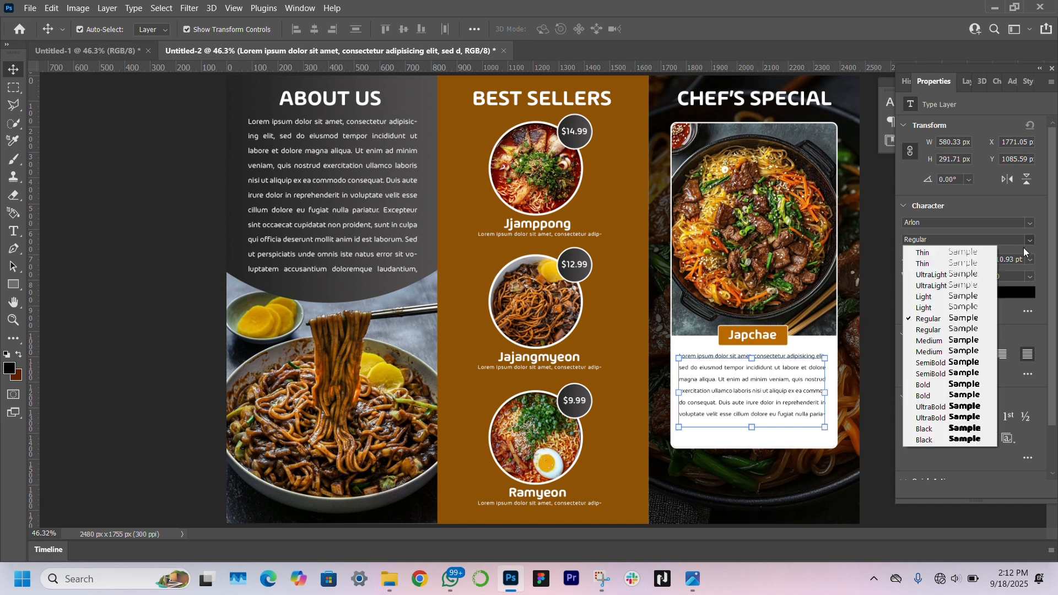
click(970, 342)
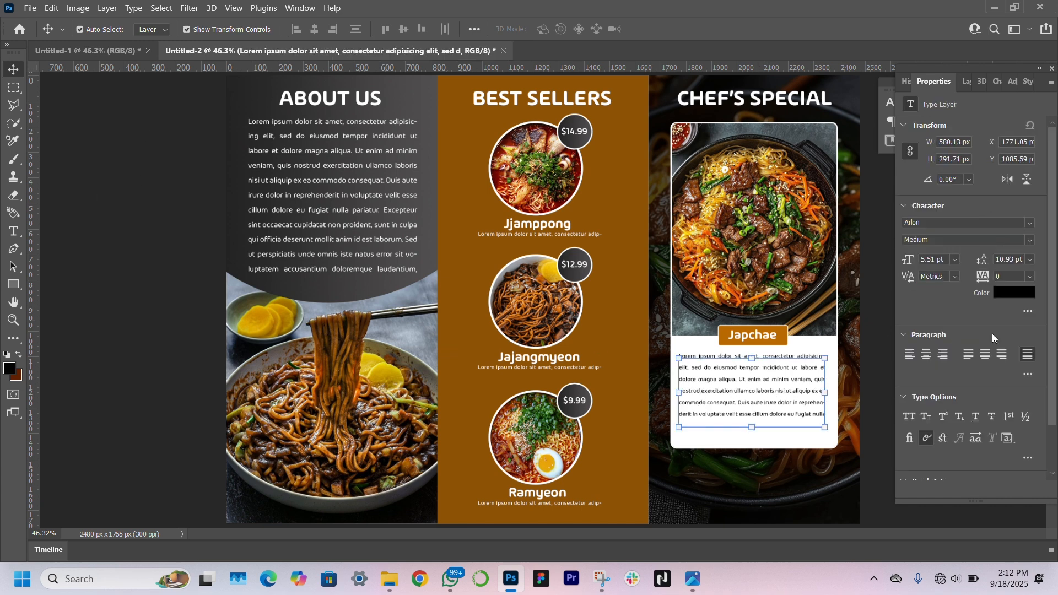
click(927, 354)
click(1028, 354)
text(5)
key(Return)
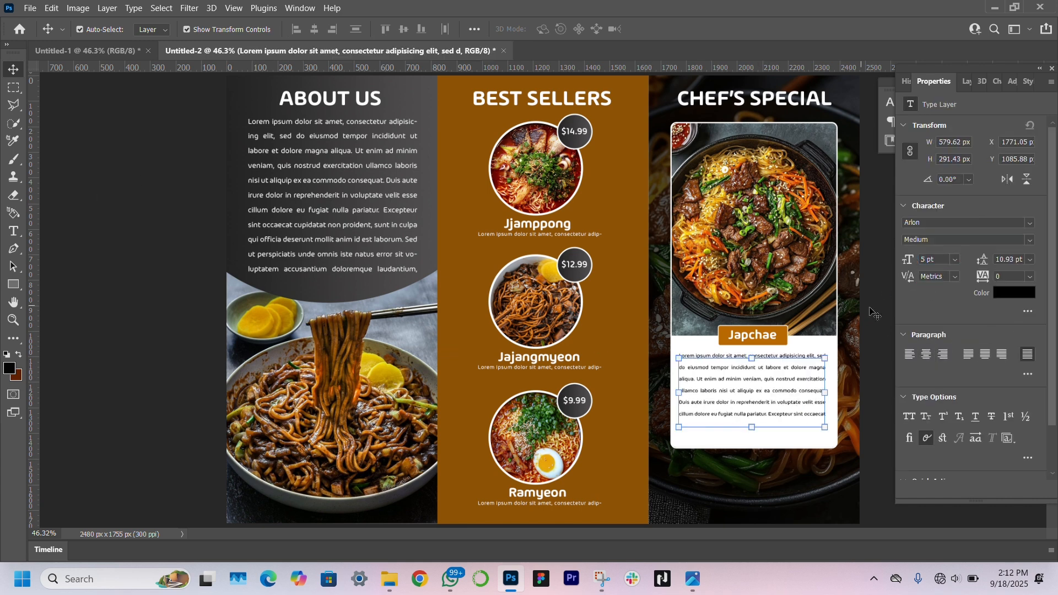
key(z)
Trim the paragraph box to fit the white card and nudge the Japchae label into place
double_click(780, 374)
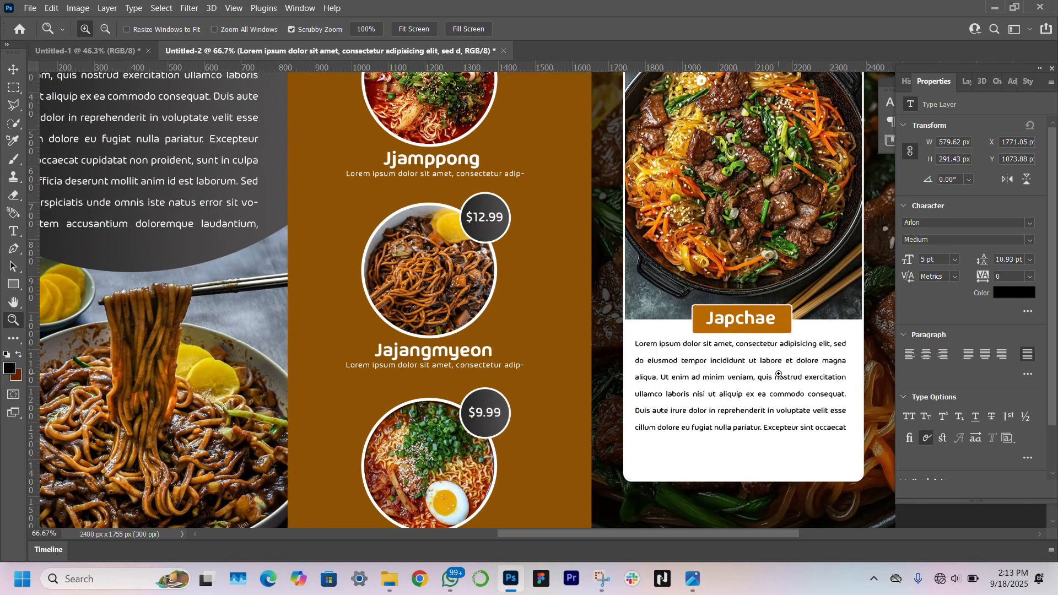
scroll(774, 374, right, 3)
key(v)
drag(905, 262, 907, 262)
key(t)
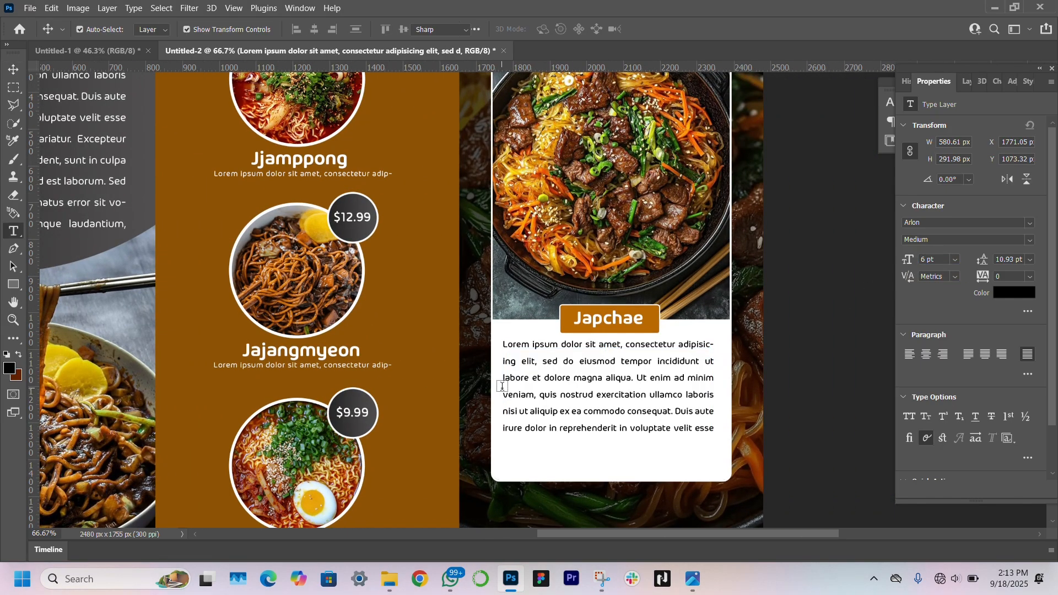
click(523, 383)
drag(608, 446, 608, 426)
drag(503, 387, 509, 388)
key(ctrl+Return)
key(v)
drag(683, 329, 564, 325)
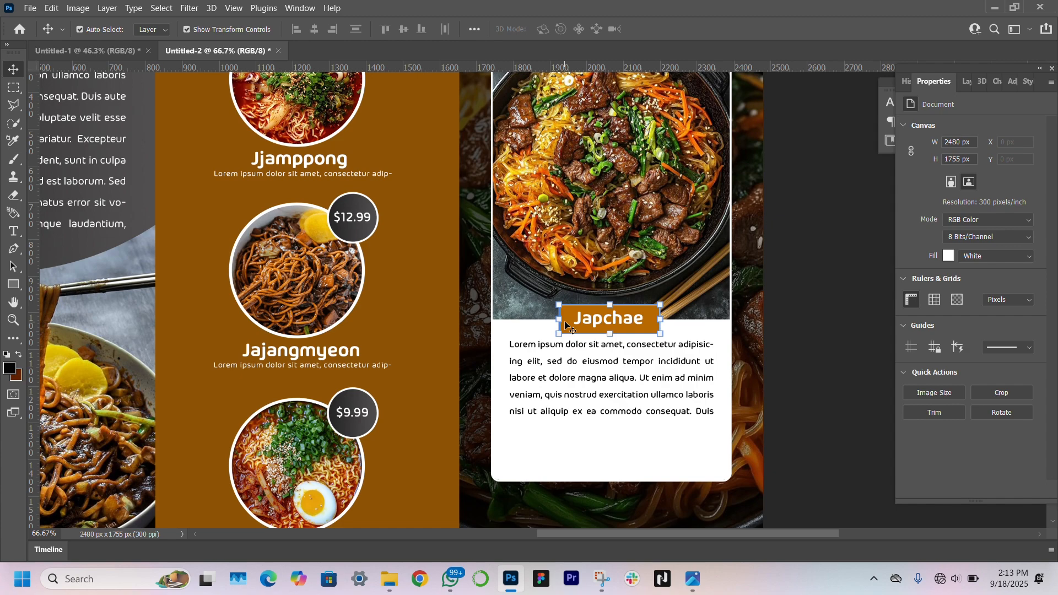
Copy the orange label box down to the bottom of the Japchae card
click(623, 320)
click(783, 324)
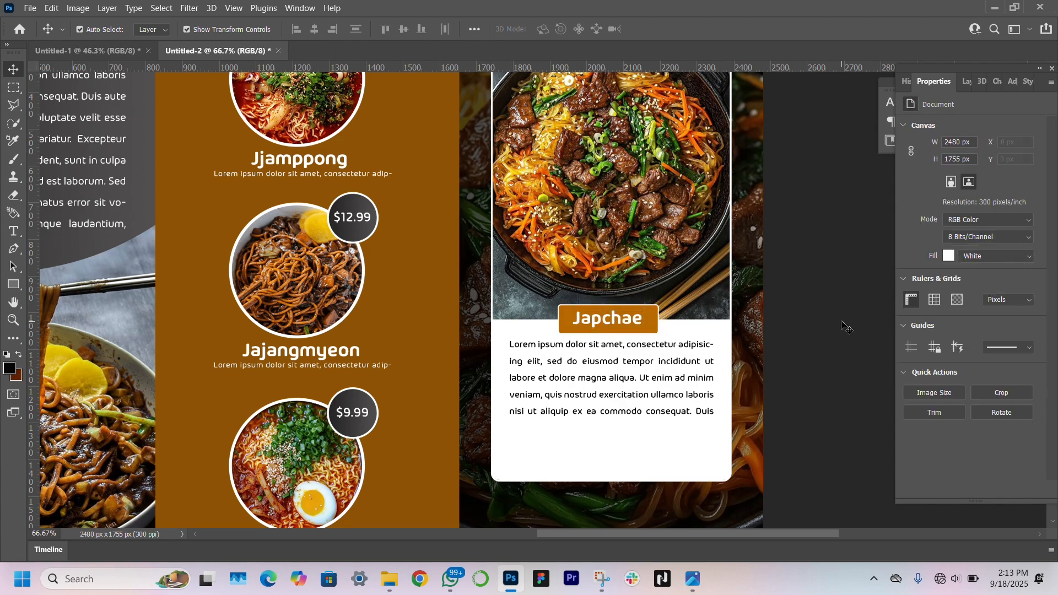
click(655, 330)
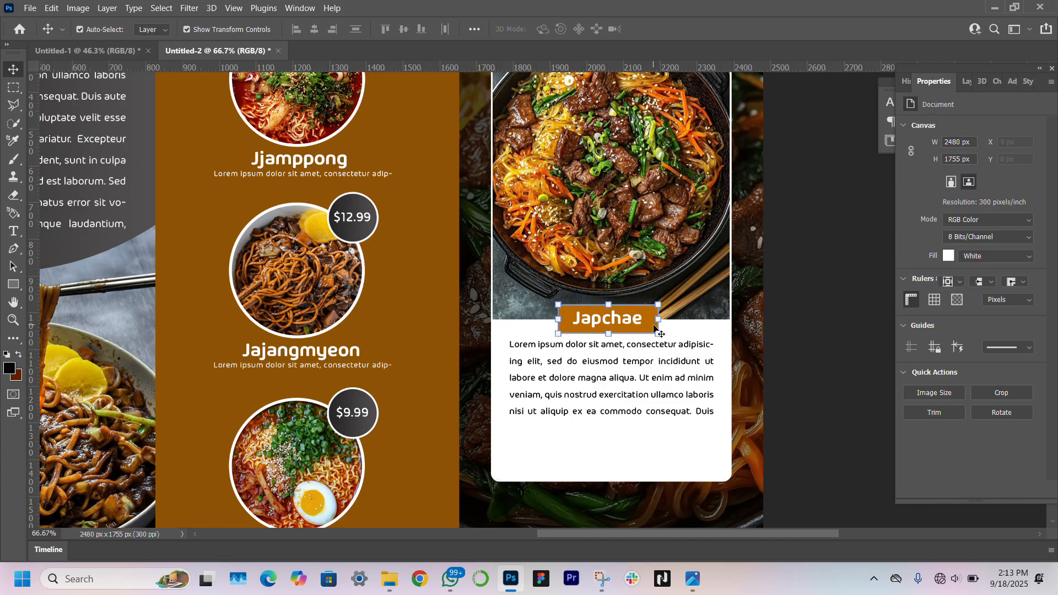
drag(651, 333, 652, 466)
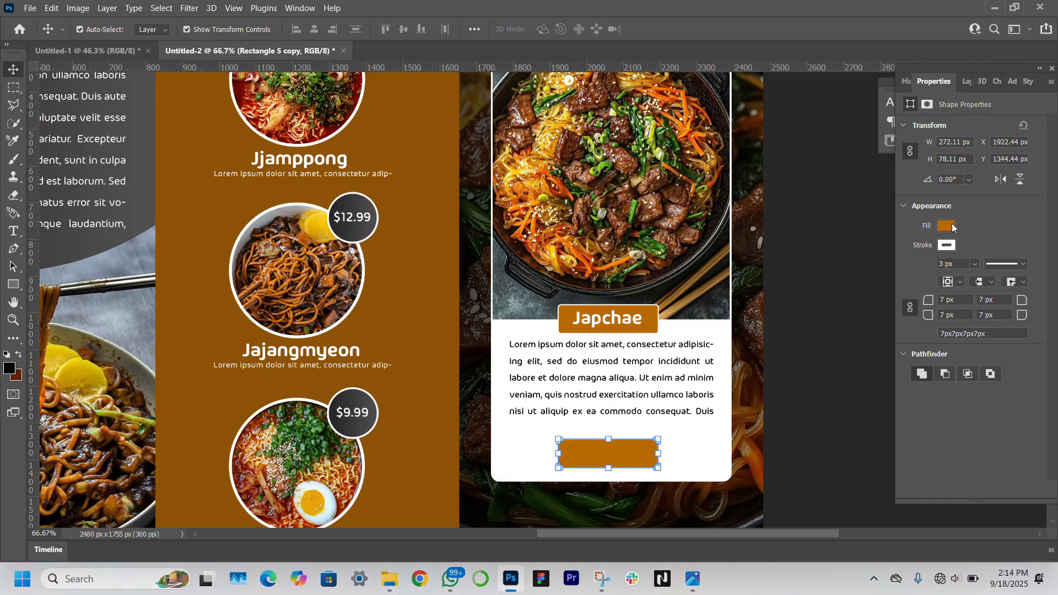
Fill the copied box with a dark-to-lighter grey linear gradient at 0° angle
click(948, 225)
click(924, 254)
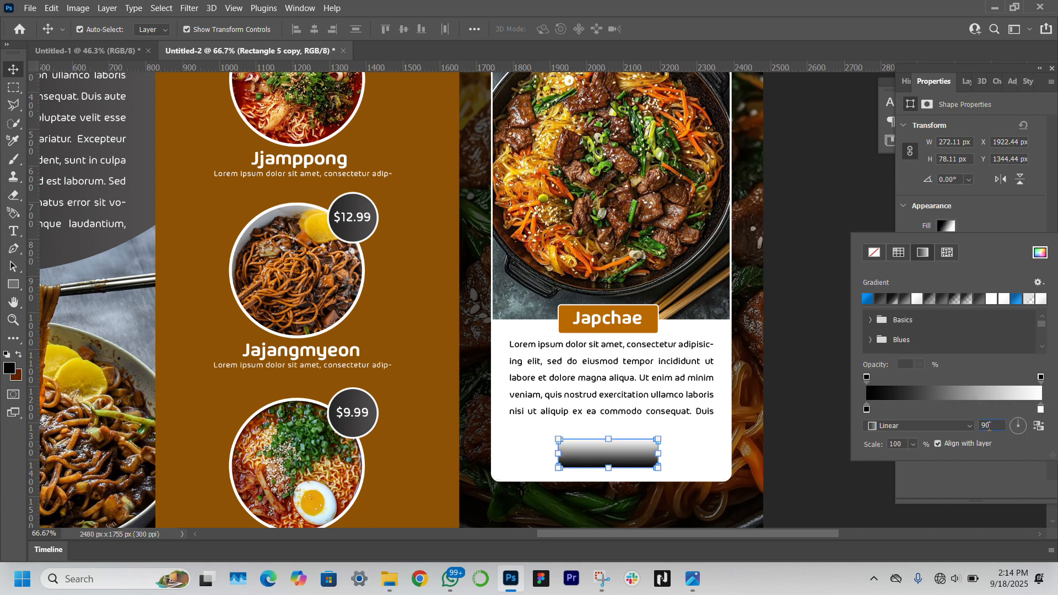
key(Return)
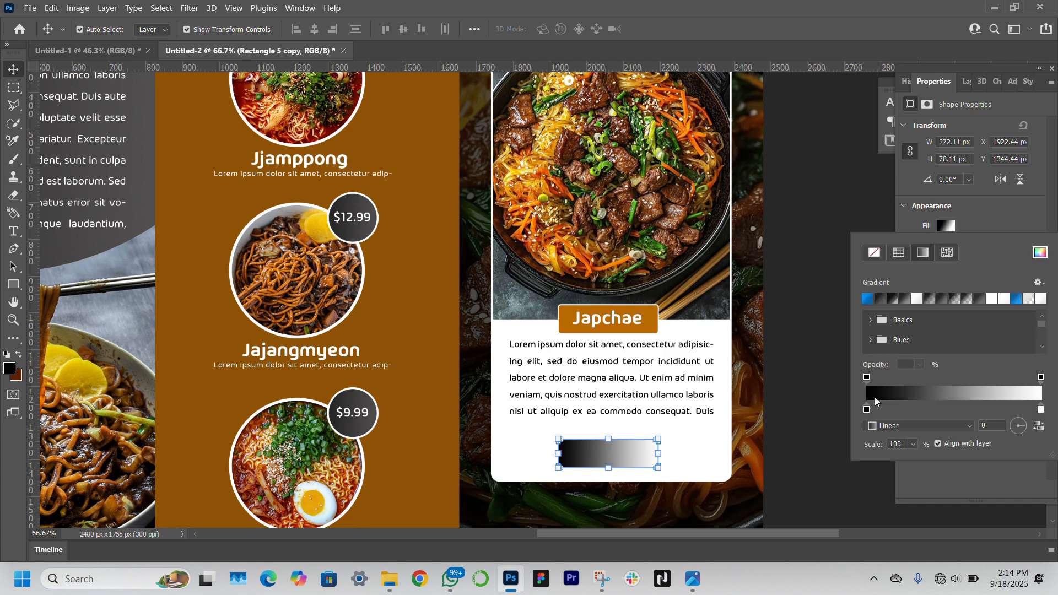
double_click(866, 409)
click(339, 426)
key(Return)
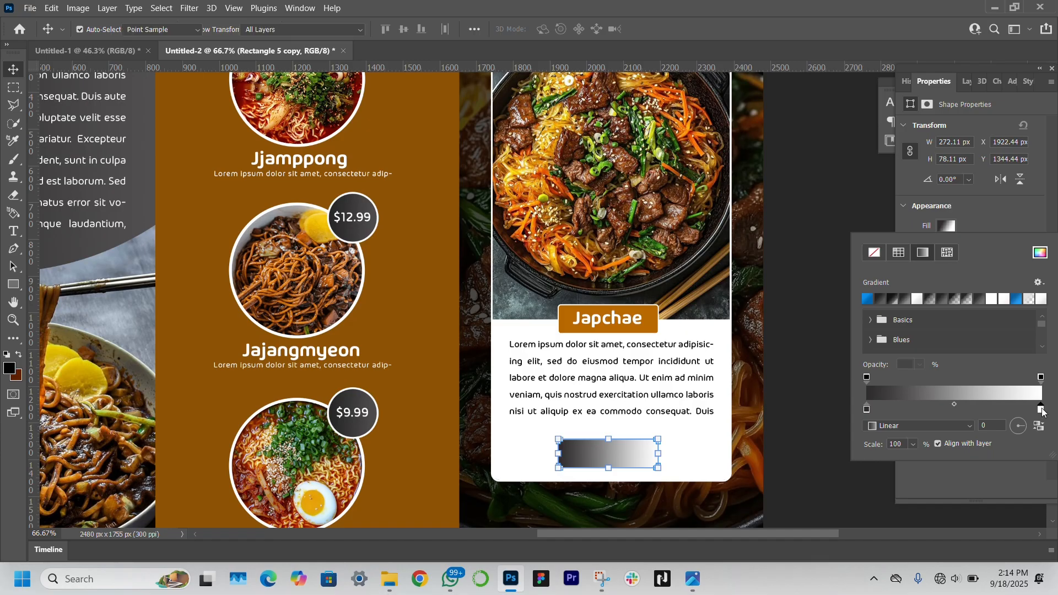
double_click(1041, 410)
click(147, 178)
key(Return)
double_click(1040, 409)
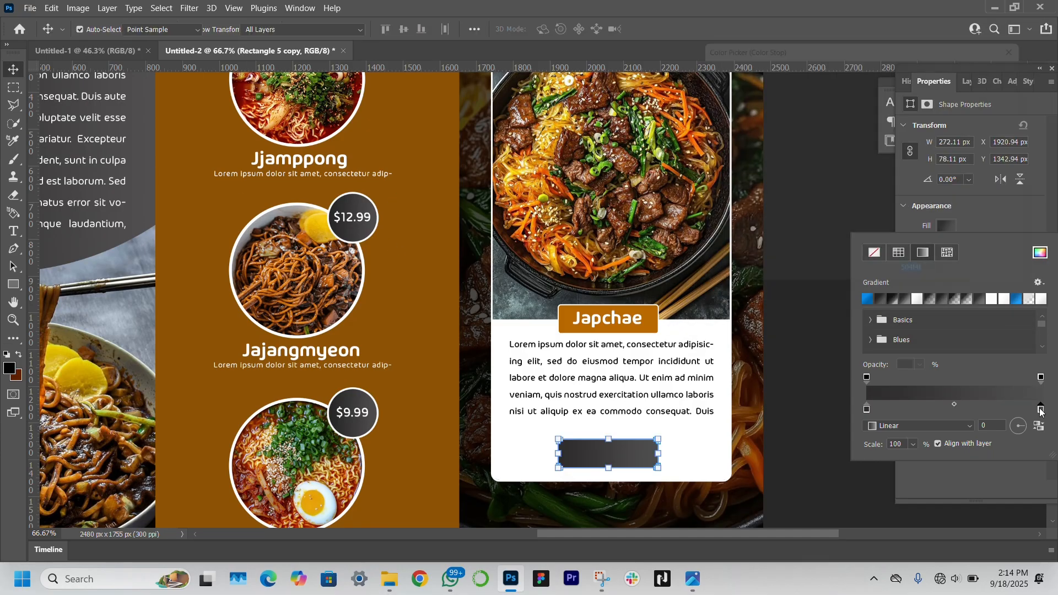
click(694, 167)
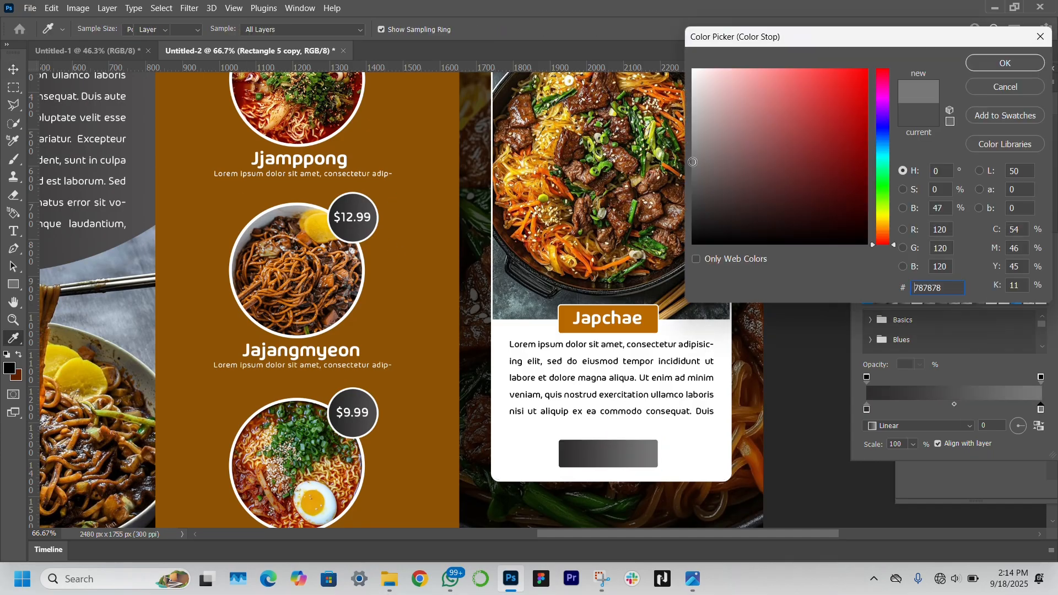
key(Return)
key(v)
click(616, 320)
Copy the Japchae text onto the grey button and change it to '$20.99'
click(616, 321)
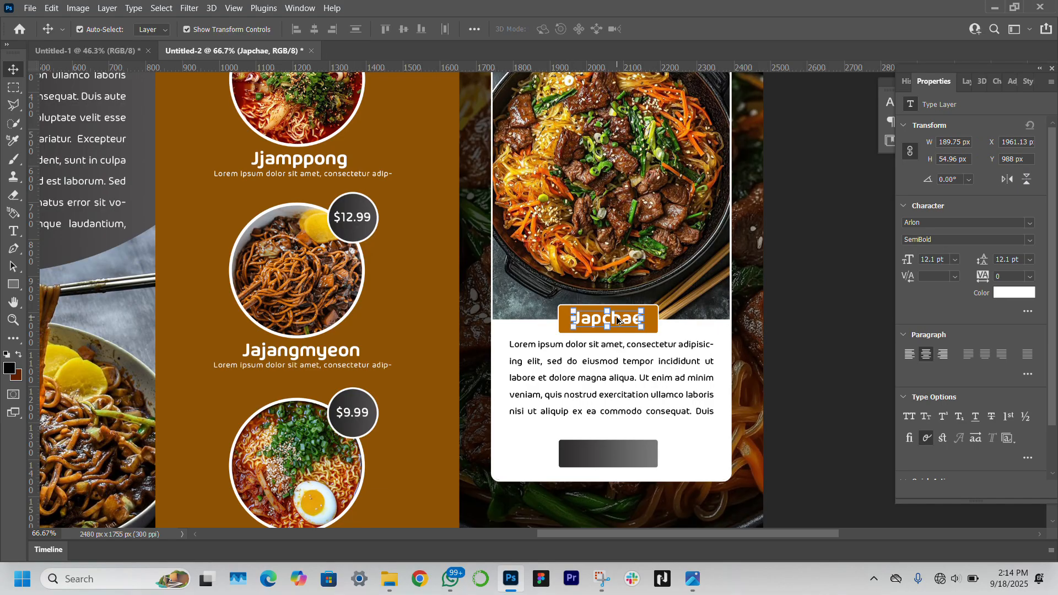
drag(616, 325, 623, 456)
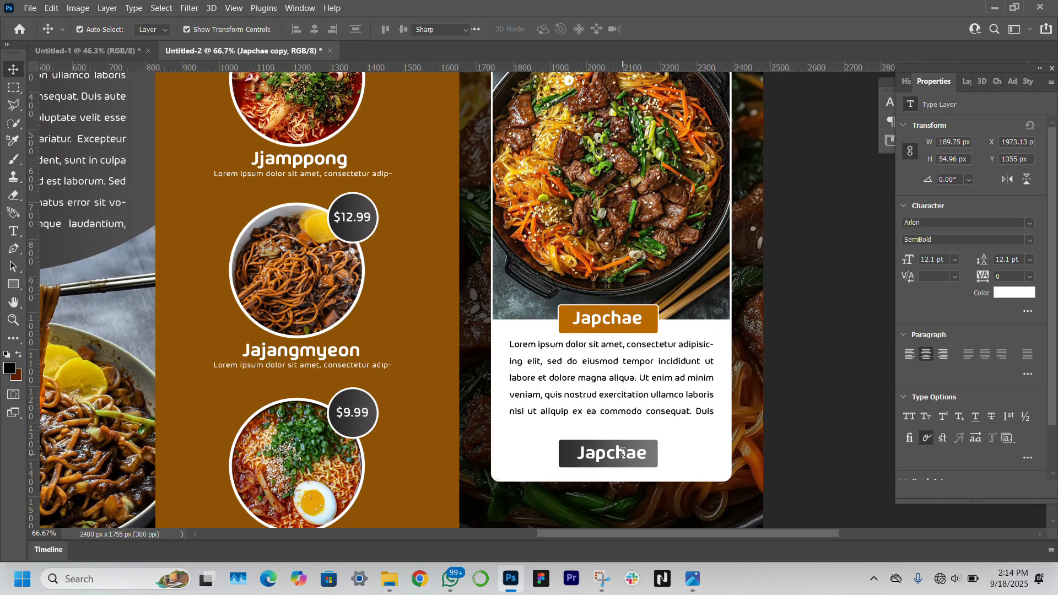
double_click(623, 455)
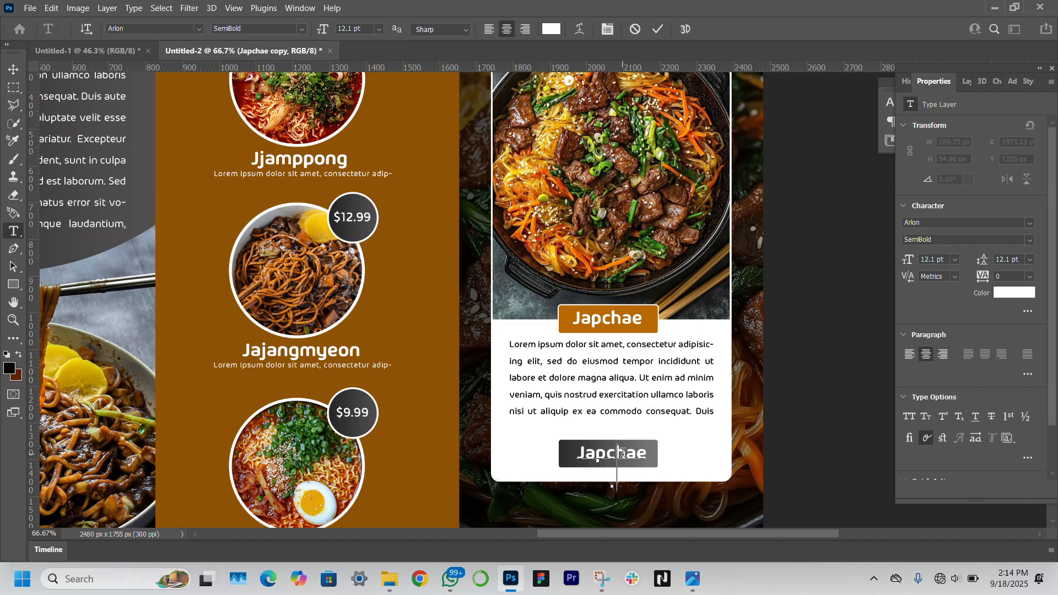
text($20.99)
click(13, 69)
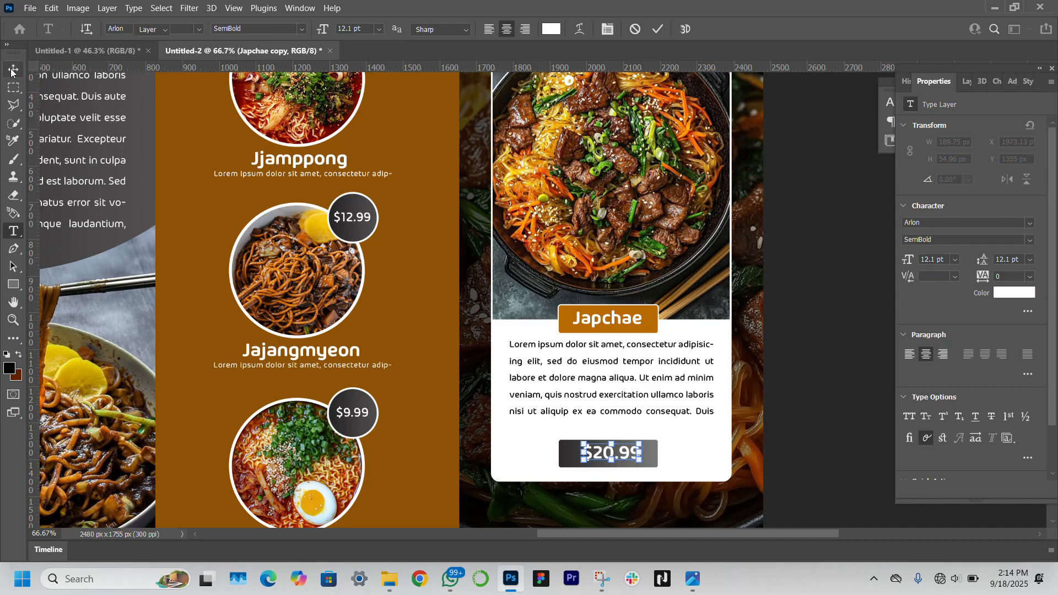
click(835, 408)
scroll(804, 436, down, 5)
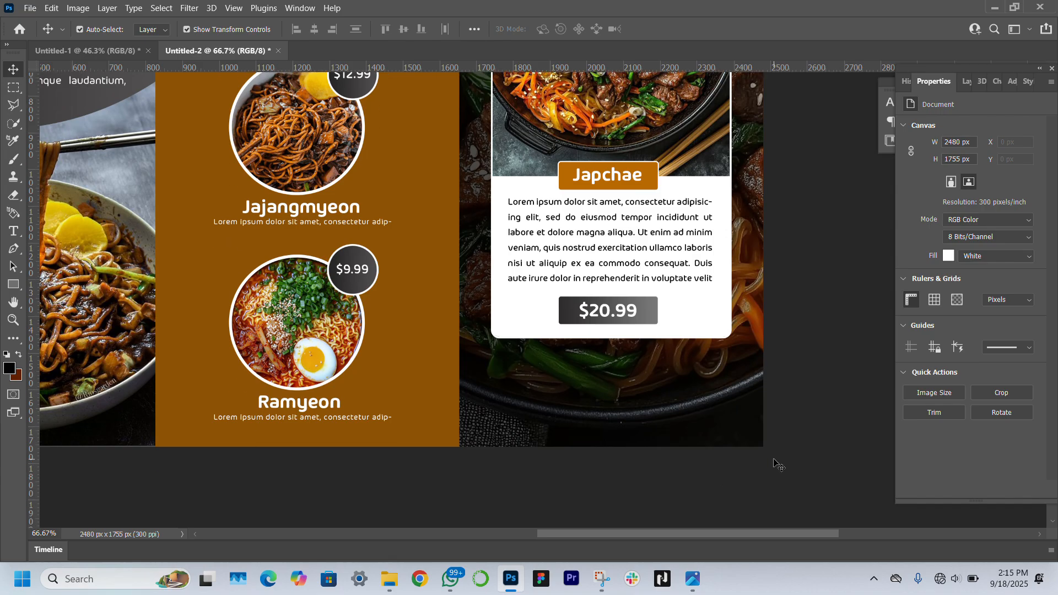
Draw a rectangle below the Japchae card, widen it to the left and raise it slightly
click(13, 284)
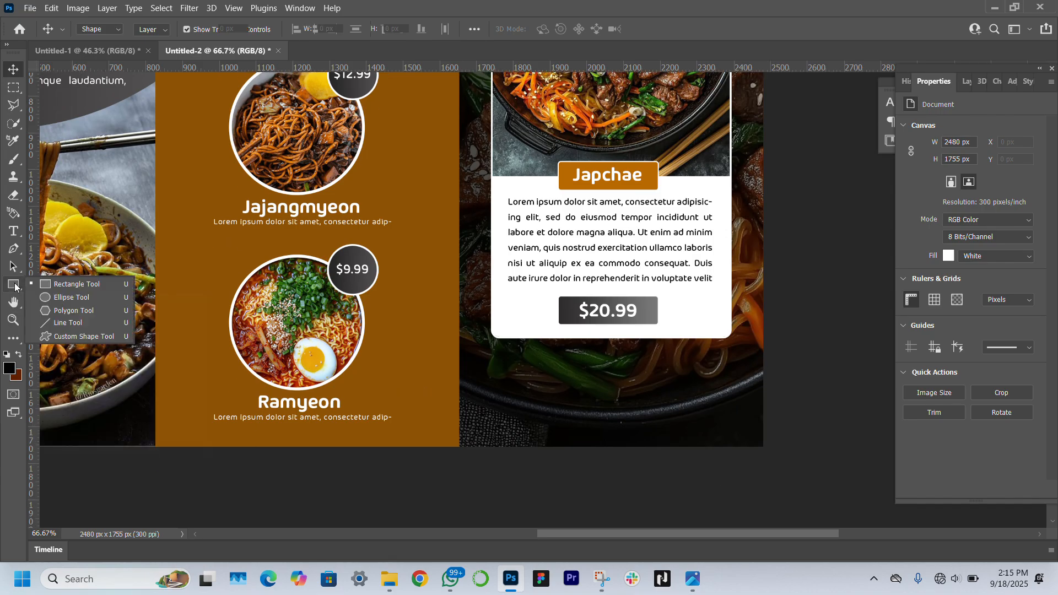
click(512, 391)
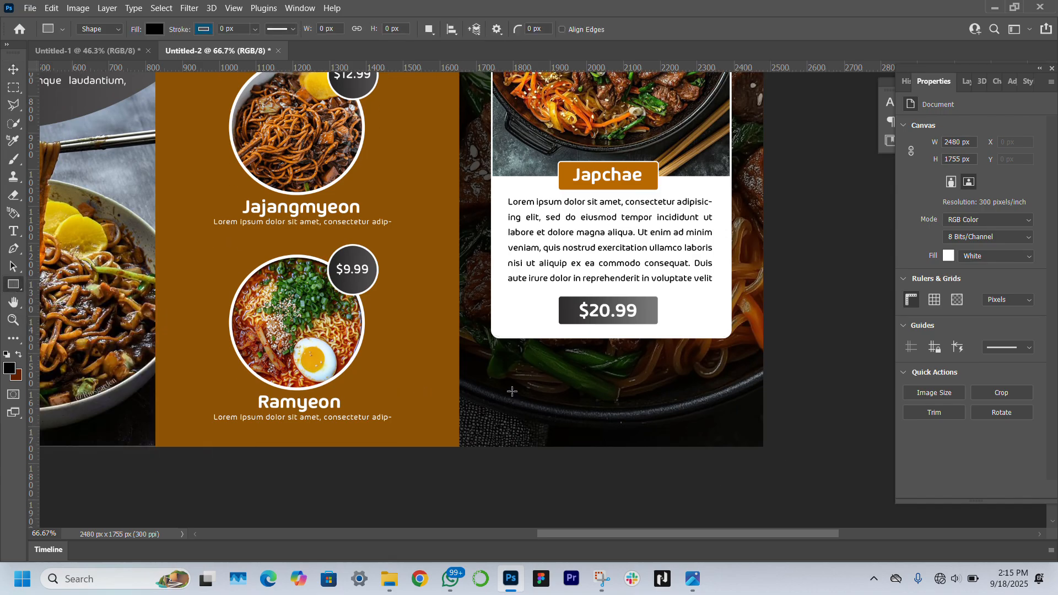
drag(518, 395, 726, 429)
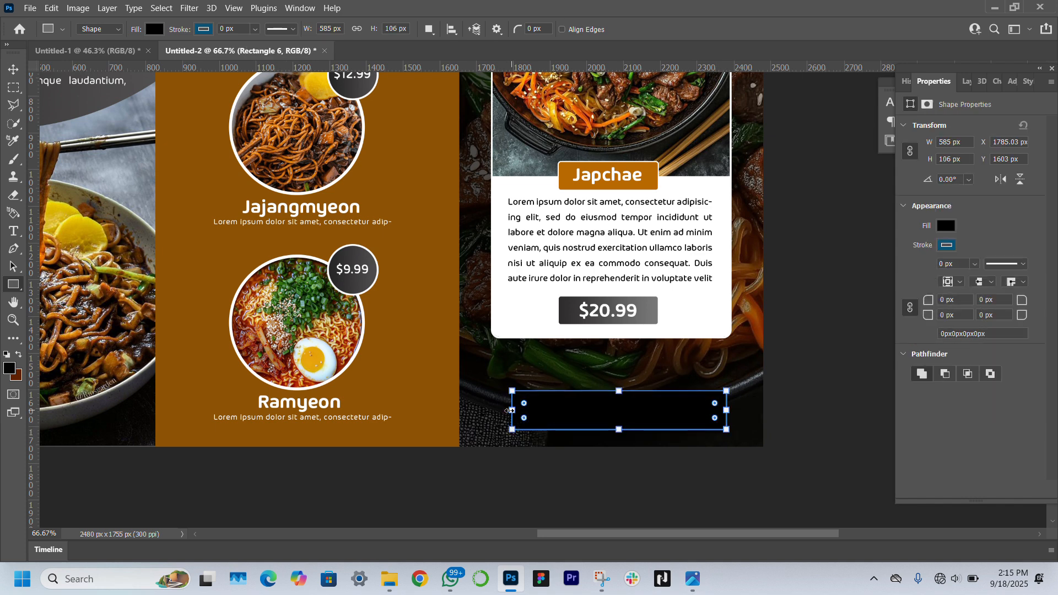
drag(512, 410, 492, 411)
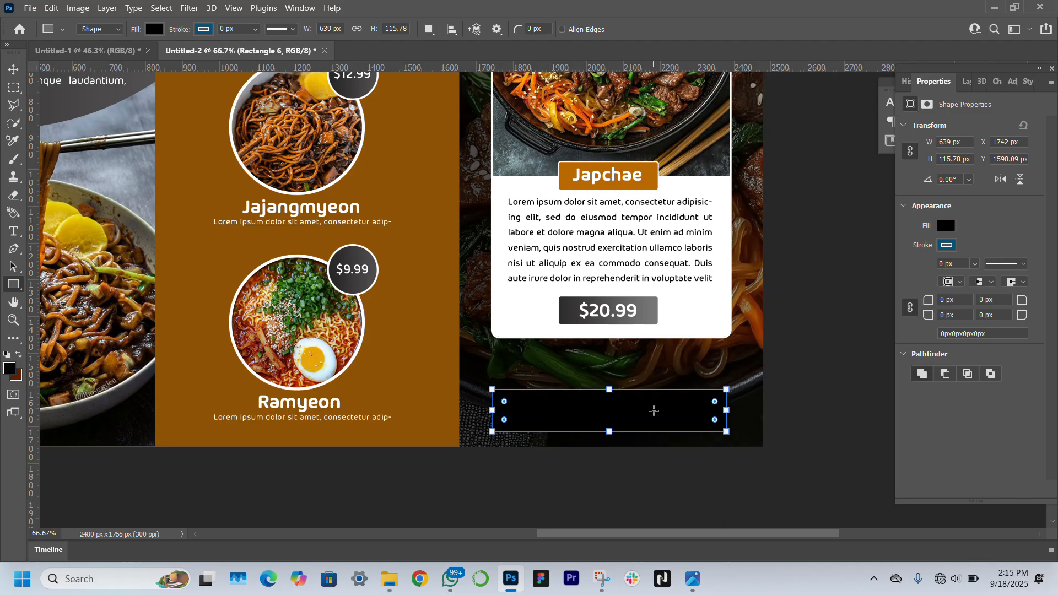
key(v)
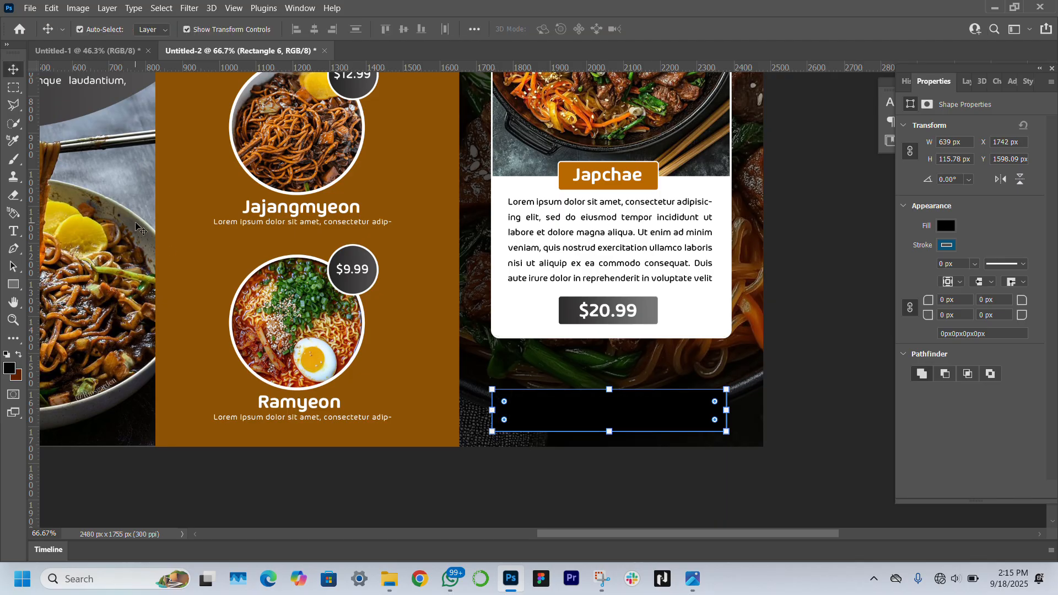
drag(647, 396, 648, 389)
Remove the box's fill and give it a white outline
click(946, 226)
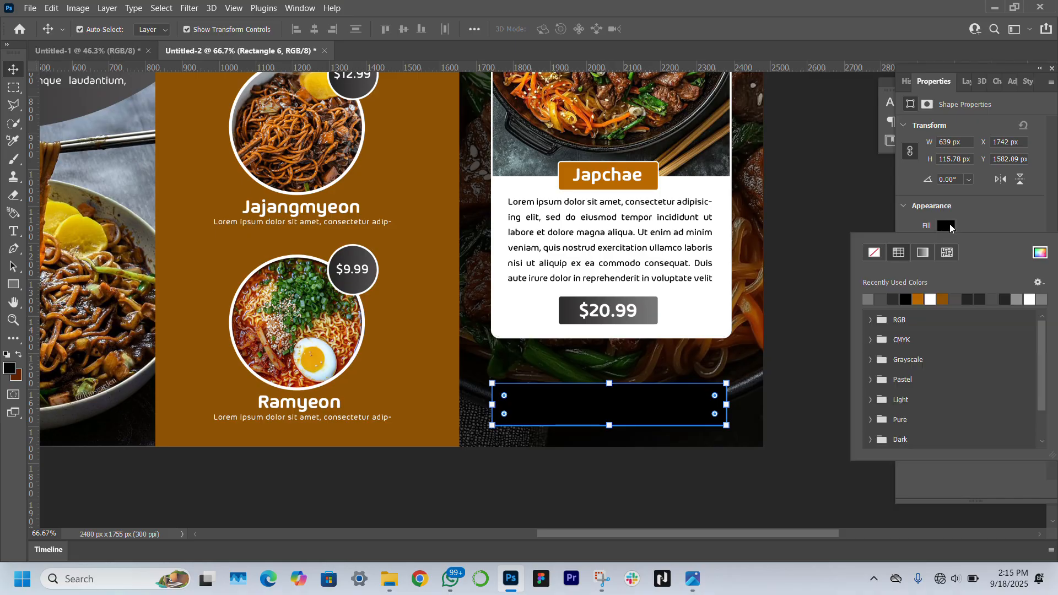
click(874, 253)
click(1006, 211)
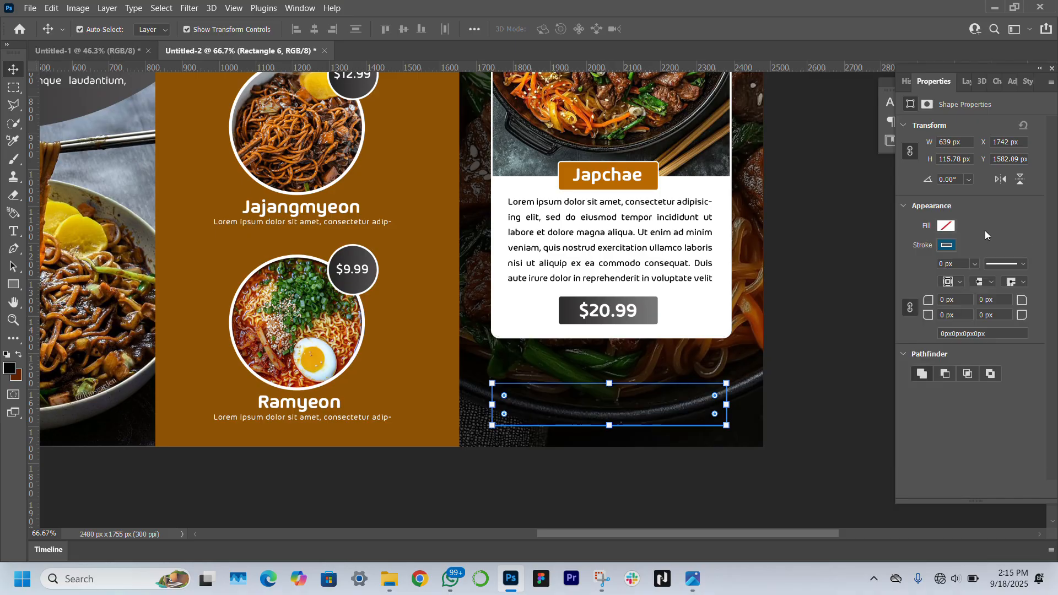
click(948, 246)
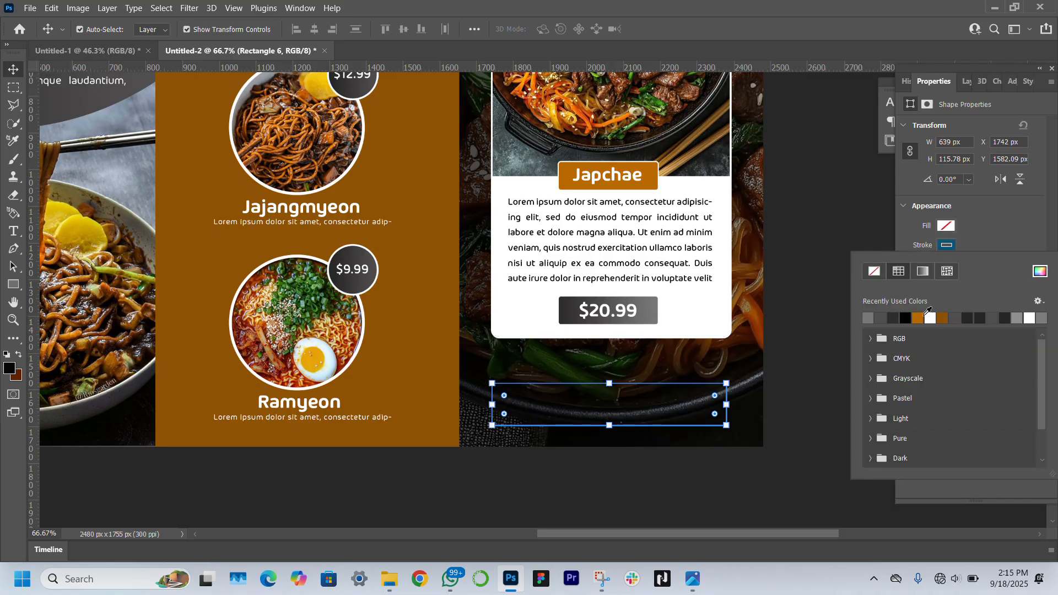
click(931, 317)
click(997, 232)
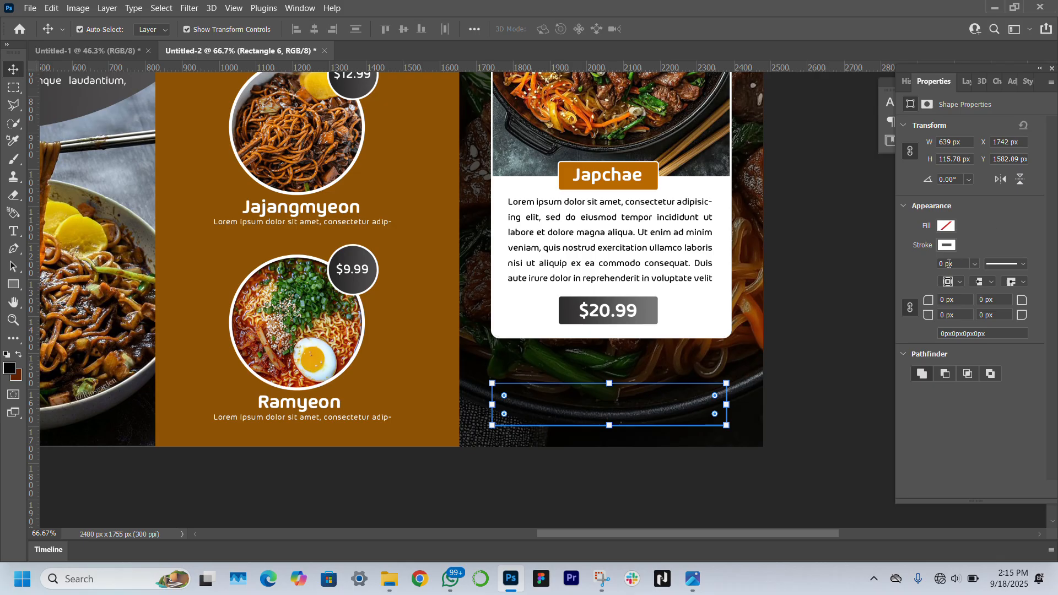
text(5)
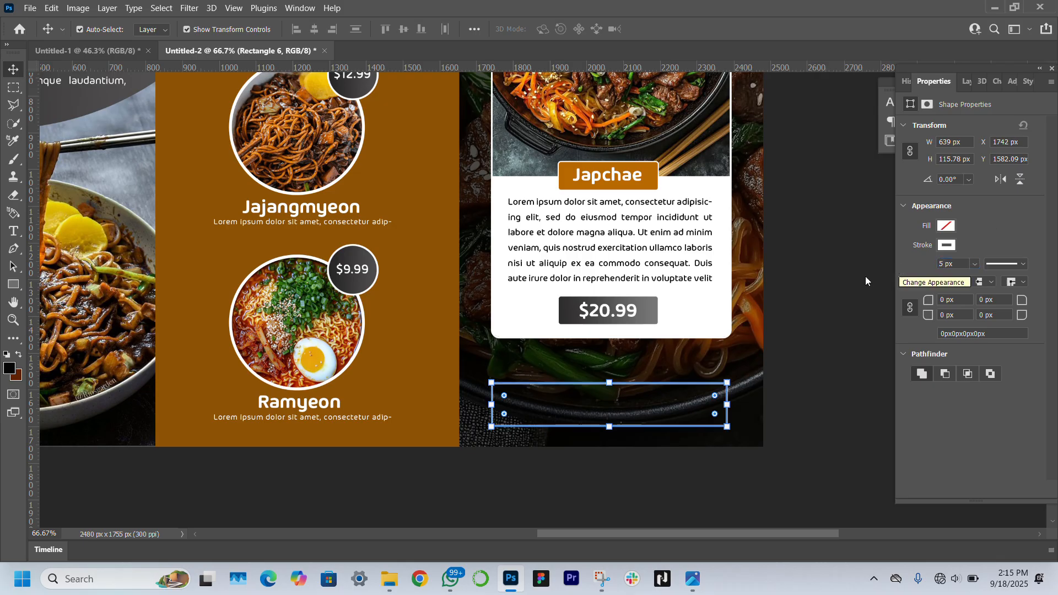
key(Return)
Round the box's corners to 14 px and set the white outline to 4 px
click(931, 301)
text(3)
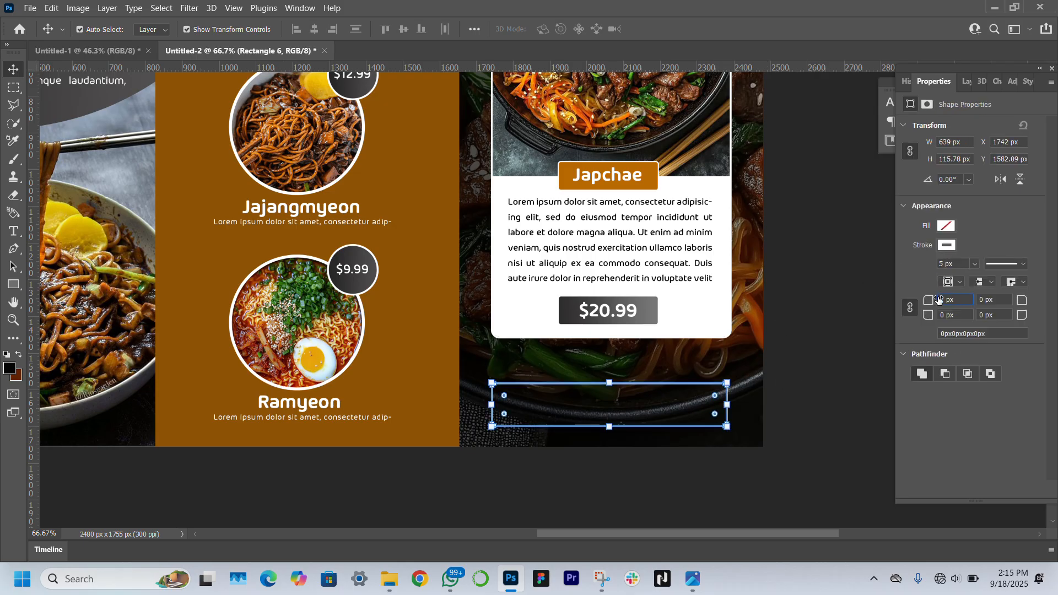
key(Return)
click(788, 364)
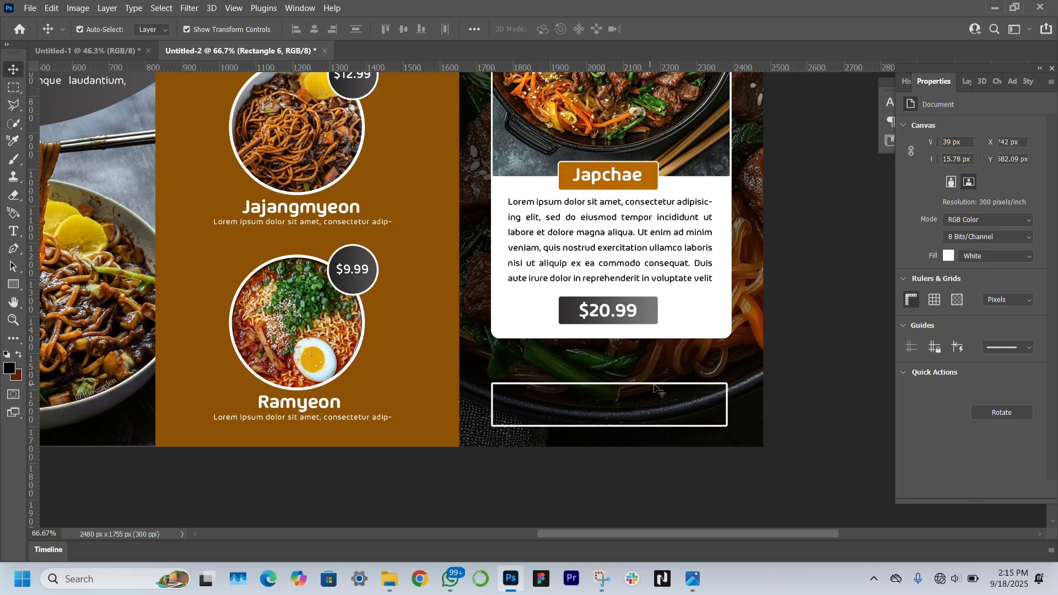
click(724, 426)
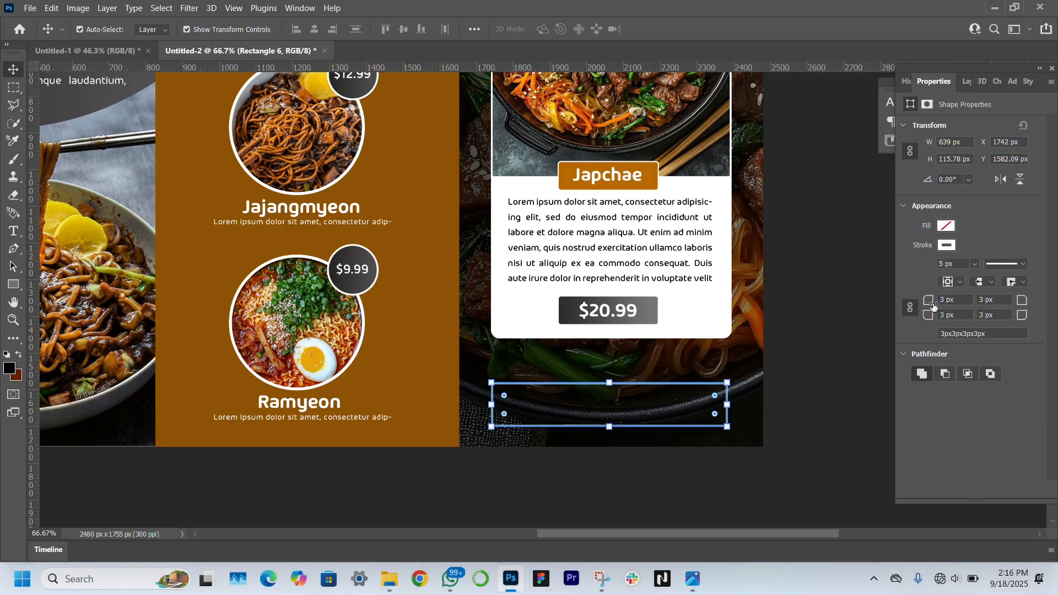
drag(933, 306, 941, 306)
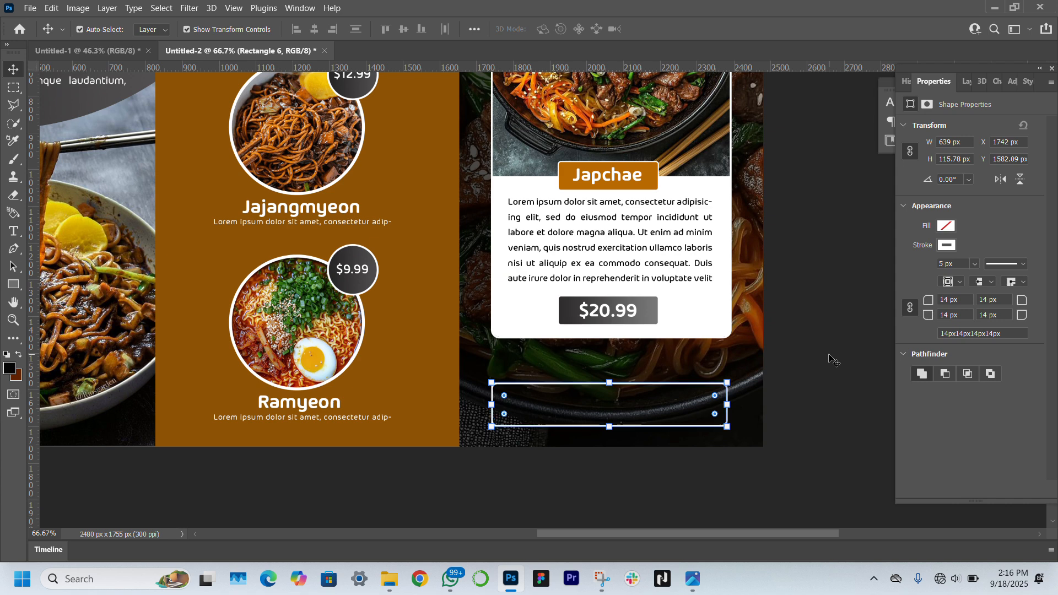
click(833, 359)
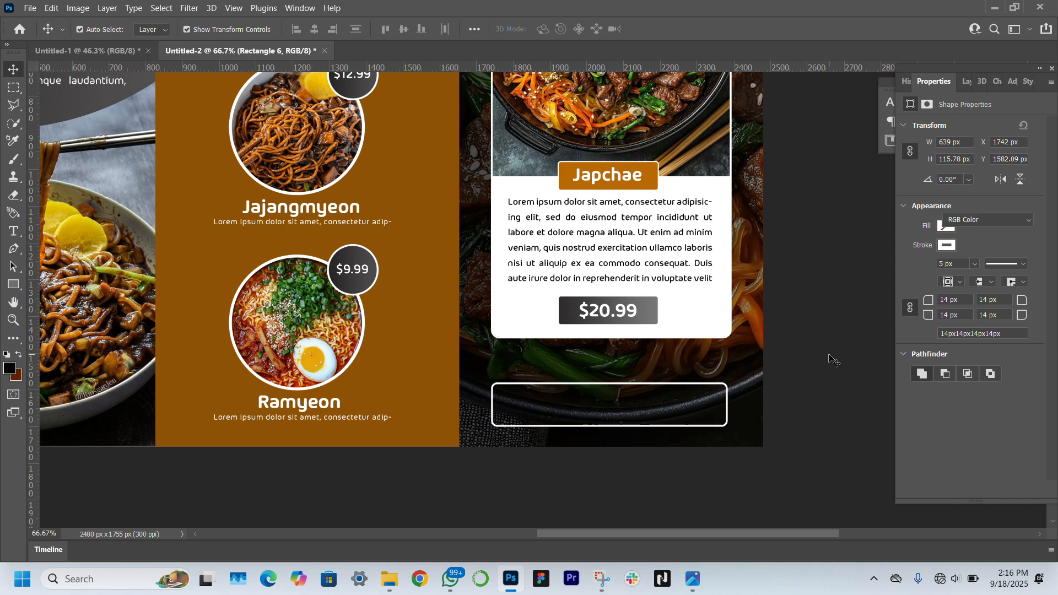
click(727, 423)
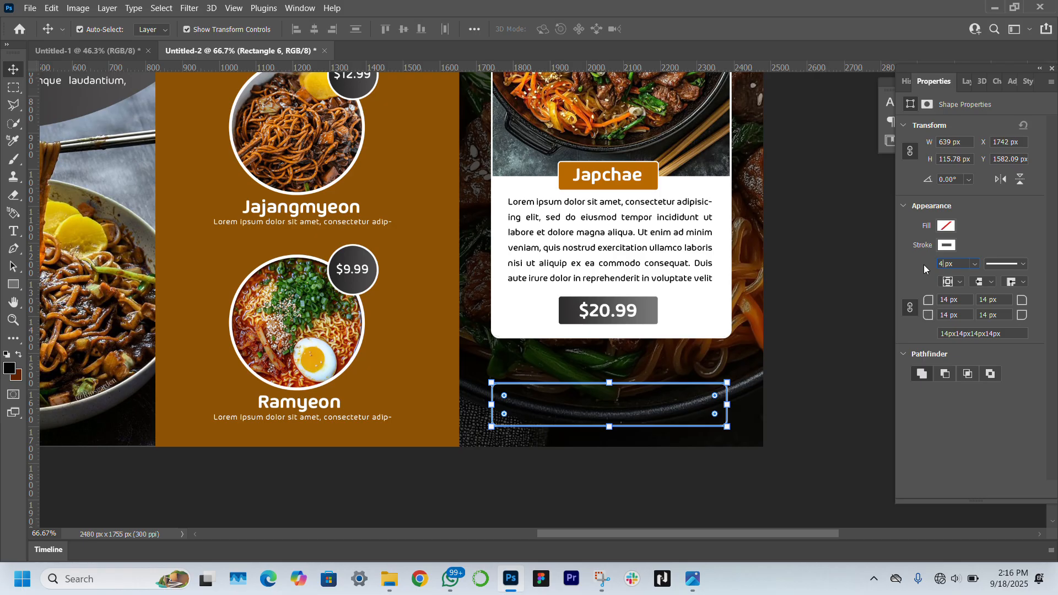
key(Return)
Place a horizontal guide and raise the box's bottom edge to meet it
click(836, 450)
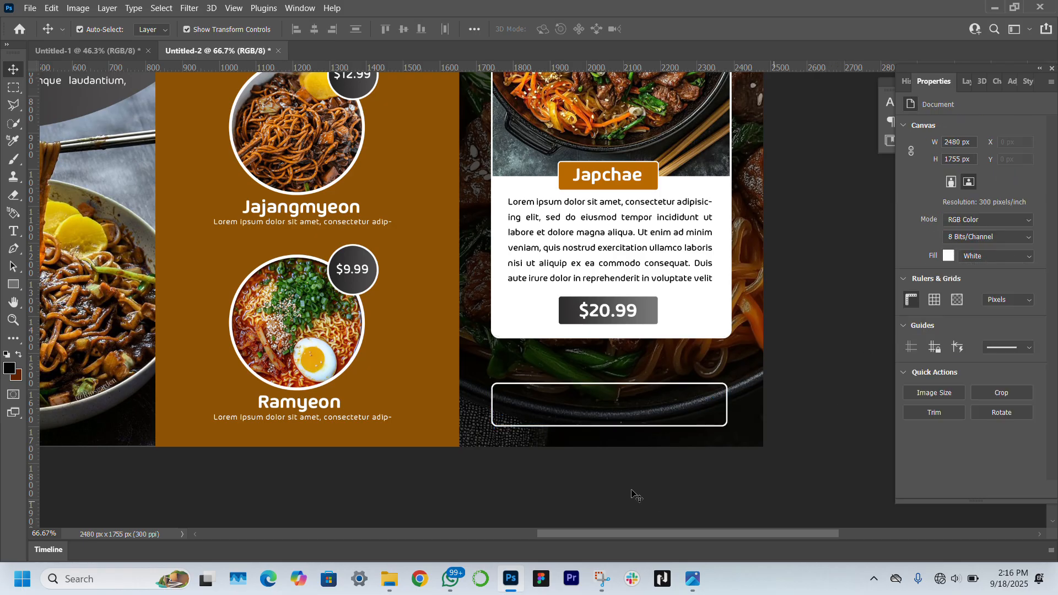
click(727, 410)
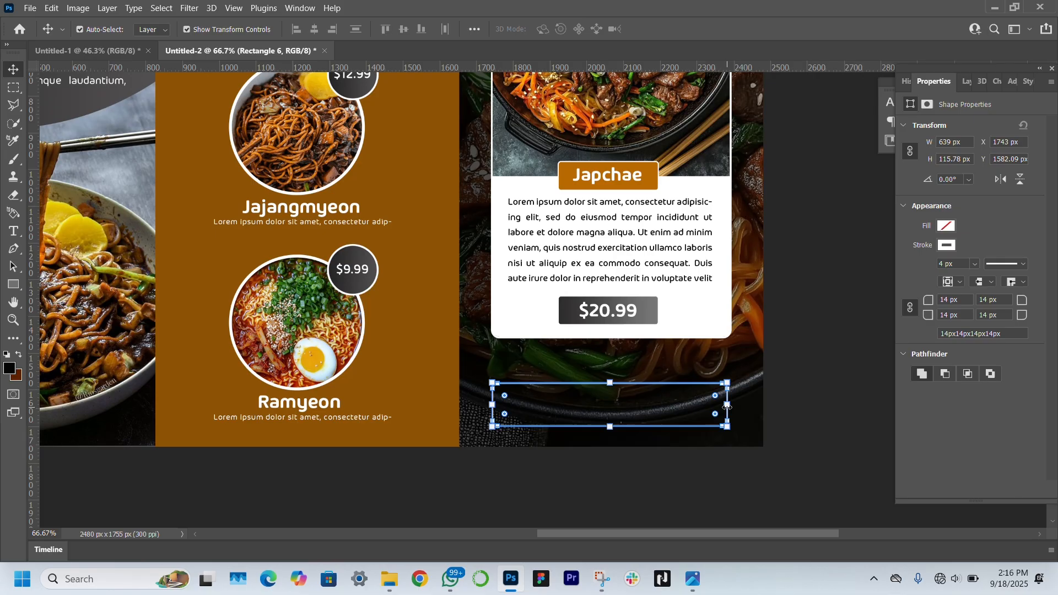
click(620, 485)
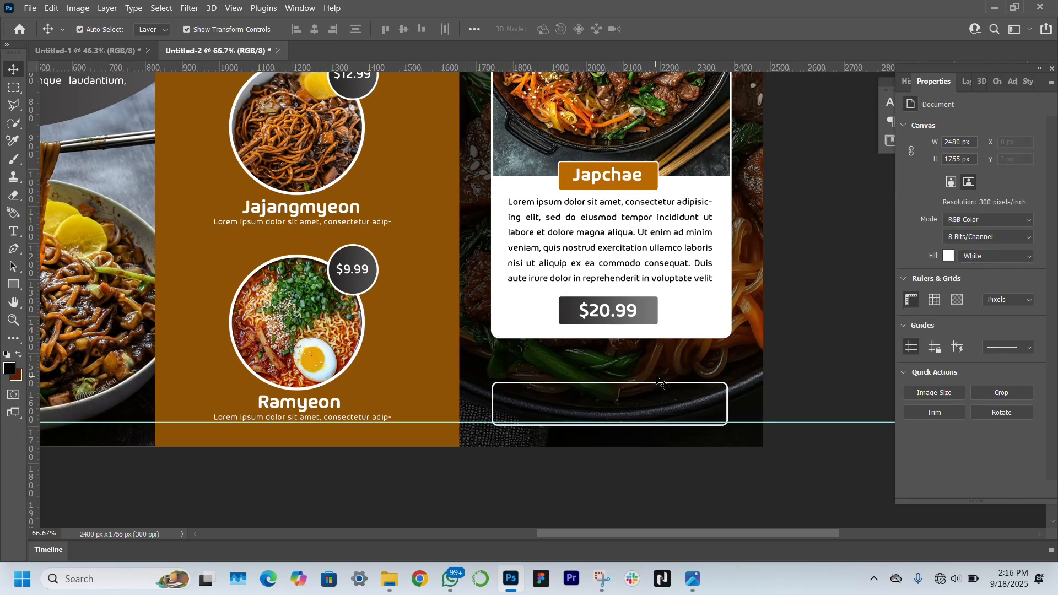
click(642, 420)
drag(610, 425, 610, 422)
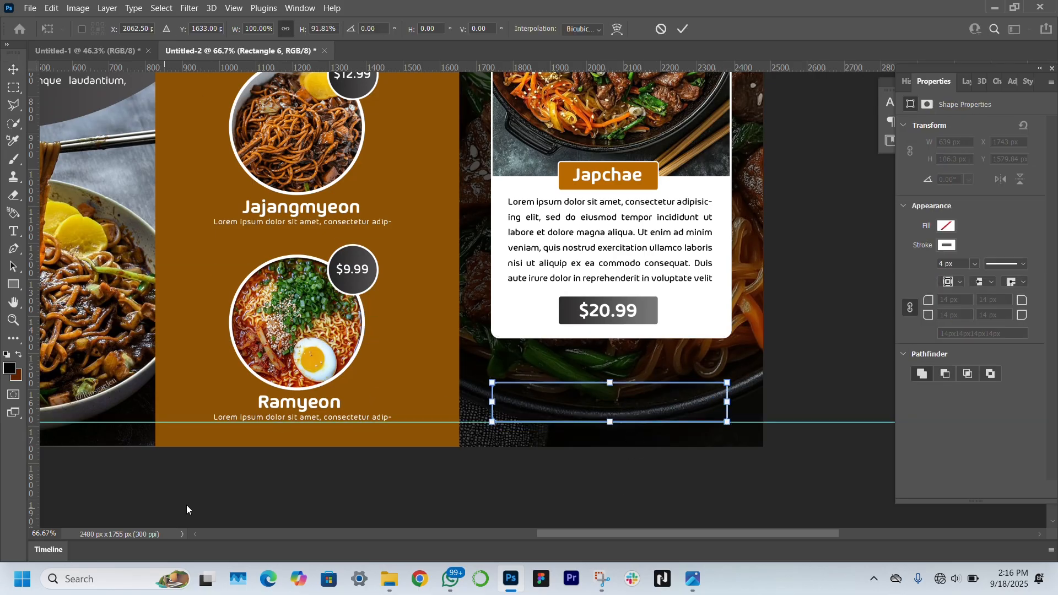
click(187, 507)
click(11, 234)
Add 'Place An Order Today' in white (ffffff), scaled to fill and centred in the box
click(512, 403)
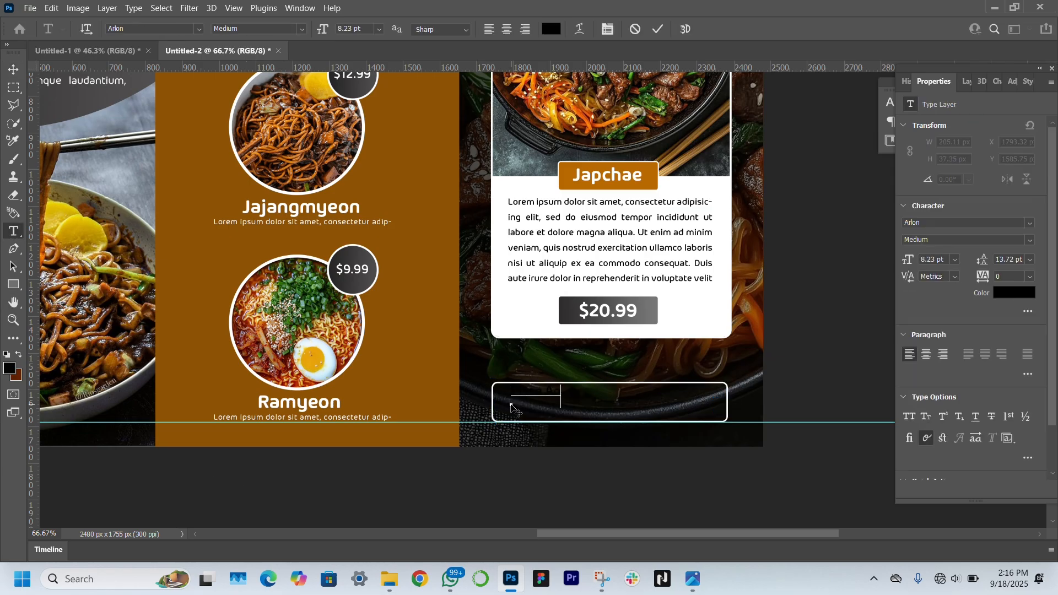
text(Place An Order Today)
click(13, 70)
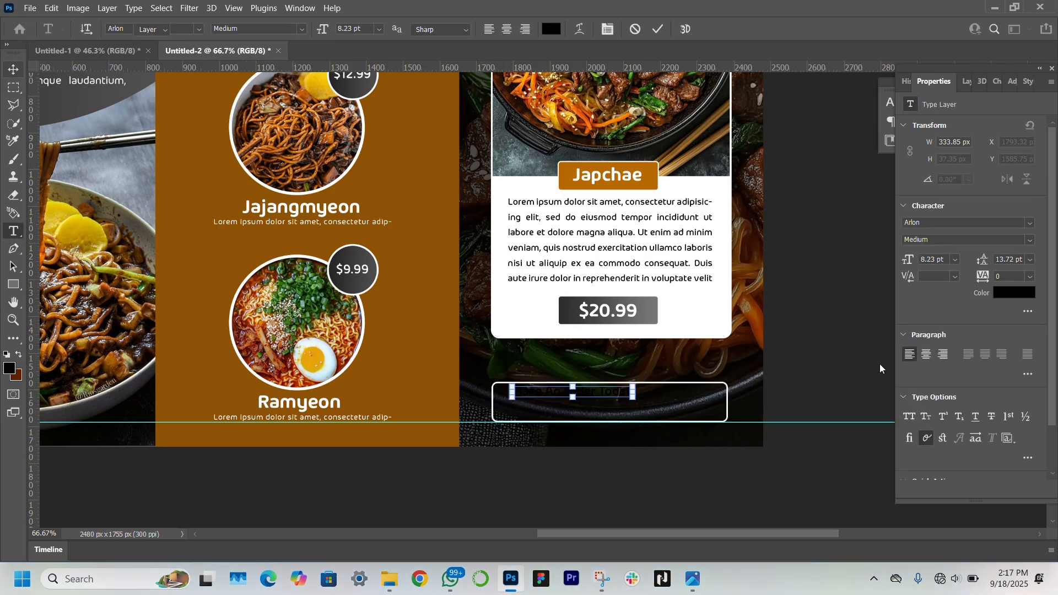
click(996, 294)
text(ffffff)
key(Return)
key(ctrl+t)
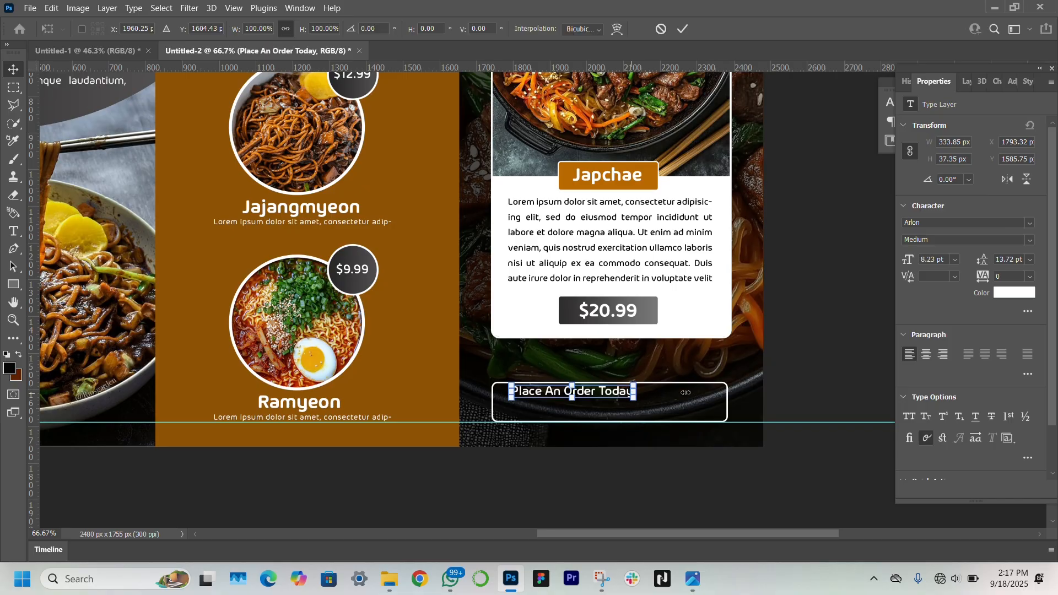
mouse_move(633, 393)
mouse_down()
mouse_move(708, 396)
mouse_move(635, 401)
mouse_up()
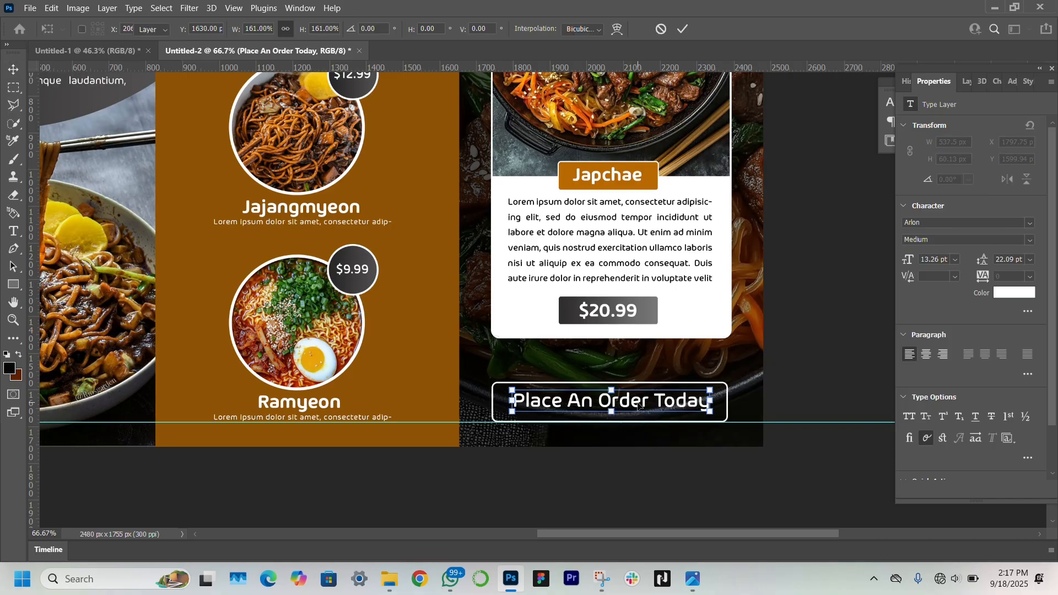
click(728, 462)
Nudge the Japchae card layers, excluding the outlined box, down two pixels
key(z)
click(413, 29)
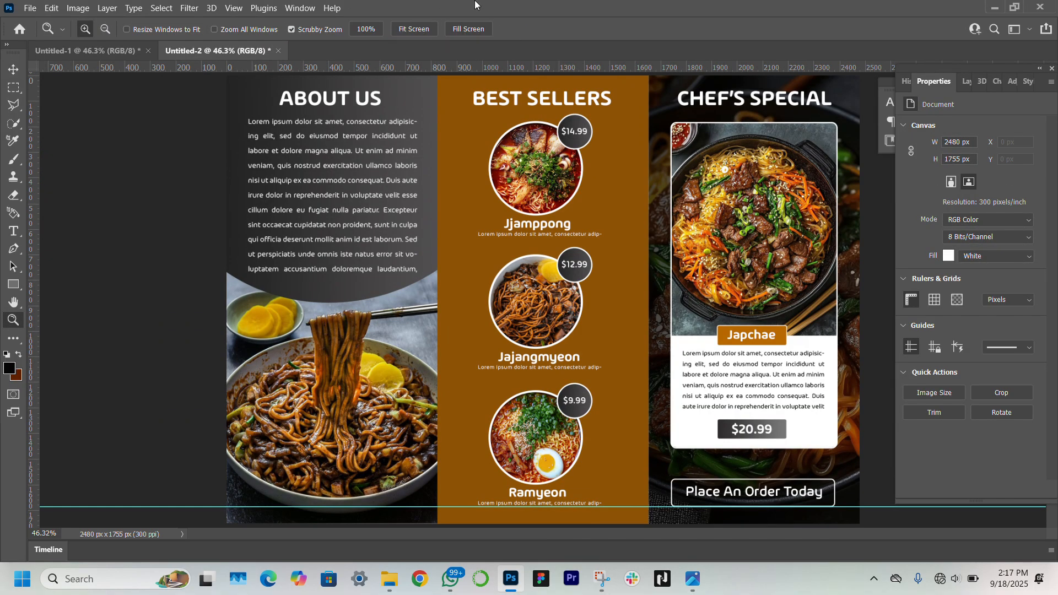
click(15, 69)
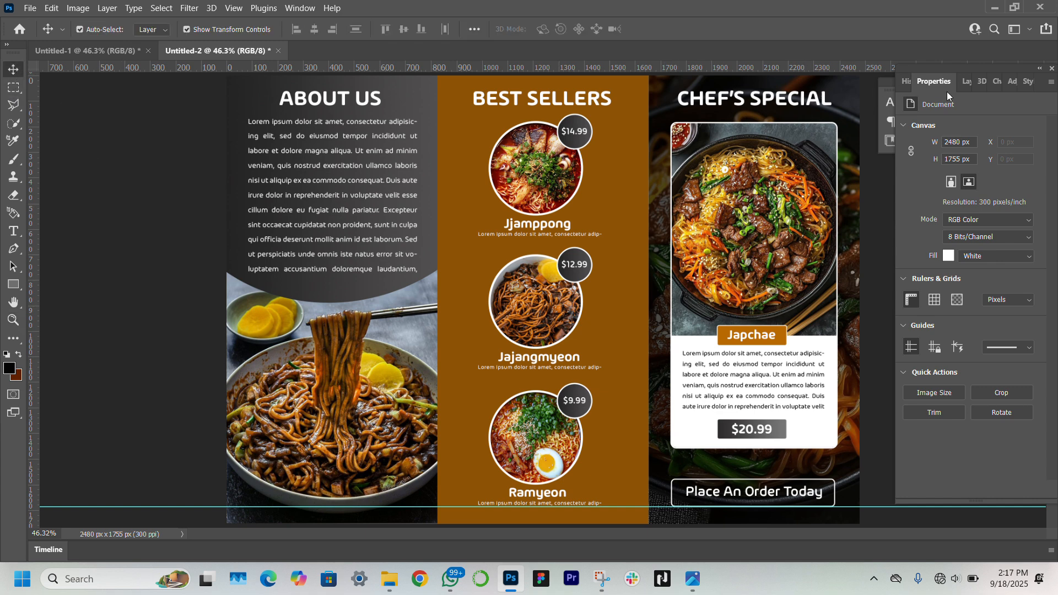
click(968, 82)
click(785, 220)
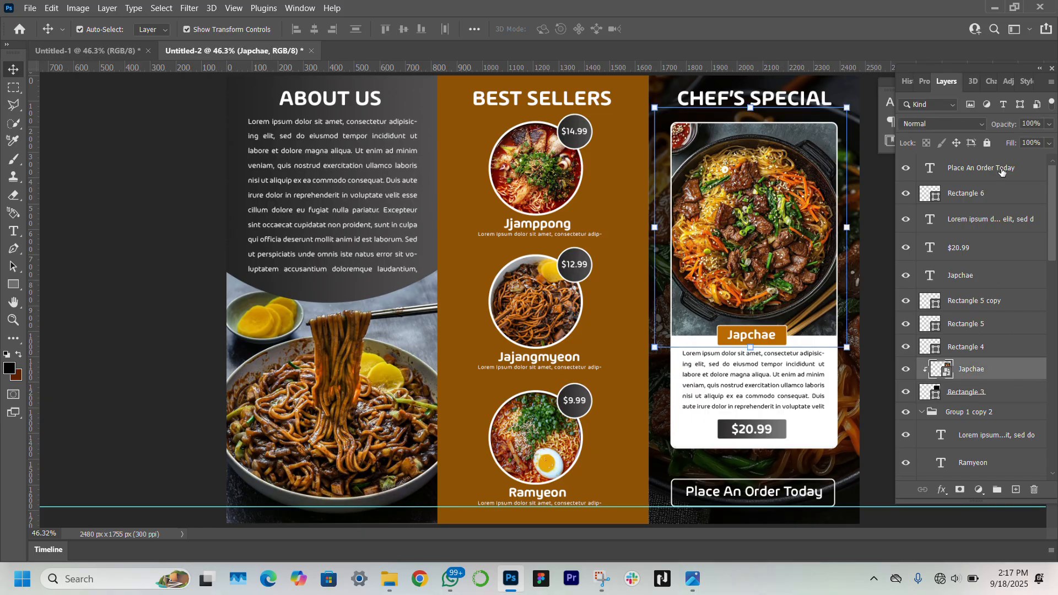
shift+click(994, 196)
ctrl+click(997, 196)
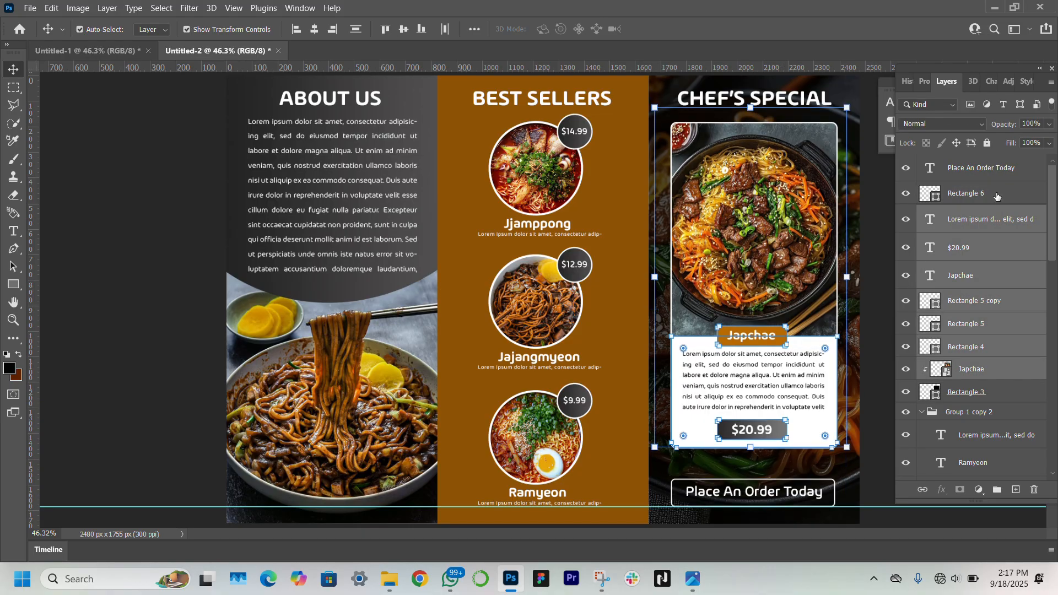
key(Down)
key(Down)
key(Down)
key(Down)
key(Down)
key(Down)
key(Down)
key(Down)
key(Down)
key(Down)
key(Down)
key(Down)
key(Down)
key(Down)
key(Down)
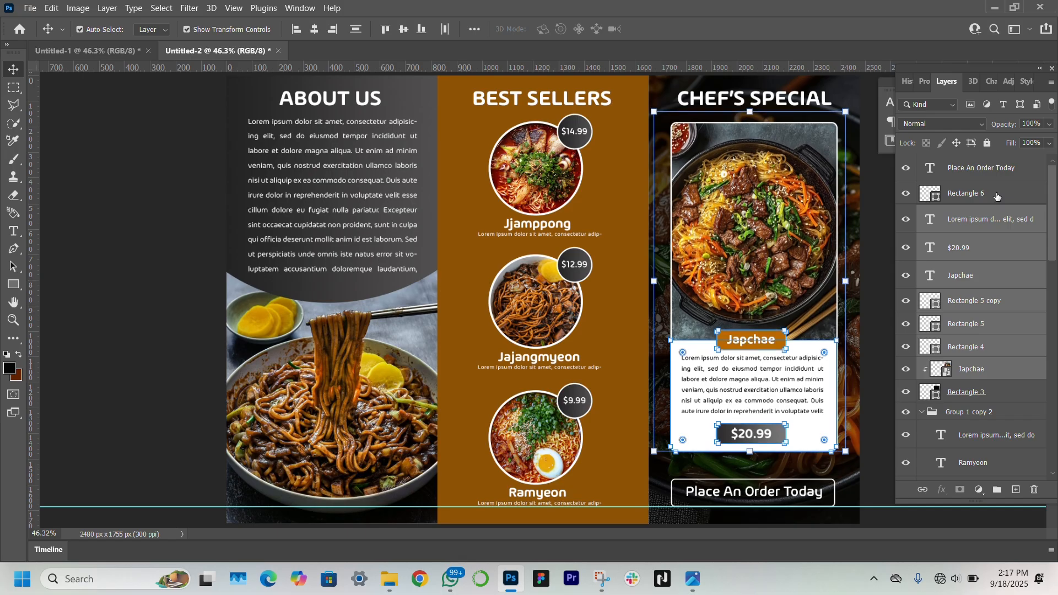
key(Down)
key(Down)
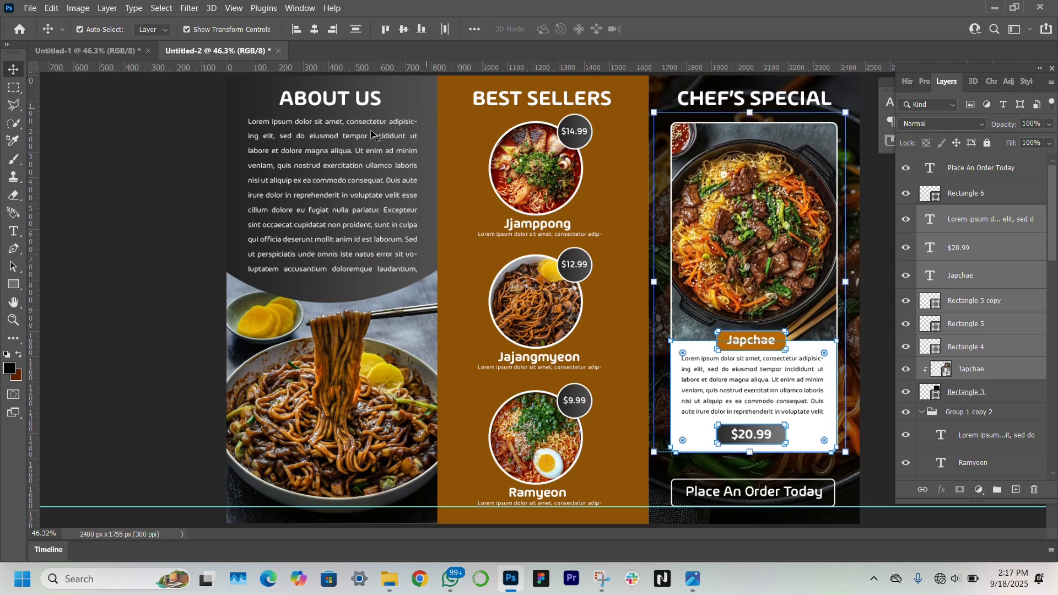
click(132, 231)
click(807, 224)
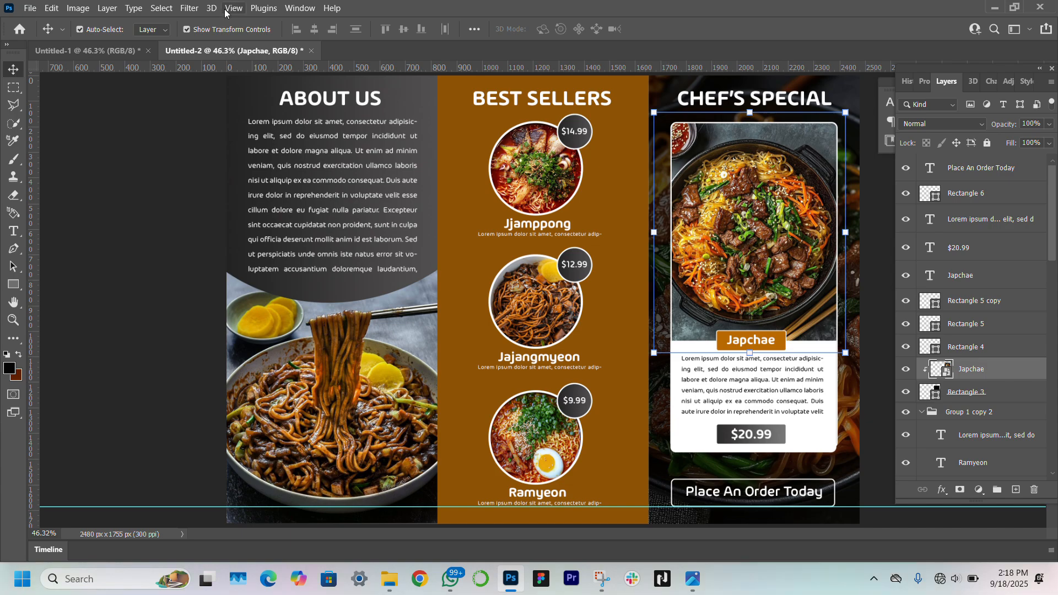
Apply a Camera Raw filter to the Japchae photo: Shadows +12, Texture +31, Clarity +16, Dehaze +14
click(189, 7)
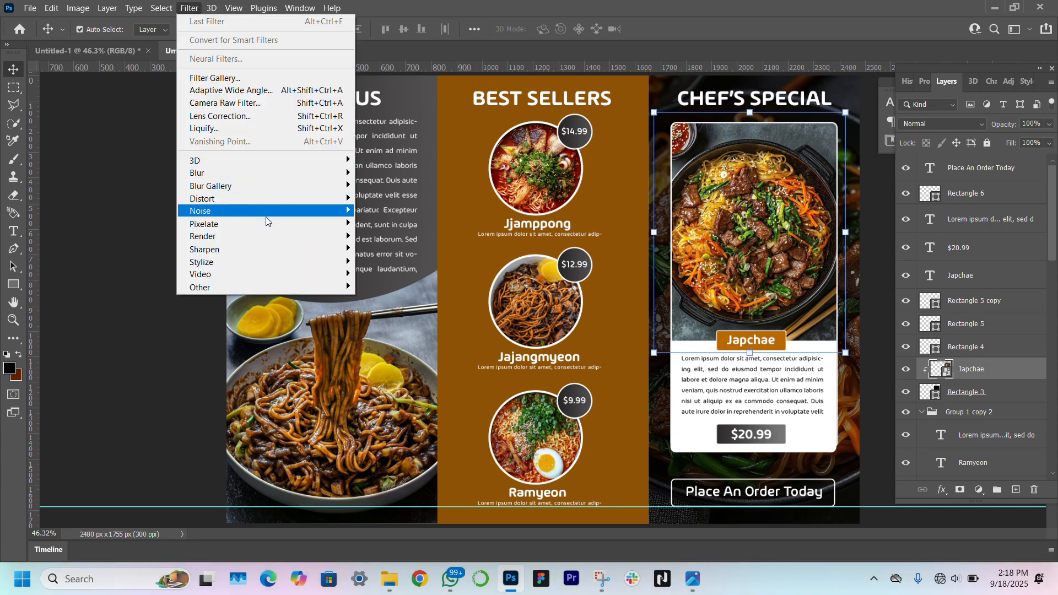
click(294, 107)
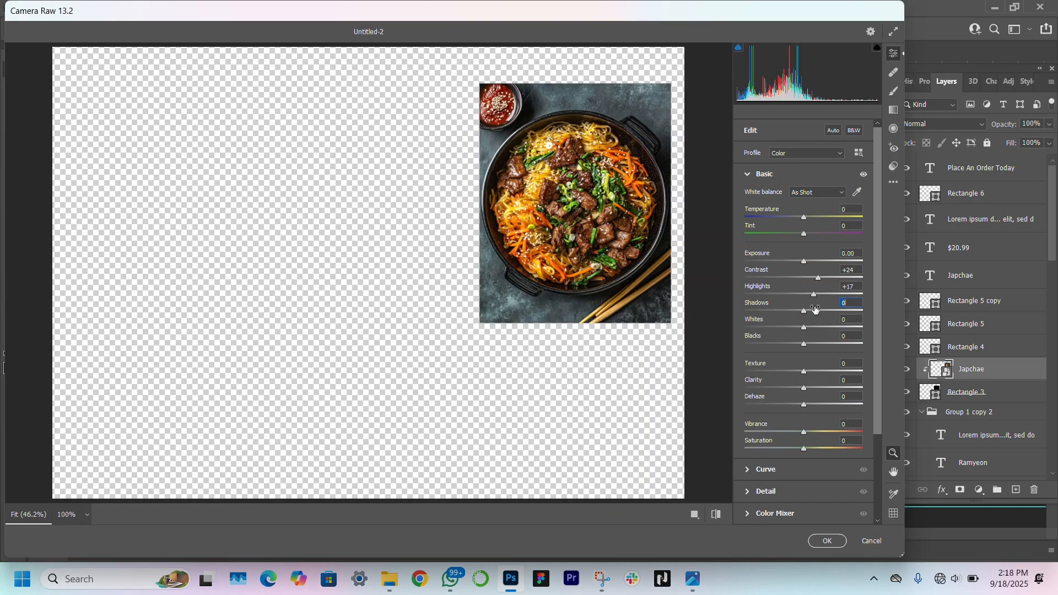
click(810, 312)
click(822, 371)
click(812, 404)
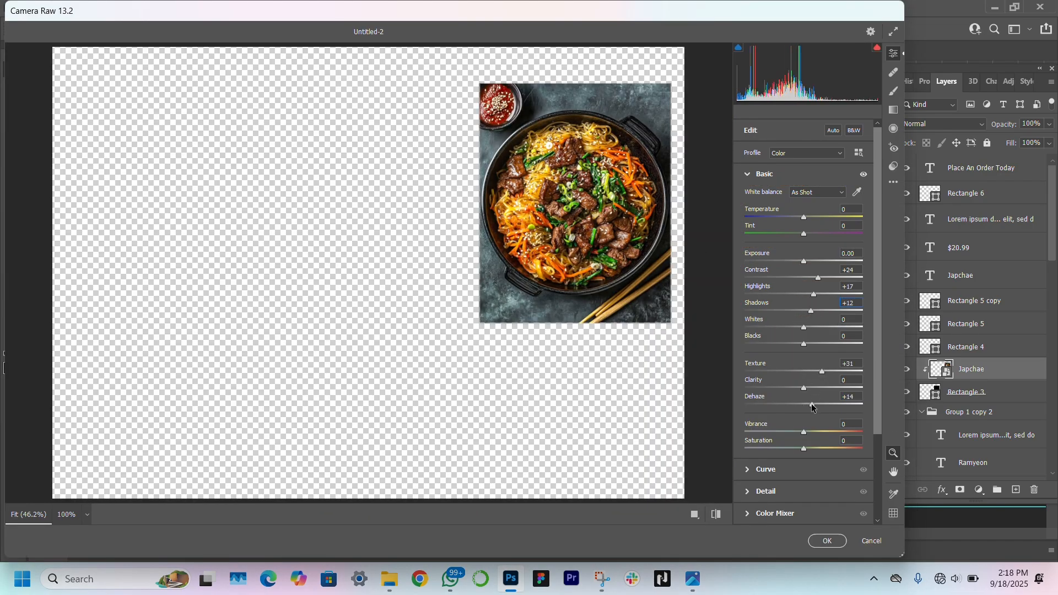
click(813, 388)
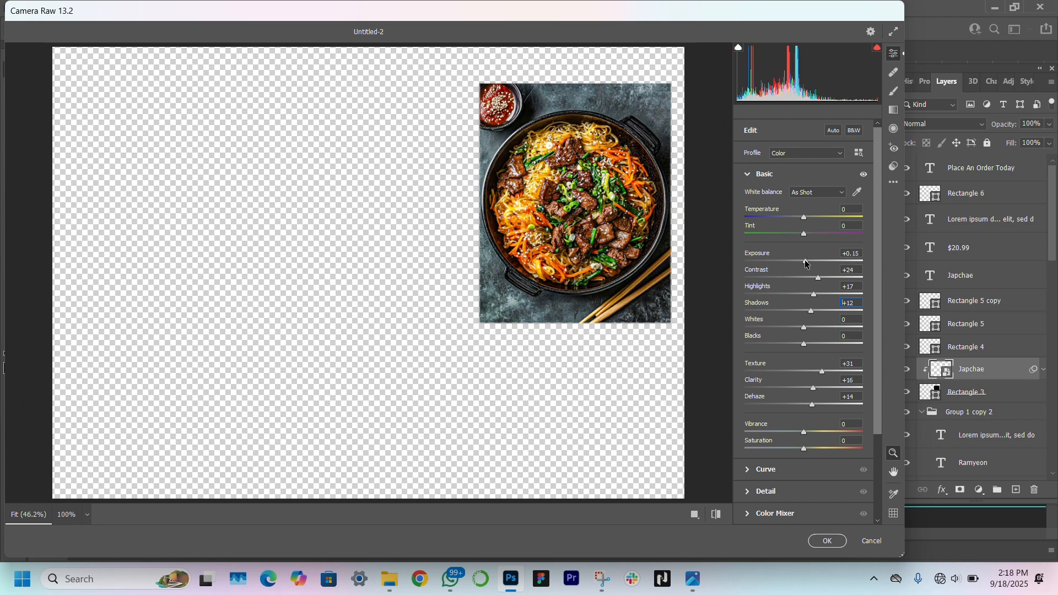
click(823, 541)
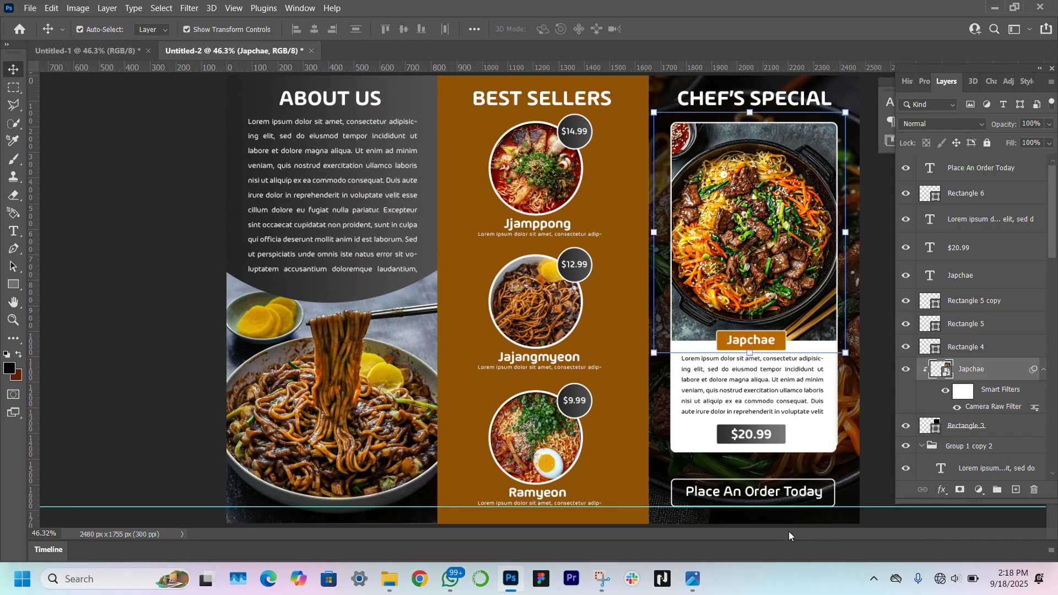
click(168, 364)
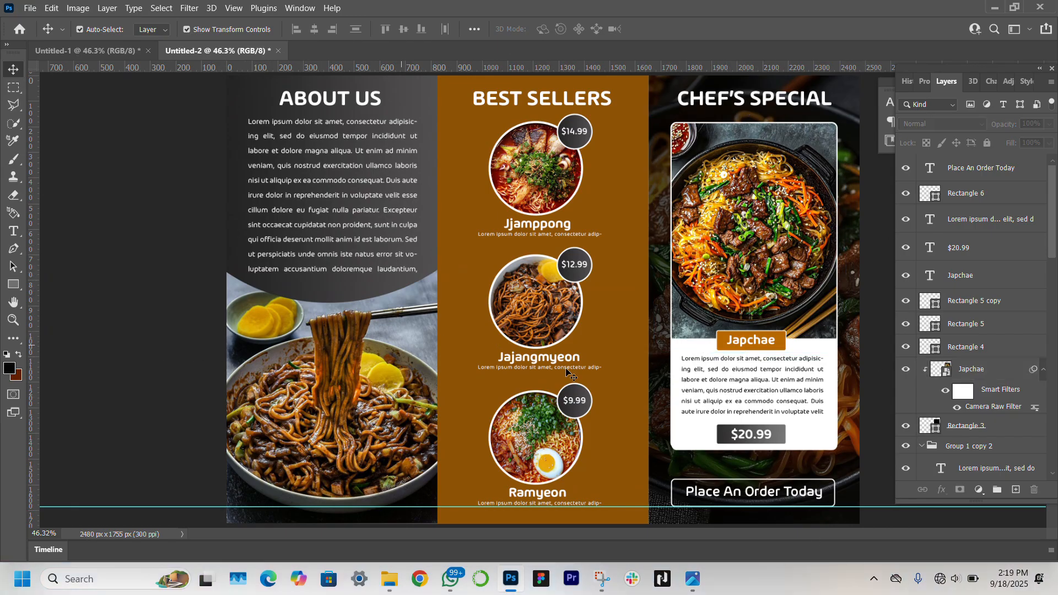
In the other brochure document, select the black left panel rectangle
click(114, 58)
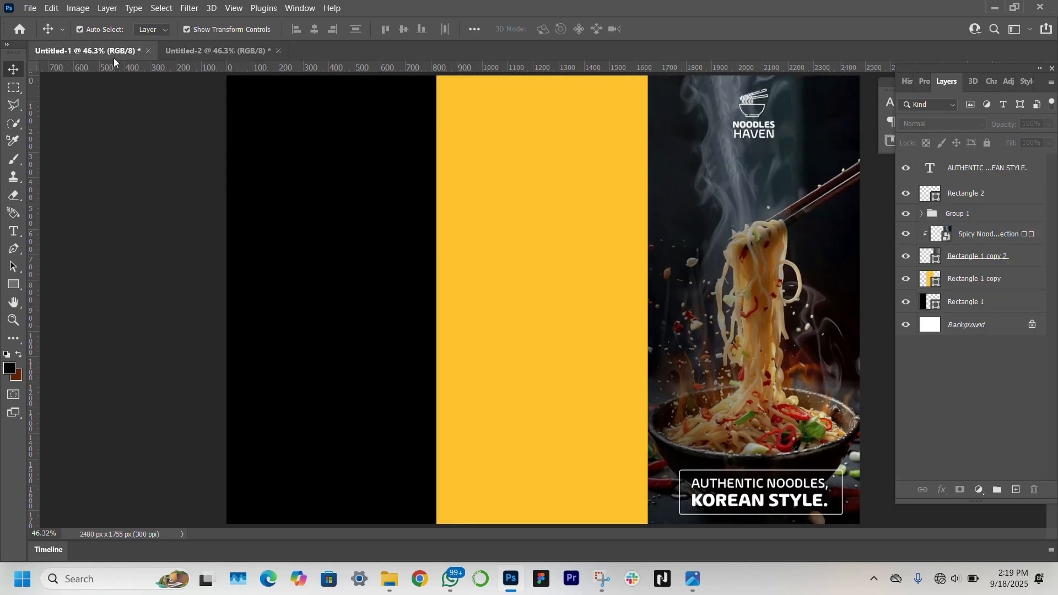
click(317, 252)
click(487, 238)
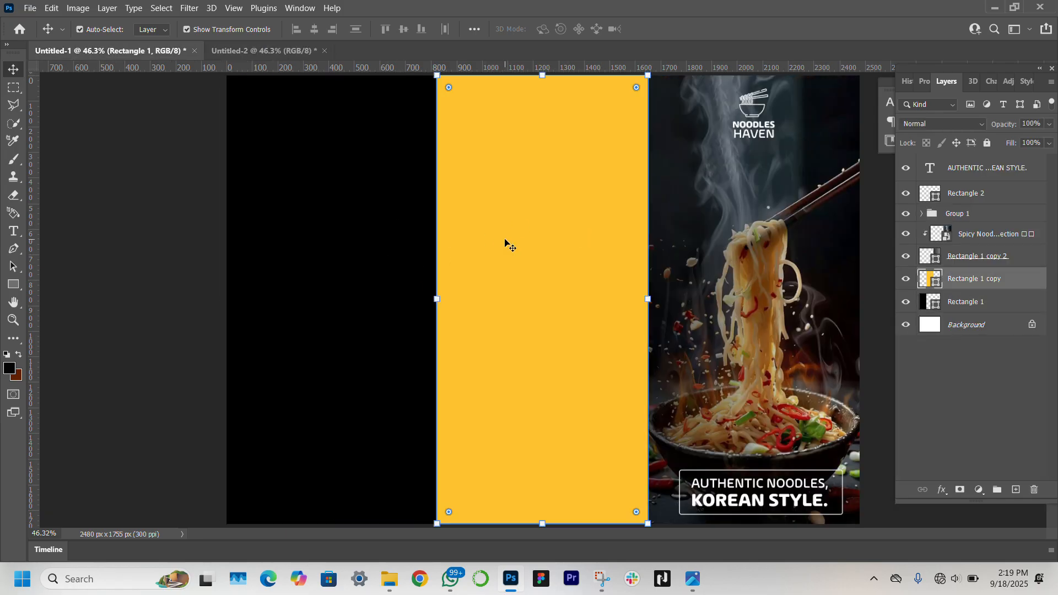
click(279, 271)
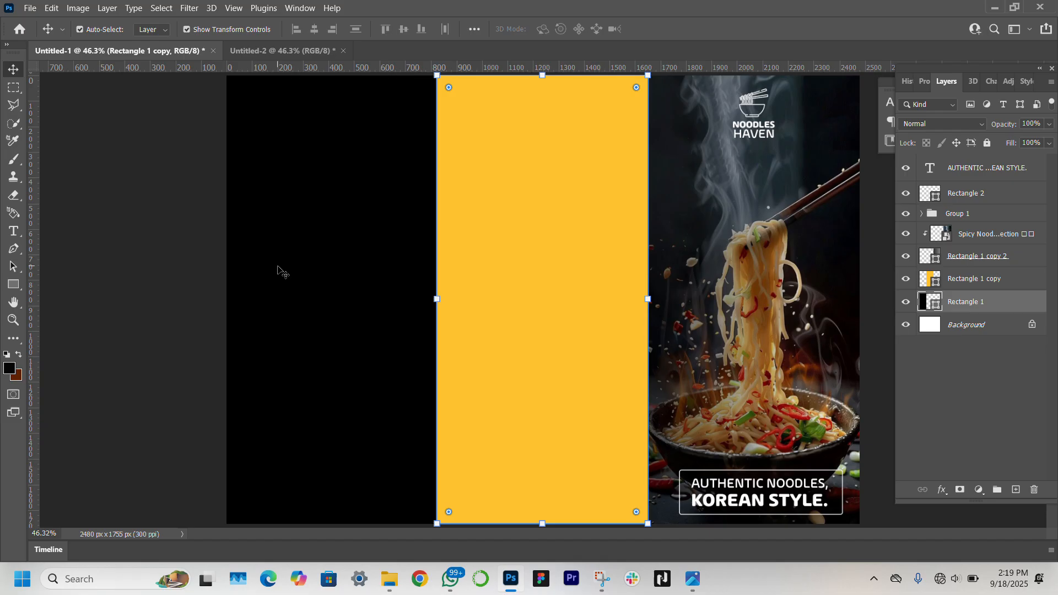
Refill the panel with a gradient from black to grey 5e5d5d
click(933, 81)
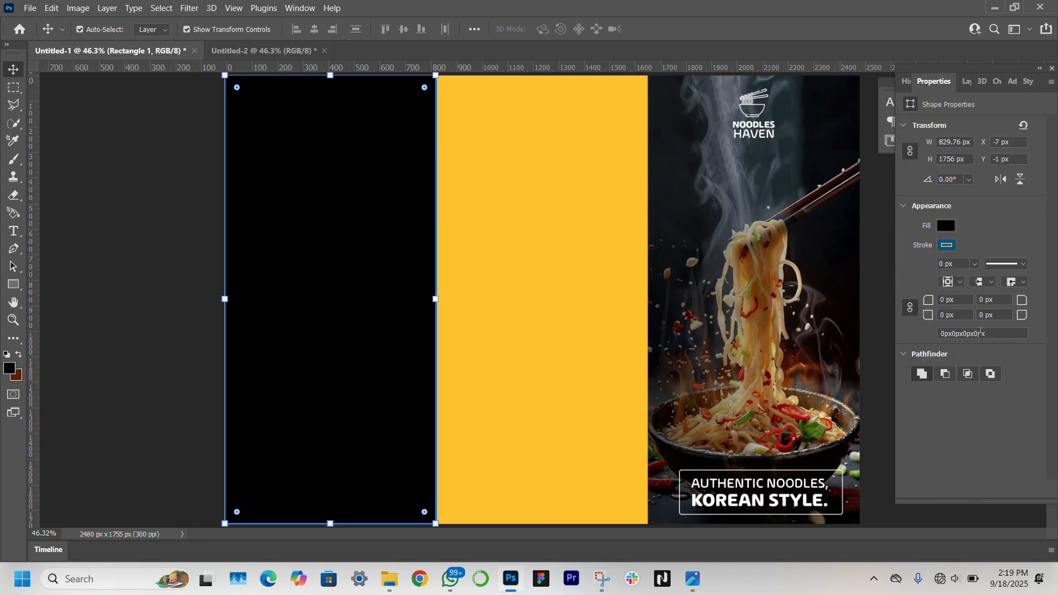
click(946, 226)
click(923, 252)
drag(1019, 425, 911, 408)
double_click(867, 409)
key(Escape)
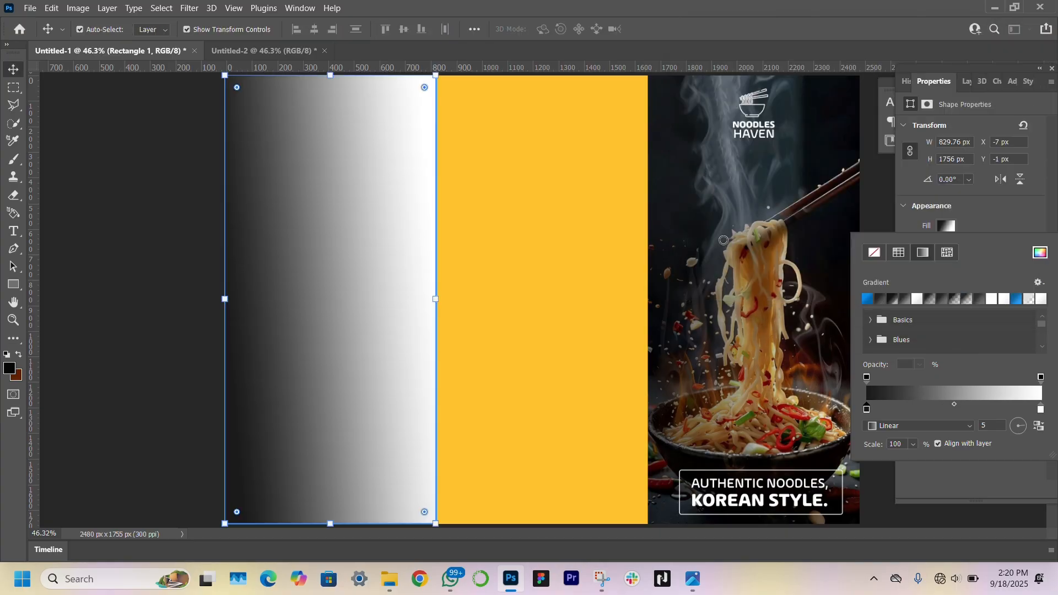
double_click(1040, 410)
drag(698, 205, 700, 186)
key(Return)
click(95, 280)
click(94, 281)
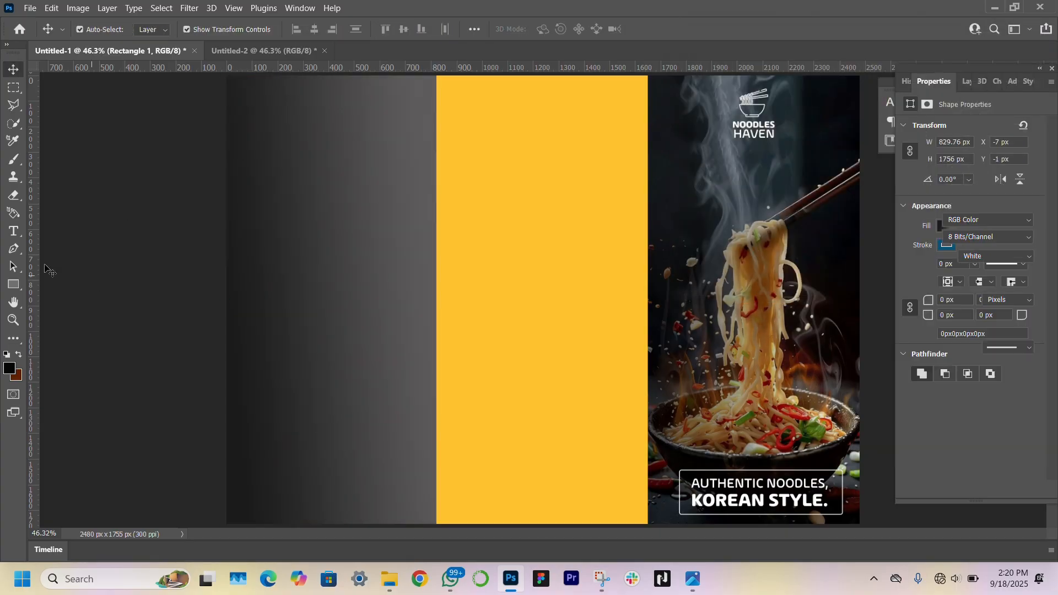
click(14, 285)
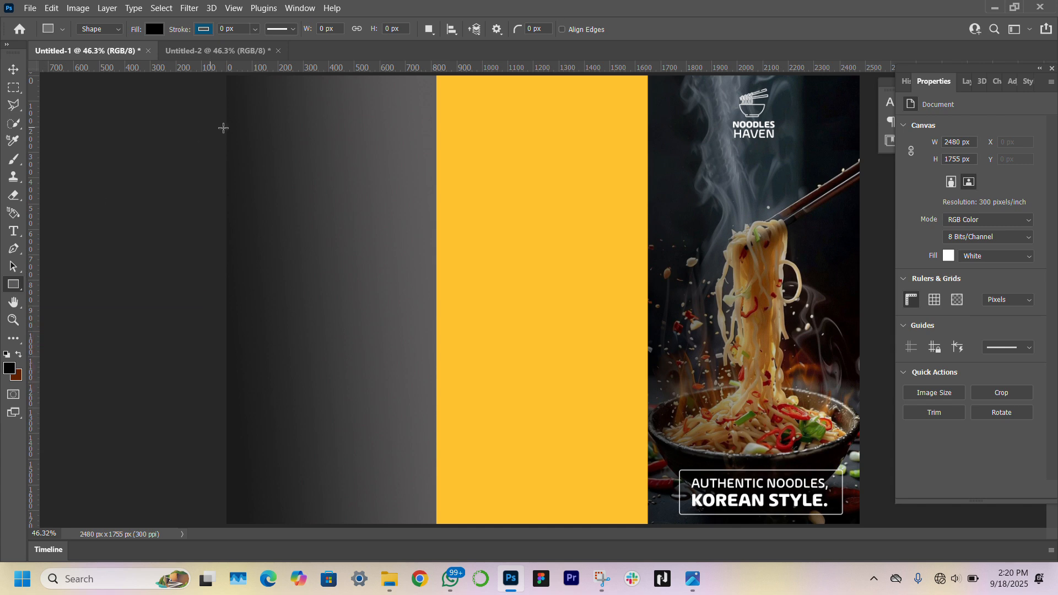
Add a white 'Our Menu' heading on the left panel, enlarged and set to SemiBold
key(t)
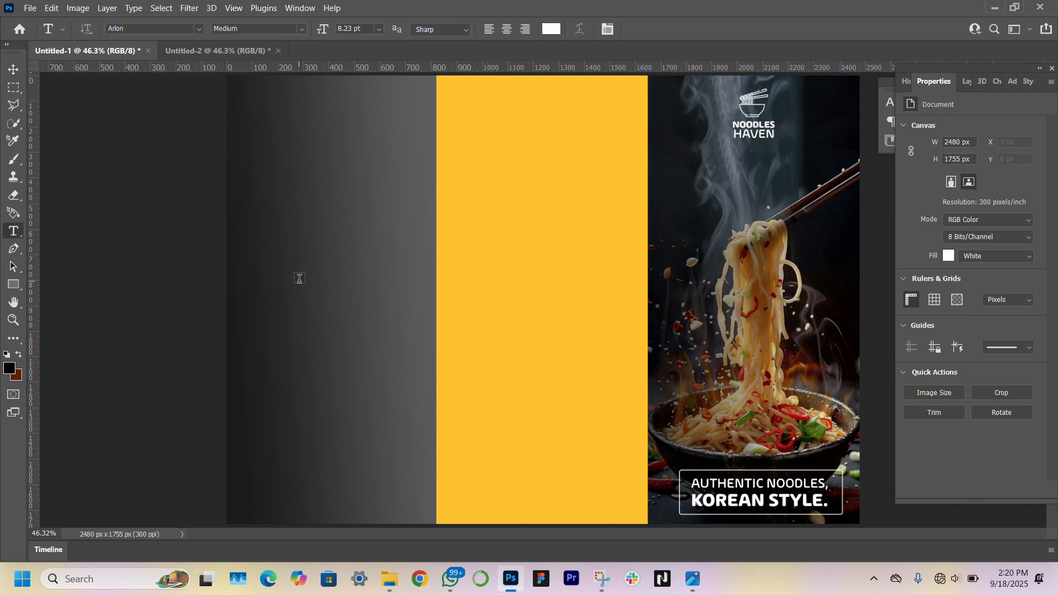
click(309, 139)
click(361, 136)
key(BackSpace)
key(BackSpace)
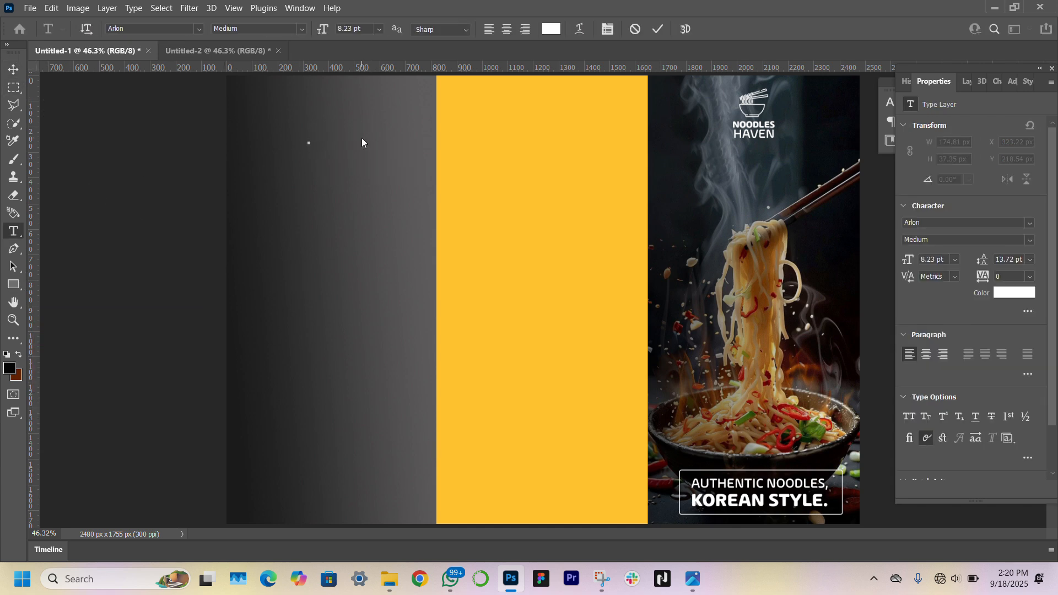
text(Our Menu)
click(13, 69)
drag(328, 130, 328, 118)
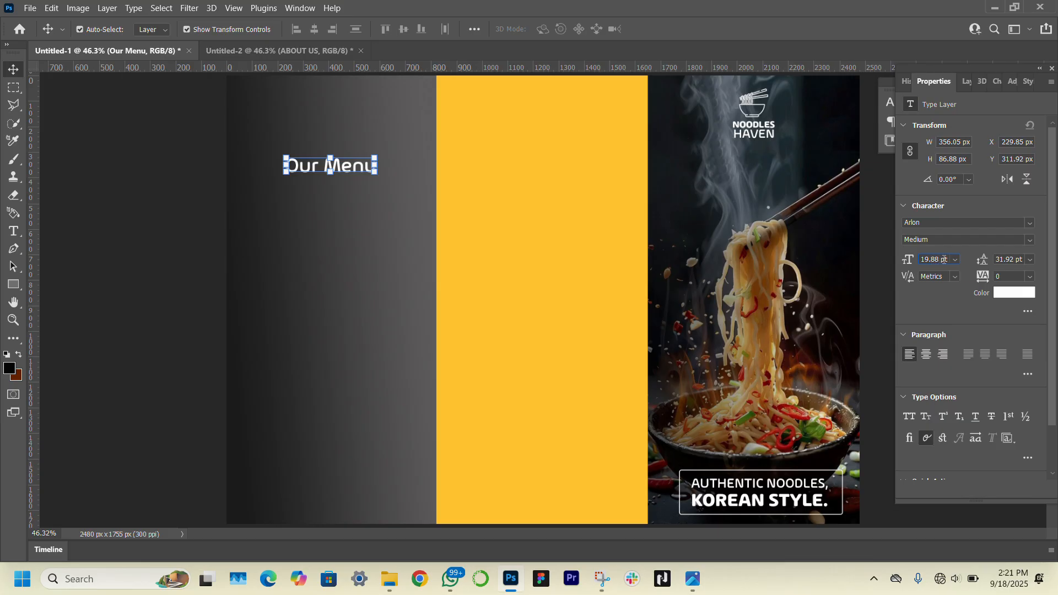
click(1028, 239)
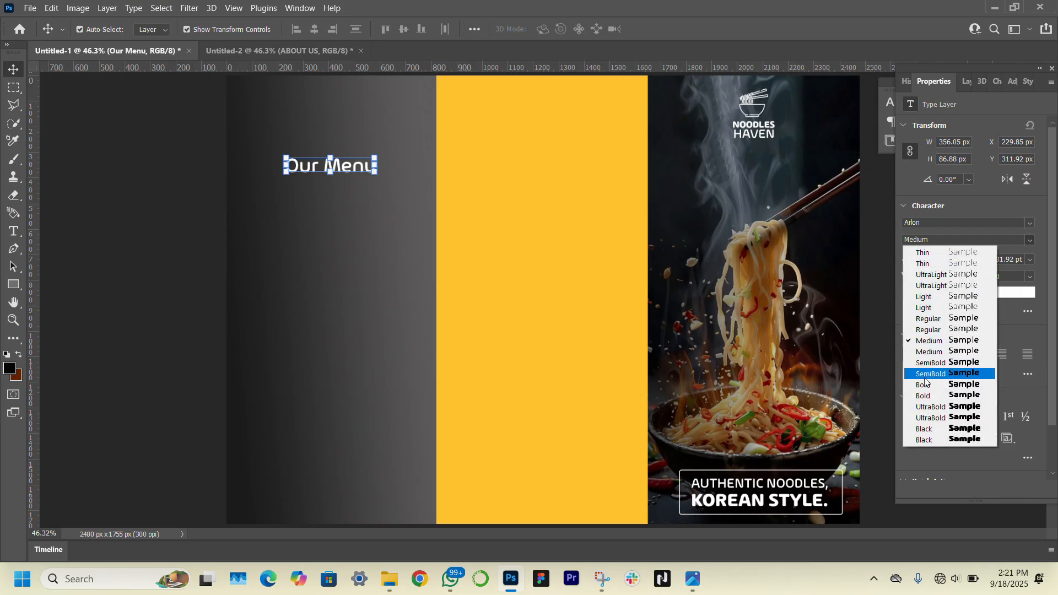
click(942, 368)
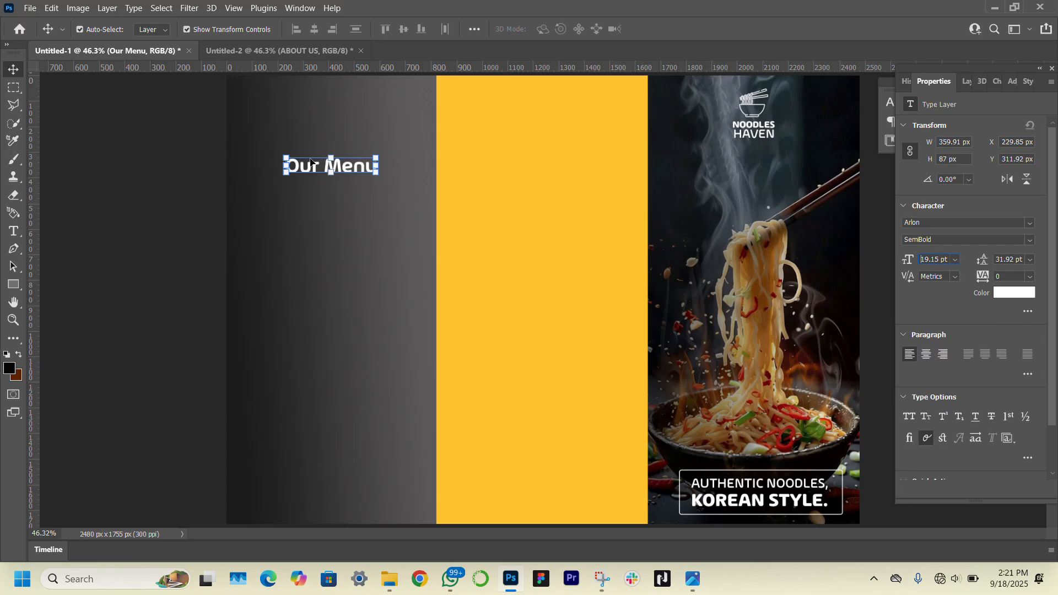
drag(353, 172, 351, 124)
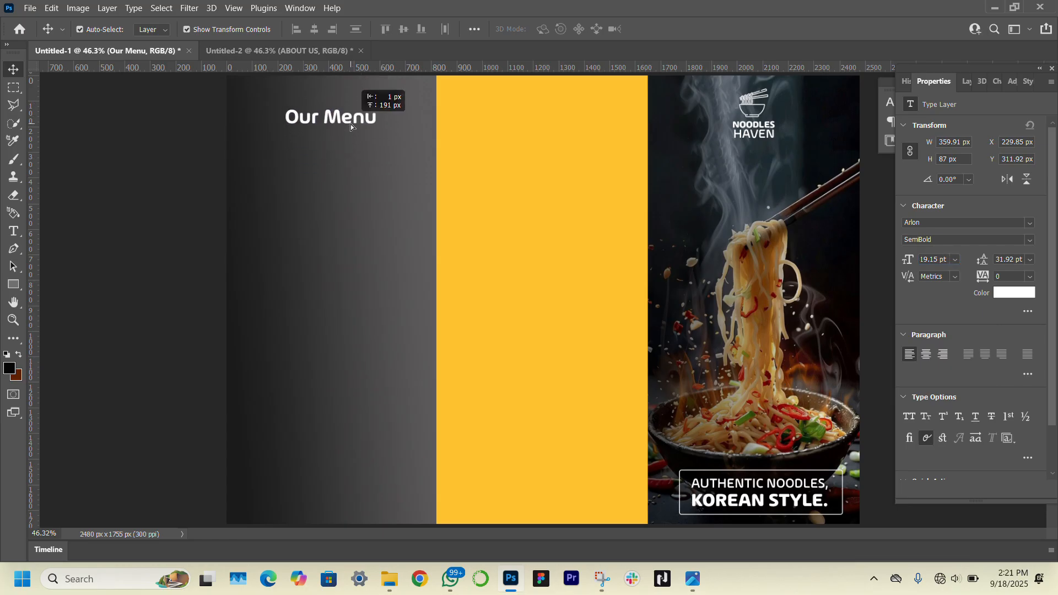
key(ctrl+z)
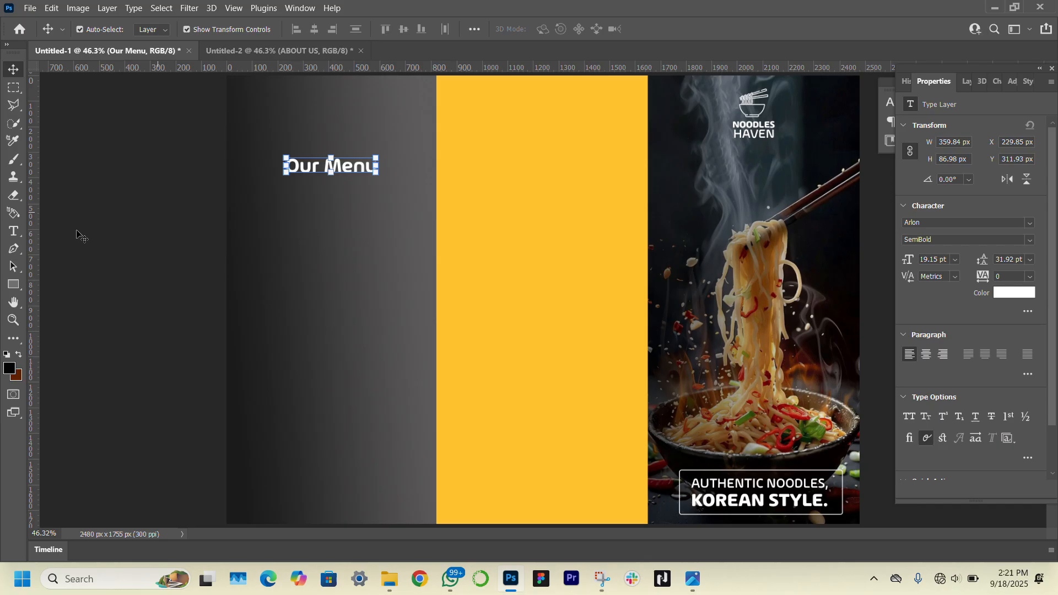
click(13, 284)
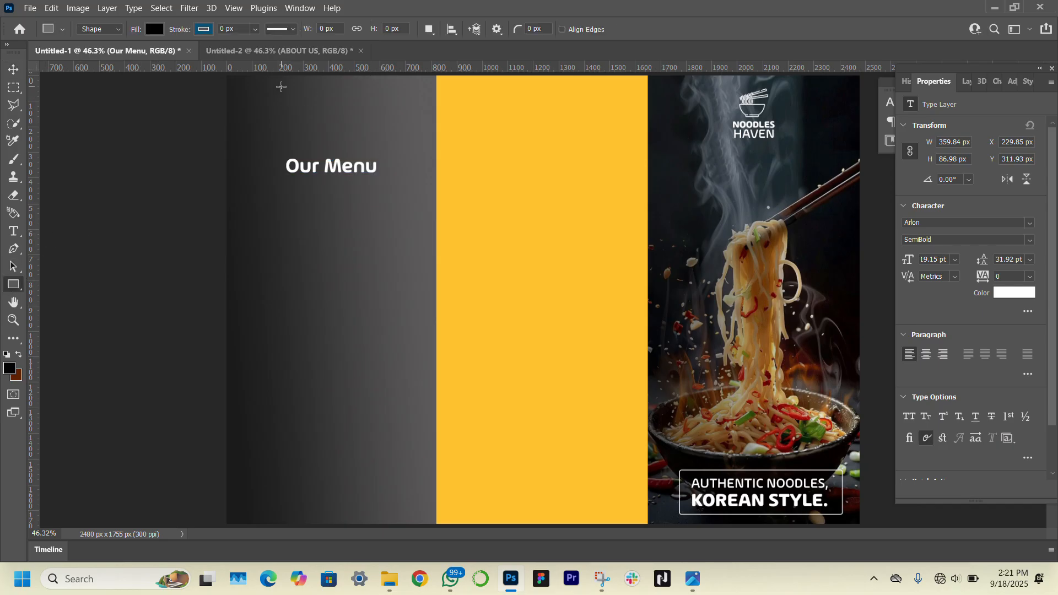
Draw an orange rectangle with 7 px rounded corners atop the left panel and move 'Our Menu' onto it
drag(281, 86, 377, 111)
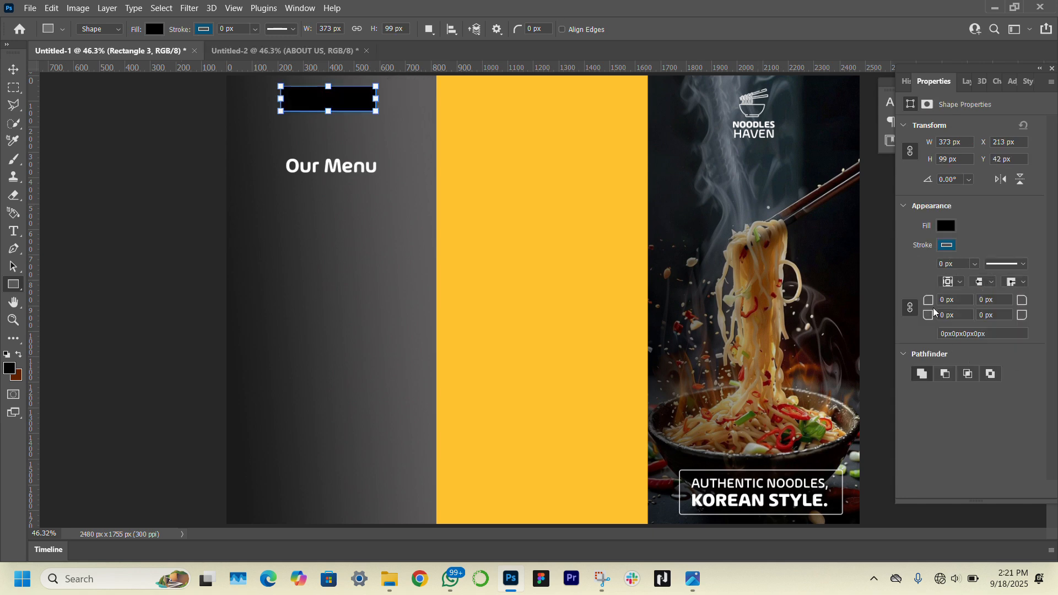
drag(936, 303, 940, 304)
click(13, 69)
click(169, 307)
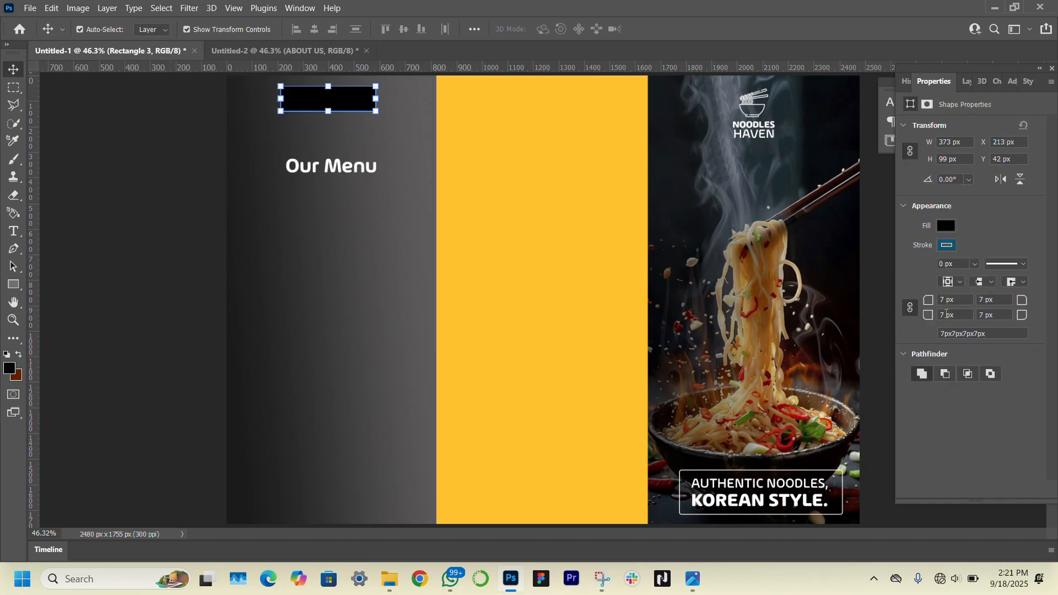
click(944, 225)
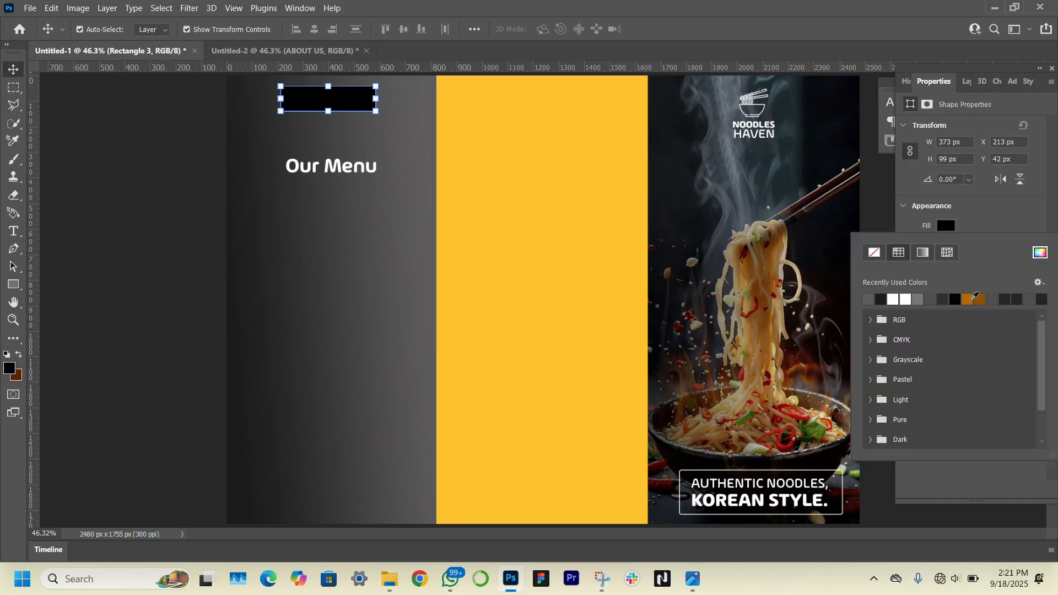
click(979, 299)
click(120, 167)
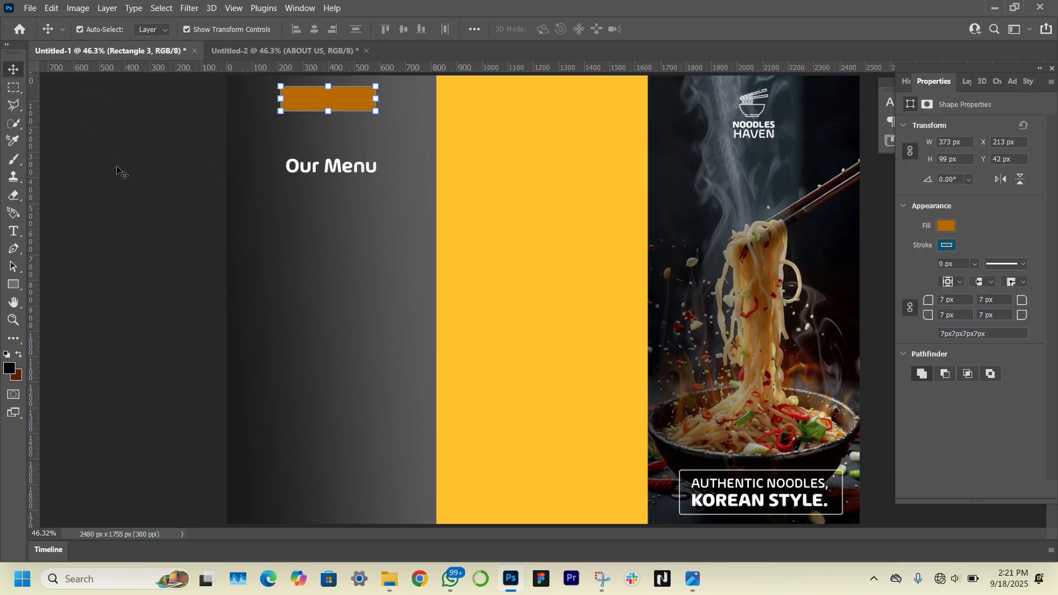
click(357, 167)
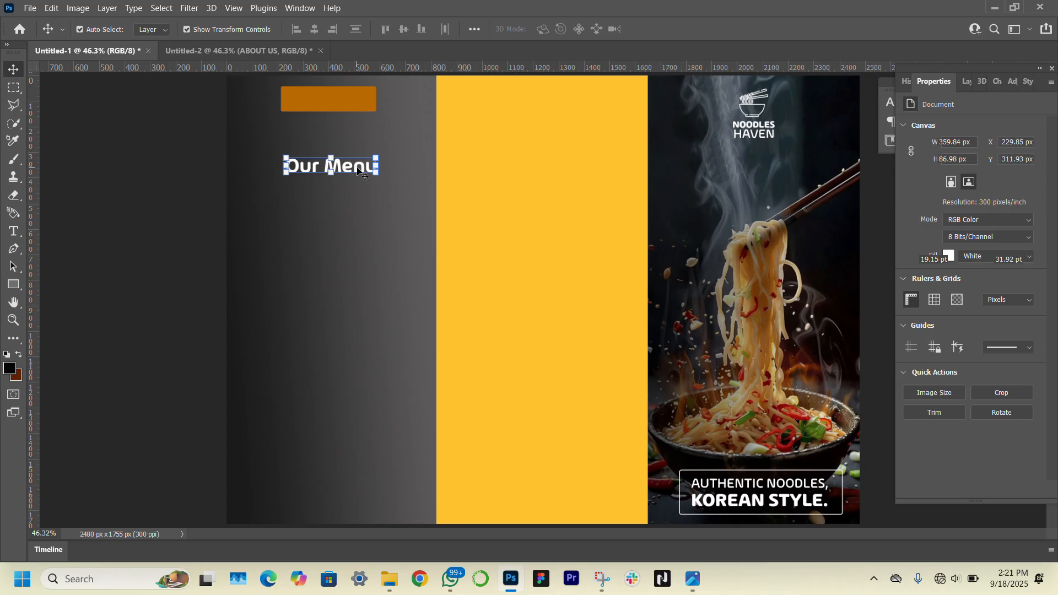
drag(358, 169, 359, 99)
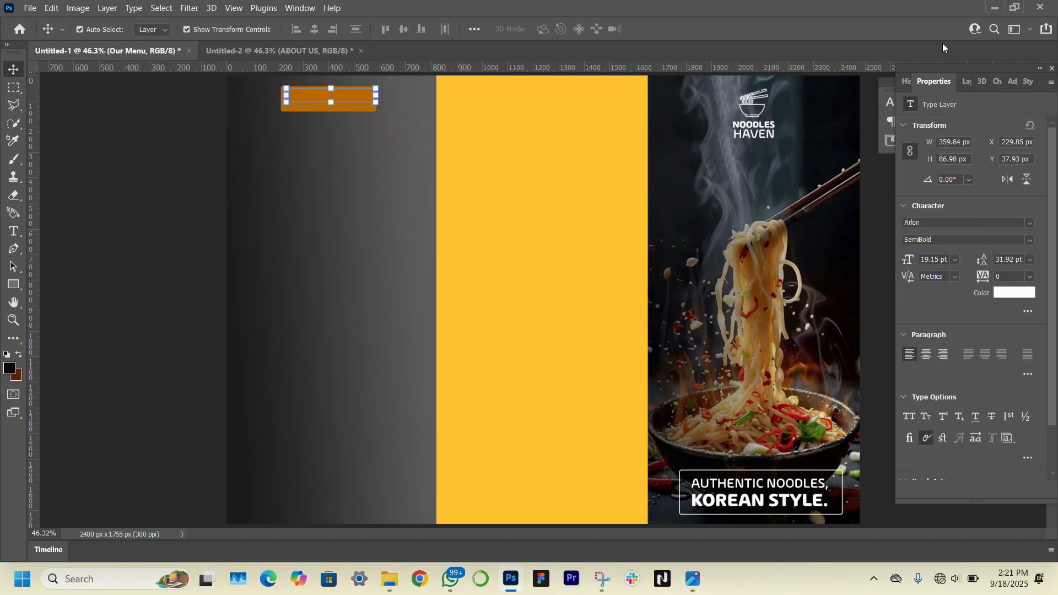
Stack Our Menu above the orange rectangle and widen the rectangle to 427 px
click(966, 82)
drag(989, 194, 987, 157)
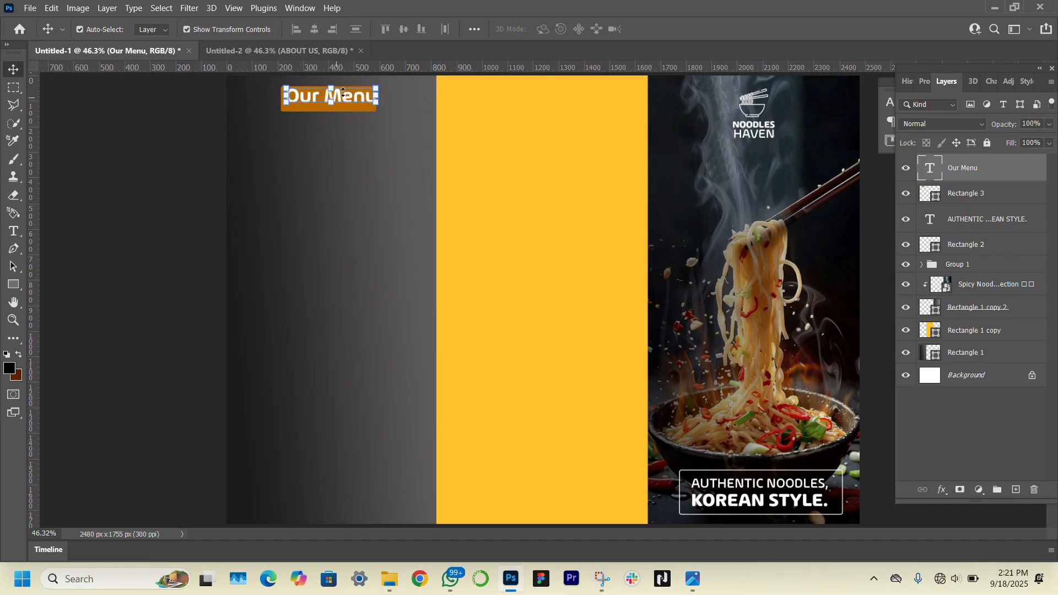
drag(354, 102, 350, 104)
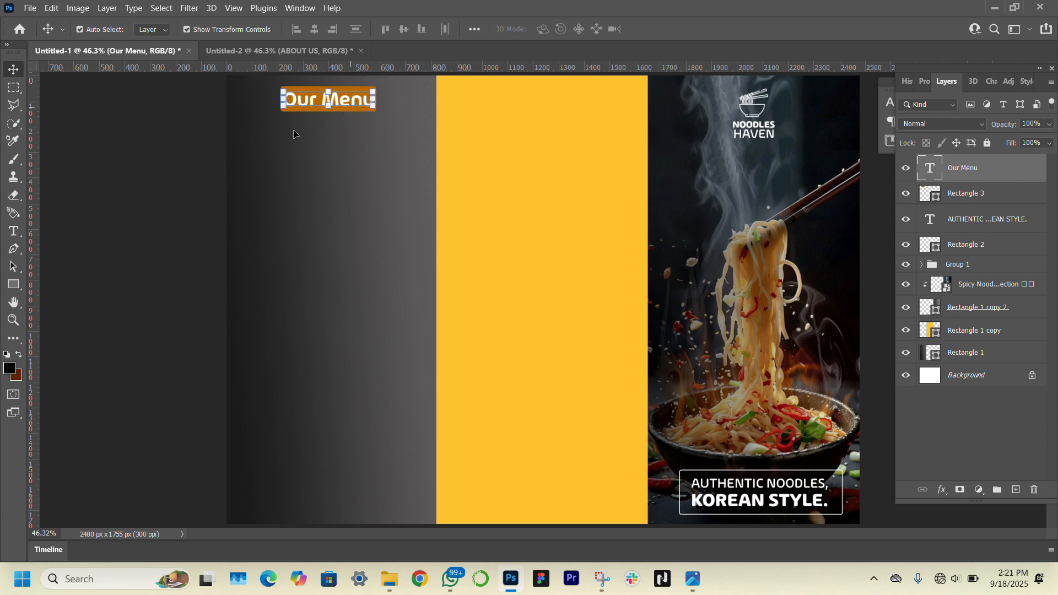
click(346, 97)
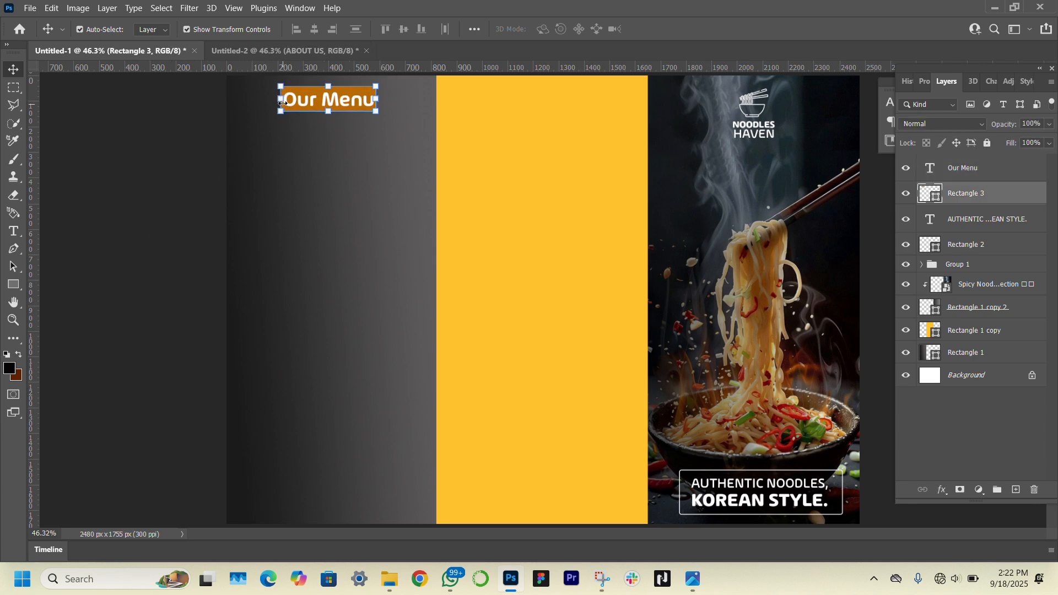
drag(281, 102, 275, 102)
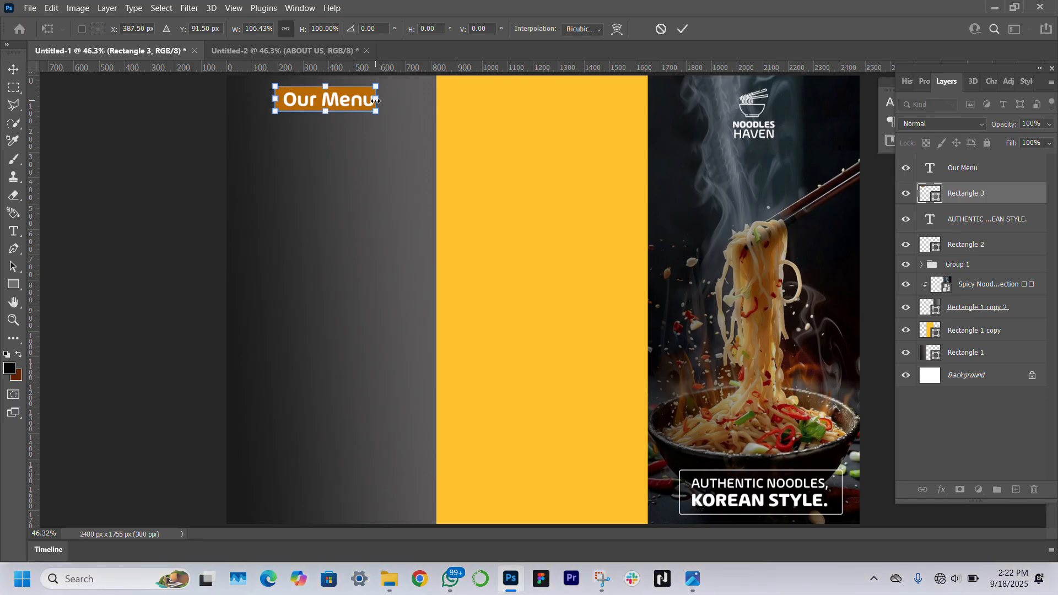
drag(376, 99, 384, 101)
click(924, 81)
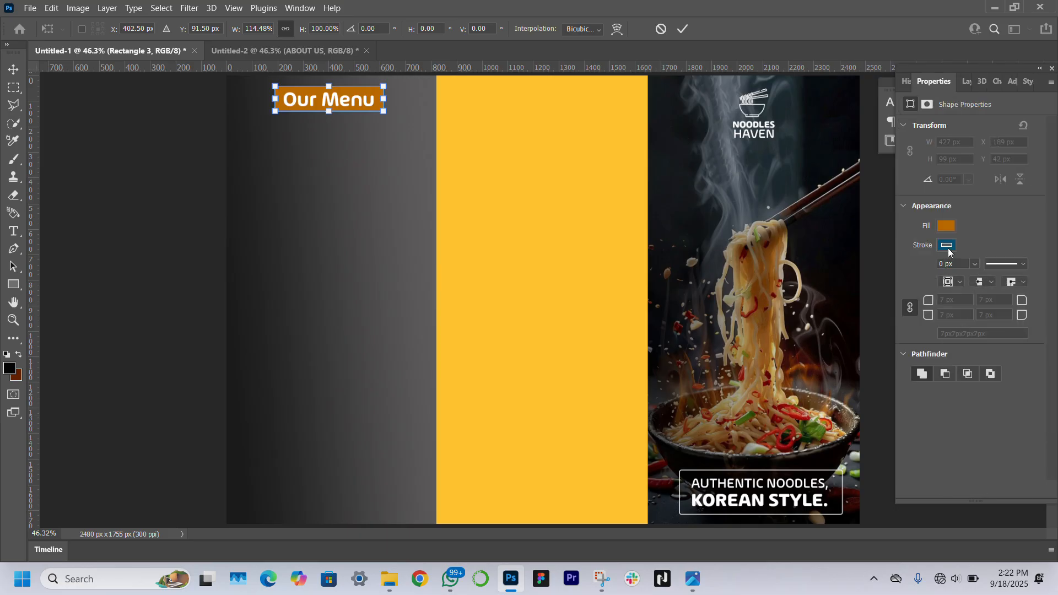
key(Return)
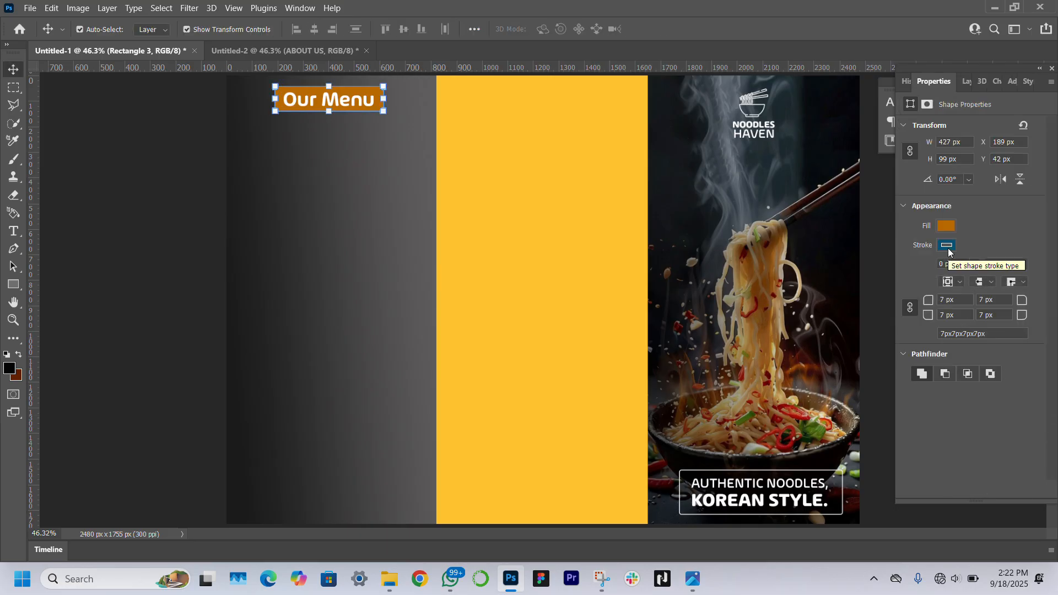
Outline the orange label with a 3 px white stroke
click(947, 247)
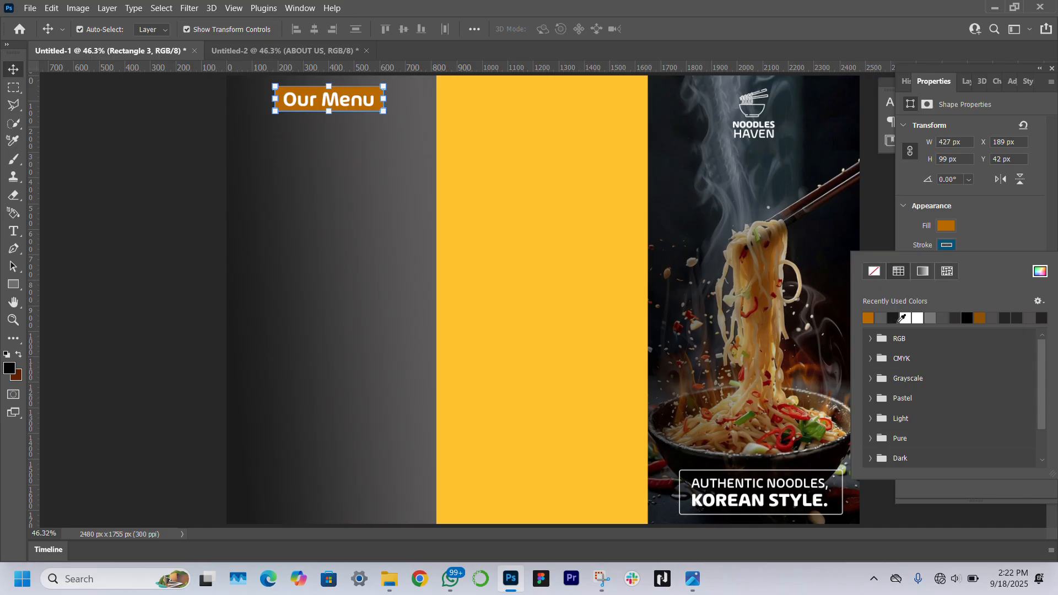
click(910, 319)
click(982, 231)
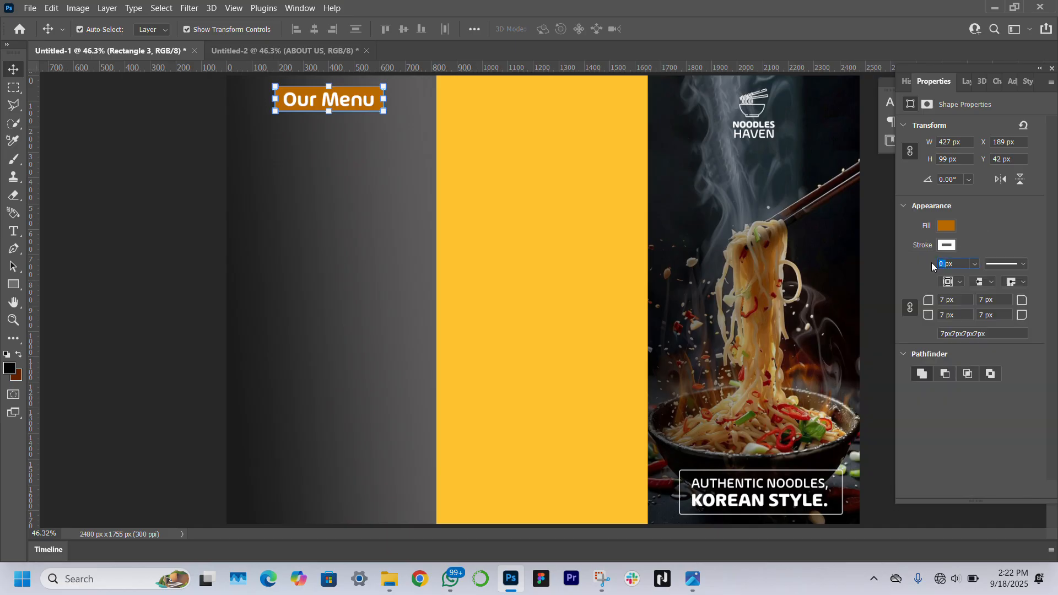
key(Return)
click(130, 320)
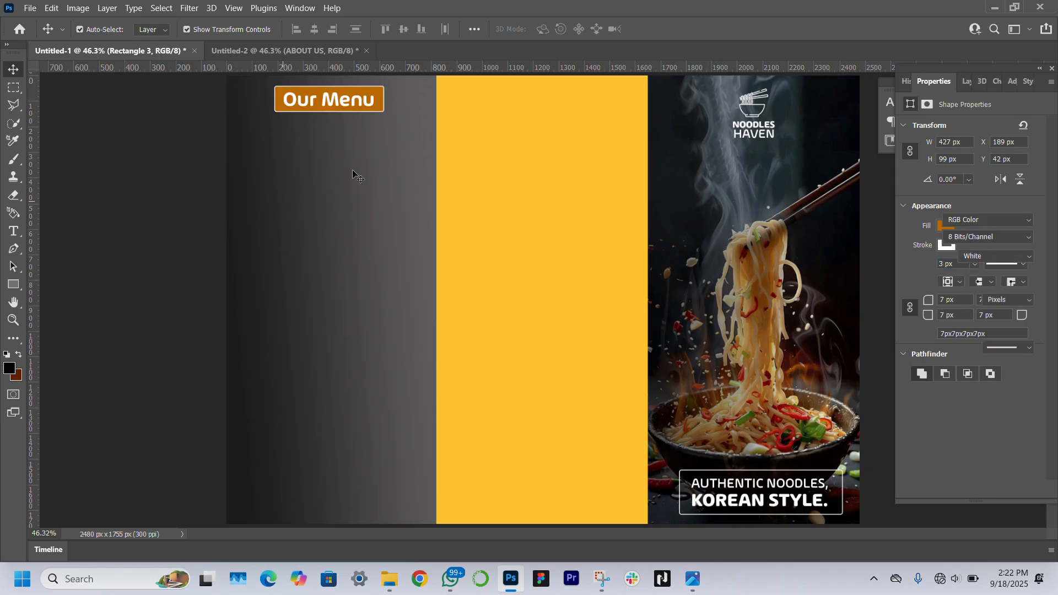
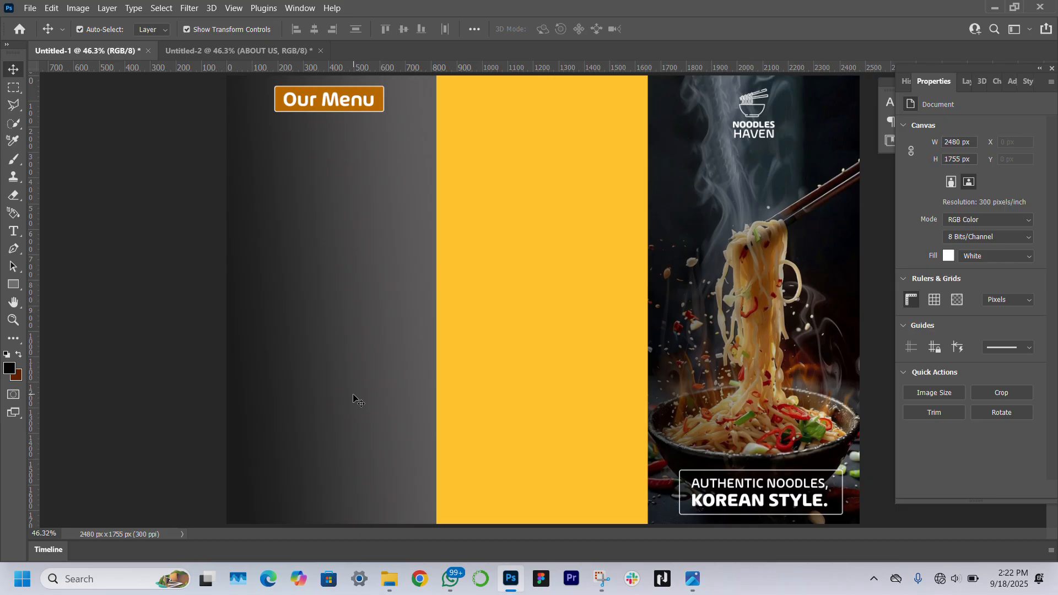
Type an enlarged 'Sujebi' heading below Our Menu, coloured with the Our Menu orange
key(t)
click(243, 157)
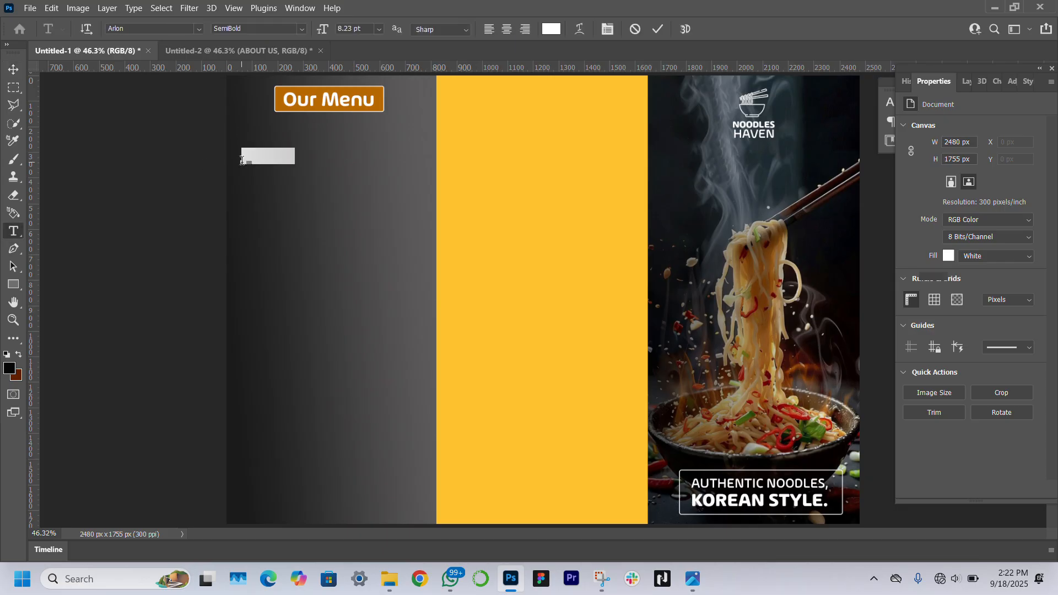
text(Sujeb)
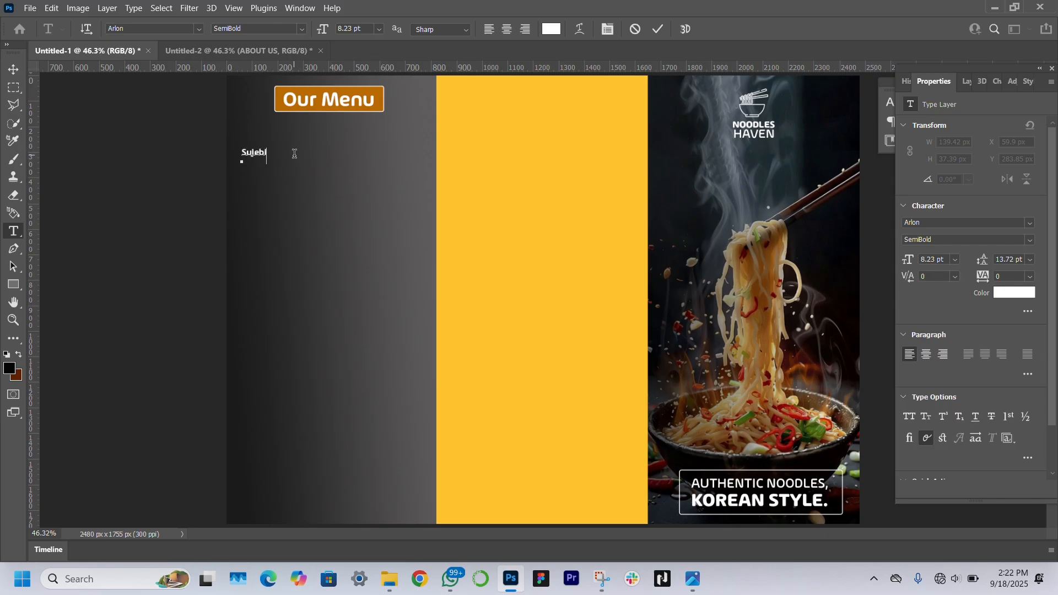
key(ctrl+Return)
key(v)
mouse_move(268, 154)
mouse_down()
mouse_move(302, 153)
mouse_move(284, 154)
mouse_up()
key(Return)
click(1014, 292)
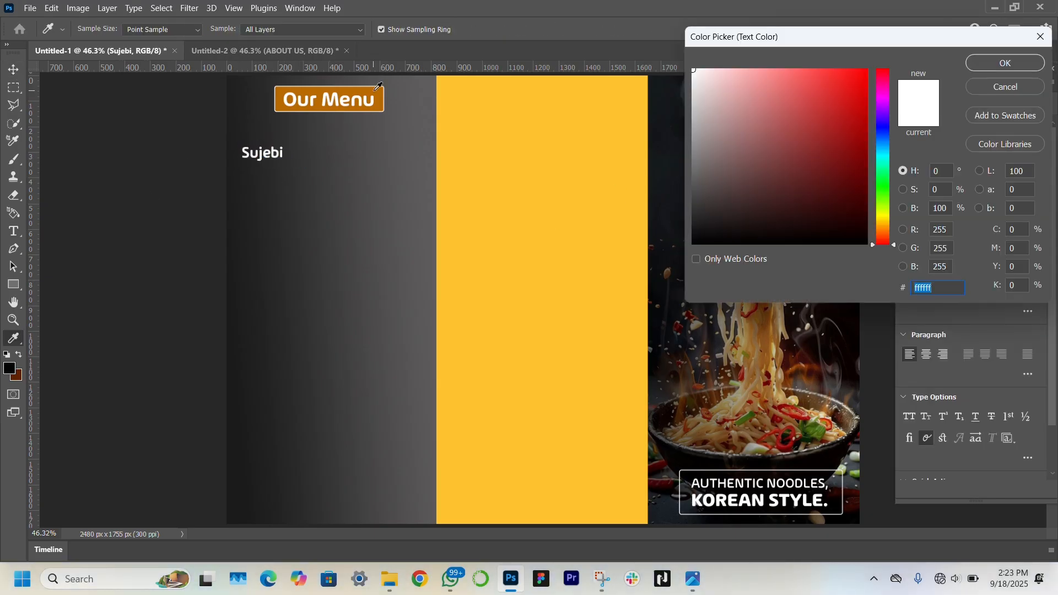
click(373, 91)
click(1005, 63)
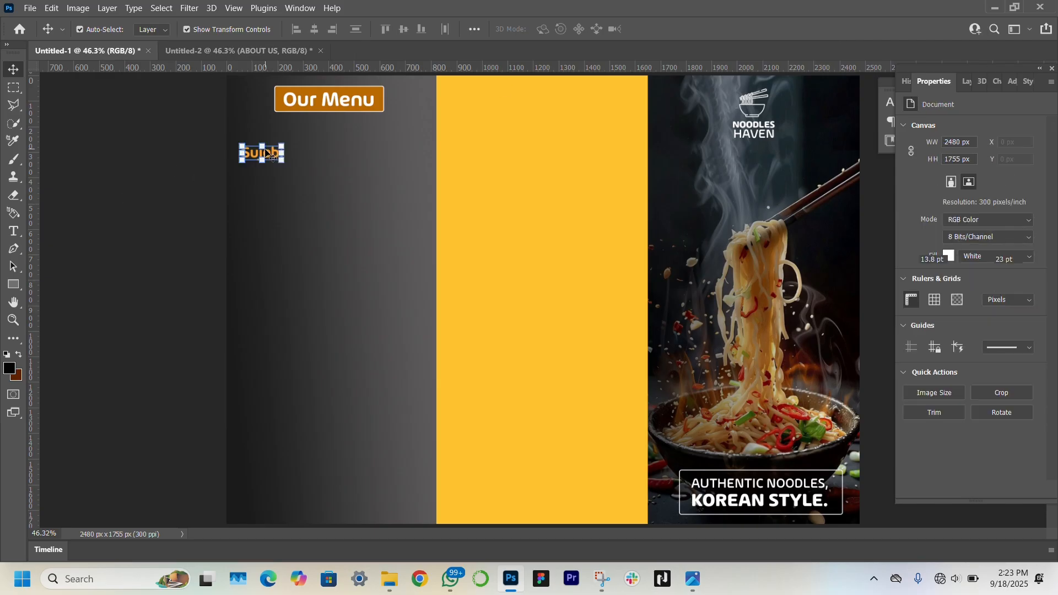
Duplicate the heading as a '$7.50' price in Regular 11 pt, placed to its right
drag(270, 155, 386, 166)
double_click(392, 165)
text($7.50)
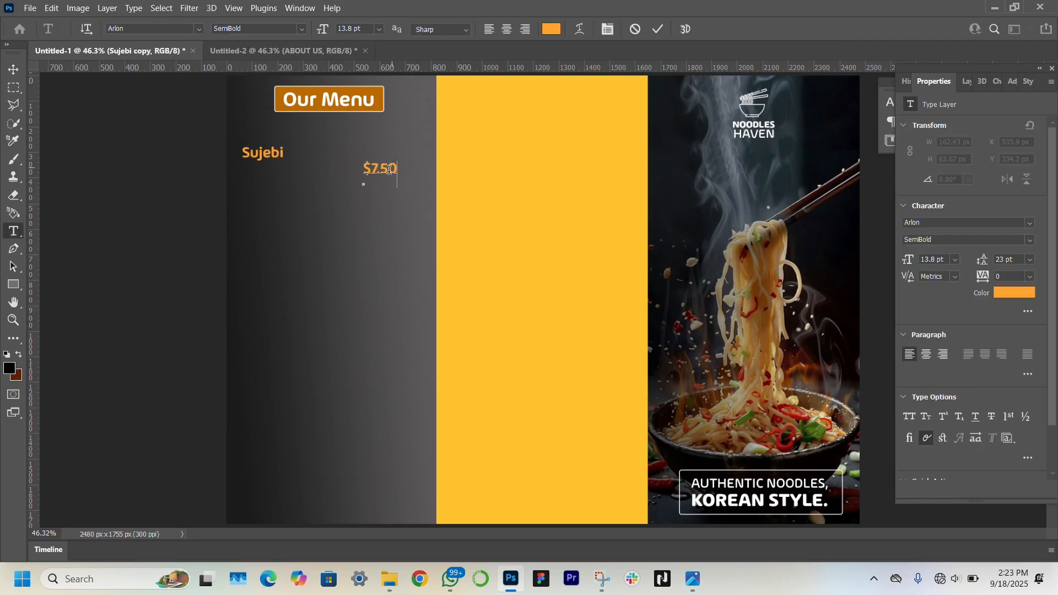
click(13, 69)
click(1030, 240)
click(951, 327)
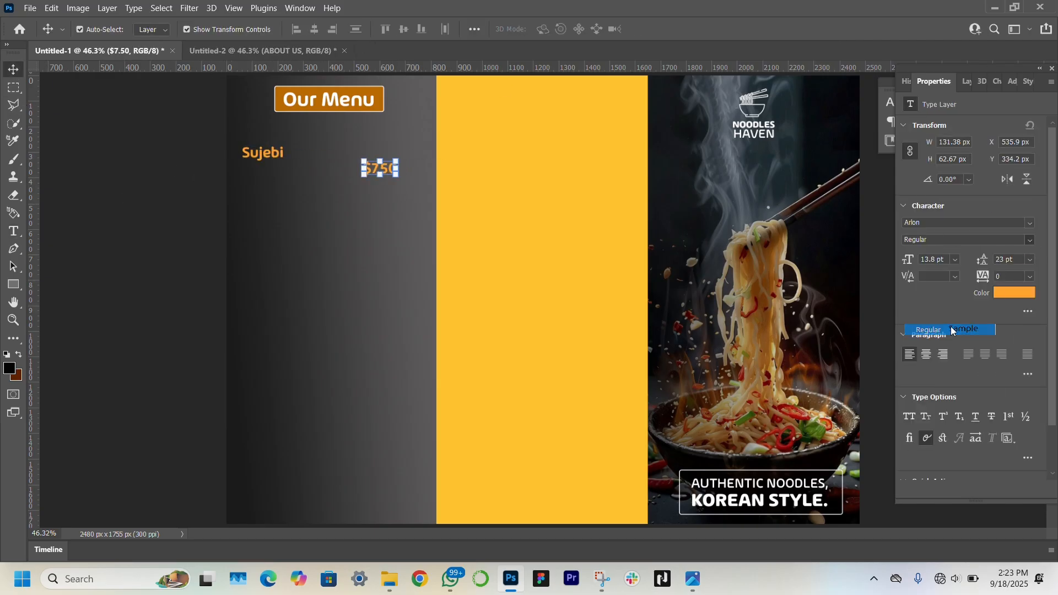
drag(910, 260, 905, 261)
key(ctrl+space)
ctrl+click(392, 167)
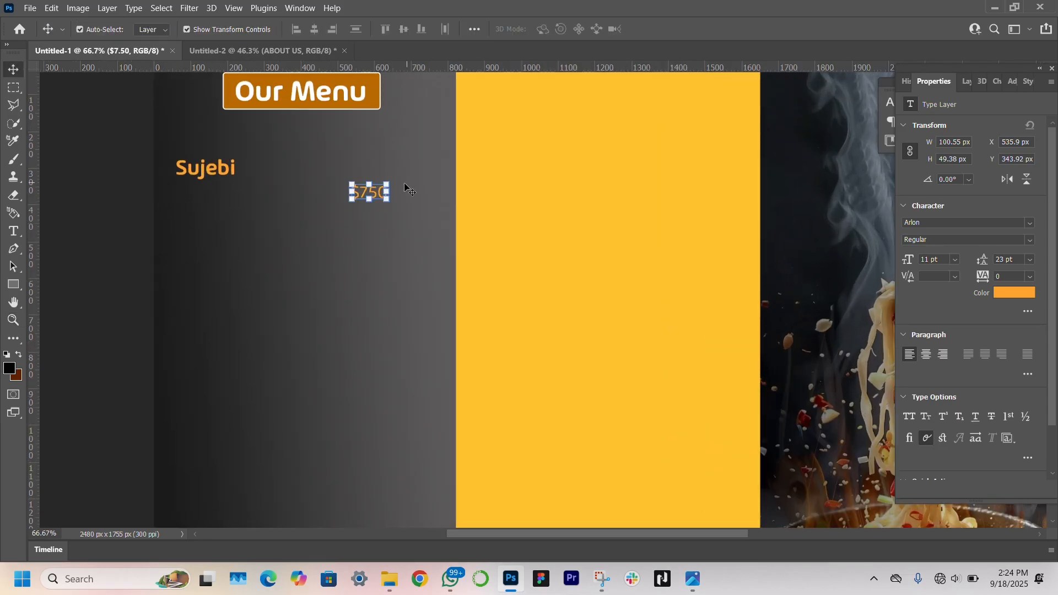
drag(374, 193, 420, 188)
Add a white 3 pt Regular description paragraph under Sujebi with 6 pt leading
key(t)
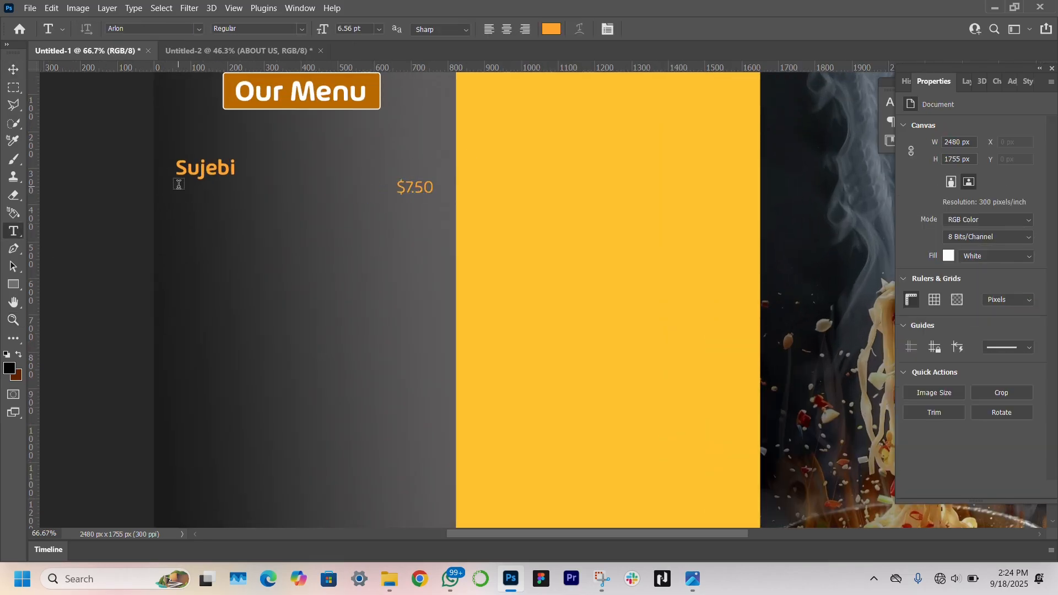
drag(176, 187, 331, 222)
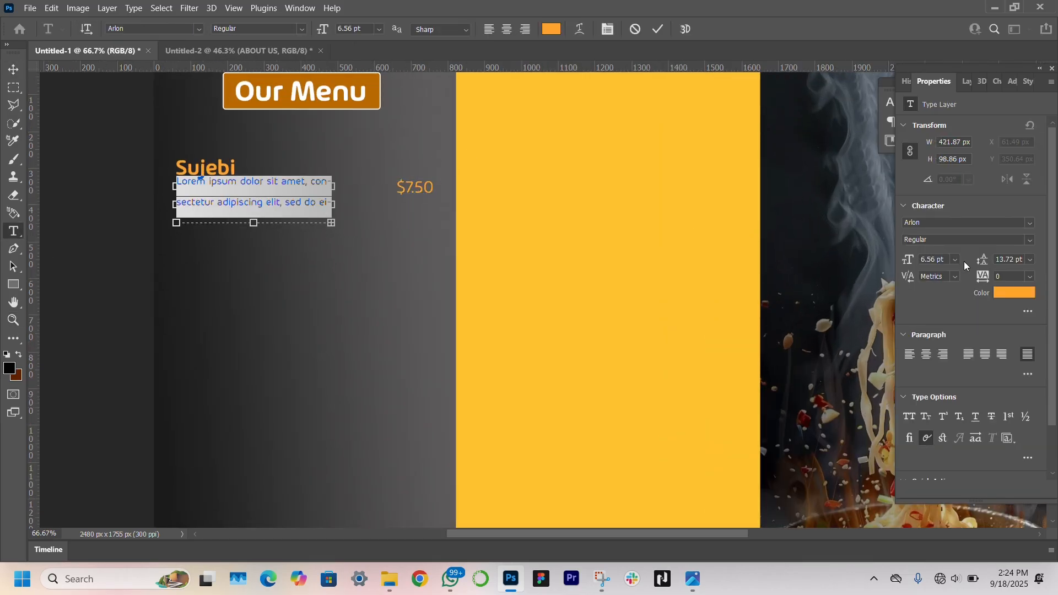
drag(910, 261, 908, 261)
click(1029, 240)
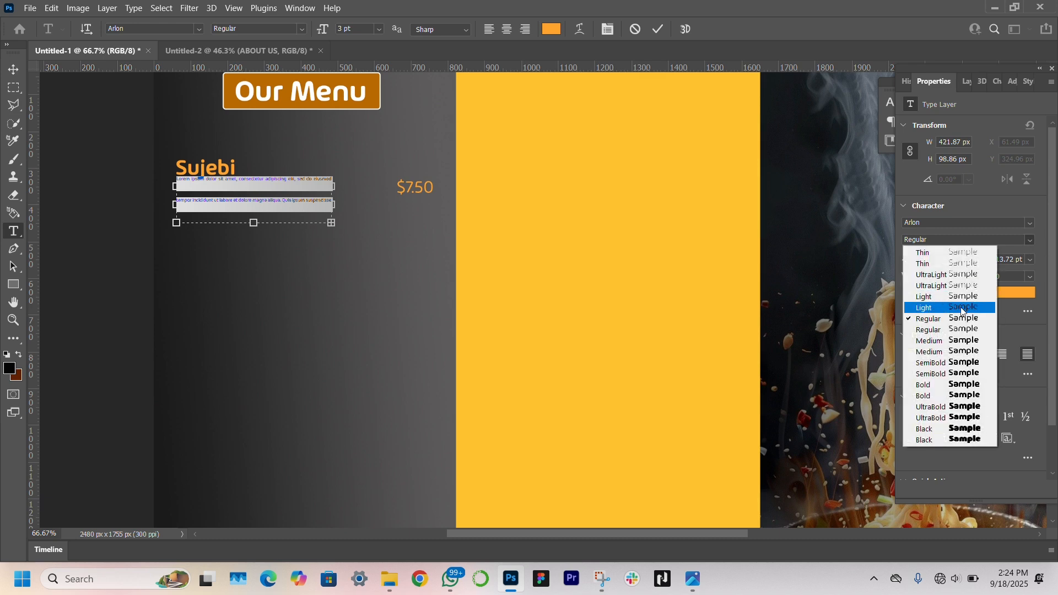
click(961, 318)
drag(983, 261, 981, 261)
key(ctrl+Return)
key(v)
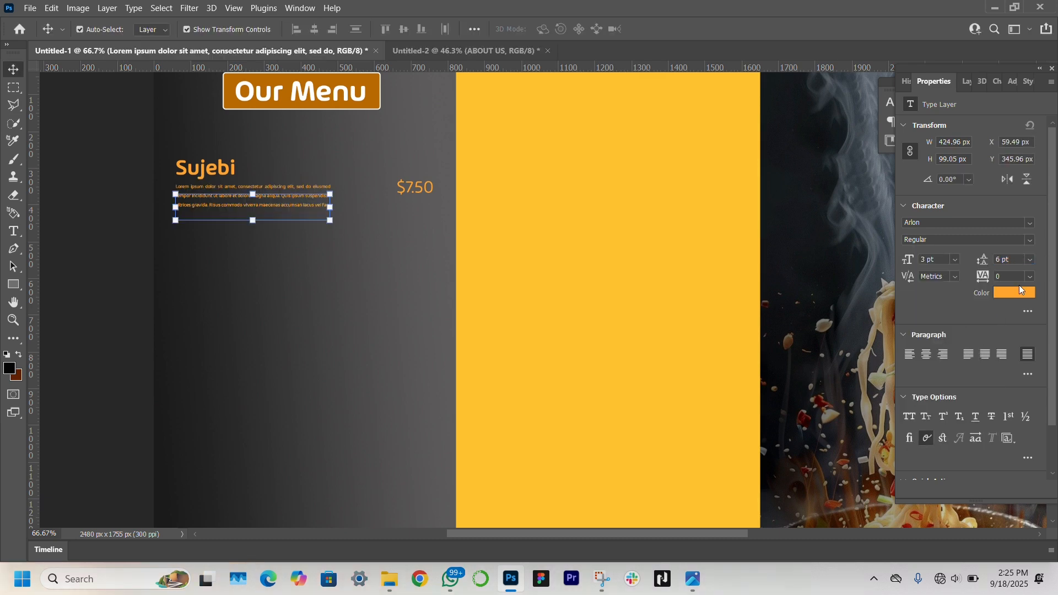
click(1019, 290)
click(692, 70)
key(Return)
Scale down Sujebi, tuck the description beneath it, and raise $7.50 level with the heading
click(223, 167)
drag(236, 169, 212, 145)
key(Return)
click(267, 208)
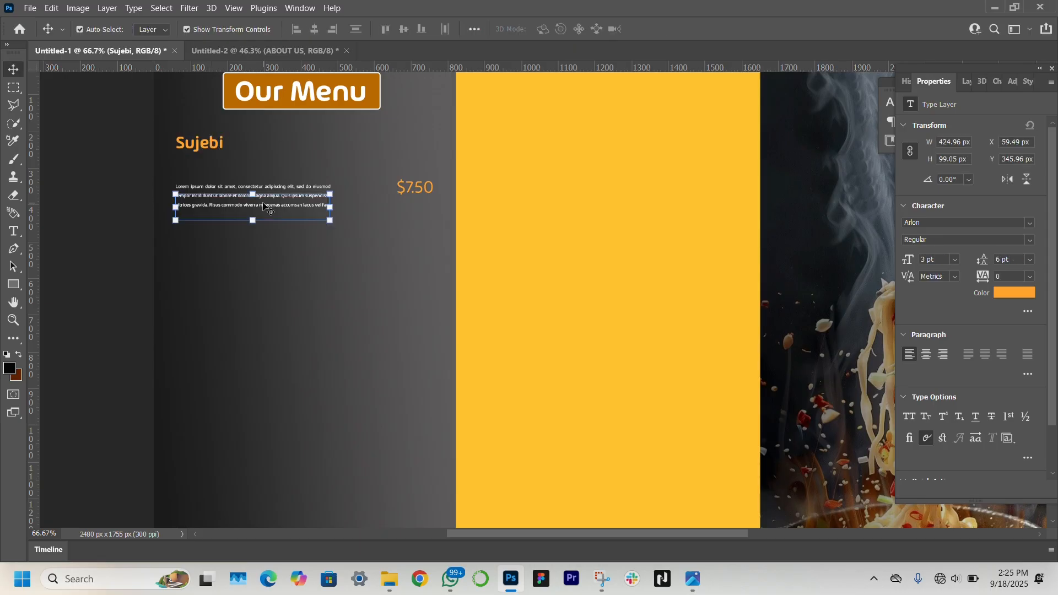
drag(264, 204, 264, 179)
click(408, 188)
drag(408, 188, 408, 161)
key(ctrl+t)
key(Return)
click(104, 298)
click(14, 320)
Align the $7.50 price level with the Sujebi heading
click(412, 28)
click(17, 72)
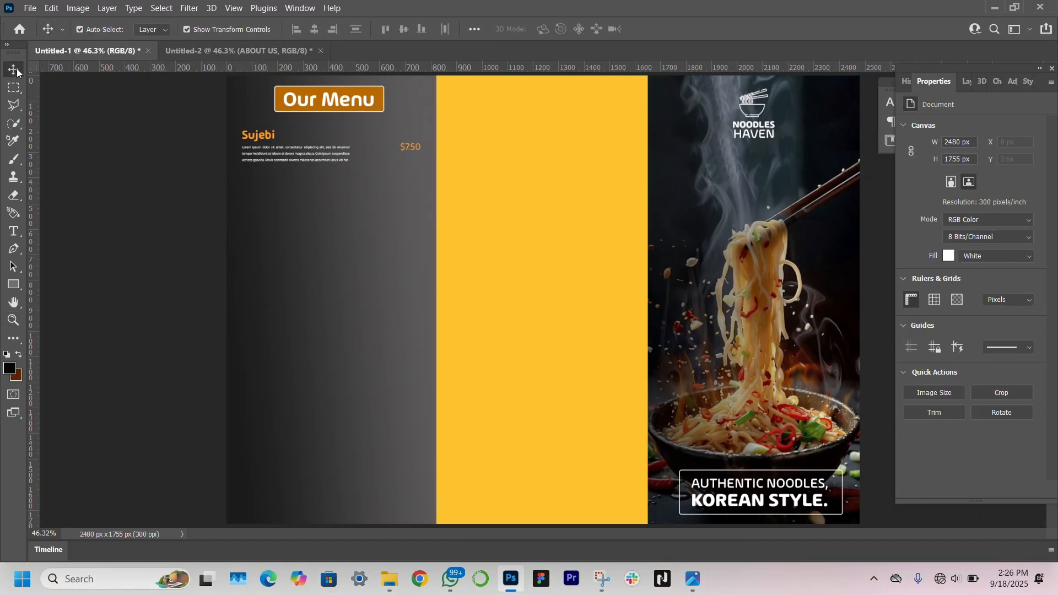
click(258, 136)
drag(258, 136, 258, 137)
click(152, 261)
click(411, 148)
drag(412, 148, 411, 140)
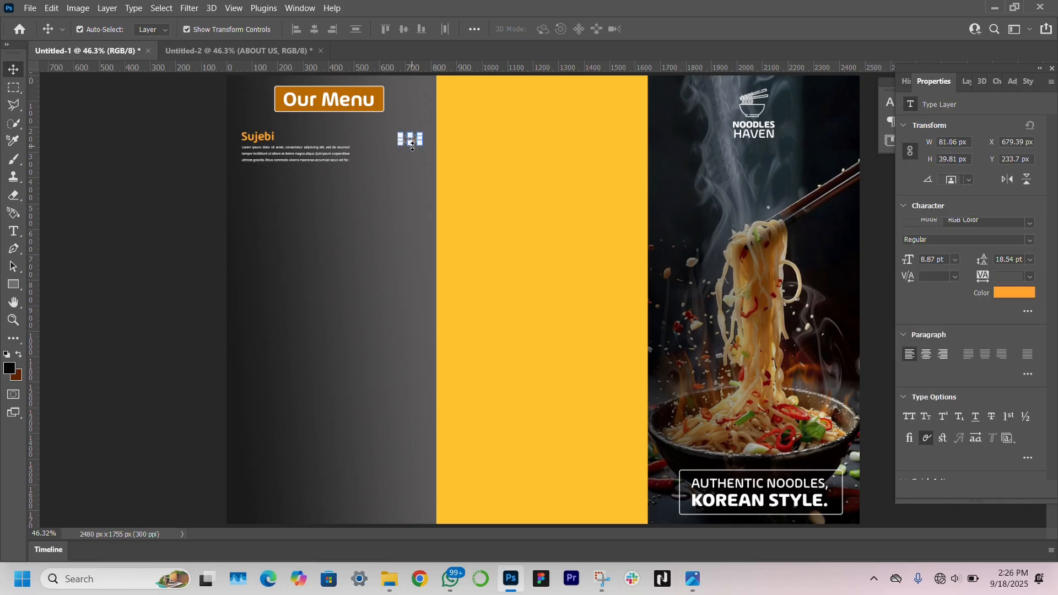
click(137, 286)
click(257, 138)
Set the description to 4 pt and group heading, price and description together
click(313, 152)
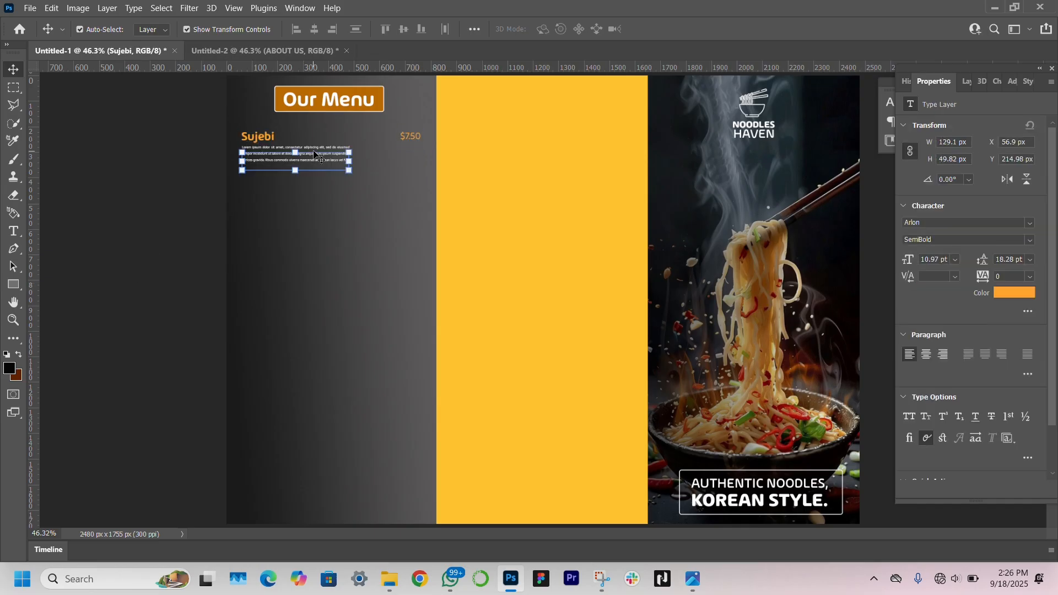
click(924, 258)
text(4)
key(Return)
click(404, 208)
click(259, 137)
click(310, 157)
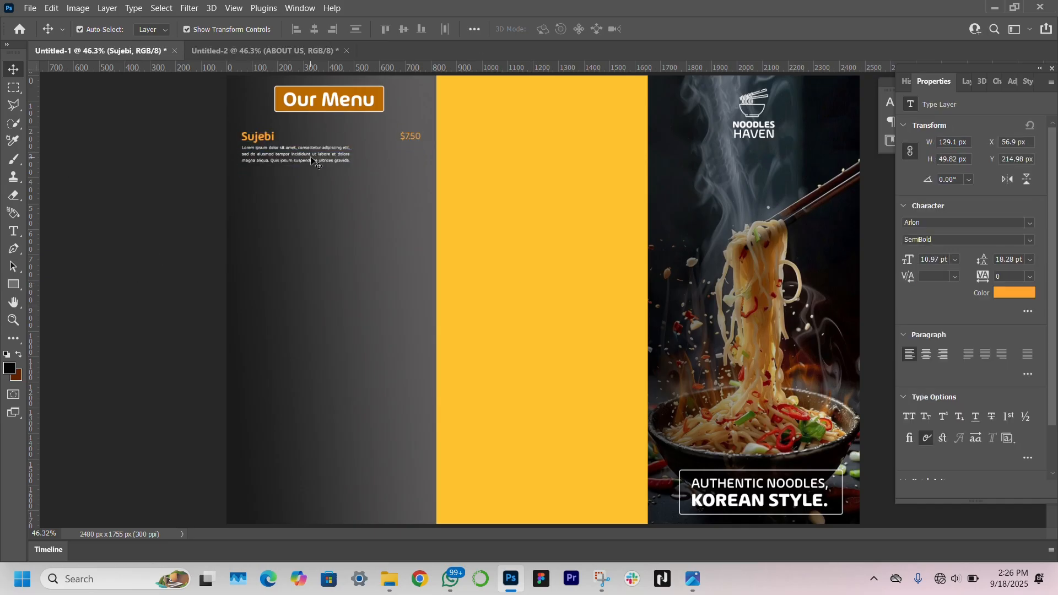
key(ctrl+g)
key(ctrl+t)
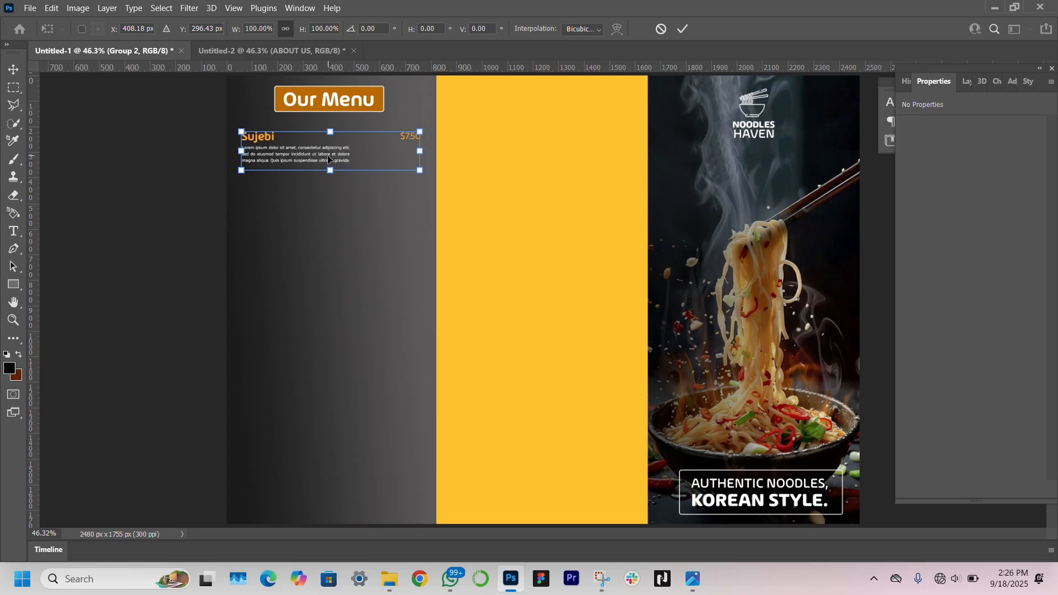
key(Return)
Duplicate the item group with Ctrl+J and move the copies down as the second and third entries
key(ctrl+j)
drag(330, 157, 335, 315)
key(ctrl+alt+t)
key(Return)
key(ctrl+j)
key(ctrl+z)
key(z)
click(964, 82)
click(1003, 163)
key(v)
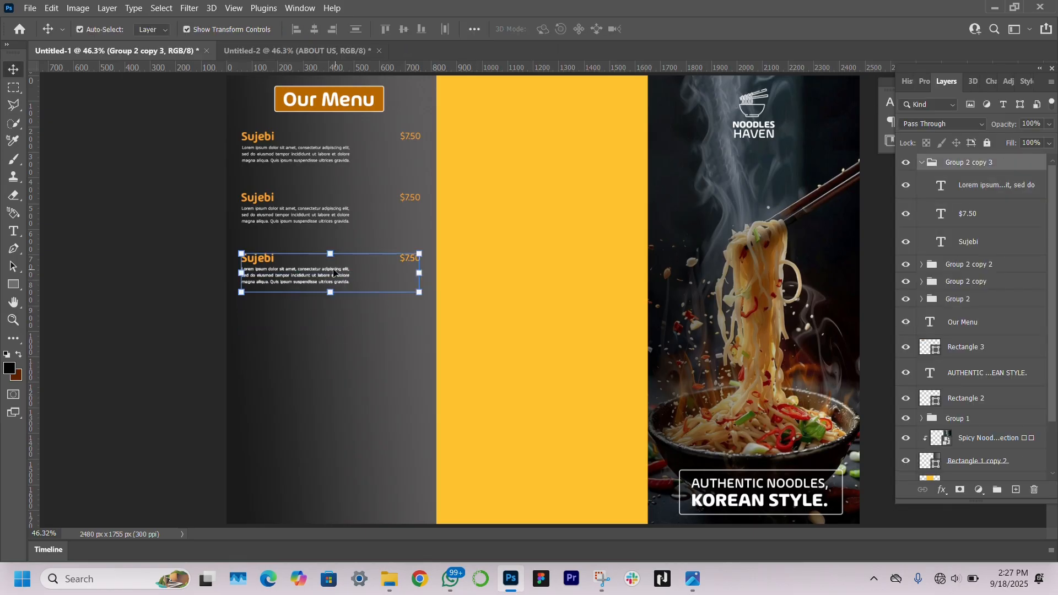
drag(331, 276, 315, 447)
key(Return)
Make further copies of the item group, placing the last one near the bottom of the panel
key(ctrl+j)
key(ctrl+z)
click(966, 264)
click(983, 162)
key(Return)
key(ctrl+j)
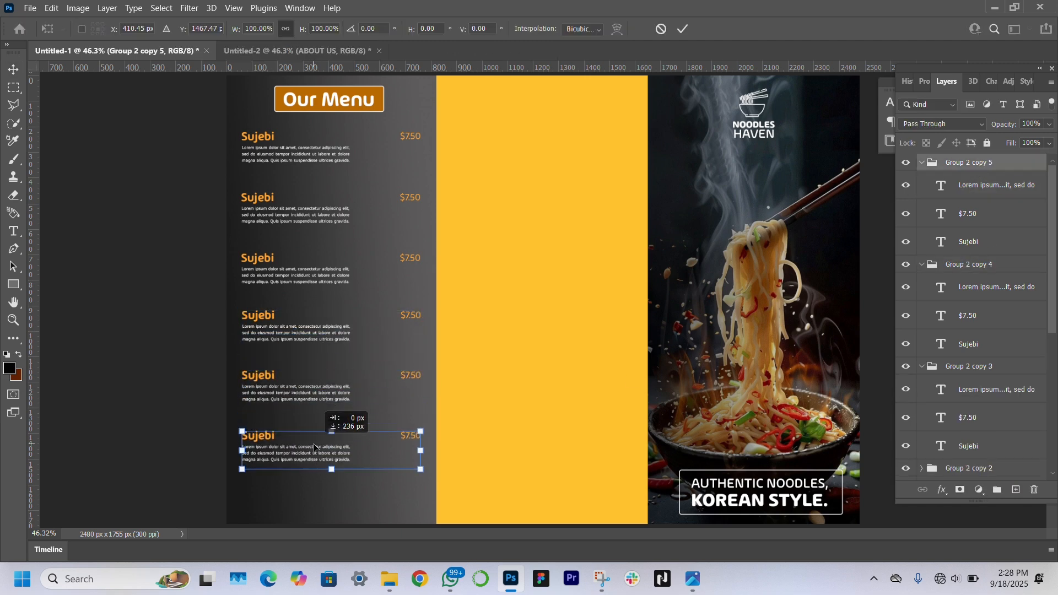
click(122, 416)
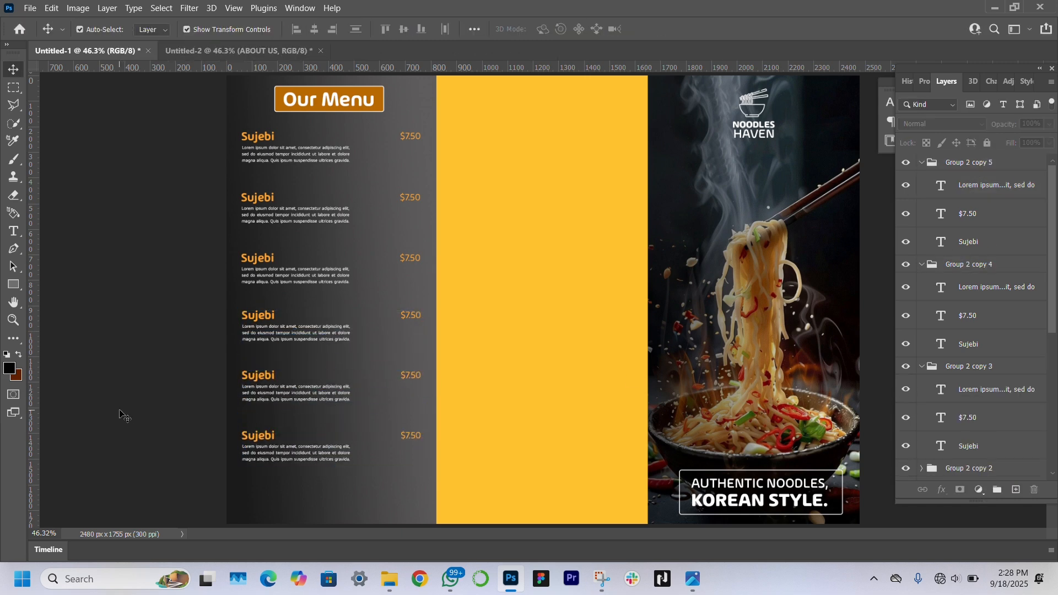
click(1007, 163)
drag(326, 441, 326, 470)
Nudge the middle item groups until all six entries are evenly spaced
drag(974, 262, 970, 259)
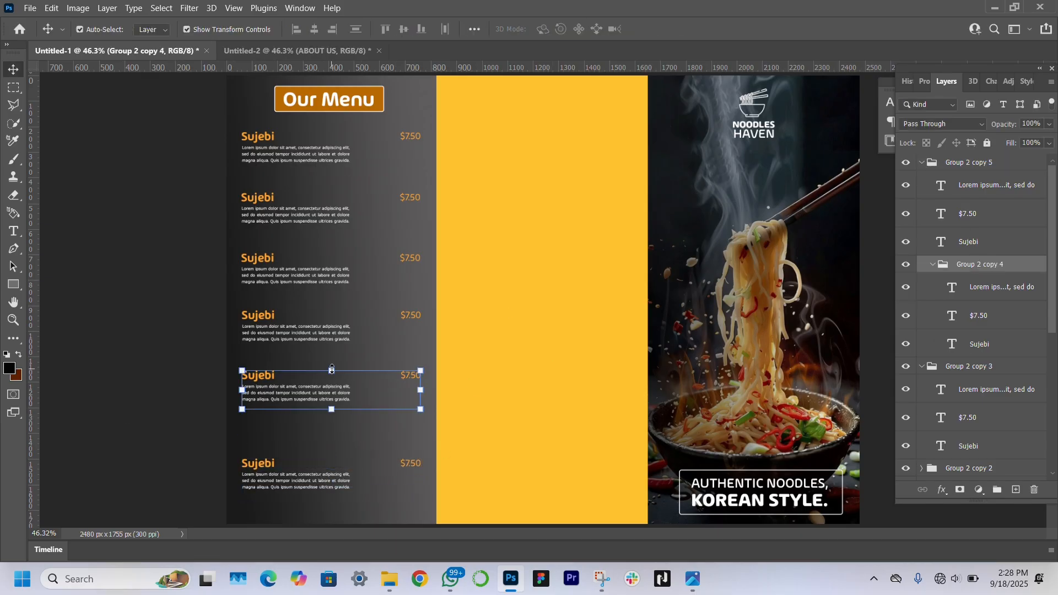
drag(332, 380, 332, 396)
scroll(987, 224, down, 2)
click(982, 332)
drag(333, 315, 333, 323)
click(984, 229)
scroll(1013, 172, up, 1)
scroll(1012, 172, down, 2)
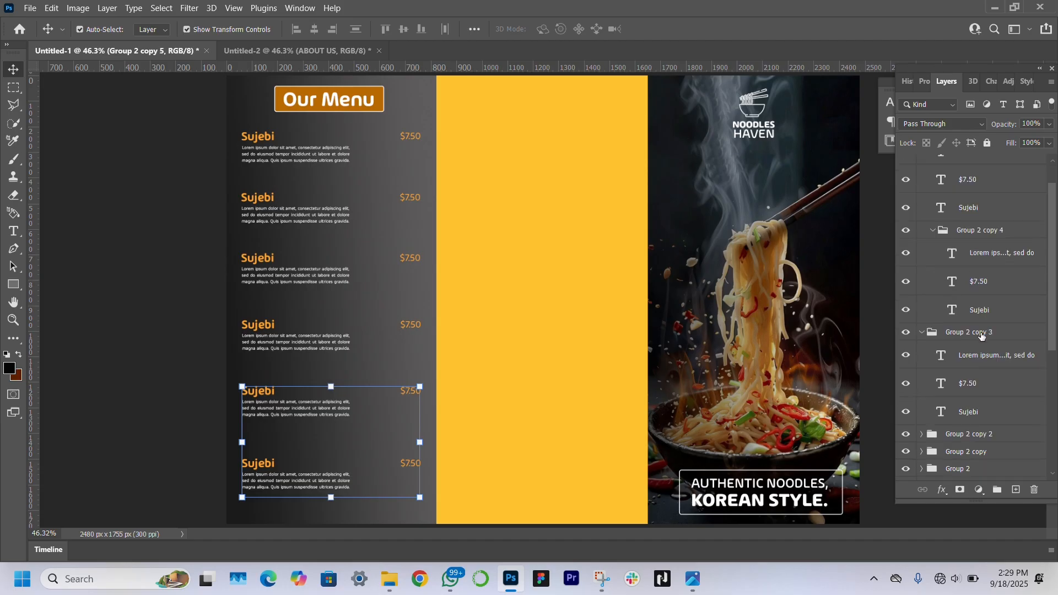
click(981, 298)
scroll(981, 298, down, 1)
click(970, 365)
drag(335, 271, 335, 271)
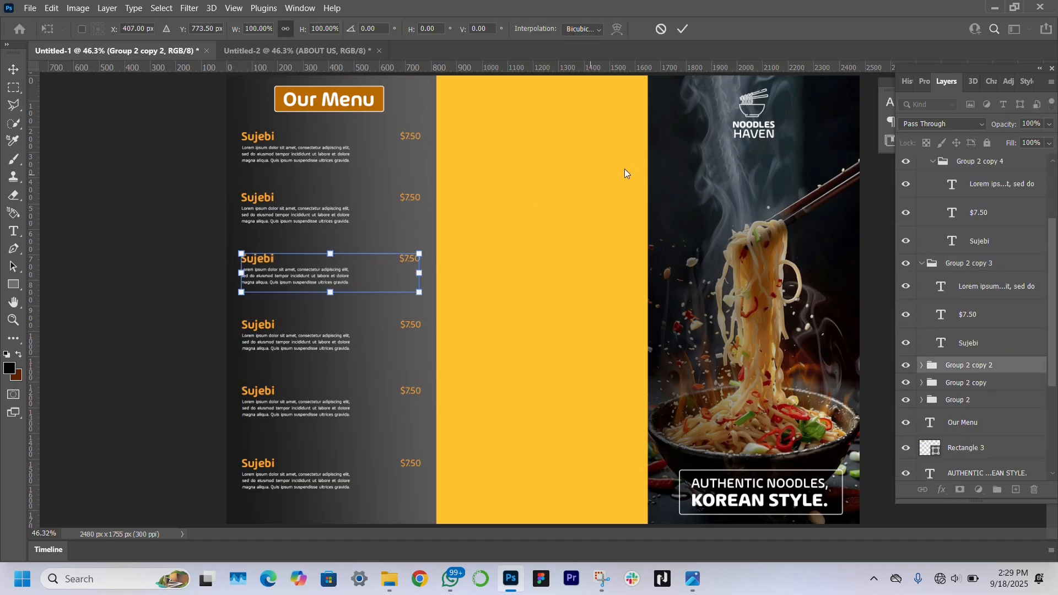
click(154, 425)
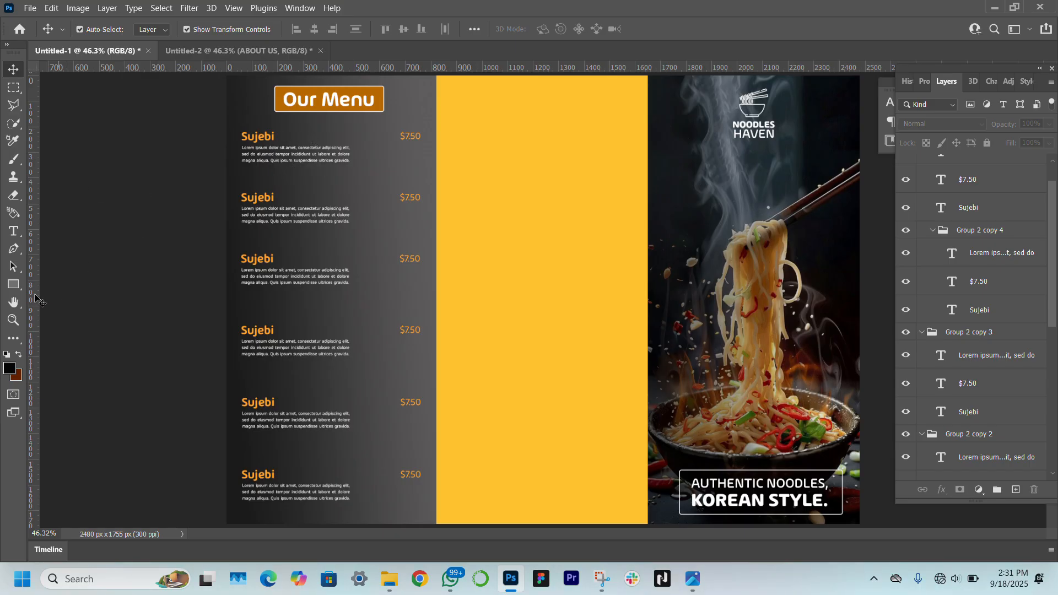
Draw a thin white divider line under the first item and set it to 50% opacity
click(13, 285)
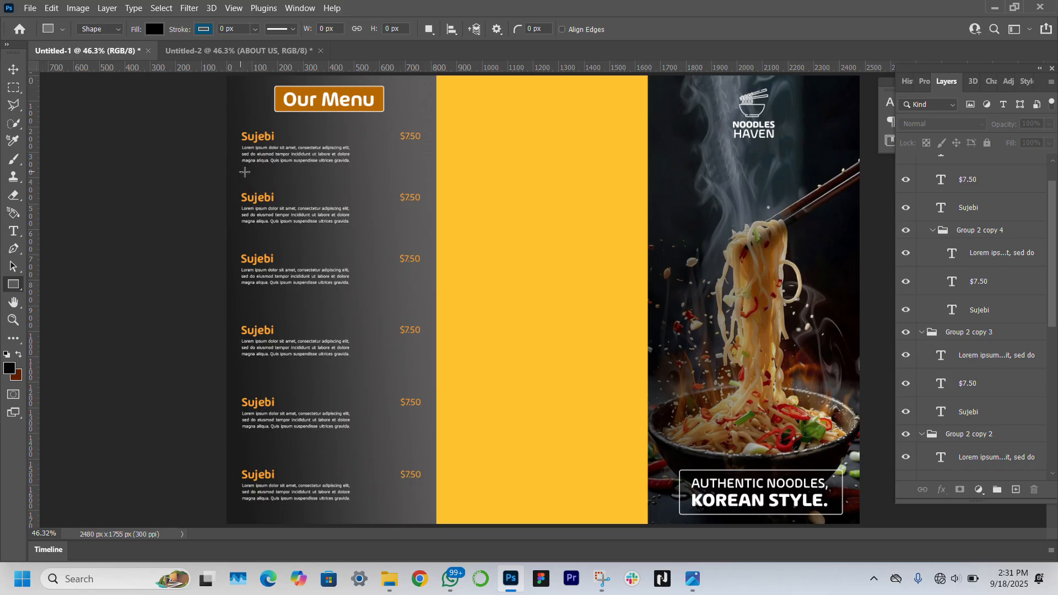
drag(245, 172, 421, 172)
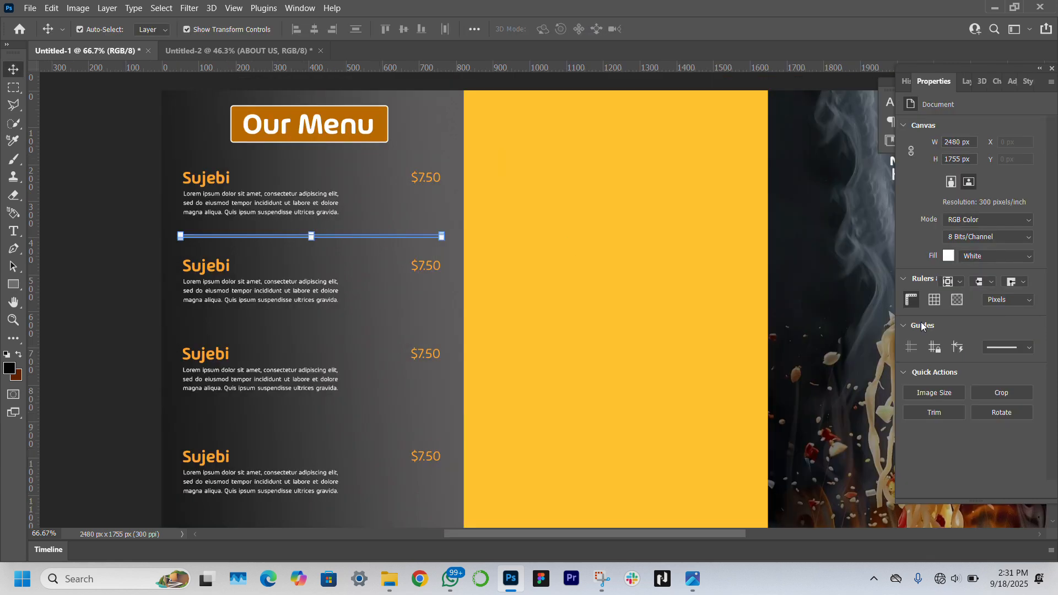
click(947, 226)
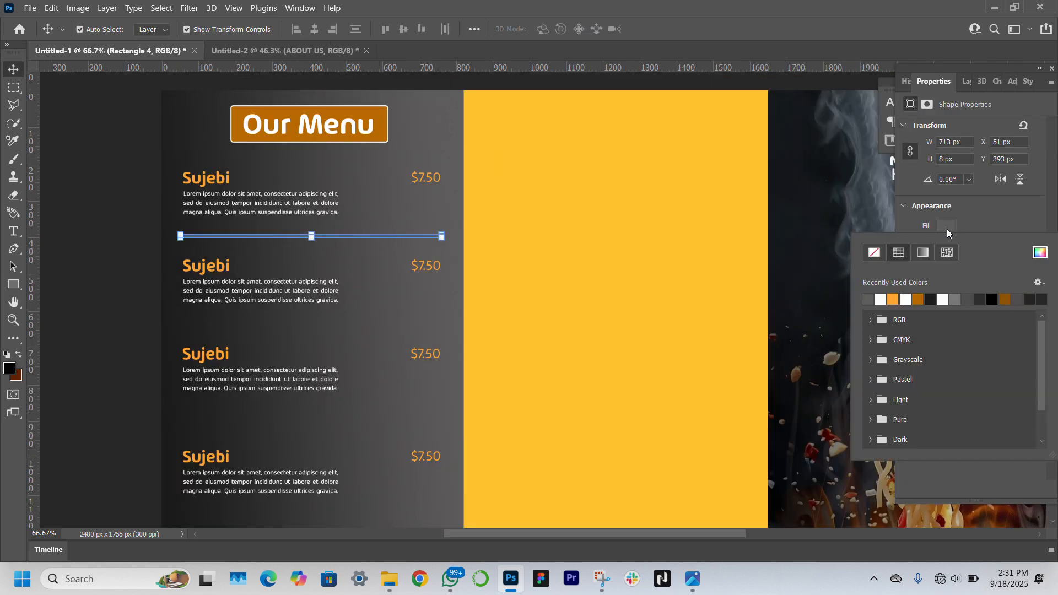
click(943, 299)
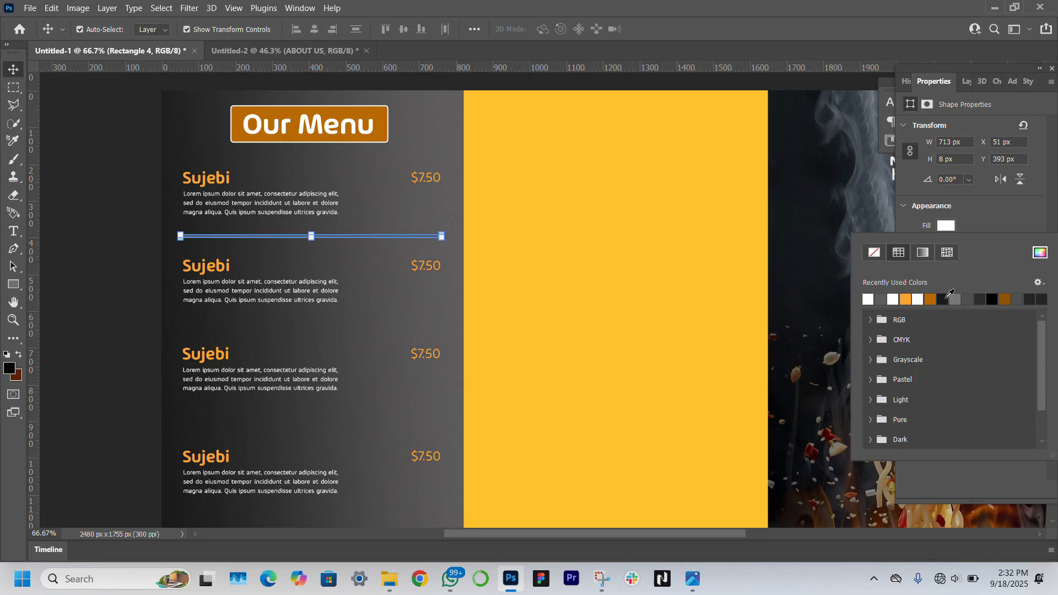
click(1010, 219)
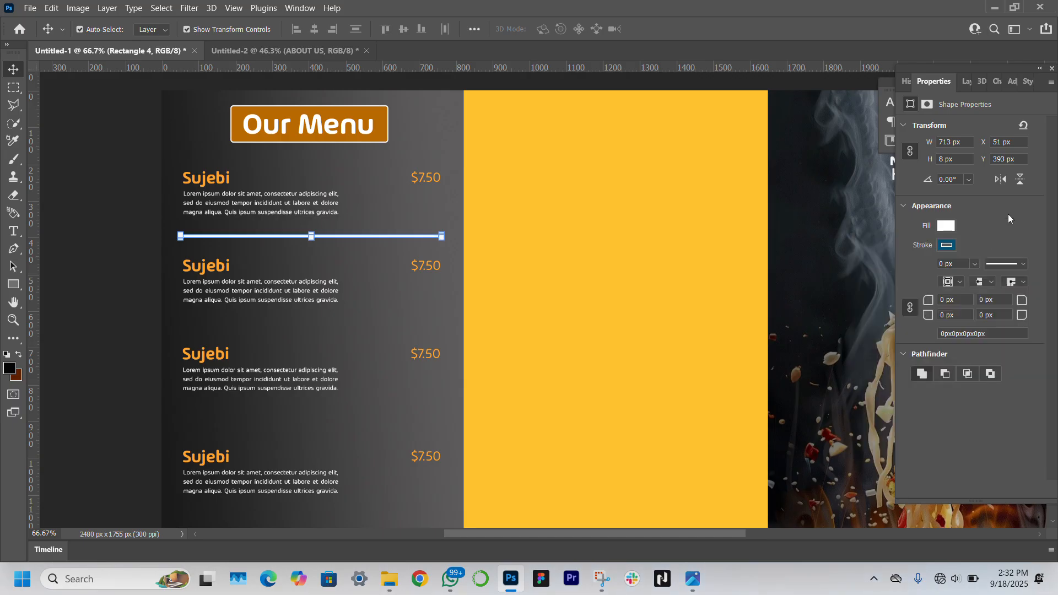
click(967, 82)
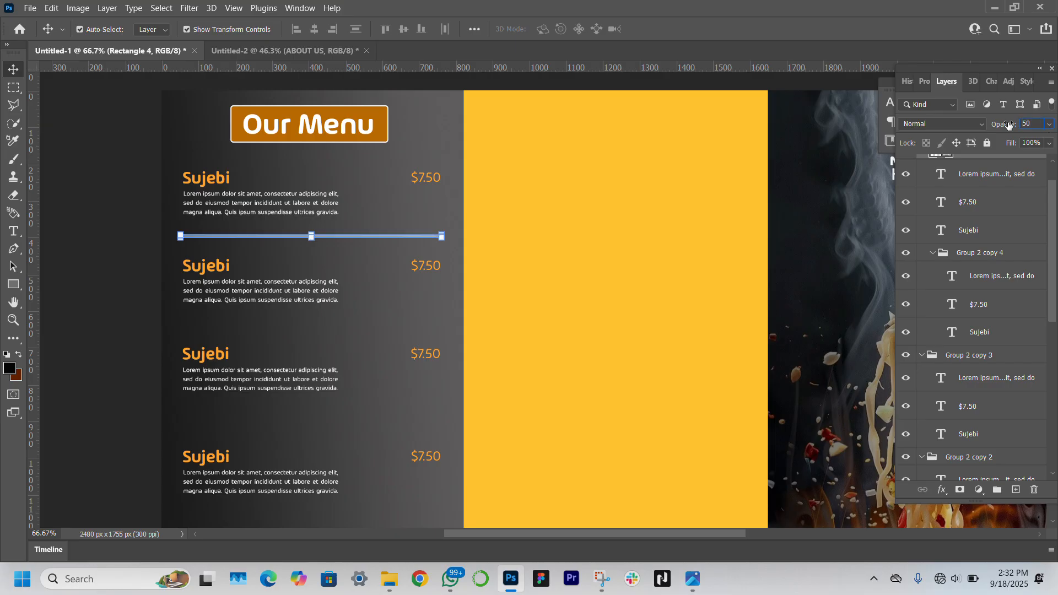
click(260, 260)
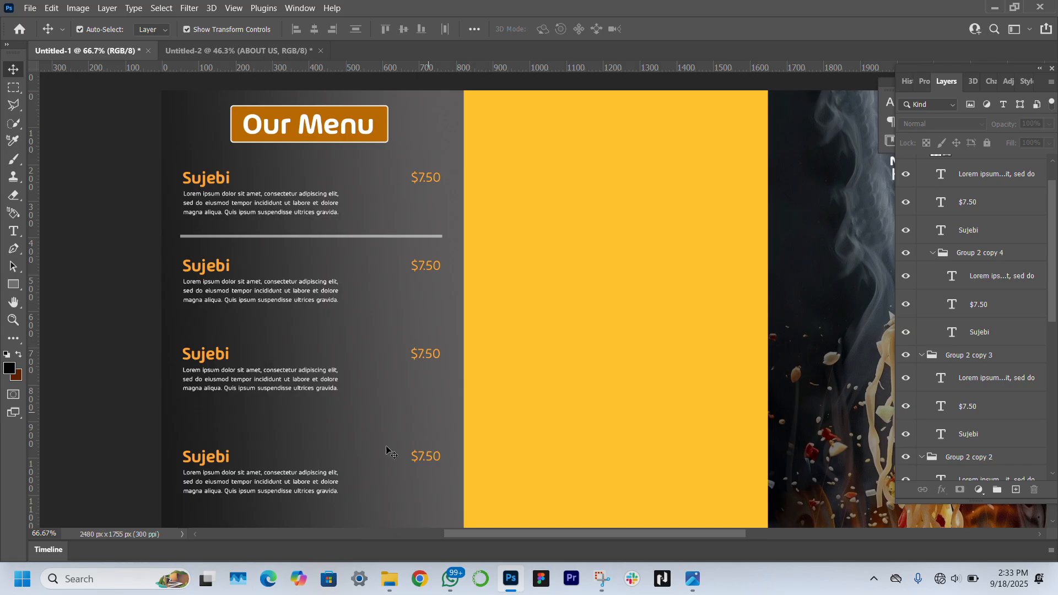
Alt-drag copies of the divider down between each of the remaining menu items
drag(391, 241, 392, 418)
scroll(393, 418, down, 3)
drag(394, 264, 389, 371)
scroll(389, 371, down, 1)
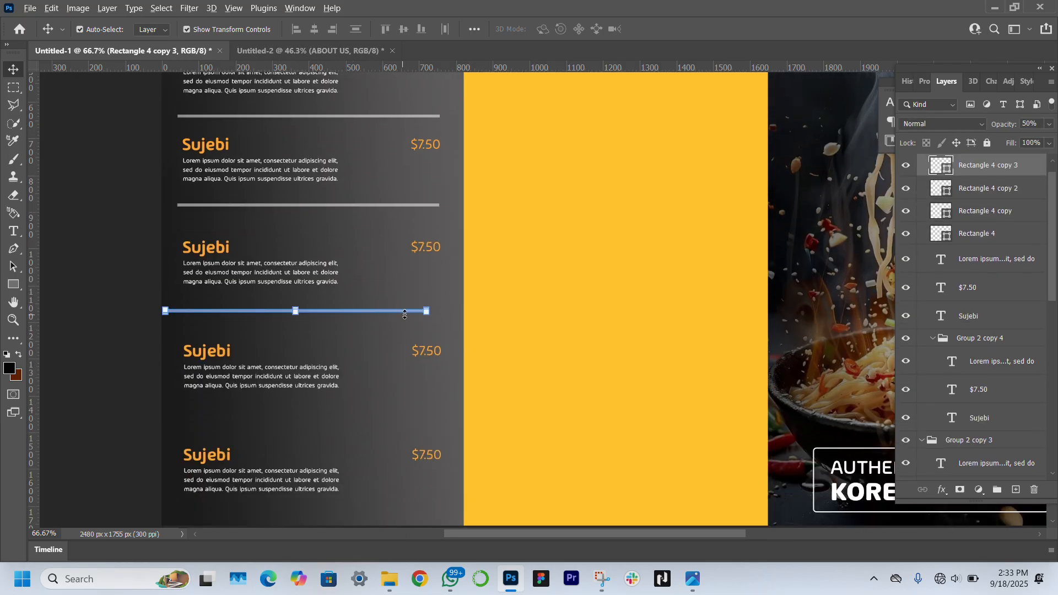
key(ctrl+z)
drag(393, 207, 397, 417)
key(z)
click(414, 28)
click(14, 67)
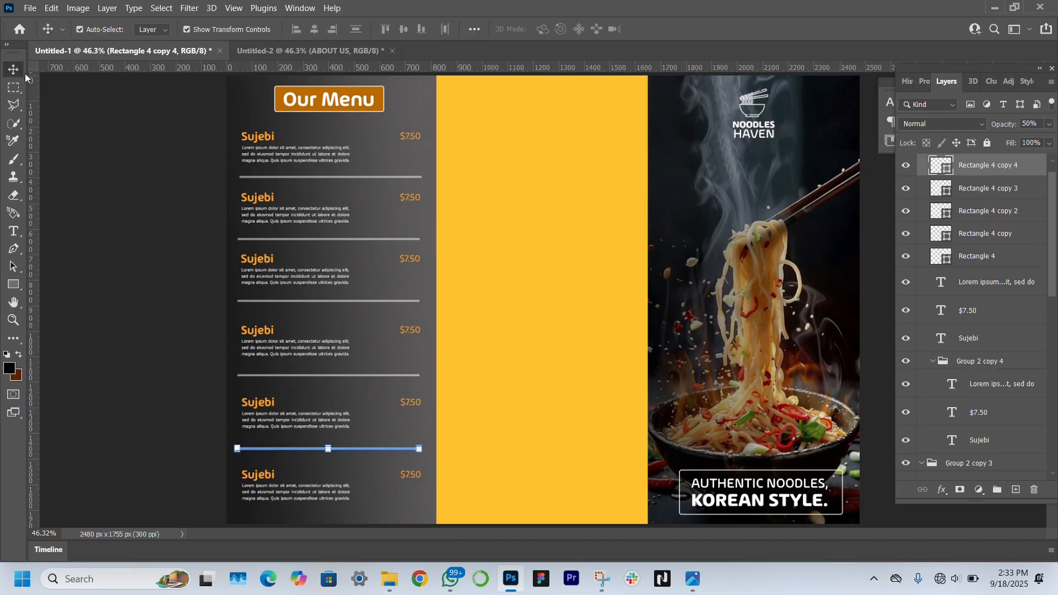
click(106, 241)
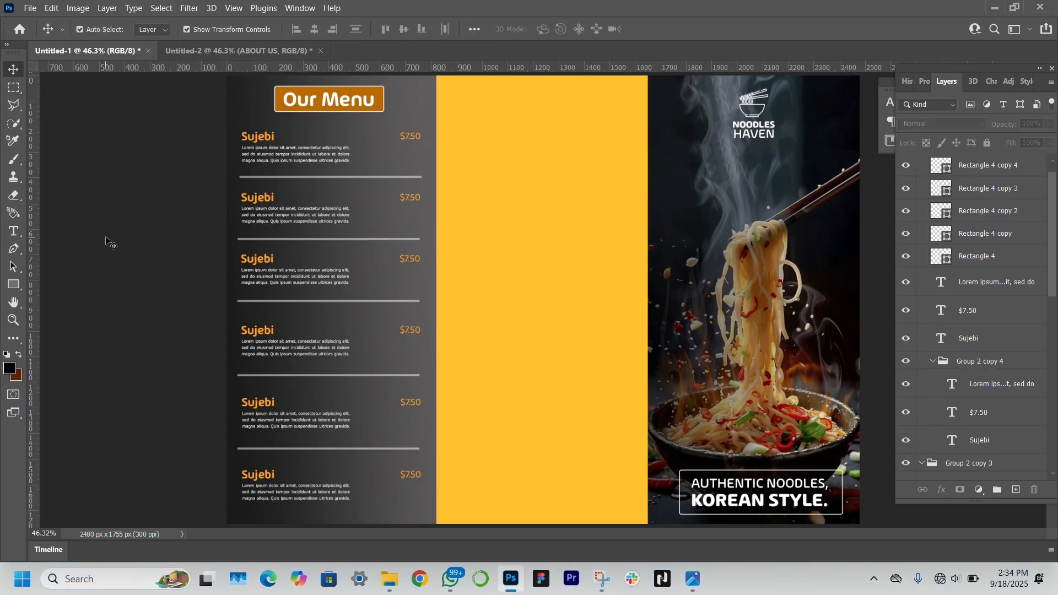
Widen the first two Sujebi description text boxes so their text reflows into longer lines
click(320, 159)
double_click(309, 156)
drag(353, 161, 375, 160)
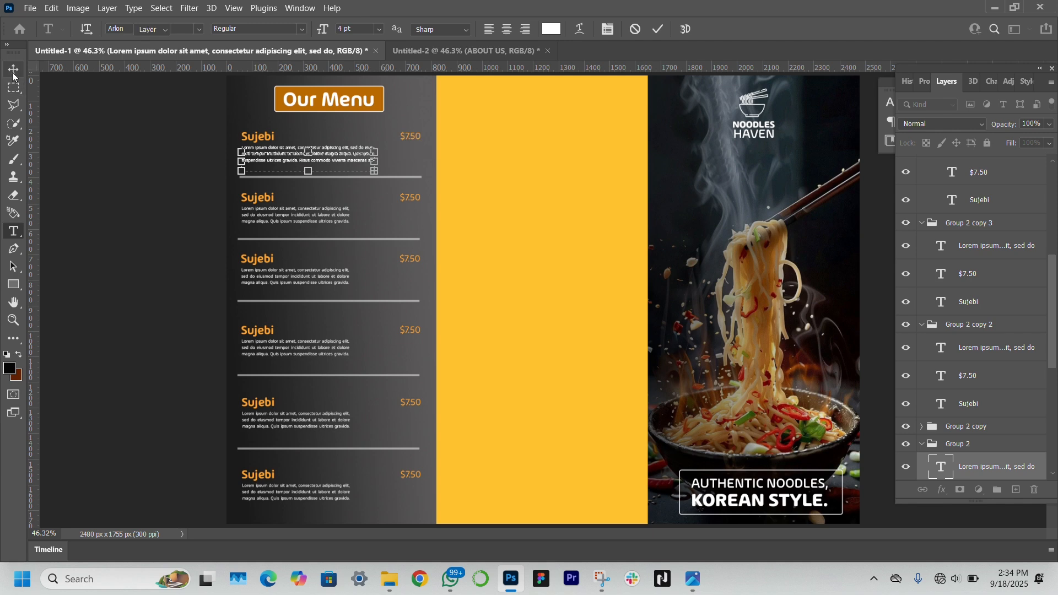
click(13, 71)
click(316, 218)
click(13, 231)
click(315, 218)
drag(349, 223, 374, 223)
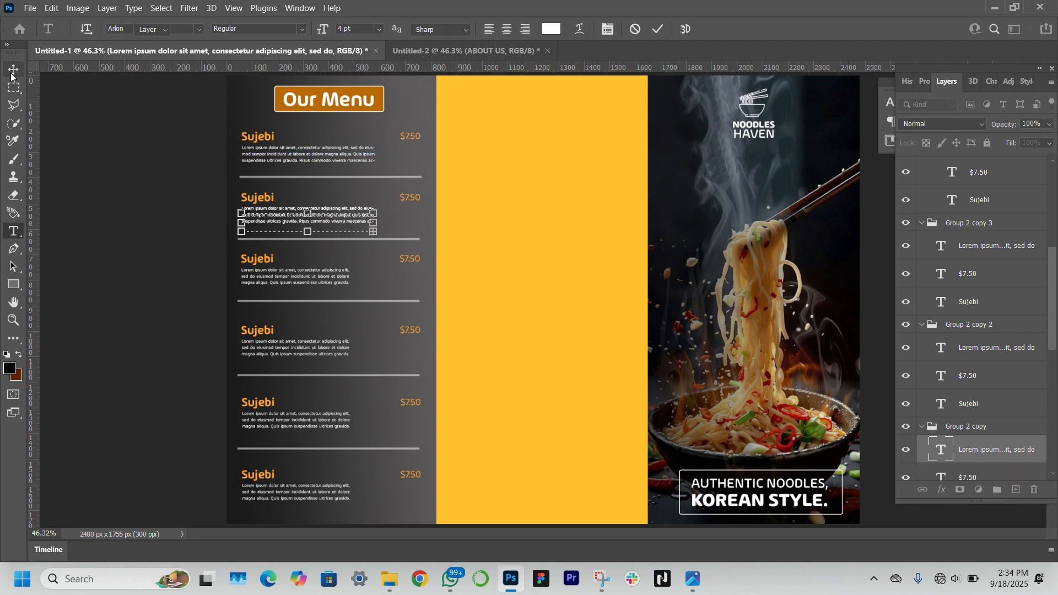
click(13, 72)
Widen the third and fourth description text boxes to the same wider line length
click(14, 232)
click(312, 278)
drag(350, 283, 371, 284)
click(13, 72)
click(290, 354)
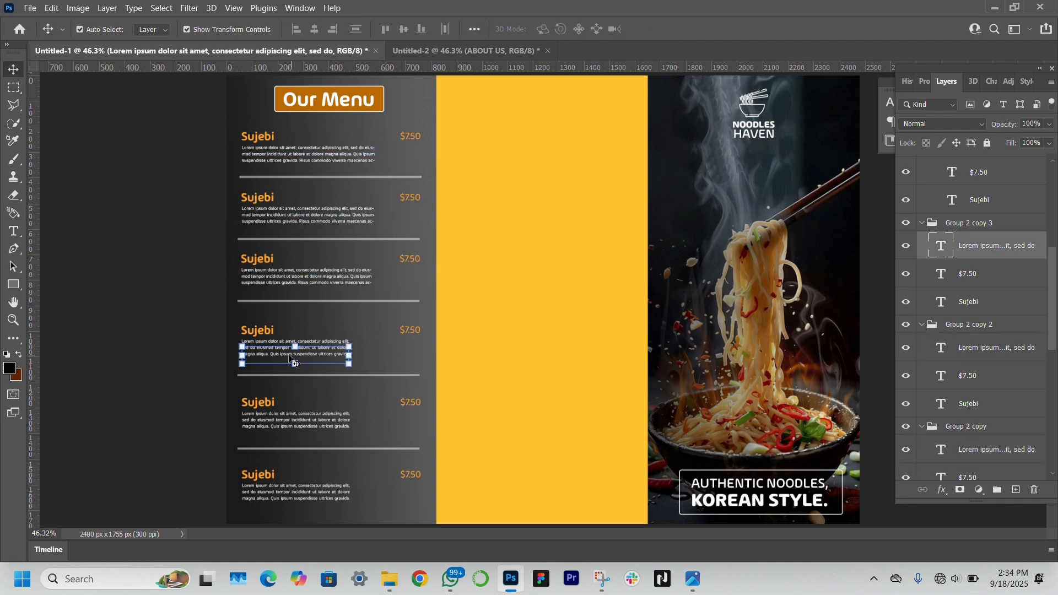
click(13, 232)
click(313, 349)
drag(349, 355, 371, 355)
click(13, 70)
Widen the fifth description box, undoing the two stray text layers created by mistake
click(13, 232)
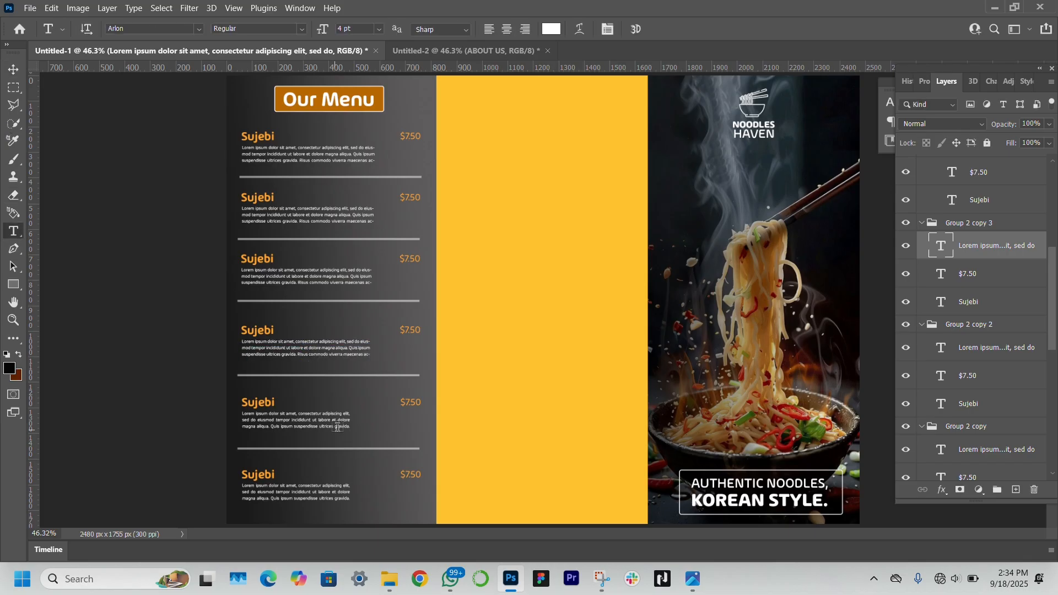
click(336, 427)
click(14, 71)
key(ctrl+z)
click(317, 422)
click(13, 232)
click(340, 427)
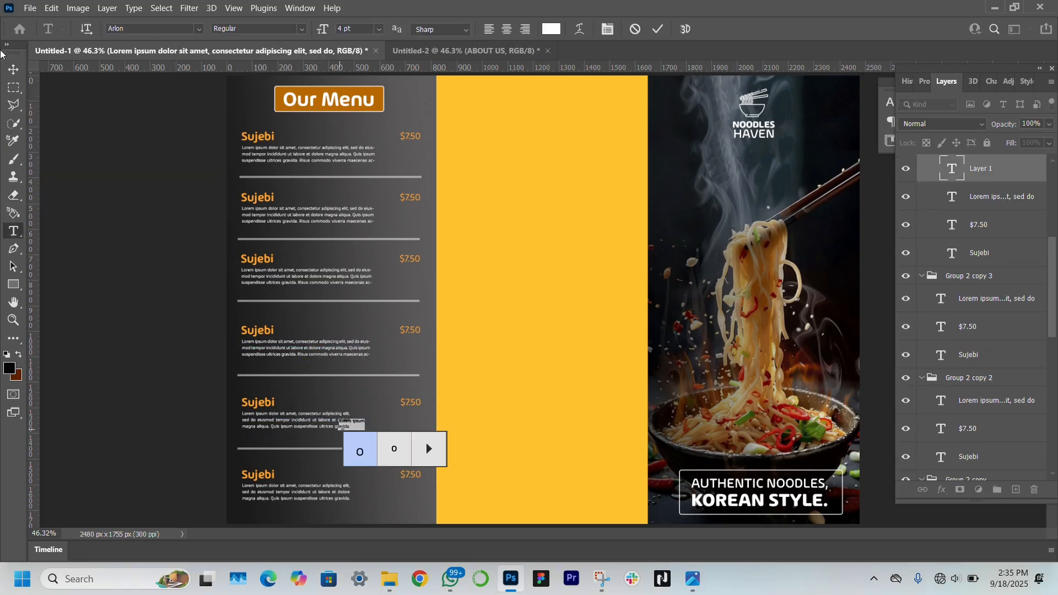
click(13, 71)
key(ctrl+z)
click(13, 231)
click(317, 420)
drag(350, 427, 368, 427)
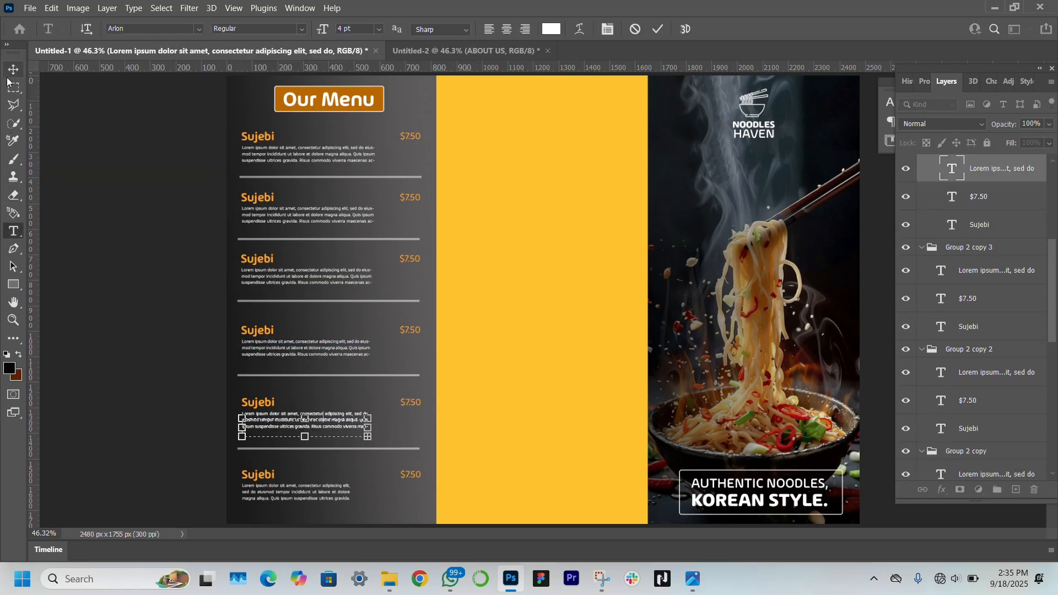
click(12, 72)
Widen the sixth description box to match the others and deselect
click(317, 493)
click(12, 231)
click(336, 492)
drag(350, 500, 373, 504)
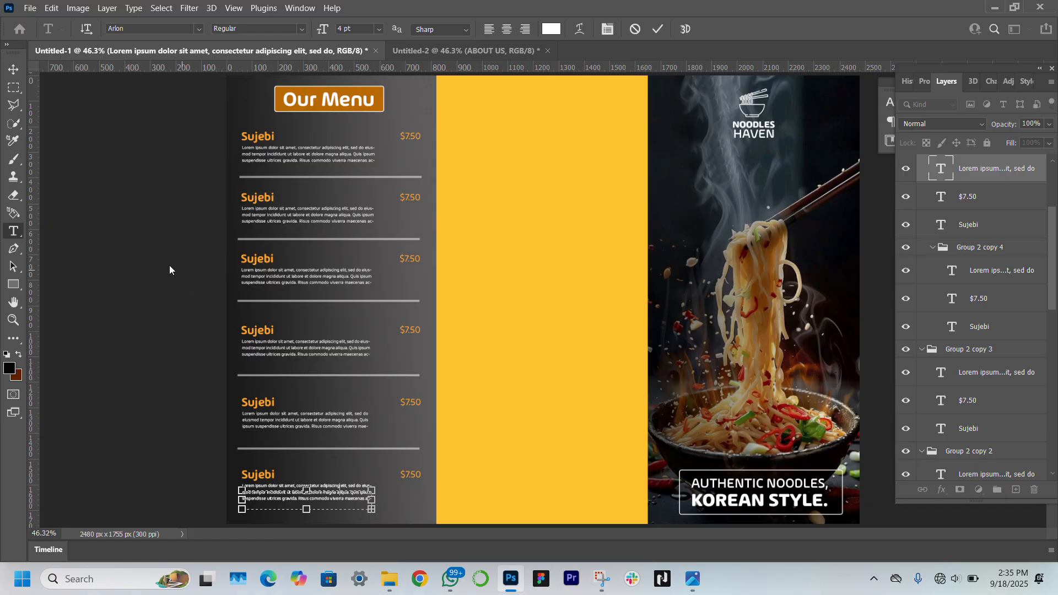
click(13, 69)
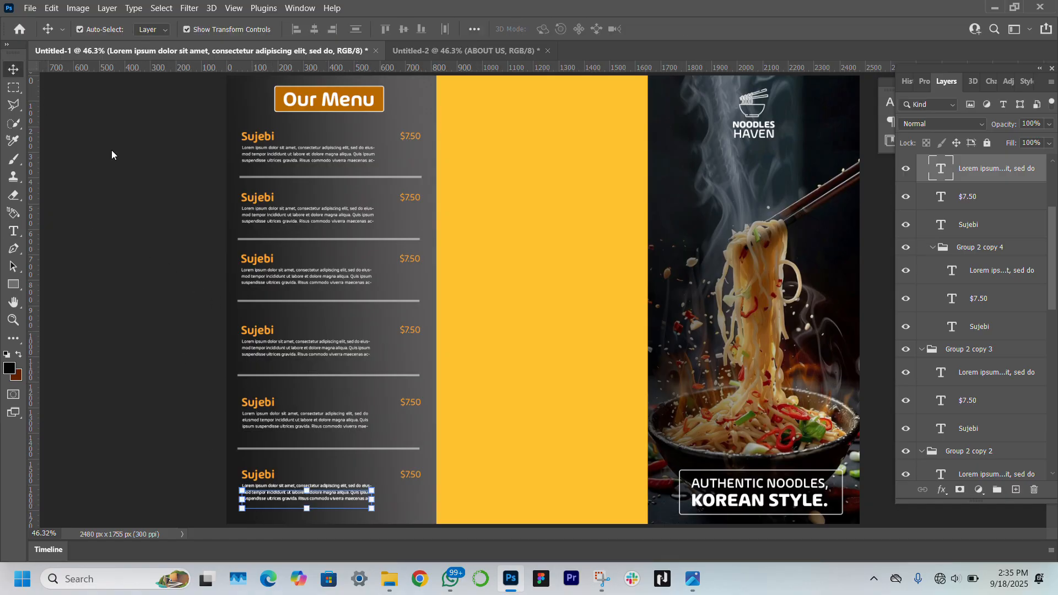
click(207, 335)
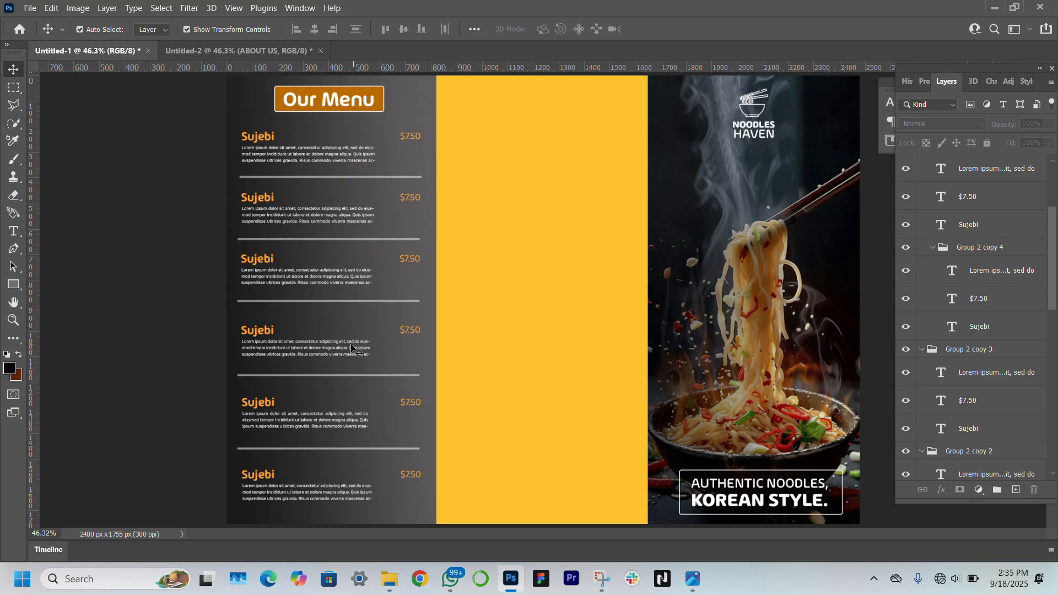
Fill the middle panel with the orange sampled from the Our Menu box
click(506, 226)
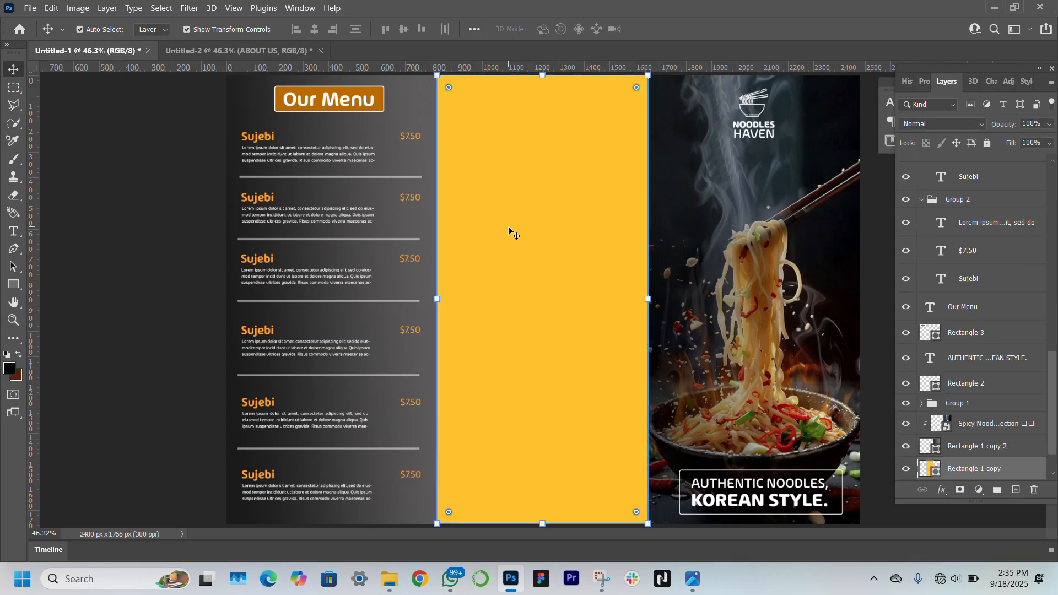
double_click(934, 469)
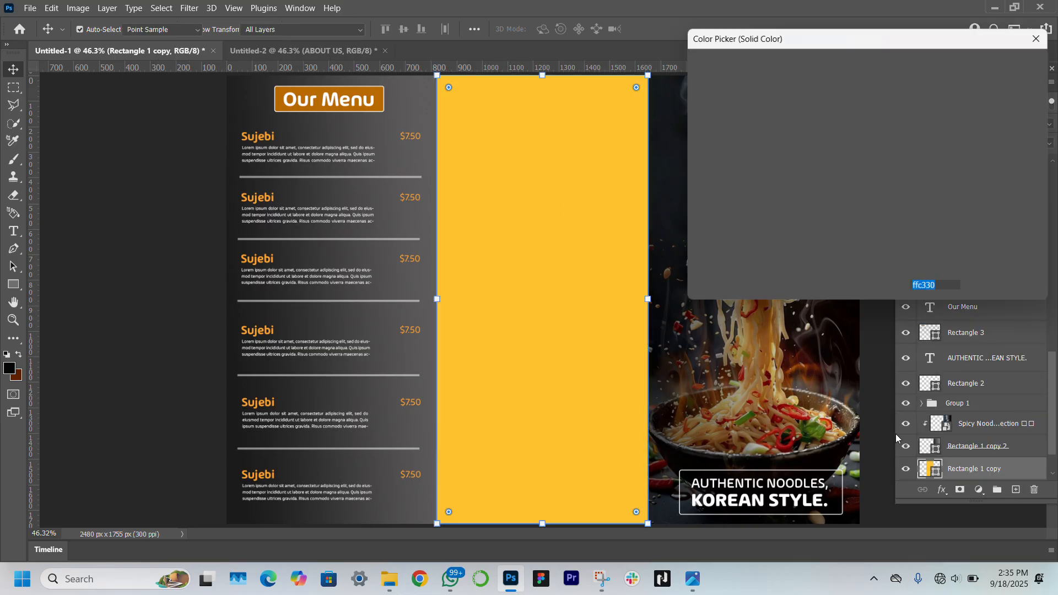
click(379, 84)
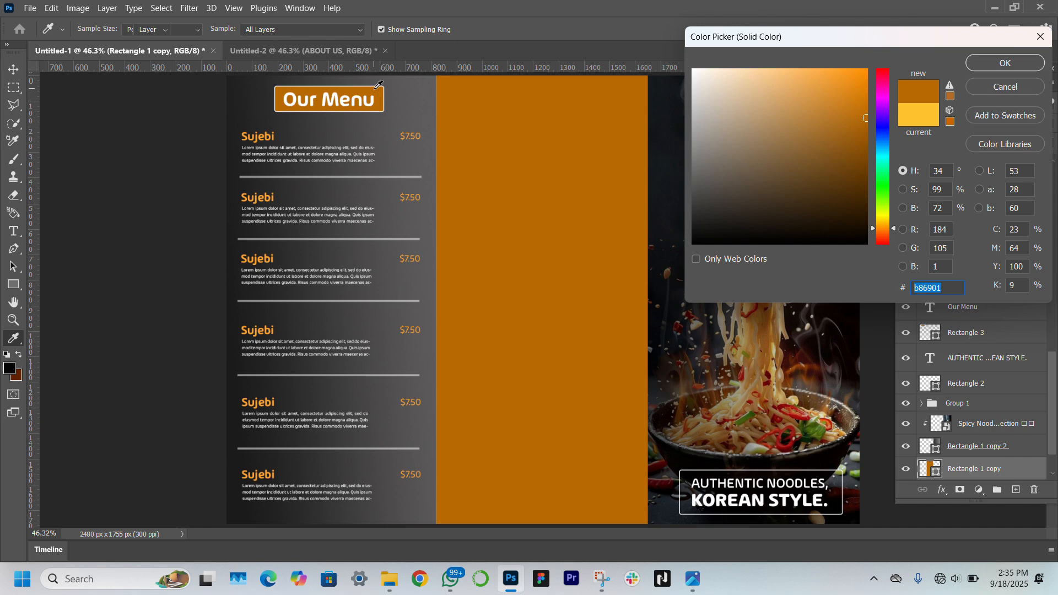
key(Return)
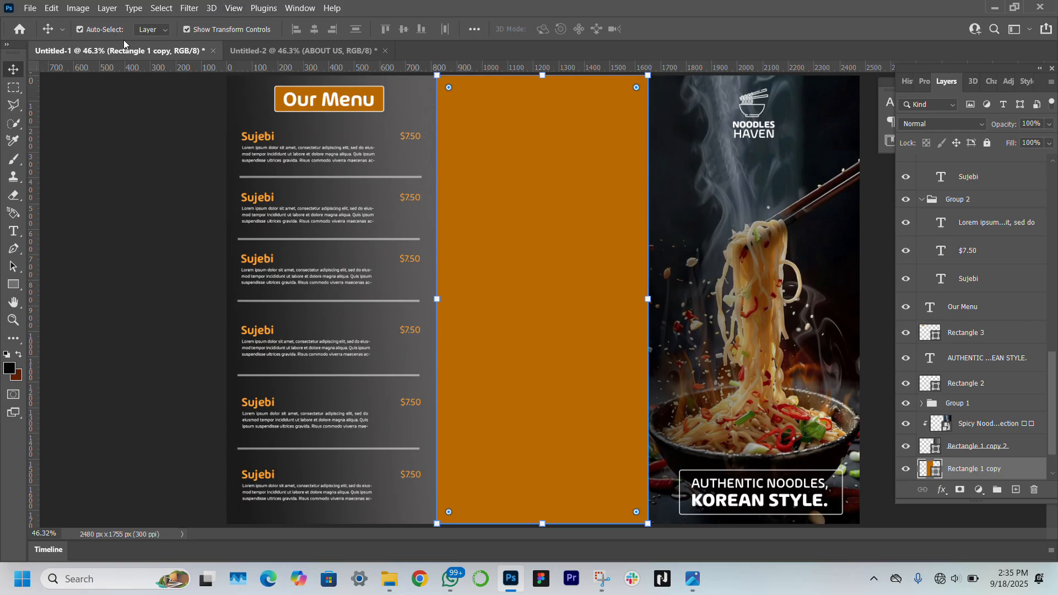
click(148, 265)
Change the middle panel's fill to a darker brown swatch
click(534, 311)
click(924, 81)
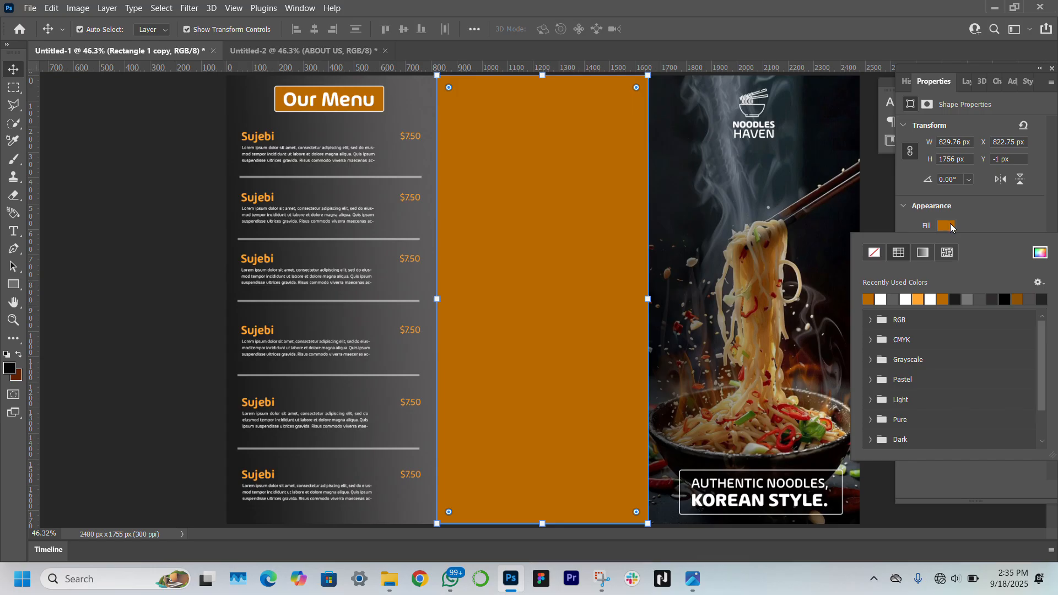
click(1018, 299)
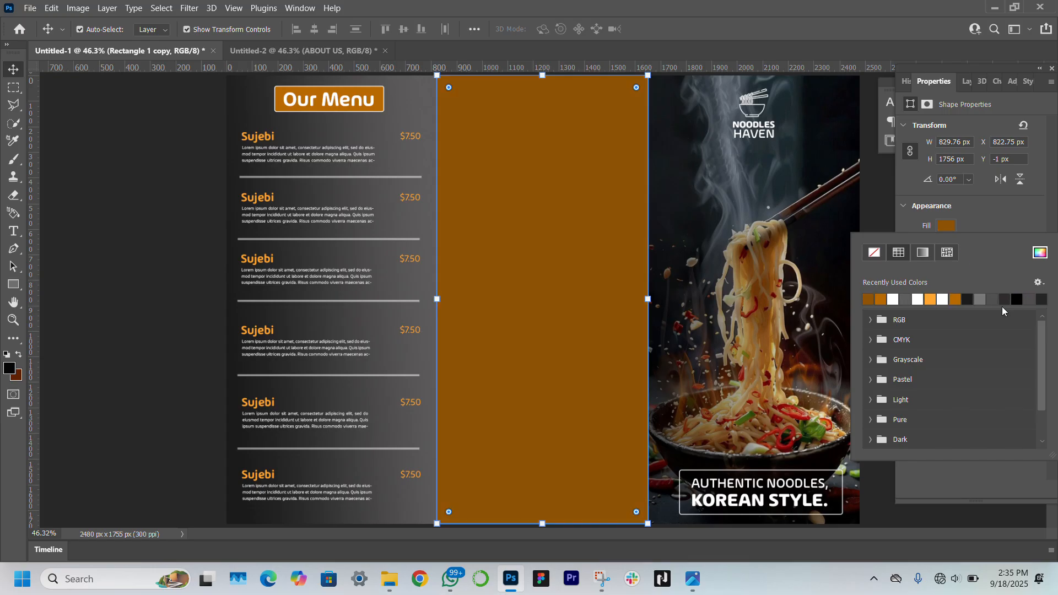
click(155, 298)
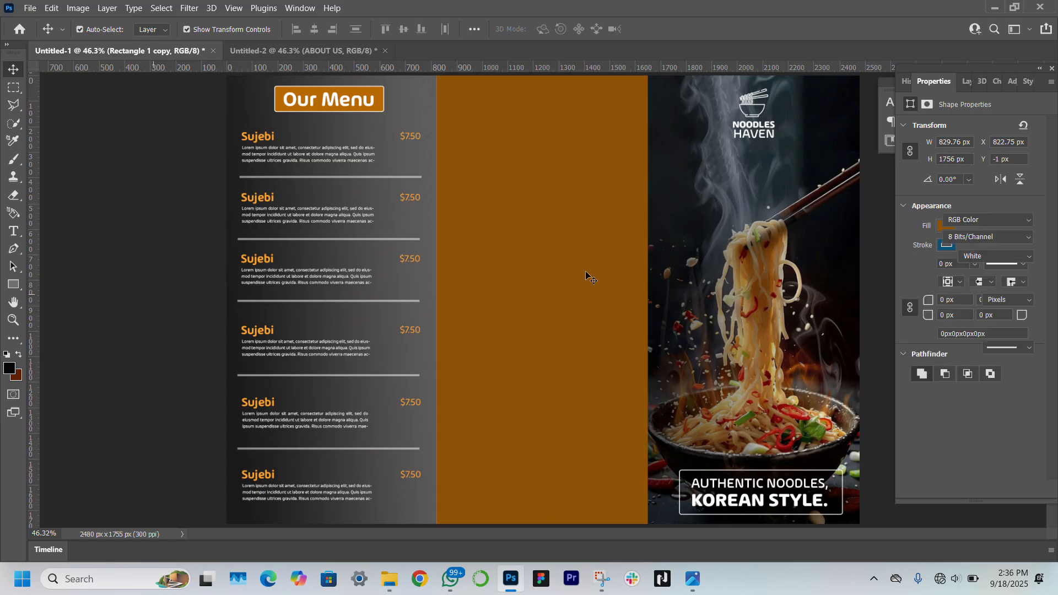
click(970, 81)
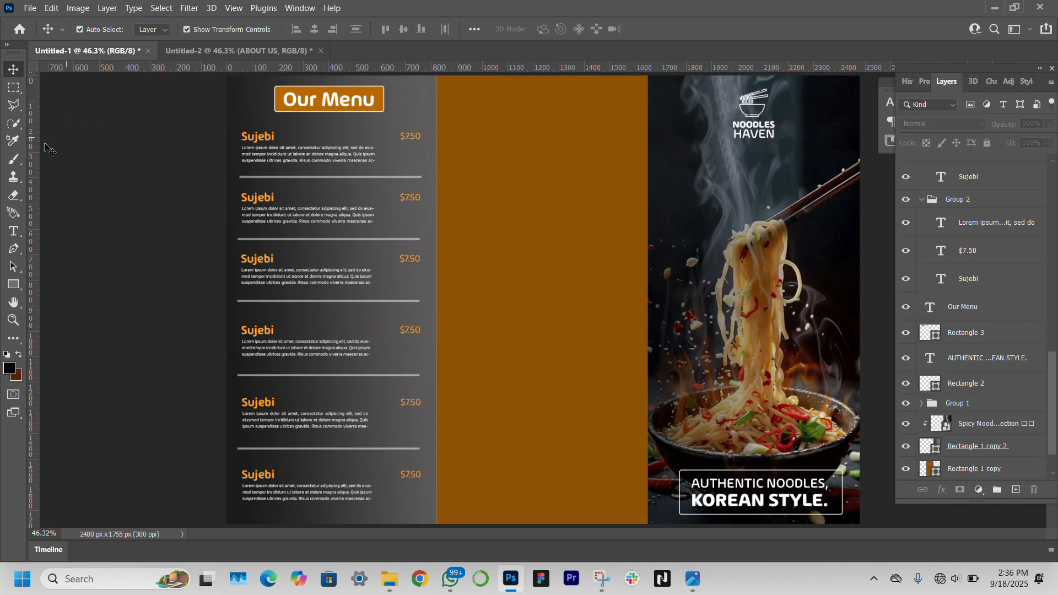
Draw a rectangle at the top of the brown panel with 17 px rounded corners
click(11, 232)
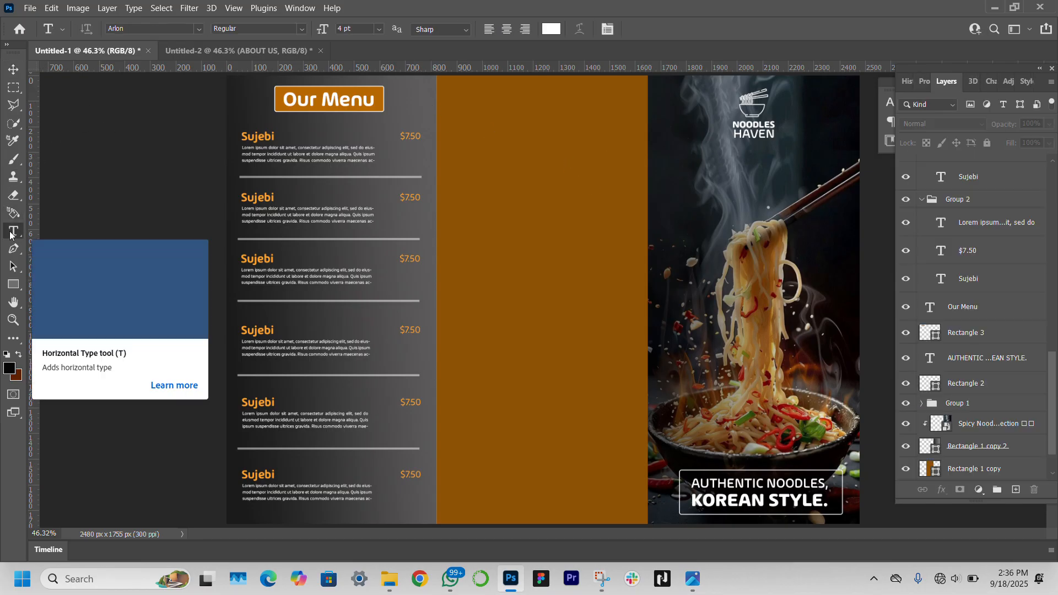
click(13, 284)
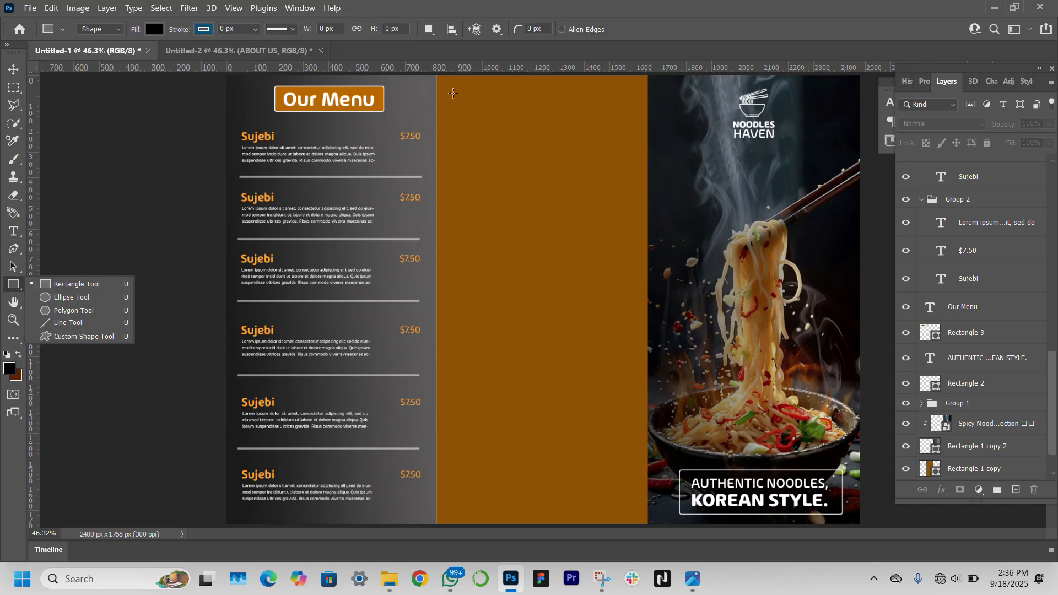
click(452, 92)
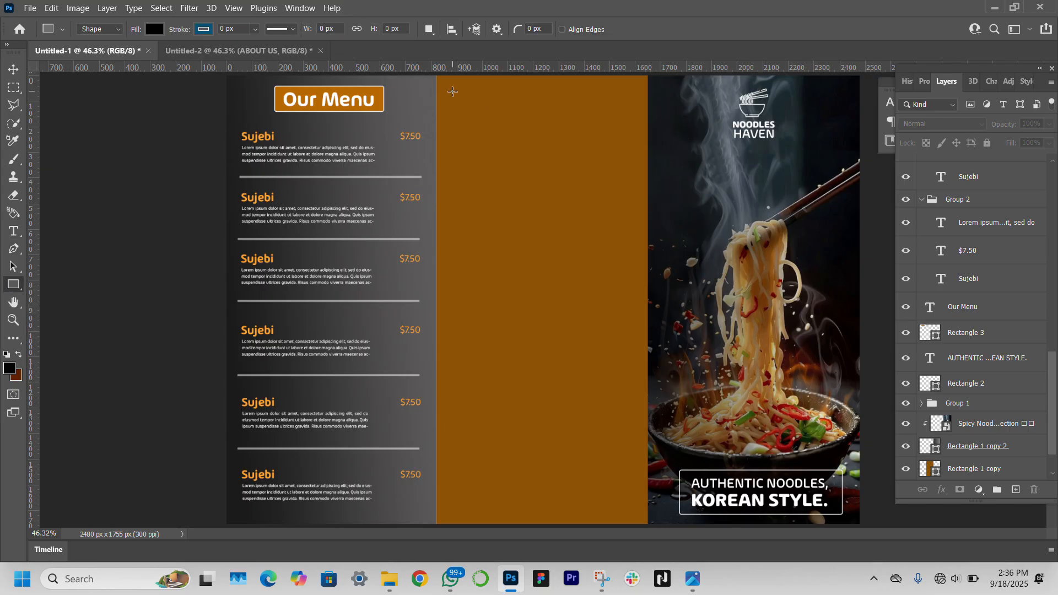
drag(453, 92, 632, 236)
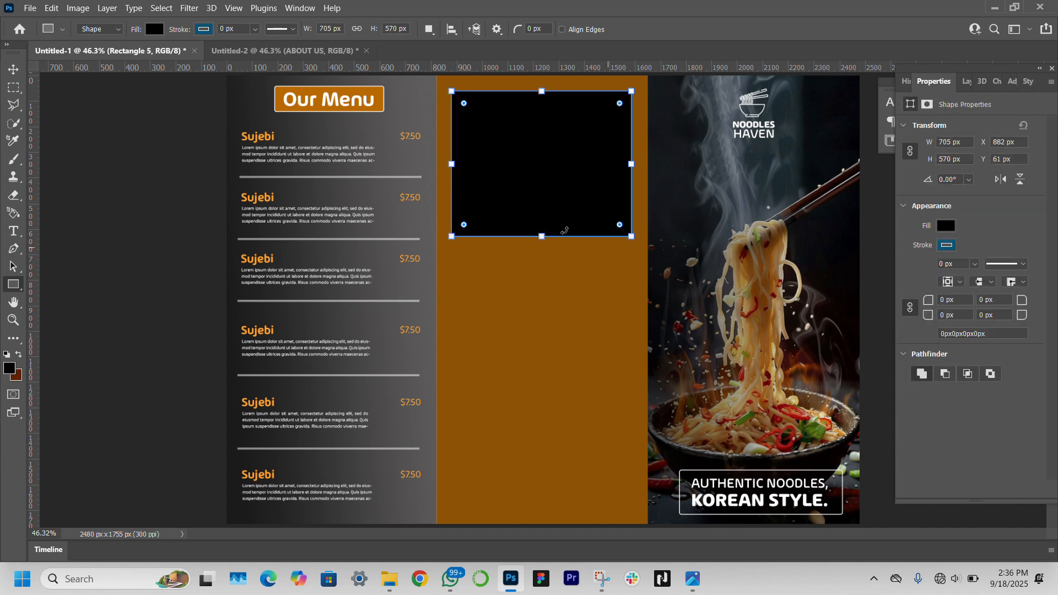
drag(463, 104, 457, 98)
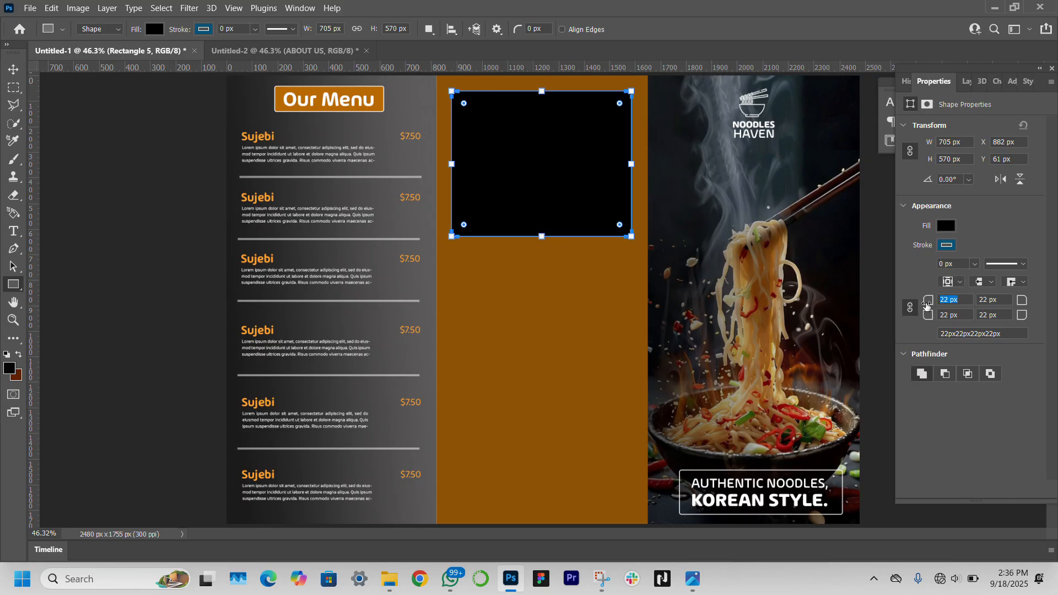
key(Return)
Set the rectangle's fill to No Color so only its white outline shows
click(12, 70)
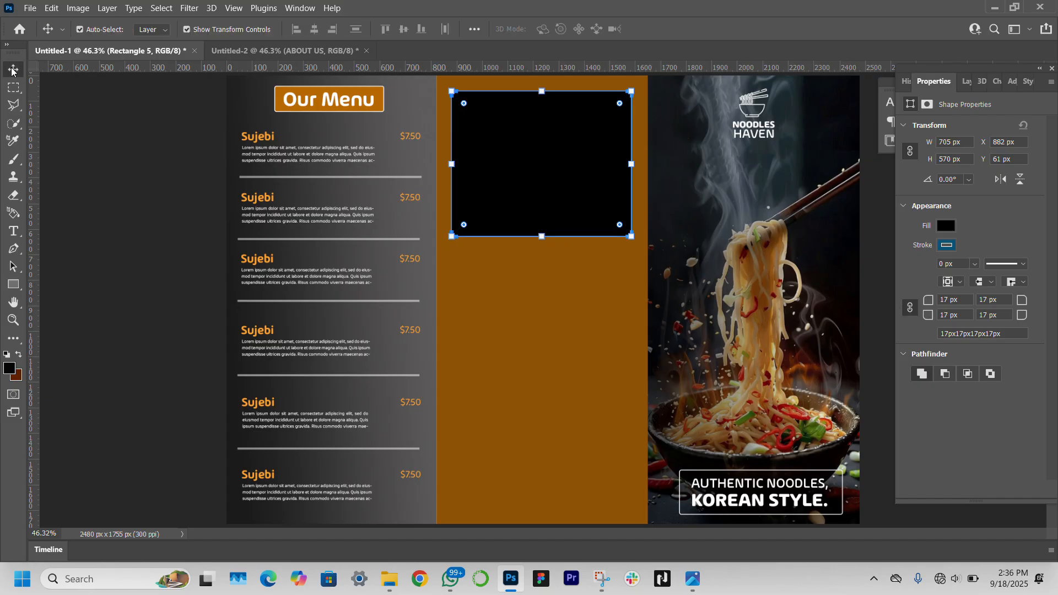
click(951, 226)
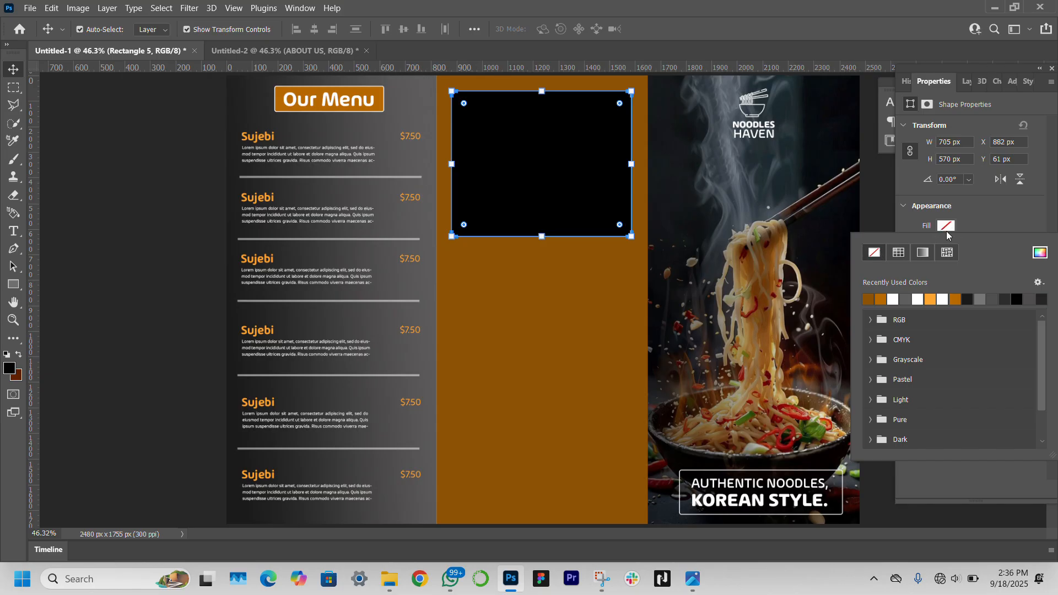
click(989, 203)
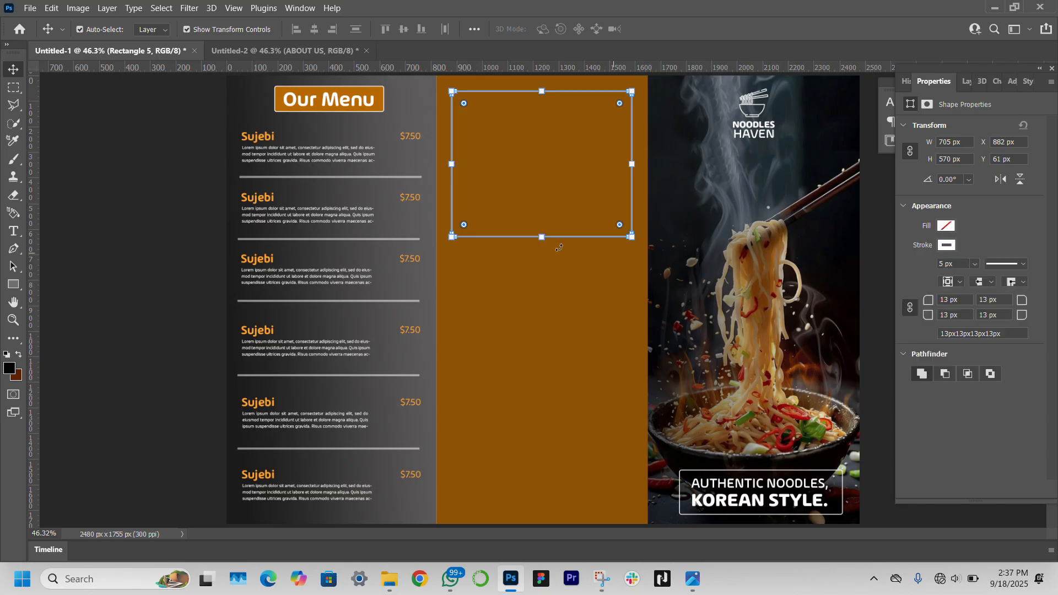
click(176, 315)
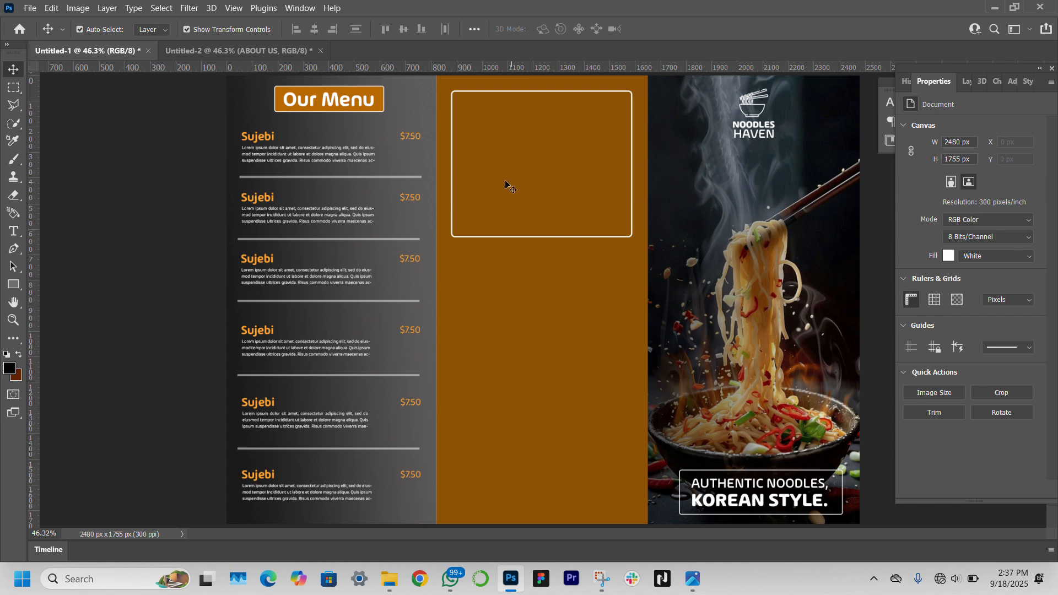
Copy the Our Menu heading into the box and retype it as centred 'Order Now! & Taste Korea in Every Bite'
click(345, 100)
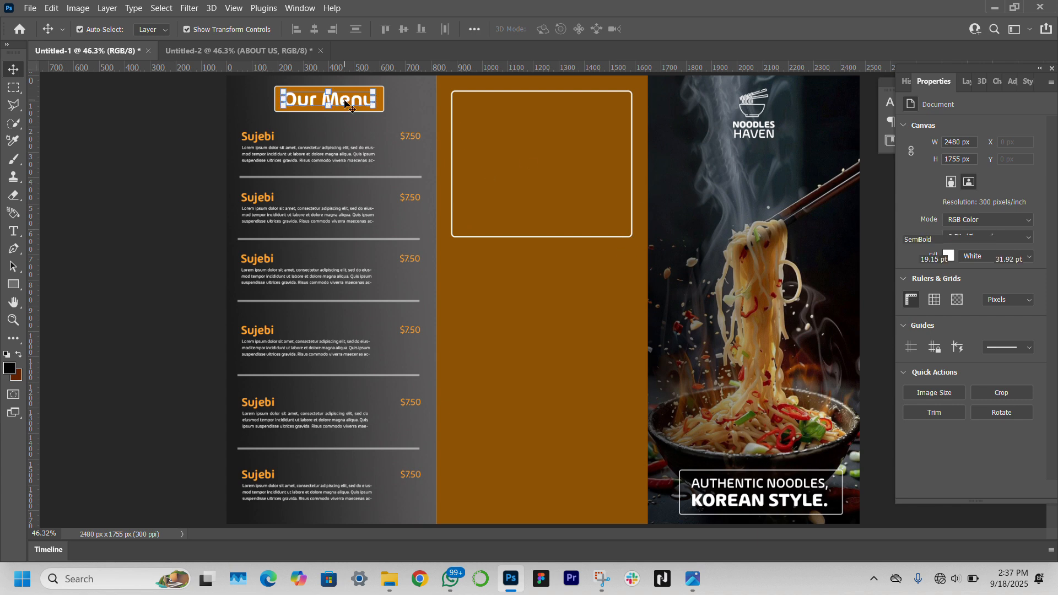
alt+drag(344, 101, 557, 111)
double_click(557, 113)
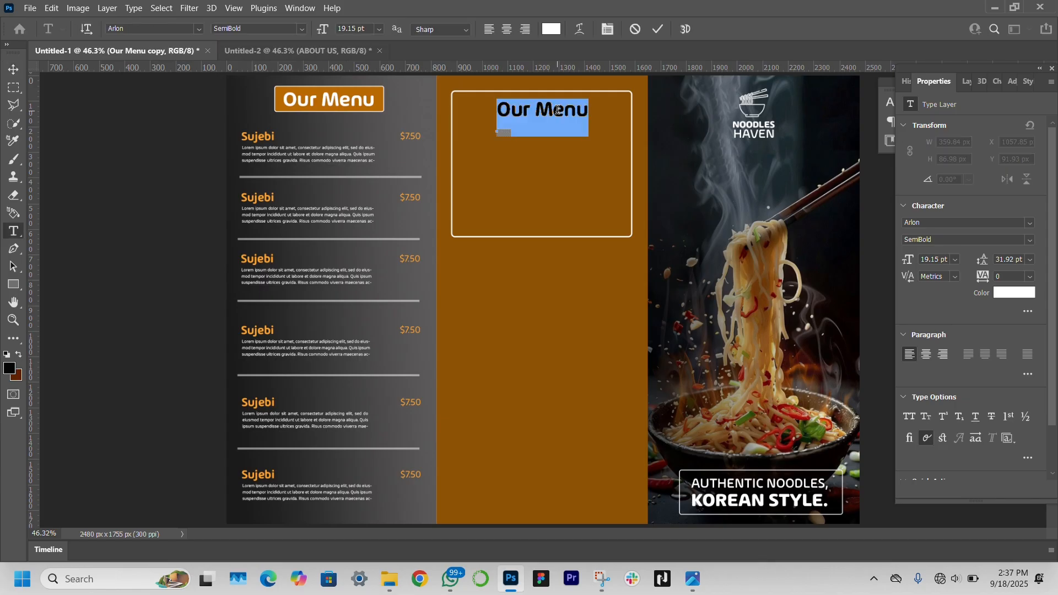
text(Order)
key(Return)
text(Now! & )
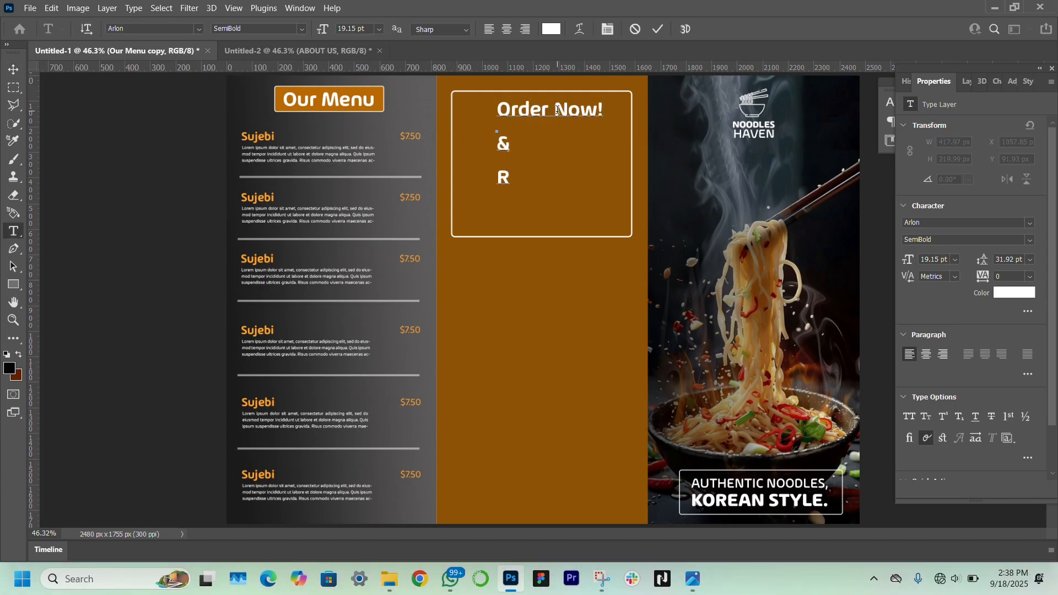
text(Taste Korea )
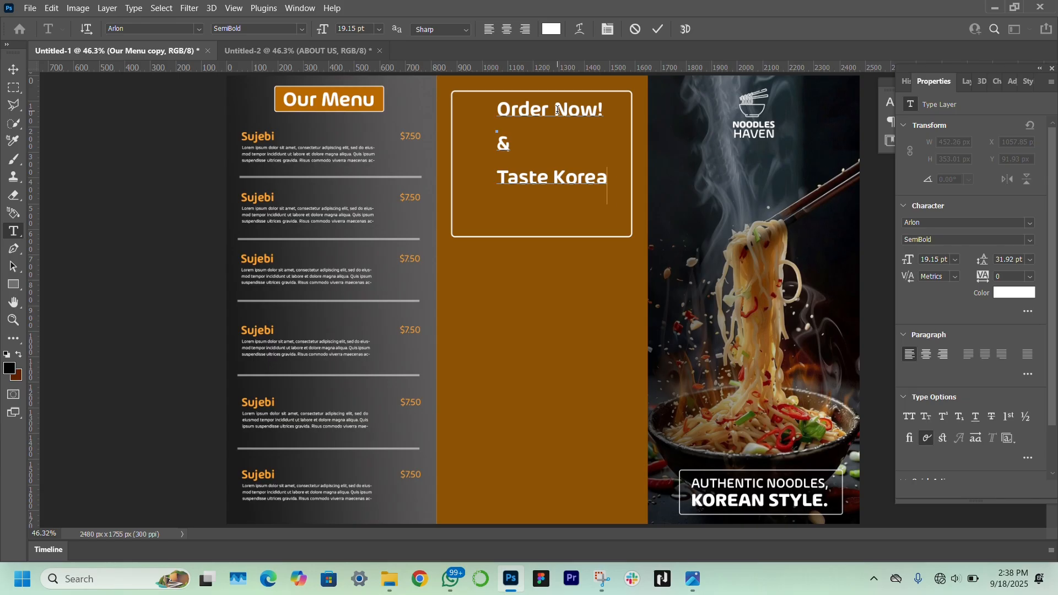
text(in Every Bite)
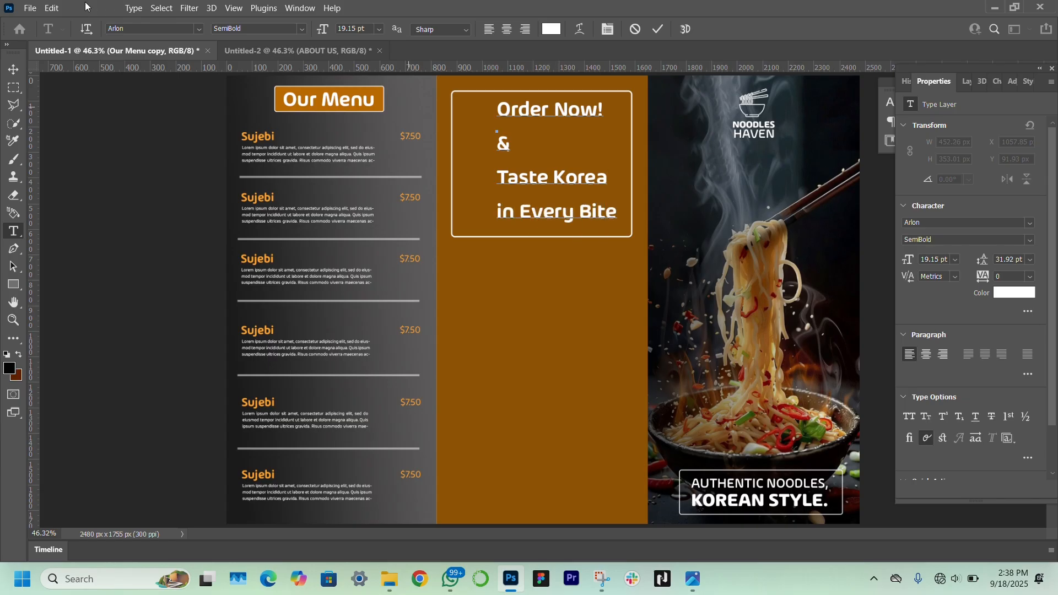
click(13, 69)
click(926, 354)
drag(502, 181, 541, 183)
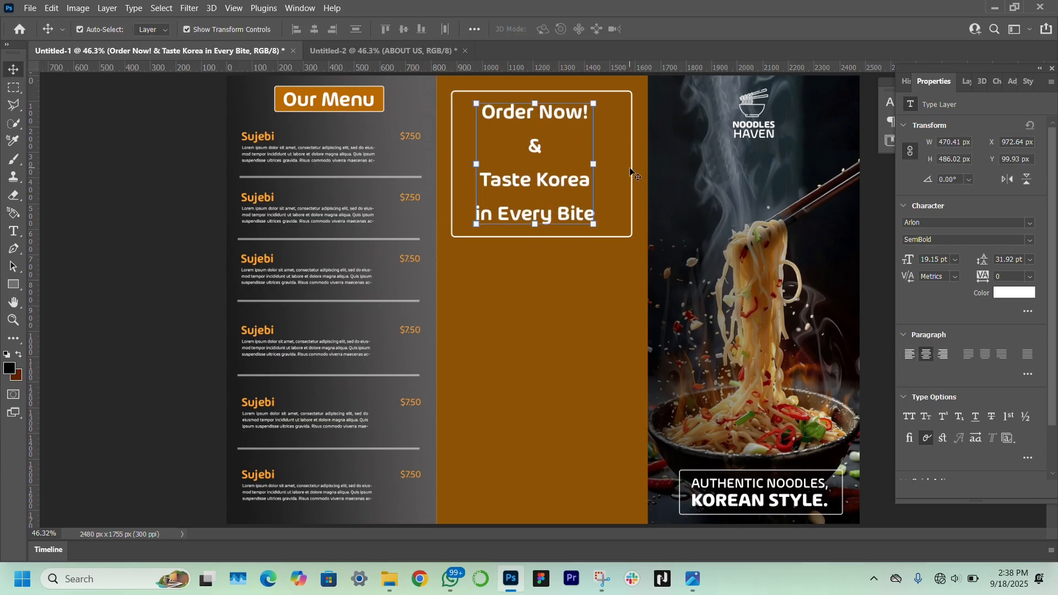
Narrow the outlined box from both sides to fit around the slogan
click(633, 172)
click(631, 165)
key(ctrl+t)
drag(628, 165, 605, 164)
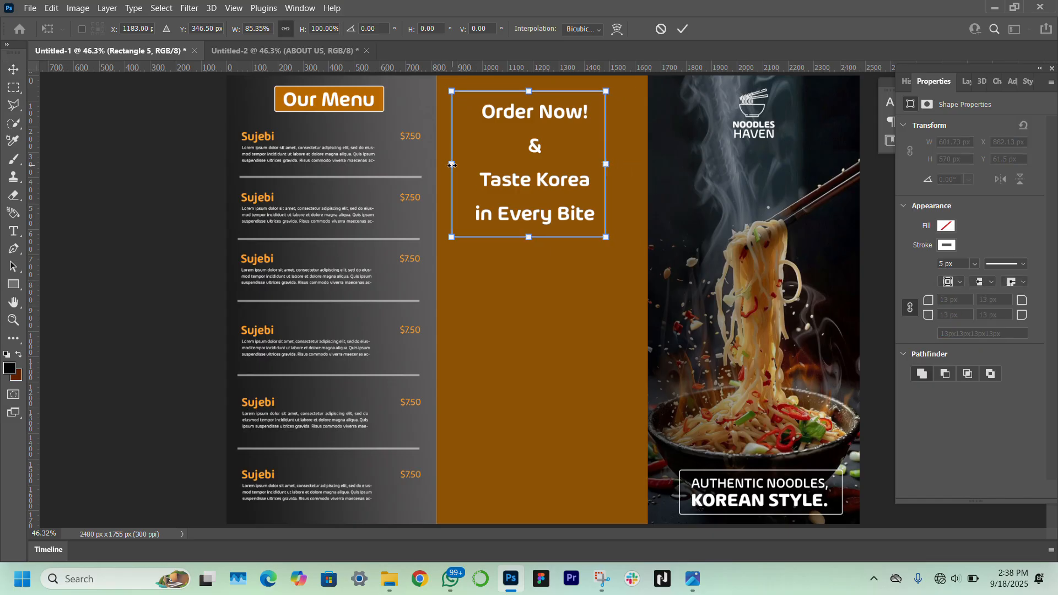
drag(453, 165, 469, 165)
Make Order Now! bold, set KOREA and EVERY in all caps, and add '!' after Bite
key(Return)
key(t)
drag(589, 113, 511, 108)
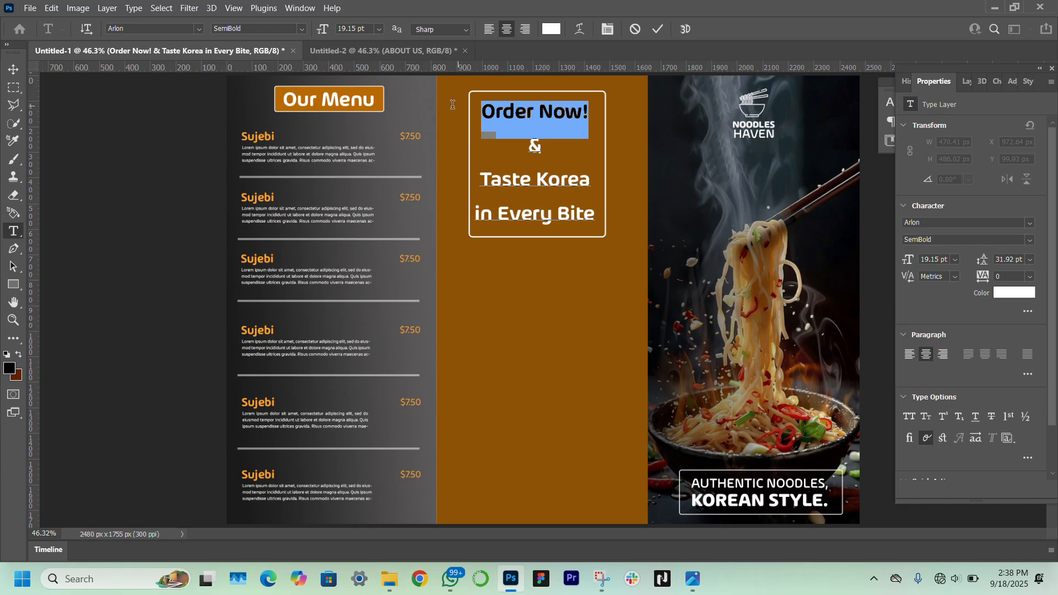
click(1030, 239)
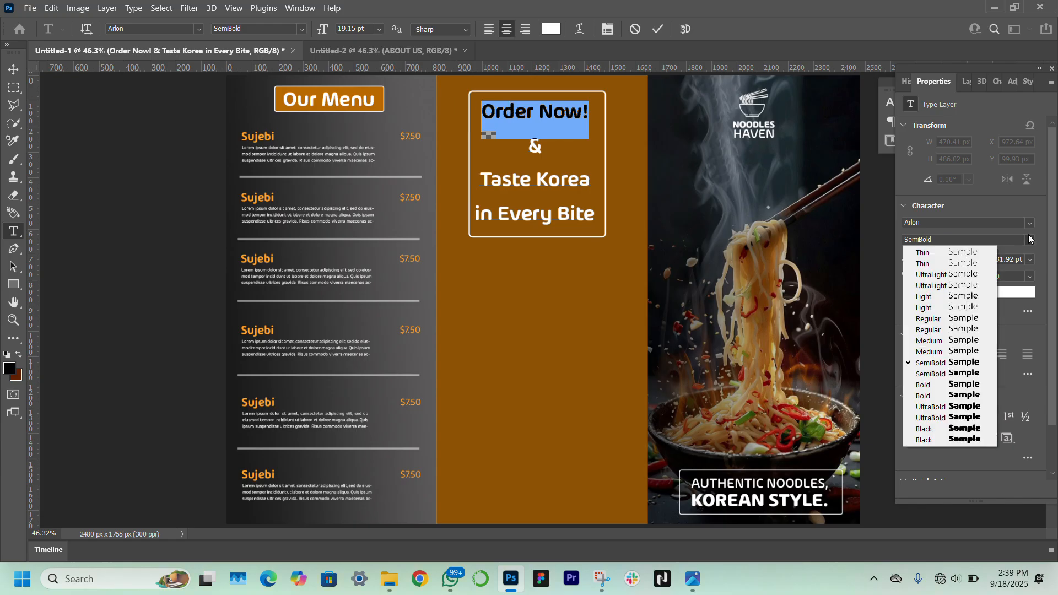
click(964, 387)
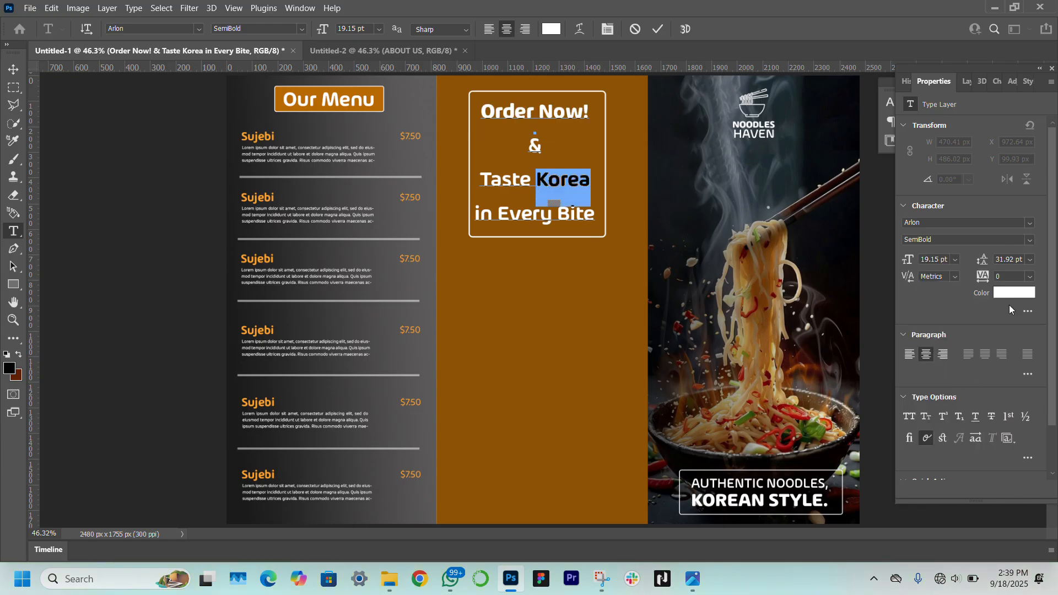
click(909, 417)
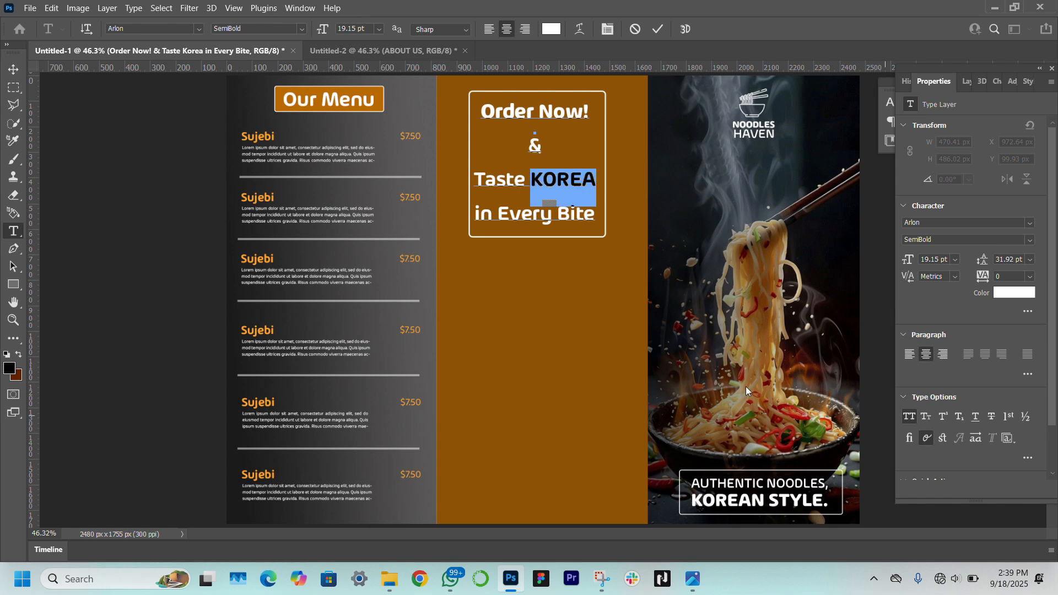
click(551, 218)
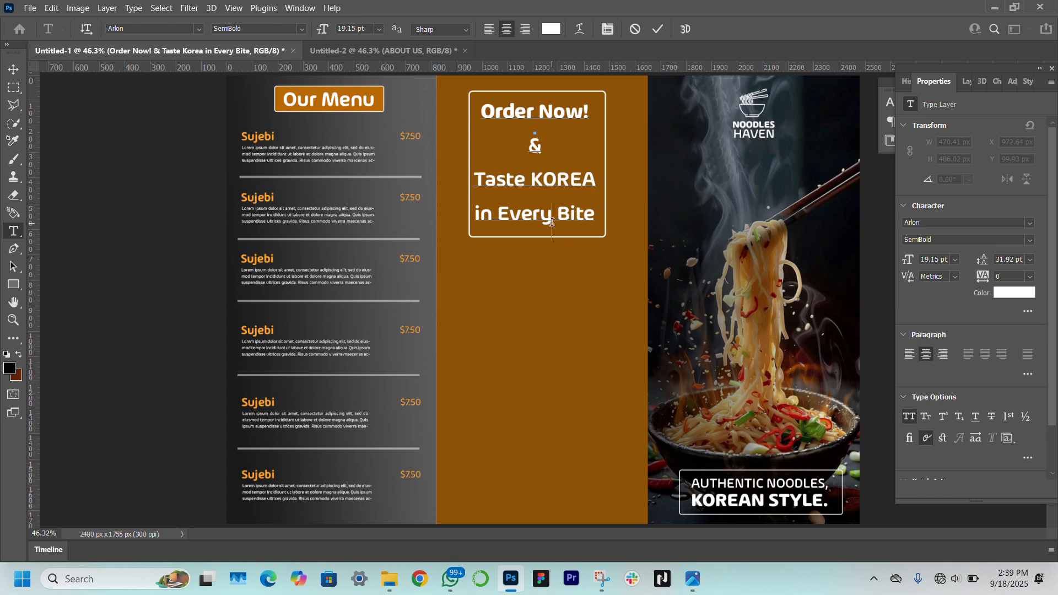
drag(552, 222, 502, 222)
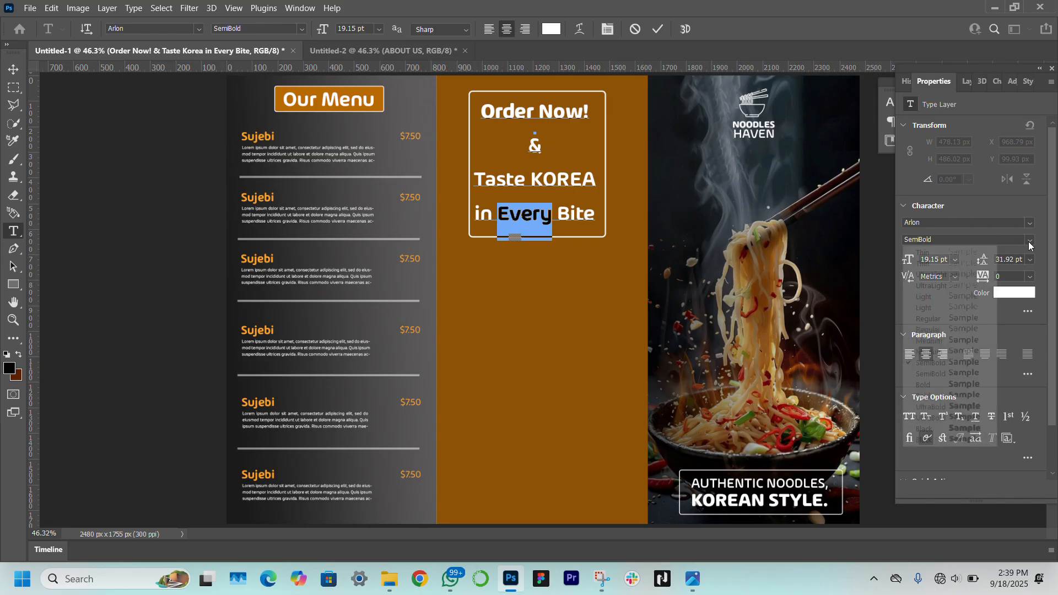
click(909, 418)
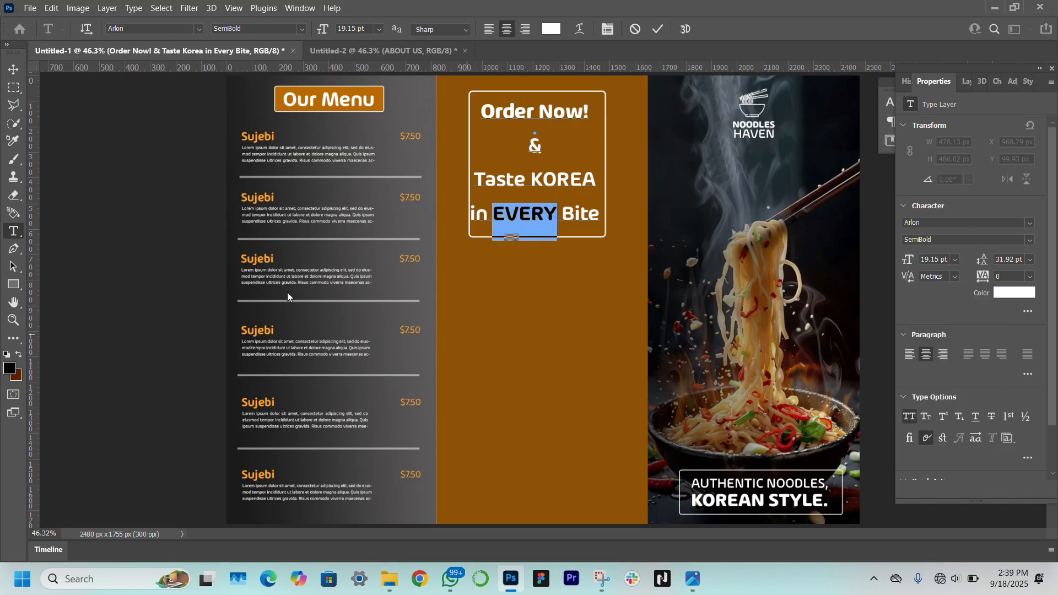
click(596, 213)
text(!)
Widen the outlined box slightly on both its left and right sides
drag(602, 216, 467, 234)
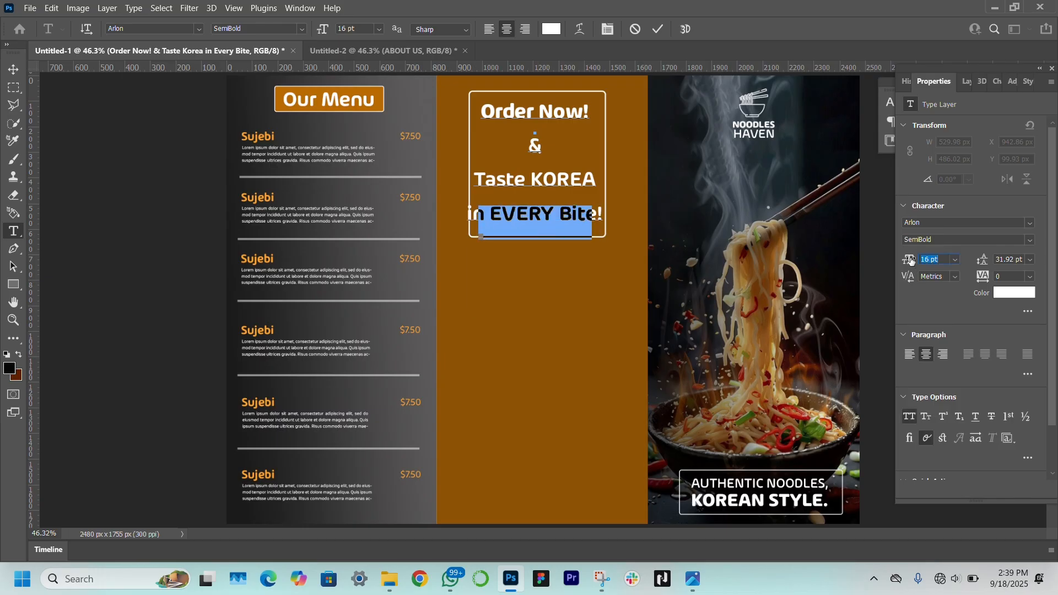
click(18, 74)
click(531, 243)
click(529, 238)
drag(469, 165, 460, 166)
drag(606, 165, 613, 167)
click(199, 257)
Enlarge the Taste KOREA line to 22 pt and nudge the slogan down slightly
double_click(571, 181)
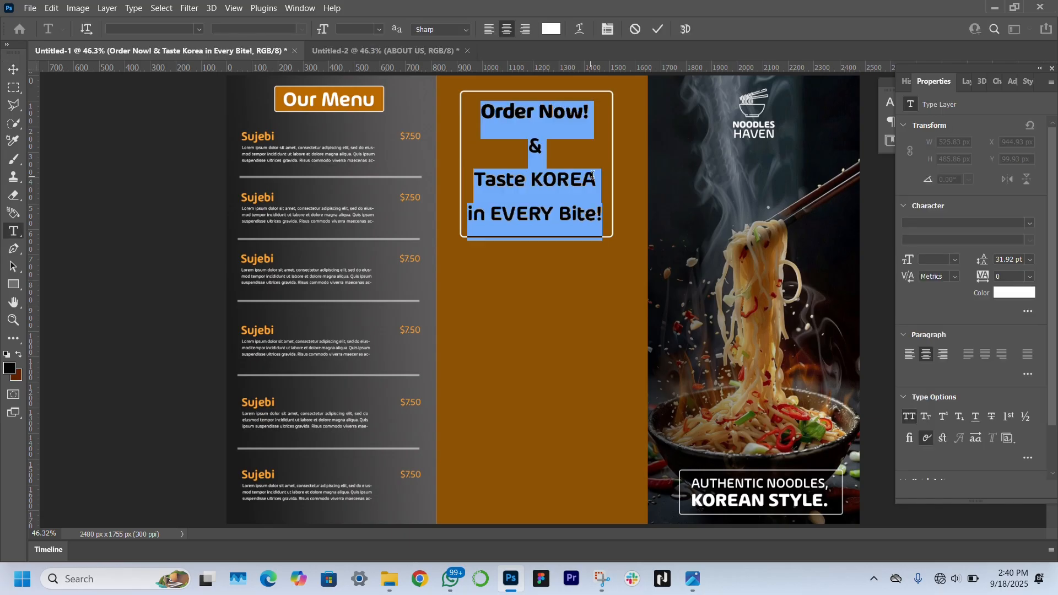
click(570, 182)
click(597, 185)
drag(595, 186, 472, 188)
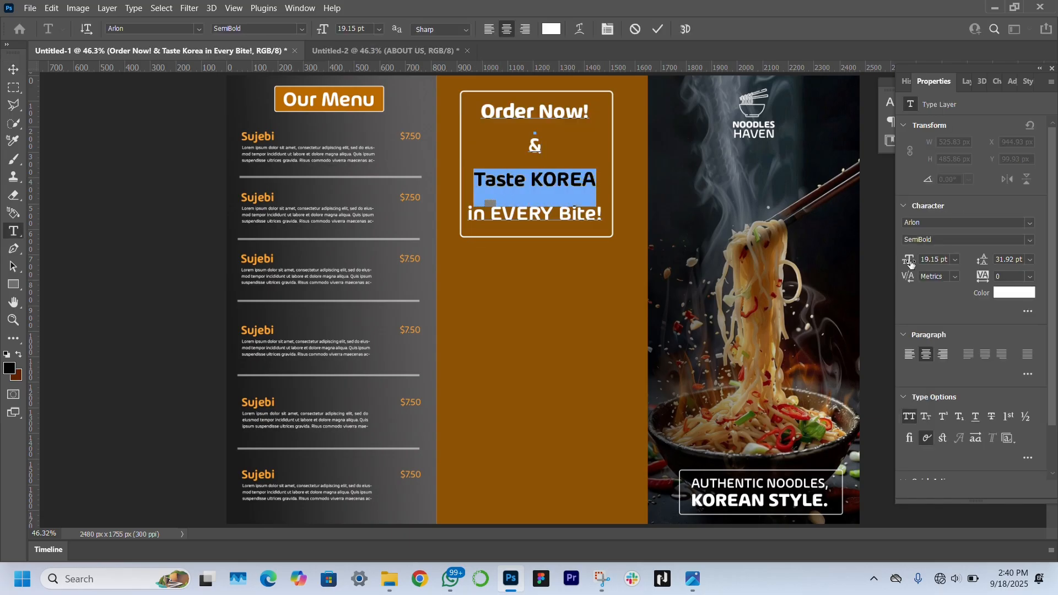
drag(909, 262, 914, 262)
click(14, 69)
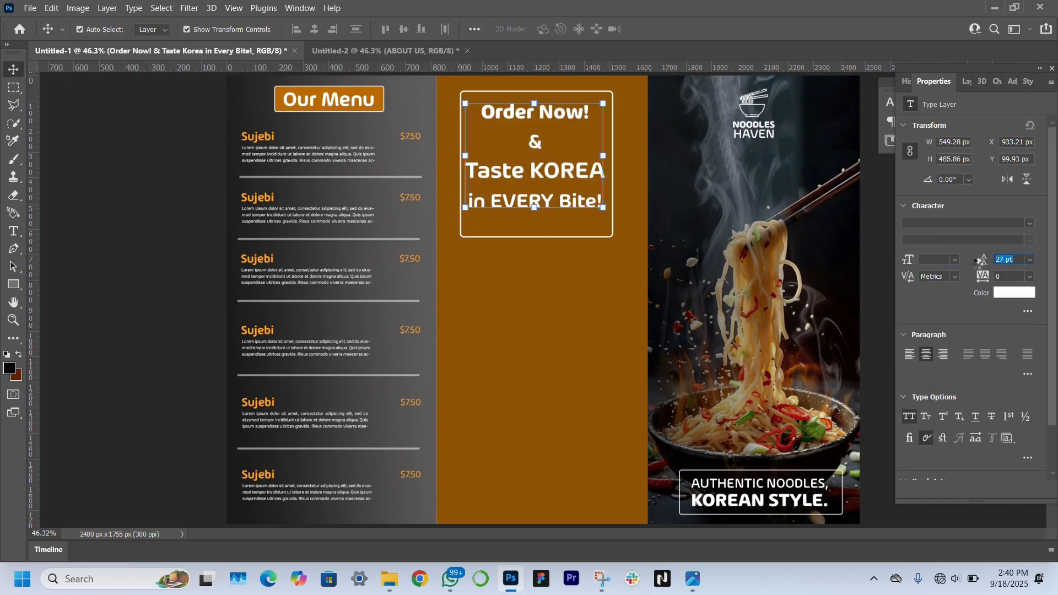
key(ctrl+t)
key(Down)
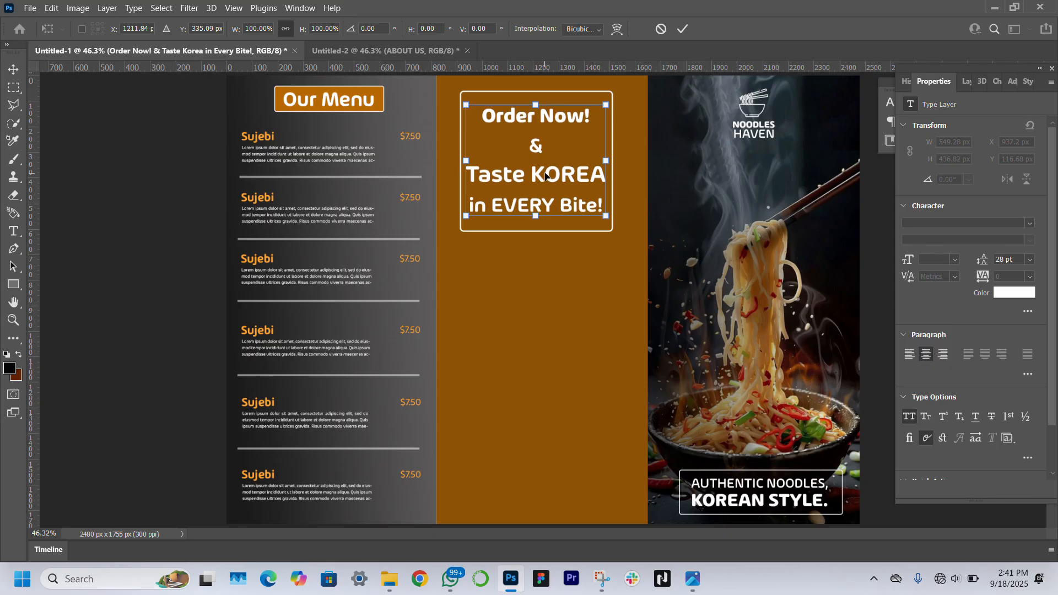
key(Return)
click(148, 297)
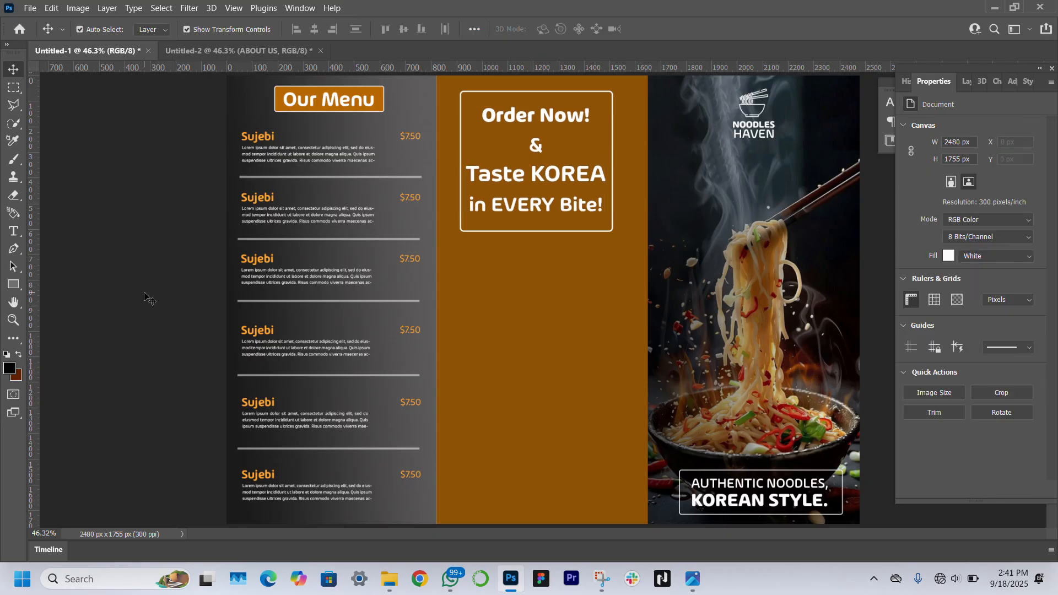
Draw a bar below the slogan box with a 0° gradient fill
click(14, 285)
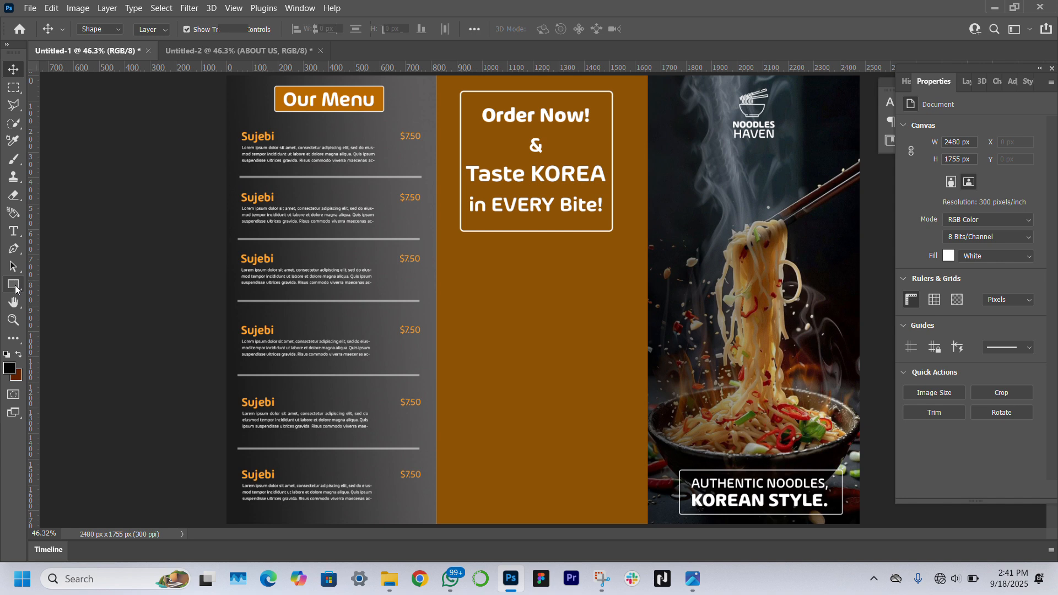
drag(472, 252, 609, 271)
click(947, 226)
click(923, 252)
text(0)
key(Return)
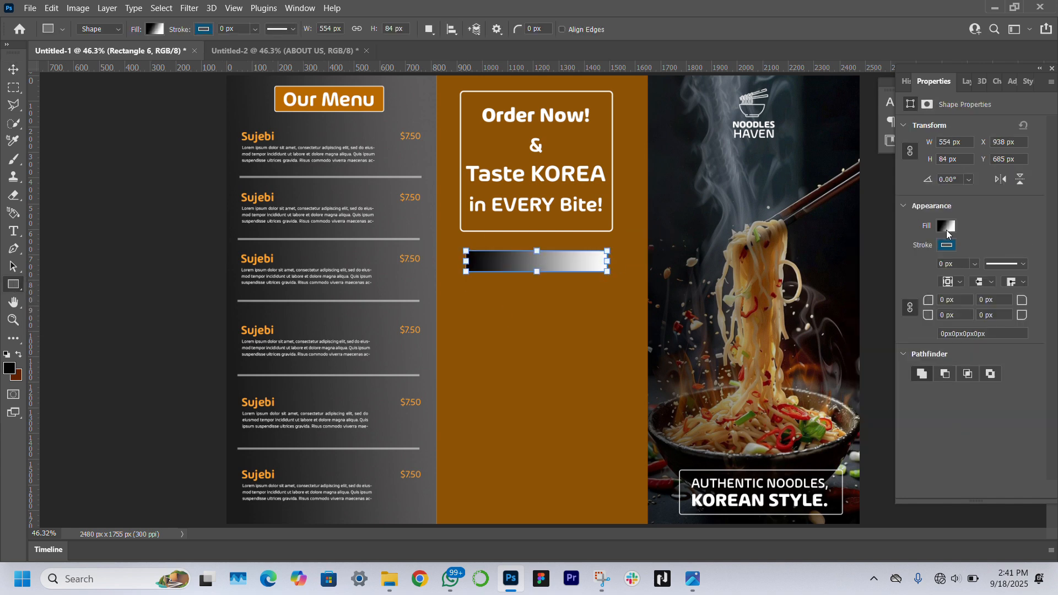
Set the gradient colours to near-black 1d1d1d and dark grey, and give the bar a white outline
click(946, 226)
double_click(866, 409)
click(243, 313)
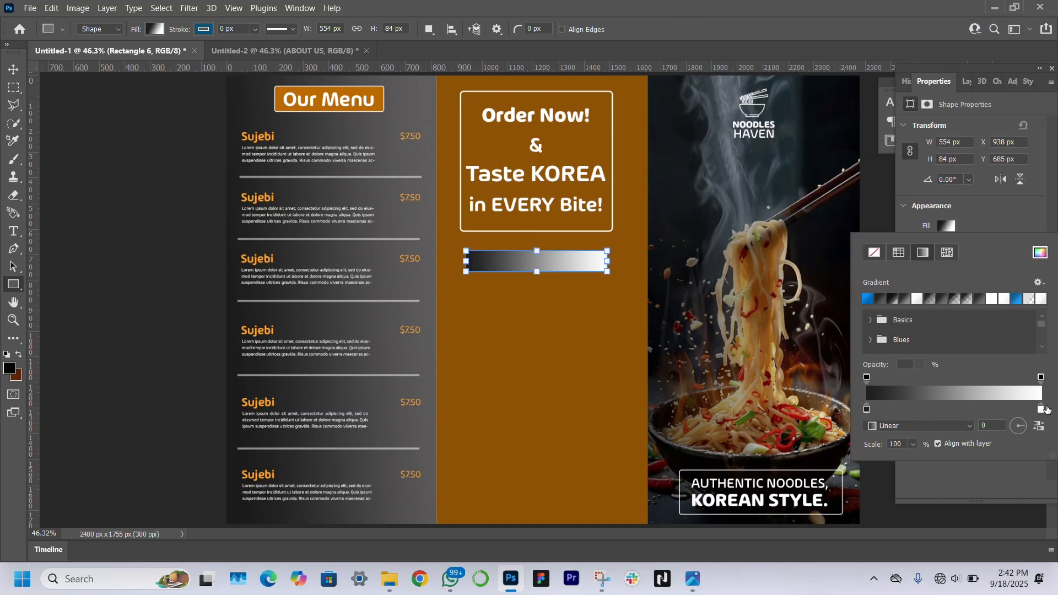
double_click(1041, 409)
click(430, 222)
key(Return)
click(1018, 186)
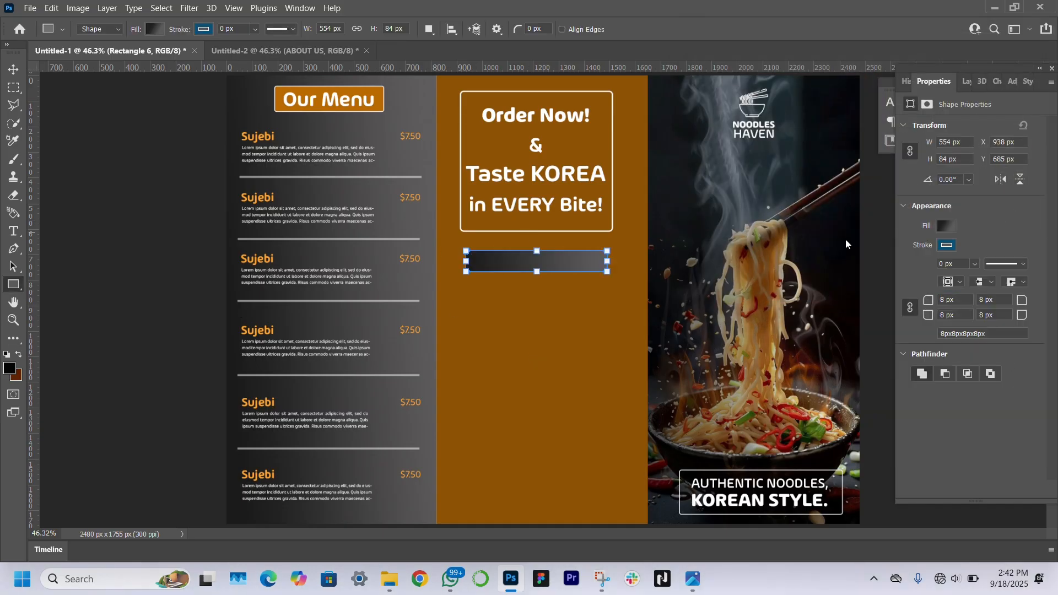
click(943, 244)
click(917, 283)
click(990, 239)
Move the gradient bar lower in the middle panel and stretch it taller
click(14, 70)
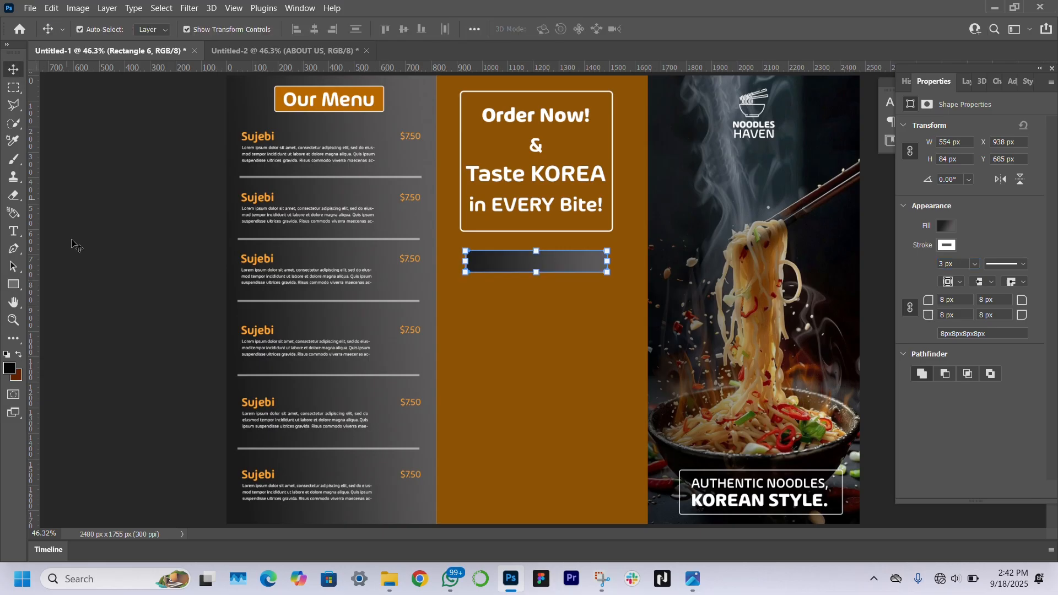
click(76, 246)
drag(586, 264, 587, 281)
drag(536, 290, 536, 299)
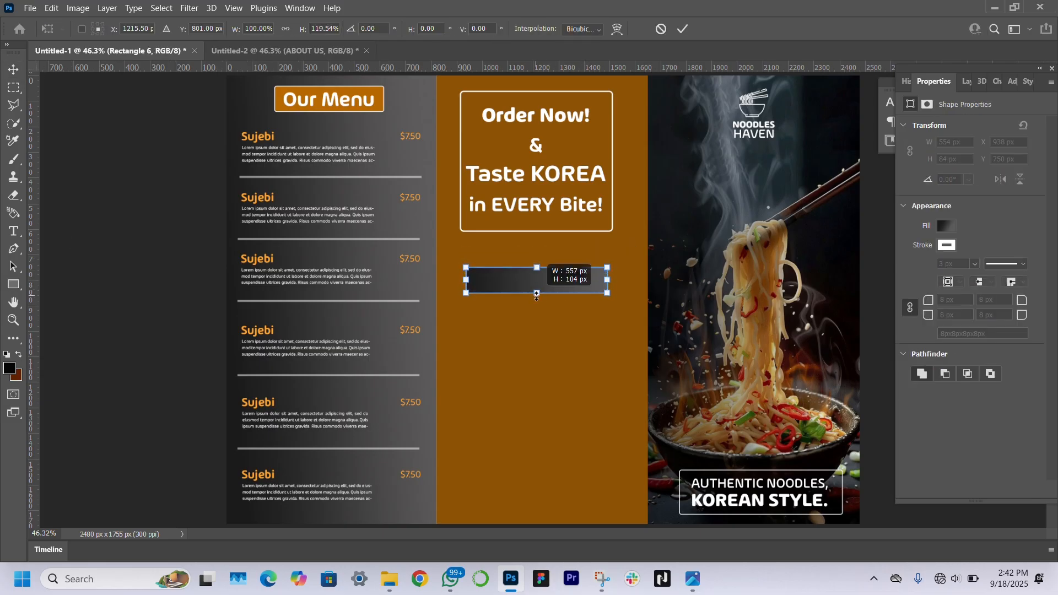
key(Return)
click(189, 267)
click(13, 231)
Type 'Contact Us On:' in the dark box and scale it up
click(484, 285)
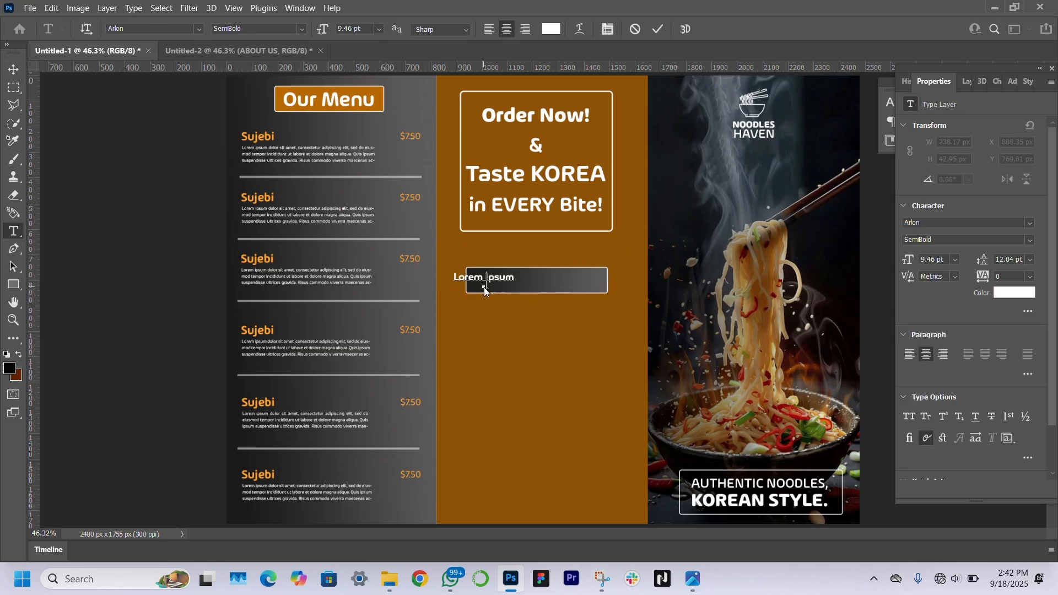
text(Contact Us)
click(14, 69)
drag(509, 283, 556, 284)
key(Return)
click(14, 231)
click(533, 281)
text(On:)
click(13, 70)
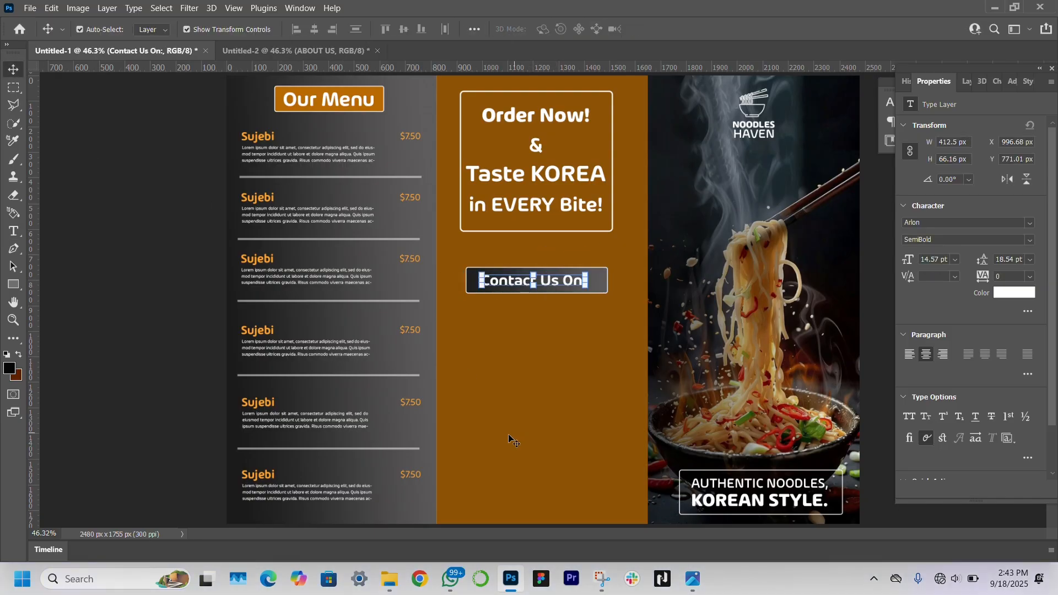
Type the phone number and Instagram handle as a new text line below
click(13, 230)
click(517, 331)
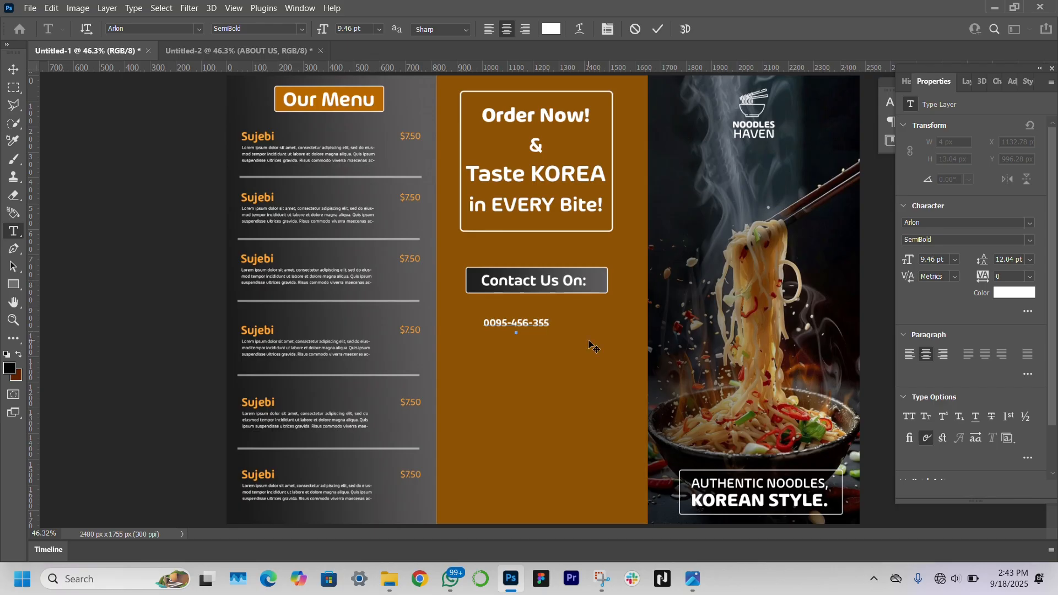
text(noodleshaven1234)
Place the phone icon beside the number and the Instagram logo, each scaled down to small icons
click(13, 70)
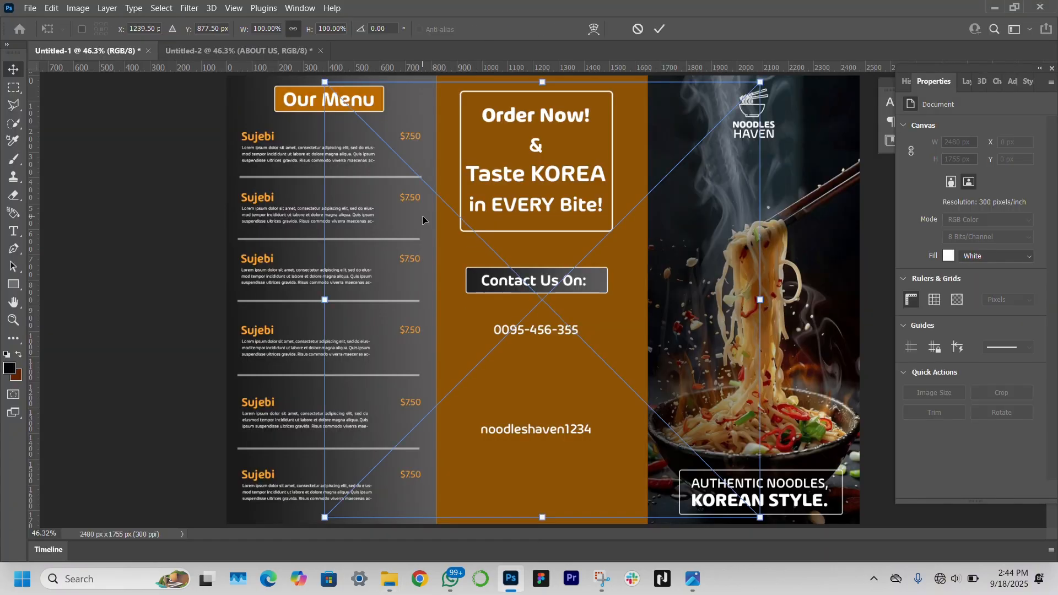
drag(760, 300, 543, 314)
key(Return)
drag(764, 301, 333, 302)
key(Return)
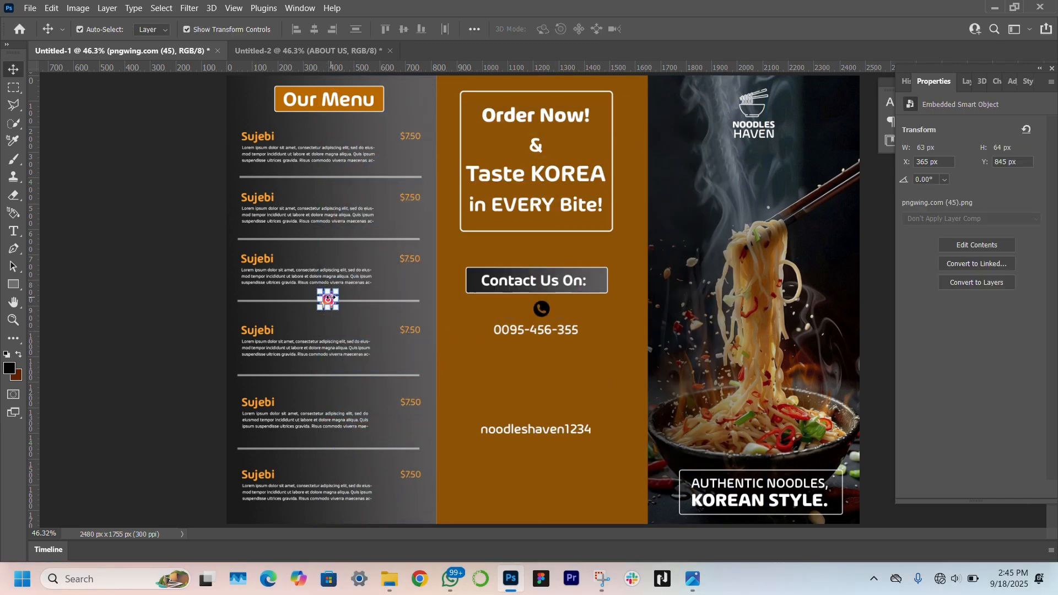
Zoom in on the contact panel and move the Instagram logo directly above the handle
click(12, 321)
click(527, 429)
click(527, 429)
key(v)
drag(241, 245, 549, 406)
Give the phone icon layer a white Color Overlay effect
click(549, 258)
click(556, 255)
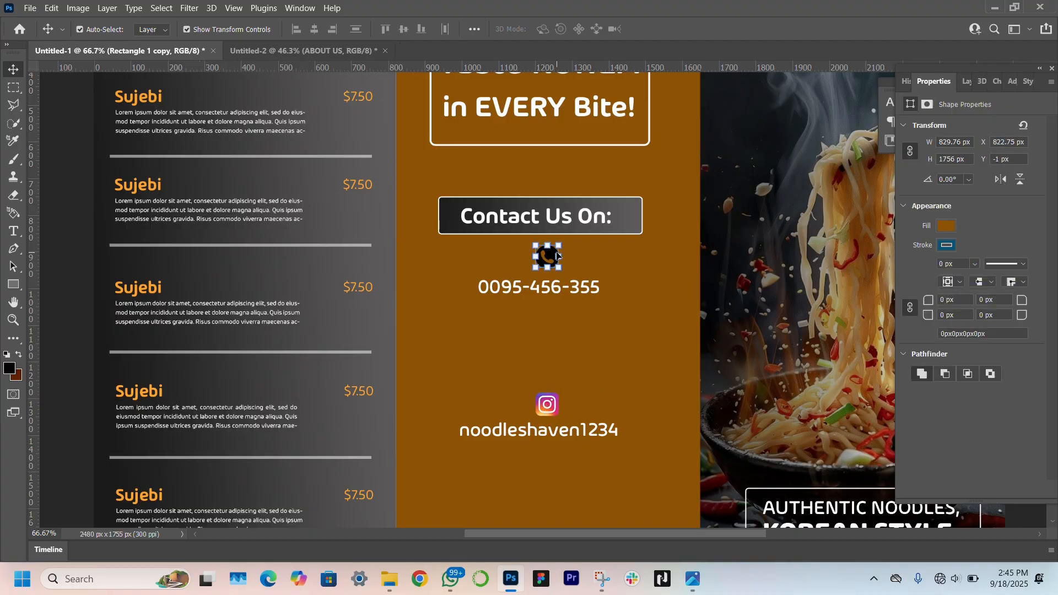
click(947, 81)
double_click(938, 193)
click(277, 50)
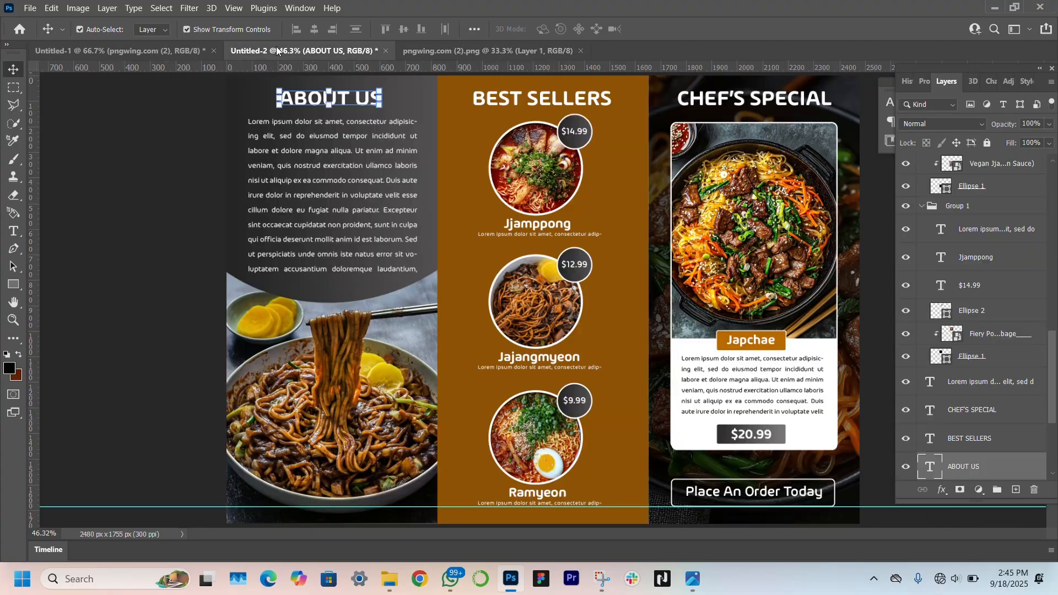
click(118, 50)
click(934, 82)
click(965, 81)
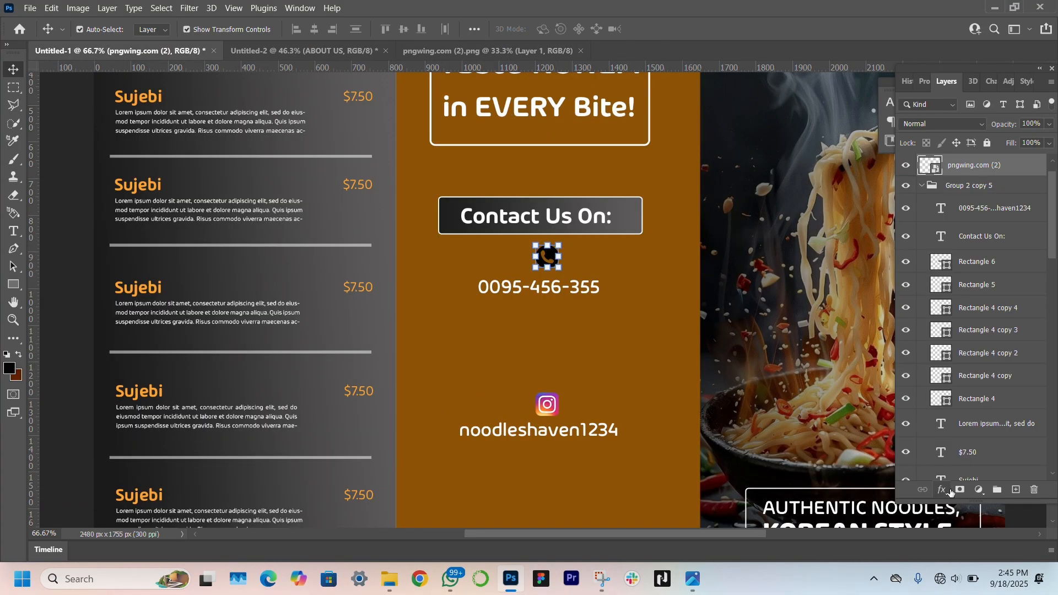
click(942, 489)
click(968, 435)
key(Return)
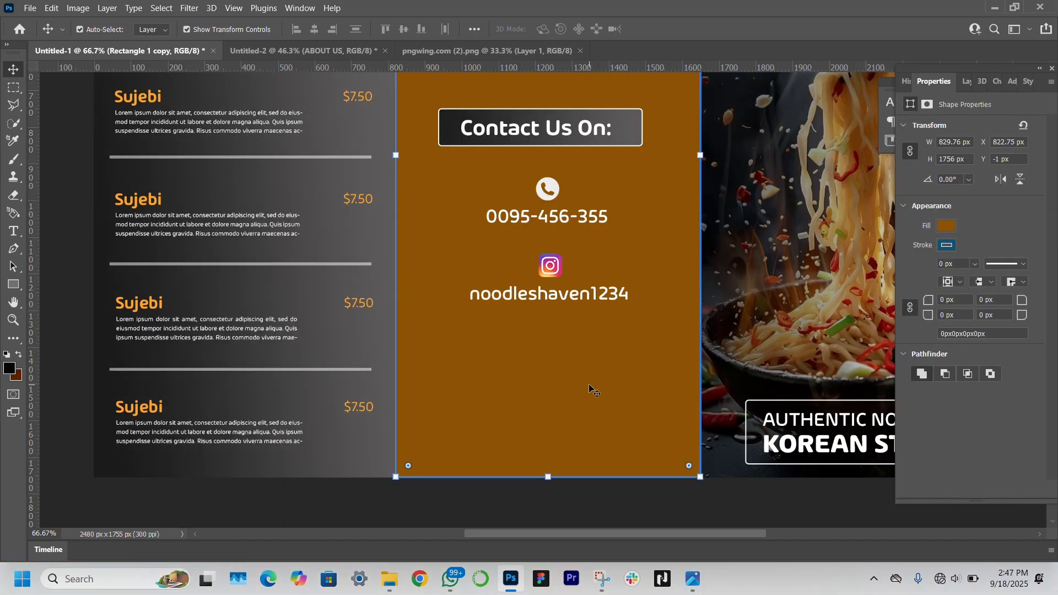
Copy the Instagram handle text lower, retype it as 'Our Branches' and shrink it to 11 pt
drag(551, 292, 553, 352)
double_click(555, 353)
key(ctrl+a)
text(Our Branches)
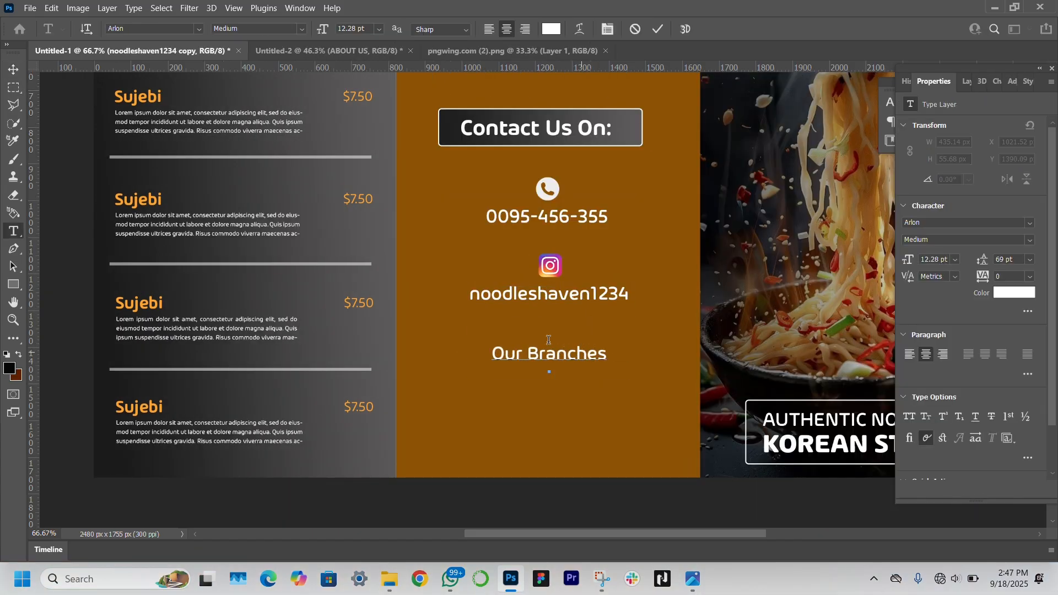
key(ctrl+Return)
key(v)
drag(913, 261, 912, 261)
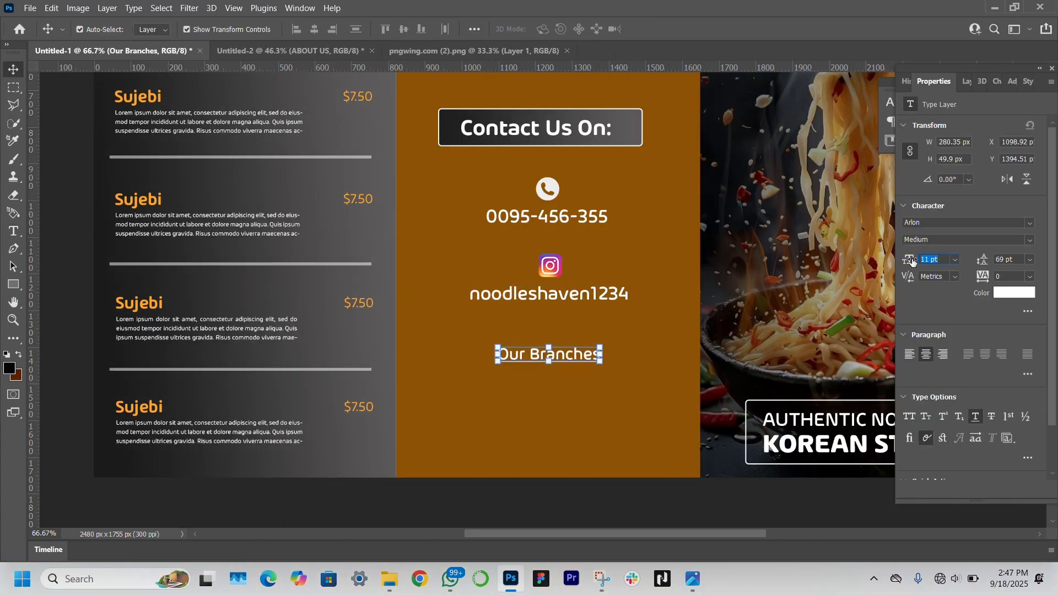
Duplicate the heading below and enter the branch list Seoul- Hongdae and Incheon - Chinatown at 13 pt
drag(573, 359, 573, 392)
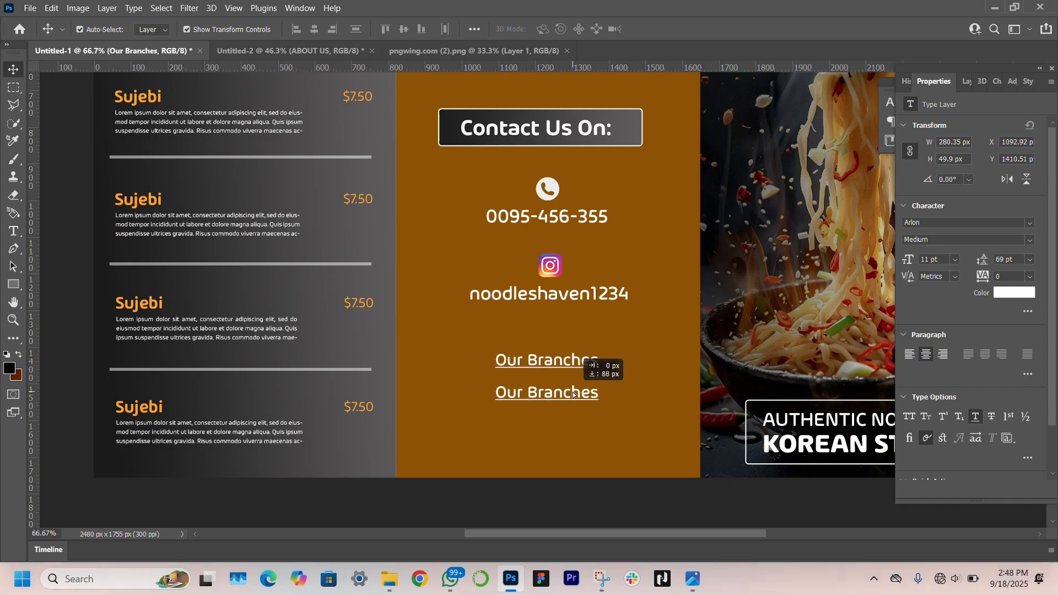
key(Return)
key(ctrl+shift+period)
text(Seo)
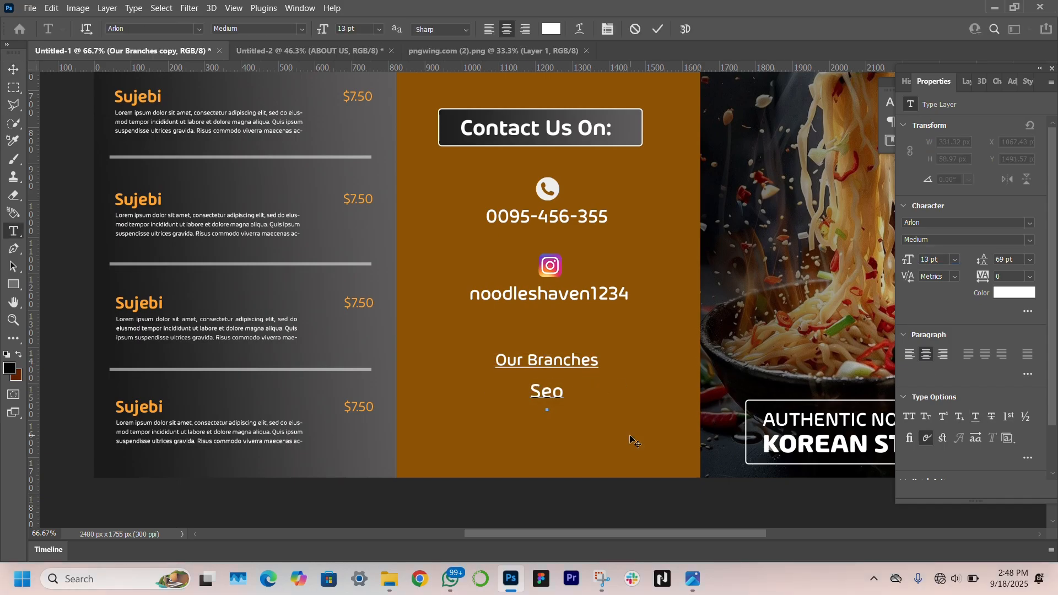
text(ul- Hongdae)
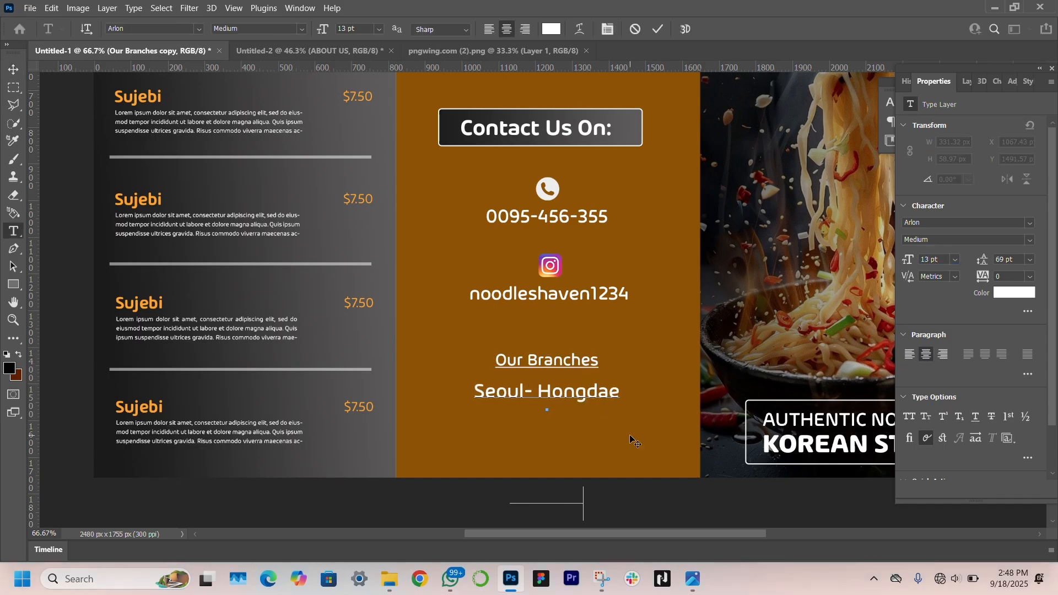
text(wn)
click(14, 70)
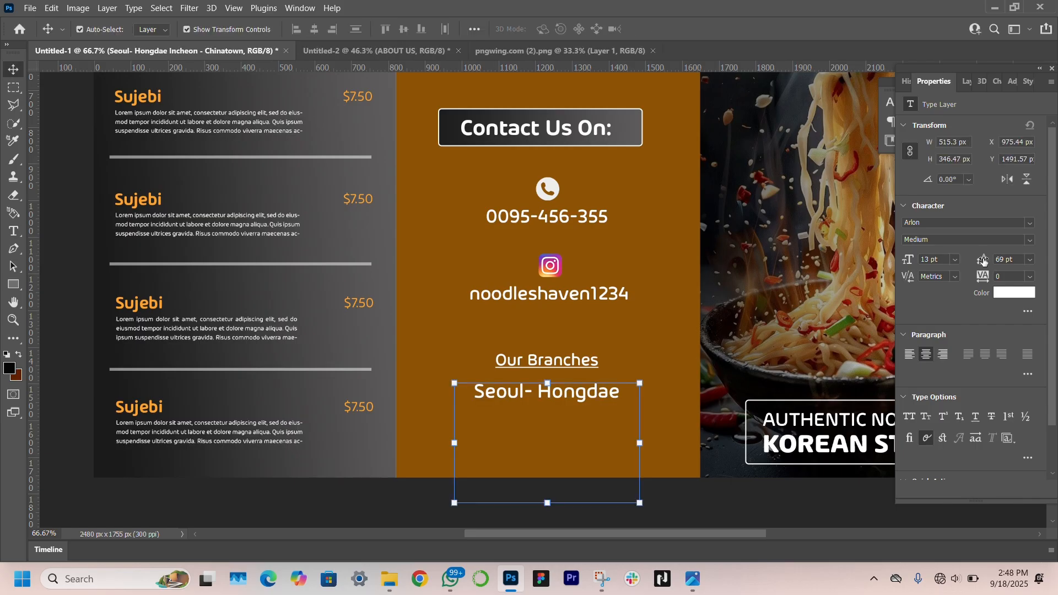
Set the branch list's leading to 18 pt and scale it to about 87%
drag(983, 259, 947, 257)
drag(640, 406, 618, 407)
drag(556, 396, 572, 419)
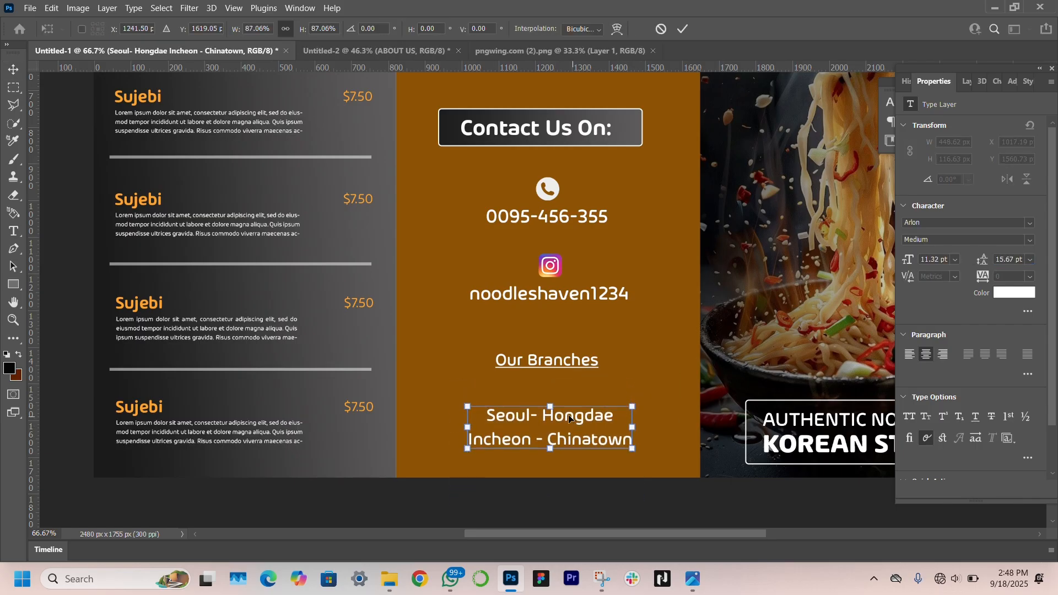
key(Return)
Move the Our Branches heading slightly down, then fit the whole brochure in view
click(552, 364)
drag(552, 364, 577, 414)
click(550, 416)
key(Return)
click(17, 316)
click(402, 31)
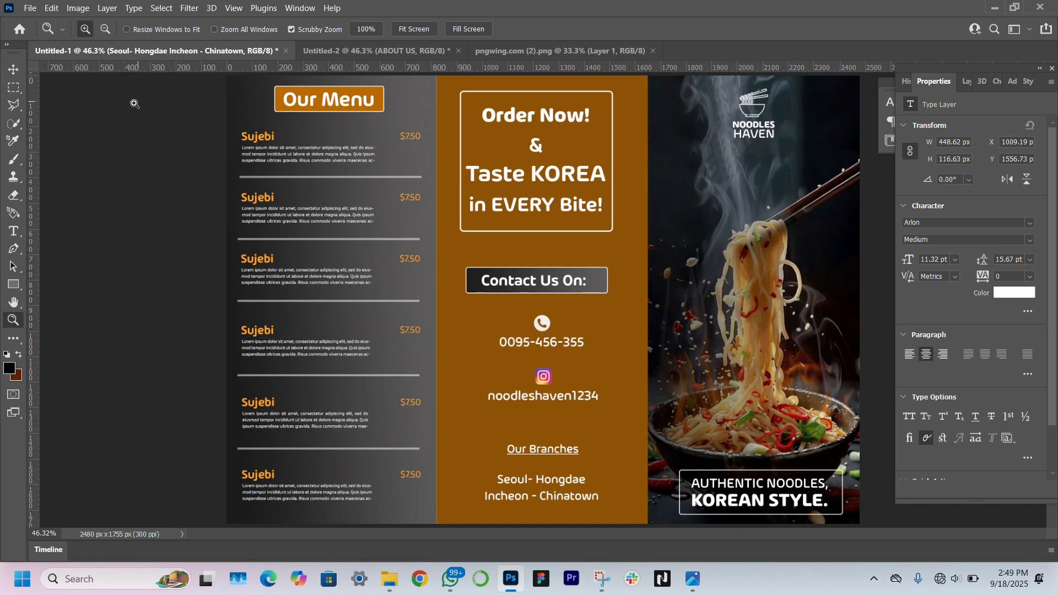
Nudge the Our Branches heading, Instagram handle and Instagram logo slightly down
click(13, 69)
drag(542, 448, 543, 455)
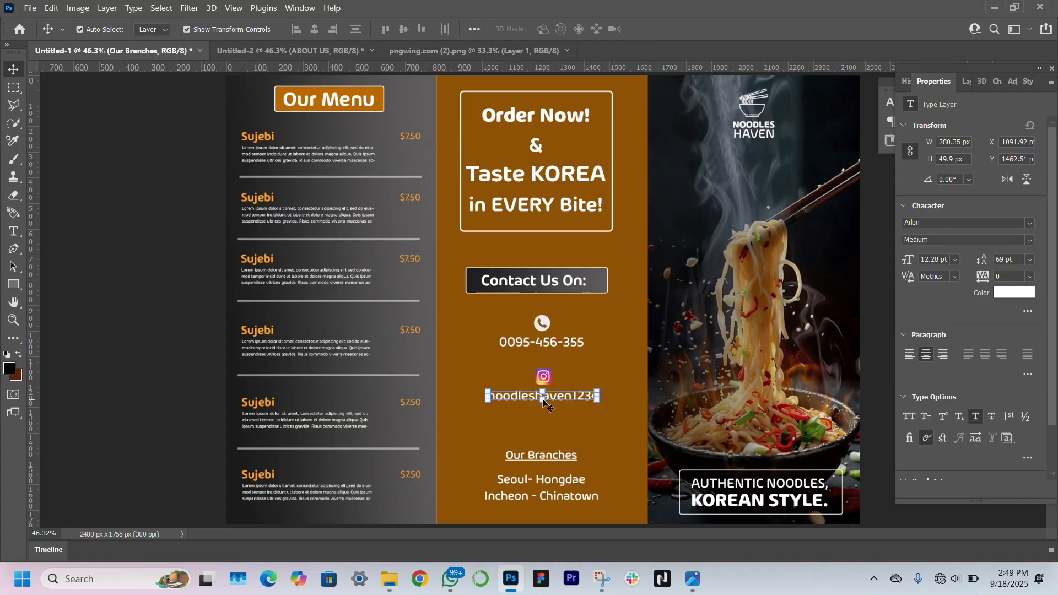
drag(542, 401, 543, 417)
click(544, 379)
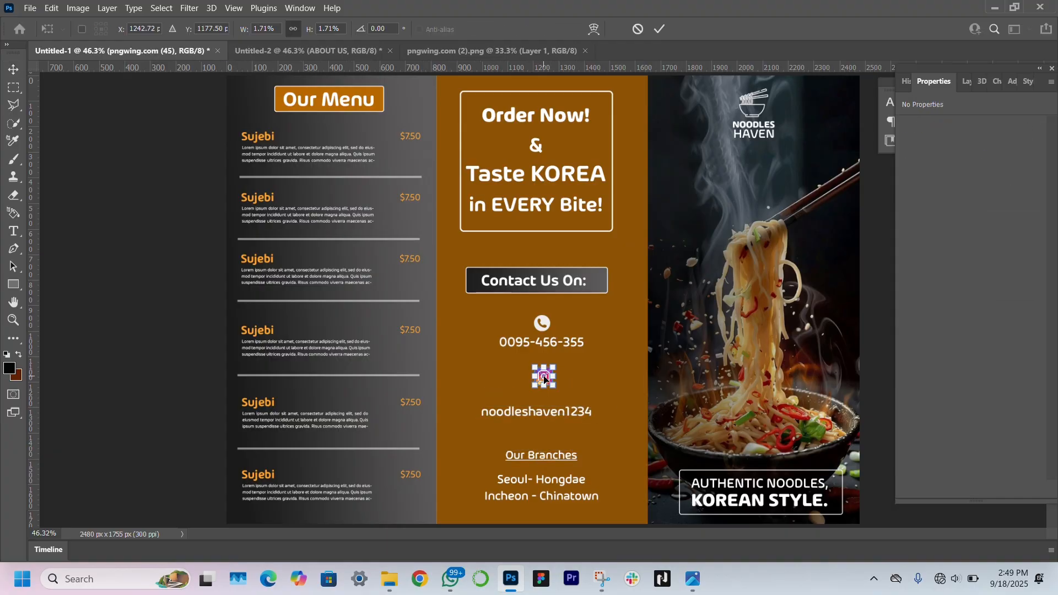
drag(544, 379, 541, 388)
Reposition the phone number and phone icon together and move the Contact Us On: box down
click(549, 341)
mouse_move(549, 339)
mouse_down()
mouse_move(542, 325)
mouse_move(548, 351)
mouse_move(540, 325)
mouse_up()
click(119, 359)
click(538, 326)
drag(596, 277, 567, 281)
click(131, 317)
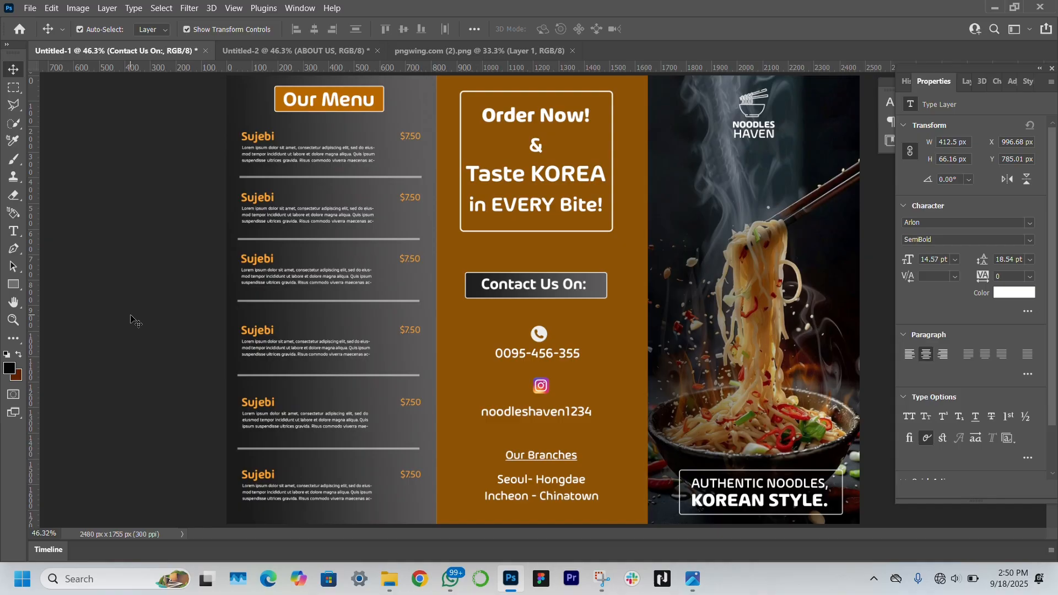
Make the Order Now frame taller and move the Order Now text down inside it
click(565, 237)
drag(537, 231, 537, 246)
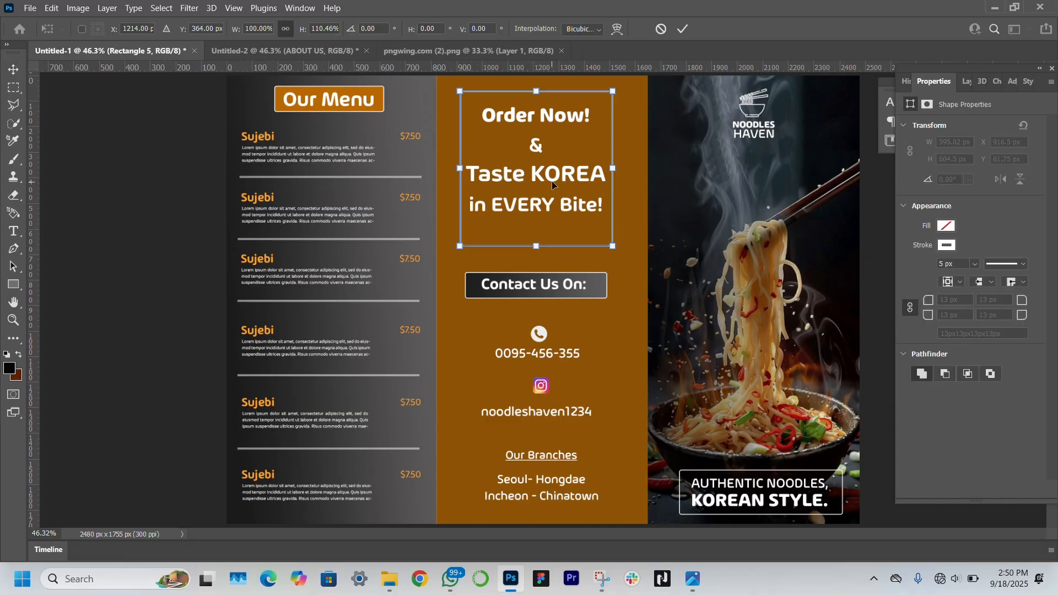
key(Return)
drag(553, 176, 557, 183)
click(157, 249)
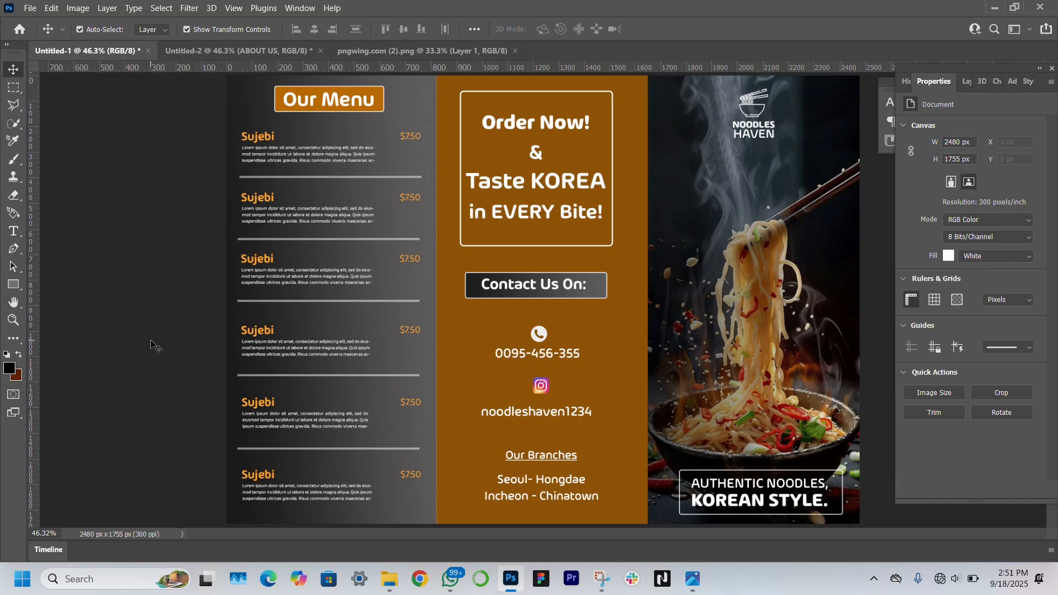
Shrink the Contact Us On: box together with its text so it hugs the heading
click(478, 286)
shift+click(572, 287)
drag(535, 272, 597, 274)
key(Return)
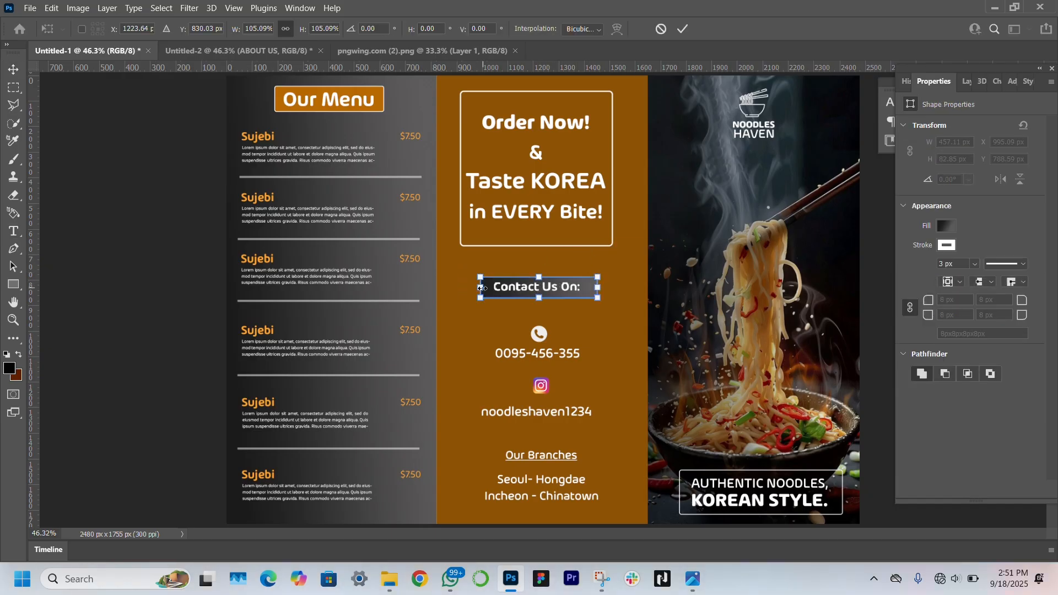
drag(482, 288, 482, 289)
key(Return)
click(160, 372)
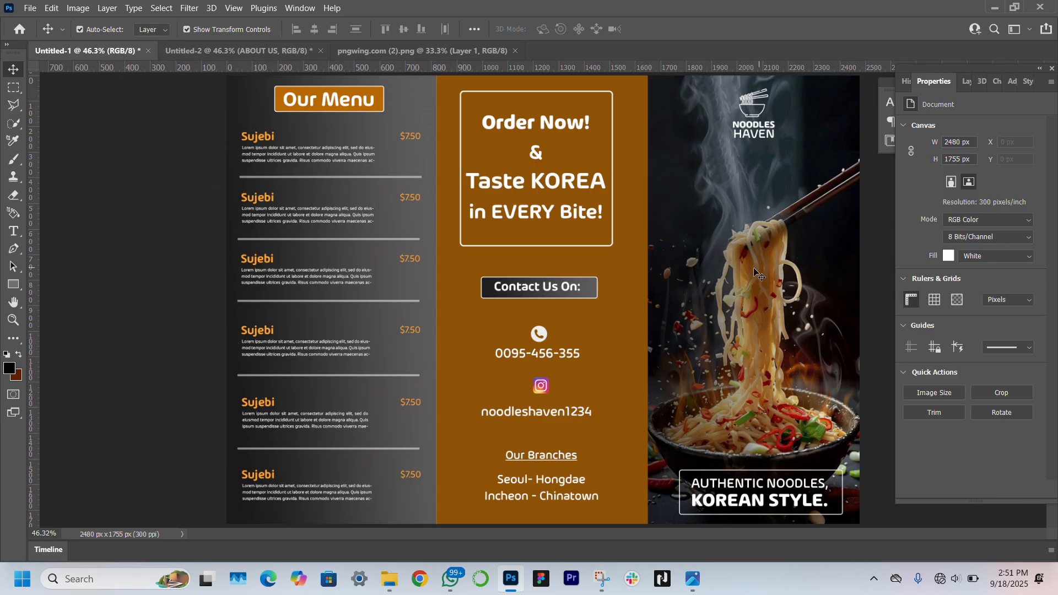
click(285, 48)
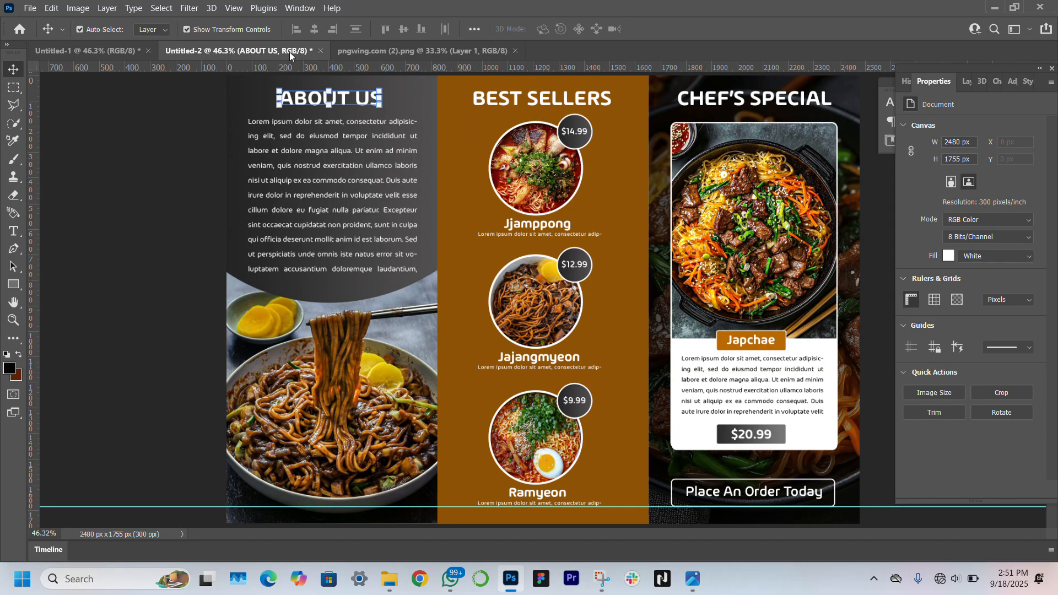
click(180, 258)
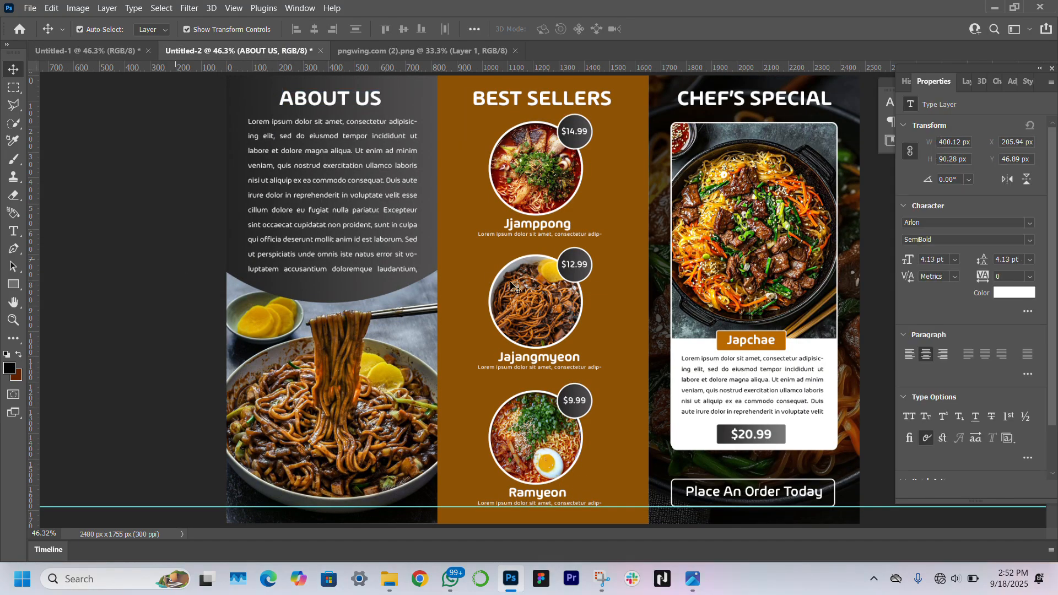
key(ctrl+shift+Tab)
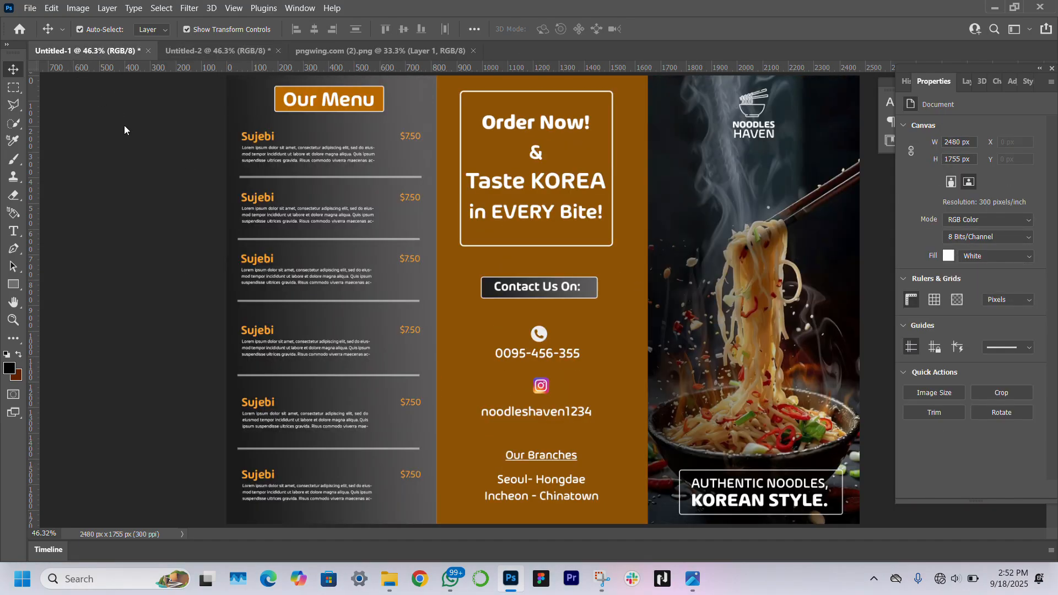